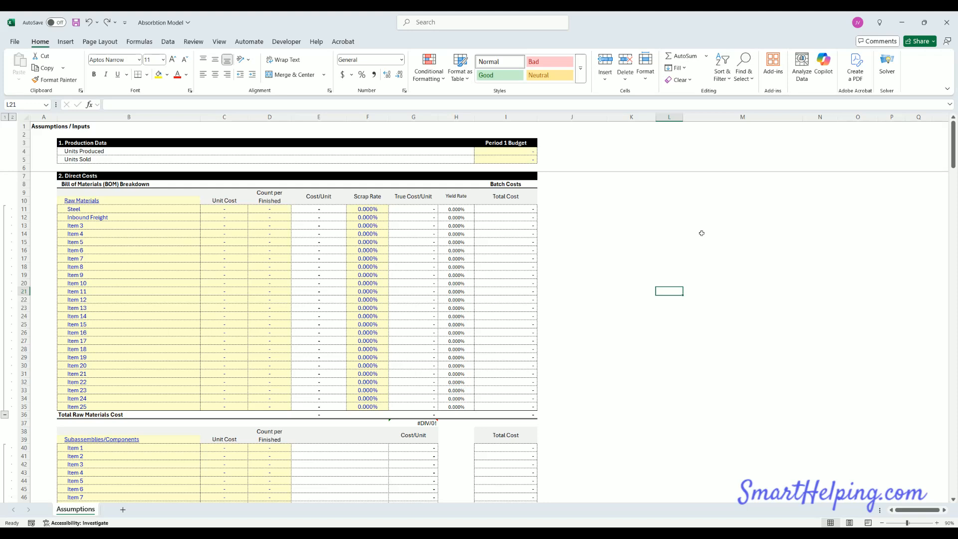
Step: Examine the Assumptions sheet from the direct cost and manufacturing overhead inputs through the absorption cost summary and selling assumptions
left_click(584, 259)
scroll(241, 285, "down", 15)
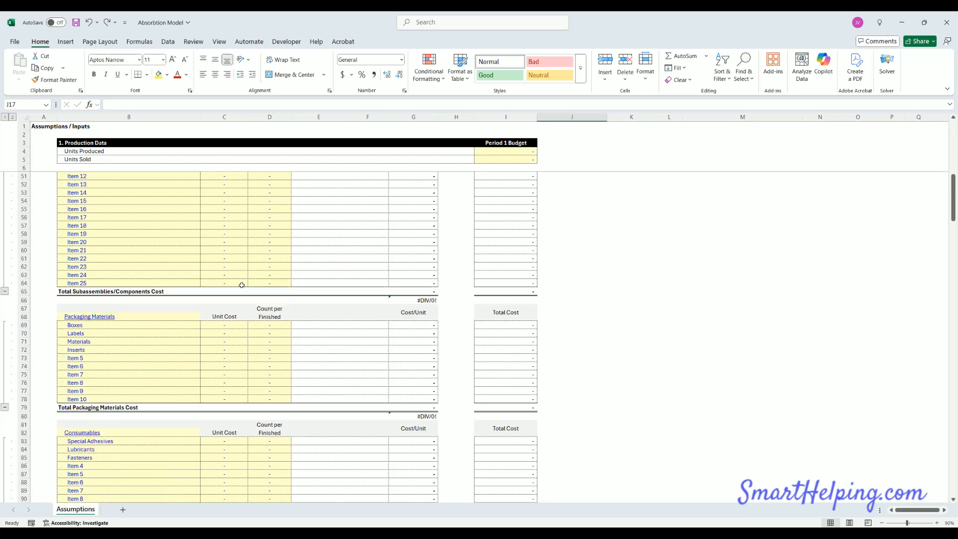
scroll(242, 285, "down", 7)
scroll(256, 305, "down", 14)
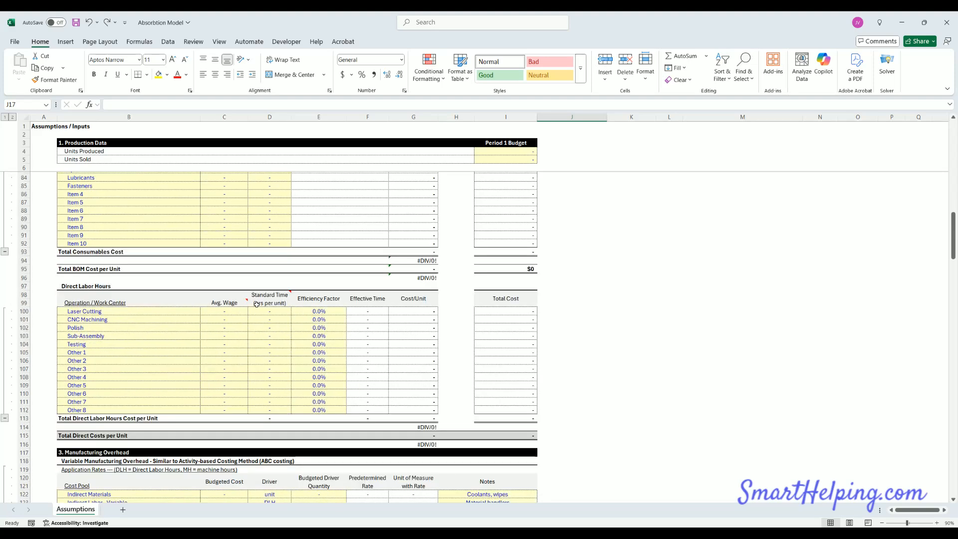
scroll(257, 305, "down", 15)
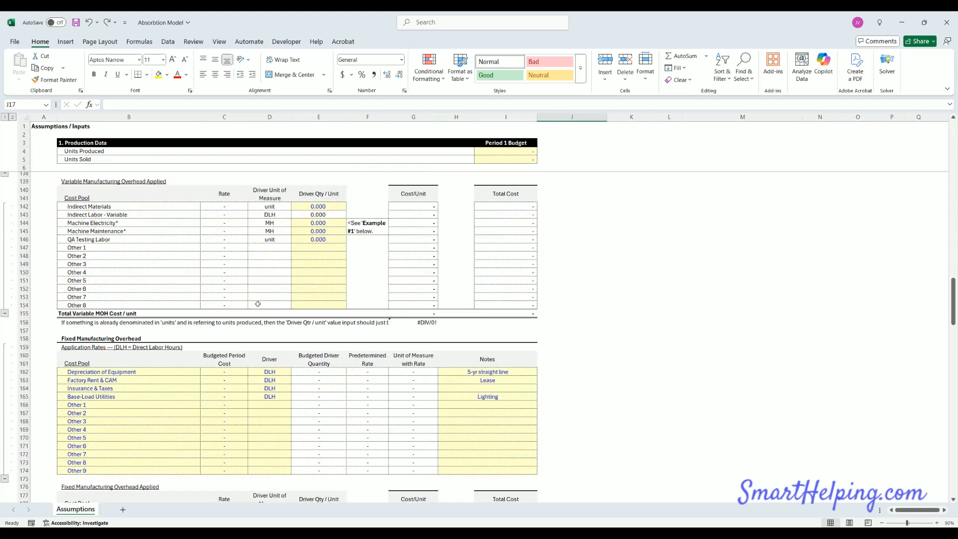
scroll(262, 328, "down", 11)
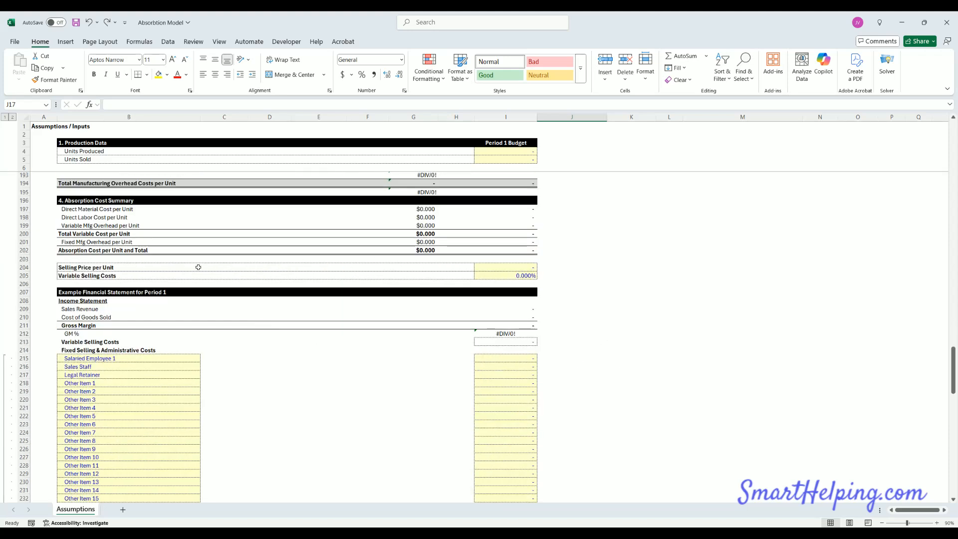
left_click(81, 199)
left_click_drag(80, 199, 377, 223)
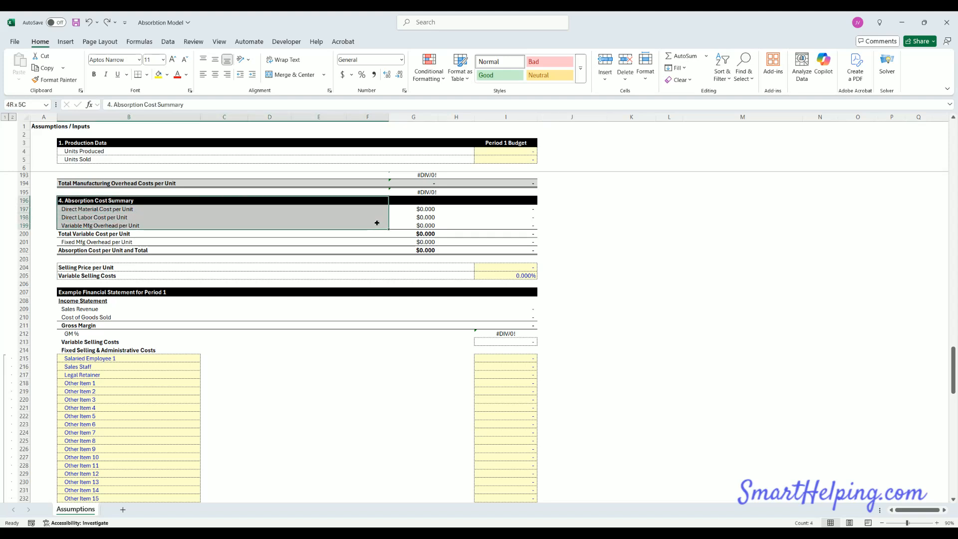
left_click(531, 212)
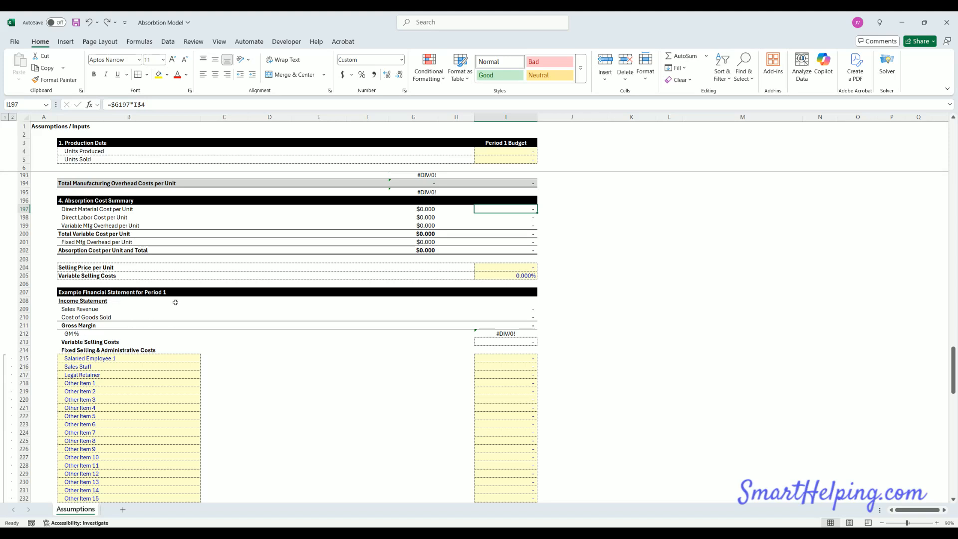
left_click(92, 268)
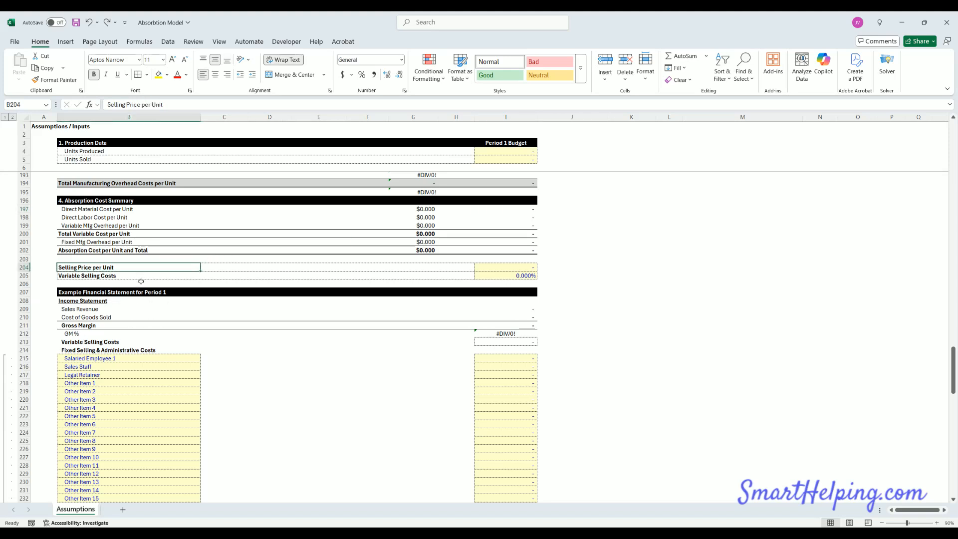
left_click(109, 276)
Step: Review the example income statement, break-even analysis and profit/loss sensitivity table, and return to the start of the sheet
scroll(121, 299, "down", 4)
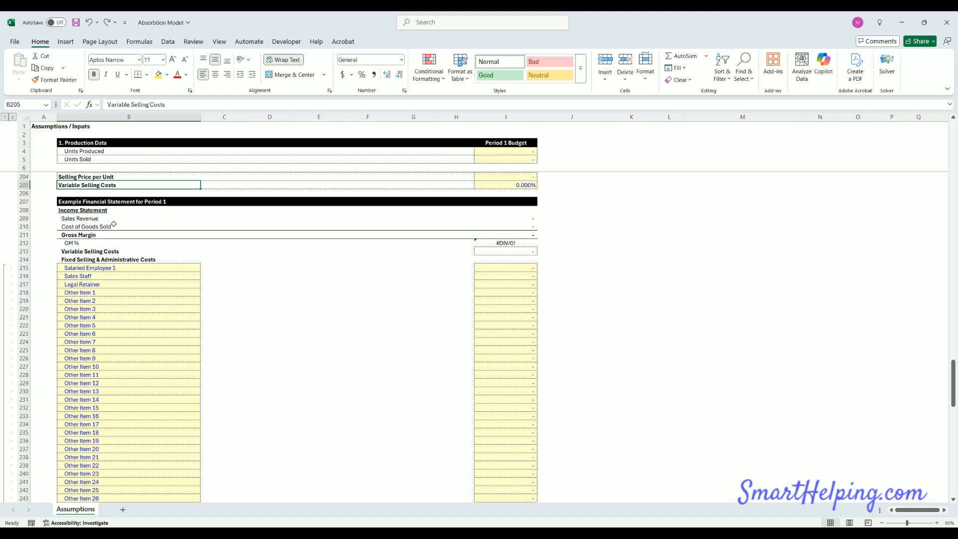
scroll(309, 298, "down", 7)
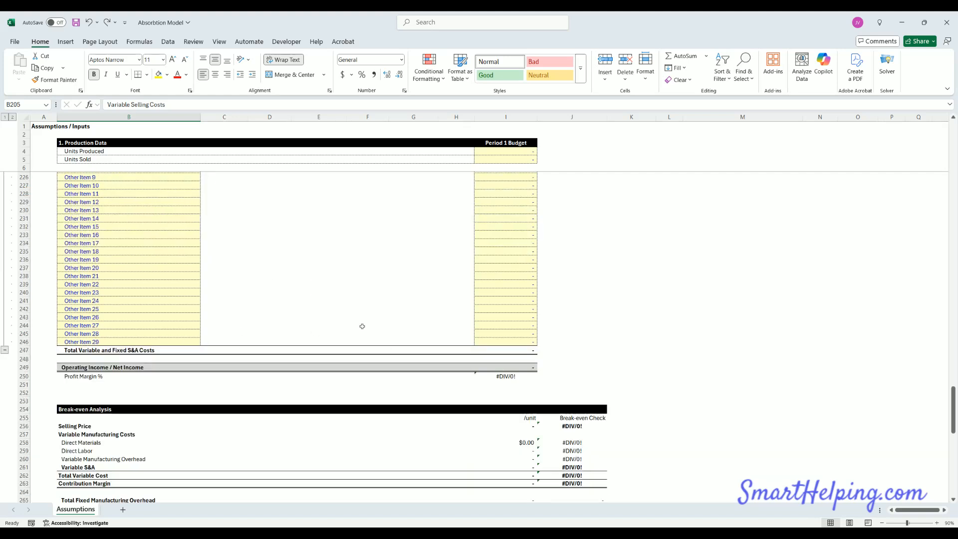
scroll(326, 324, "down", 7)
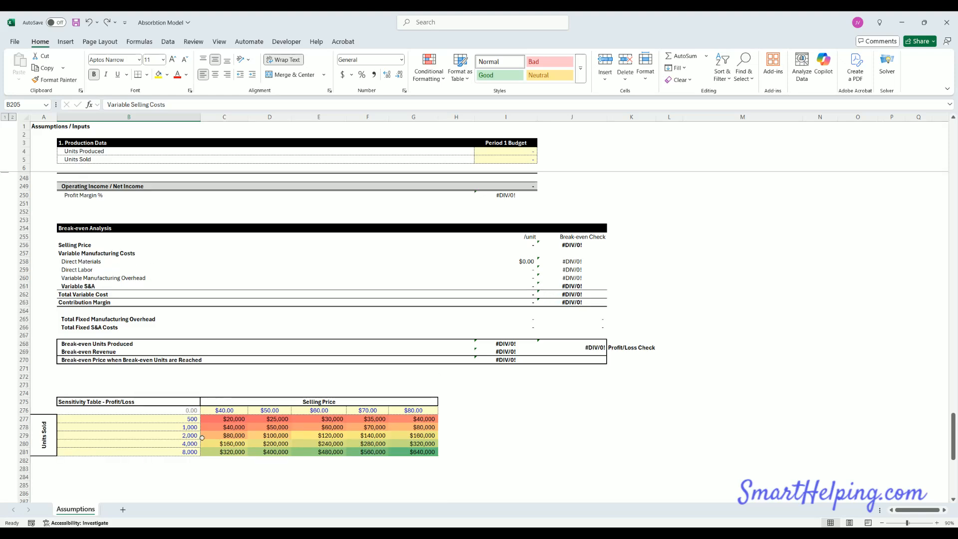
left_click(79, 402)
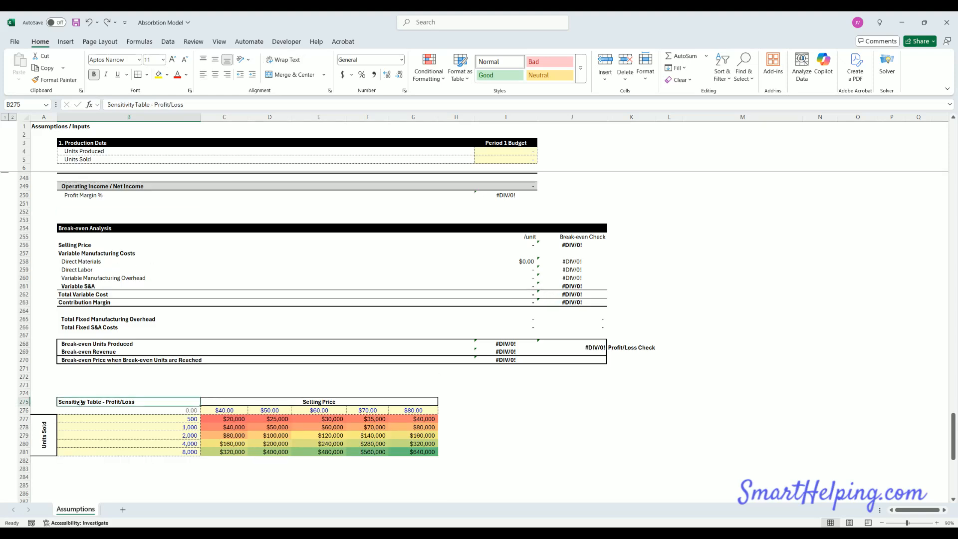
scroll(322, 435, "up", 20)
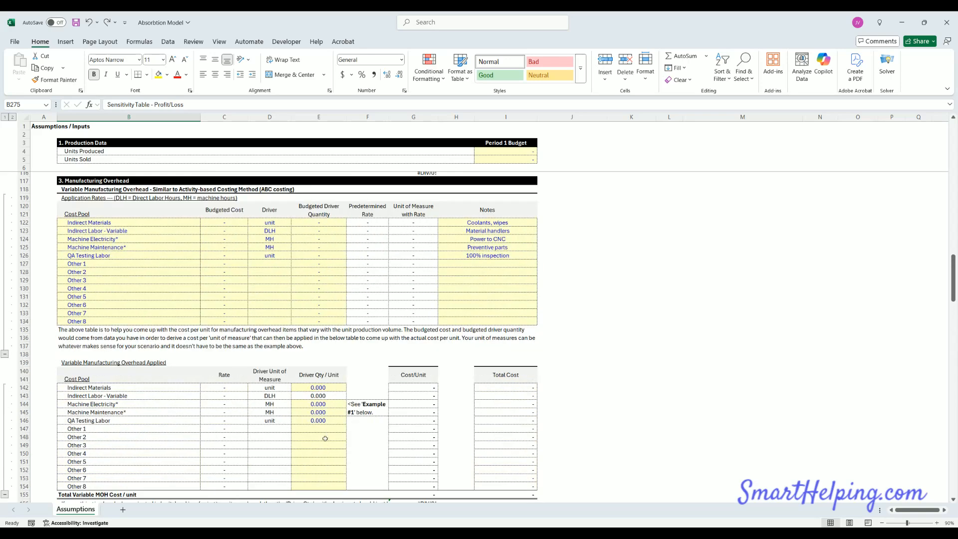
scroll(325, 439, "up", 20)
scroll(320, 436, "down", 20)
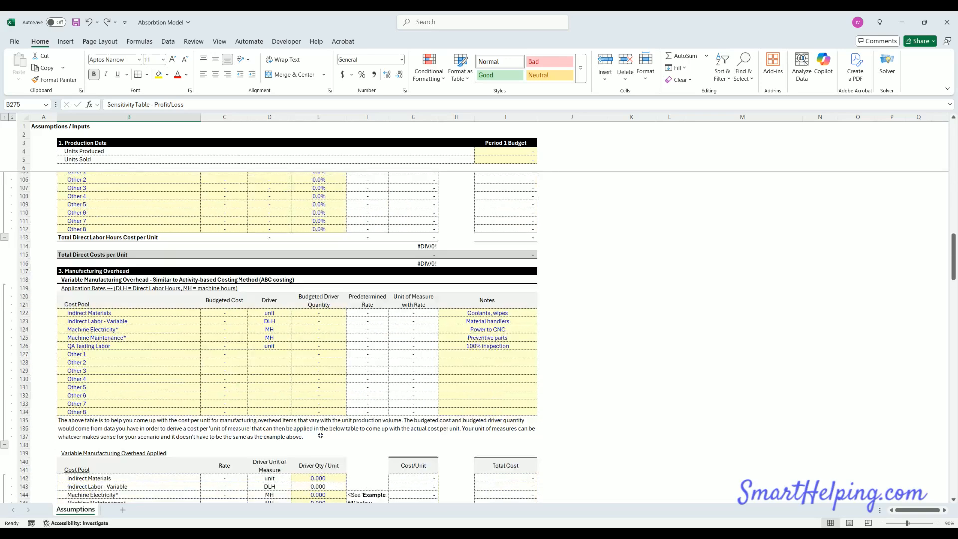
scroll(320, 435, "up", 20)
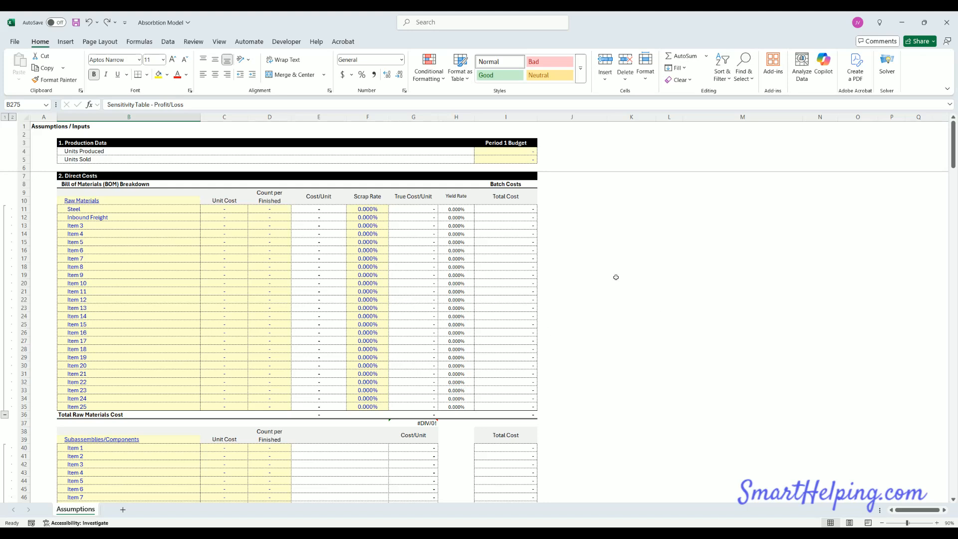
left_click(563, 266)
left_click(562, 274)
left_click(564, 282)
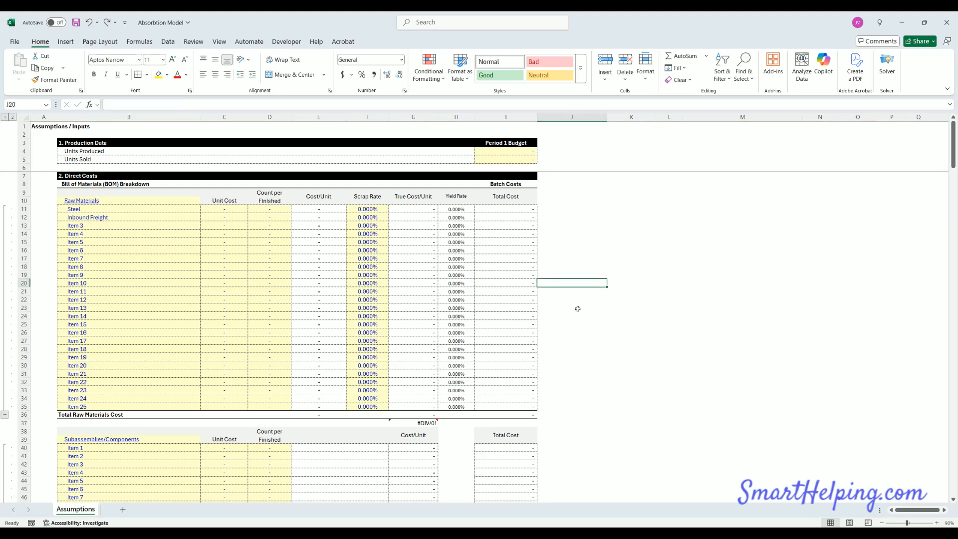
left_click(575, 308)
left_click(675, 330)
left_click(574, 292)
left_click(571, 224)
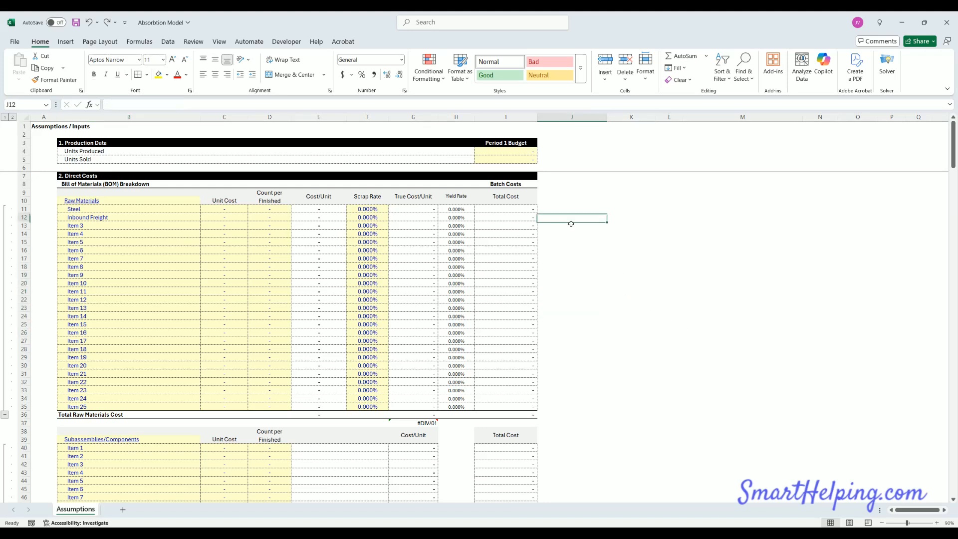
left_click(694, 317)
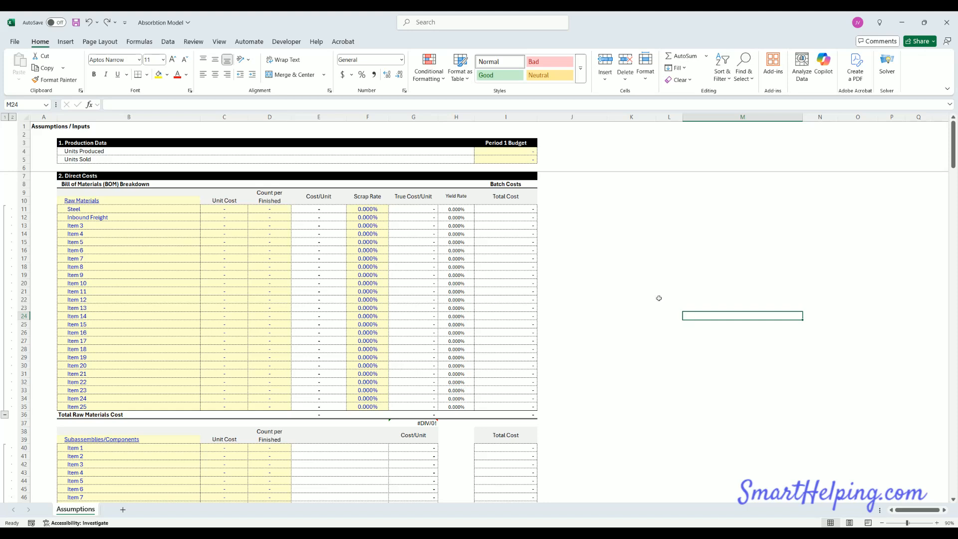
left_click(586, 276)
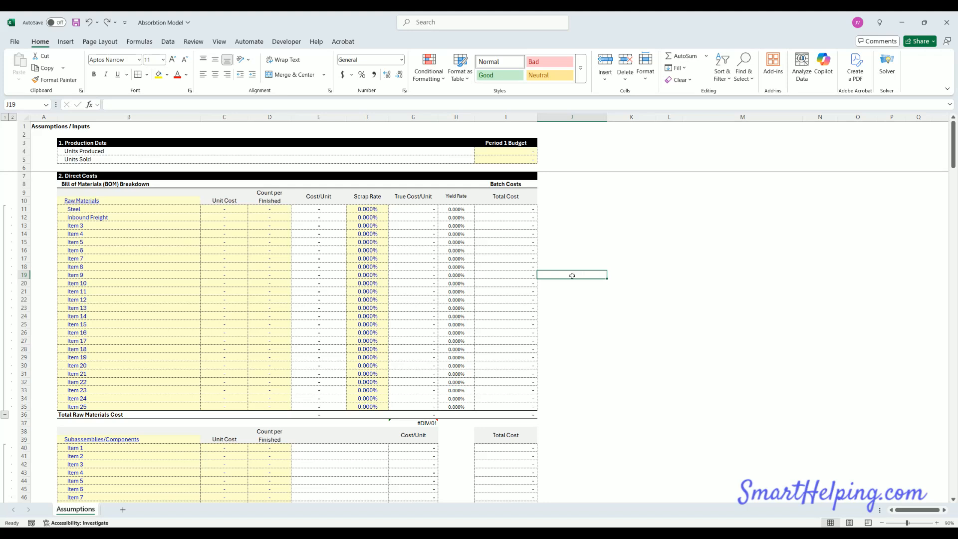
Step: Enter the Period 1 budget production data as 5000 units produced and 3000 units sold
left_click(508, 152)
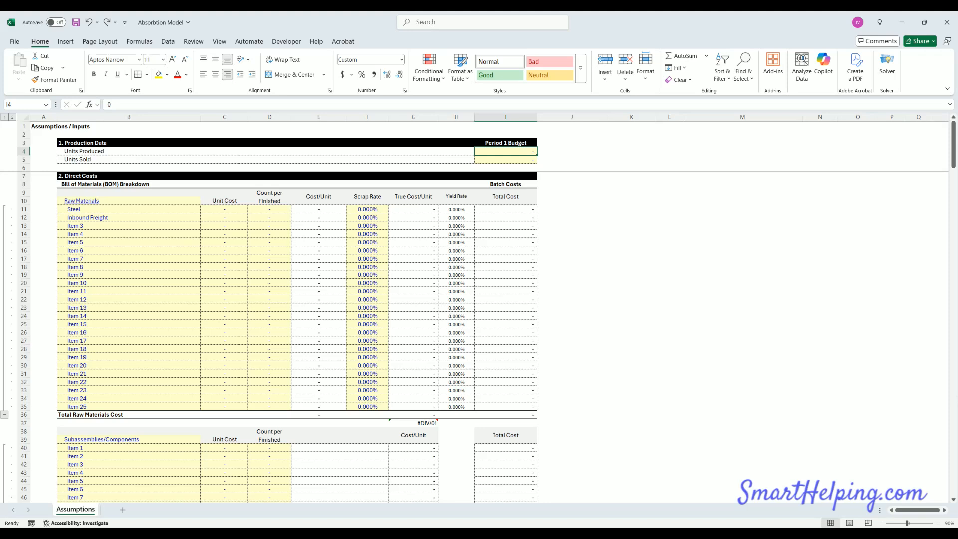
type("5000")
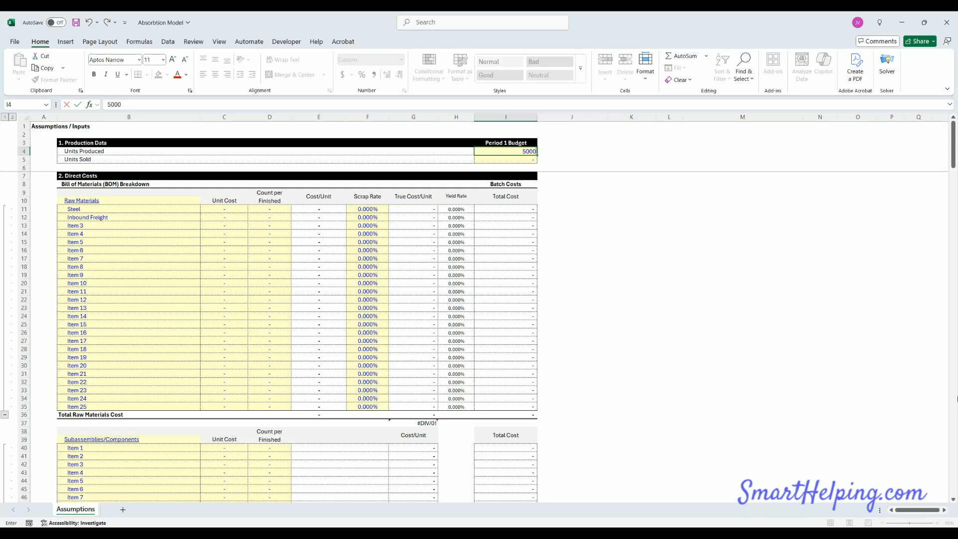
key("Return")
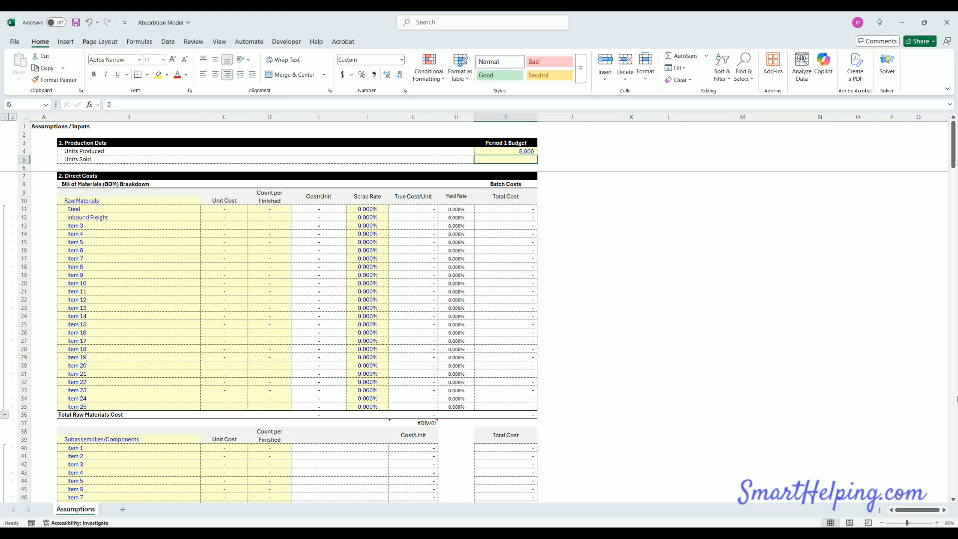
type("300")
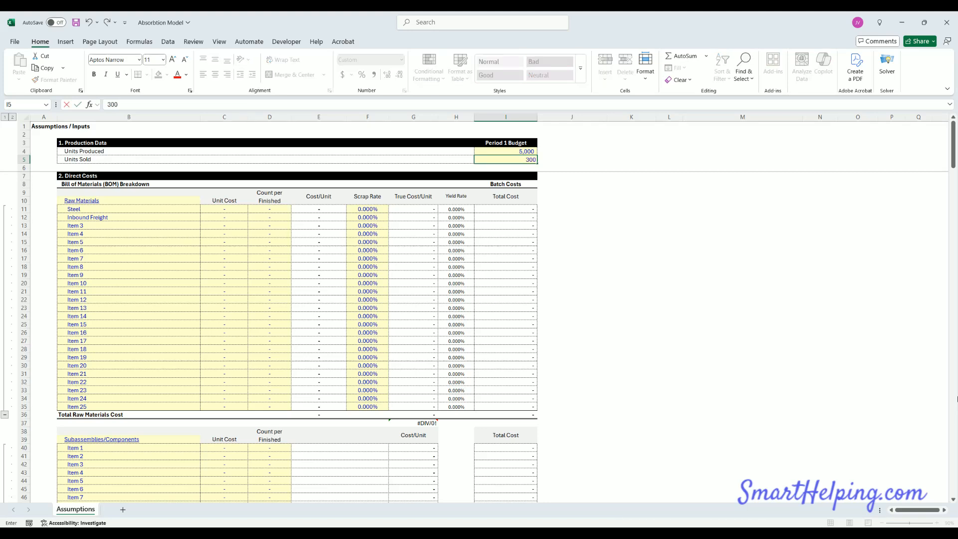
key("Return")
key("Up")
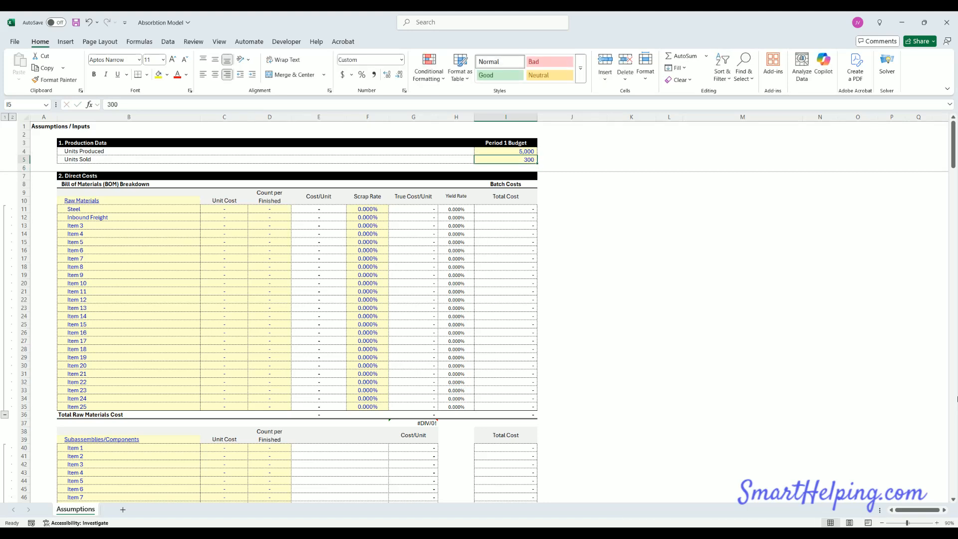
type("3000")
key("Return")
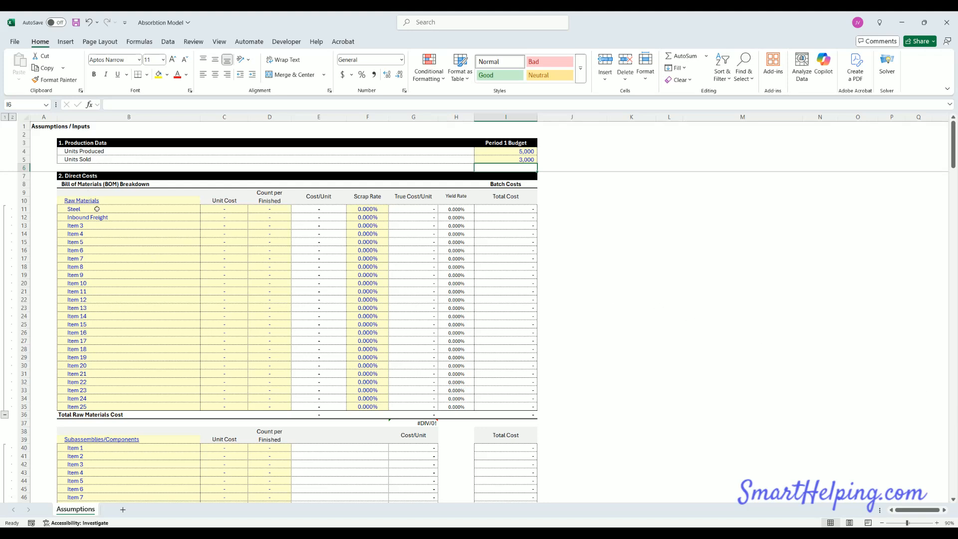
Step: Examine the bill of materials categories under Direct Costs: raw materials, subassemblies/components, packaging materials and consumables
left_click(74, 175)
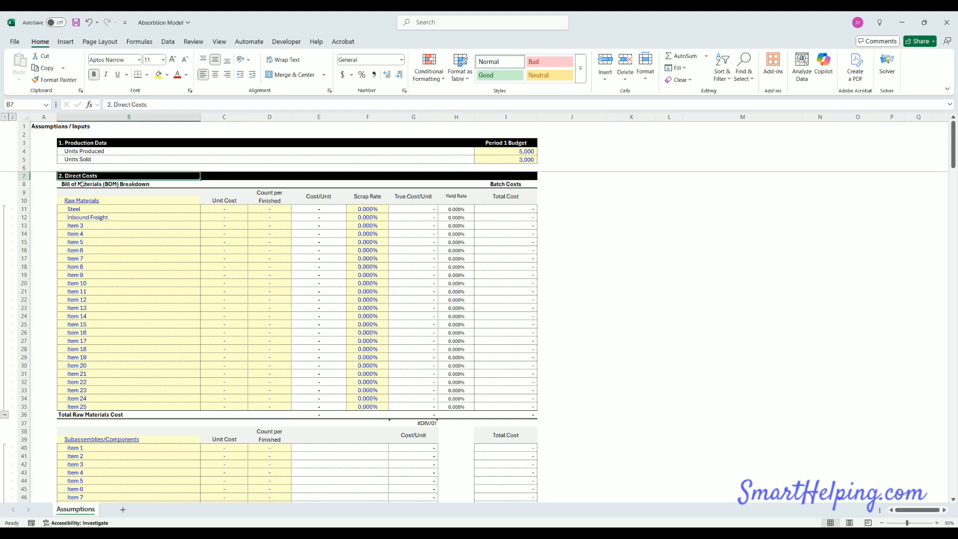
left_click(125, 185)
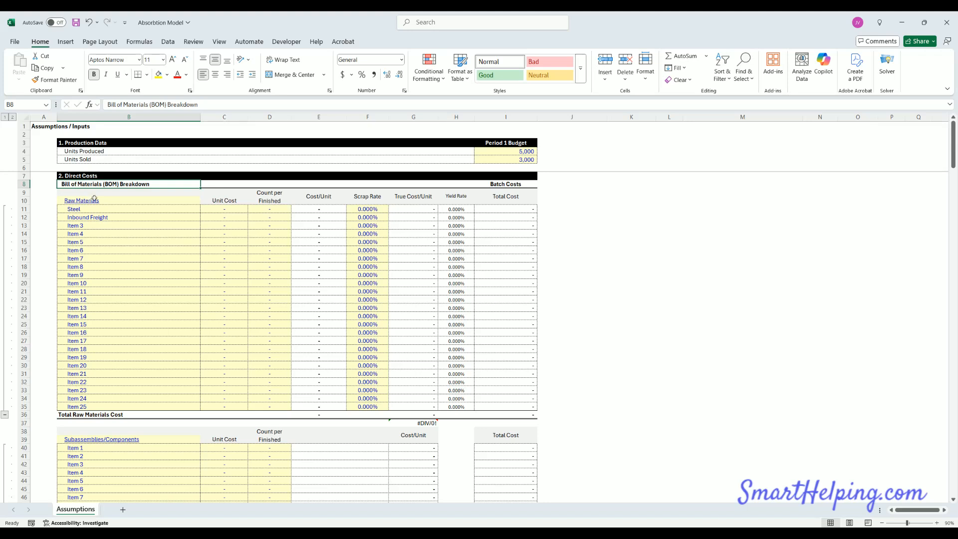
left_click_drag(100, 201, 112, 397)
scroll(108, 362, "down", 4)
scroll(108, 362, "down", 4)
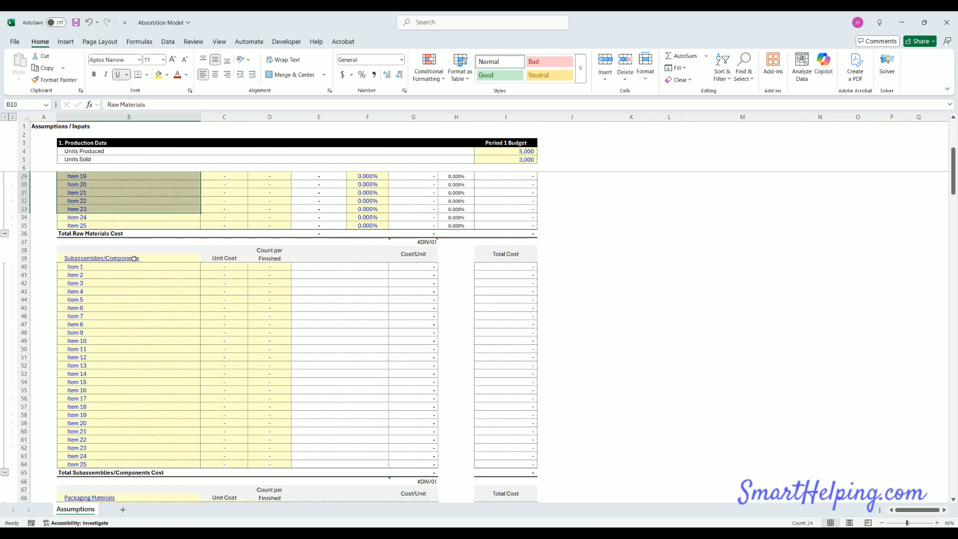
left_click_drag(132, 258, 111, 395)
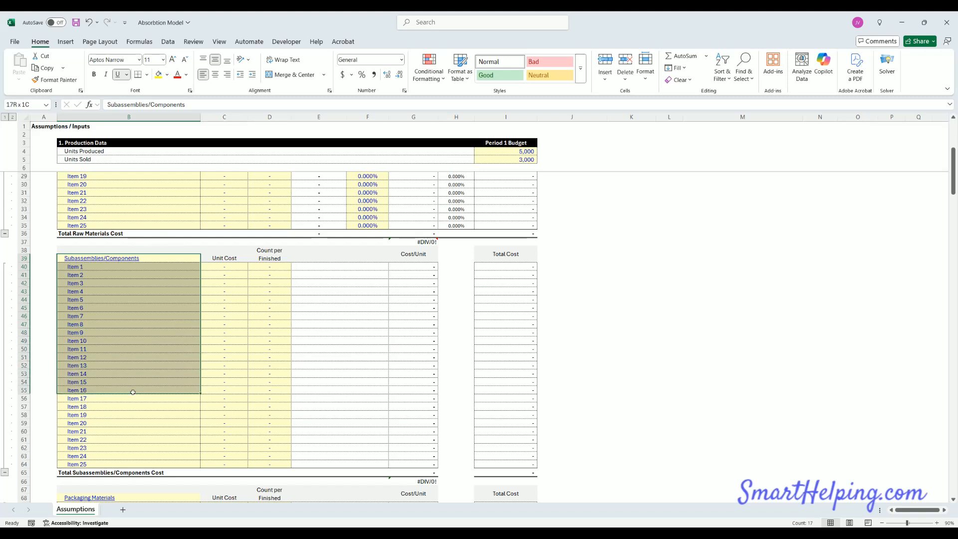
scroll(108, 324, "down", 7)
left_click_drag(106, 317, 108, 392)
scroll(106, 356, "down", 4)
left_click(103, 342)
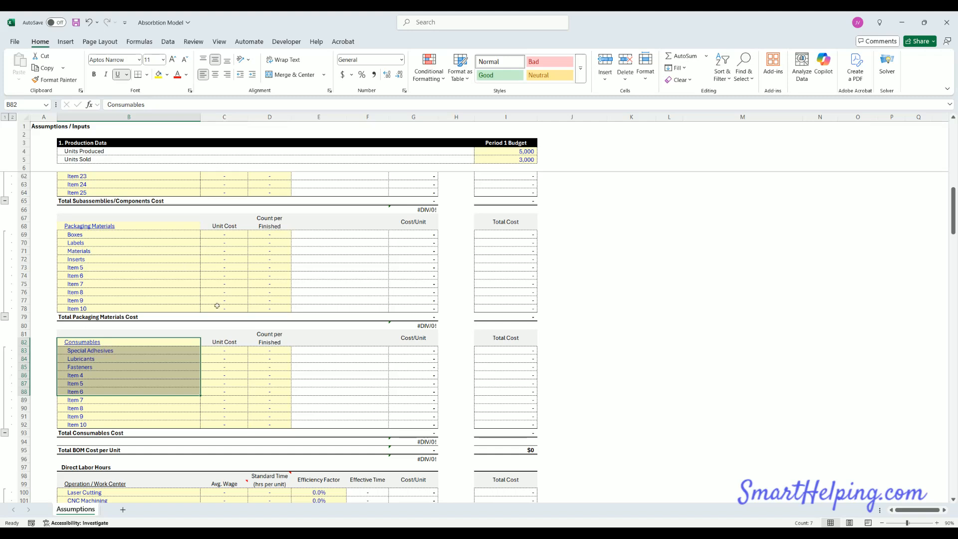
scroll(216, 311, "down", 4)
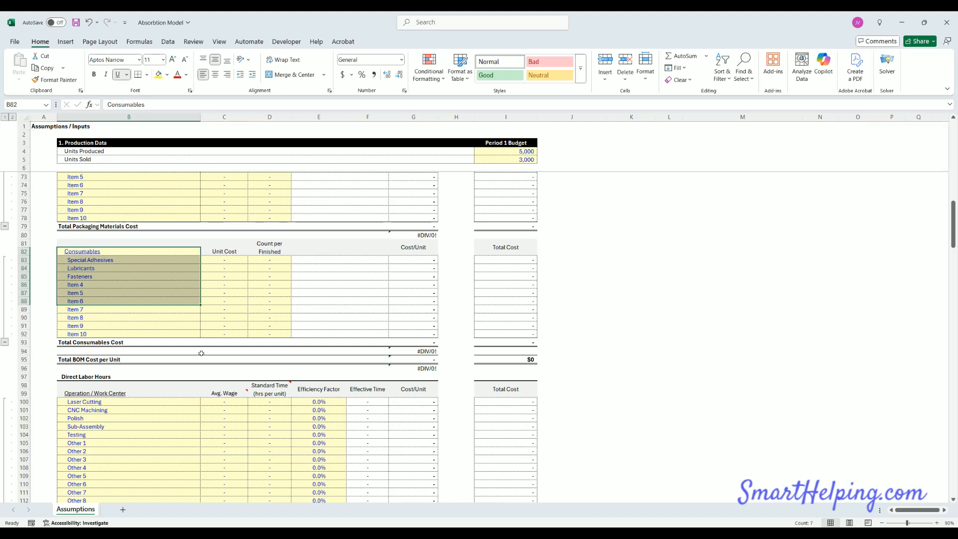
Step: Review the Direct Labor Hours work centers from Laser Cutting to Other 8, and return to the Direct Costs heading
scroll(201, 353, "down", 4)
left_click(85, 286)
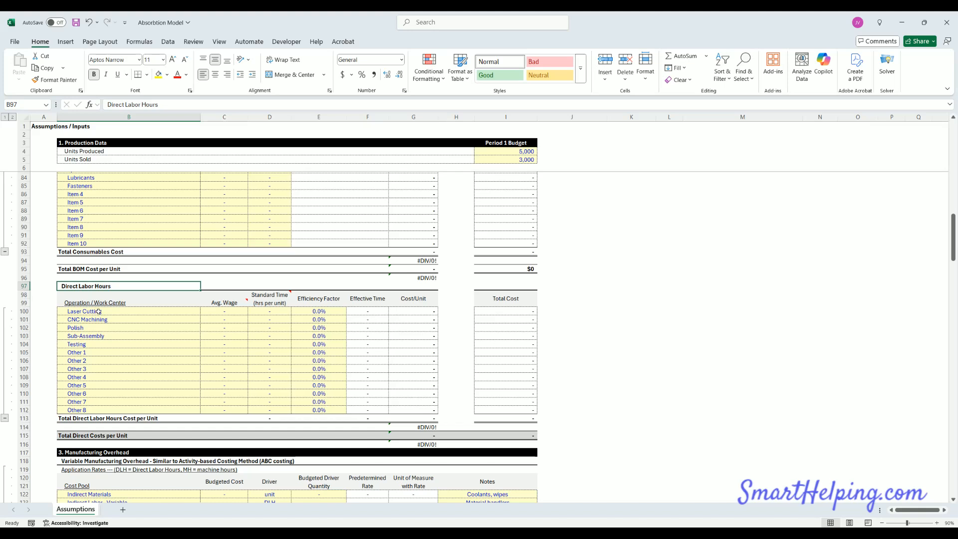
left_click_drag(97, 312, 100, 408)
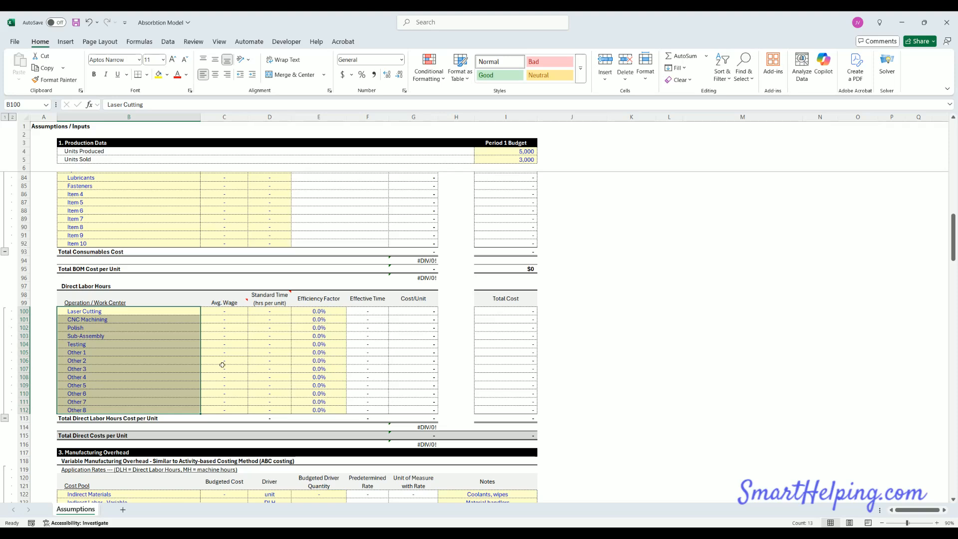
scroll(153, 360, "down", 4)
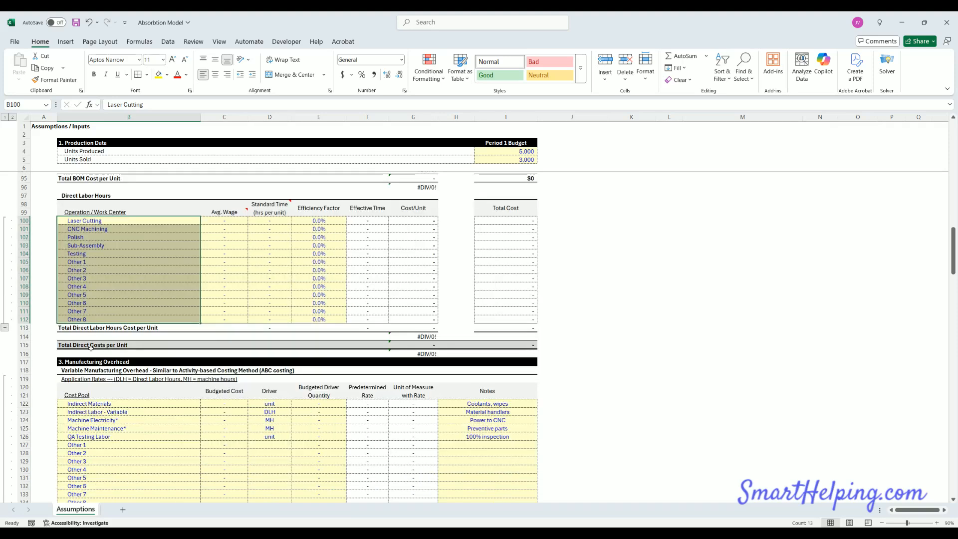
scroll(90, 347, "up", 20)
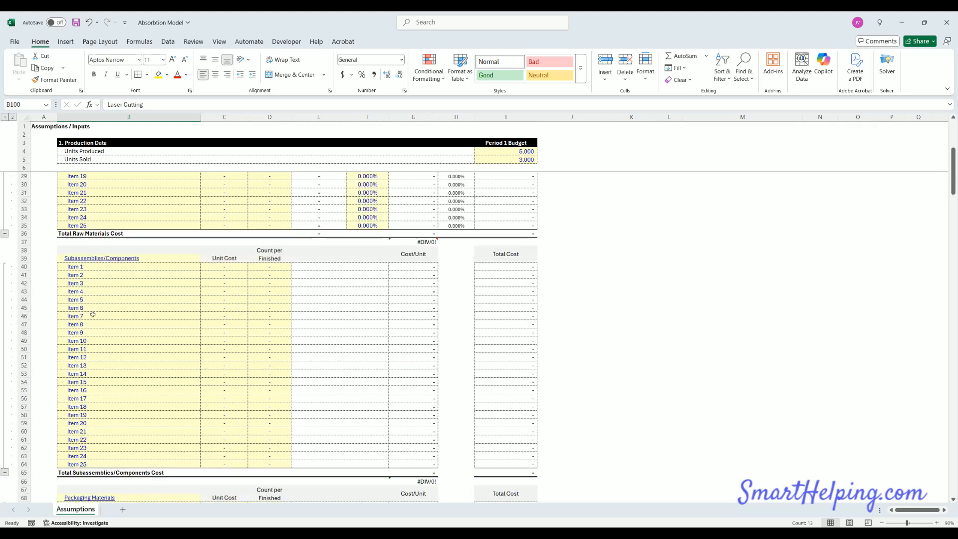
scroll(87, 288, "up", 4)
left_click(78, 173)
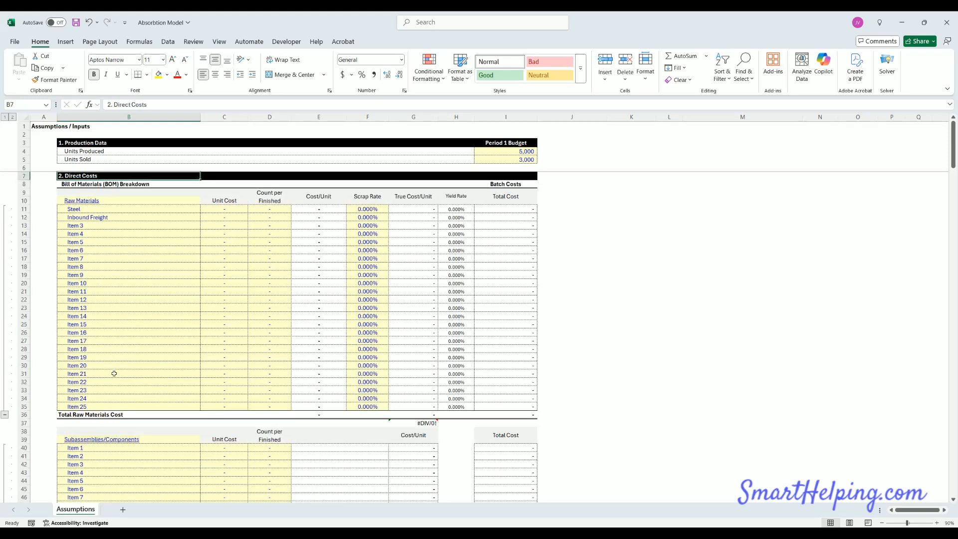
Step: Review the Manufacturing Overhead section, covering the variable overhead cost pools, the applied variable overhead table and the fixed overhead cost pools
scroll(114, 373, "down", 20)
scroll(114, 374, "down", 4)
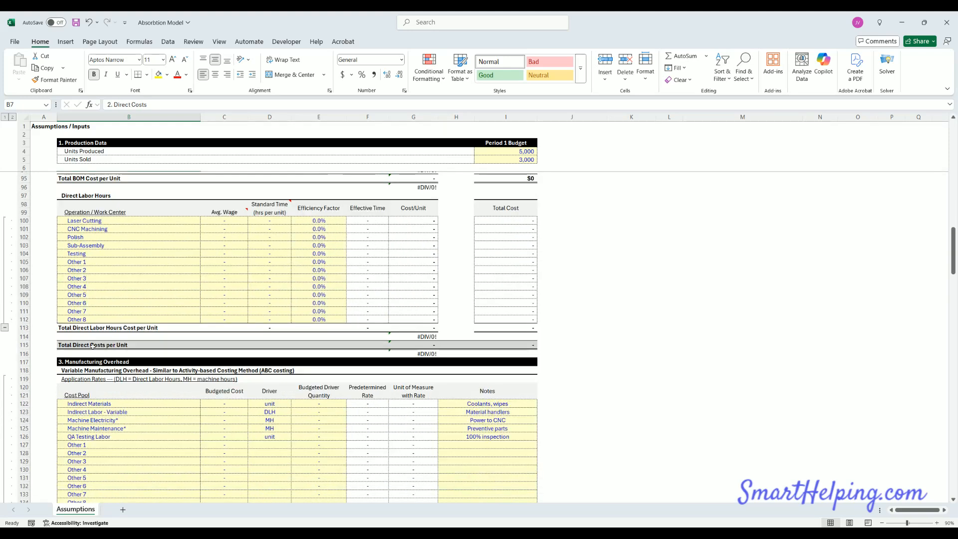
scroll(96, 363, "down", 4)
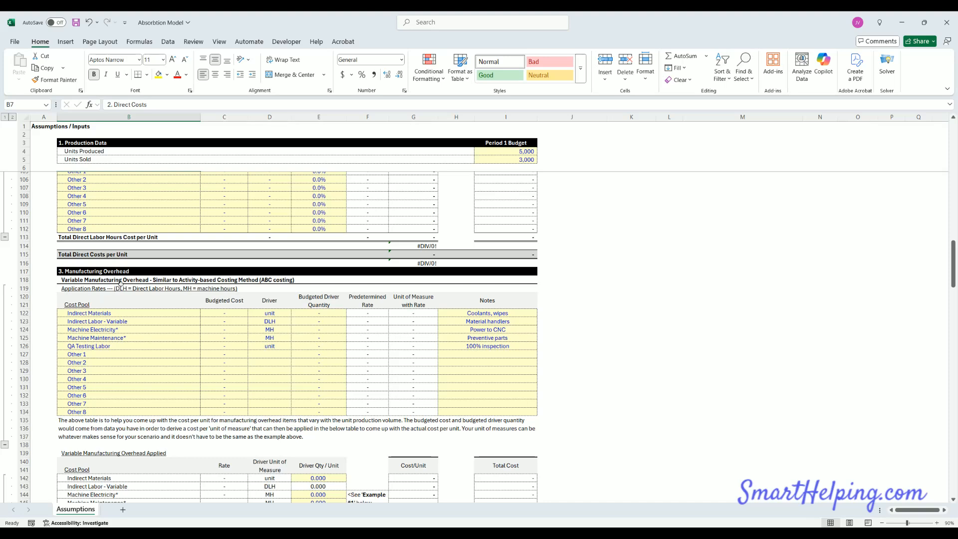
scroll(147, 350, "down", 7)
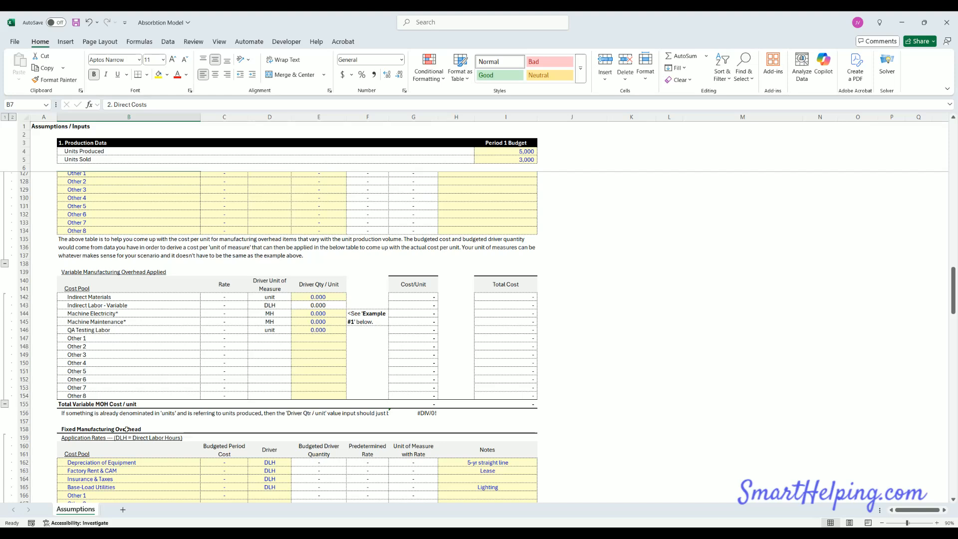
scroll(127, 431, "up", 4)
scroll(127, 430, "up", 4)
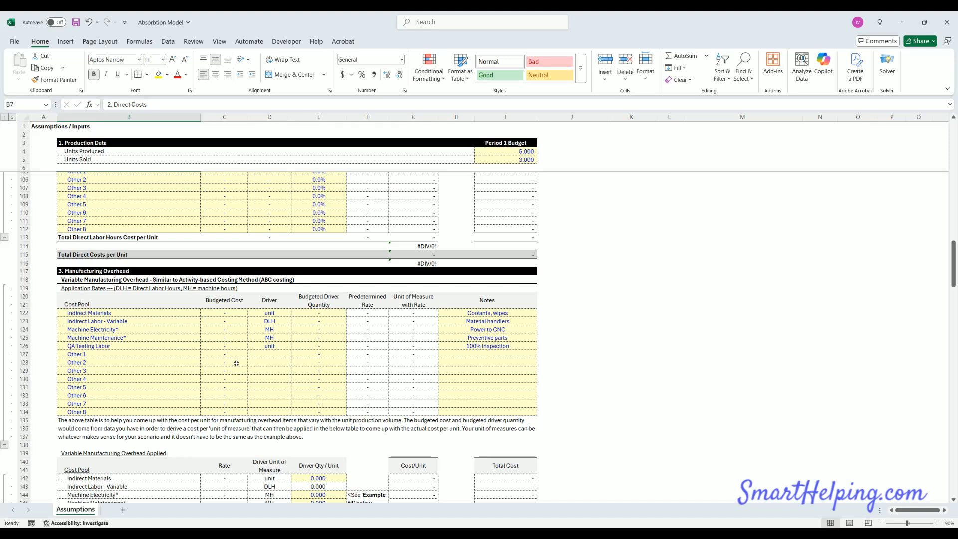
scroll(236, 363, "down", 9)
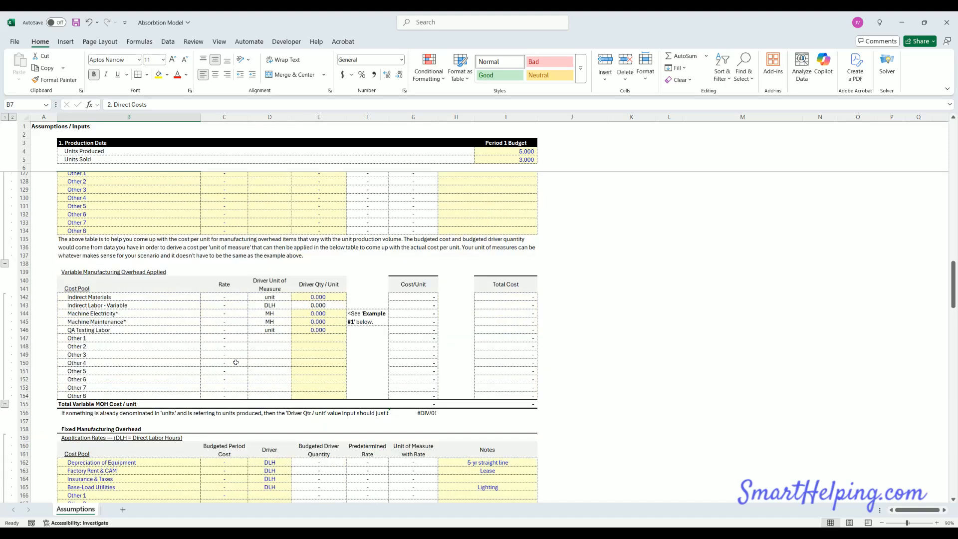
scroll(235, 363, "down", 2)
Step: Examine the Selling Price per Unit and Variable Selling Costs inputs and the Fixed Selling & Administrative Costs items
scroll(163, 370, "down", 18)
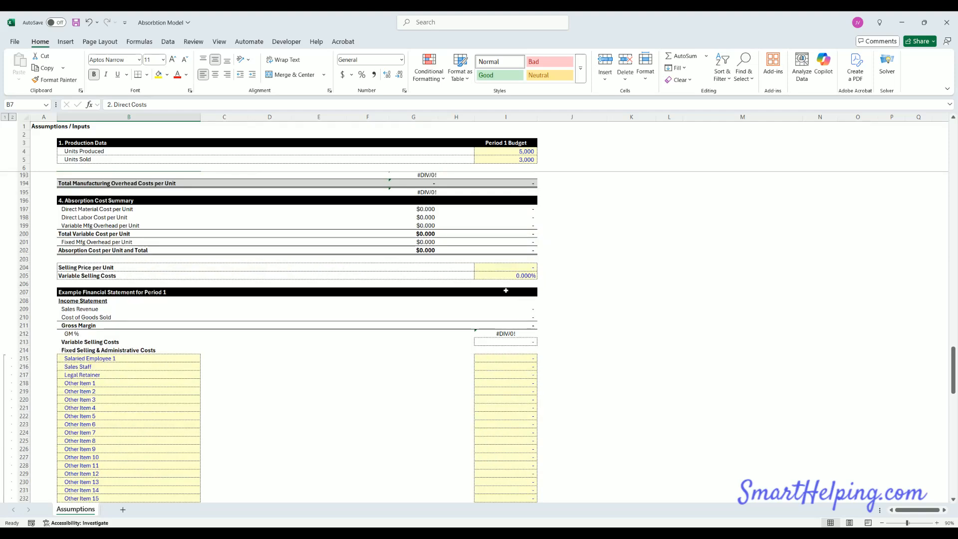
left_click(511, 276)
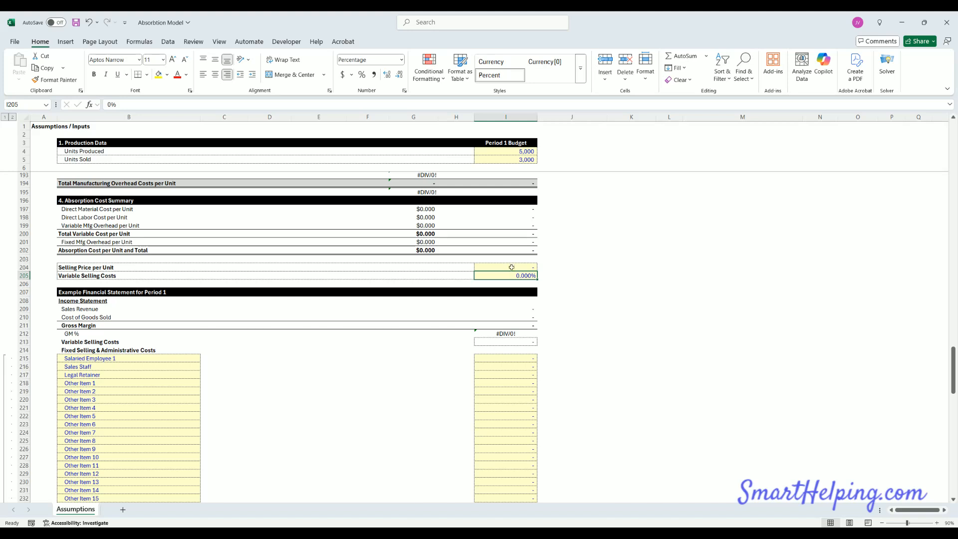
left_click(510, 267)
scroll(199, 358, "down", 4)
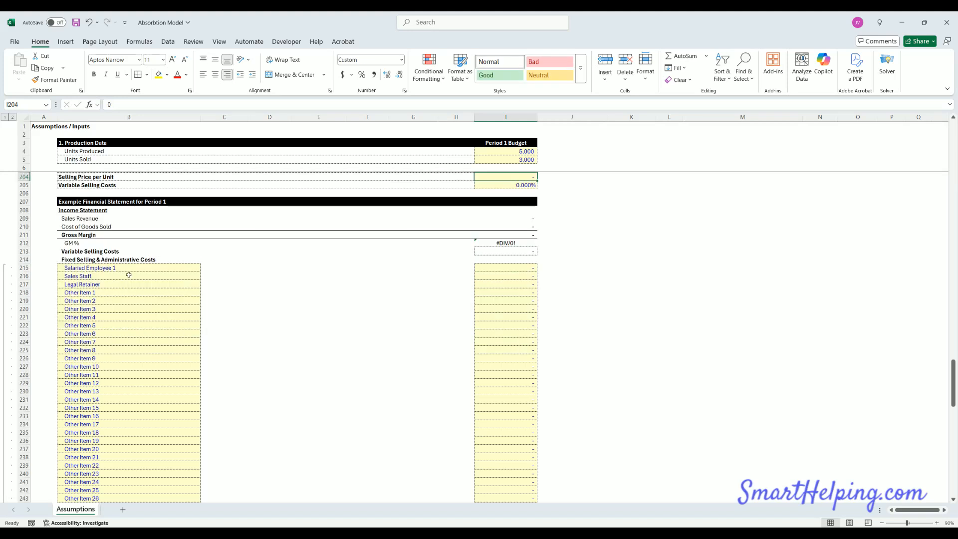
left_click_drag(127, 269, 117, 417)
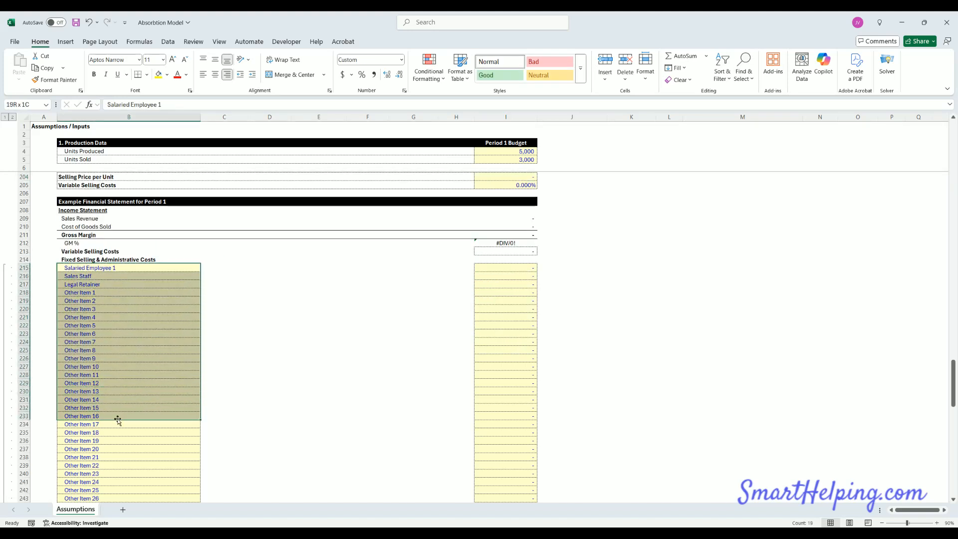
left_click(123, 330)
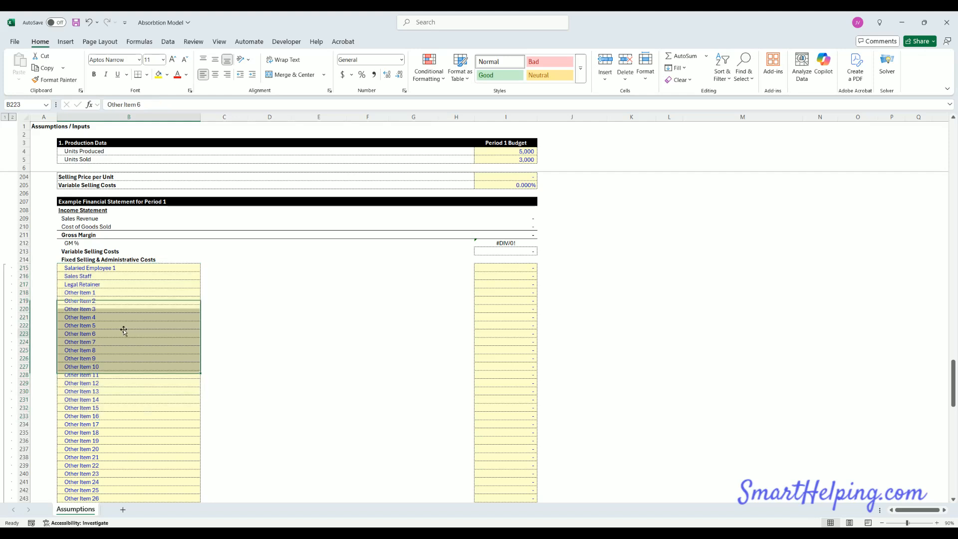
scroll(141, 381, "down", 4)
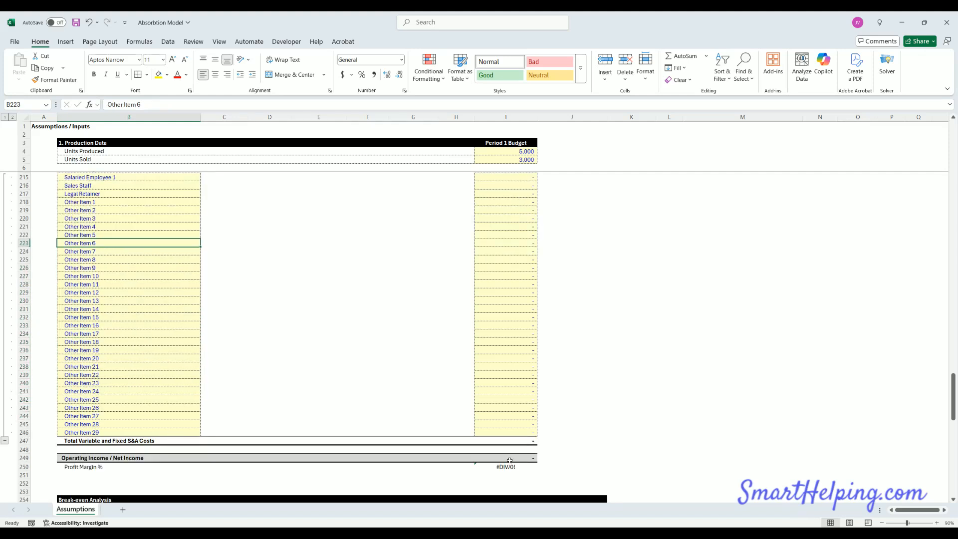
left_click_drag(87, 186, 493, 385)
scroll(304, 347, "up", 4)
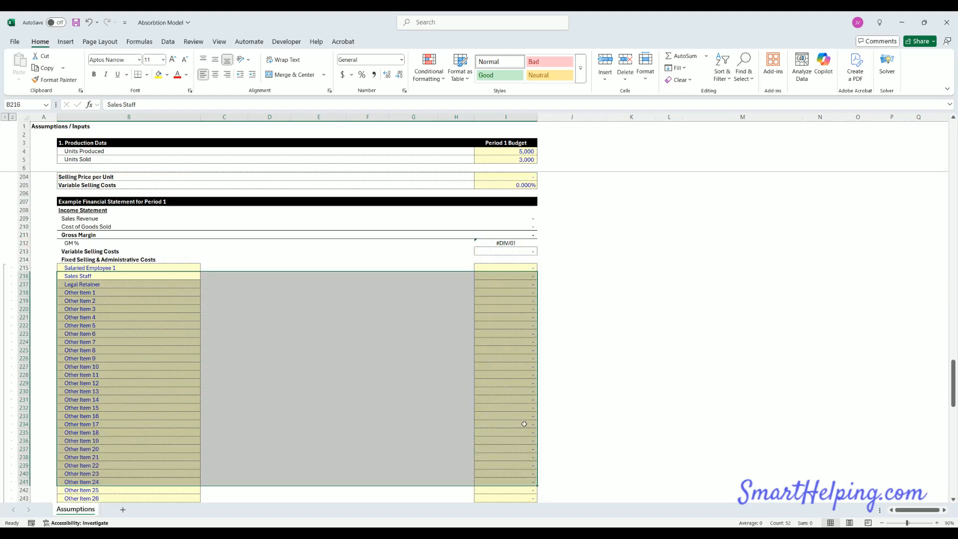
Step: Review the Absorption Cost Summary together with the fixed selling and administrative cost amounts and the selling price input
scroll(325, 358, "up", 4)
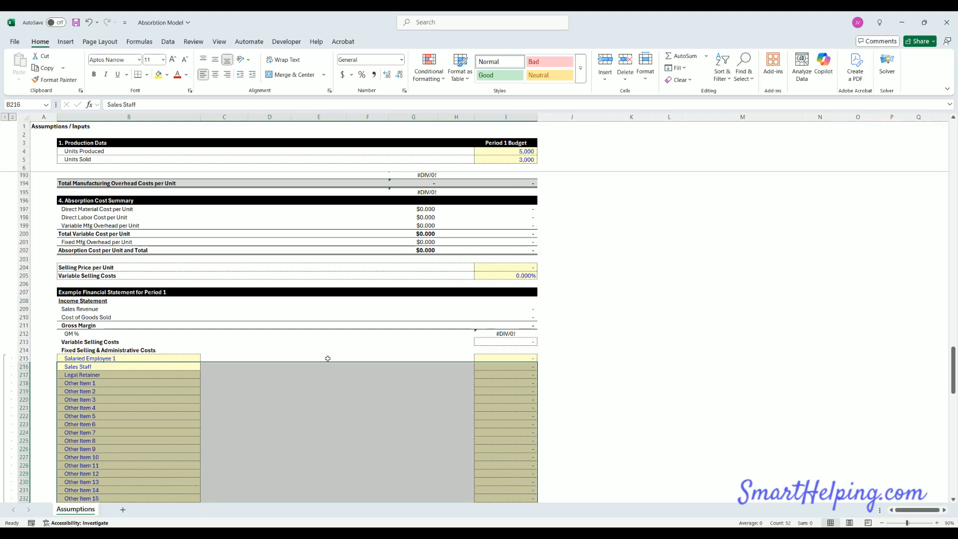
left_click_drag(174, 218, 514, 251)
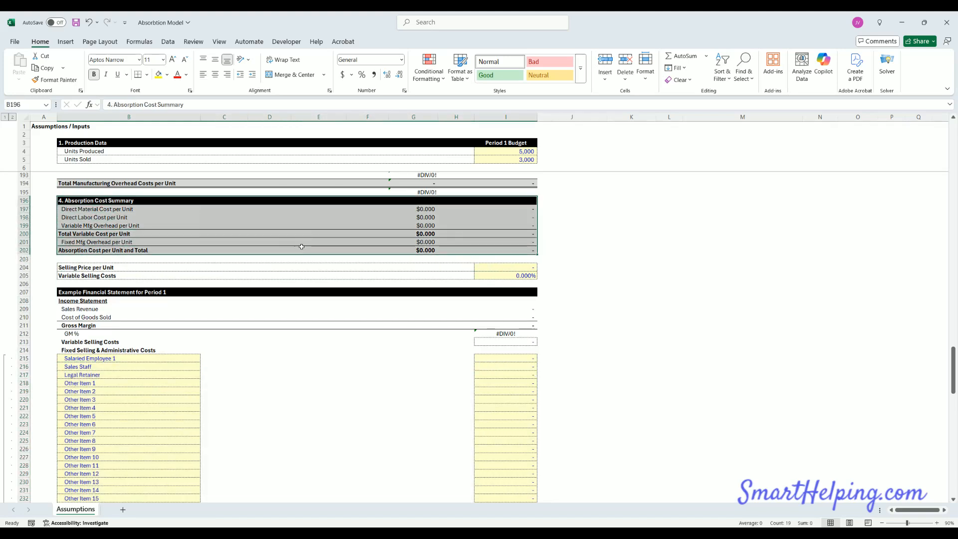
left_click_drag(514, 359, 514, 392)
left_click(520, 267)
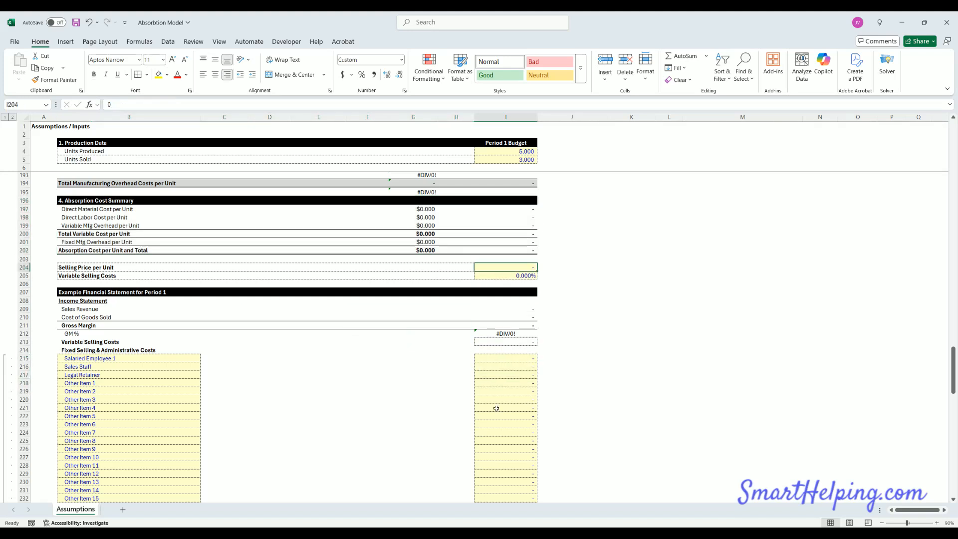
Step: Examine the Break-even Analysis, its break-even price formula and the profit/loss sensitivity table, and return to the start of the sheet
scroll(496, 430, "down", 11)
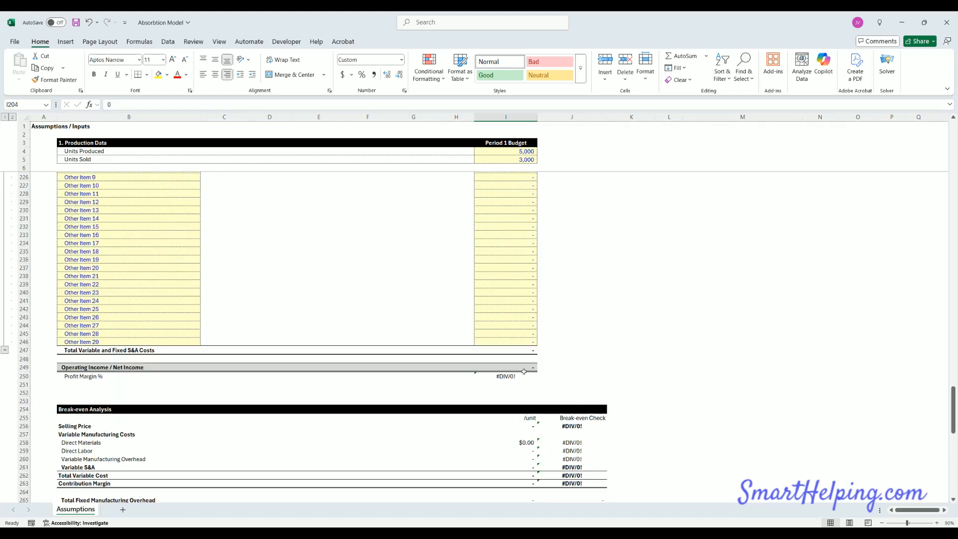
scroll(526, 374, "down", 4)
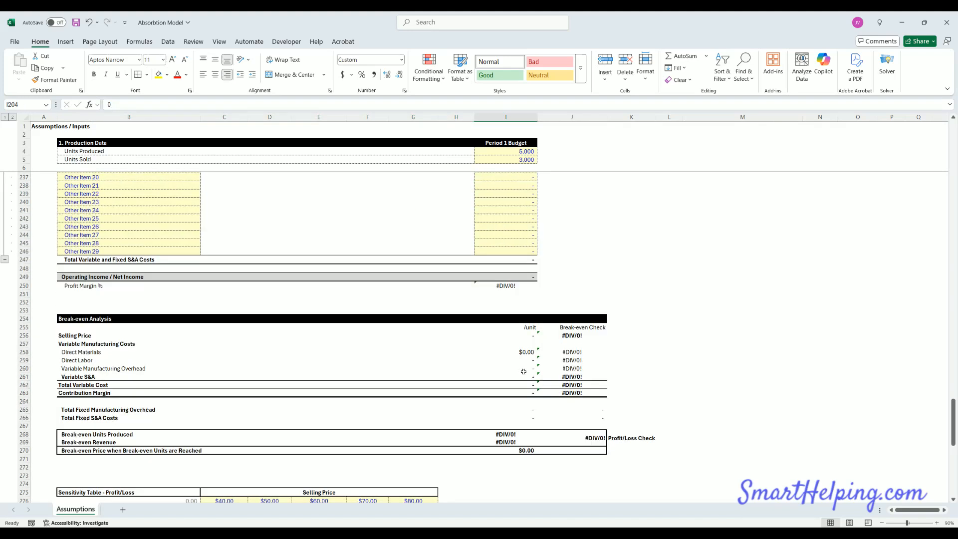
left_click(83, 321)
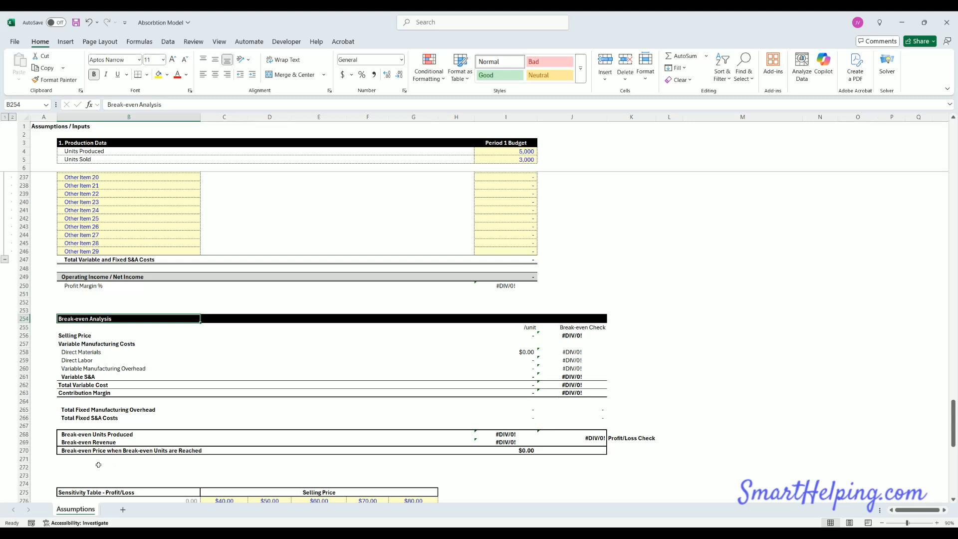
left_click(527, 451)
scroll(526, 327, "down", 4)
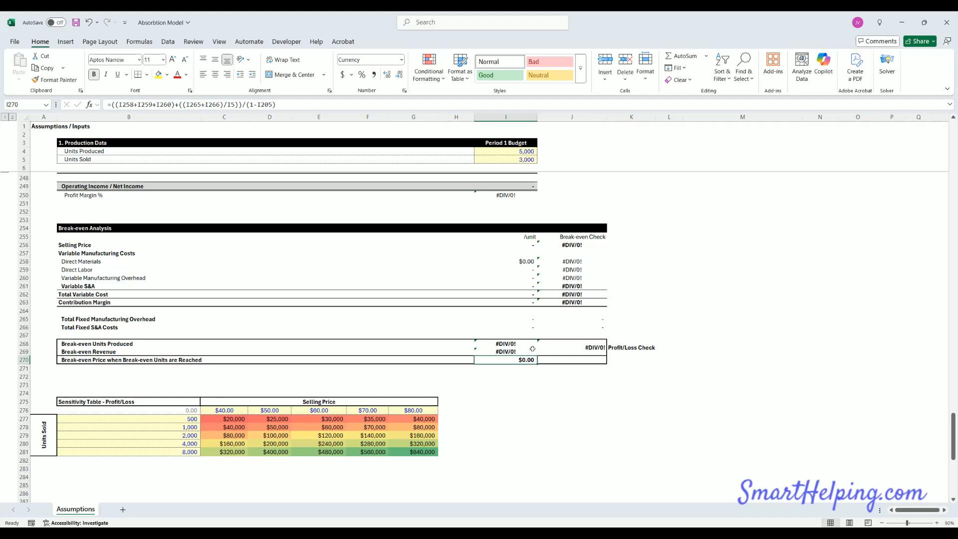
scroll(507, 380, "up", 20)
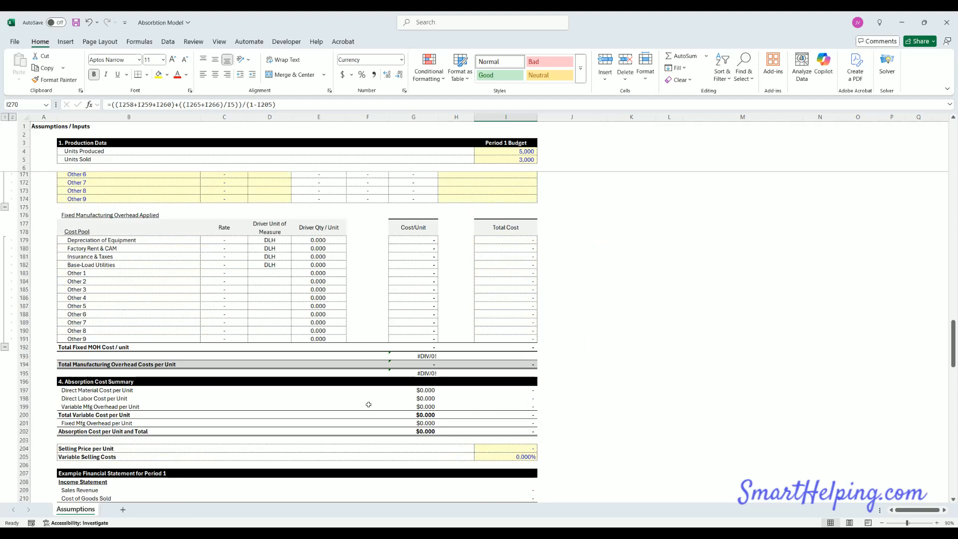
scroll(377, 394, "up", 20)
left_click(681, 270)
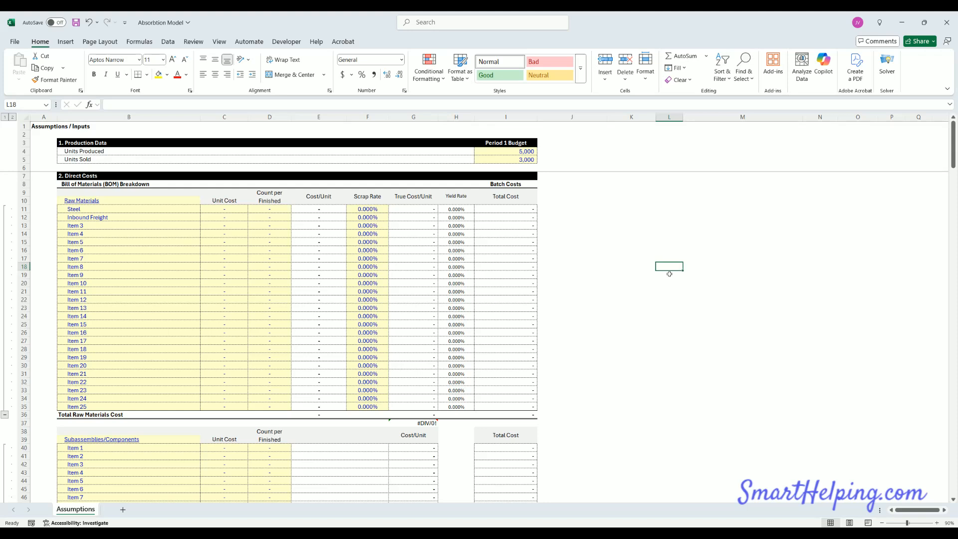
Step: Enter raw material unit costs of 3 for Steel and 0.5 for Inbound Freight
left_click(96, 203)
key("Down")
key("Right")
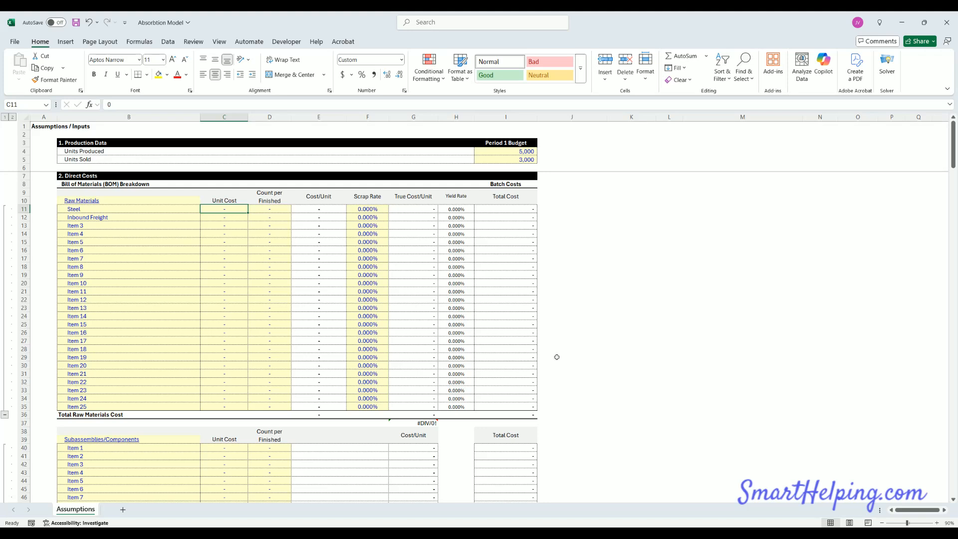
type("3")
key("Return")
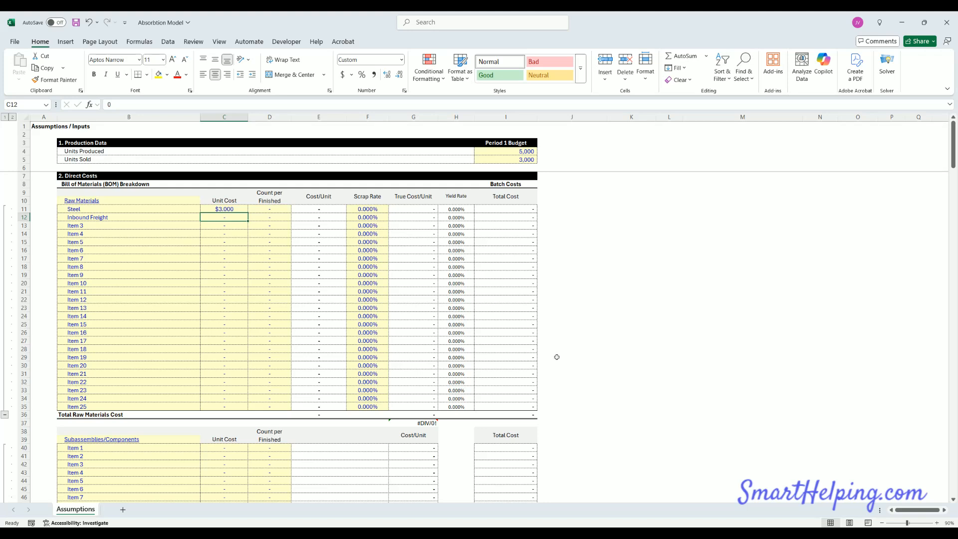
type("0.5")
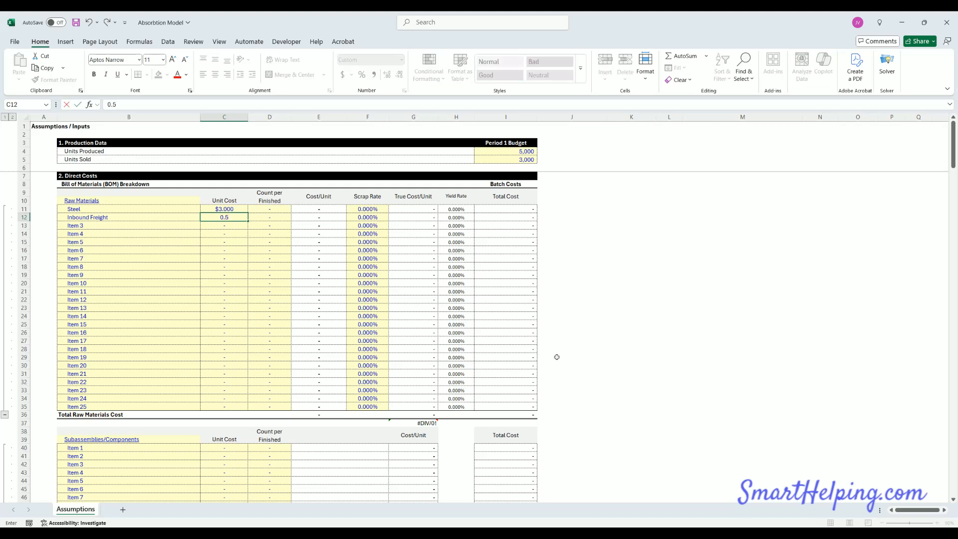
key("Return")
key("Down")
key("Down")
key("Down")
key("Down")
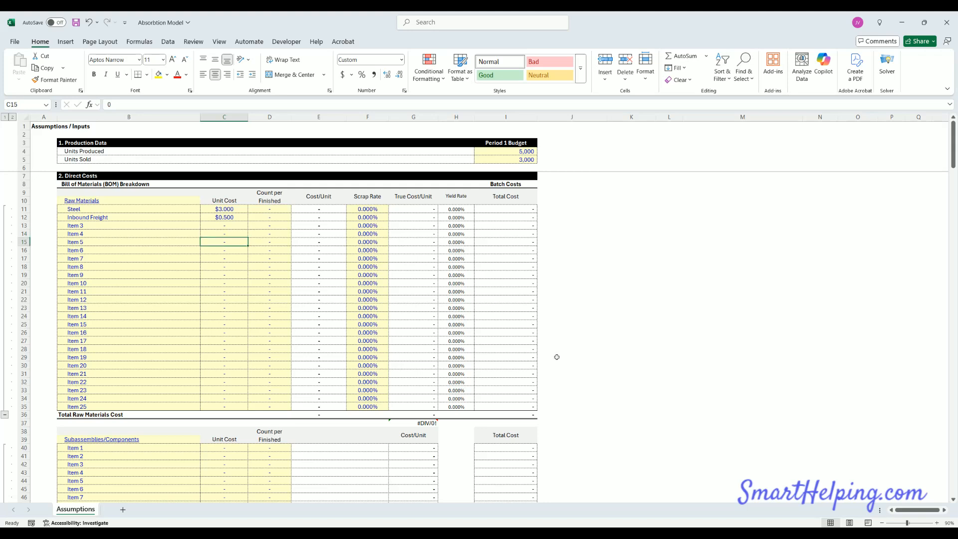
key("Up")
key("Up")
key("Up")
key("Up")
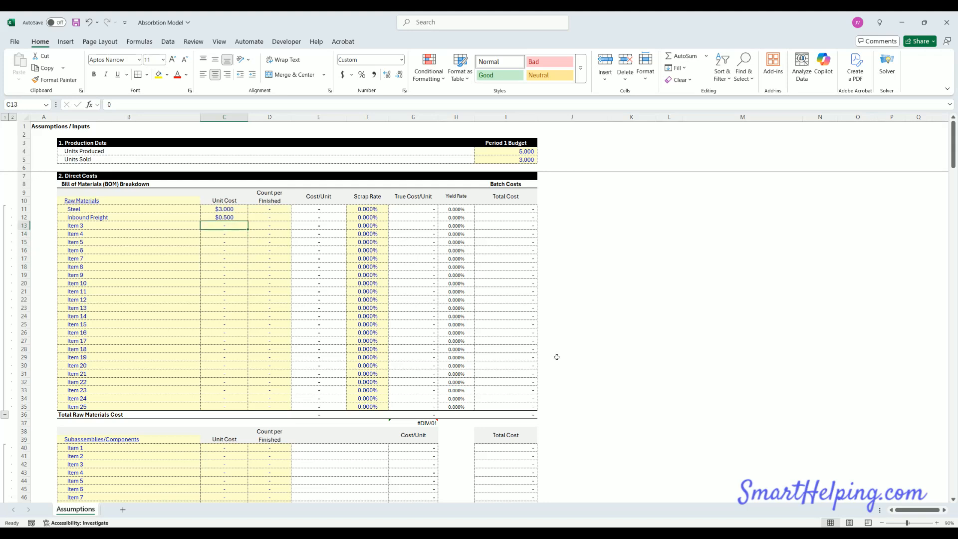
key("Down")
key("Down")
key("Down")
key("Down")
key("Down")
key("Down")
key("Down")
key("Down")
key("Down")
key("Down")
key("Down")
key("Down")
key("Down")
key("Down")
key("Down")
key("Down")
key("Down")
key("Down")
key("Down")
key("Down")
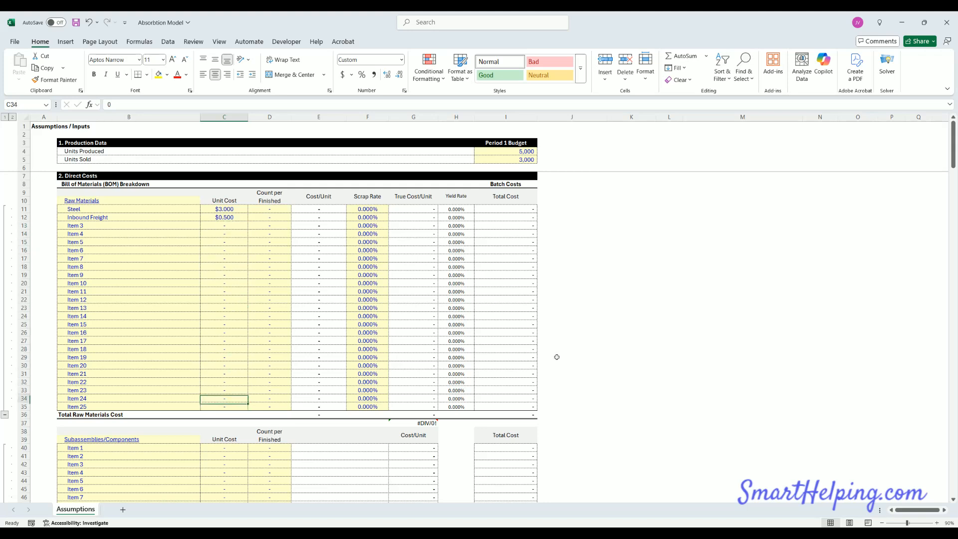
key("Up")
key("Up")
key("Up")
key("Up")
key("Up")
key("Up")
key("Up")
key("Up")
key("Up")
key("Up")
key("Up")
key("Up")
key("Up")
key("Up")
key("Up")
key("Up")
key("Up")
key("Up")
key("Up")
key("Up")
key("Up")
key("Up")
key("Up")
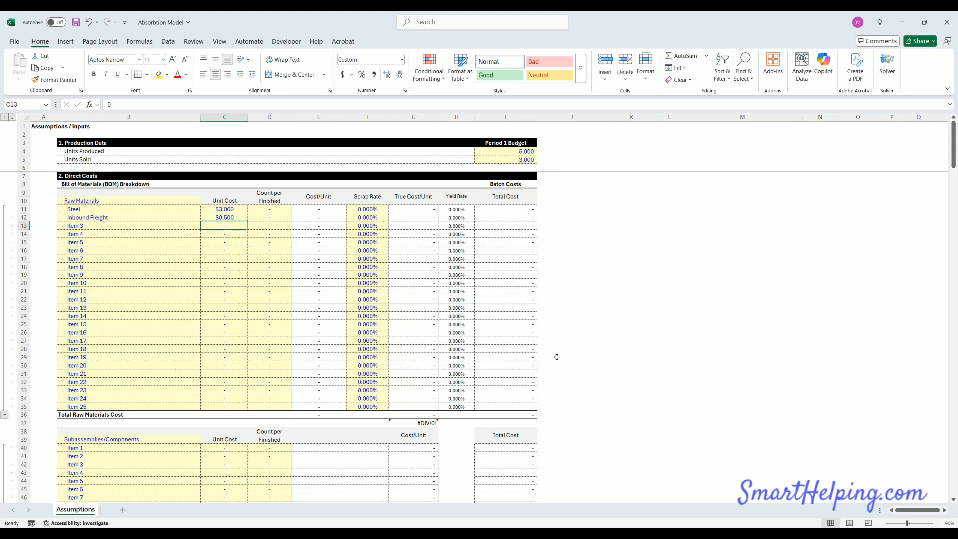
Step: Widen column D so the full "Count per Finished Product" header fits
key("Up")
key("Up")
key("Right")
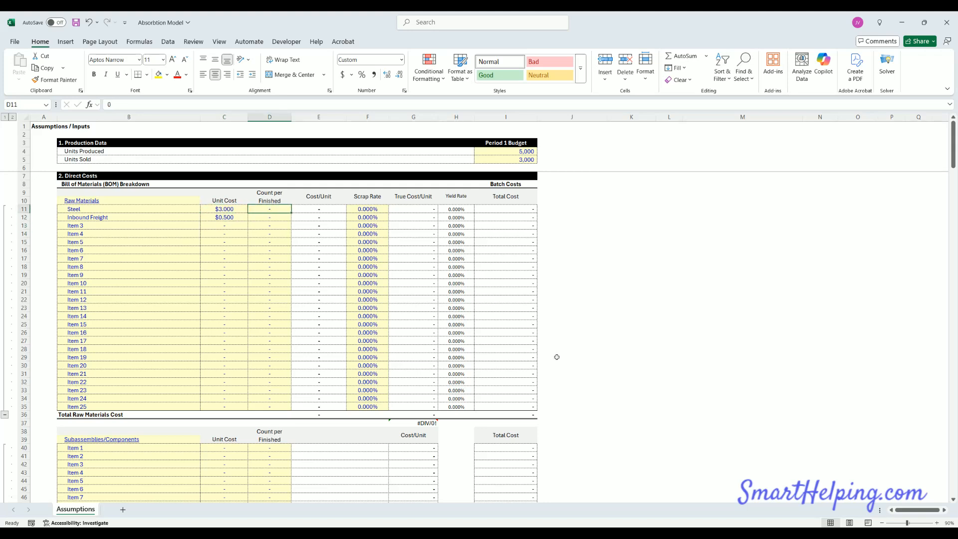
key("Up")
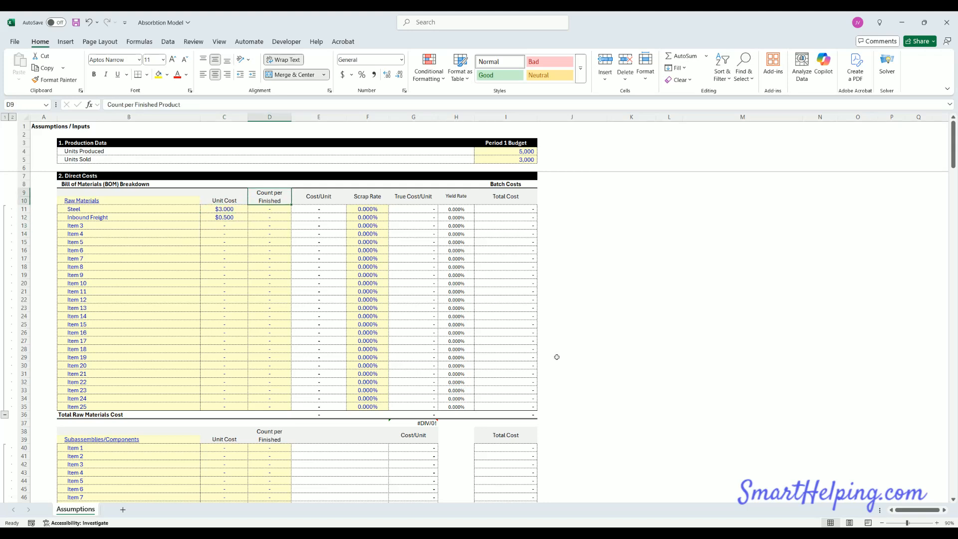
left_click_drag(292, 113, 295, 114)
Step: Set the Count per Finished Product for Steel to 2
left_click(278, 209)
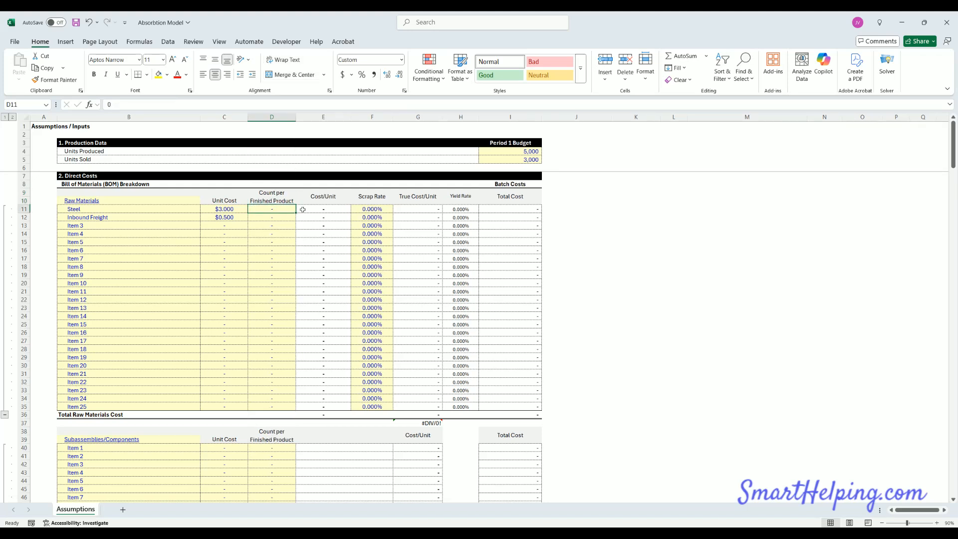
left_click(133, 209)
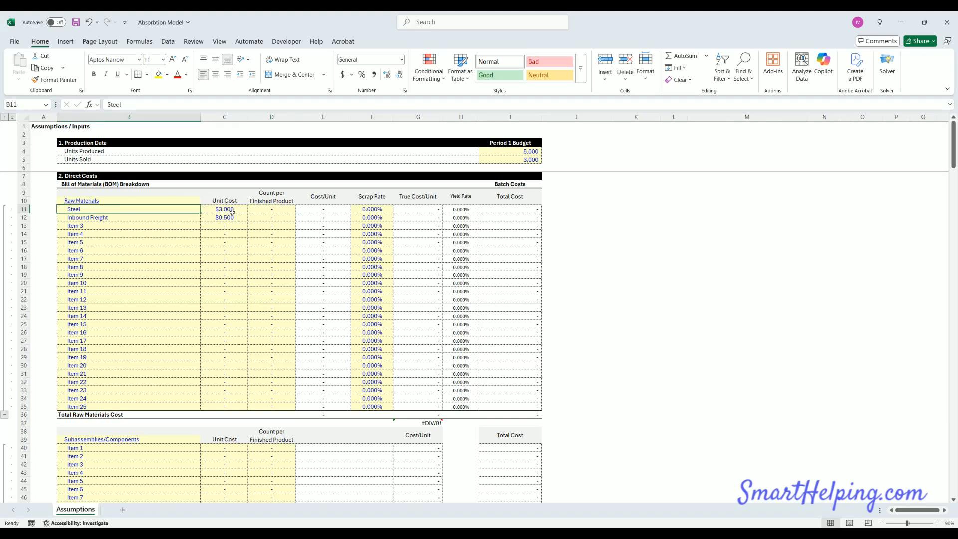
left_click(278, 197)
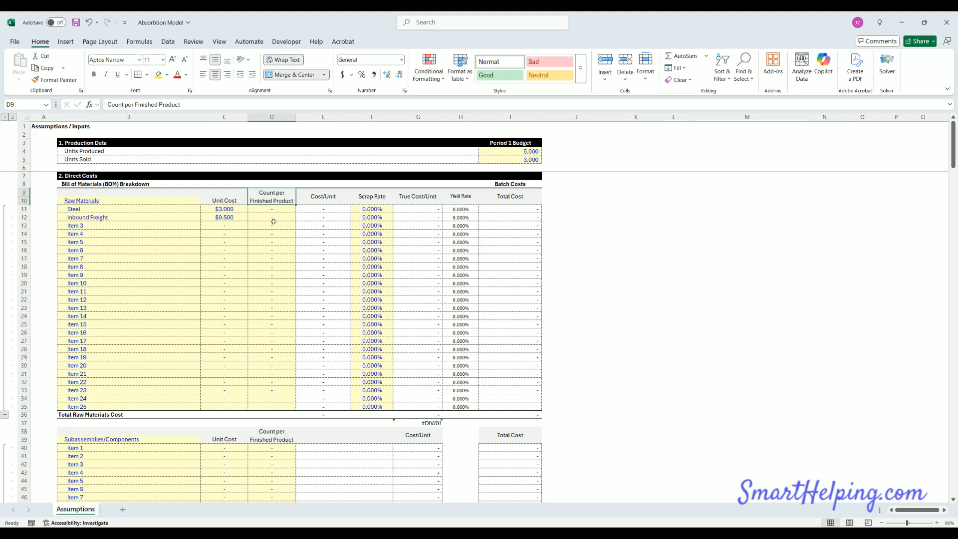
left_click(273, 209)
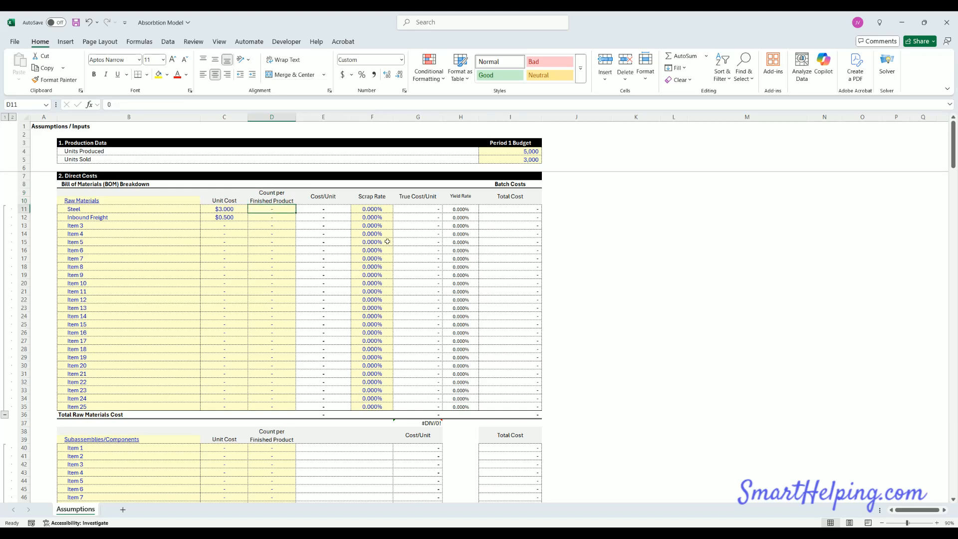
type("2")
key("Return")
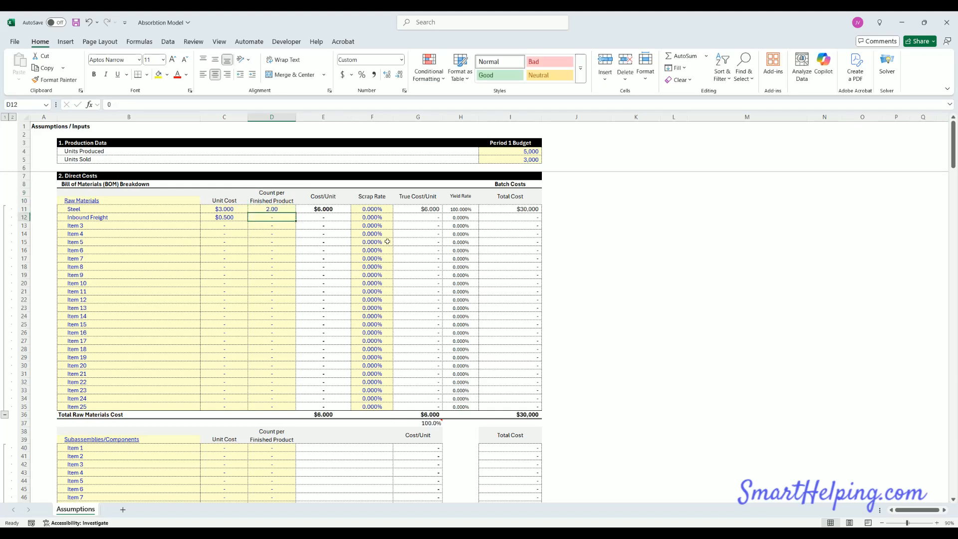
Step: Set the Scrap Rate for Steel in the Raw Materials table to 5%
key("Up")
key("Right")
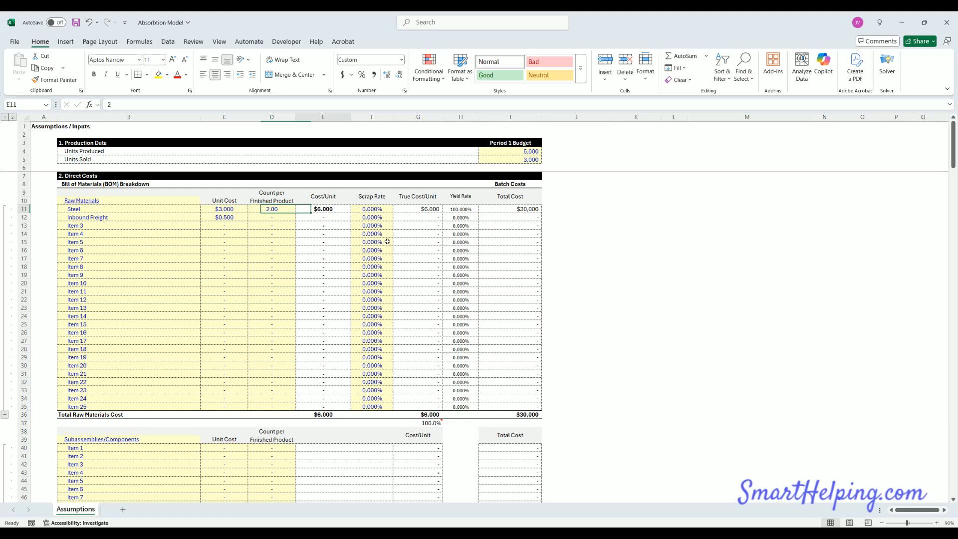
key("Right")
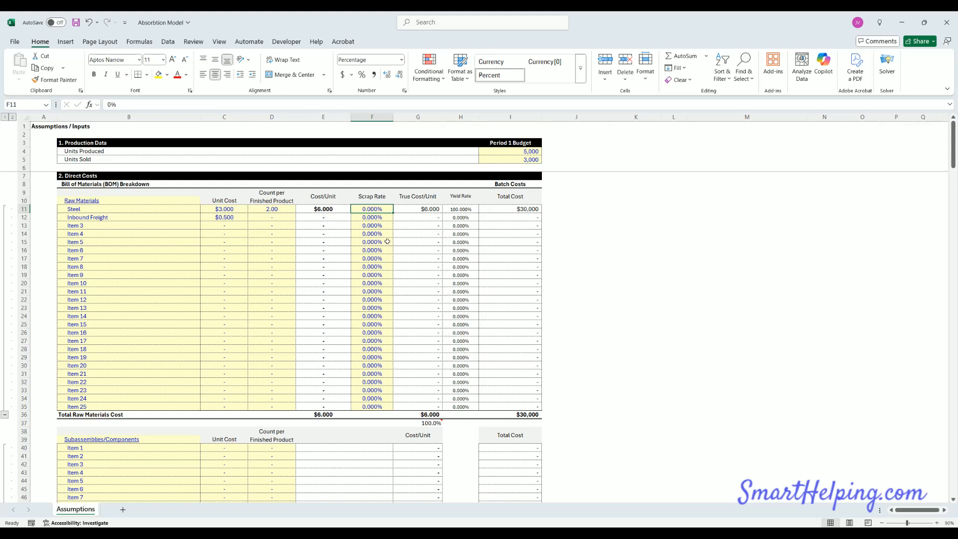
left_click(258, 210)
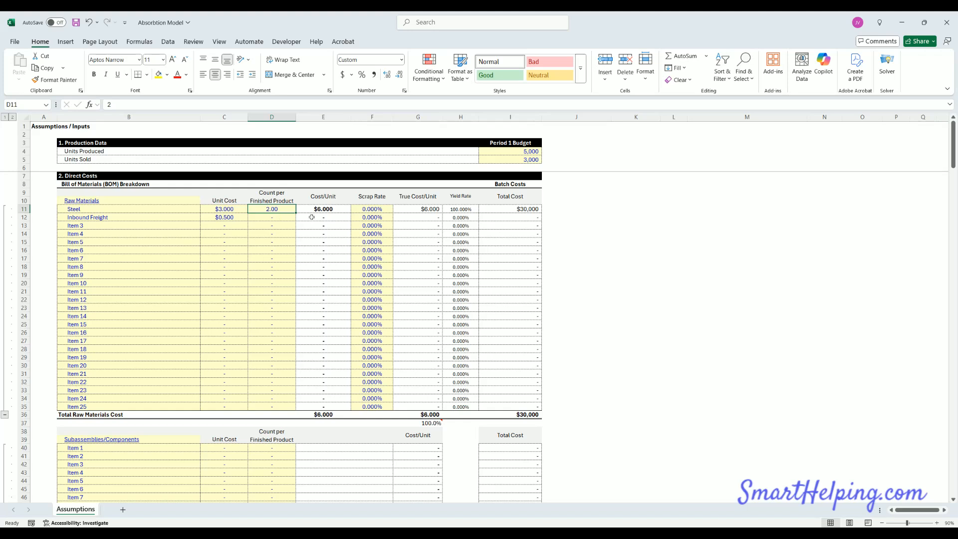
left_click(377, 209)
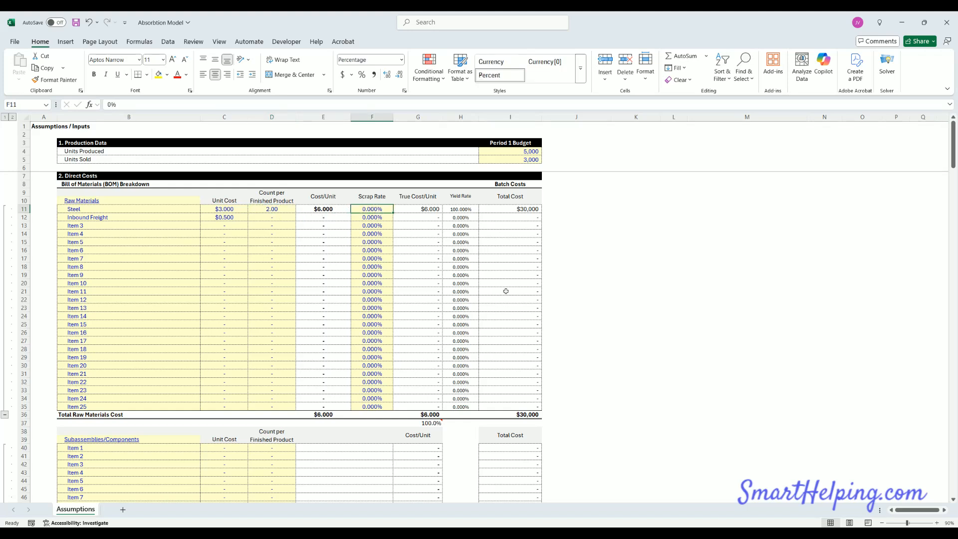
type("5")
key("Return")
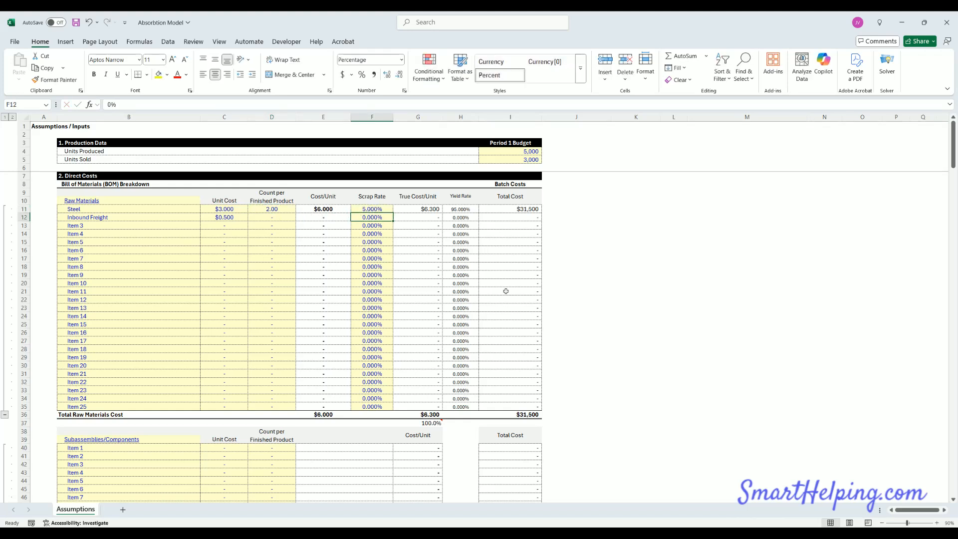
key("Up")
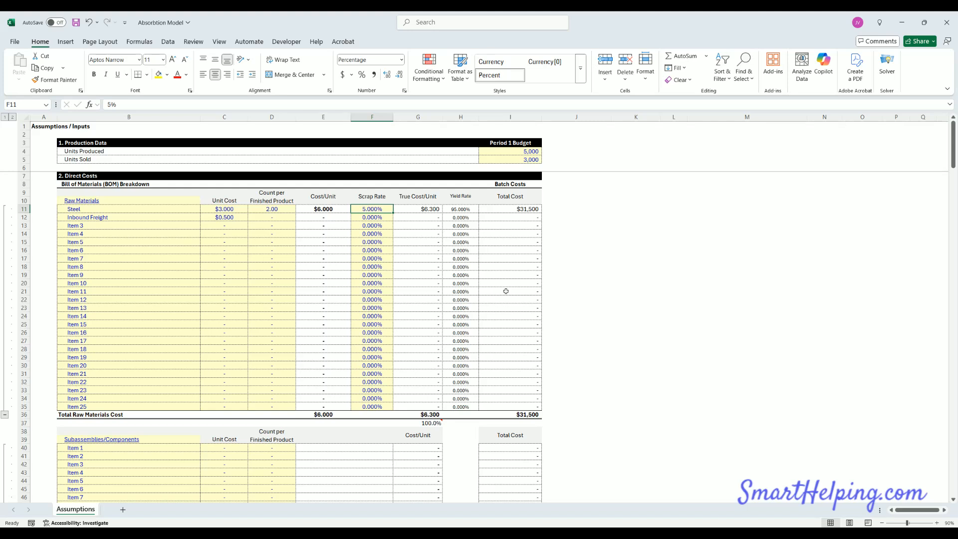
key("Left")
key("Left")
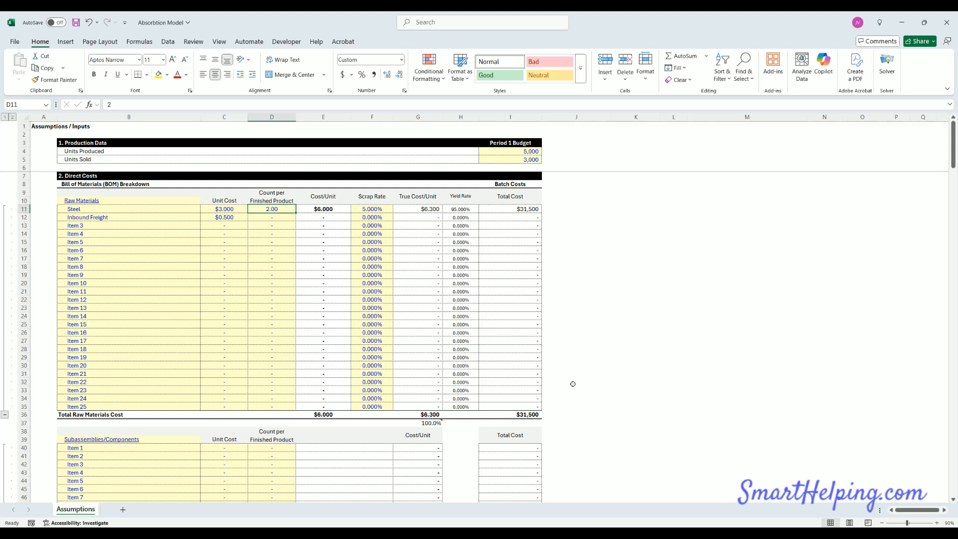
left_click(376, 208)
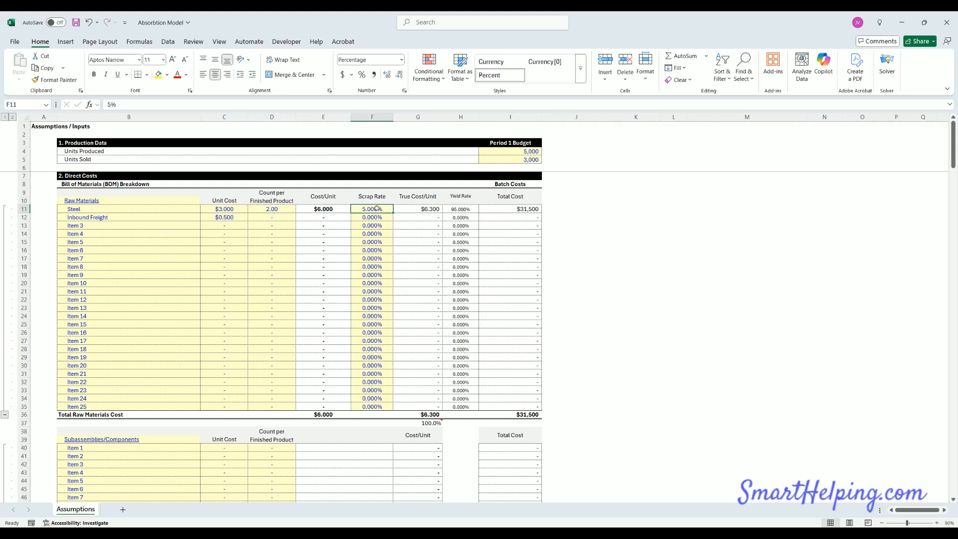
left_click(223, 208)
left_click(261, 209)
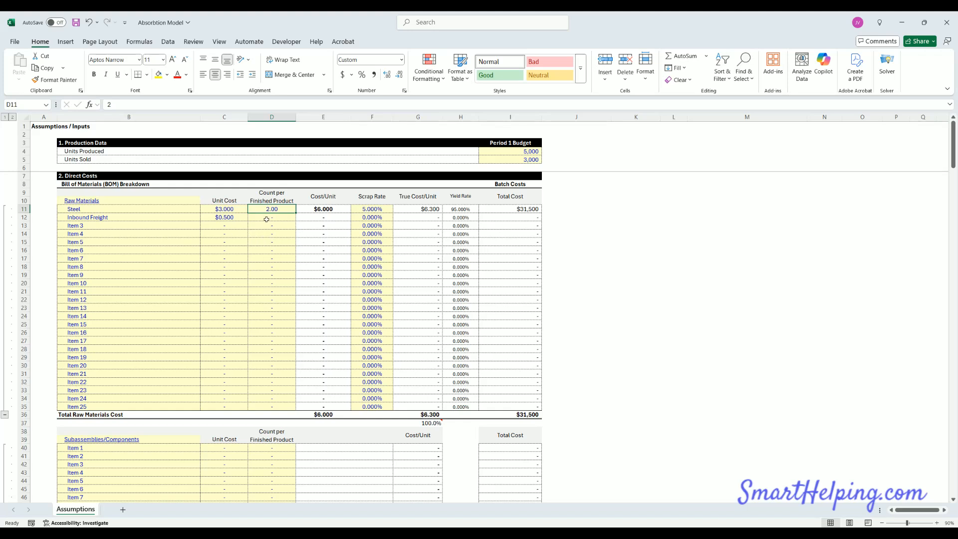
Step: Set the Count per Finished Product for Inbound Freight to 1
left_click(270, 219)
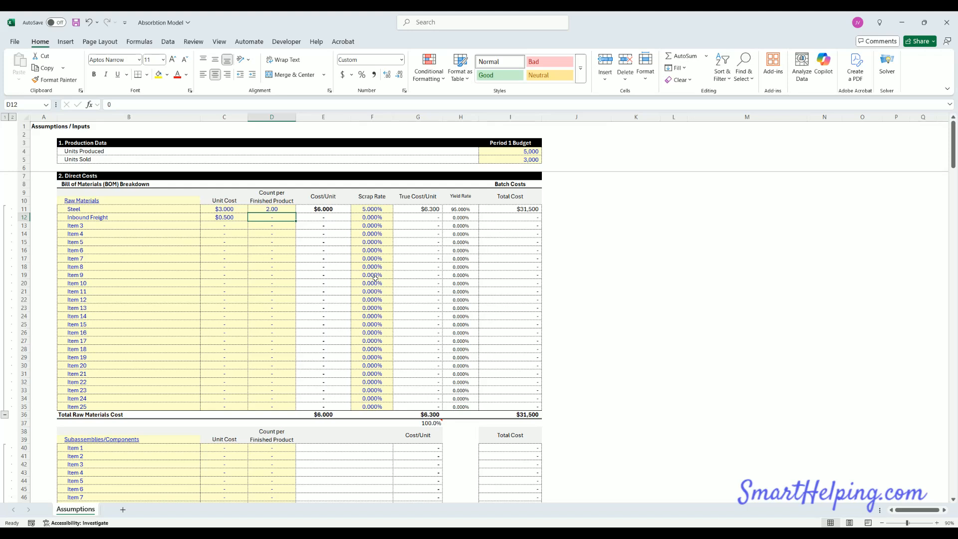
key("Left")
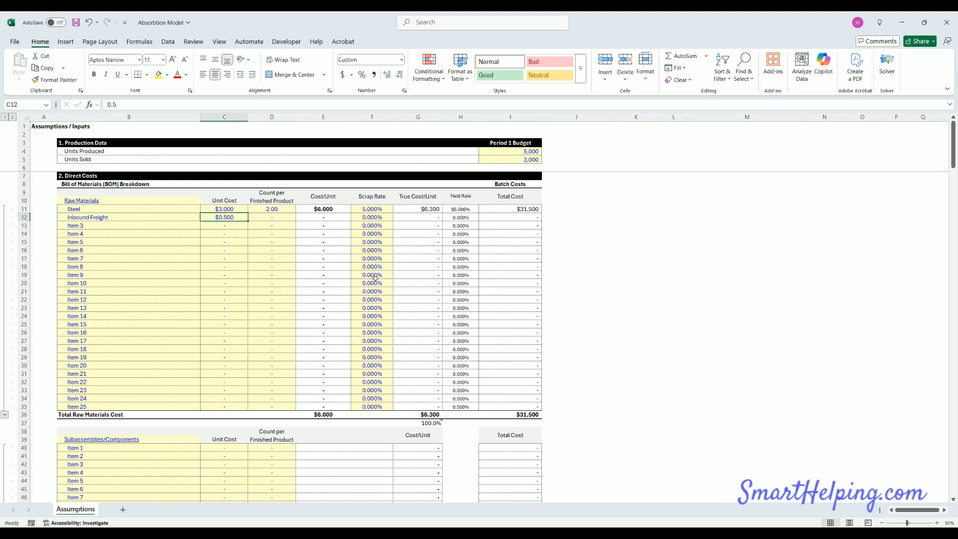
key("Right")
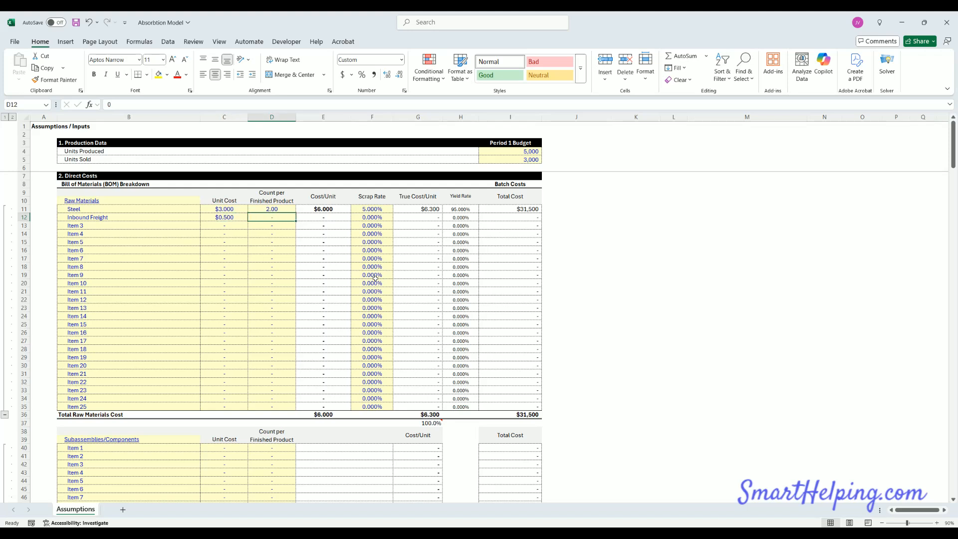
type("1")
key("Return")
Step: Set the Scrap Rate for Inbound Freight to 5%
key("Up")
key("Right")
key("Right")
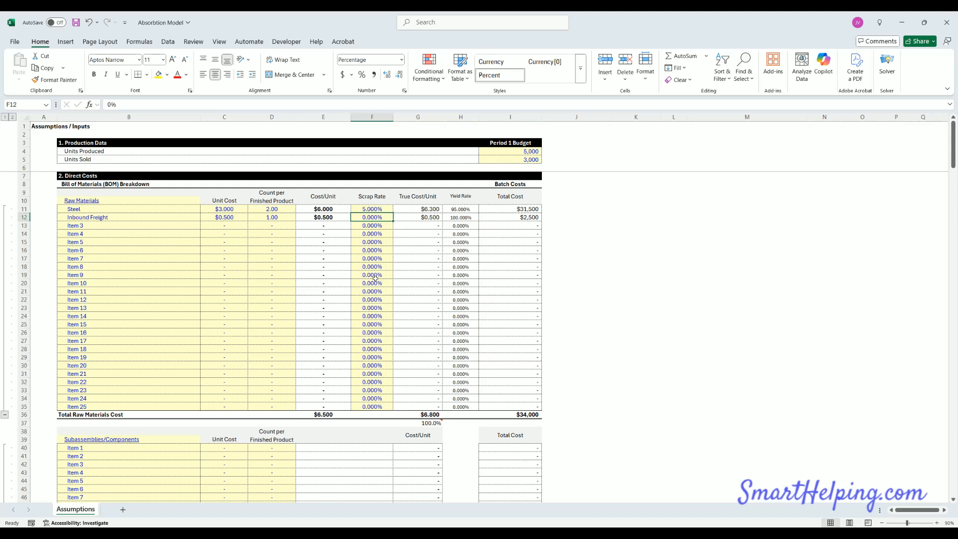
key("Left")
key("Left")
key("Left")
key("Up")
key("Right")
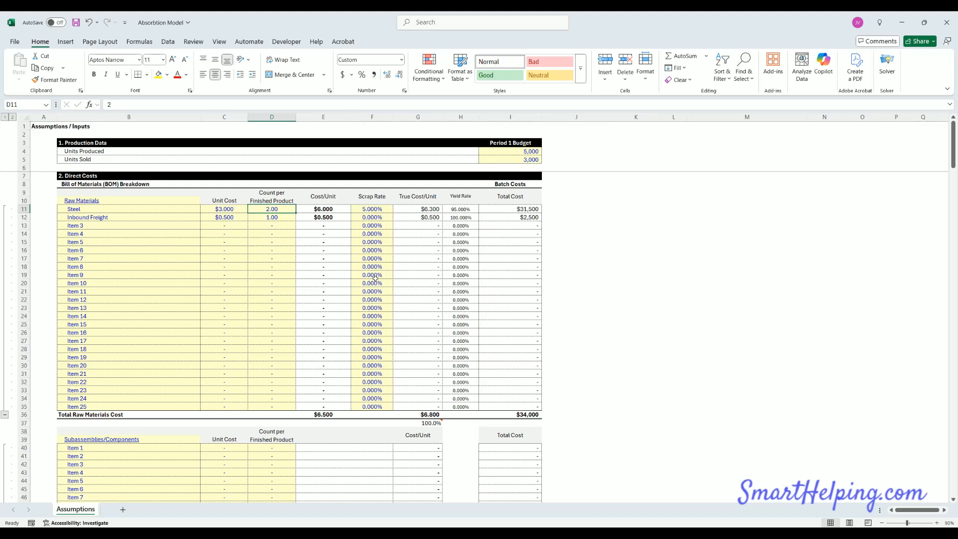
key("Down")
key("Right")
key("Right")
key("Right")
key("Left")
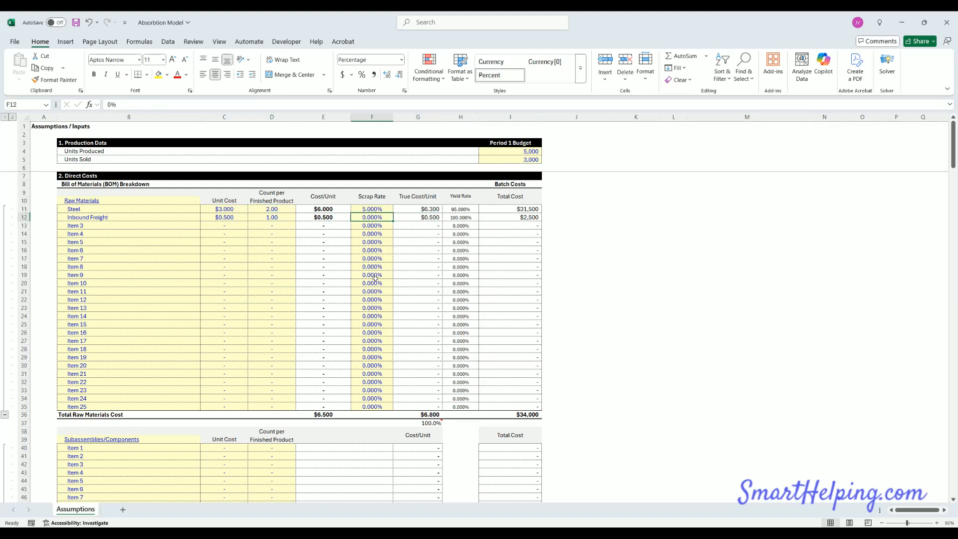
type("5")
key("Return")
key("Up")
left_click(524, 150)
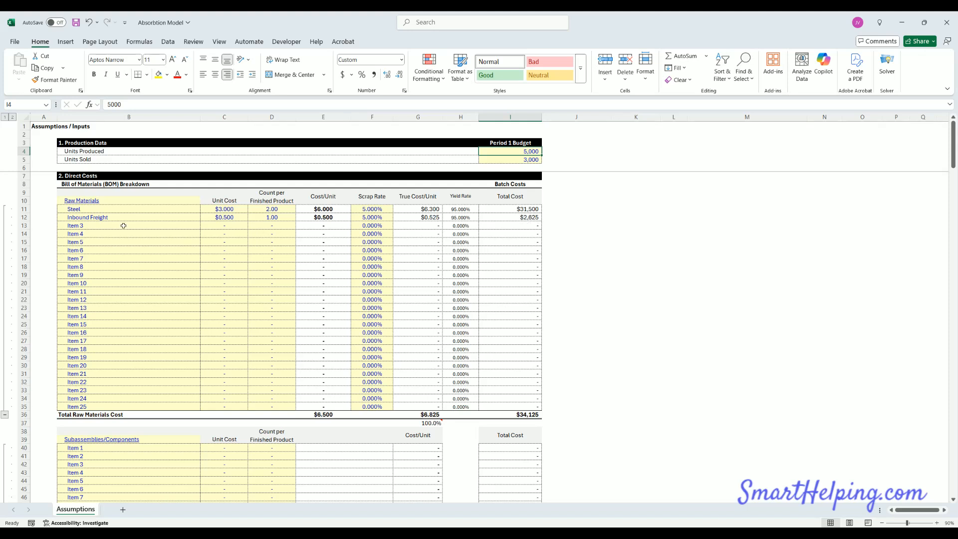
left_click(660, 265)
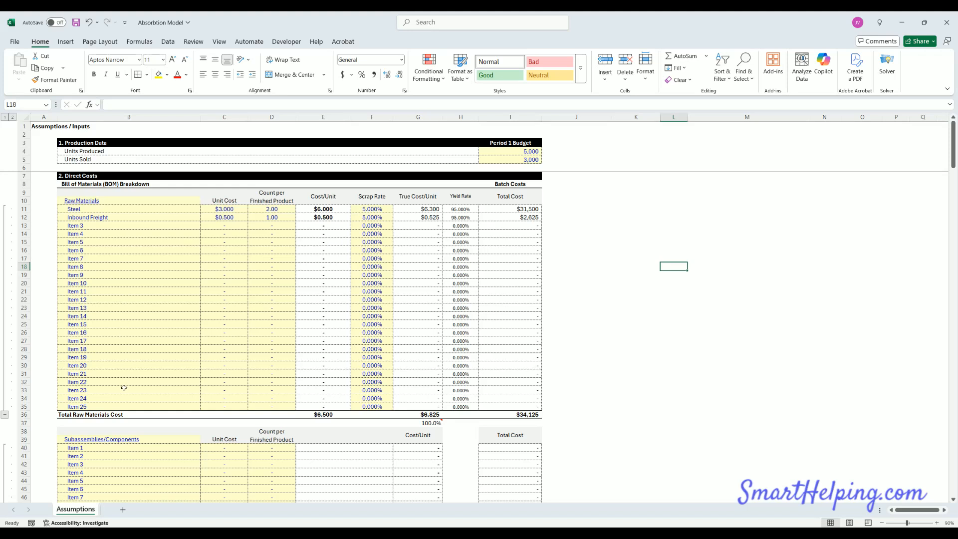
Step: Enter unit costs of 25 for Item 1 and 10 for Item 2 under Subassemblies/Components
scroll(124, 387, "down", 4)
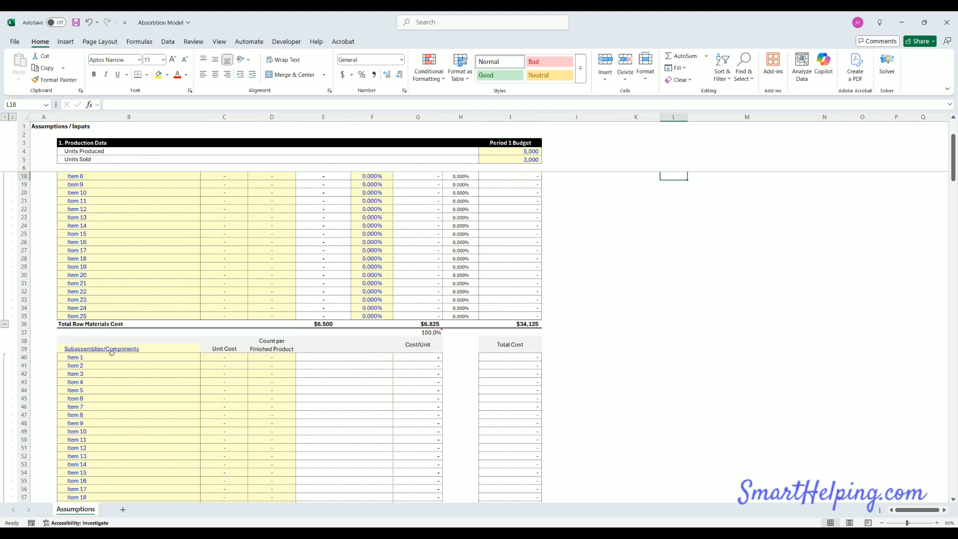
left_click(229, 358)
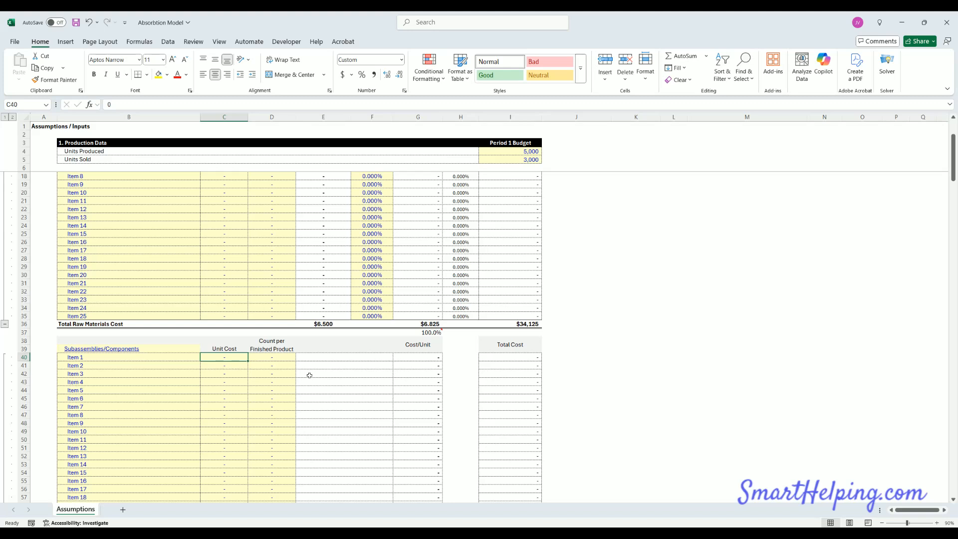
type("25")
key("Return")
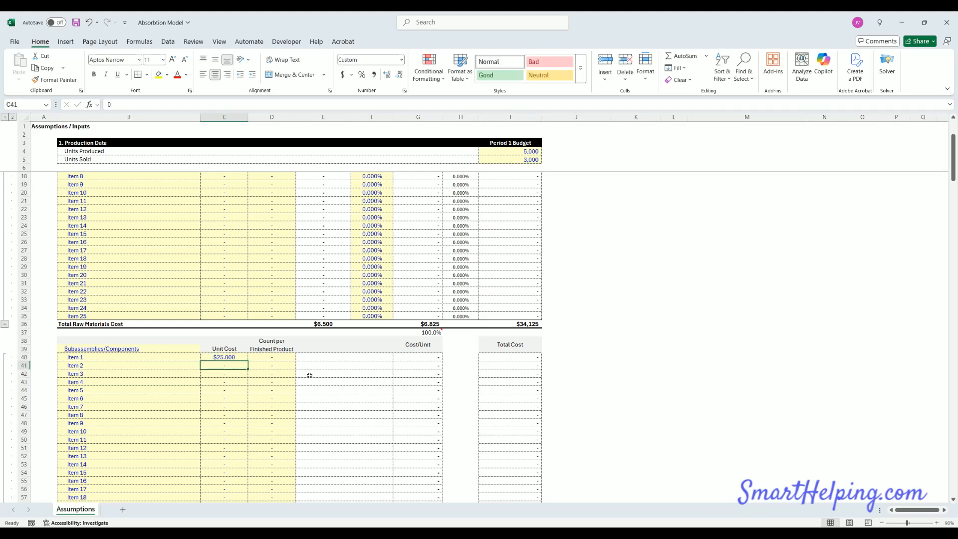
type("10")
key("Return")
Step: Set the Count per Finished Product to 3 for subassembly Item 1 and 2 for Item 2
key("Up")
key("Right")
key("Up")
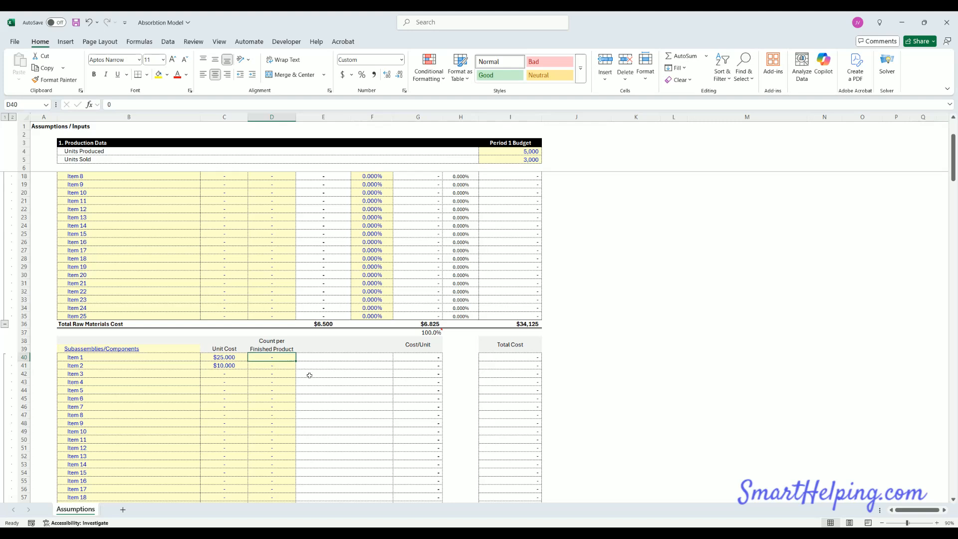
type("3")
key("Return")
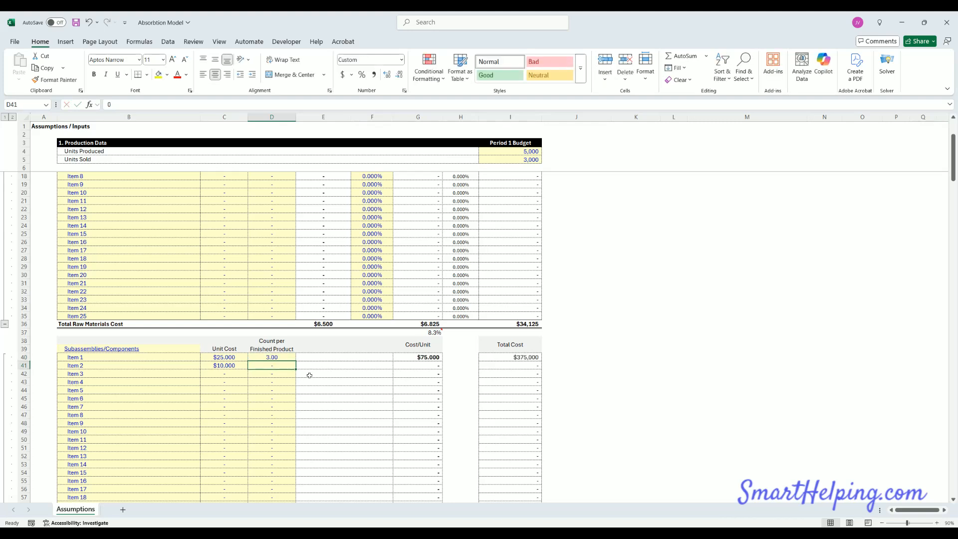
type("2")
key("Return")
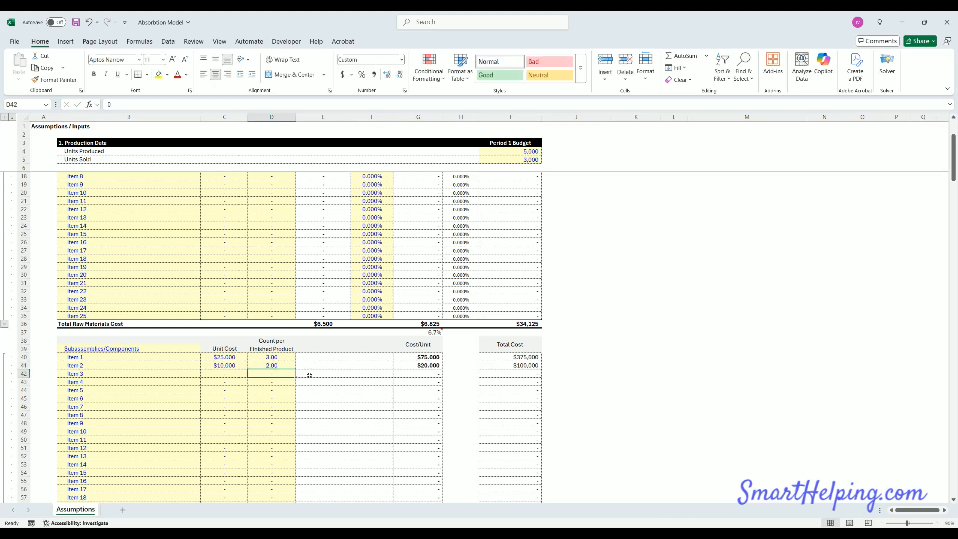
key("Up")
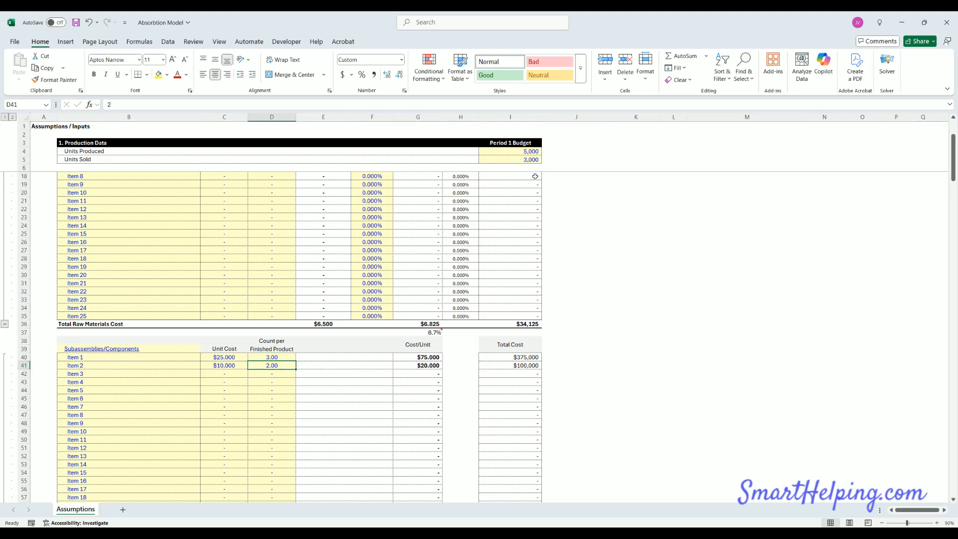
left_click(521, 152)
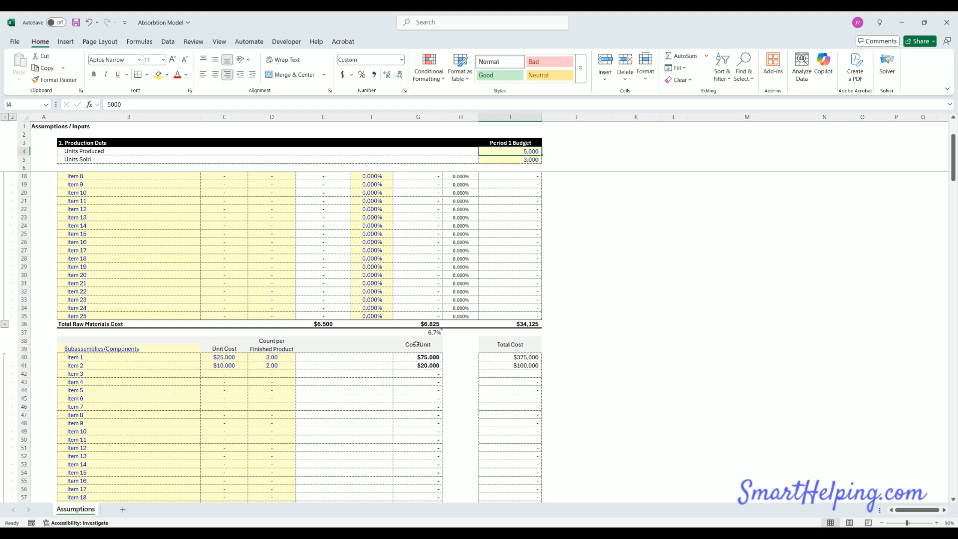
Step: Enter a unit cost of 0.7 and a count per finished product of 1 for Boxes under Packaging Materials
scroll(588, 362, "down", 11)
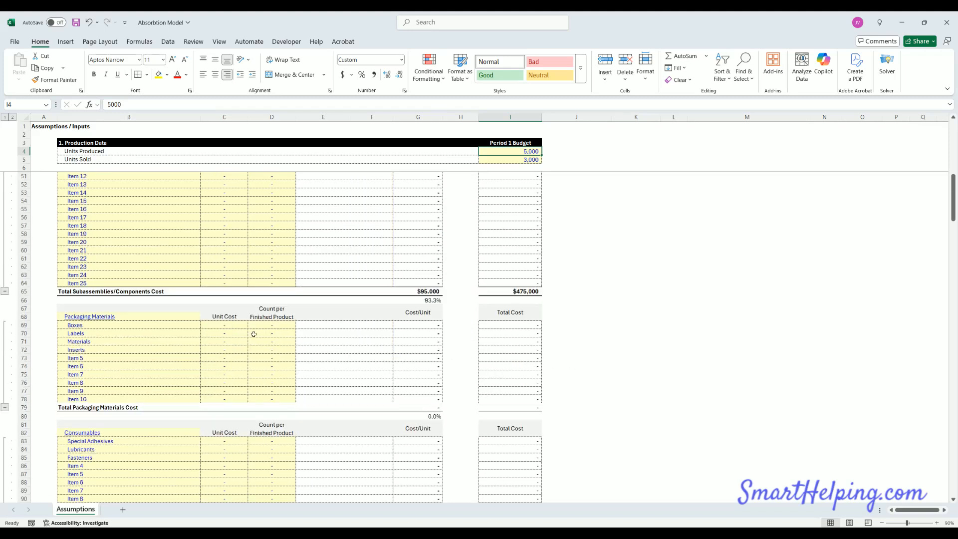
left_click(231, 324)
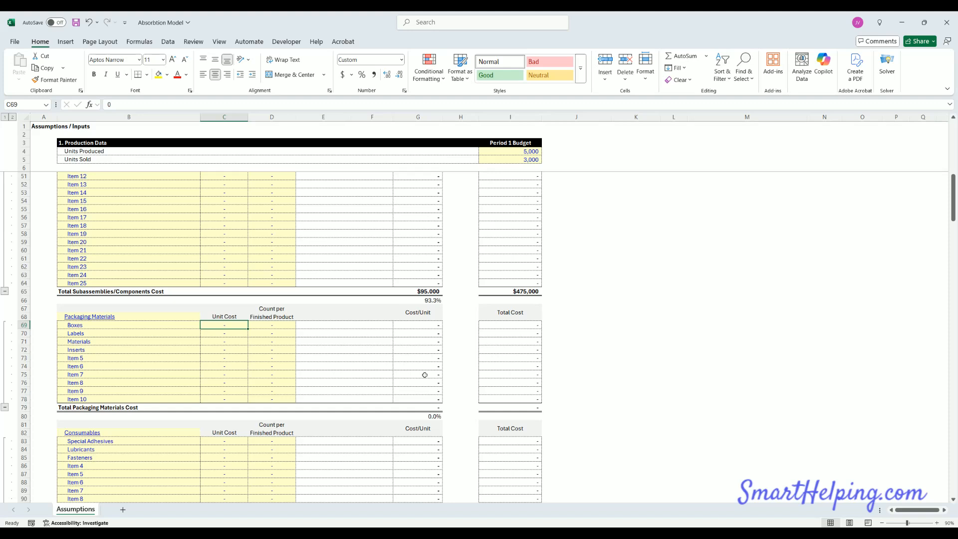
type("0.")
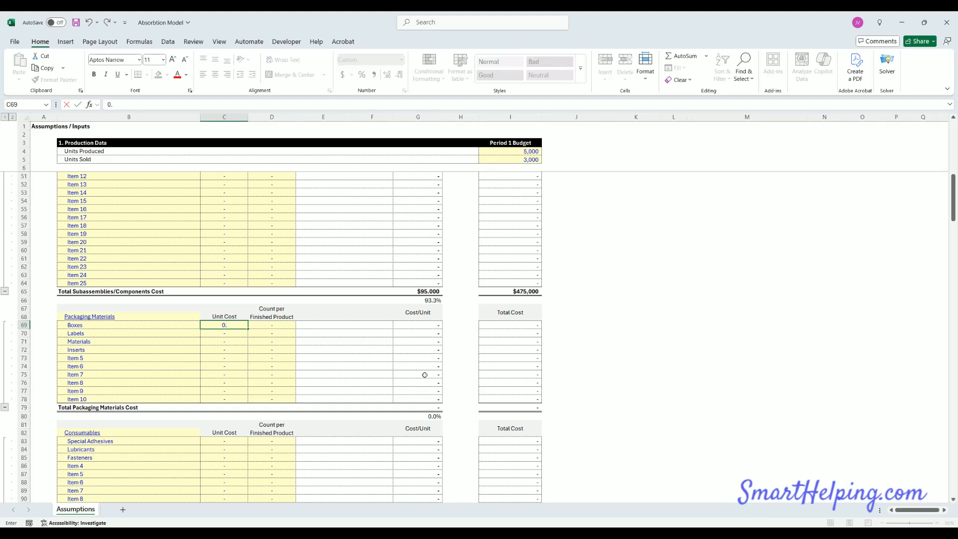
type("7")
key("Return")
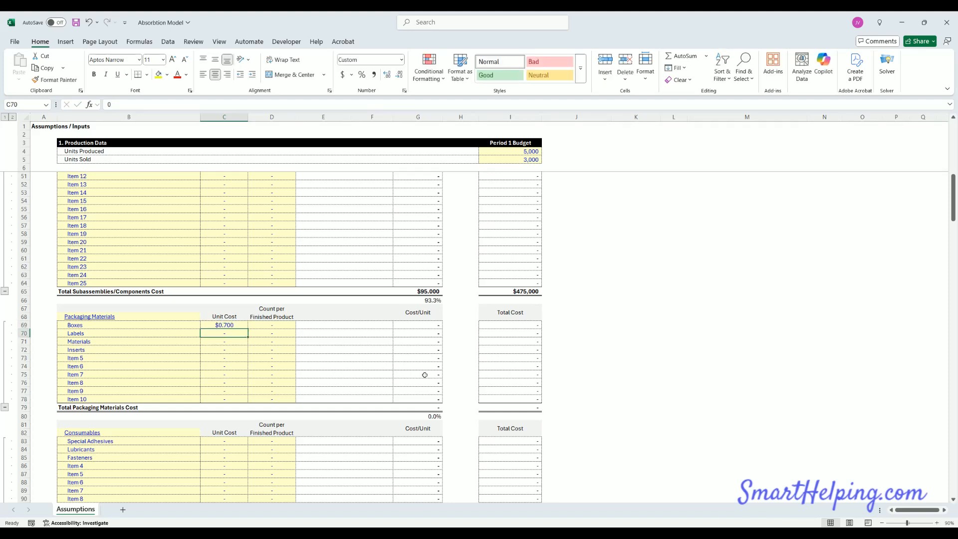
key("Right")
key("Up")
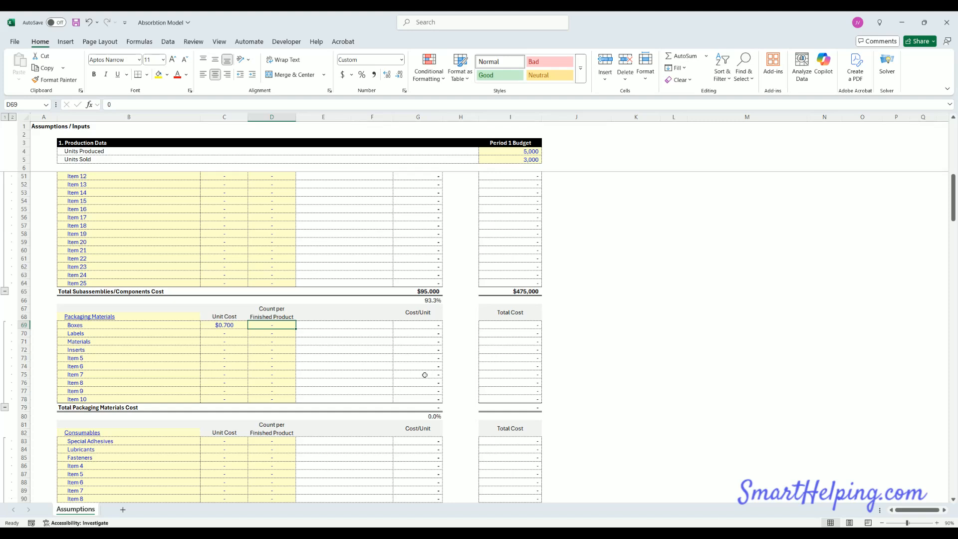
type("1")
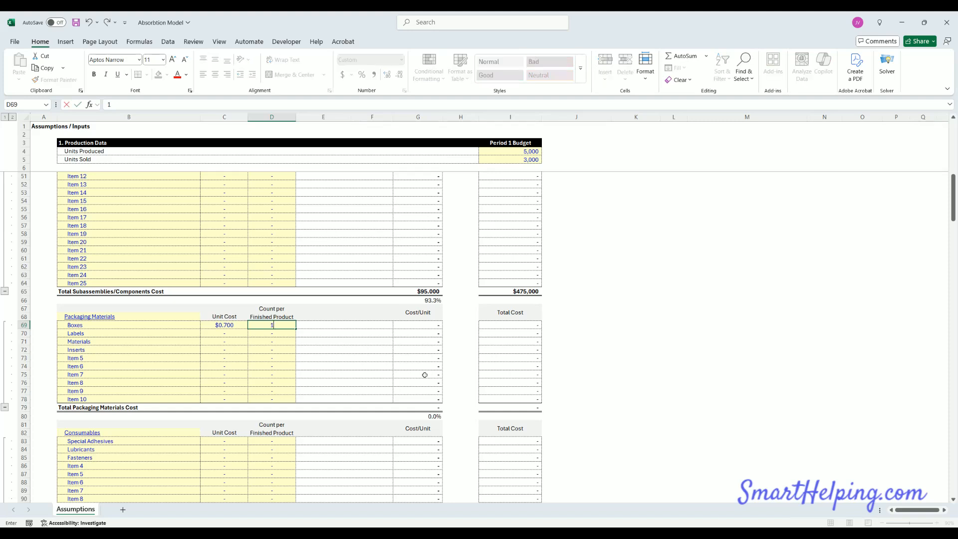
key("Return")
Step: Enter a unit cost of 0.25 and a count per finished product of 2 for the packaging Labels
key("Left")
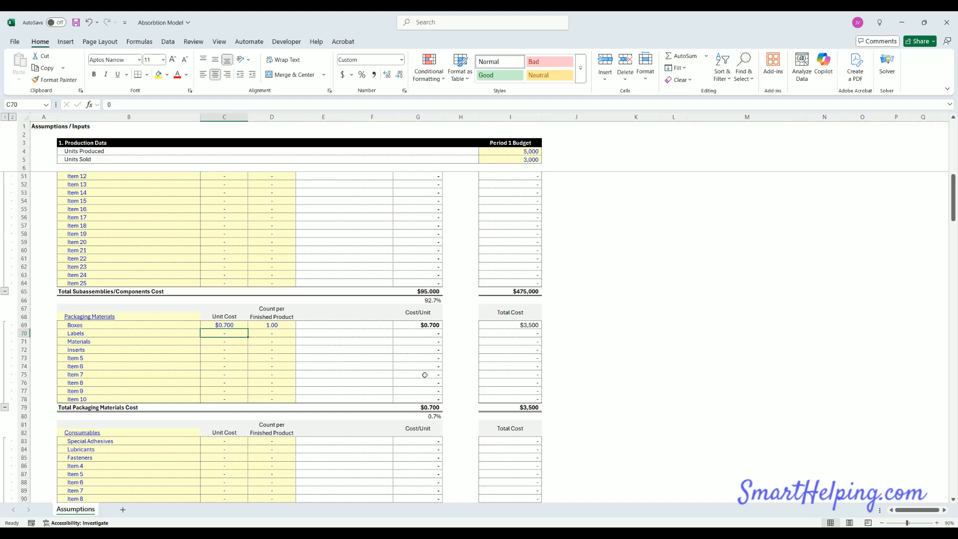
type("0.25")
key("Tab")
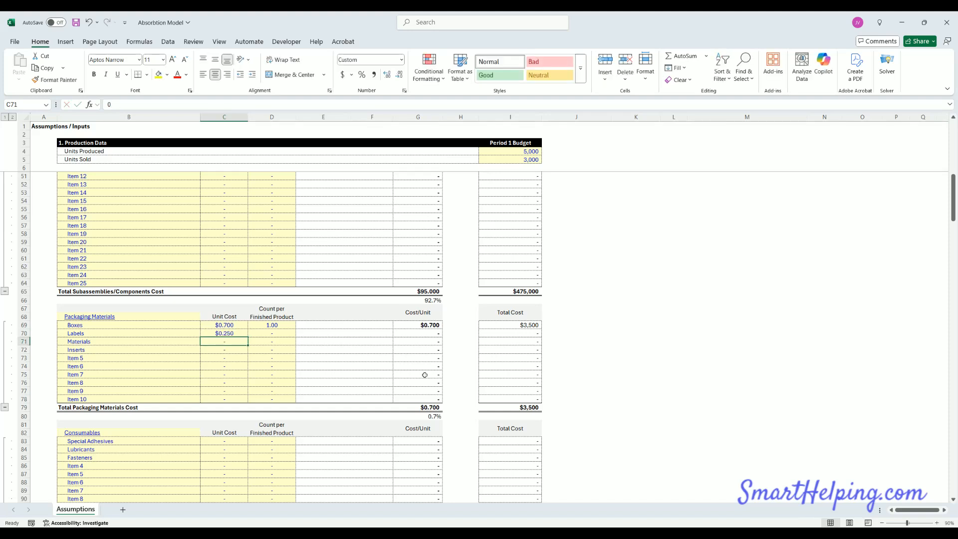
type("2")
key("Return")
Step: Enter packaging unit costs of 0.1 for Materials and 0.15 for Inserts
type("0.1")
key("Return")
type("0.15")
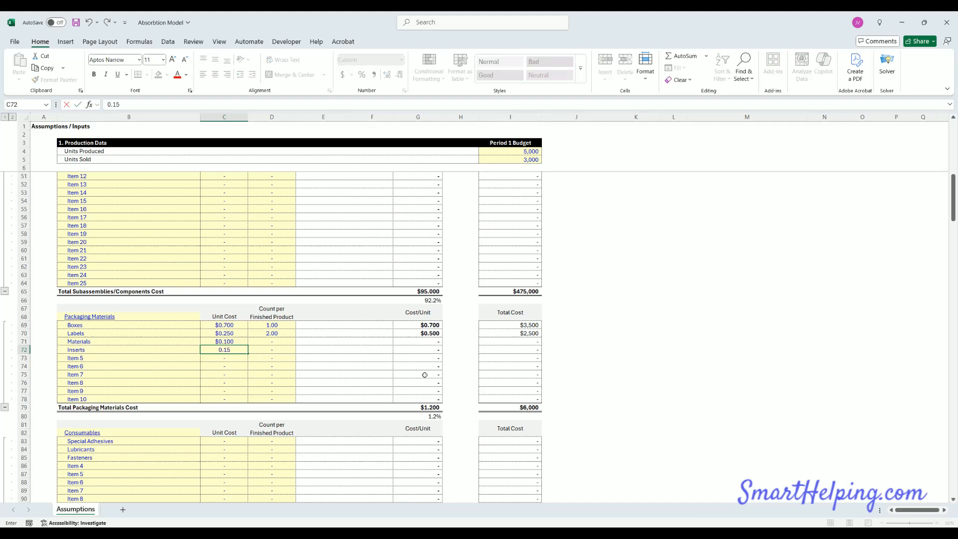
key("Tab")
key("Up")
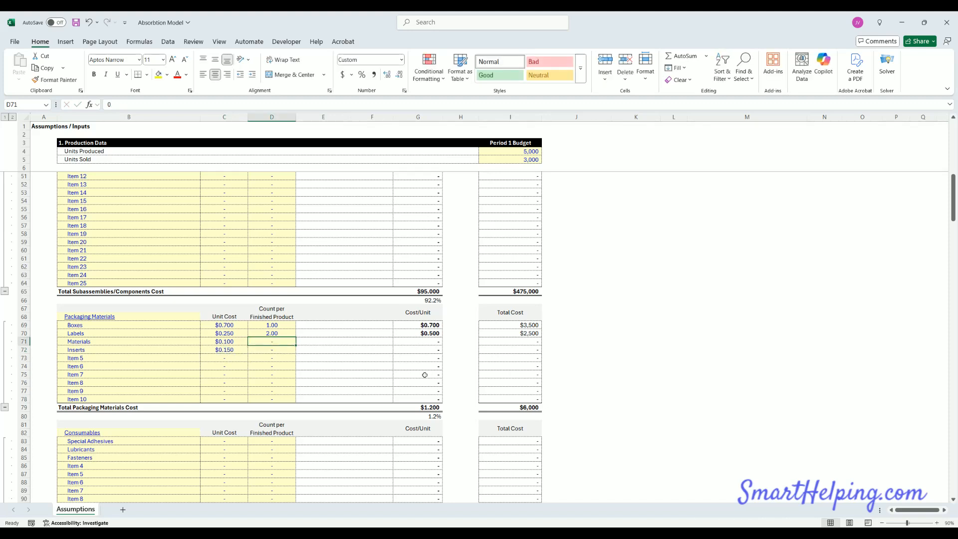
Step: Set the Count per Finished Product to 1 for both Materials and Inserts under Packaging Materials
type("1")
key("Return")
type("1")
key("Return")
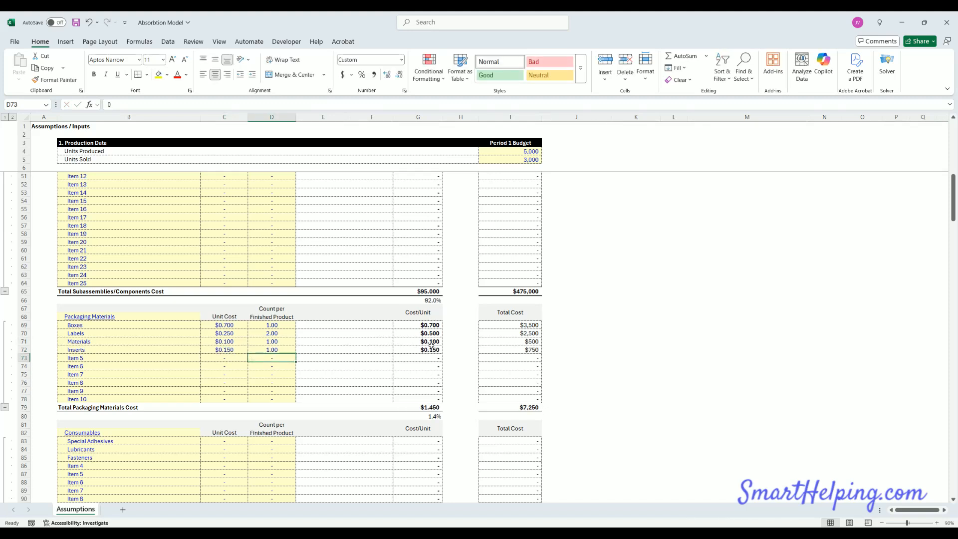
left_click(522, 153)
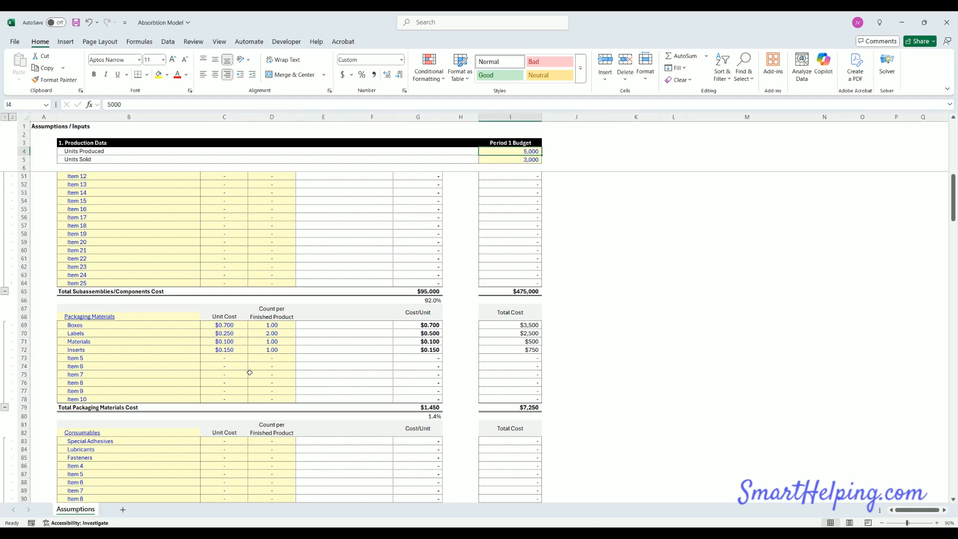
Step: Enter Consumables unit costs of 0.75 for Special Adhesives, 1 for Lubricants and 0.5 for Fasteners
scroll(249, 372, "down", 4)
left_click(224, 351)
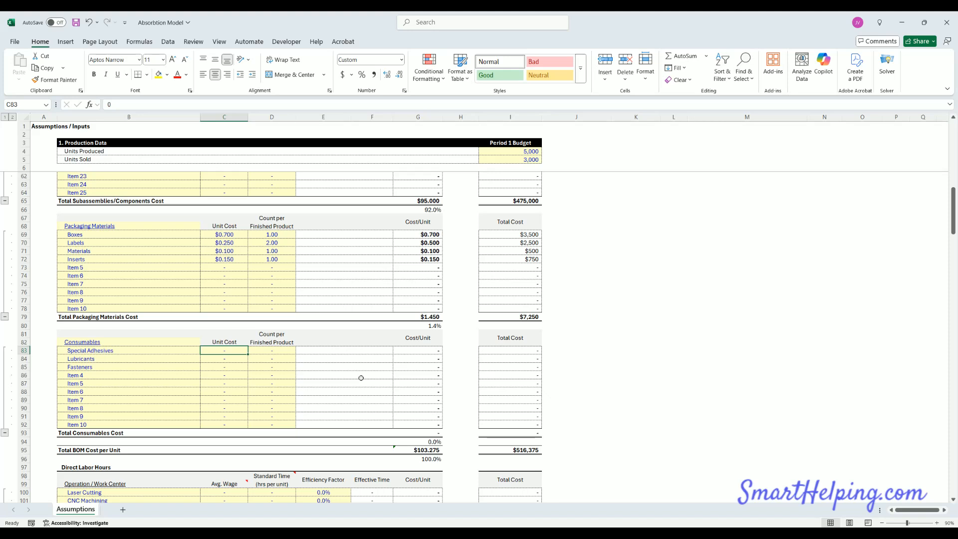
type("0.75")
key("Return")
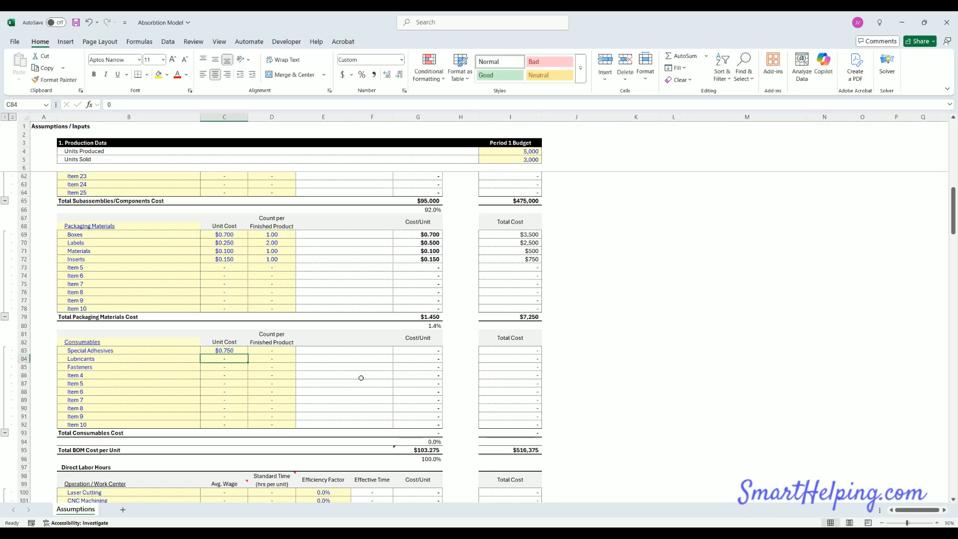
type("1")
key("Return")
type("0.5")
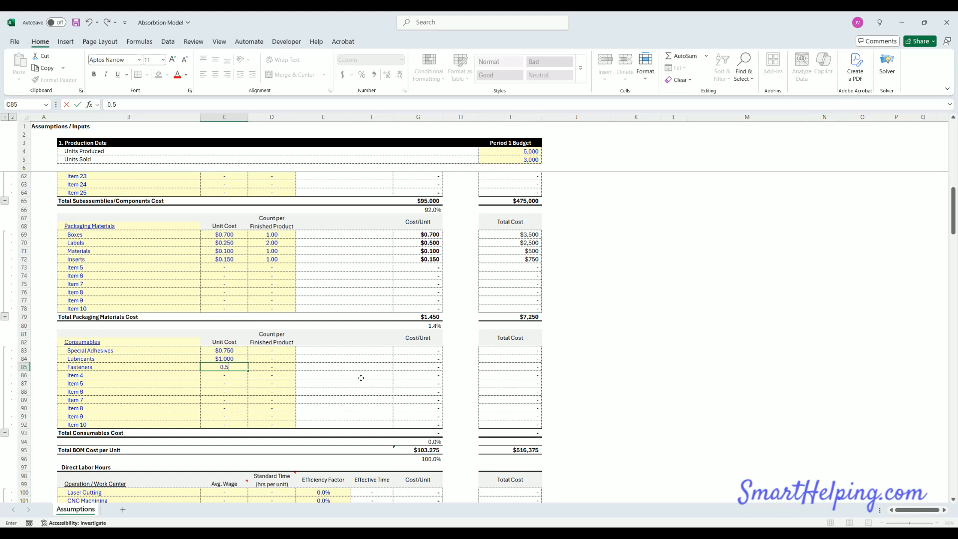
key("Tab")
Step: Set the Consumables Count per Finished Product to 2 for Special Adhesives, 1 for Lubricants and 4 for Fasteners
key("Up")
key("Up")
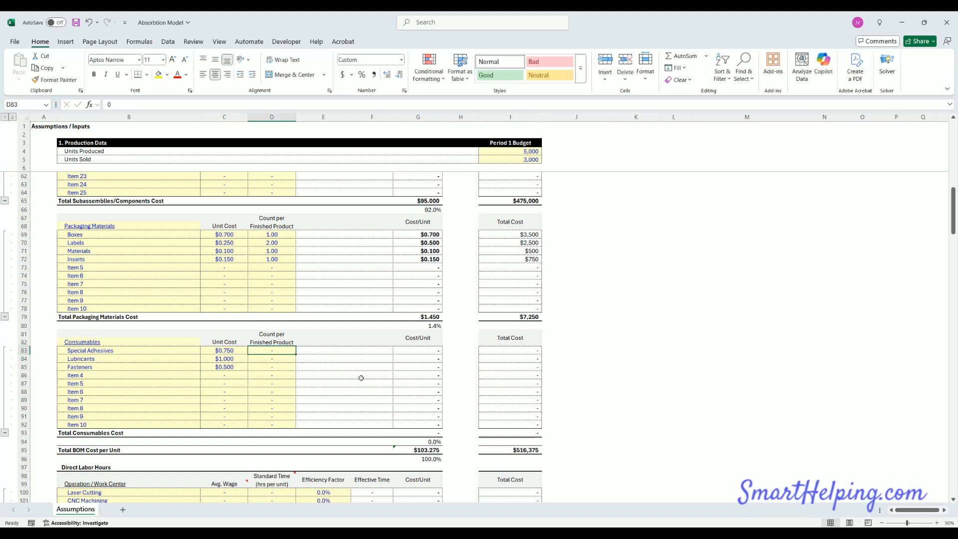
type("2")
key("Return")
type("1")
key("Return")
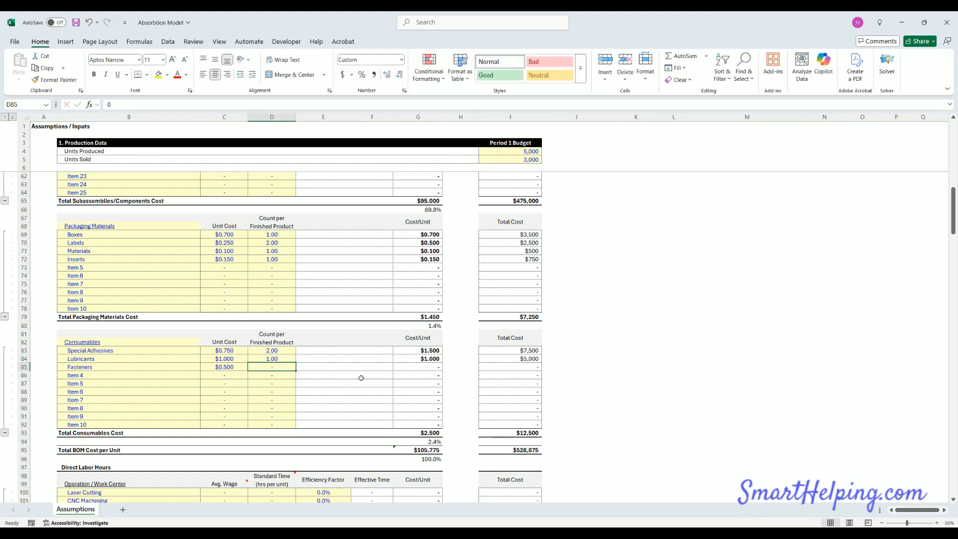
type("4")
key("ctrl+Return")
left_click(529, 153)
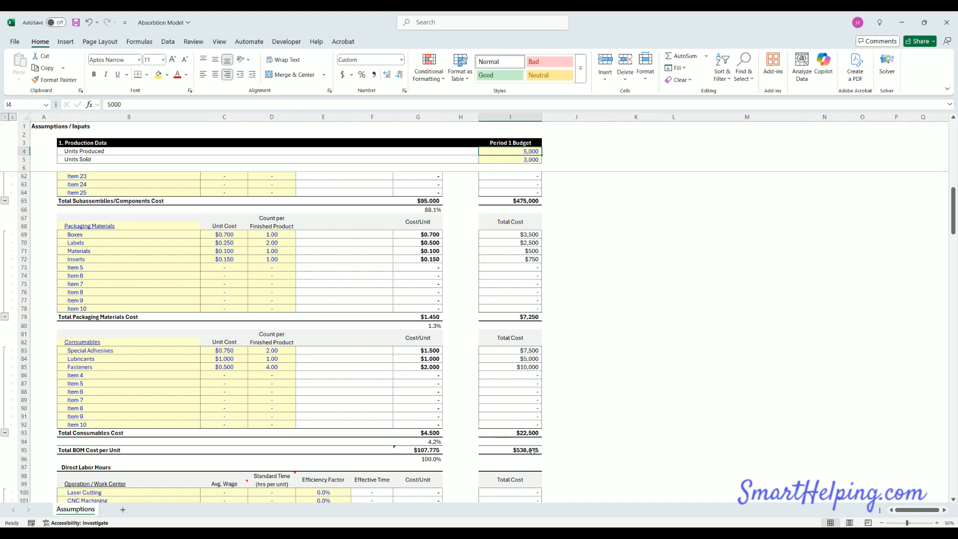
left_click(556, 449)
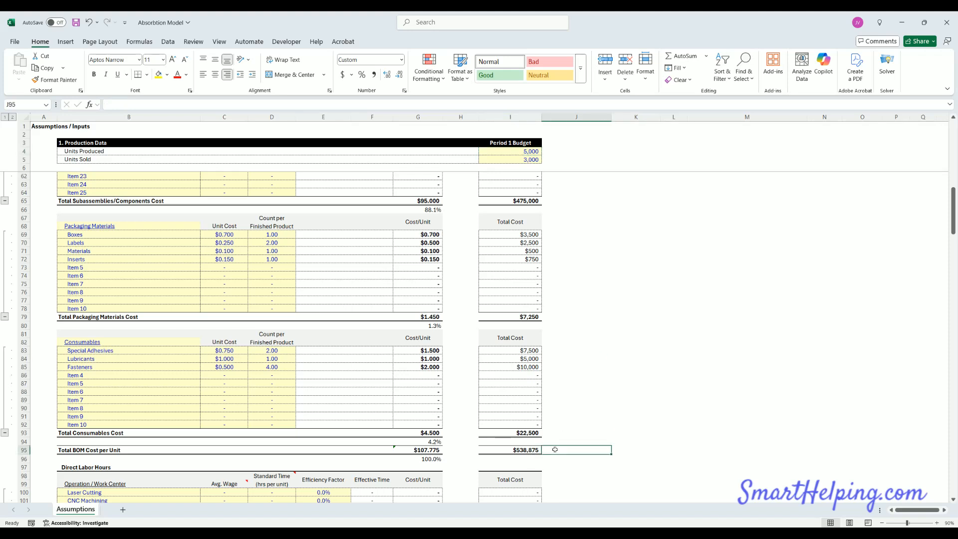
Step: Collapse the Raw Materials, Subassemblies/Components, Packaging Materials and Consumables row groups in the Bill of Materials breakdown
scroll(140, 313, "up", 4)
scroll(140, 313, "up", 15)
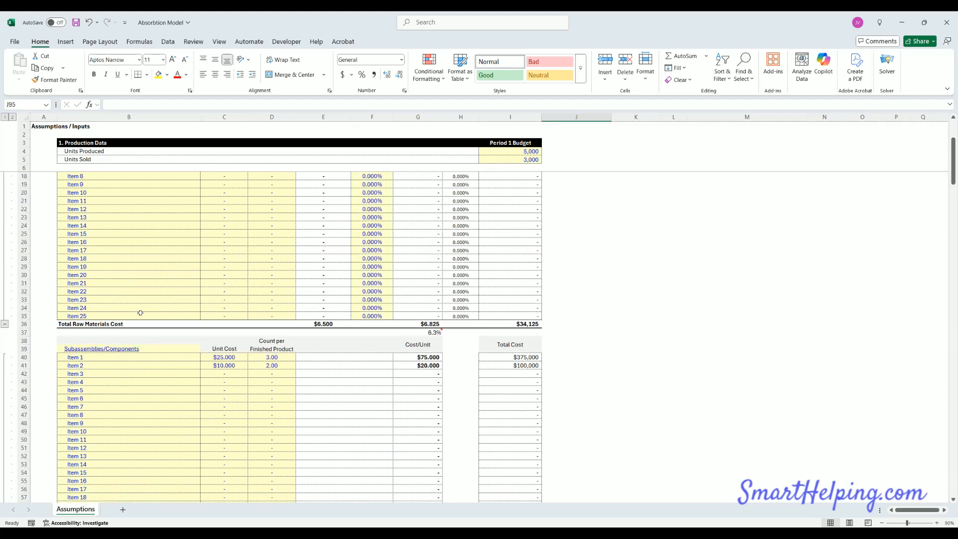
left_click(5, 415)
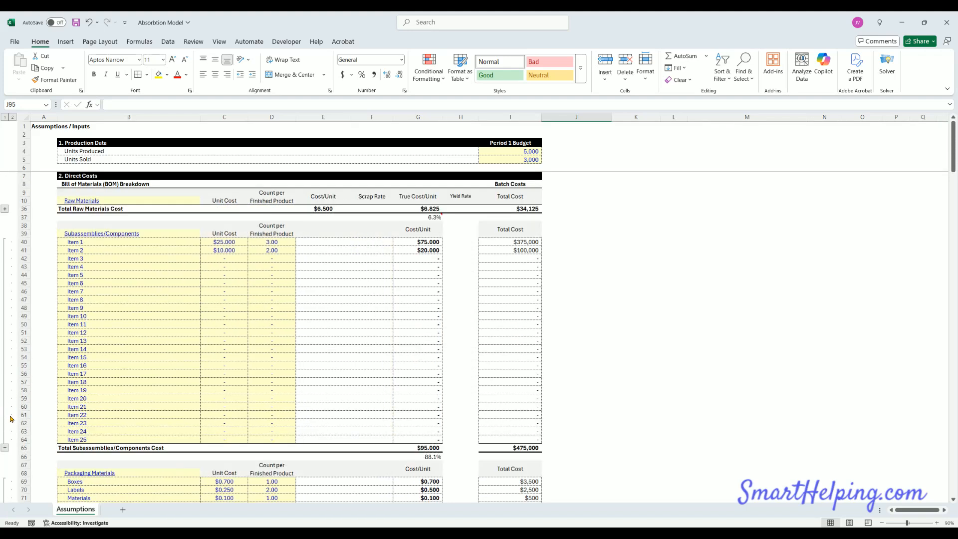
left_click(5, 448)
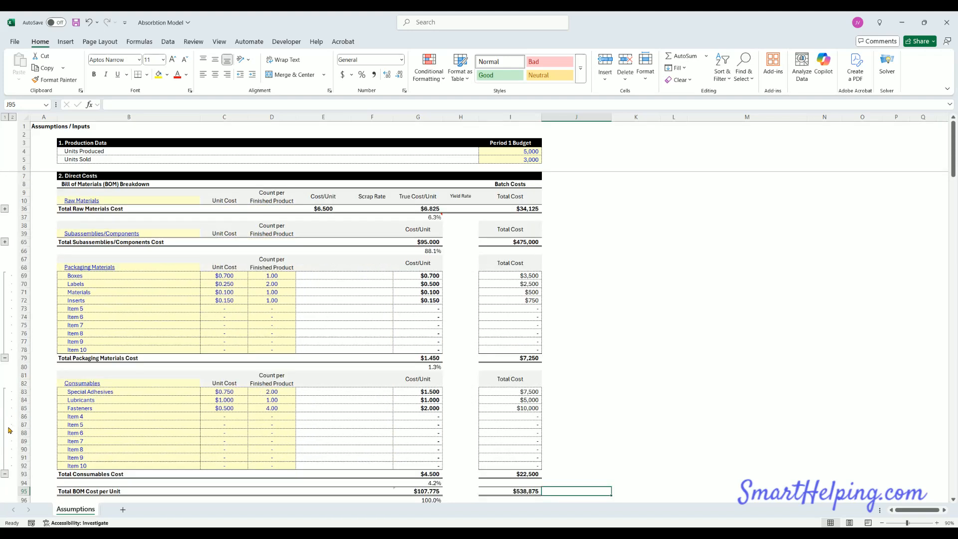
left_click(5, 358)
left_click(6, 392)
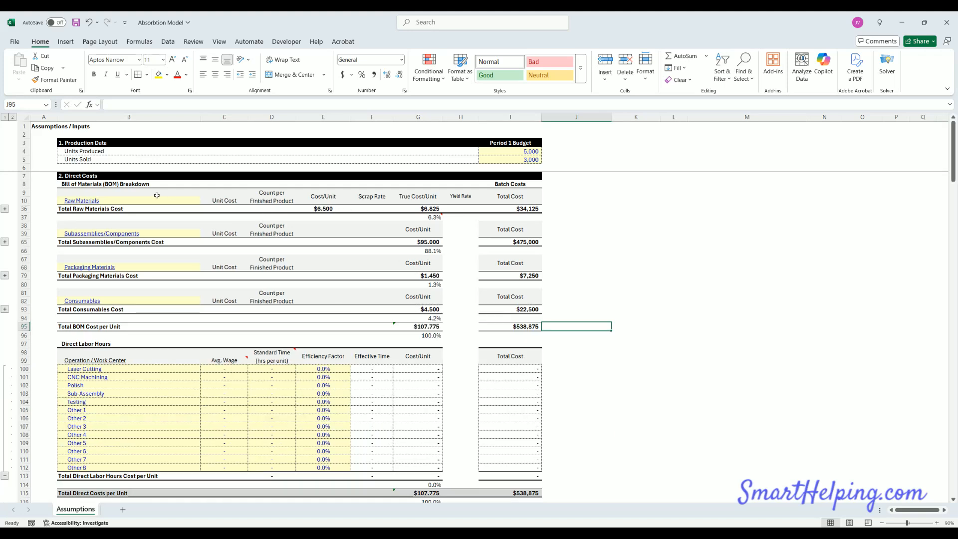
left_click(106, 182)
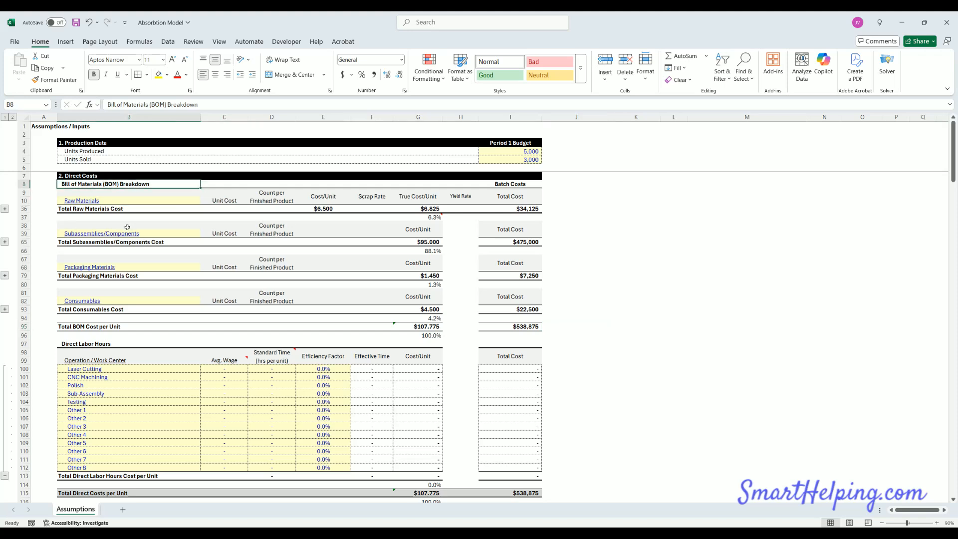
Step: Enter direct labor average wages of 25 for Laser Cutting, 35 for CNC Machining, 20 for Polish, 40 for Sub-Assembly and 30 for Testing
scroll(83, 341, "down", 4)
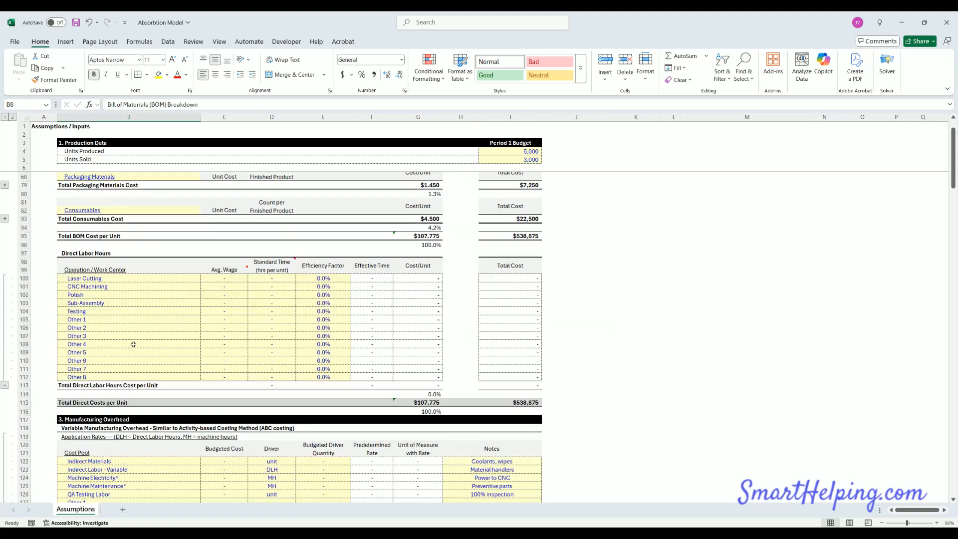
left_click(226, 279)
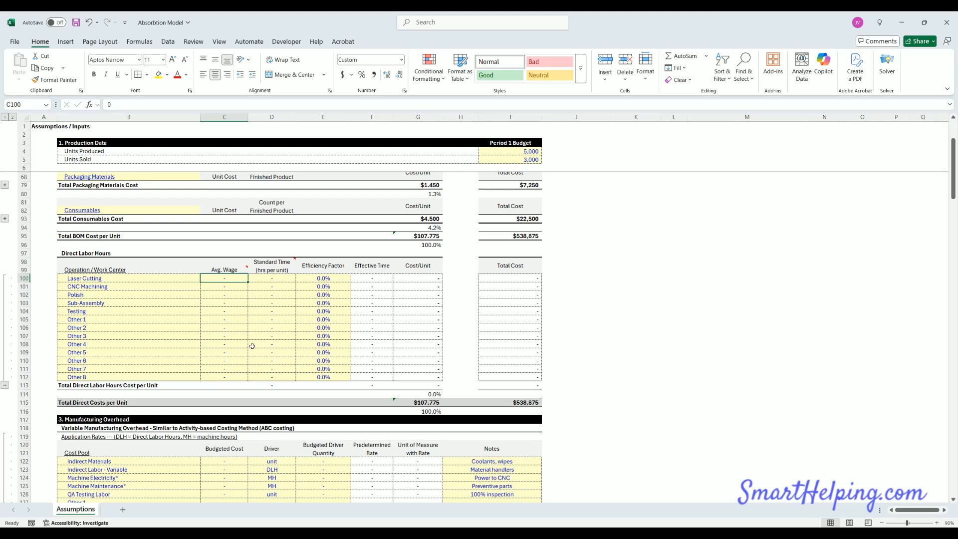
type("25")
key("Return")
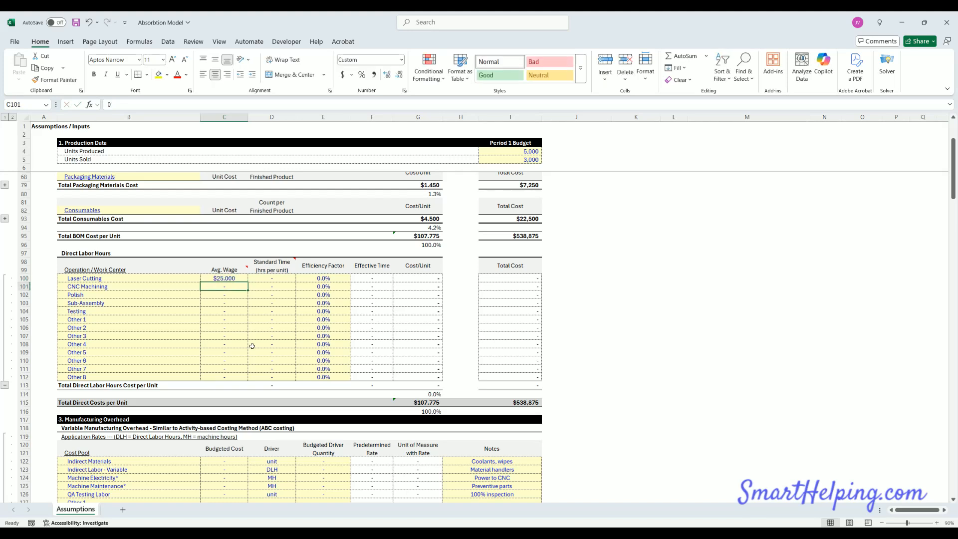
type("35")
key("Return")
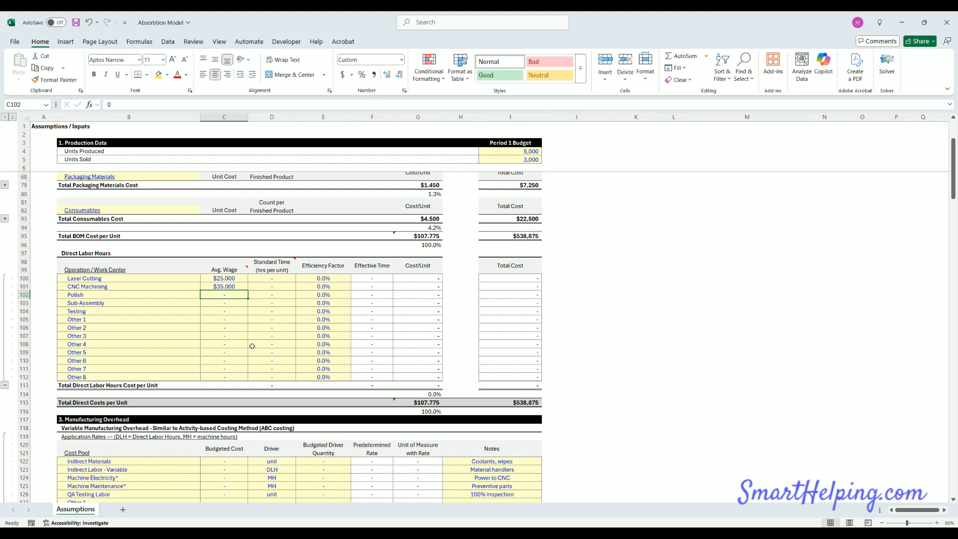
type("20")
key("Return")
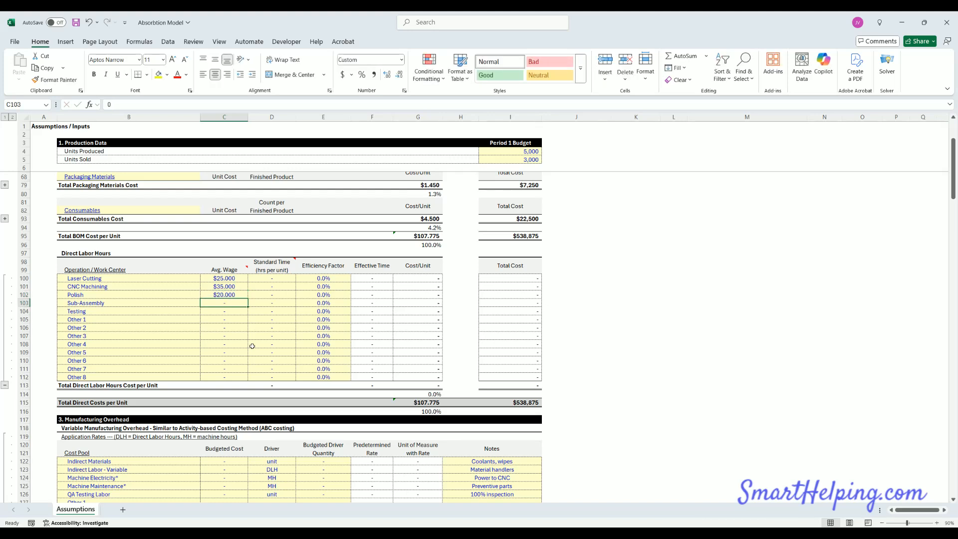
type("40")
key("Return")
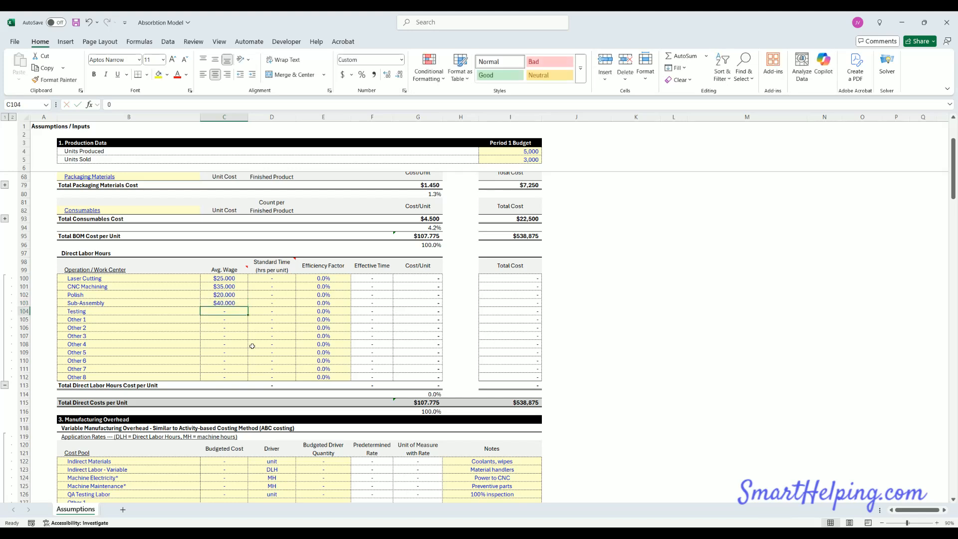
type("30")
key("Return")
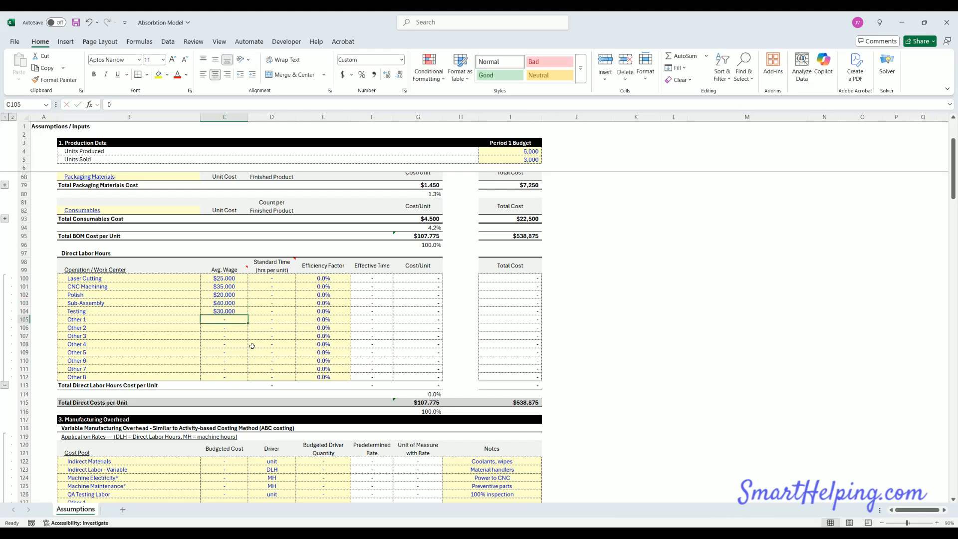
Step: Read the note attached to the Avg. Wage header and review the wages of the five named operations
key("Up")
key("Up")
key("Up")
key("Up")
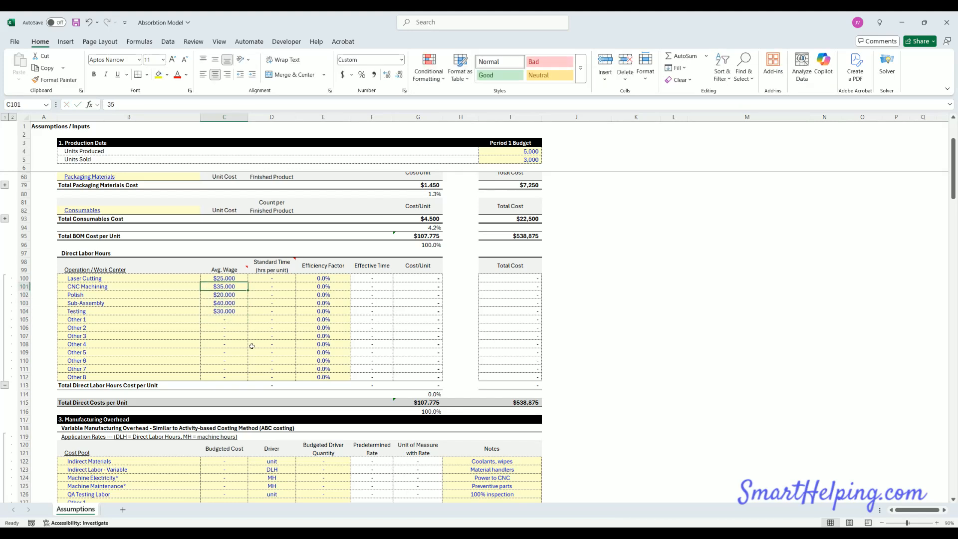
left_click(228, 269)
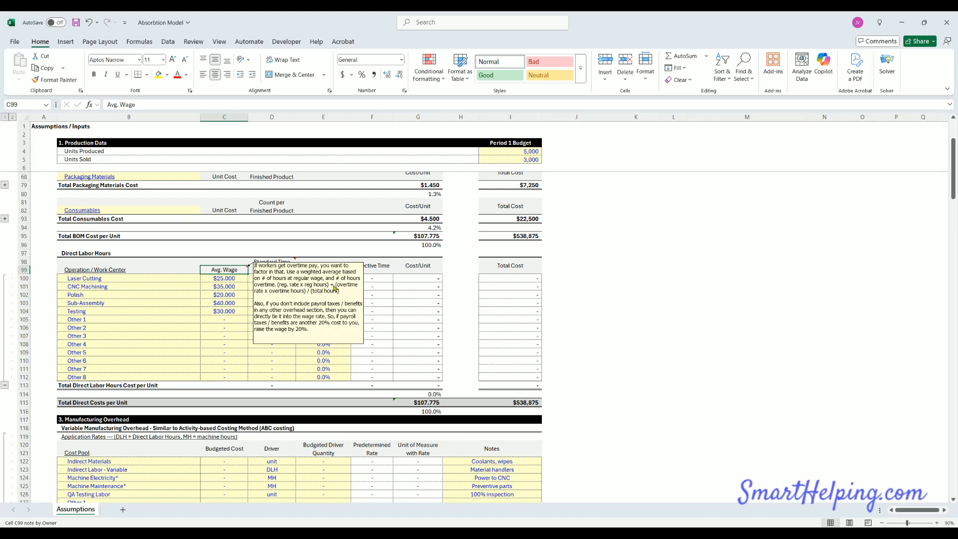
left_click(226, 280)
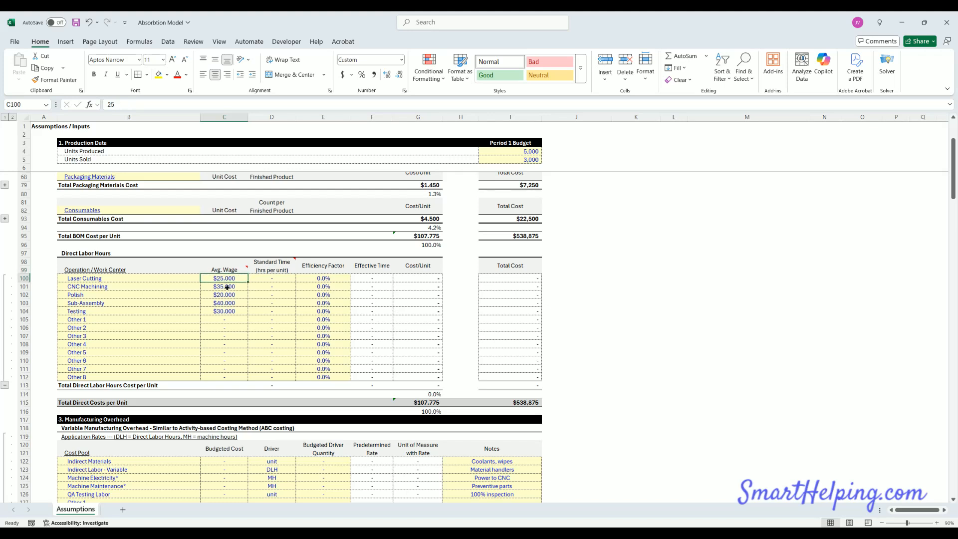
left_click_drag(227, 288, 232, 313)
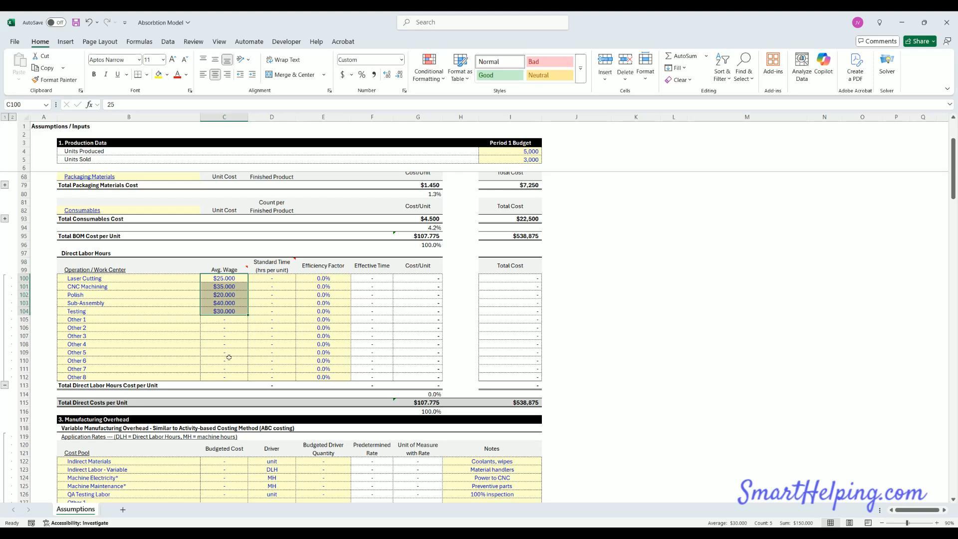
Step: Examine the Fixed and Variable Manufacturing Overhead cost pools, and return to the direct labor wages
scroll(228, 356, "down", 20)
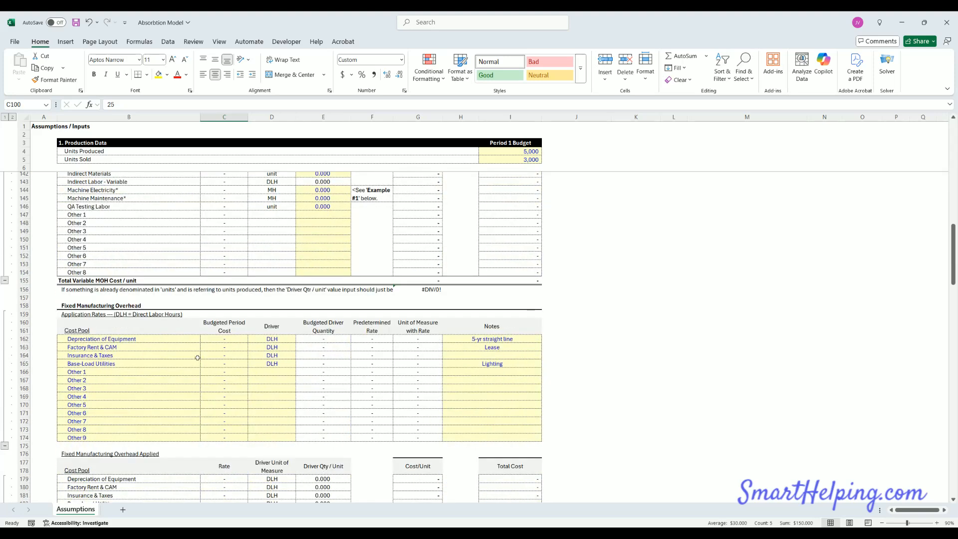
left_click_drag(109, 340, 109, 424)
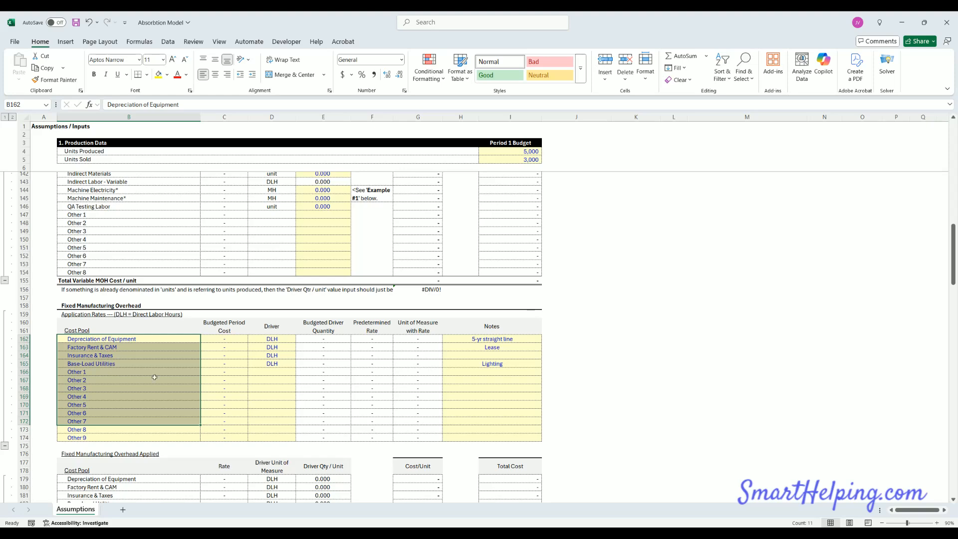
scroll(211, 379, "up", 4)
left_click(234, 445)
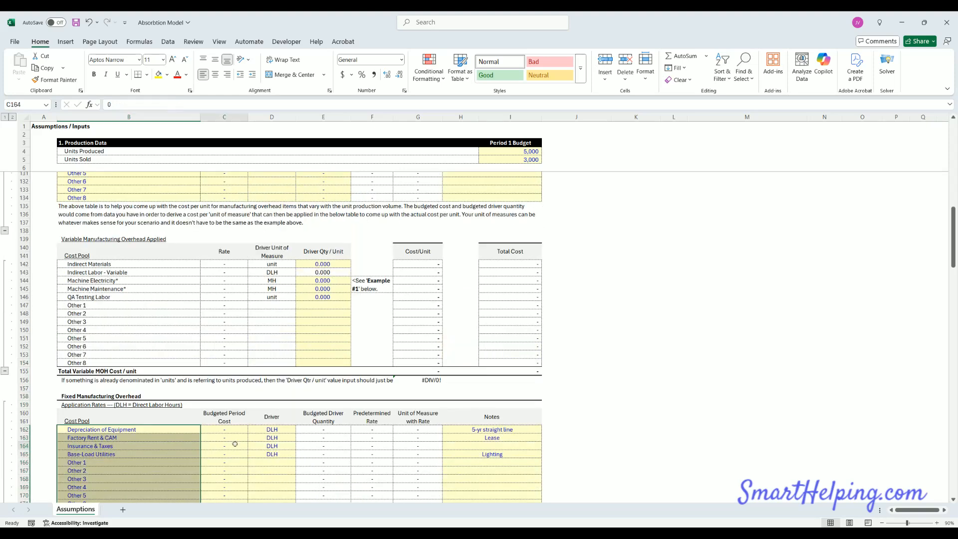
left_click(231, 461)
scroll(183, 432, "up", 20)
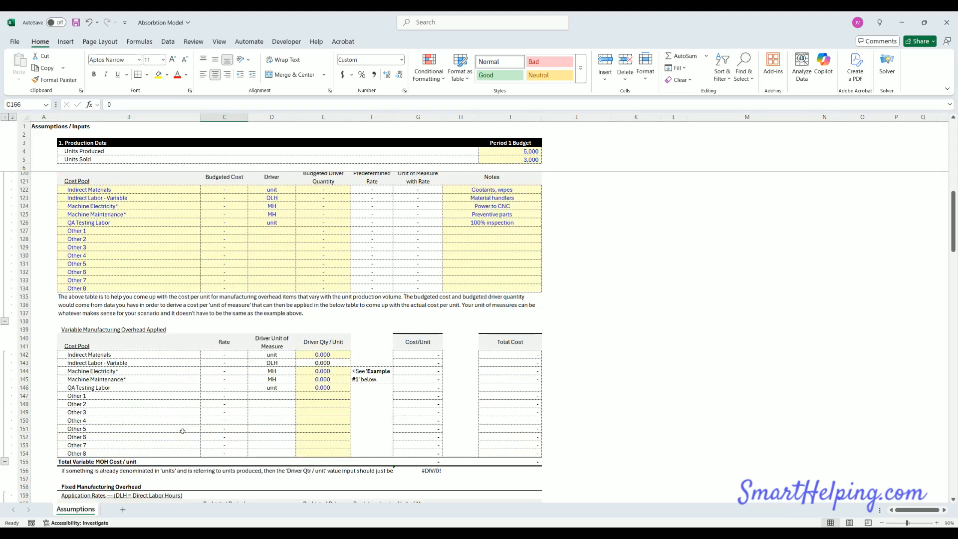
left_click(229, 278)
left_click_drag(230, 286, 228, 319)
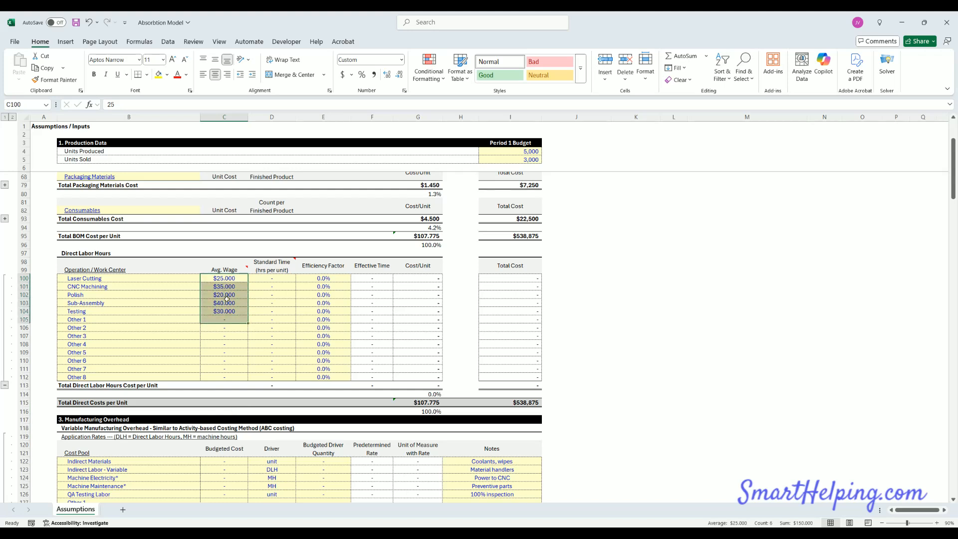
left_click(225, 278)
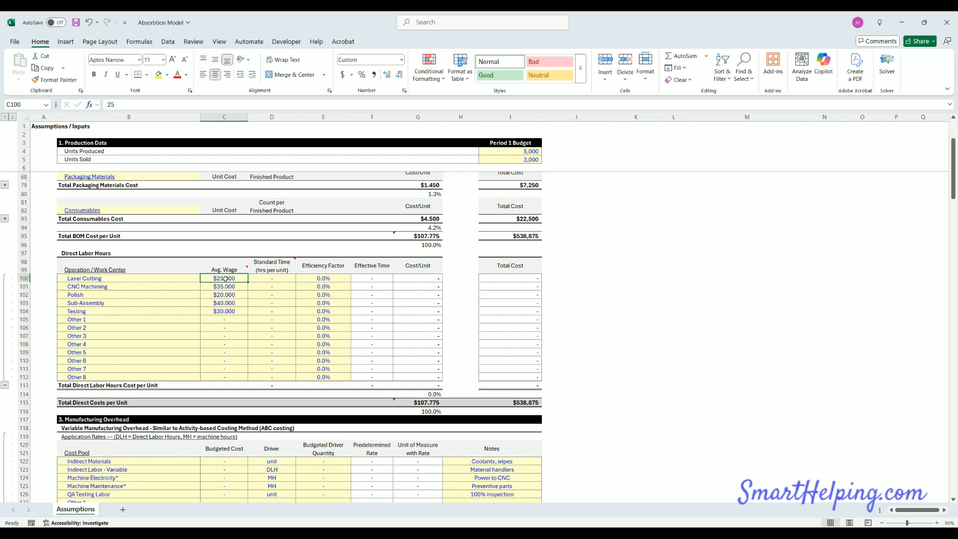
Step: Set the Standard Time for Laser Cutting to 0.2 hours per unit under Direct Labor Hours
left_click(270, 278)
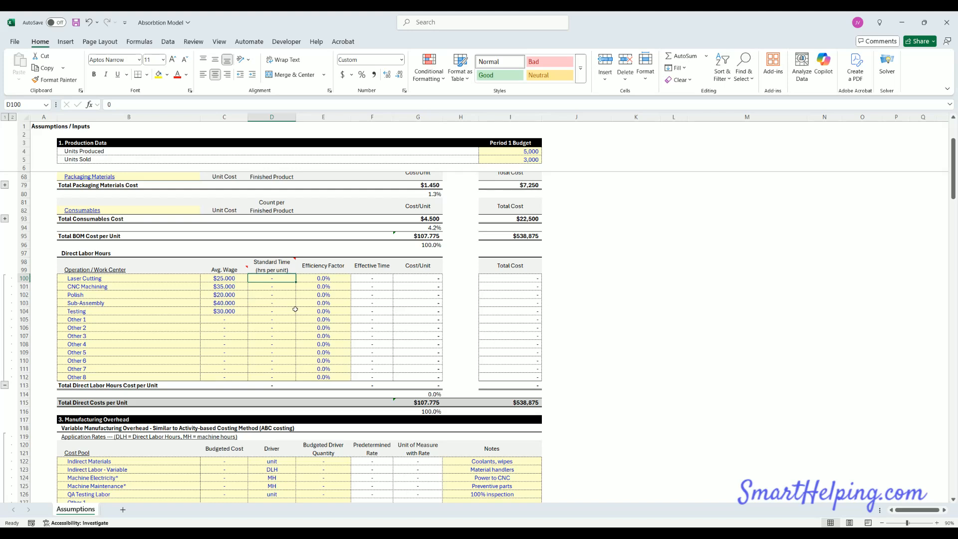
left_click(94, 279)
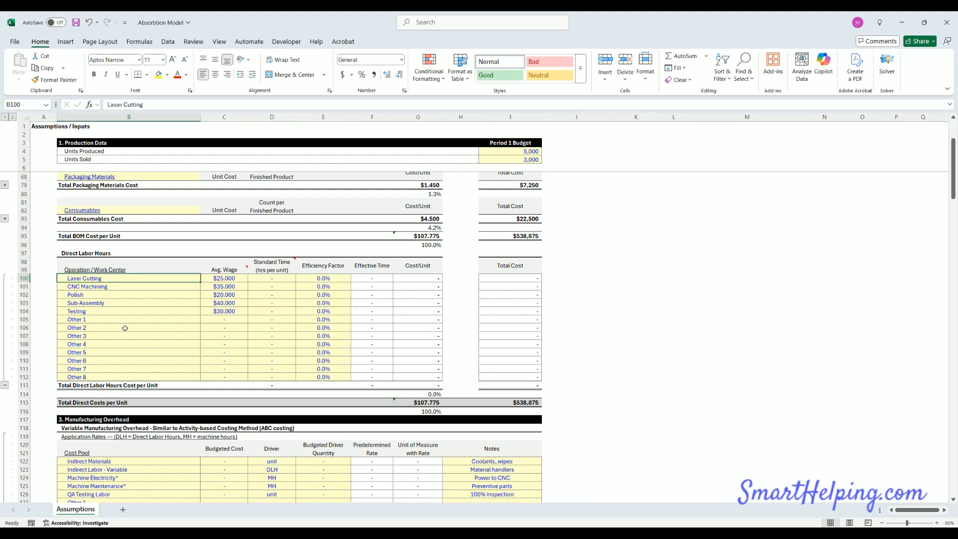
left_click(226, 278)
left_click(276, 279)
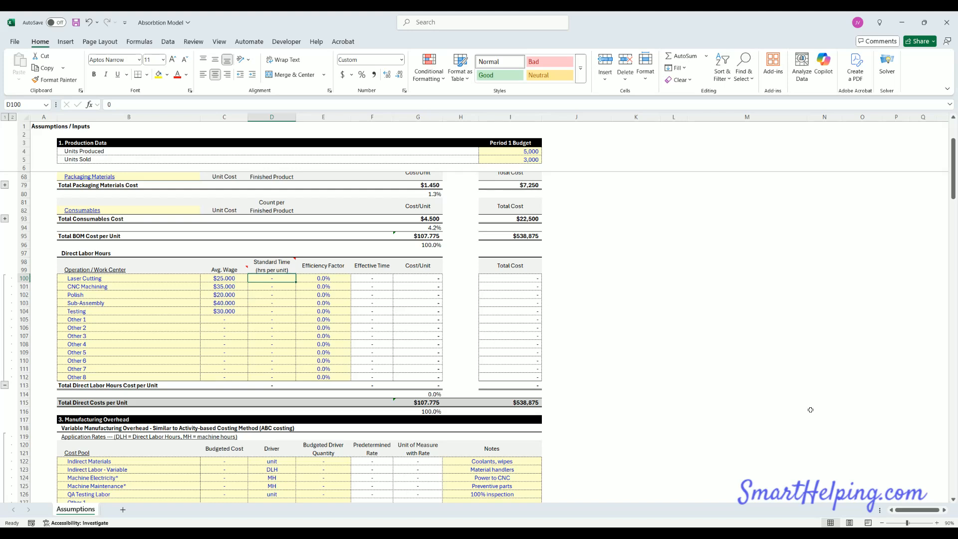
type("0.2")
key("Return")
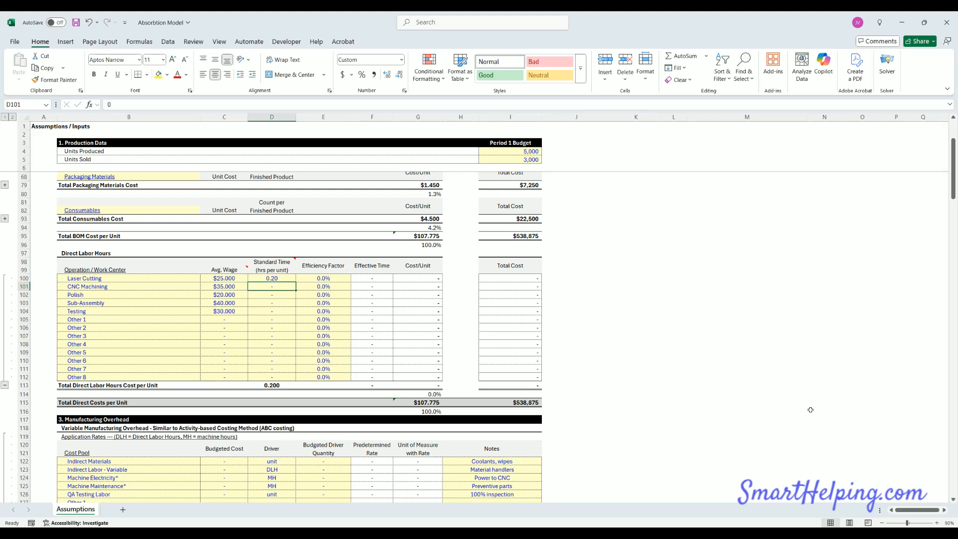
Step: Set the Standard Time to 0.75 for CNC Machining, 0.1 for Polish, 0.5 for Sub-Assembly and 0.3 for Testing
type("0.75")
key("Return")
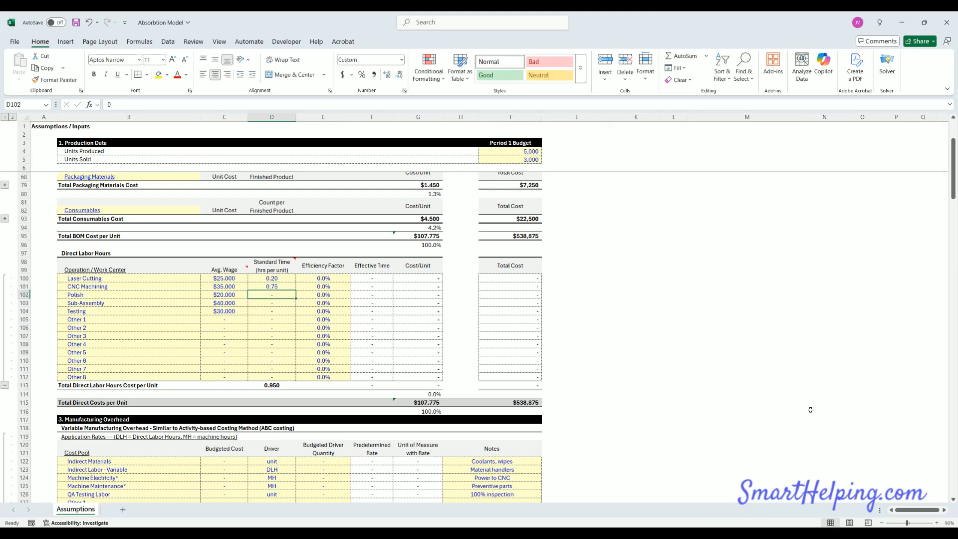
type("0.1")
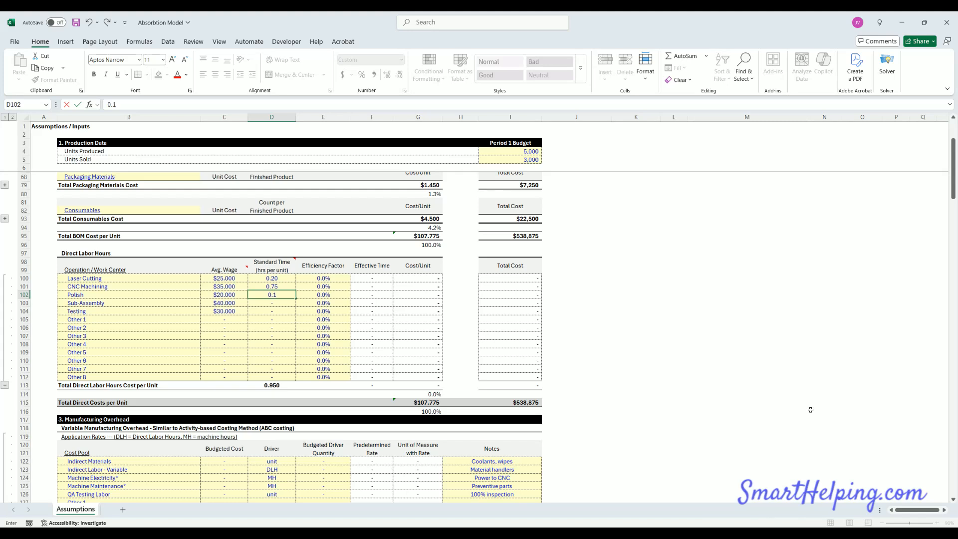
key("Return")
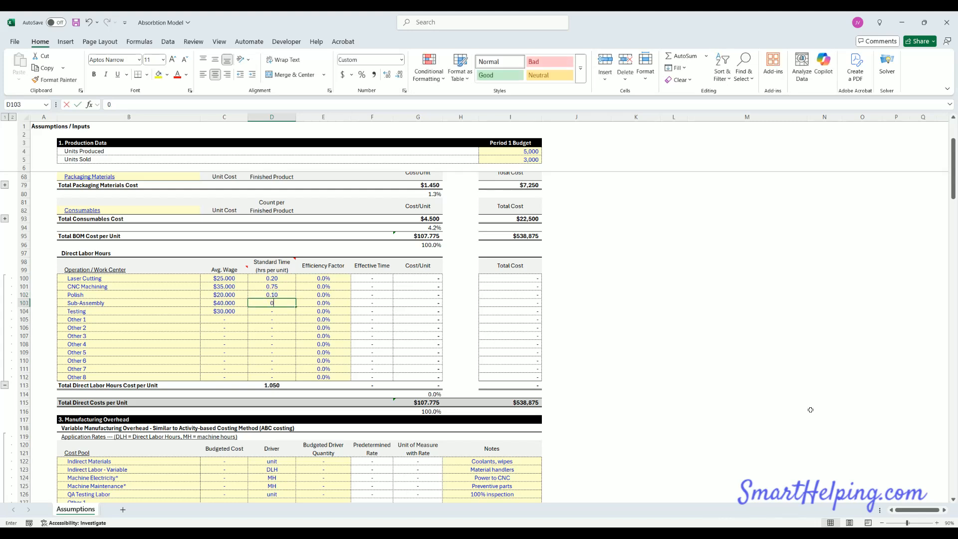
type("0.5")
key("Return")
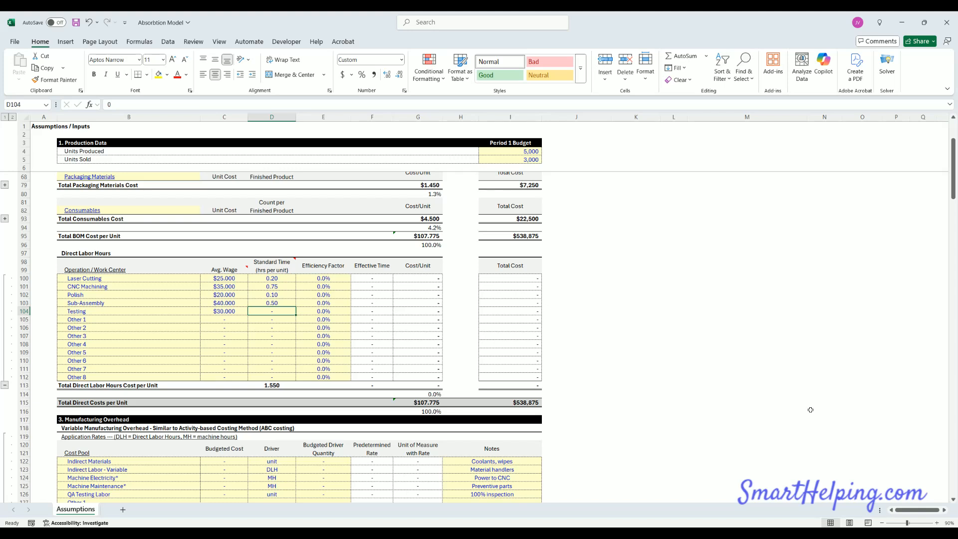
type("0.3")
key("Return")
Step: Try an Efficiency Factor of 100% for Laser Cutting
key("Up")
key("Up")
key("Up")
key("Up")
key("Down")
key("Down")
key("Down")
key("Up")
key("Right")
key("Up")
key("Up")
key("Up")
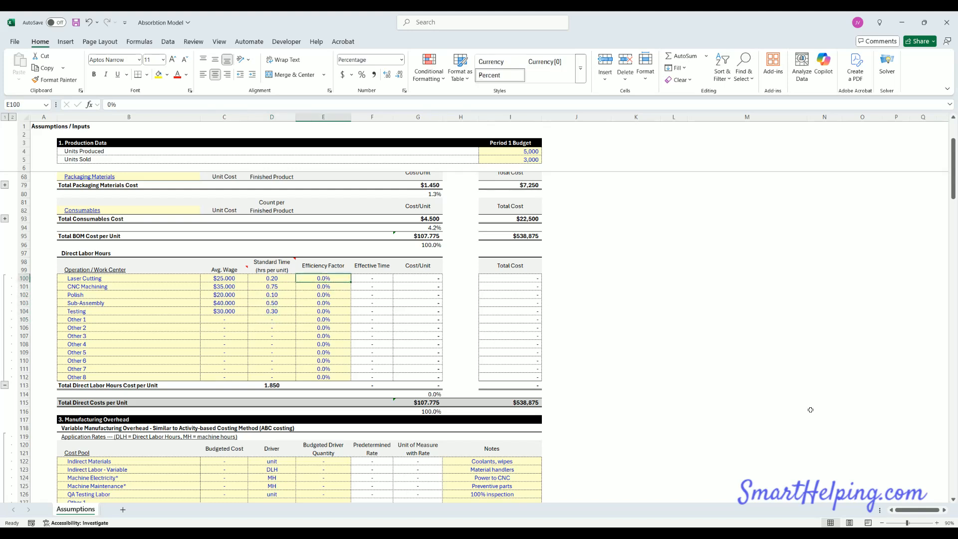
type("100")
key("Return")
key("Up")
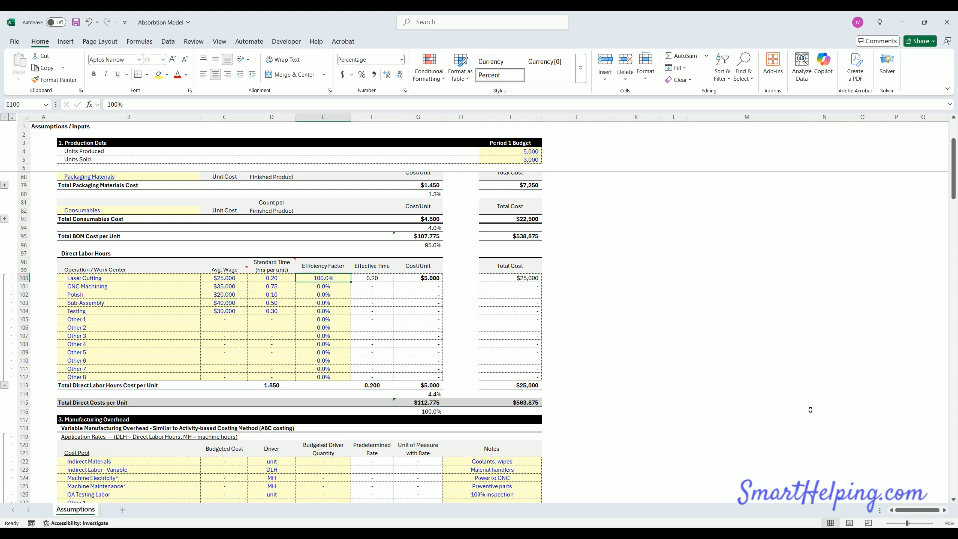
Step: Try an Efficiency Factor of 95% for Laser Cutting and inspect its Effective Time formula
type("95")
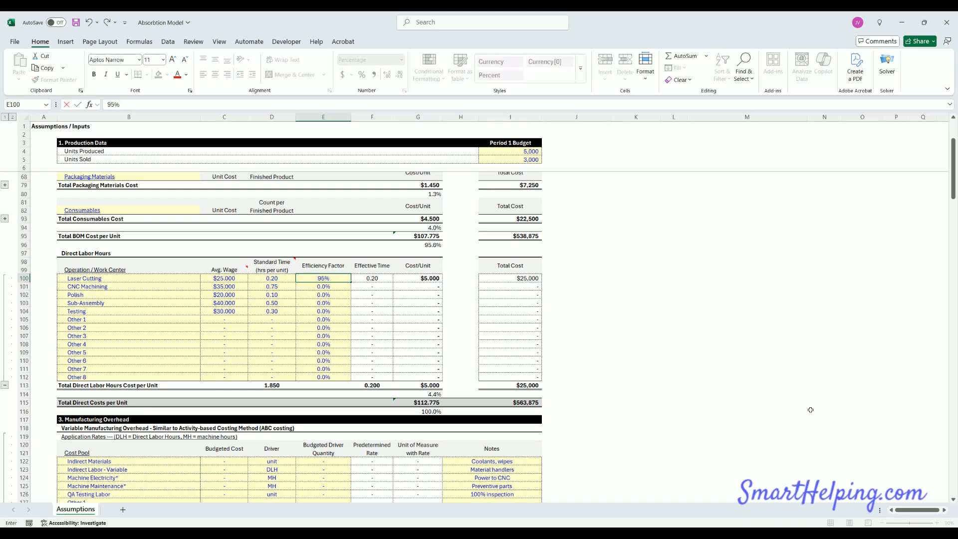
key("ctrl+Return")
key("ctrl+c")
key("Escape")
key("Right")
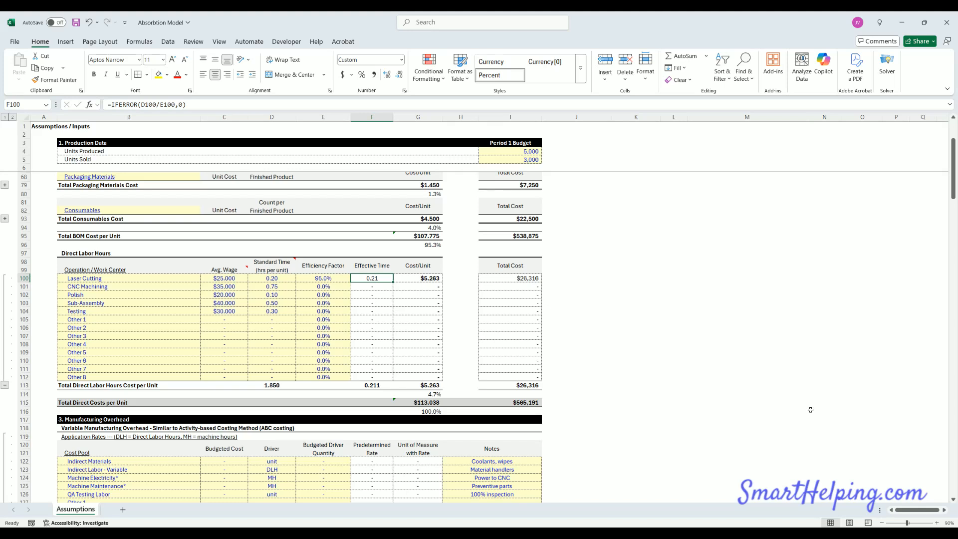
key("Left")
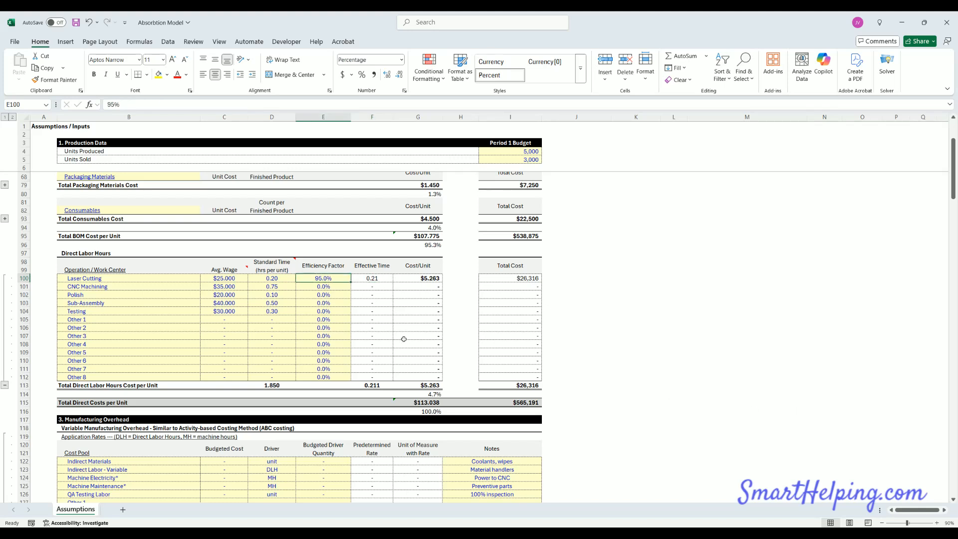
Step: Set the Efficiency Factor for Laser Cutting to 90% and fill it down through the Testing row
type("90")
key("ctrl+Return")
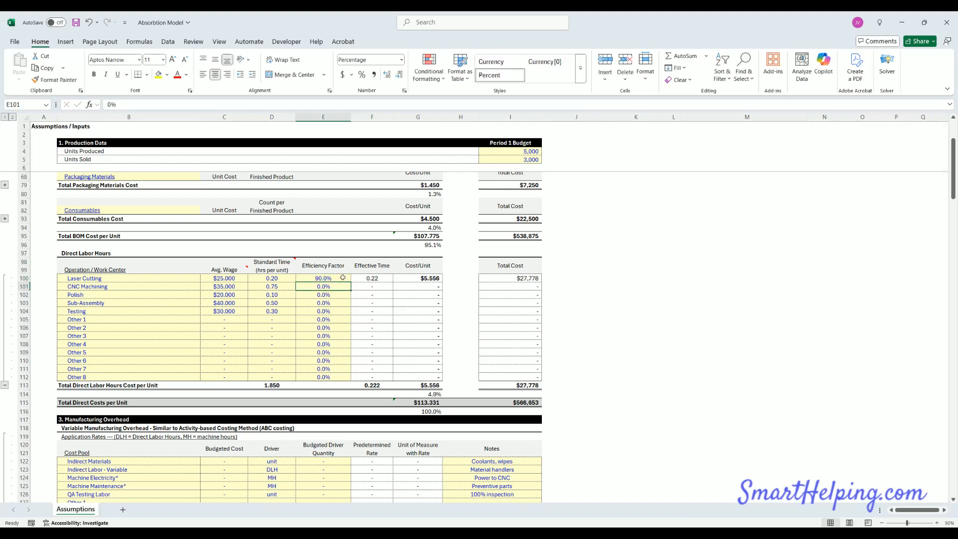
left_click_drag(350, 281, 350, 314)
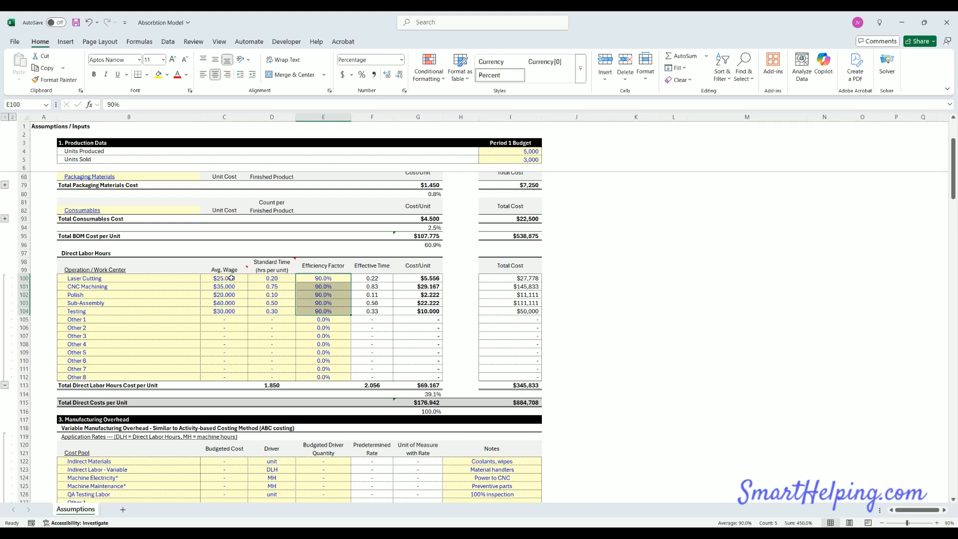
Step: Review the five operations' Standard Times and the Units Produced value behind the direct labor total cost
left_click_drag(271, 278, 269, 310)
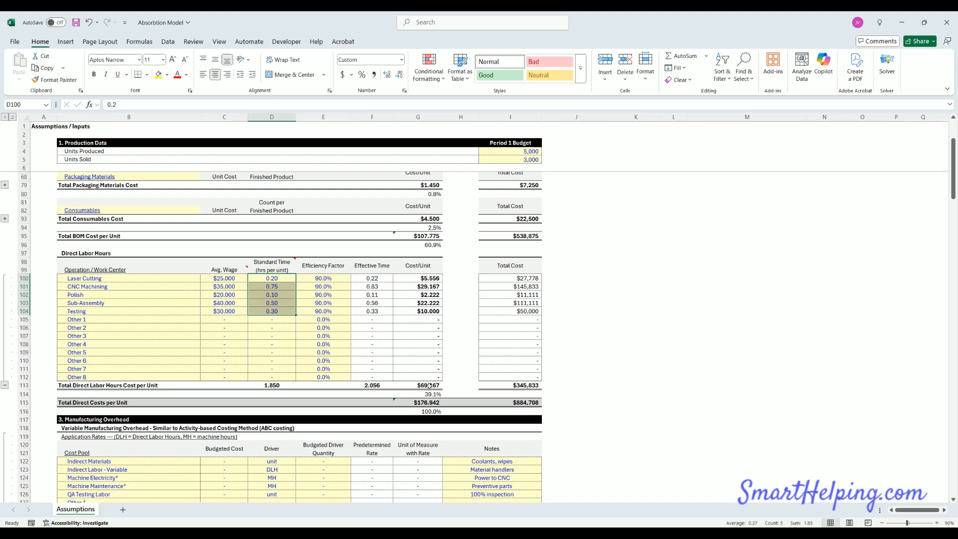
left_click(520, 151)
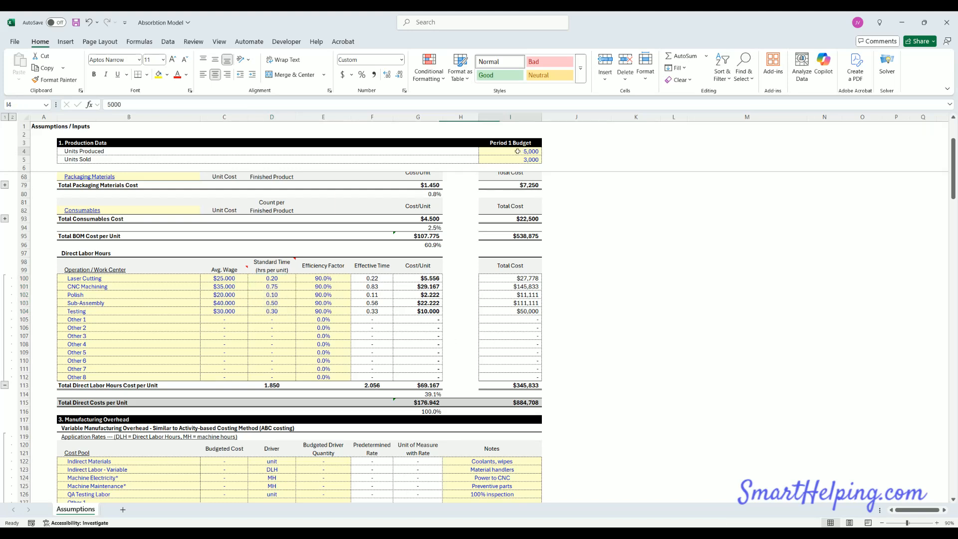
left_click(674, 377)
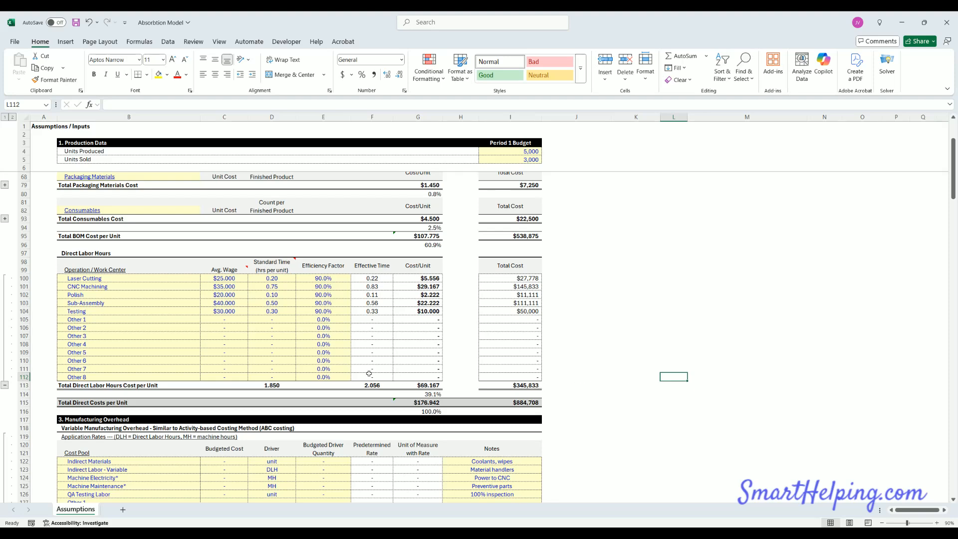
Step: Collapse the Direct Labor Hours detail rows and inspect the BOM, direct labor and total direct cost formulas
left_click(4, 386)
scroll(404, 351, "up", 4)
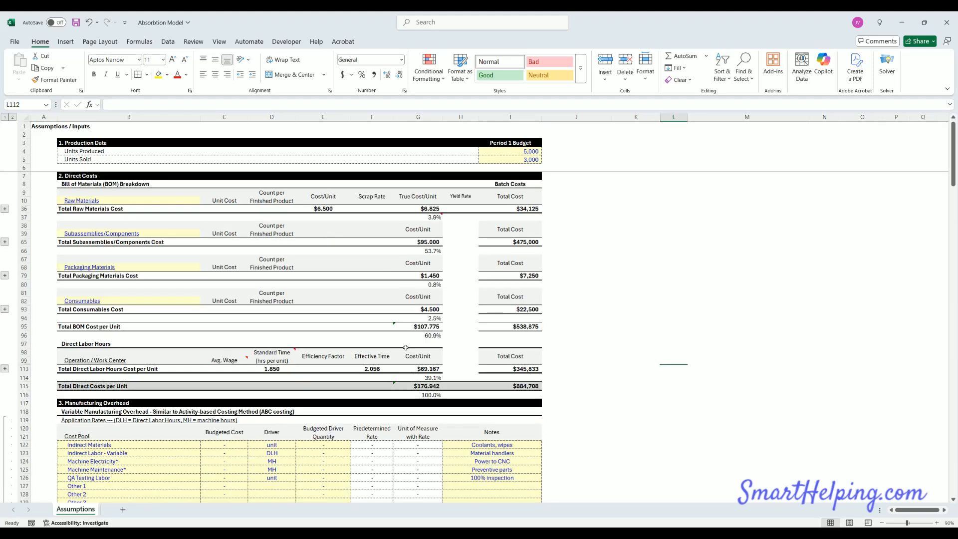
left_click(428, 327)
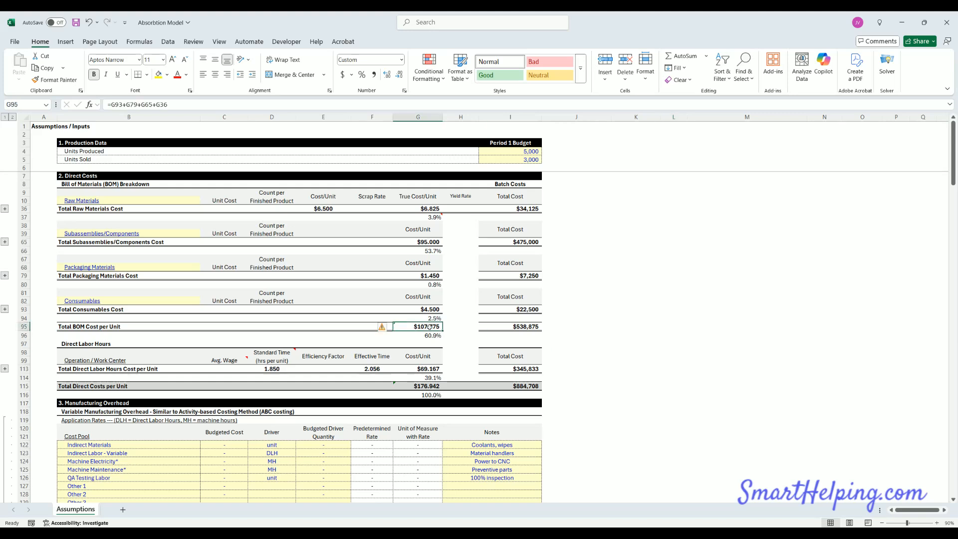
left_click(428, 368)
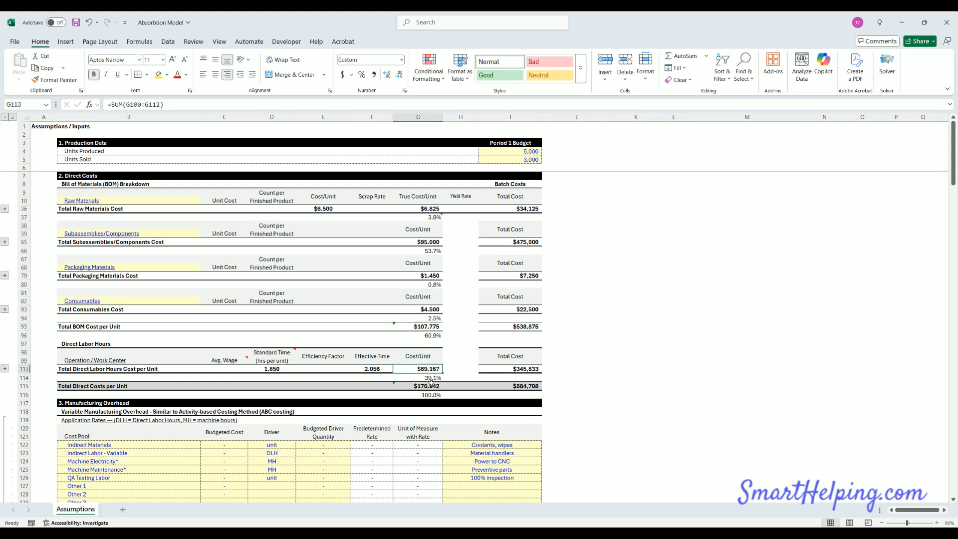
left_click(429, 386)
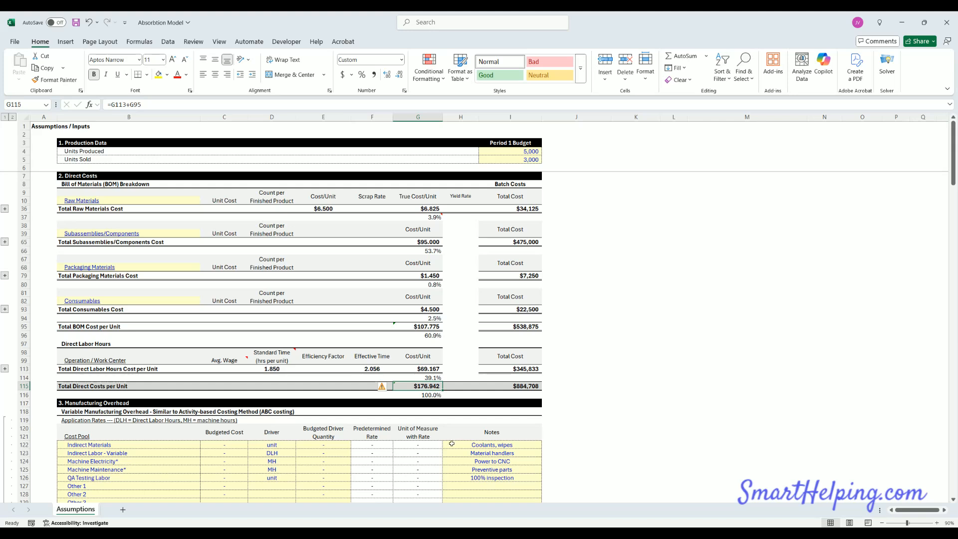
left_click(525, 386)
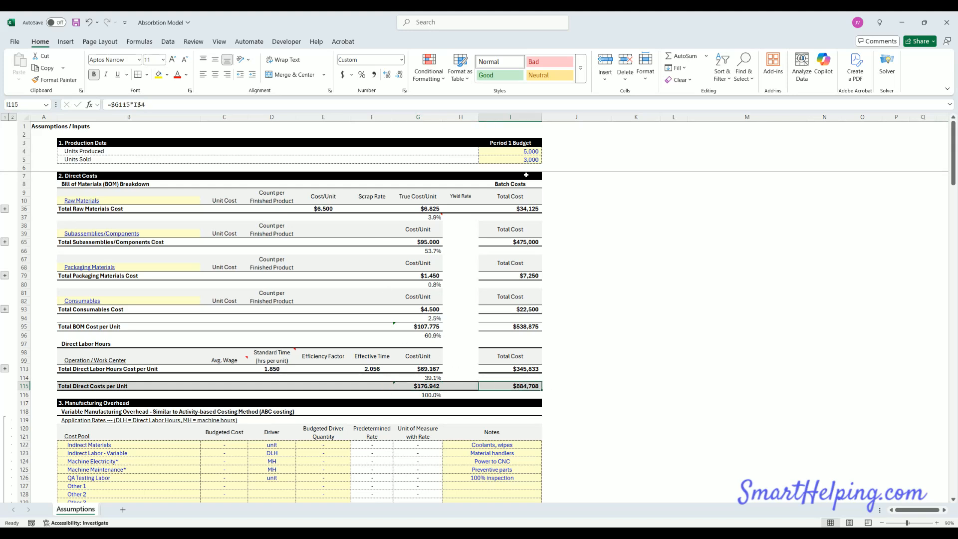
Step: Test Units Produced at 4,000 and 3,000, and restore it to 5,000
left_click(528, 153)
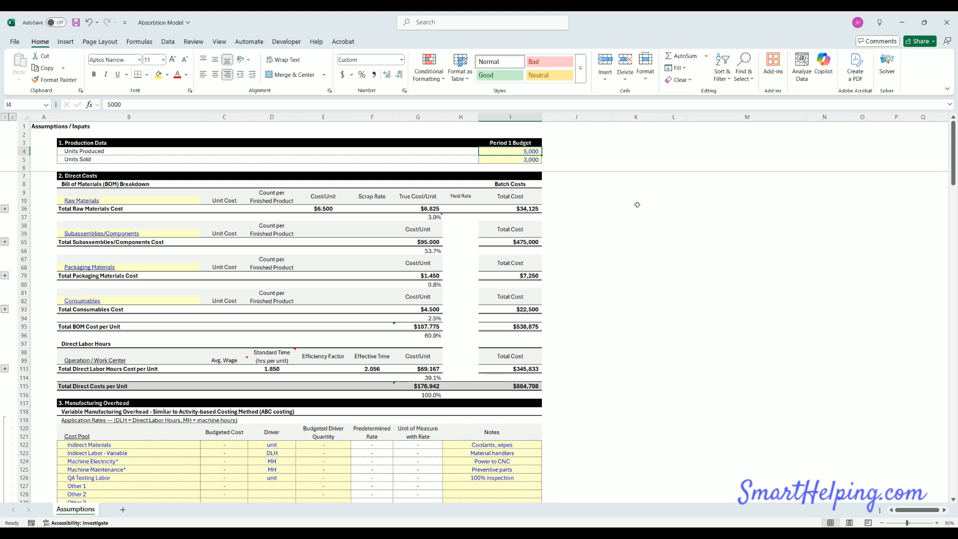
type("4,00")
type("0")
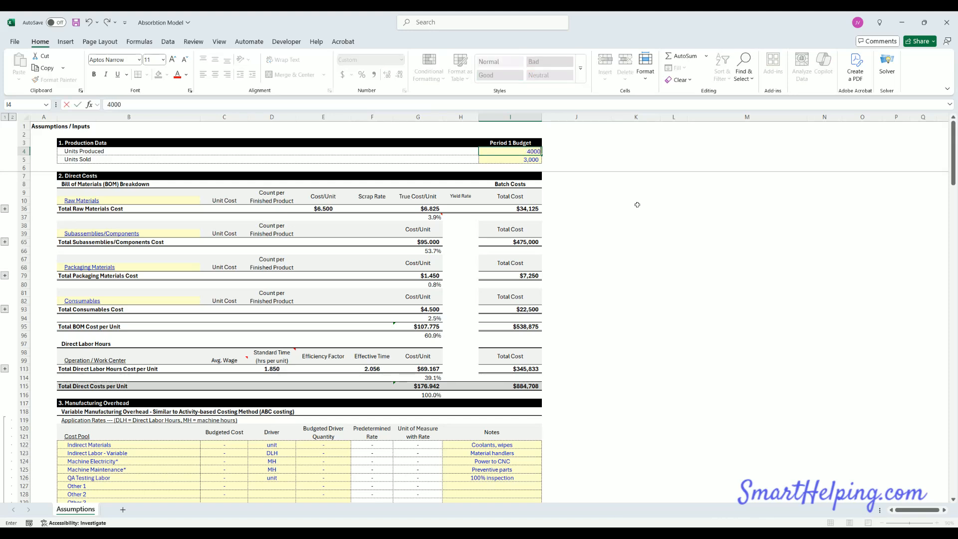
key("Return")
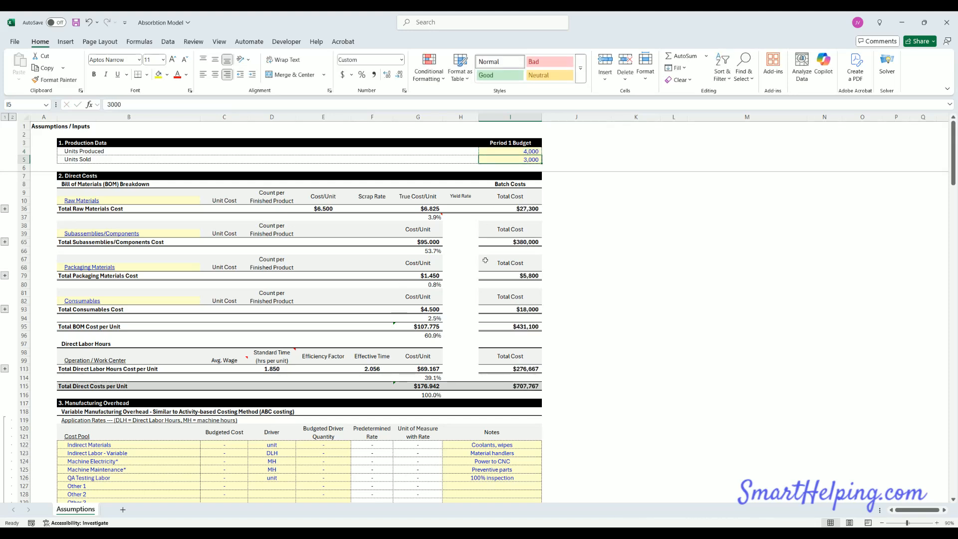
left_click(523, 152)
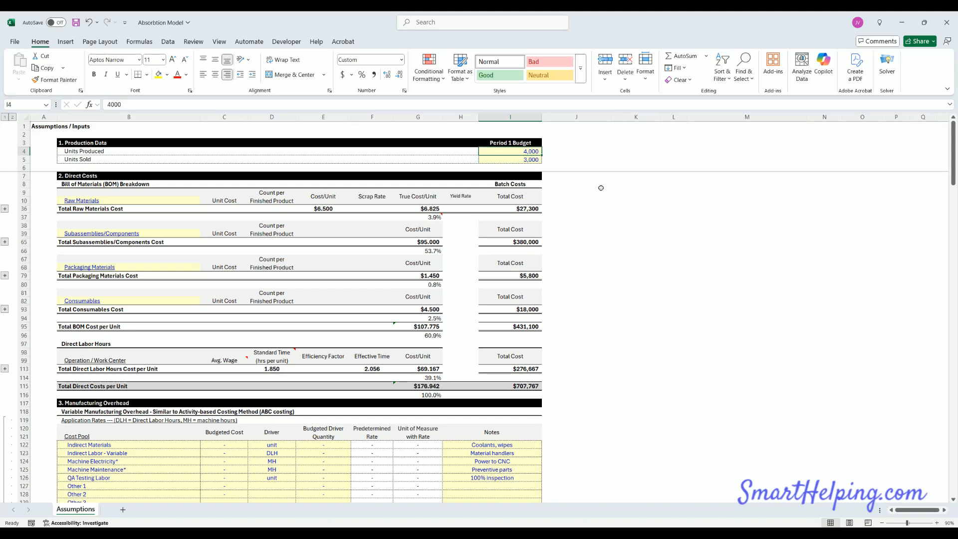
type("3000")
key("Return")
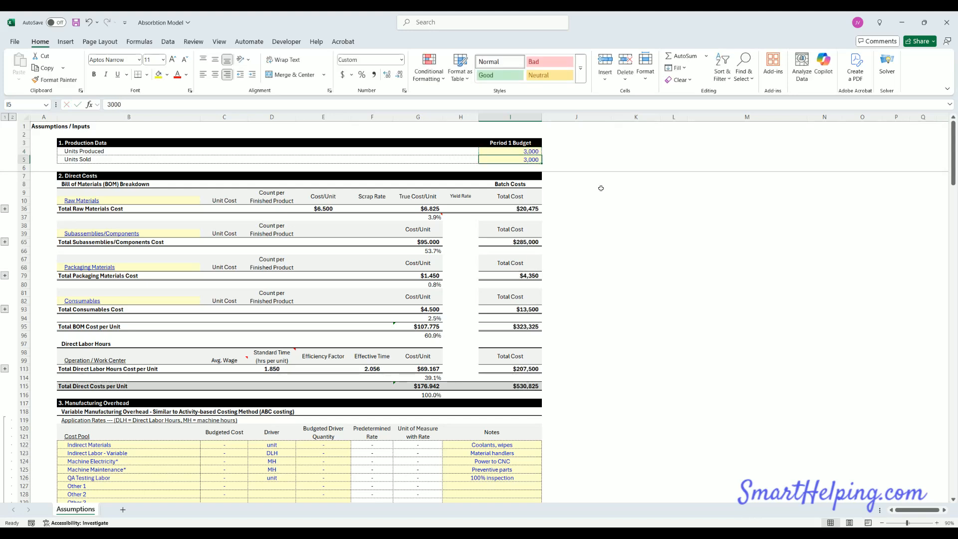
key("Up")
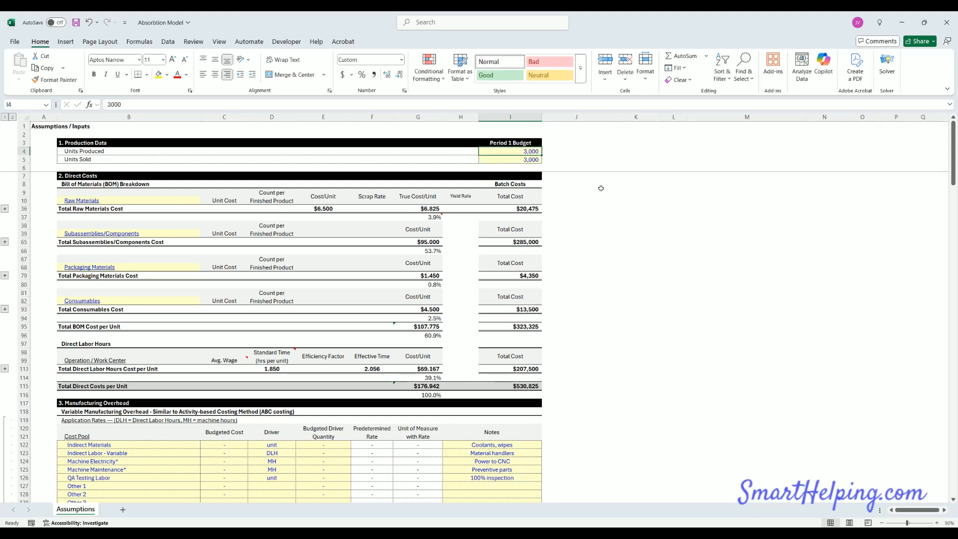
type("5000")
key("Return")
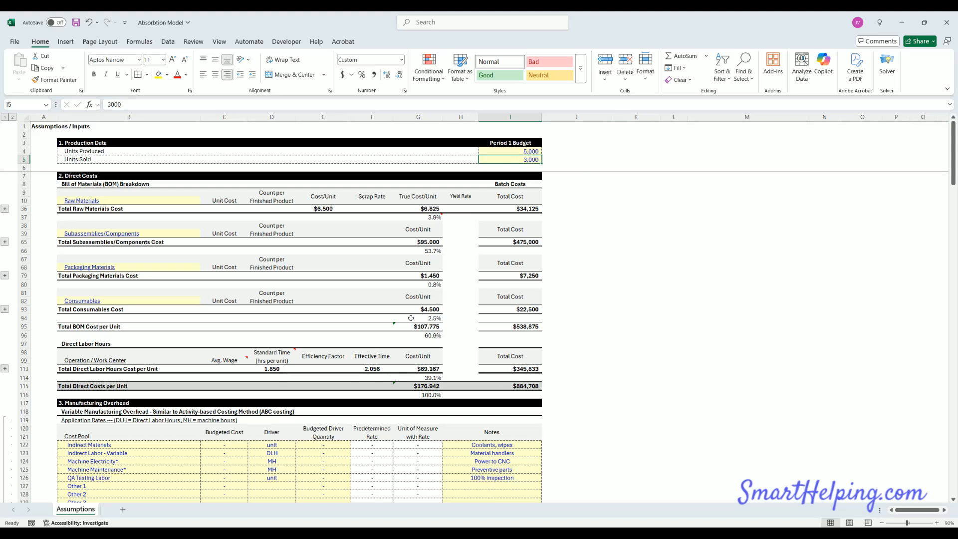
left_click(526, 150)
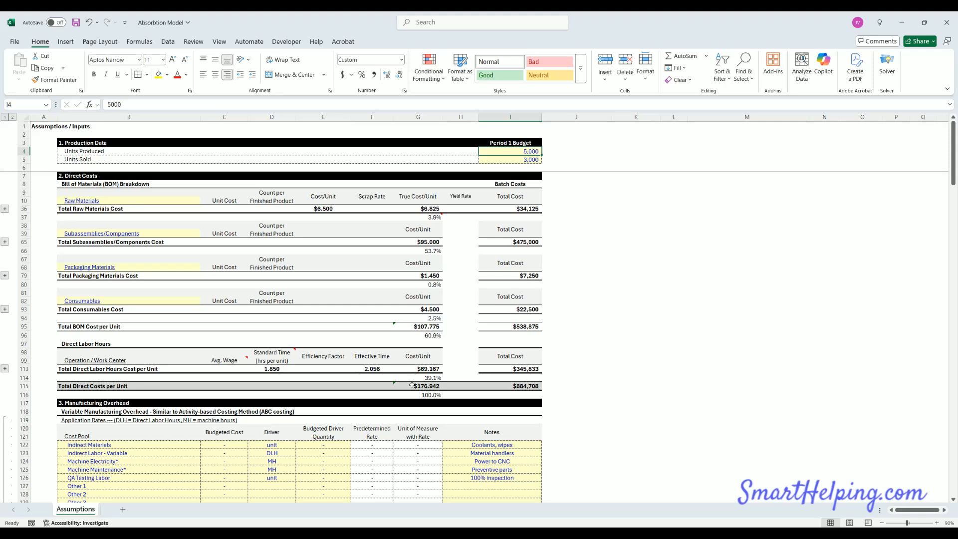
Step: Examine the Manufacturing Overhead section and the input columns of its variable overhead application rates table
scroll(444, 383, "down", 7)
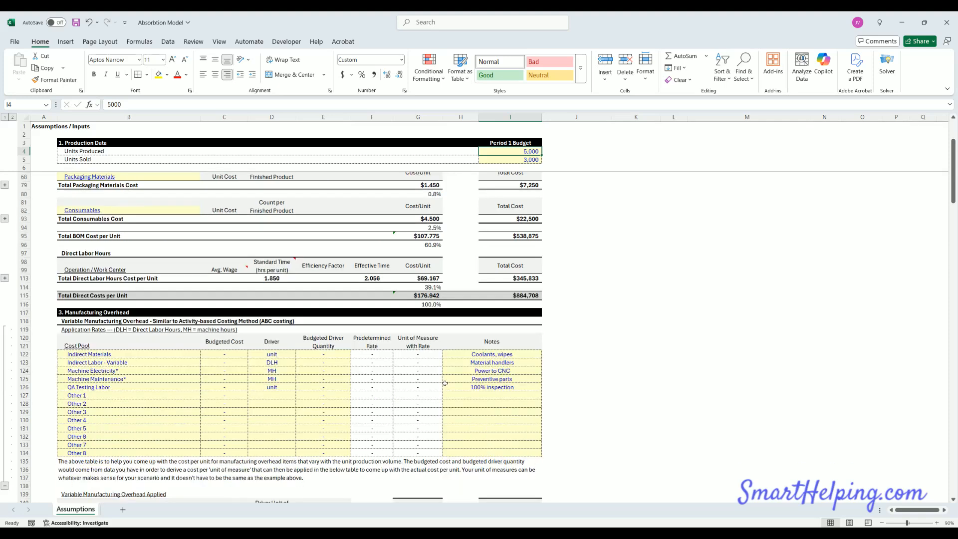
left_click(113, 223)
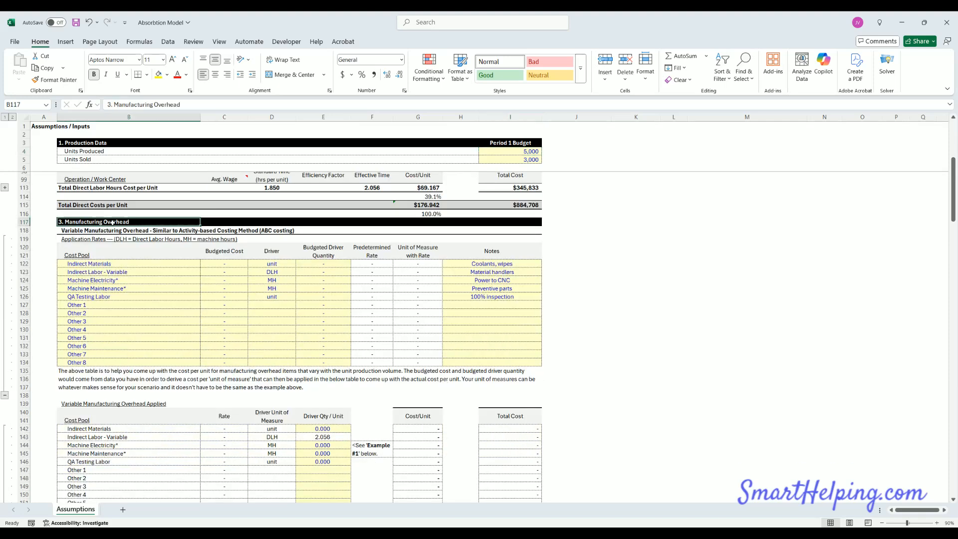
left_click(102, 232)
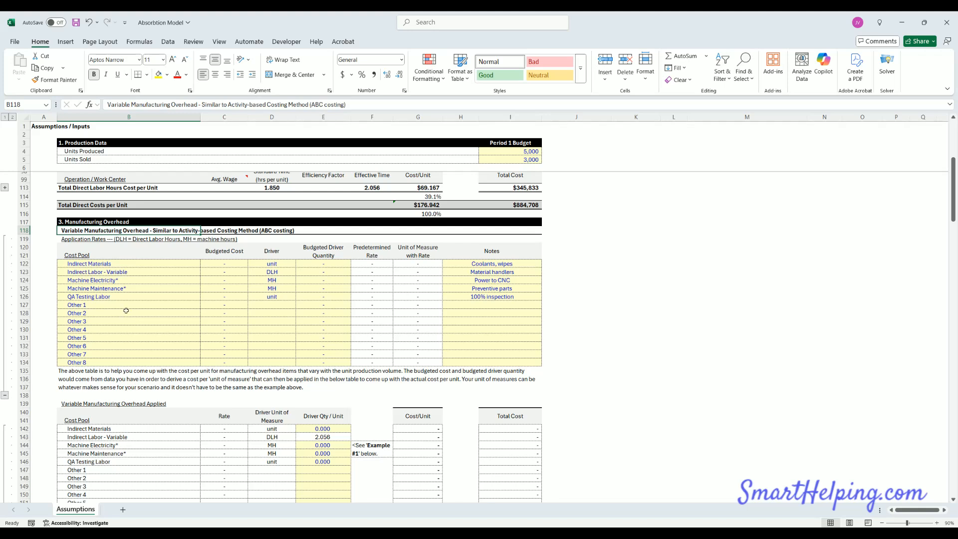
left_click_drag(229, 264, 304, 348)
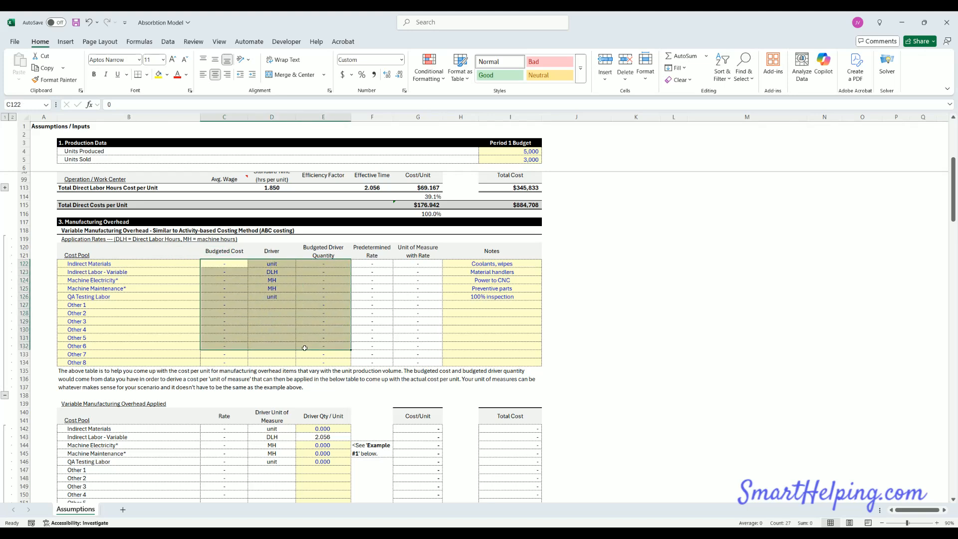
Step: Set the Budgeted Cost of the Indirect Materials cost pool to 10,000 in the variable overhead application rates table
left_click(232, 264)
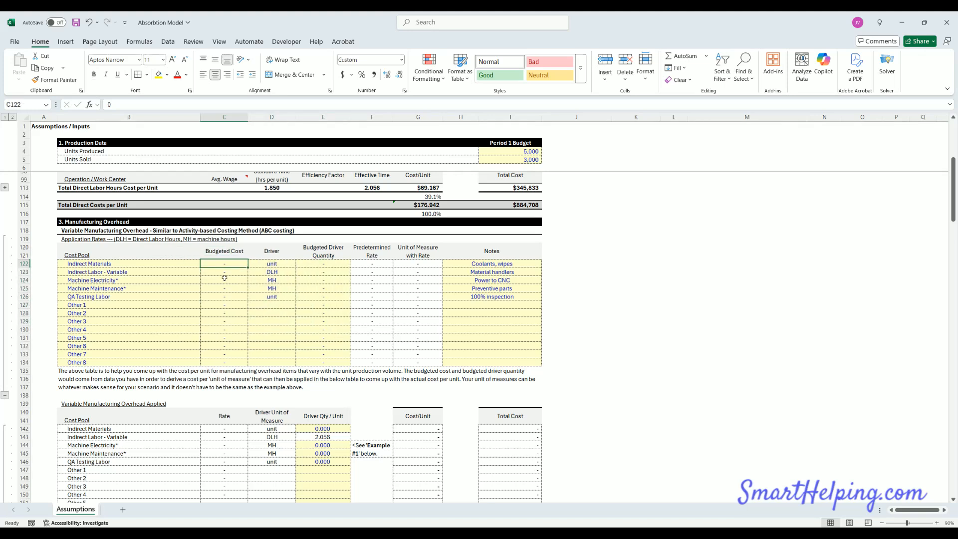
left_click(109, 266)
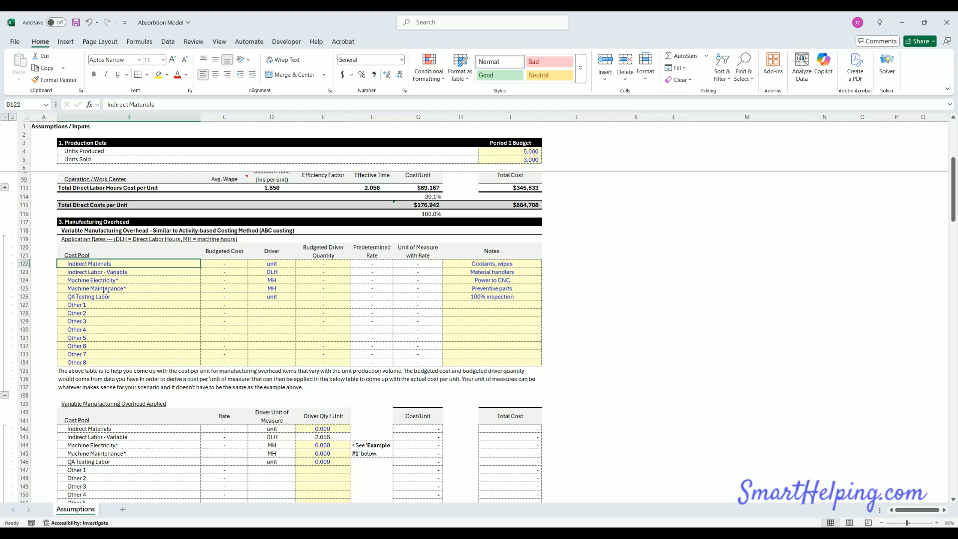
left_click(227, 263)
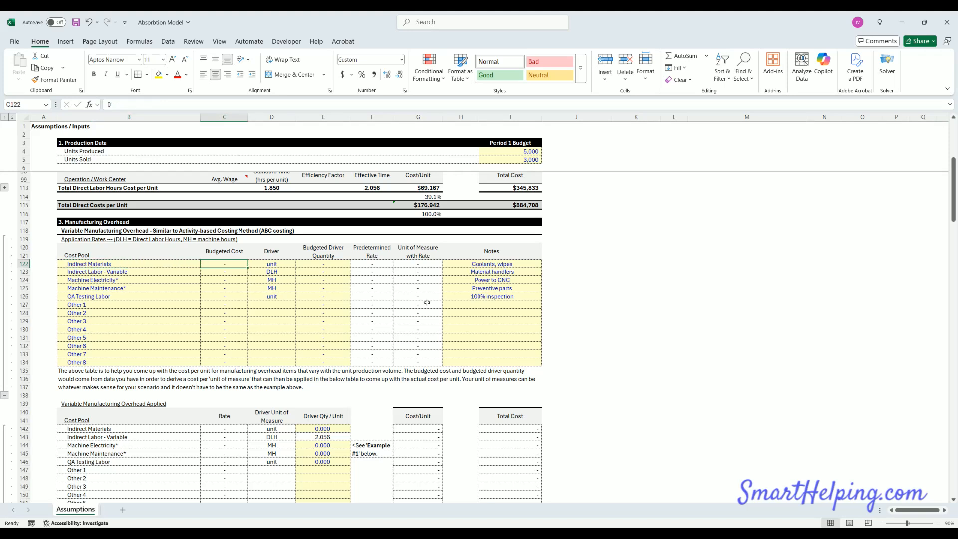
type("10000")
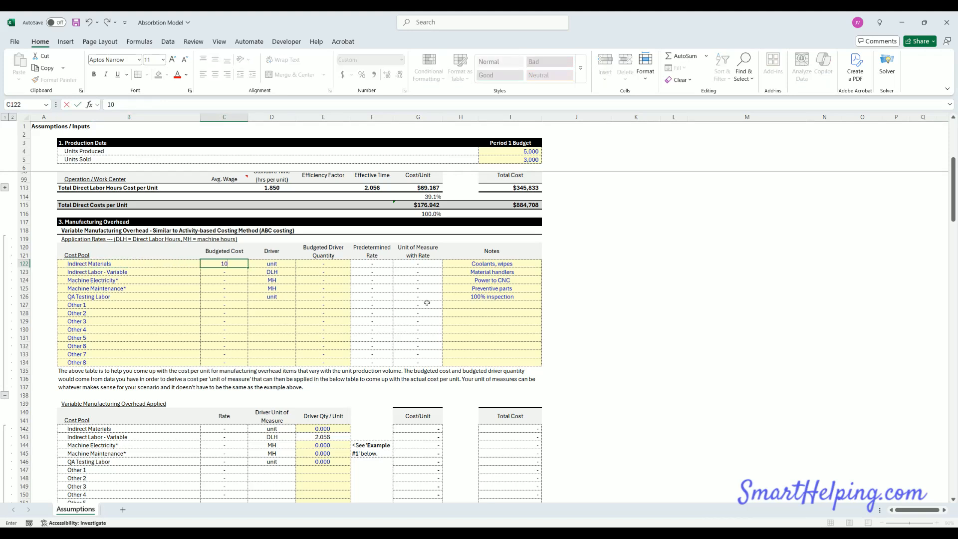
key("Return")
key("Up")
key("Right")
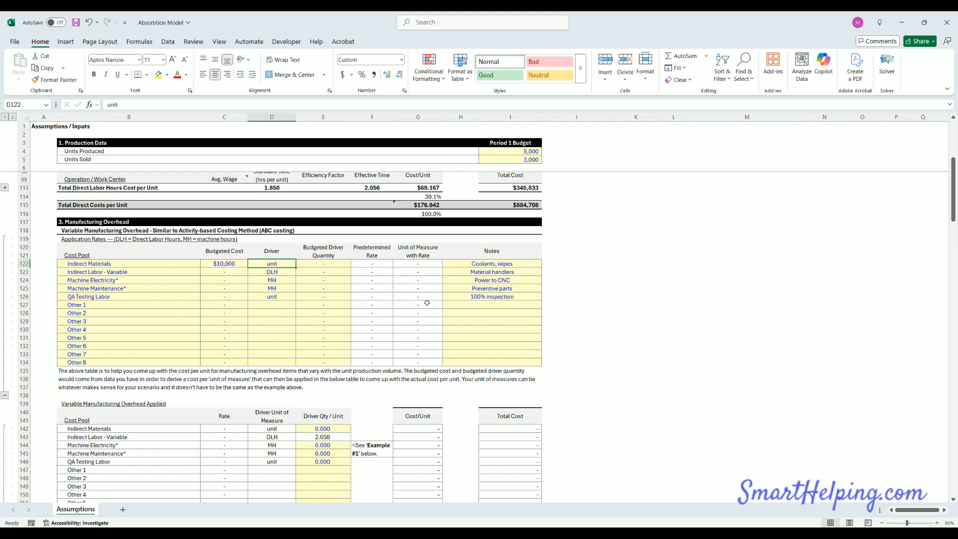
key("Right")
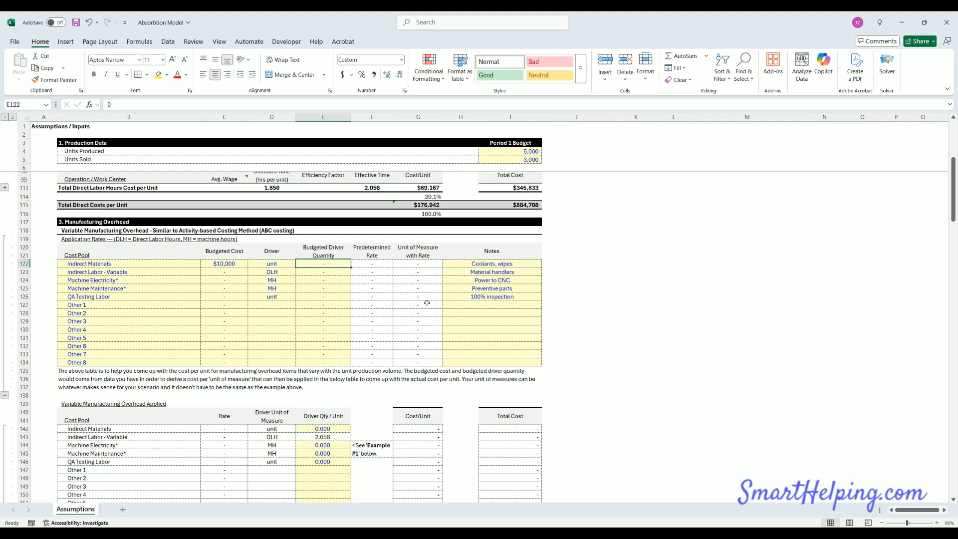
Step: Set the Budgeted Driver Quantity for Indirect Materials to 1,000 units
key("Left")
key("Left")
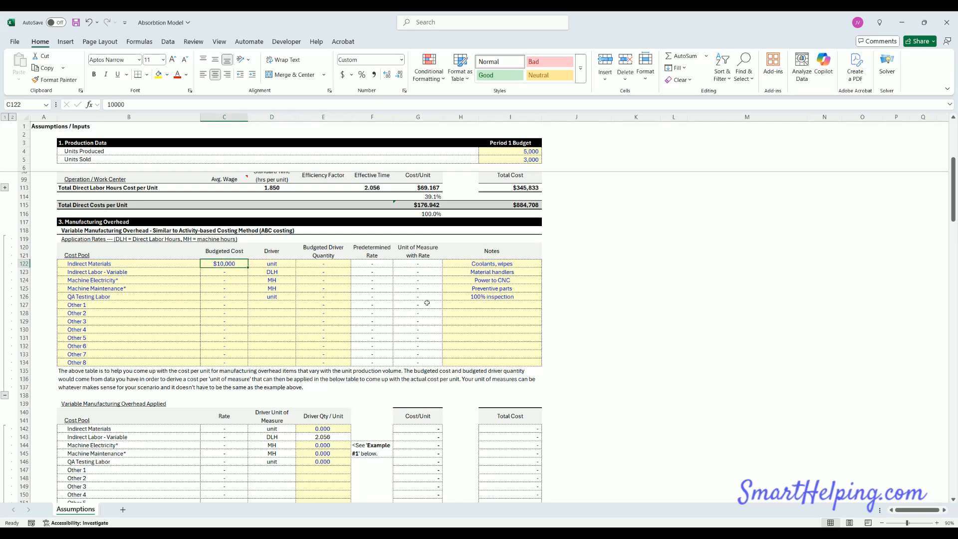
key("Right")
key("Right")
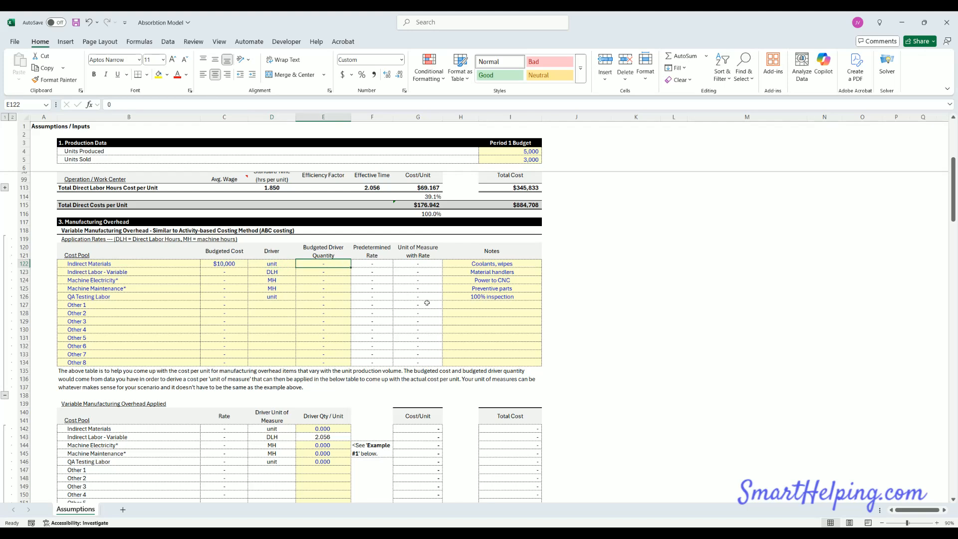
key("Left")
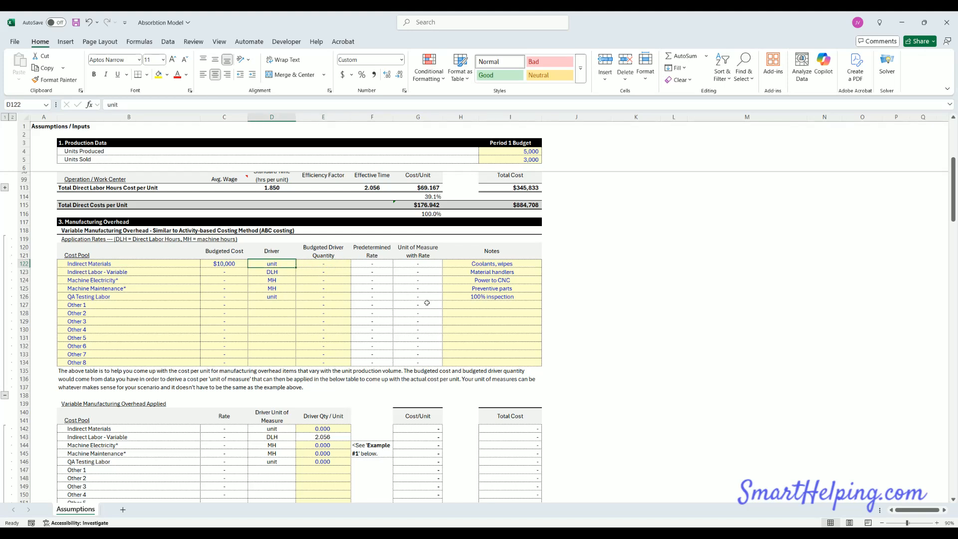
key("Right")
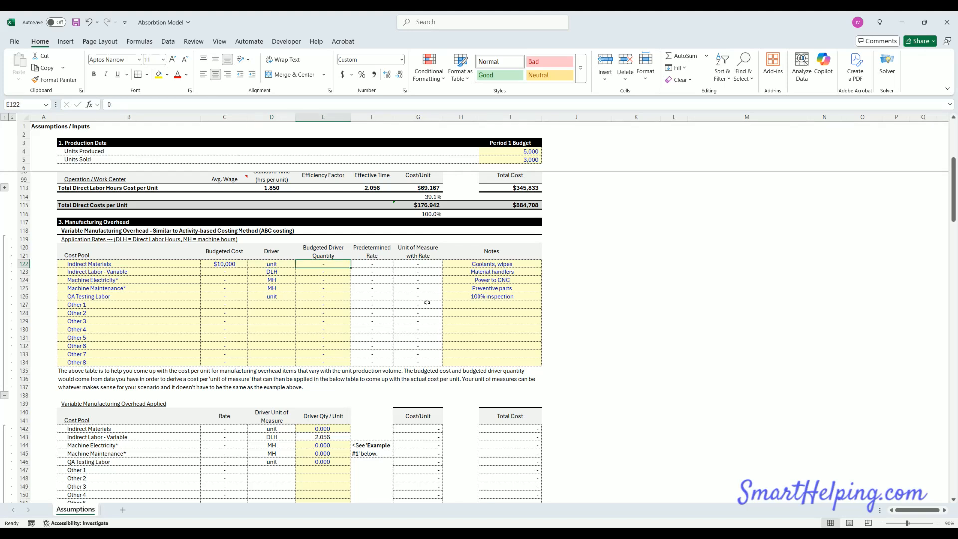
type("1")
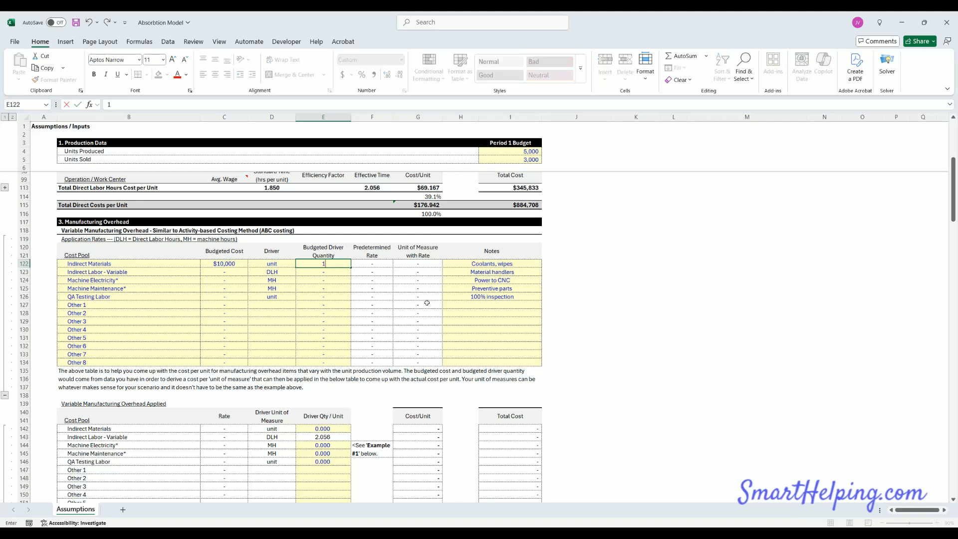
type("000")
key("Return")
key("Up")
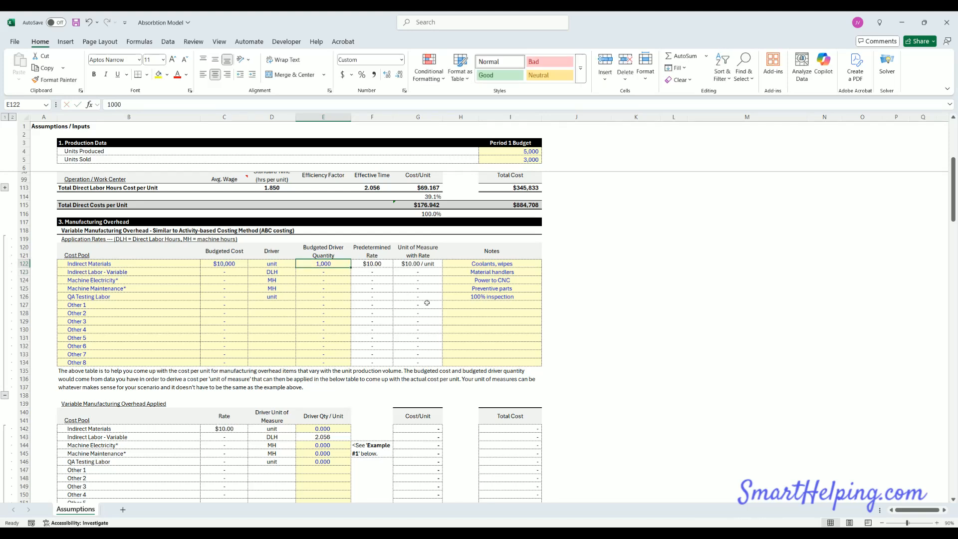
Step: Review the Indirect Materials cost pool inputs and the Variable Manufacturing Overhead Applied table that uses its rate
key("Left")
key("Left")
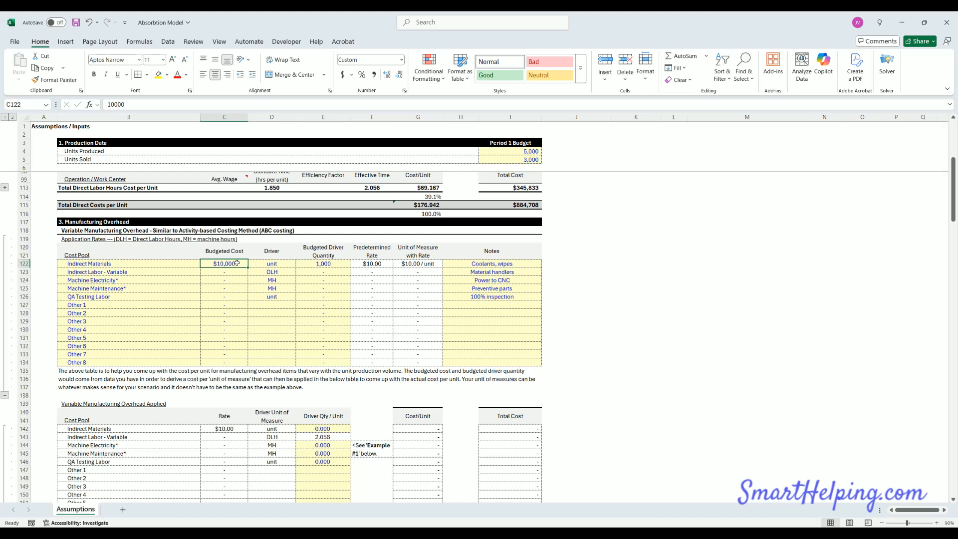
left_click(123, 262)
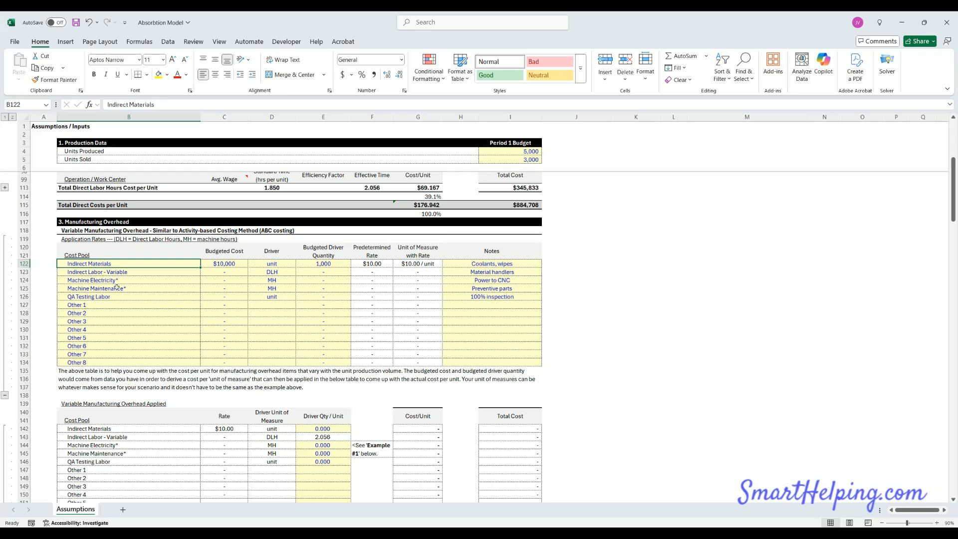
left_click_drag(81, 422, 412, 465)
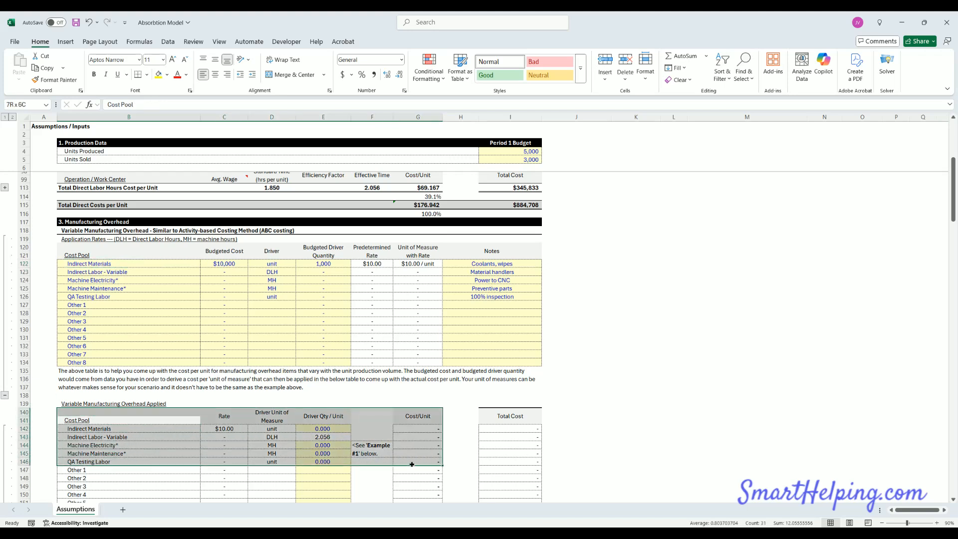
Step: Set the Budgeted Cost of the Indirect Labor - Variable cost pool to 20,000
left_click(224, 271)
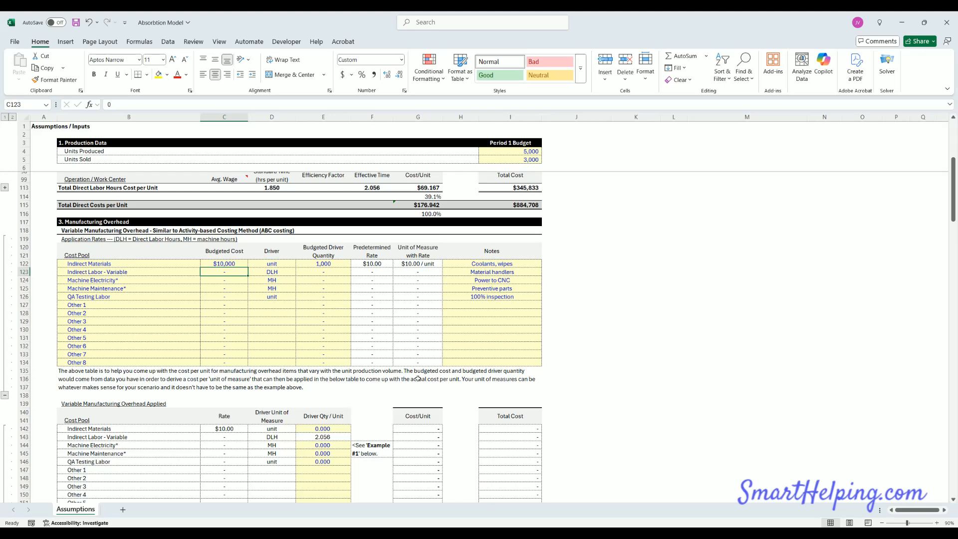
key("Right")
key("Left")
type("20")
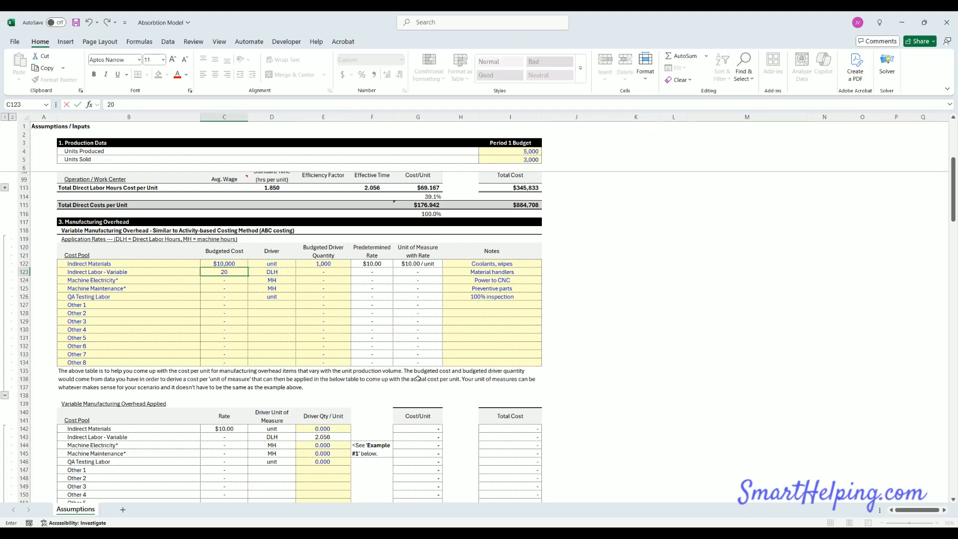
key("Right")
key("Right")
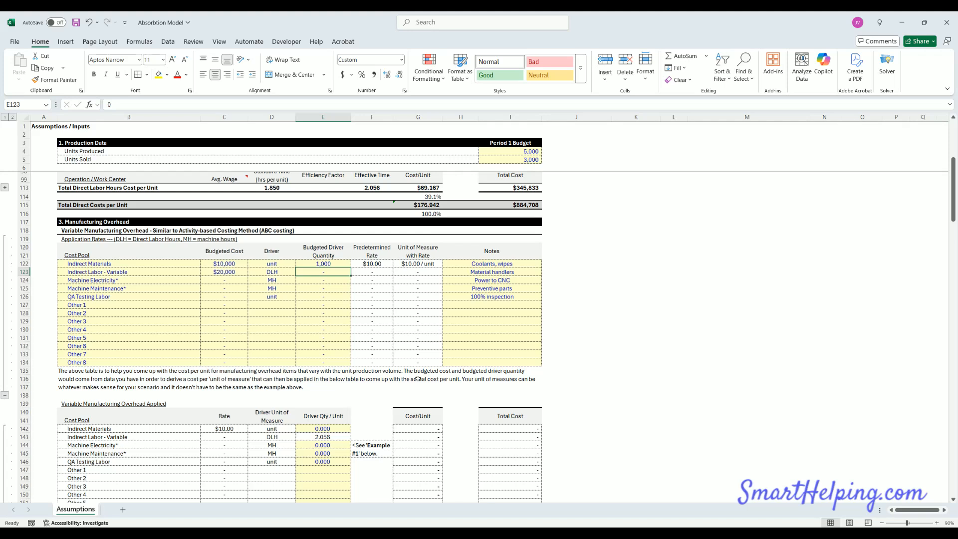
Step: Divide the Indirect Labor - Variable Budgeted Cost by 30 in spare cell L129, and clear the scratch calculation
left_click(674, 321)
type("=")
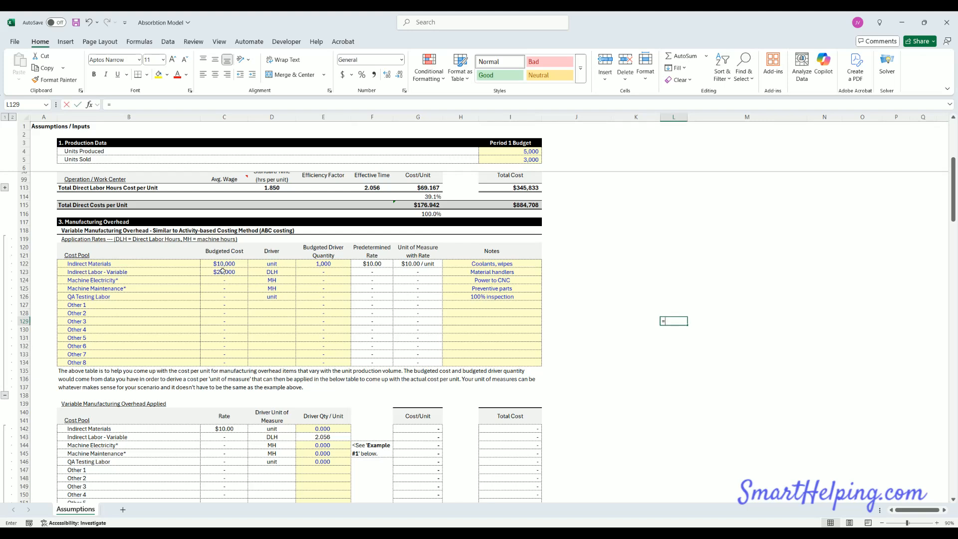
left_click(224, 271)
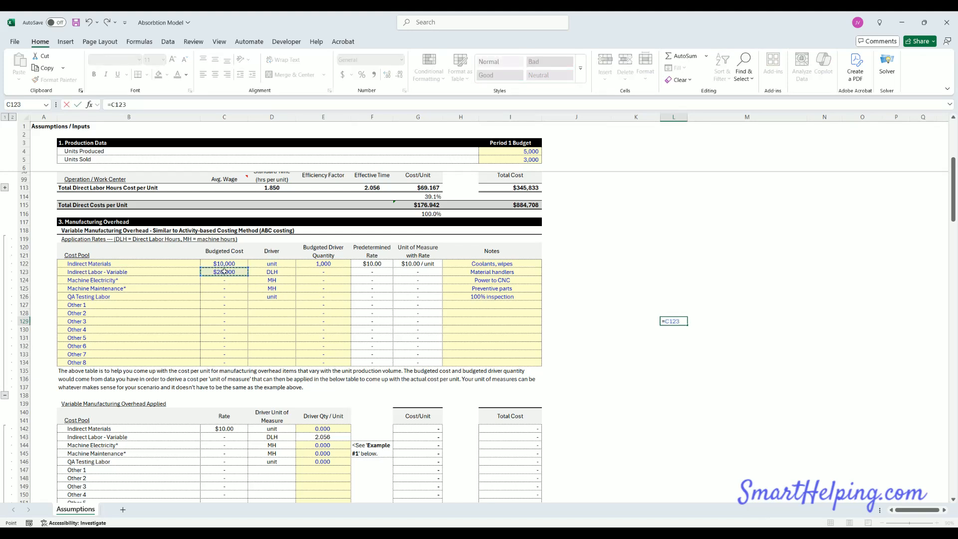
type("/35")
key("Escape")
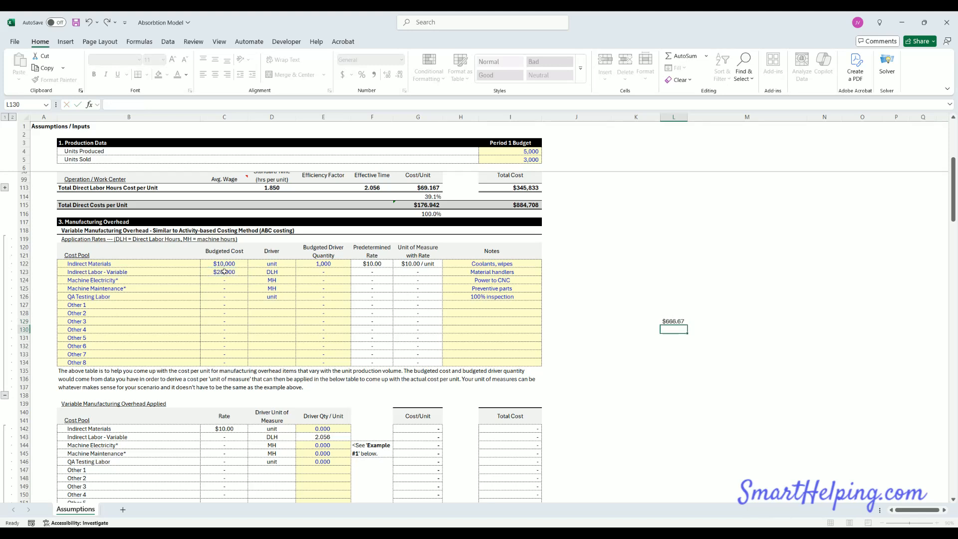
key("Down")
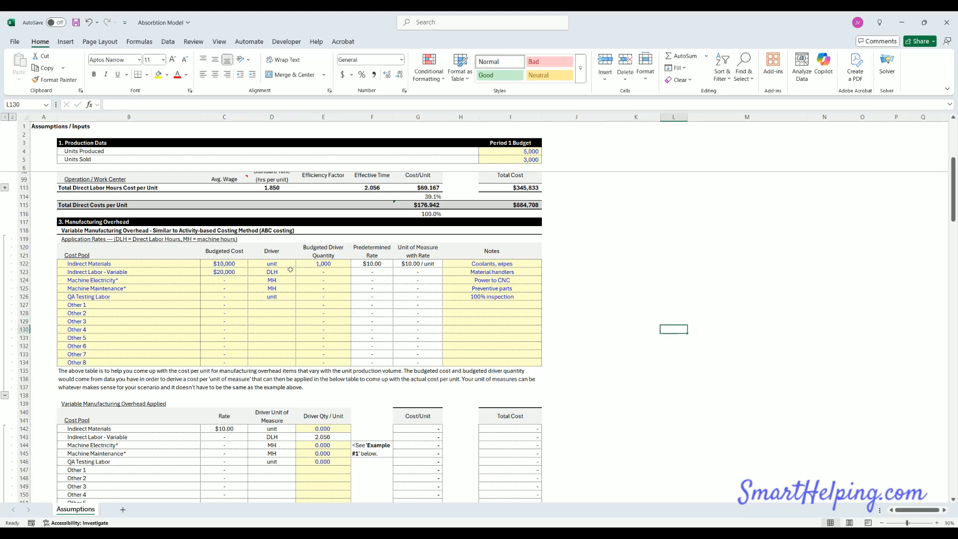
Step: Set the Budgeted Driver Quantity for Indirect Labor - Variable to 666 and check its Unit of Measure with Rate formula
left_click(309, 272)
type("666")
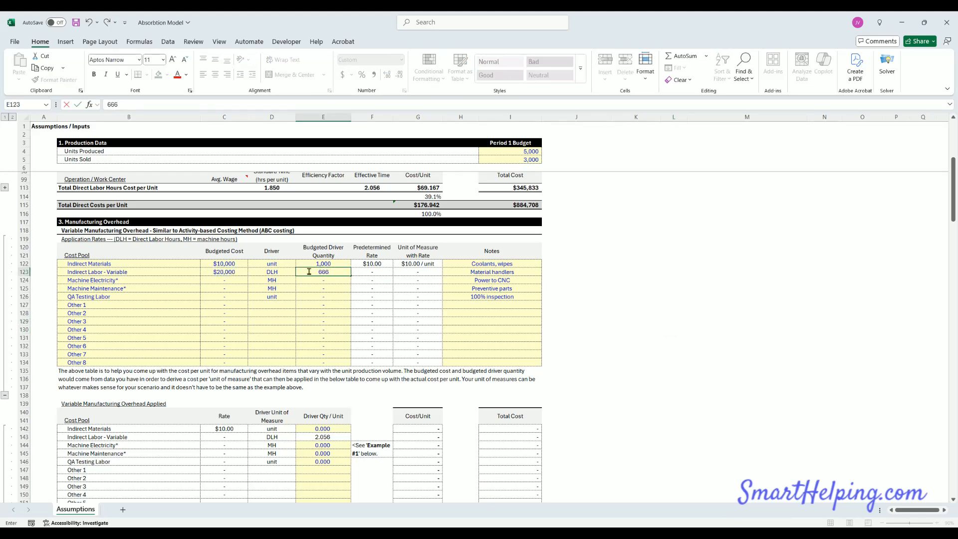
key("Tab")
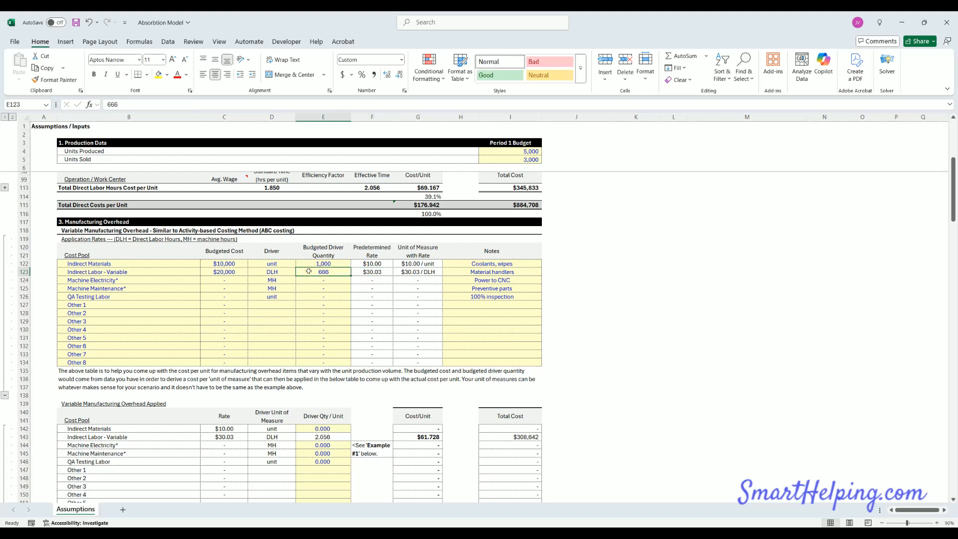
key("Tab")
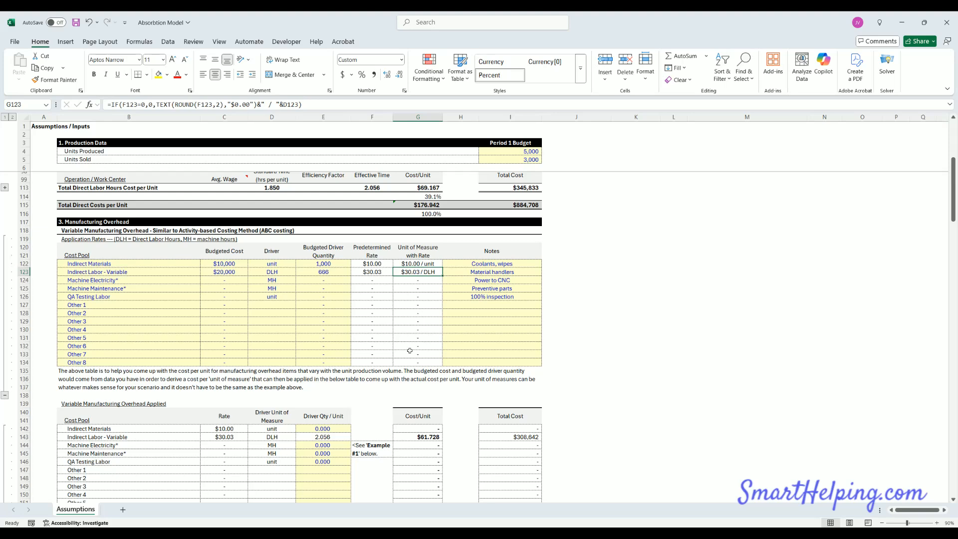
Step: Inspect the total Effective Time formula and expand the Direct Labor Hours detail rows to review the individual operations
scroll(366, 389, "up", 7)
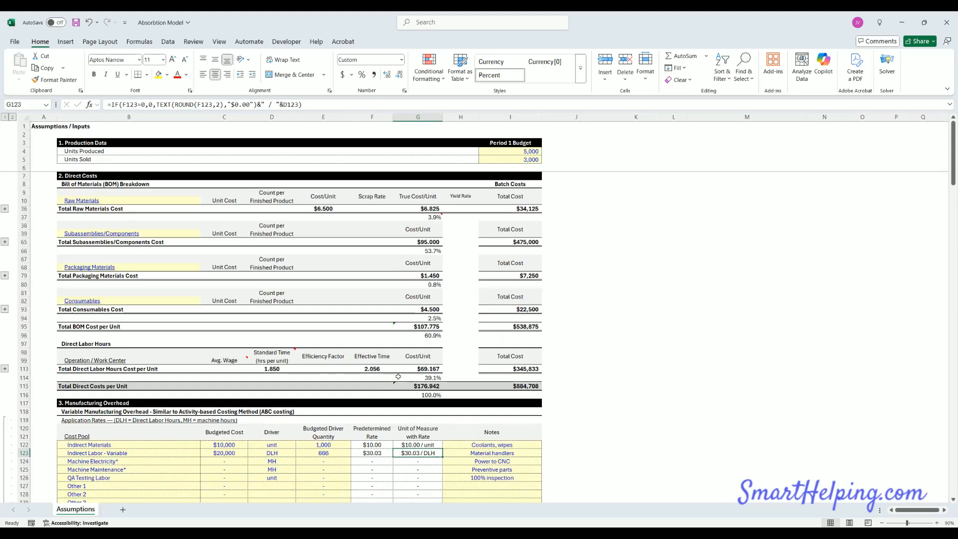
left_click(373, 368)
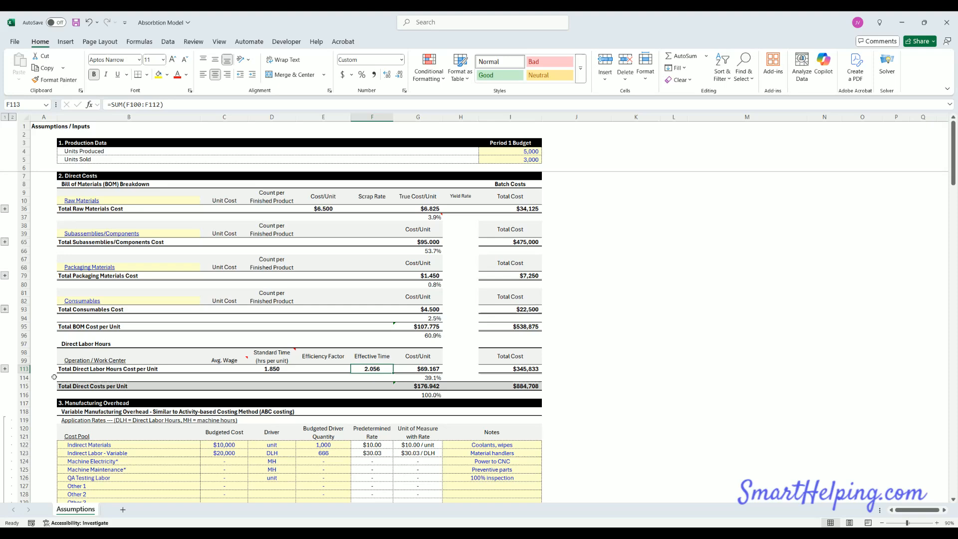
left_click(5, 368)
scroll(349, 379, "down", 4)
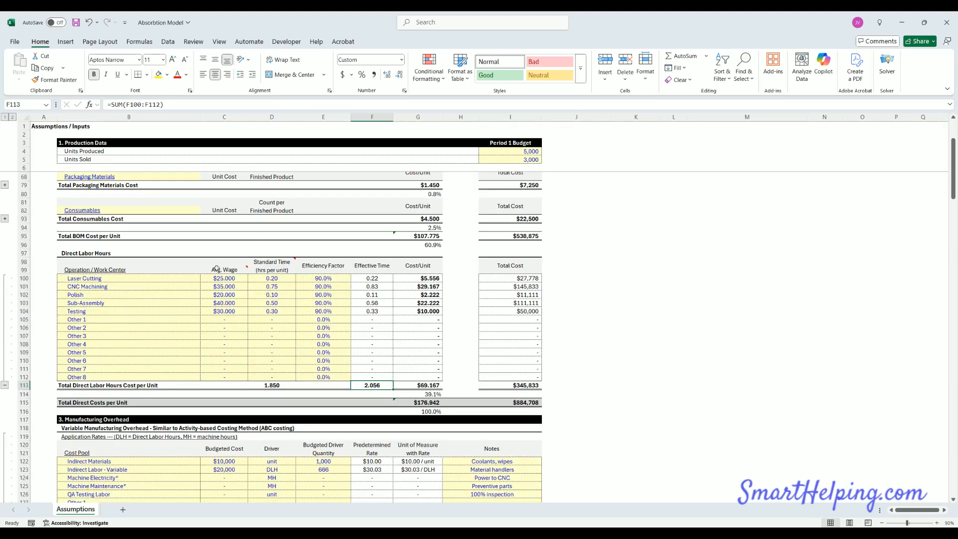
scroll(358, 356, "down", 4)
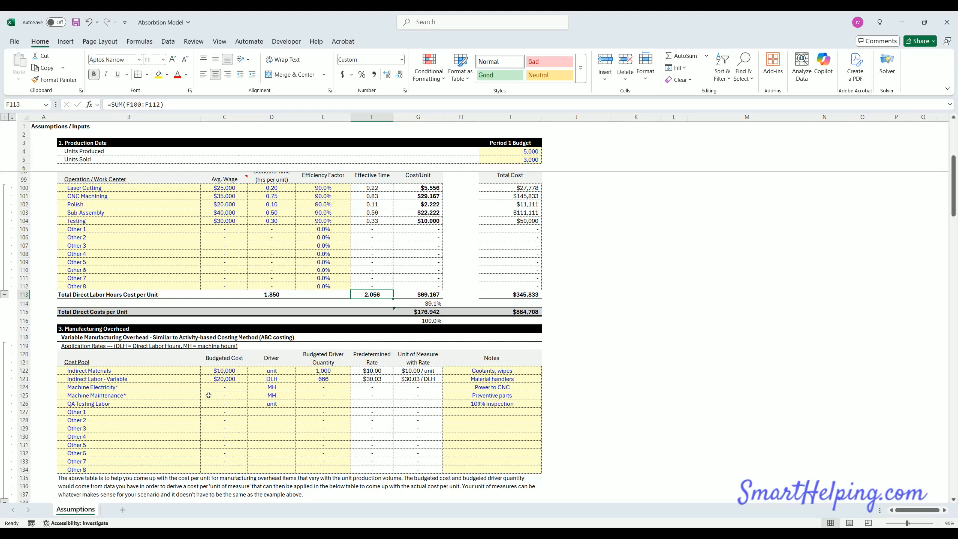
Step: Review the Indirect Labor - Variable row's Budgeted Cost and Driver against its line in the Variable Manufacturing Overhead Applied table
left_click(139, 380)
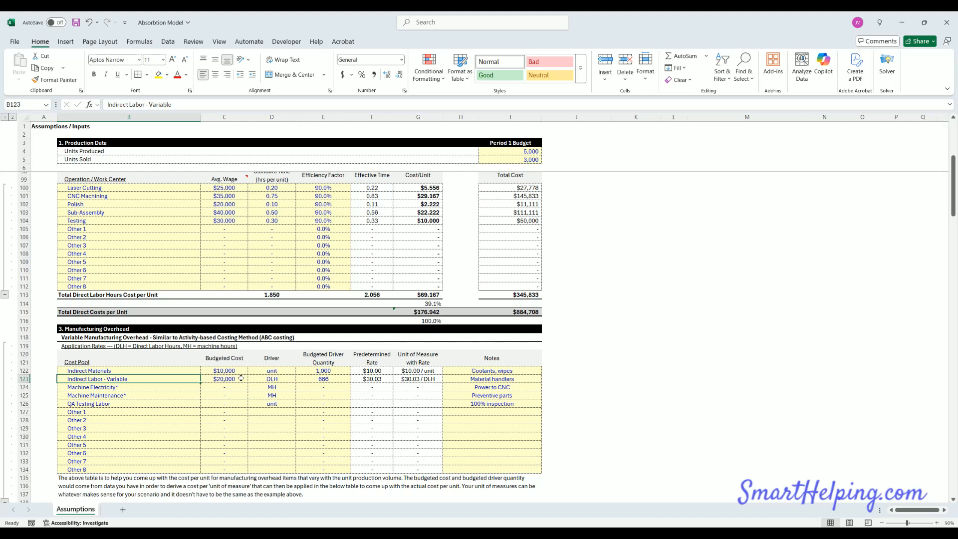
key("Right")
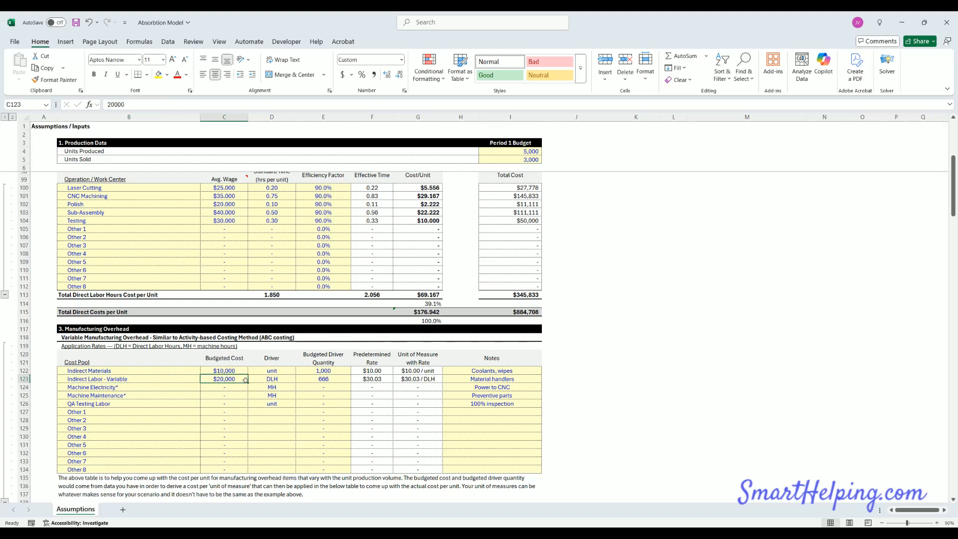
left_click(268, 382)
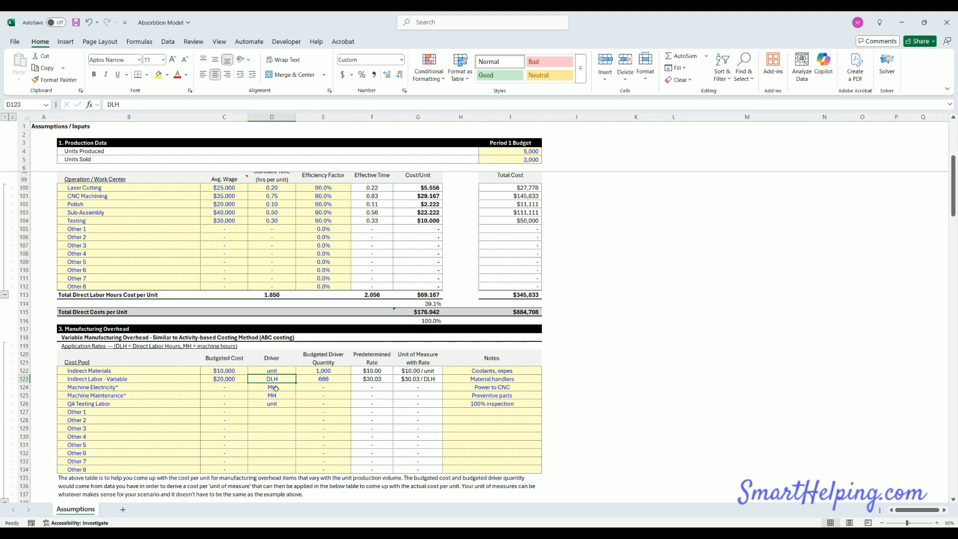
scroll(278, 389, "down", 7)
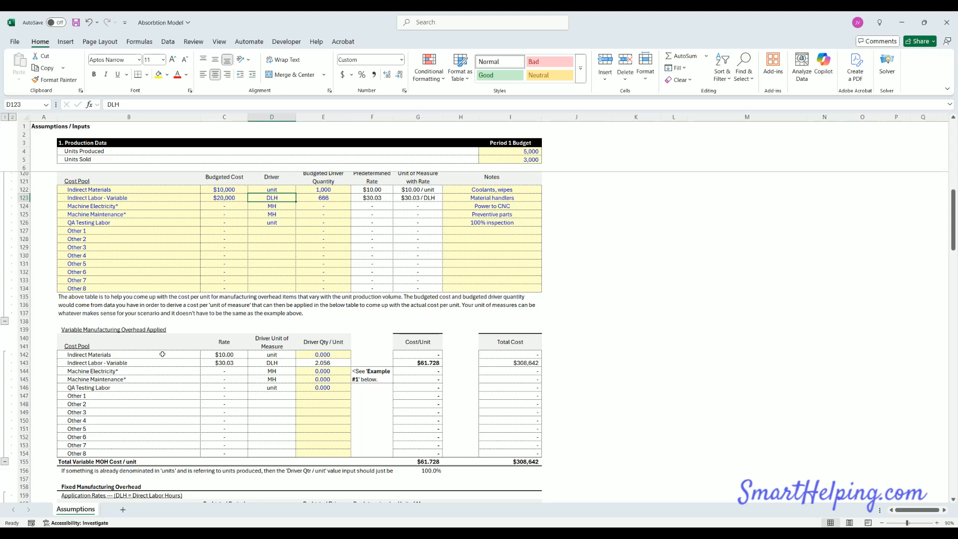
scroll(171, 391, "up", 4)
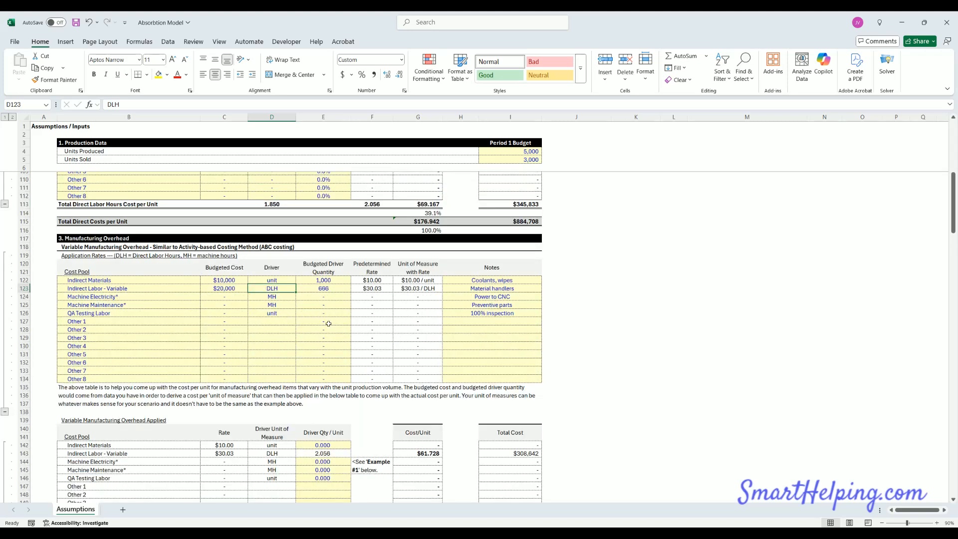
left_click(228, 288)
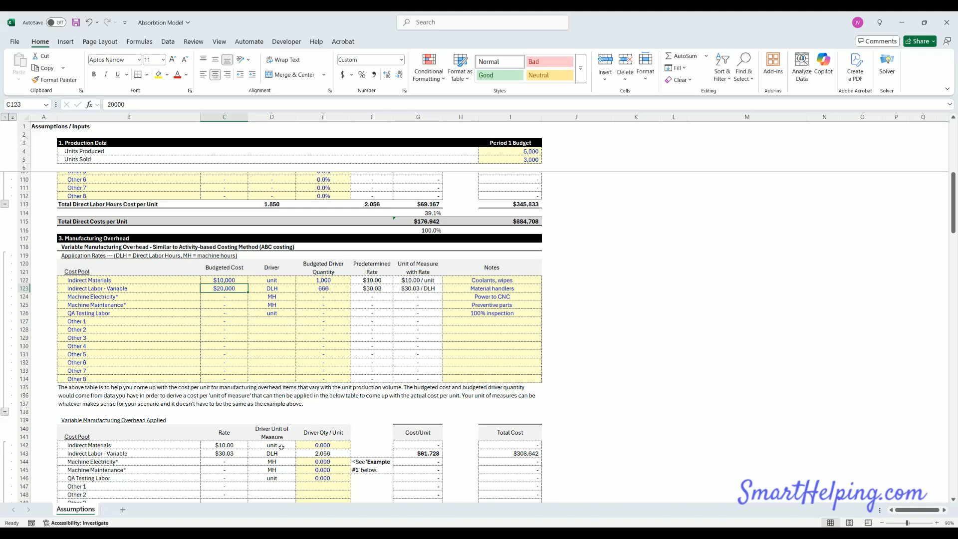
Step: Review the Indirect Materials line in the Variable Manufacturing Overhead Applied table and the Machine Electricity and Machine Maintenance cost pools
left_click(330, 445)
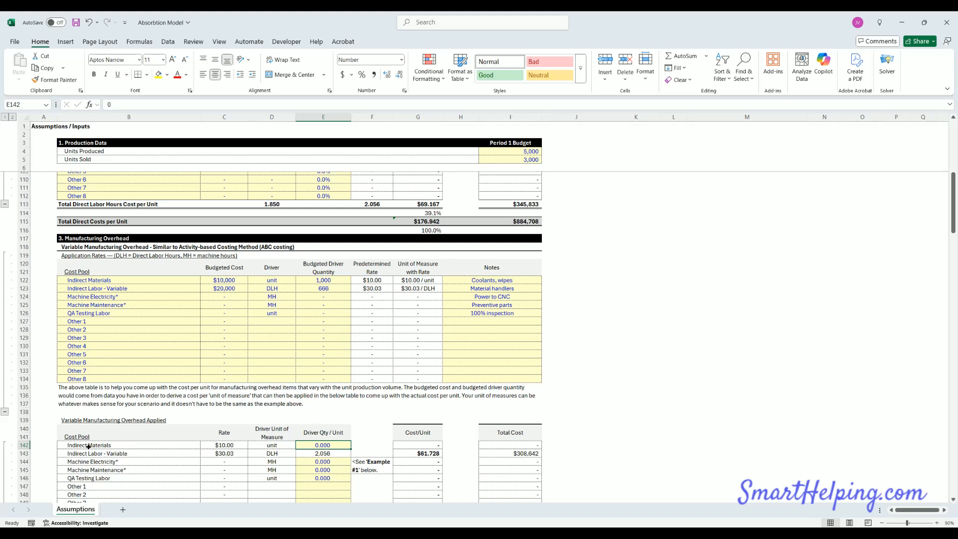
left_click_drag(92, 447, 301, 445)
left_click(222, 297)
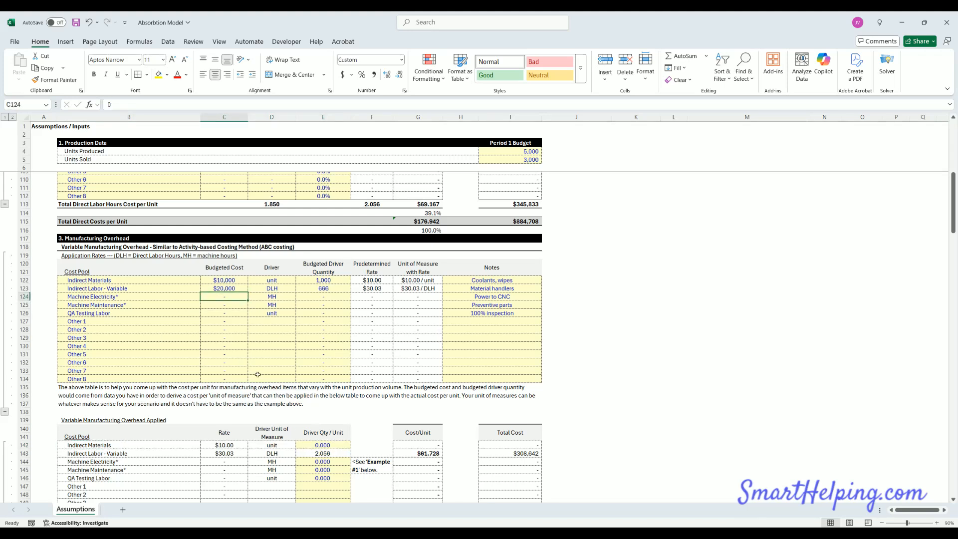
left_click(225, 304)
left_click(224, 296)
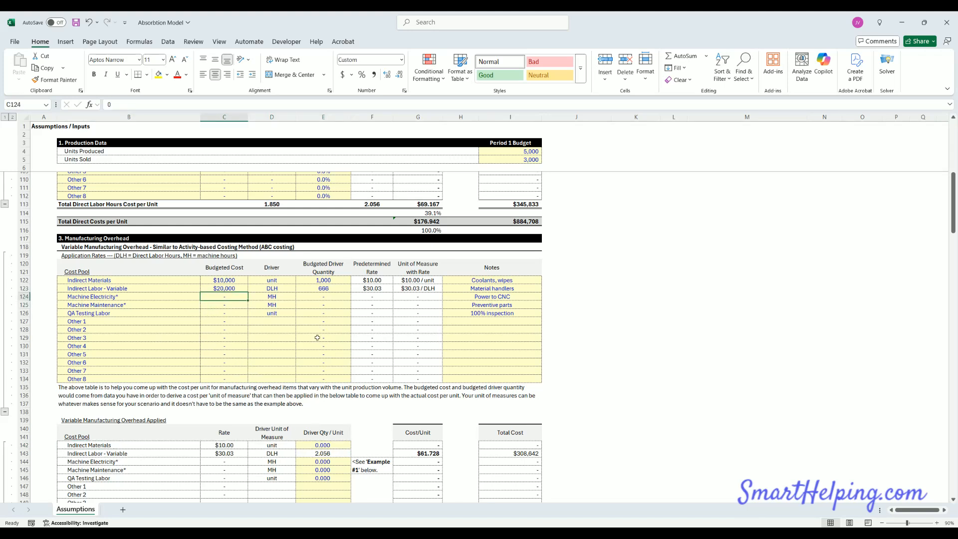
left_click(127, 297)
left_click(130, 304)
left_click(132, 297)
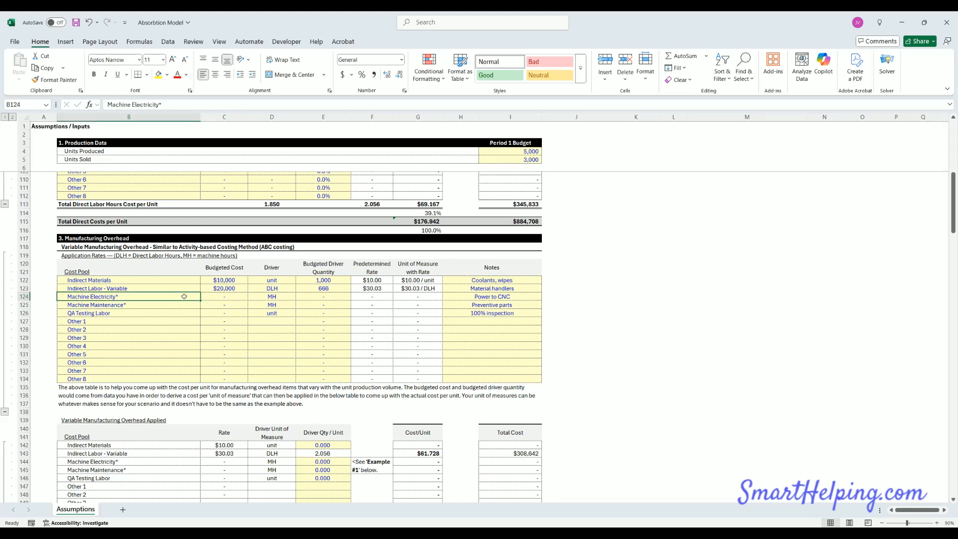
Step: Set the Budgeted Cost to 5000 for Machine Electricity and 2500 for Machine Maintenance
left_click(228, 298)
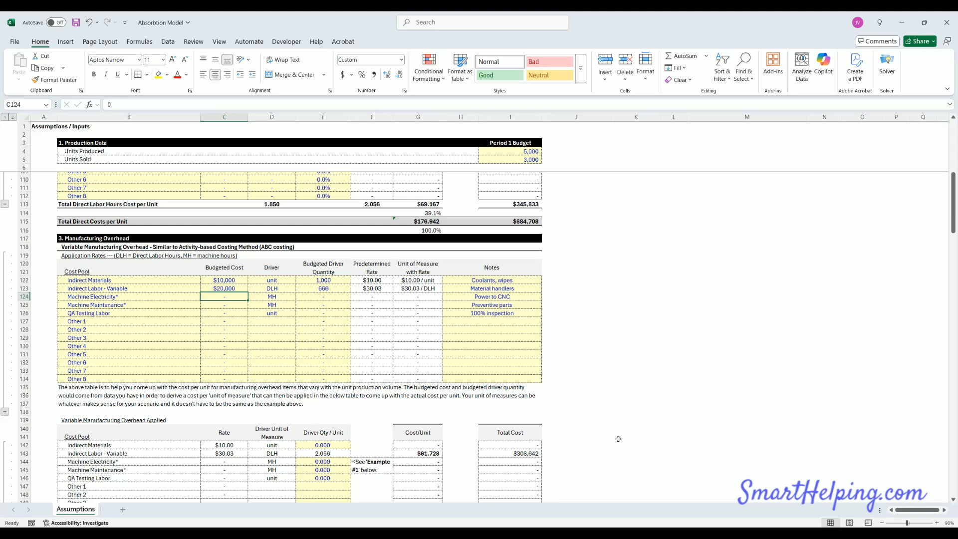
type("500")
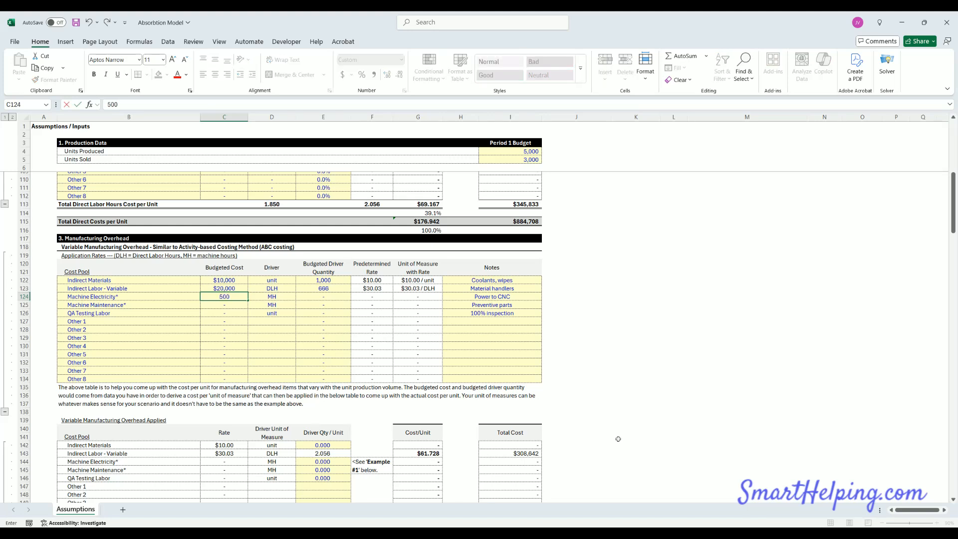
type("0")
key("Return")
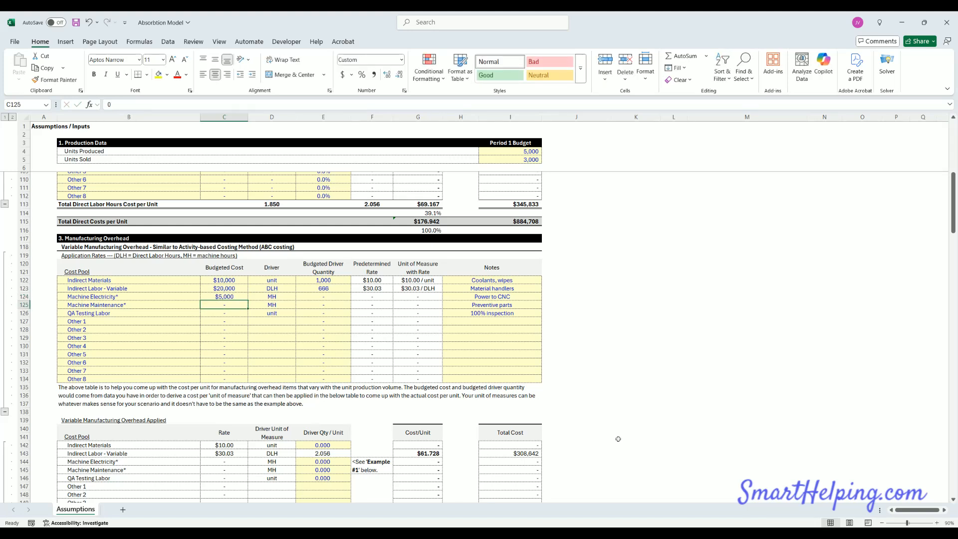
type("2500")
key("Return")
Step: Set the Budgeted Driver Quantity to 800 for Machine Electricity and 1500 for Machine Maintenance
key("Up")
key("Up")
key("Right")
key("Right")
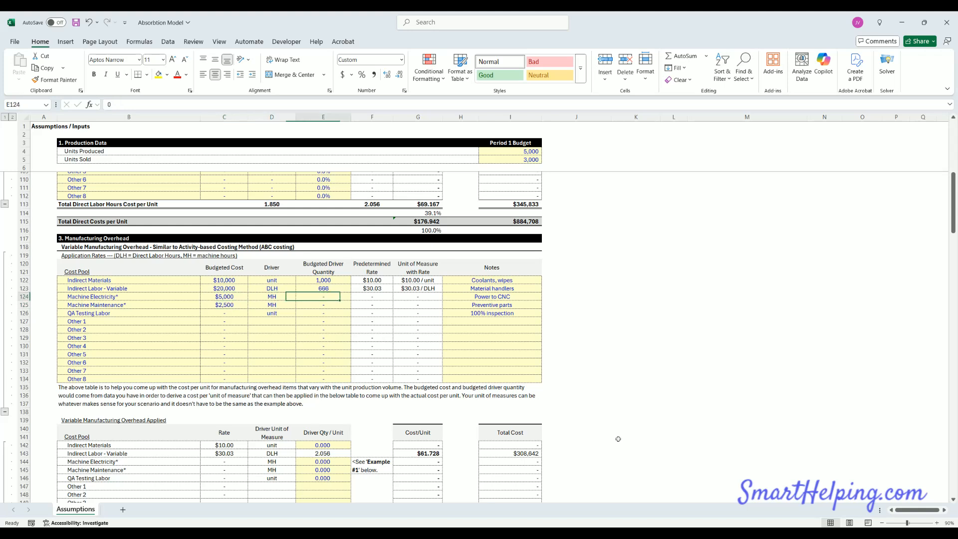
key("Left")
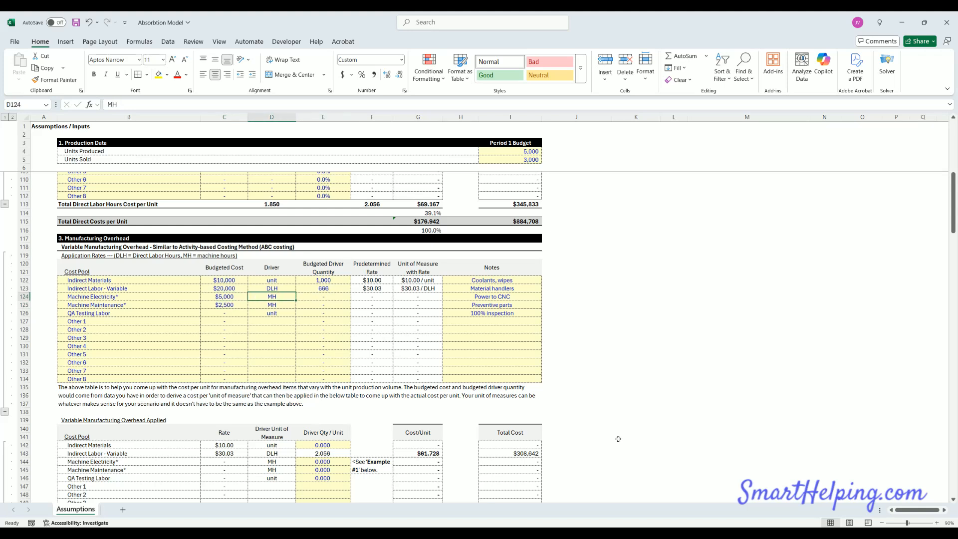
key("Right")
key("Left")
key("Left")
key("Right")
key("Left")
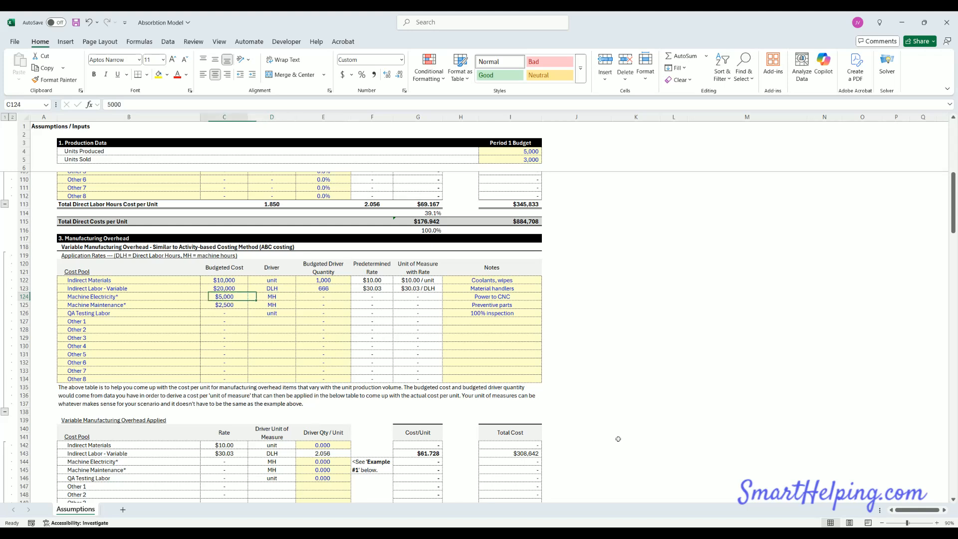
key("Right")
key("Right")
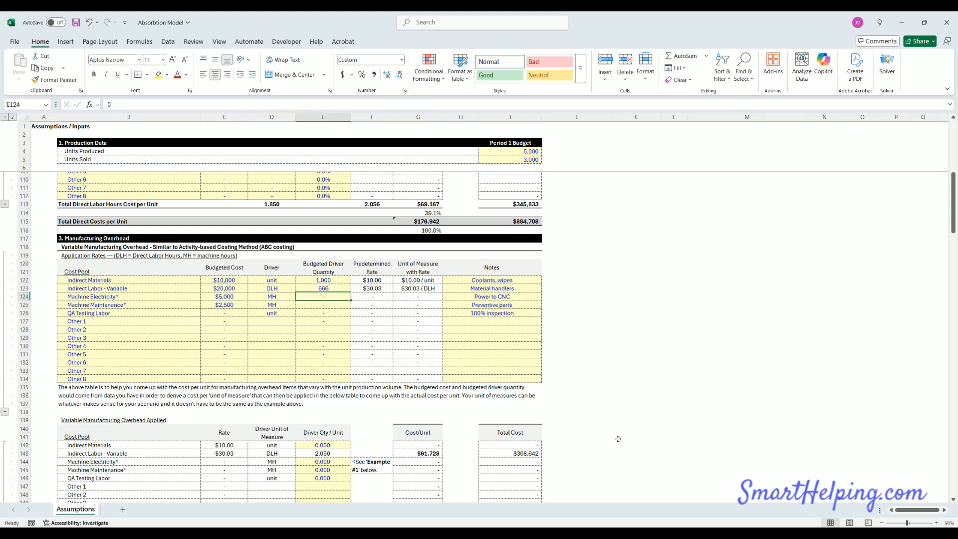
key("Left")
key("Left")
key("Right")
key("Right")
type("800")
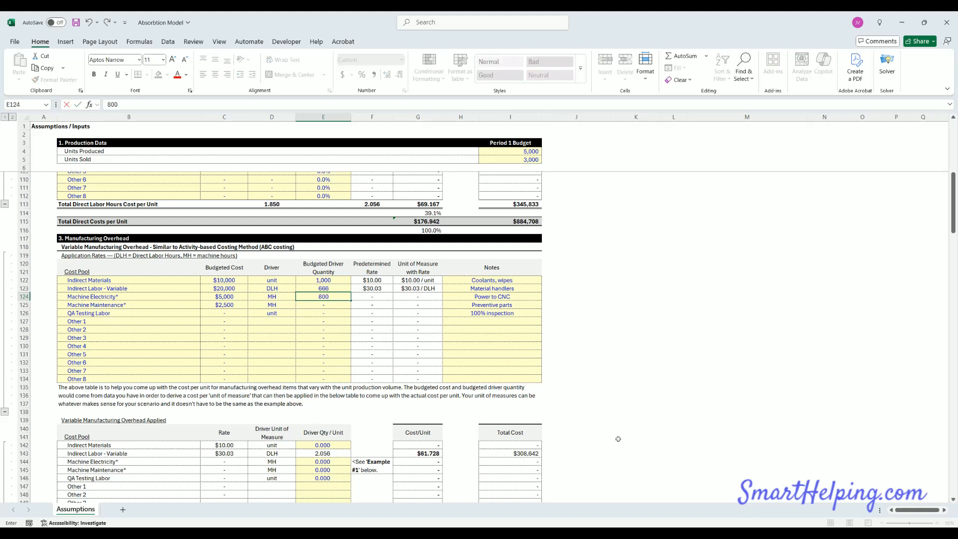
key("Return")
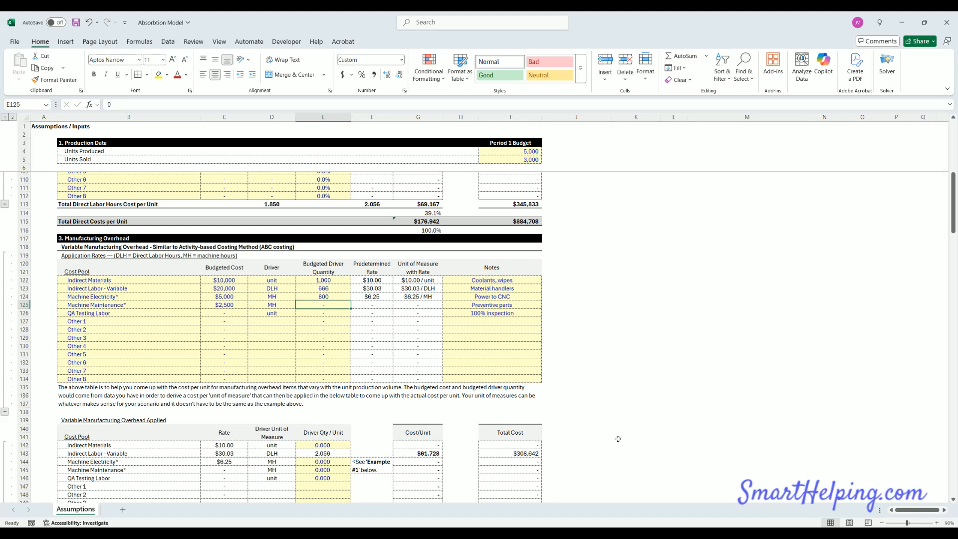
type("1500")
key("Return")
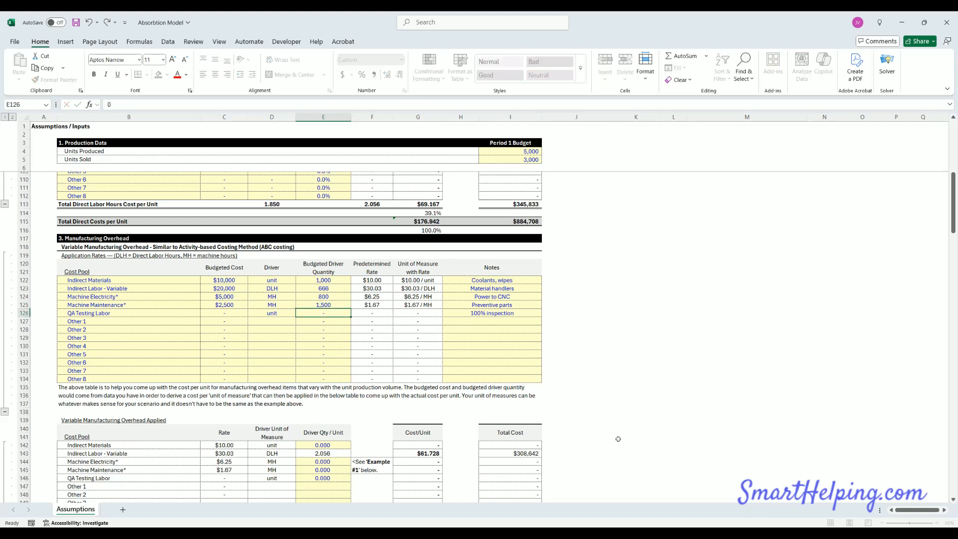
Step: Compare the machine-hour and unit drivers with their Driver Qty / Unit cells in the Variable Manufacturing Overhead Applied table
key("Up")
key("Up")
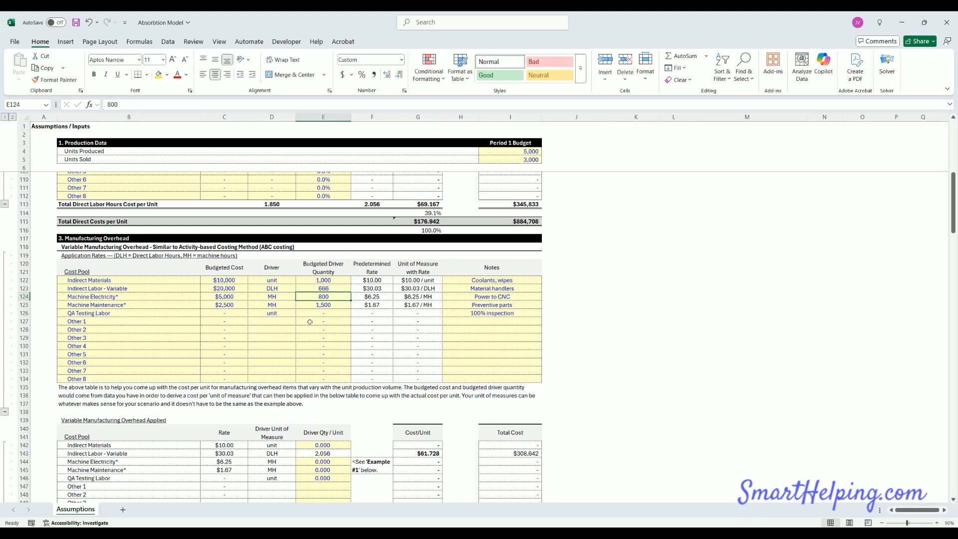
left_click(273, 297)
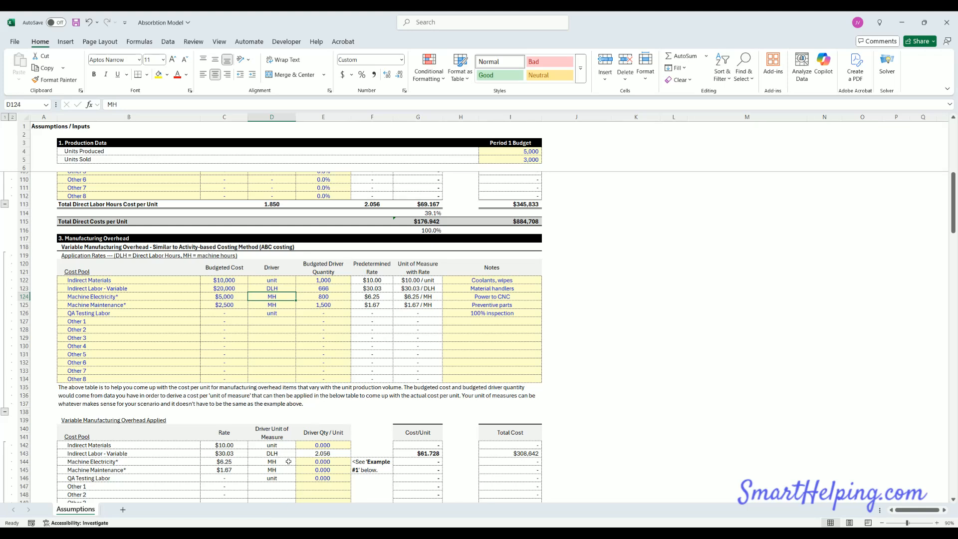
left_click_drag(325, 461, 327, 469)
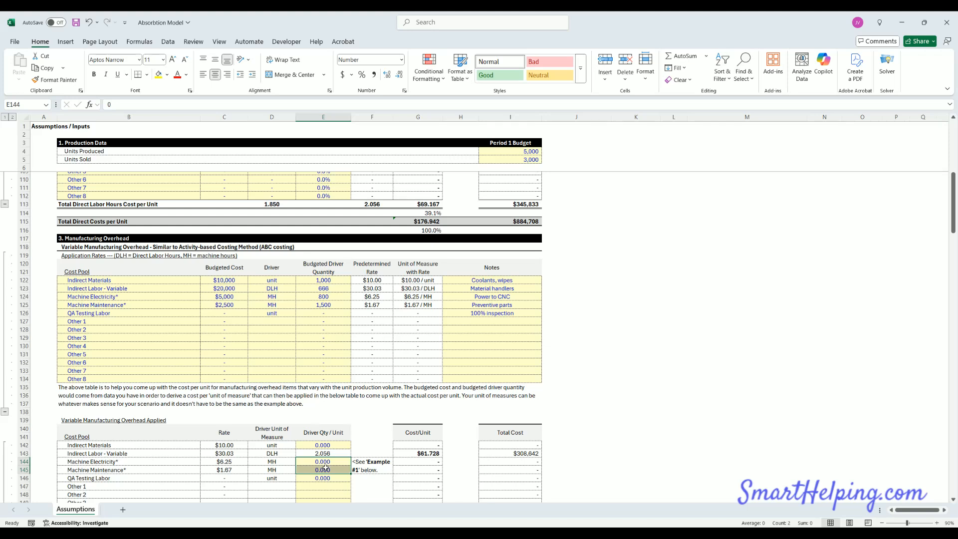
left_click(323, 443)
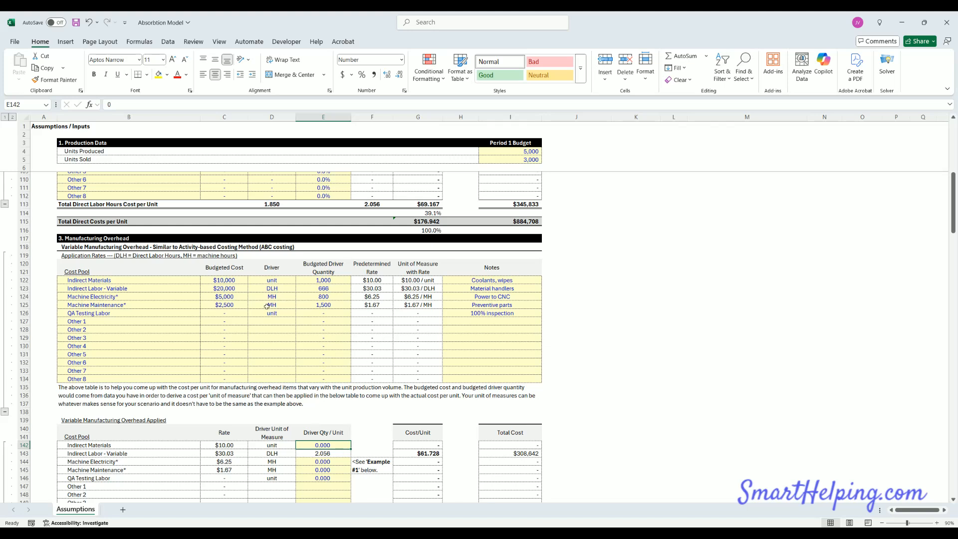
left_click(226, 313)
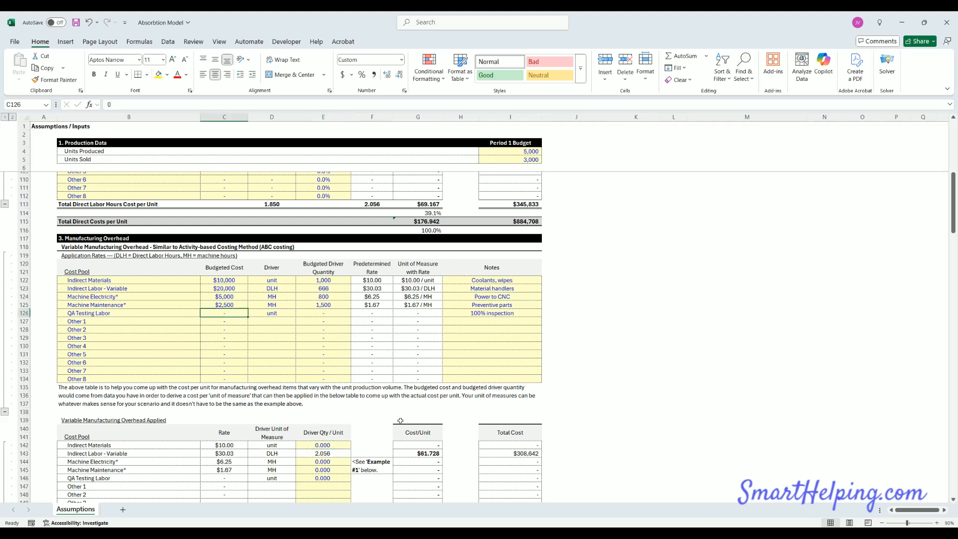
left_click(274, 313)
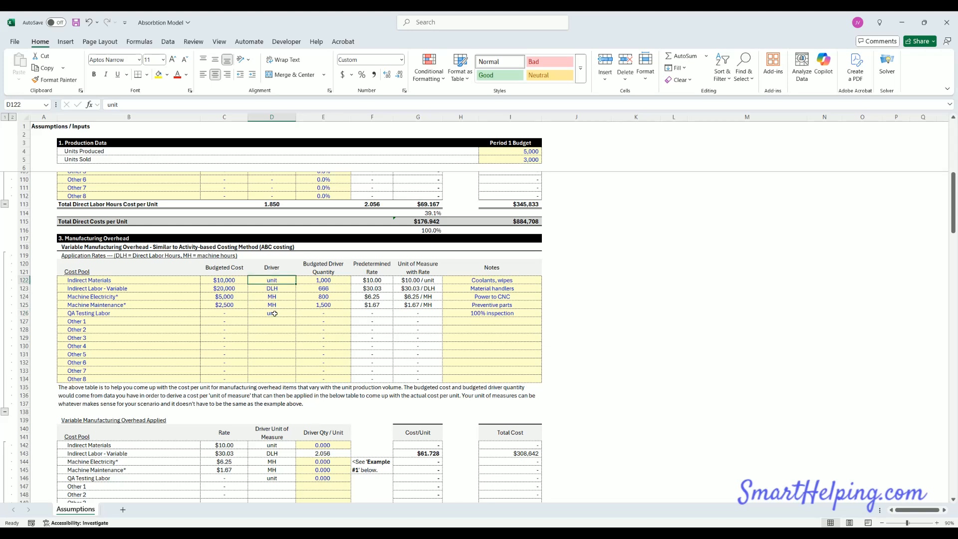
left_click(328, 446)
left_click(325, 478)
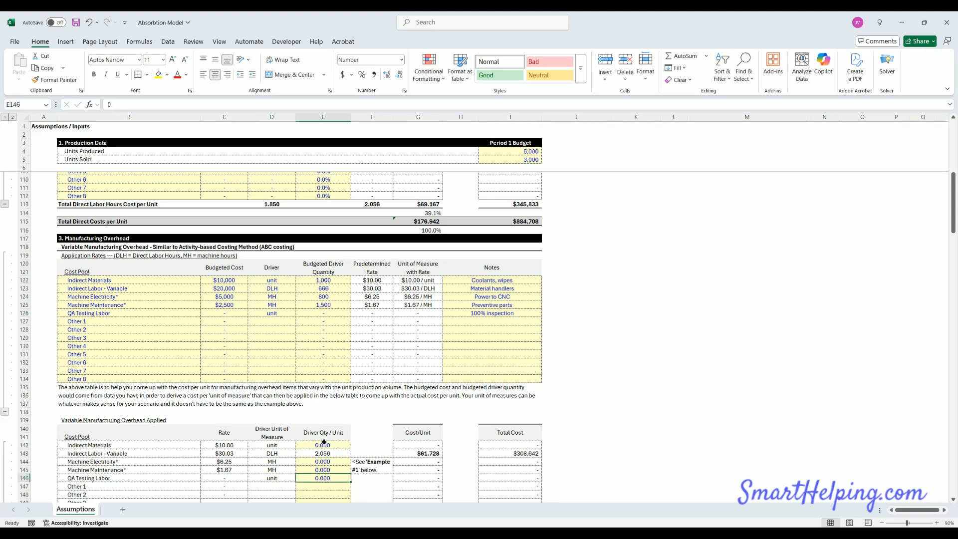
left_click(325, 444)
Step: Set QA Testing Labor's Budgeted Cost to 10000 and its Budgeted Driver Quantity to 20000
left_click(227, 310)
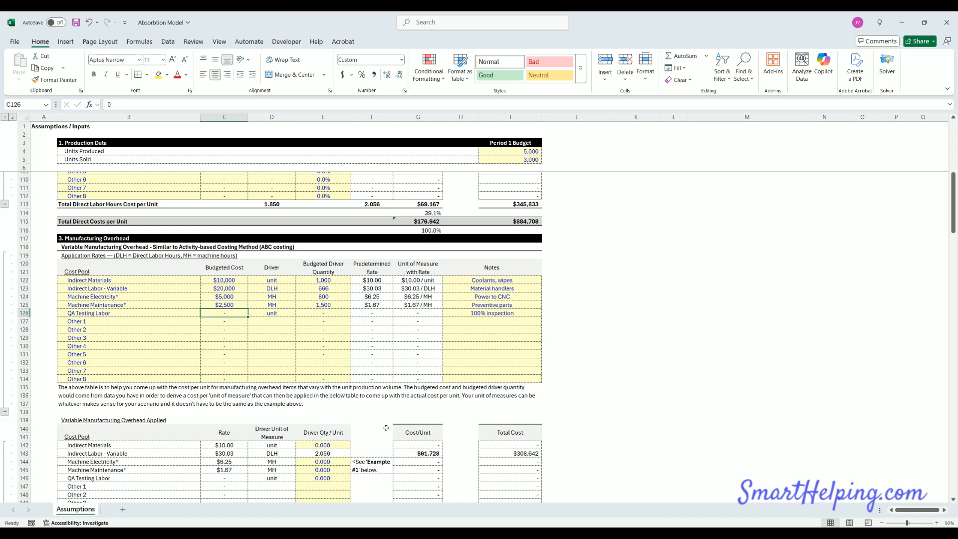
type("10000")
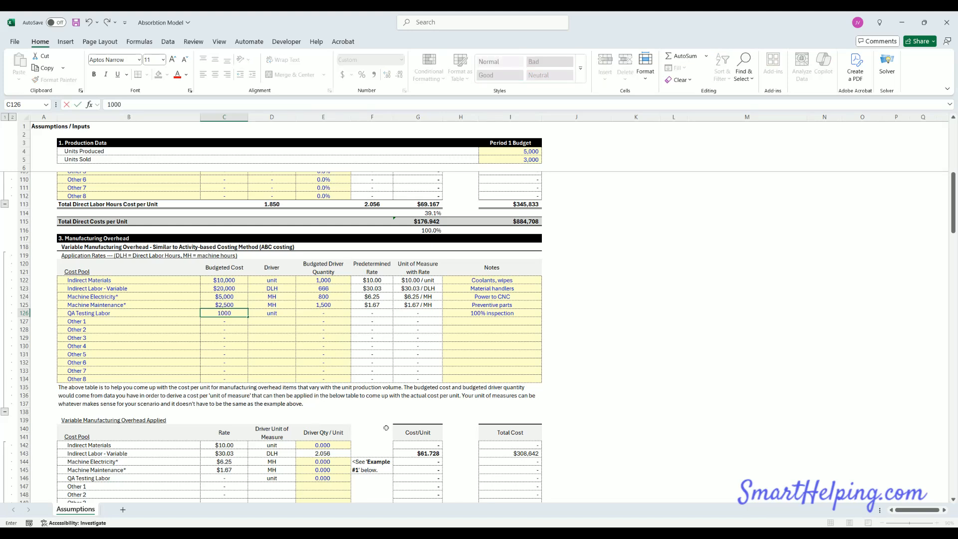
key("Return")
key("Up")
key("Right")
key("Right")
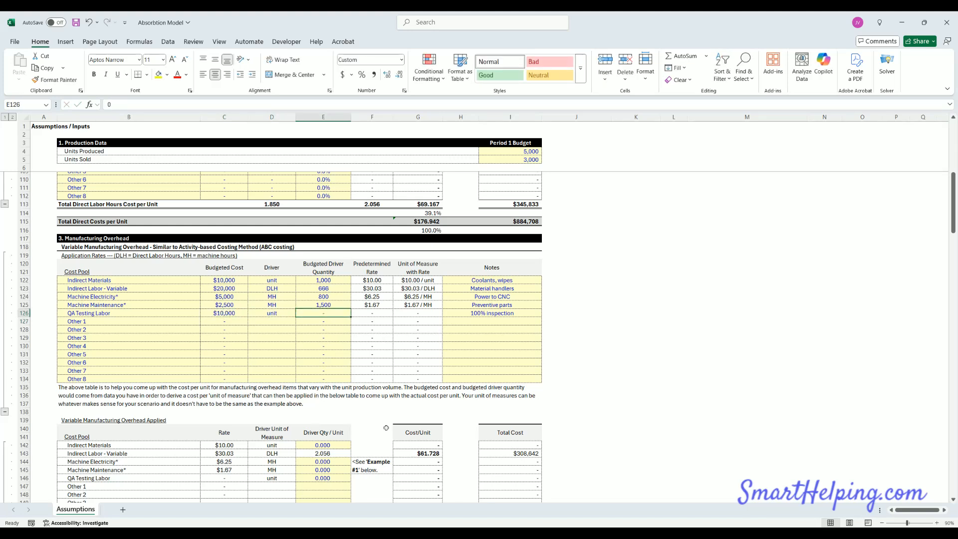
type("20000")
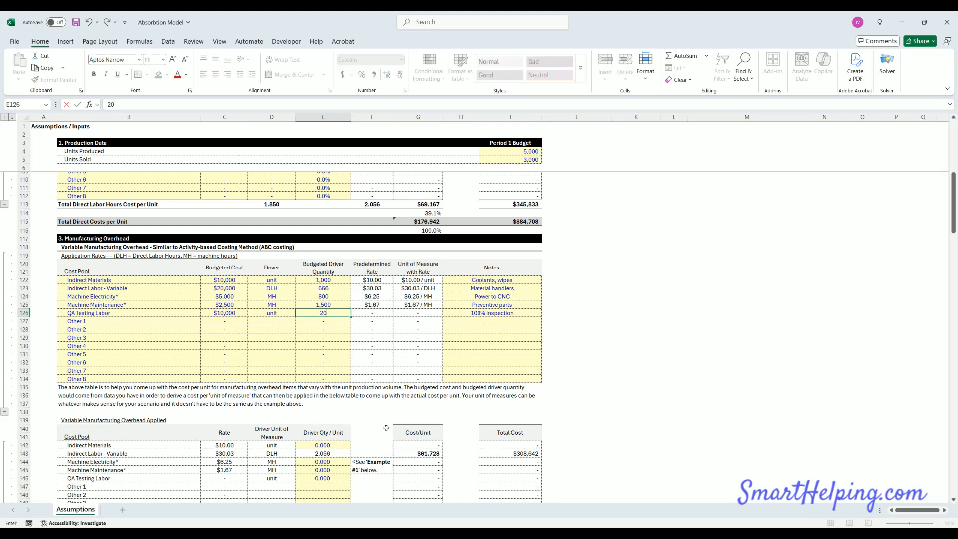
key("Return")
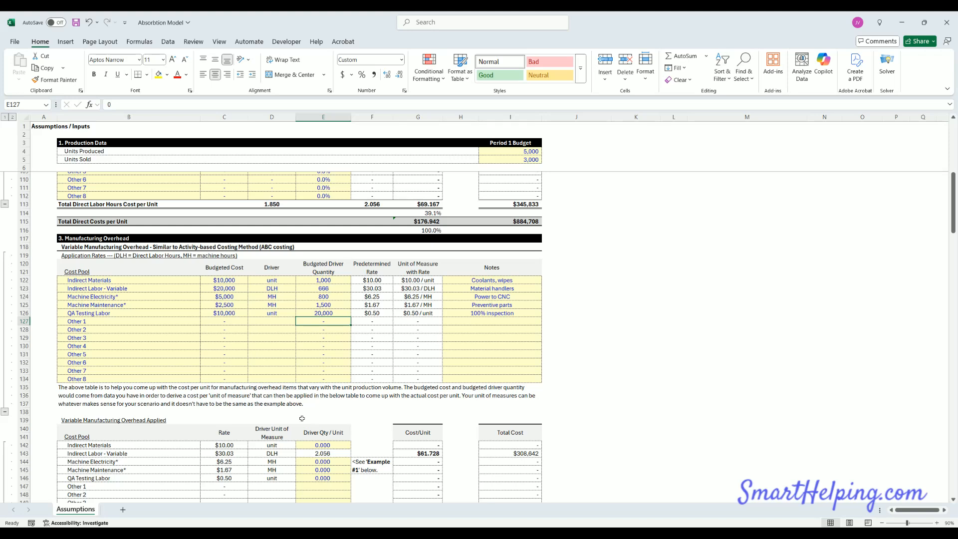
Step: Set the Driver Qty / Unit to 1 for the unit-driven Indirect Materials and QA Testing Labor lines in the applied overhead table
left_click(280, 280)
left_click(279, 312)
left_click(276, 281)
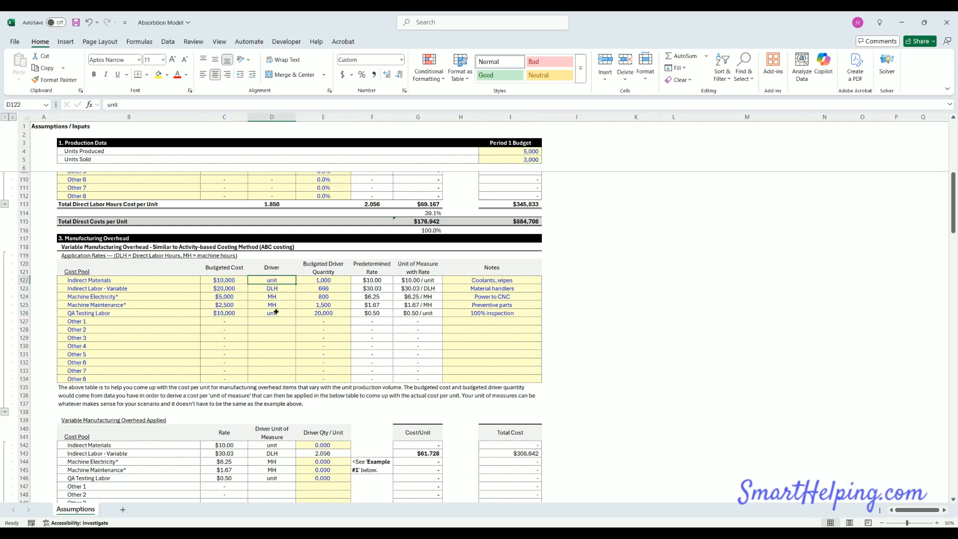
left_click(276, 312)
left_click(286, 280)
left_click(322, 445)
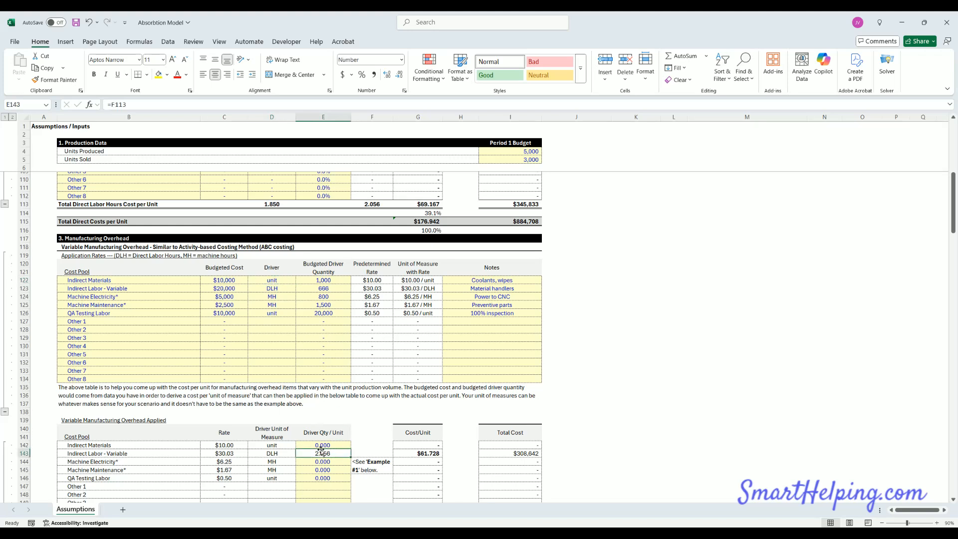
type("1")
key("Return")
left_click(324, 444)
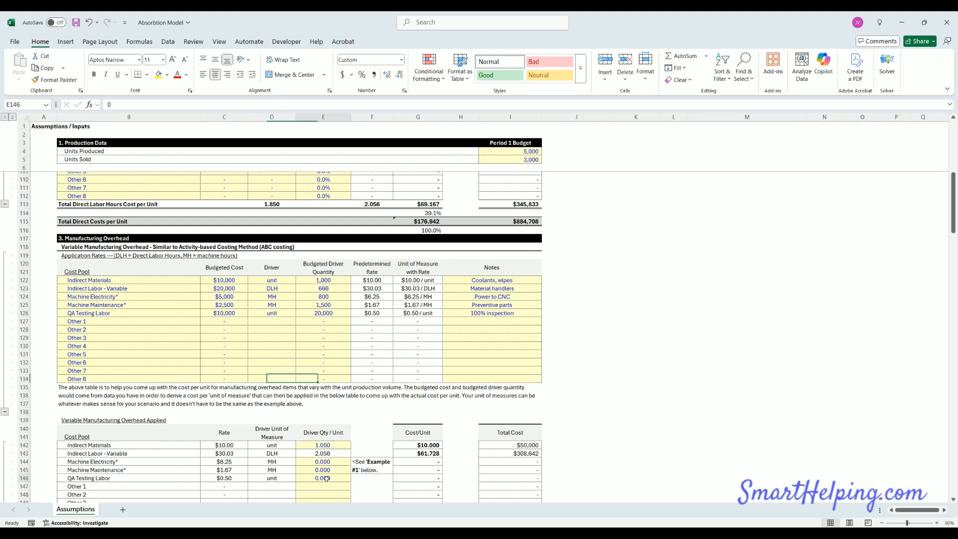
left_click(326, 478)
type("1")
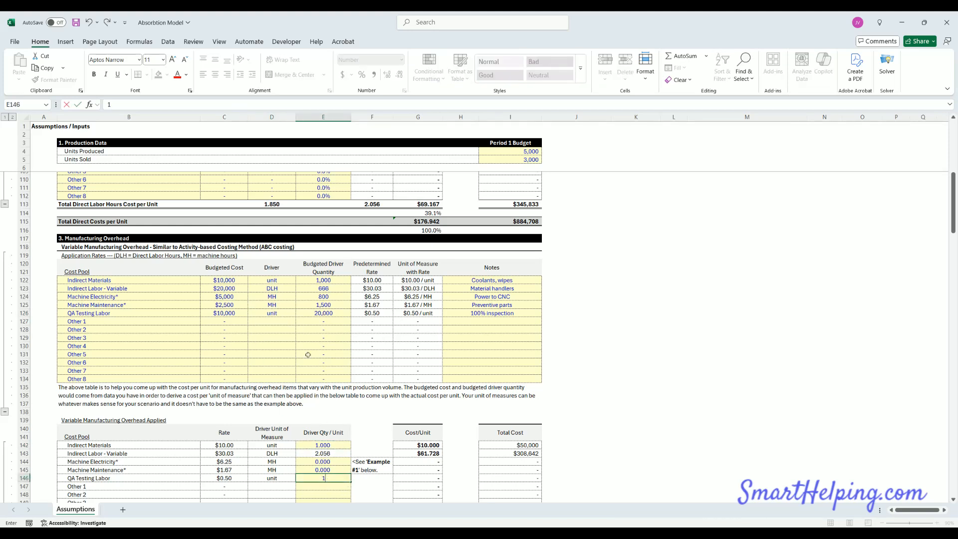
left_click(233, 313)
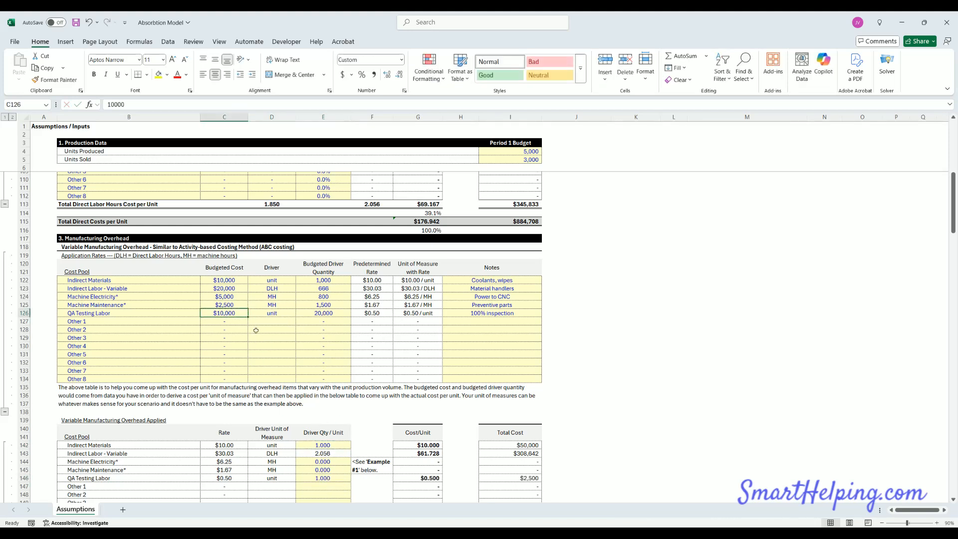
Step: Review QA Testing Labor's budgeted driver quantity and cost, and the Indirect Labor - Variable line in the applied overhead table
left_click(330, 315)
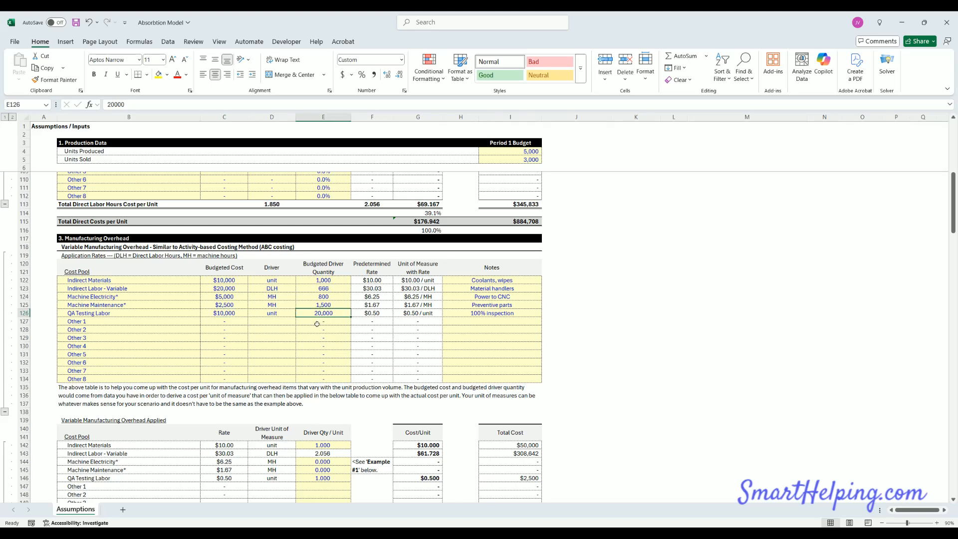
left_click(227, 311)
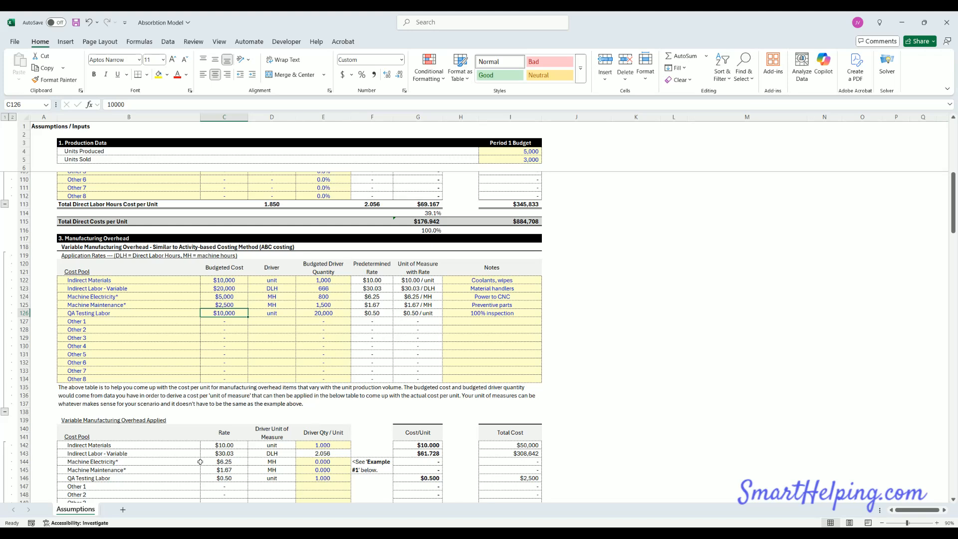
left_click_drag(95, 455, 324, 454)
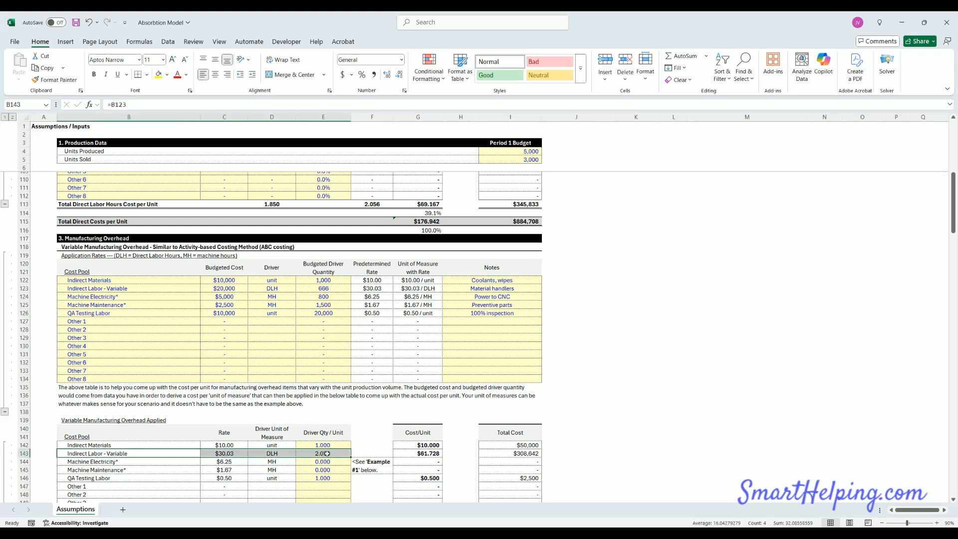
left_click(115, 458)
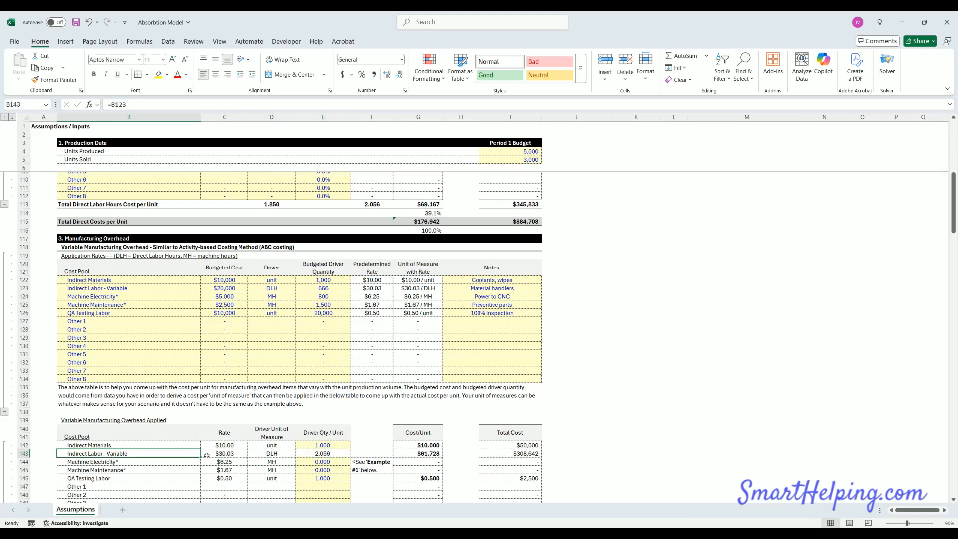
Step: Trace the Driver Qty / Unit of Indirect Labor - Variable back to the total effective time in the direct labor table
left_click(324, 453)
scroll(374, 279, "up", 4)
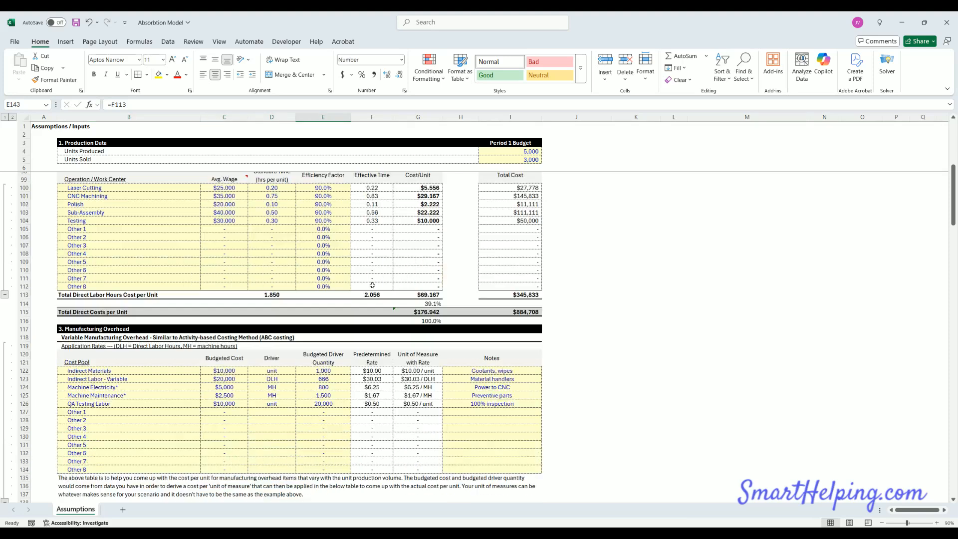
left_click(378, 295)
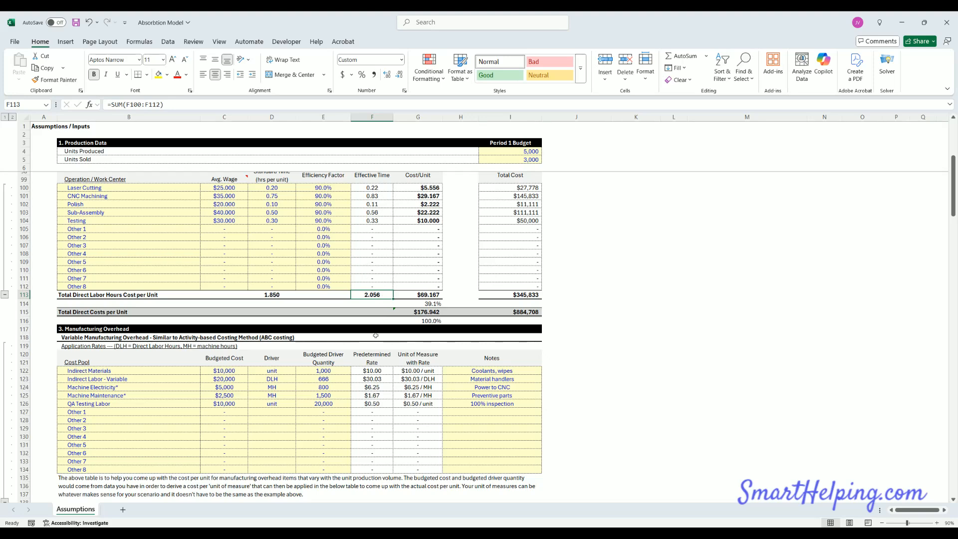
scroll(370, 280, "down", 7)
left_click(329, 362)
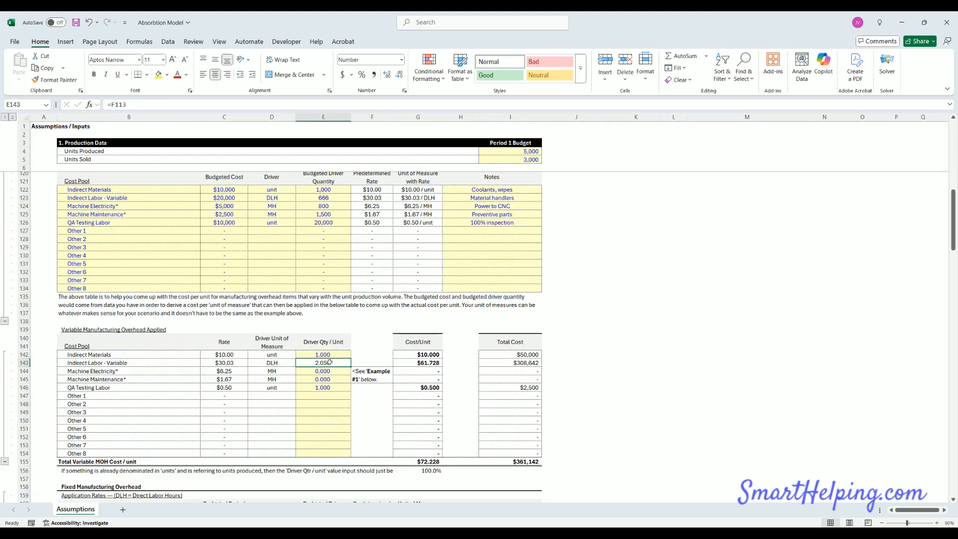
Step: Examine Indirect Labor - Variable's applied rate, cost per unit and total cost against its budgeted cost and driver quantity
left_click(230, 362)
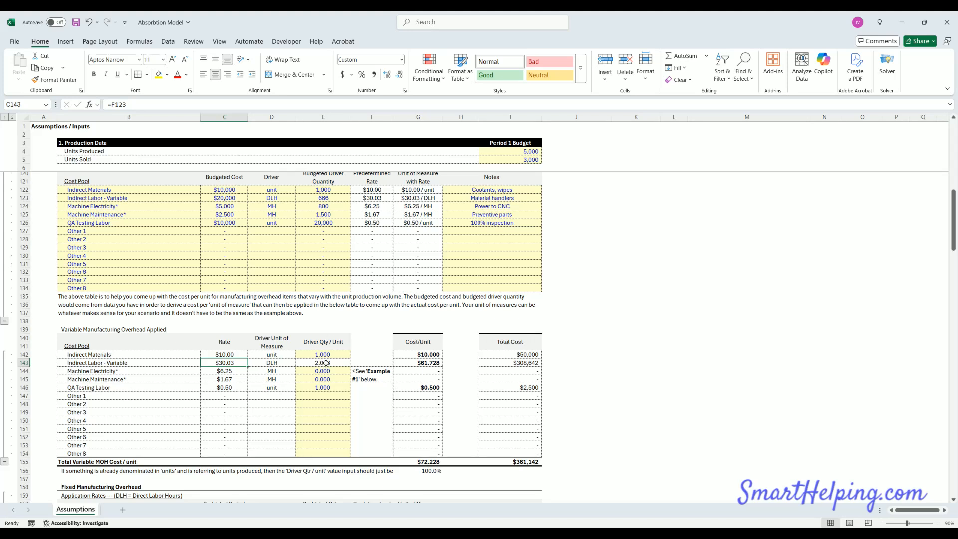
left_click(105, 362)
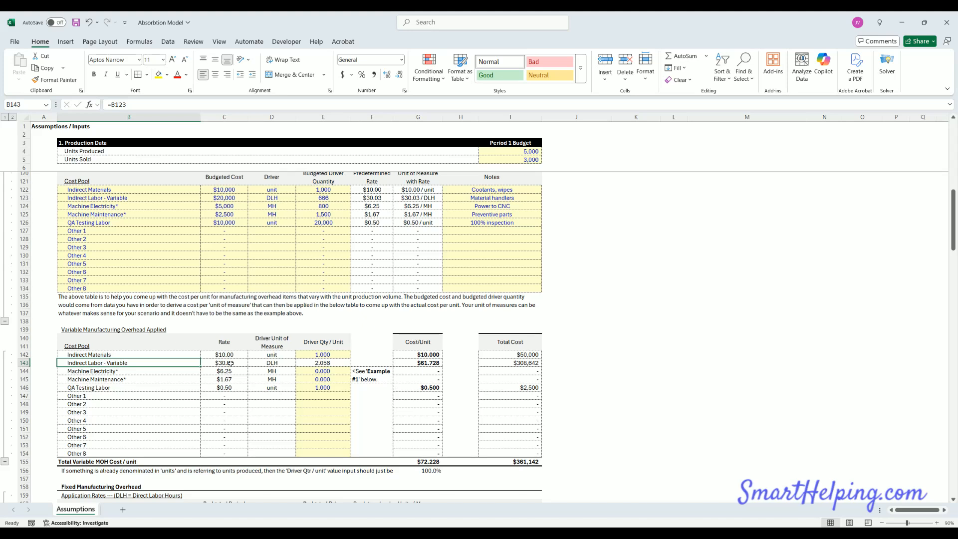
left_click(424, 364)
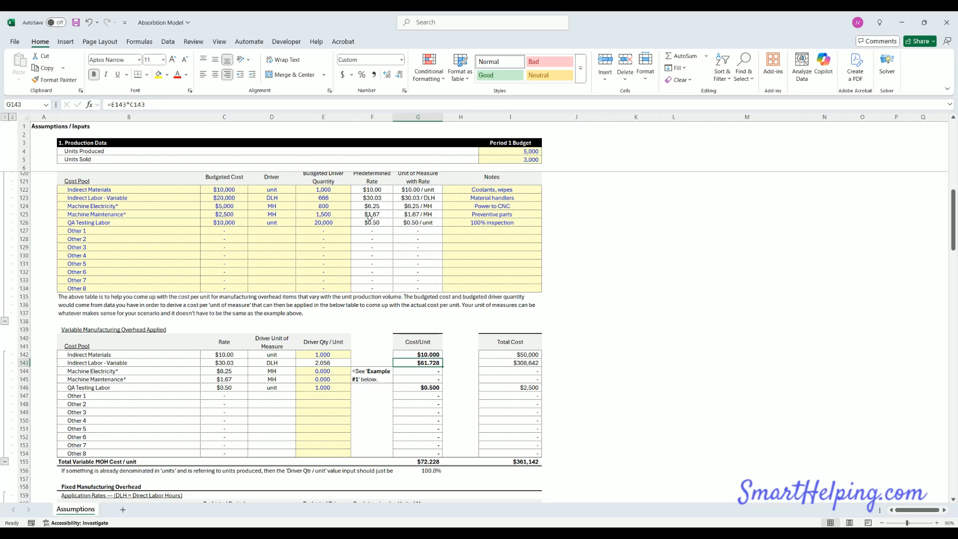
left_click(228, 198)
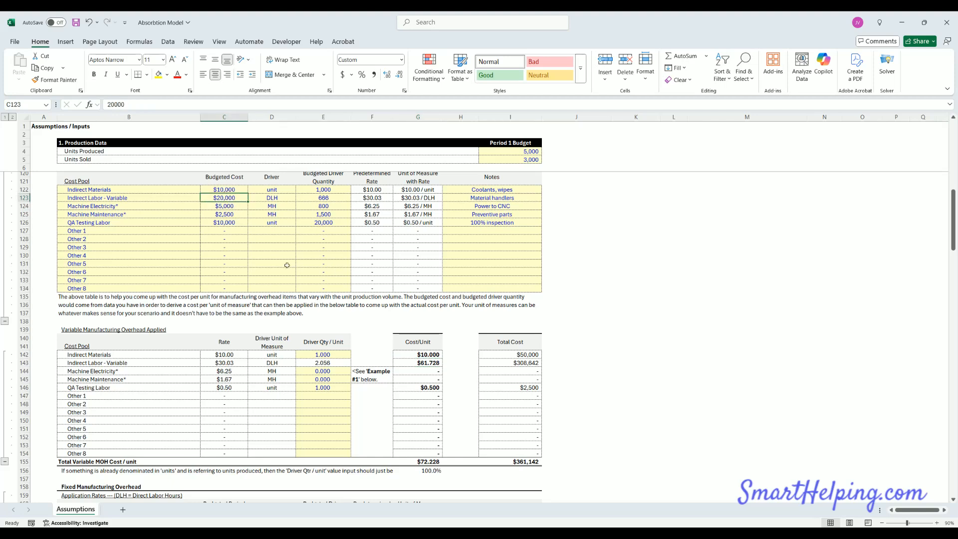
scroll(243, 294, "up", 4)
left_click(324, 289)
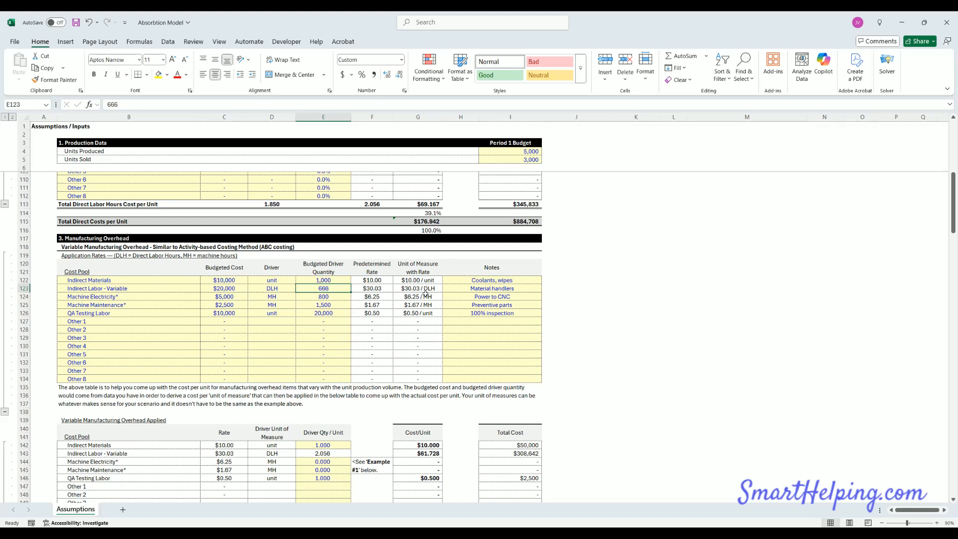
left_click(325, 453)
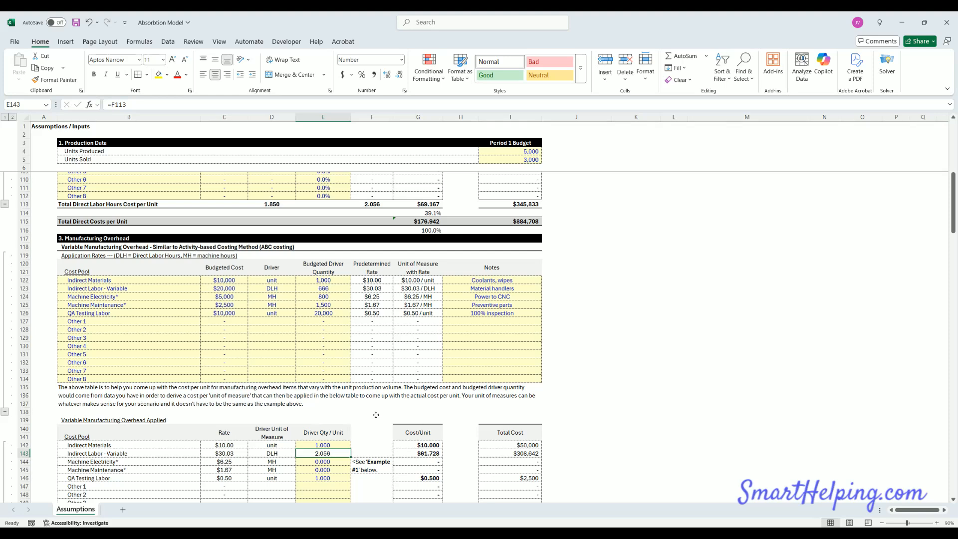
scroll(376, 414, "down", 4)
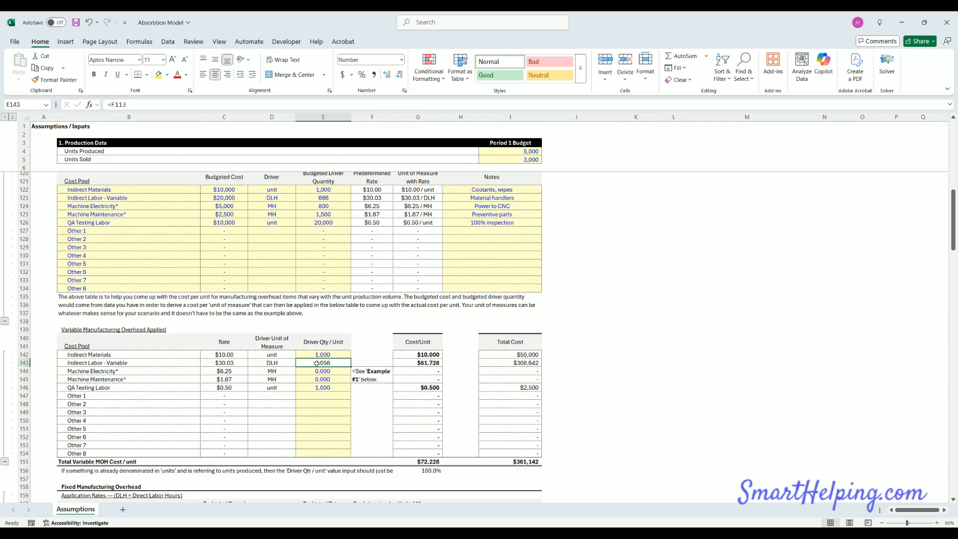
left_click(432, 364)
left_click(530, 363)
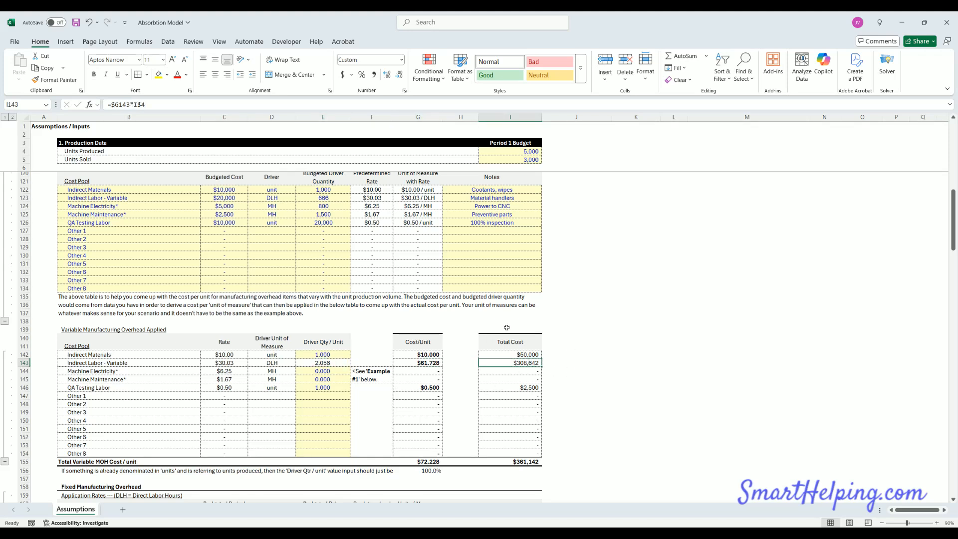
Step: Examine the Machine Electricity and Machine Maintenance lines and their Driver Qty / Unit inputs in the applied overhead table
left_click(323, 370)
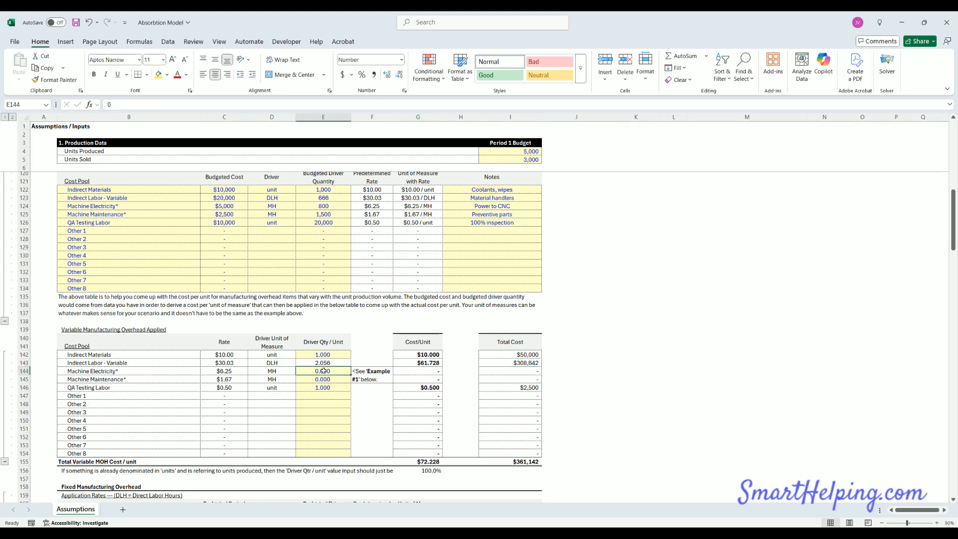
left_click_drag(324, 372, 325, 379)
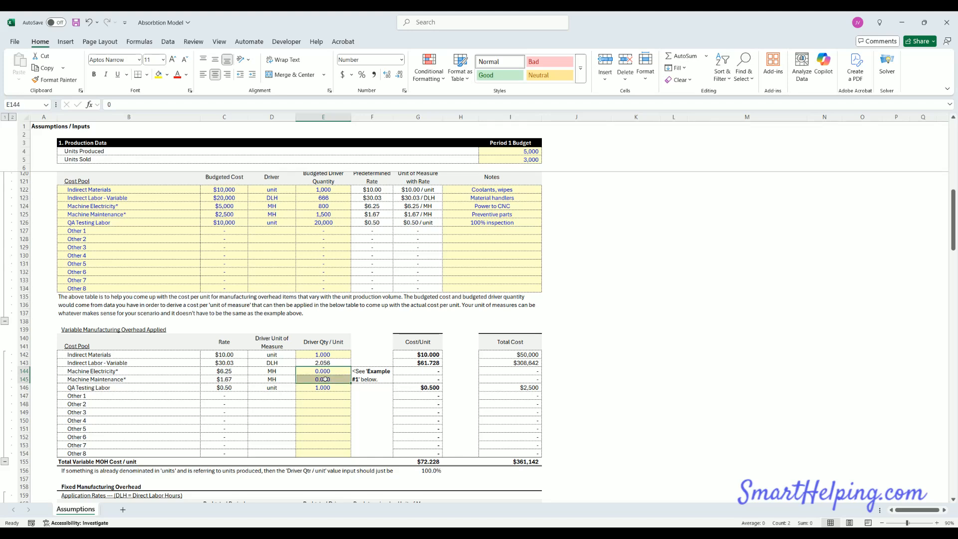
left_click(329, 372)
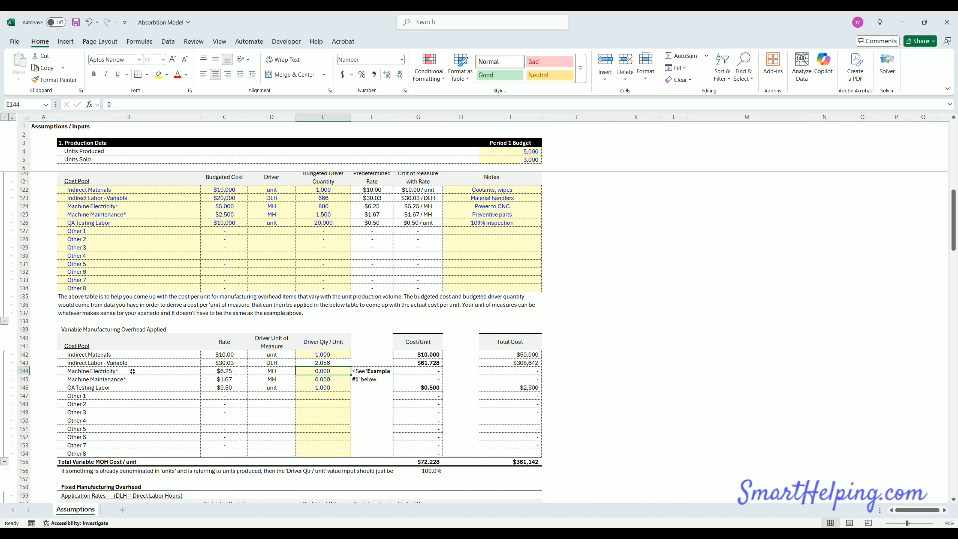
left_click_drag(132, 372, 132, 376)
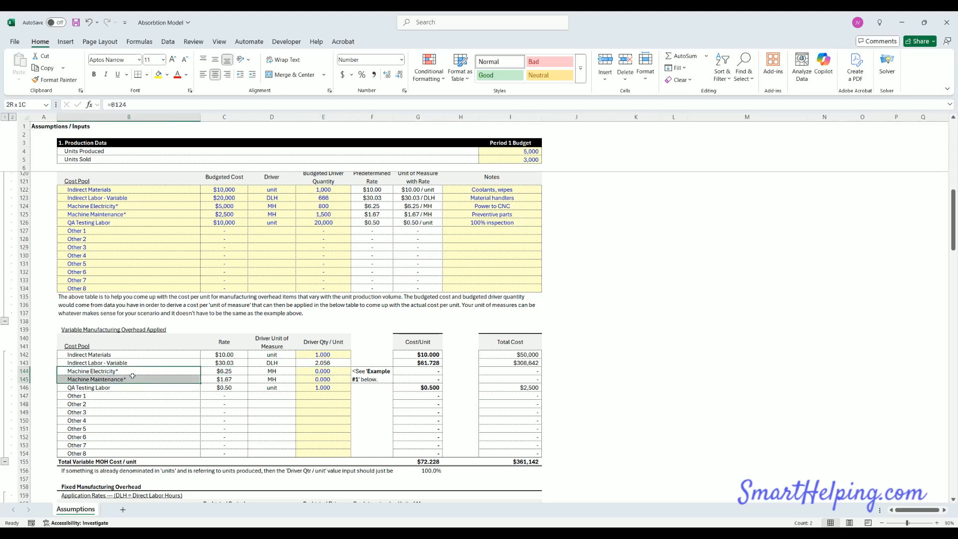
left_click(122, 373)
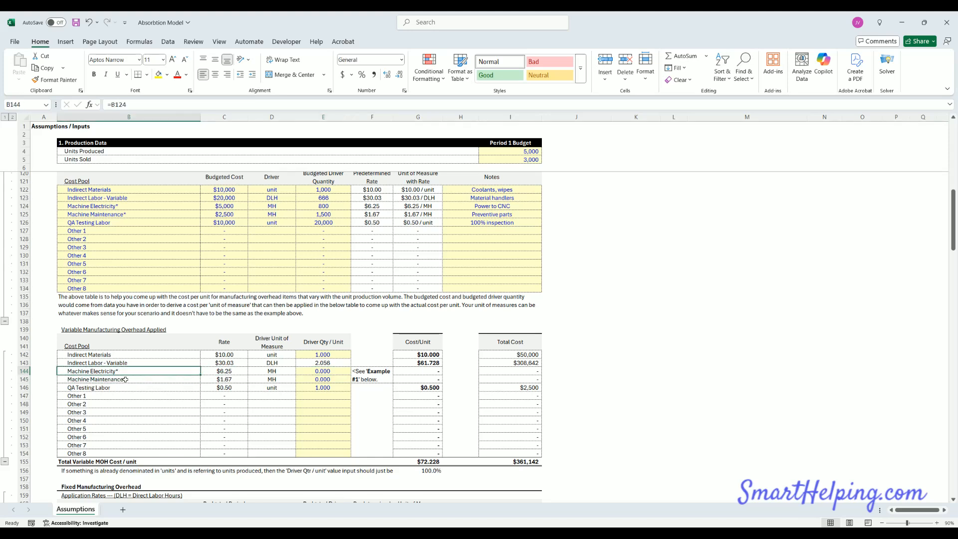
left_click(126, 379)
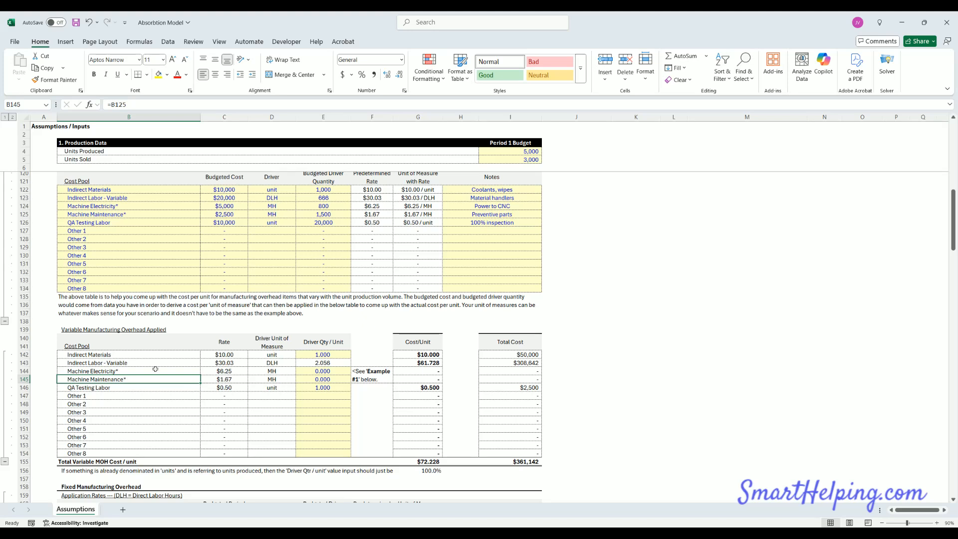
left_click_drag(127, 371, 128, 378)
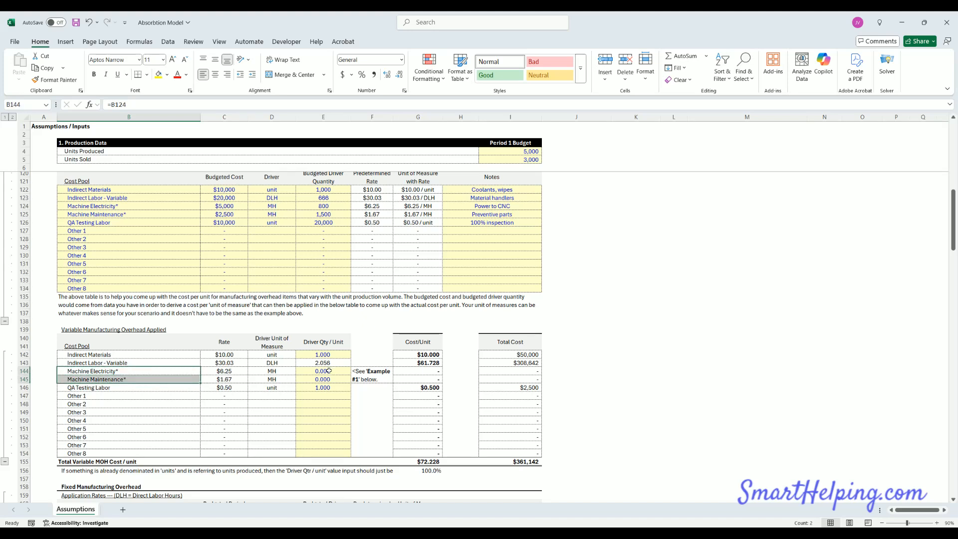
left_click_drag(329, 371, 327, 379)
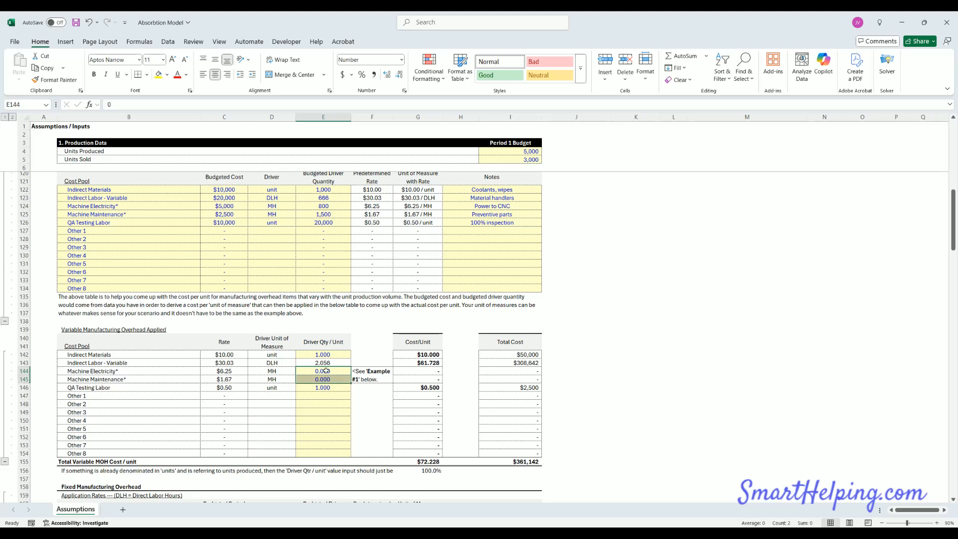
left_click(326, 370)
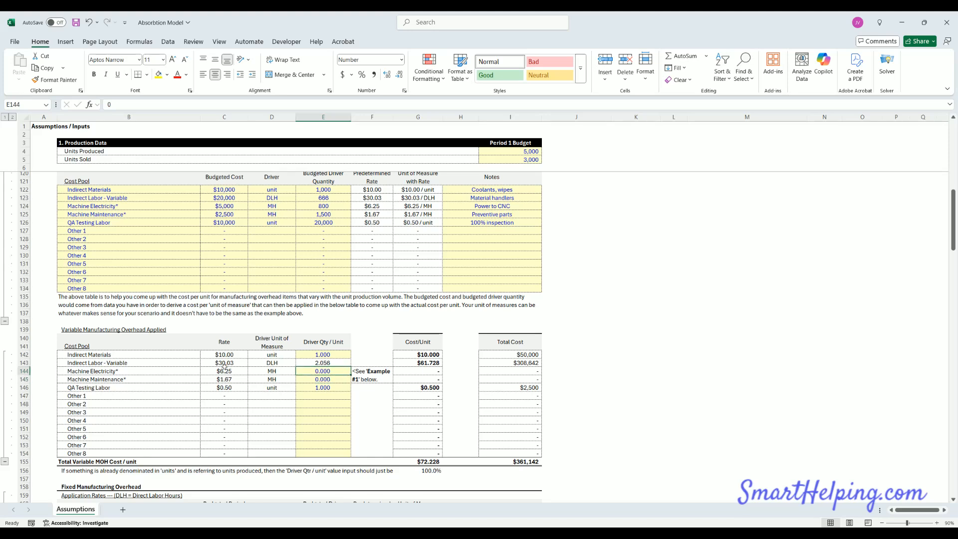
Step: Check the rates of Machine Electricity and Machine Maintenance and the machine-hour driver against their Driver Qty / Unit cells
left_click(235, 371)
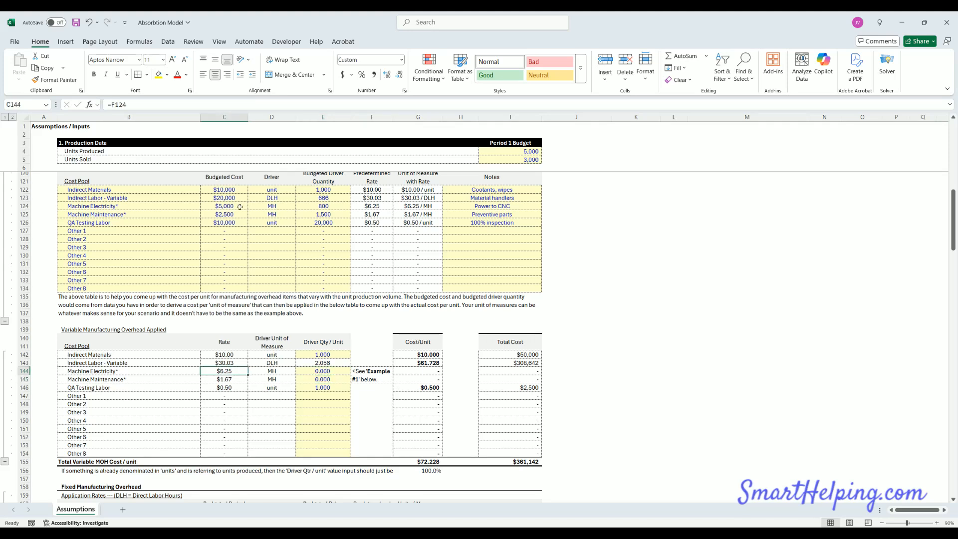
left_click(243, 381)
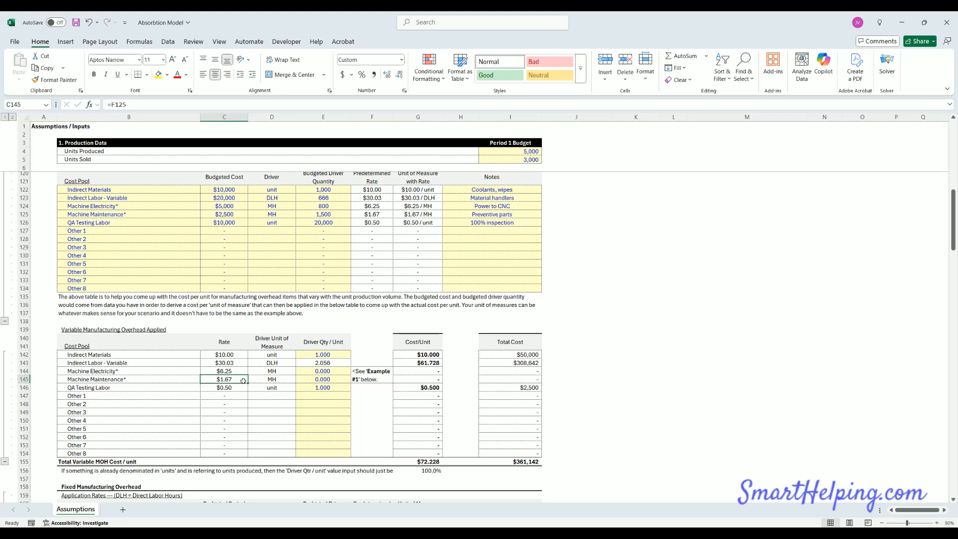
left_click(269, 380)
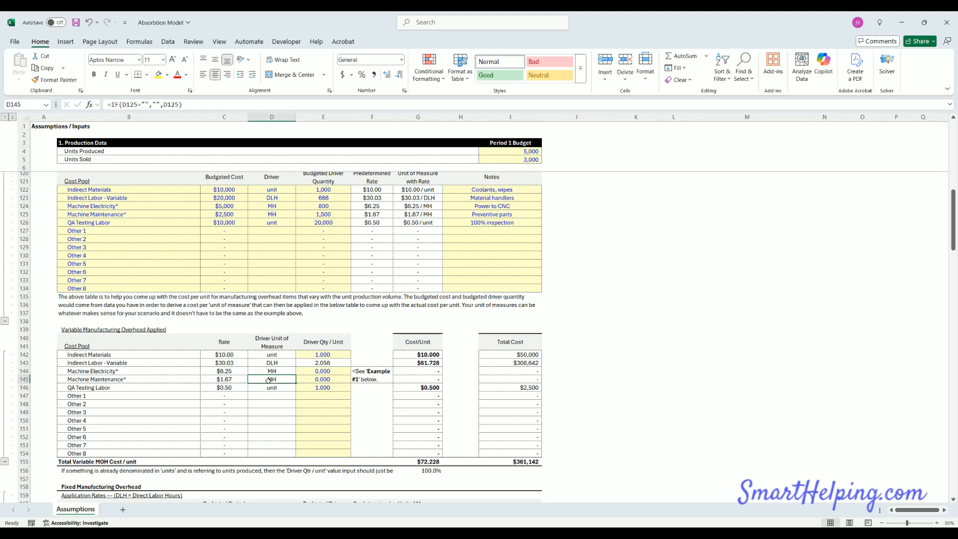
left_click_drag(324, 372, 323, 378)
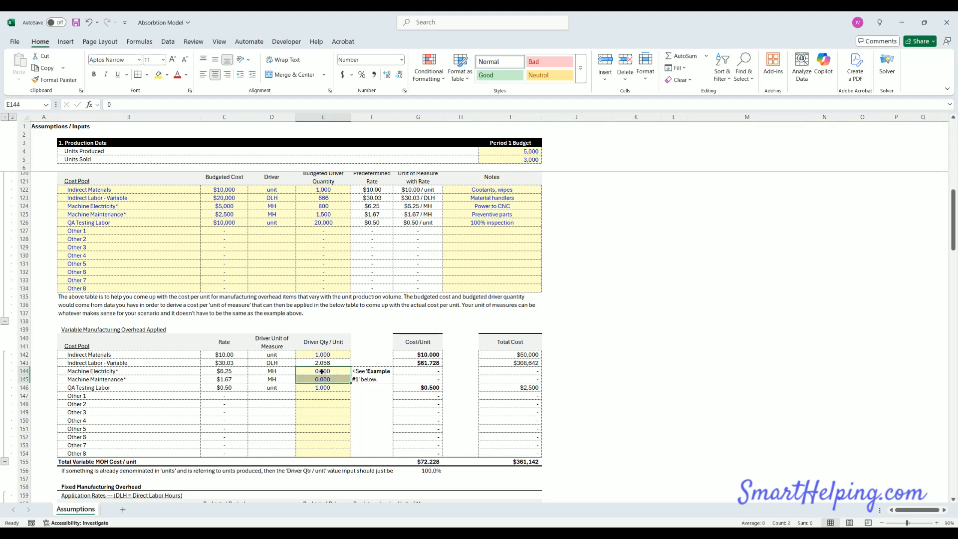
left_click(322, 372)
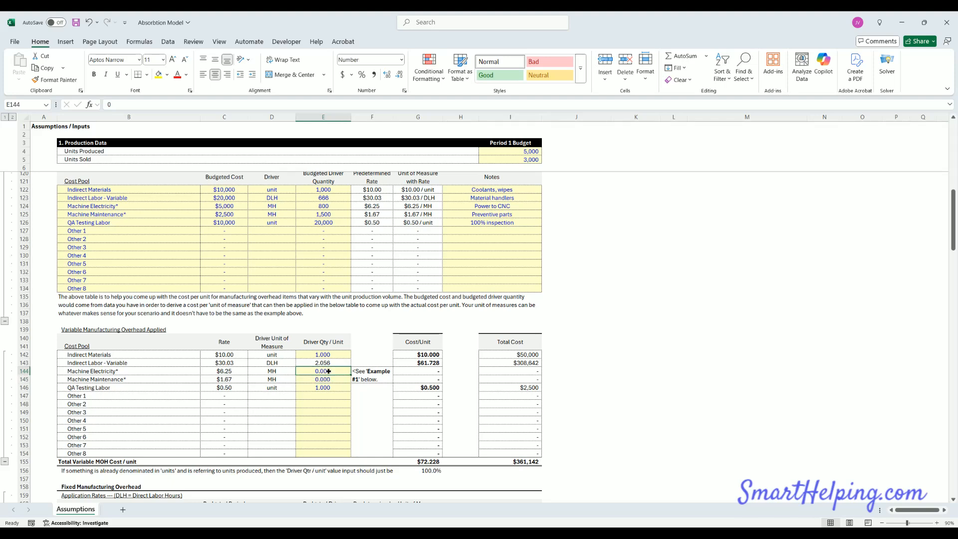
left_click_drag(323, 372, 324, 378)
Step: Find the Example #1 machine-hours routing sheet below the sensitivity table and go through its machines from Laser cutter to Curing oven
scroll(312, 367, "down", 20)
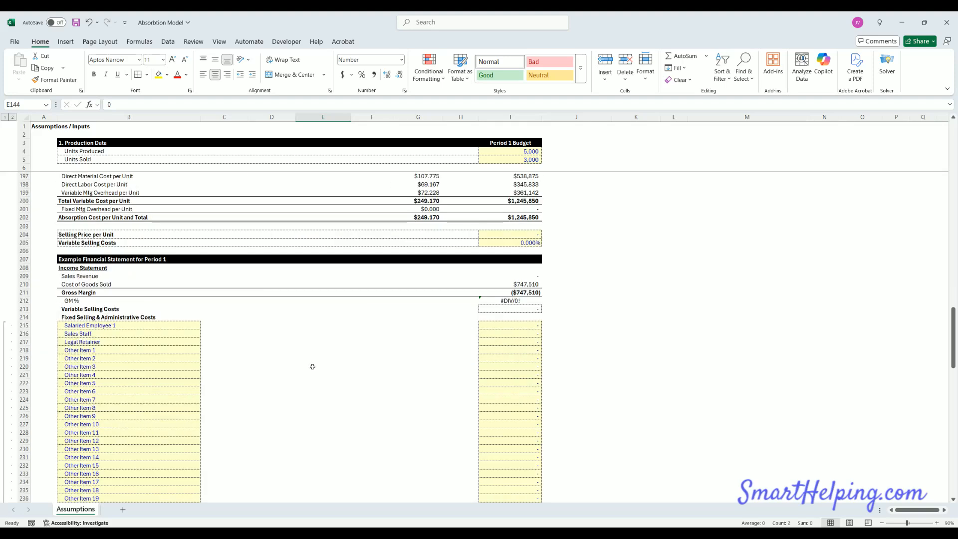
scroll(312, 367, "down", 20)
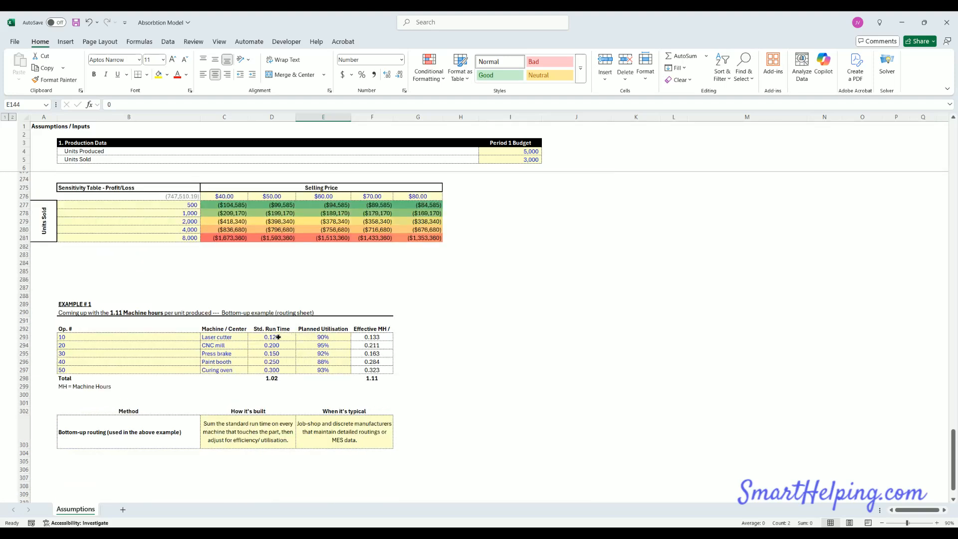
left_click(279, 338)
left_click(222, 338)
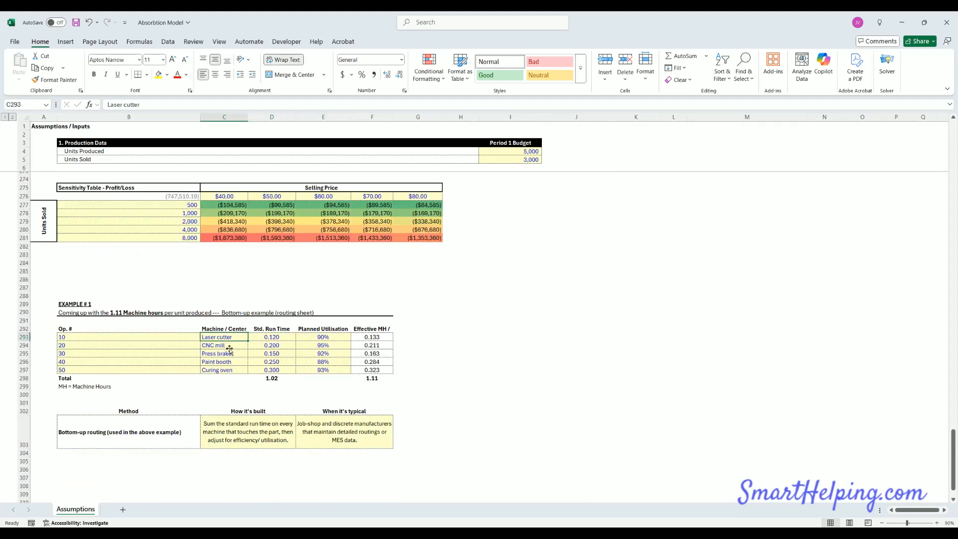
key("Down")
key("Down")
key("Down")
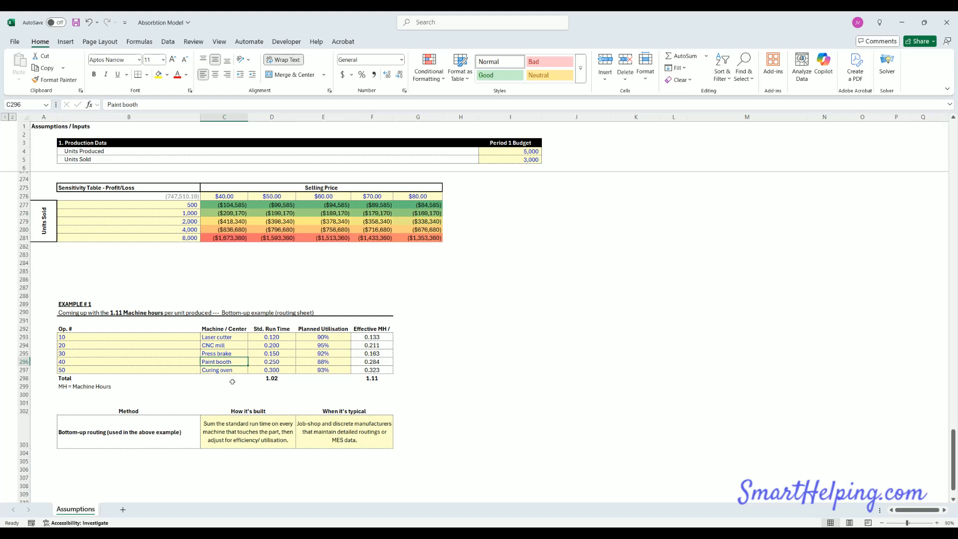
key("Down")
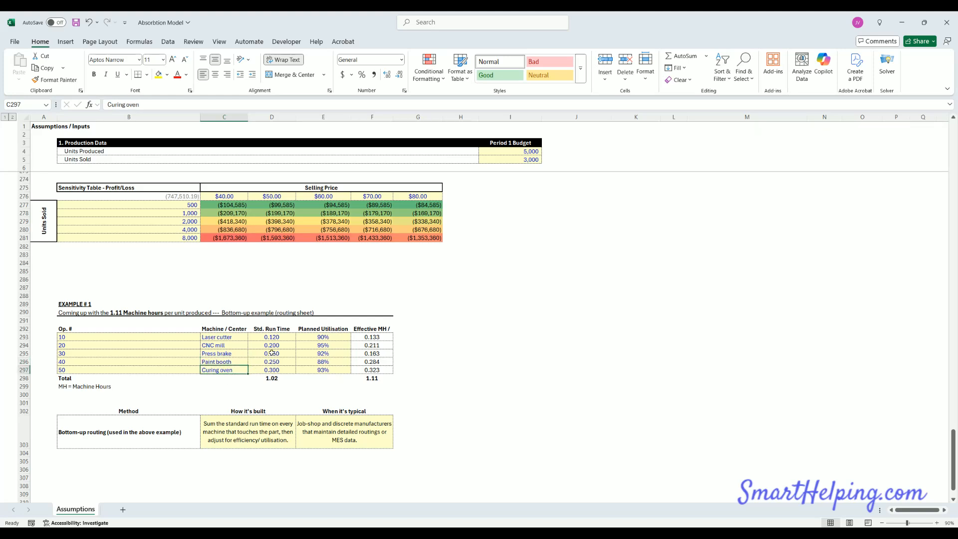
Step: Review the standard run times, their total and the planned utilisation percentages for the machines in Example #1
left_click(268, 340)
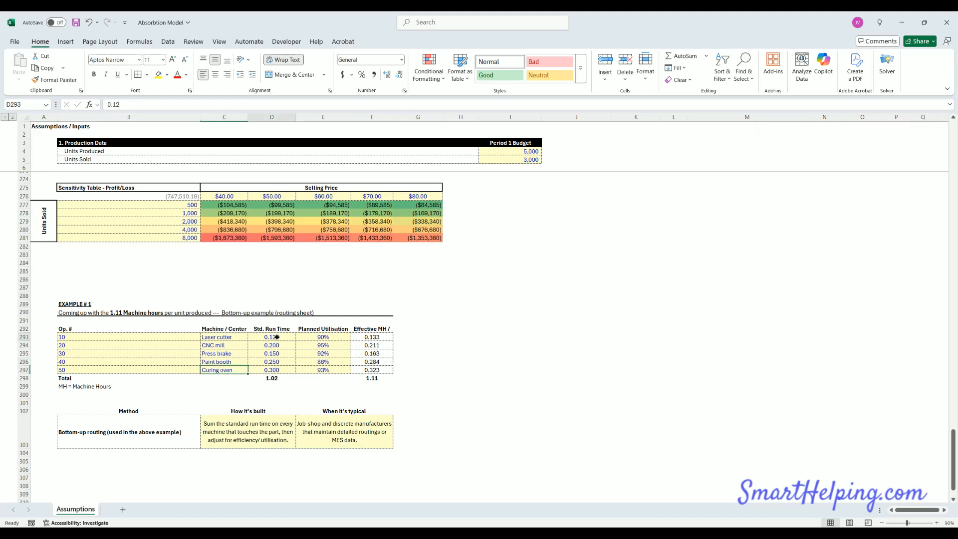
key("shift+Down")
key("shift+Left")
key("shift+Down")
key("shift+Down")
key("shift+Down")
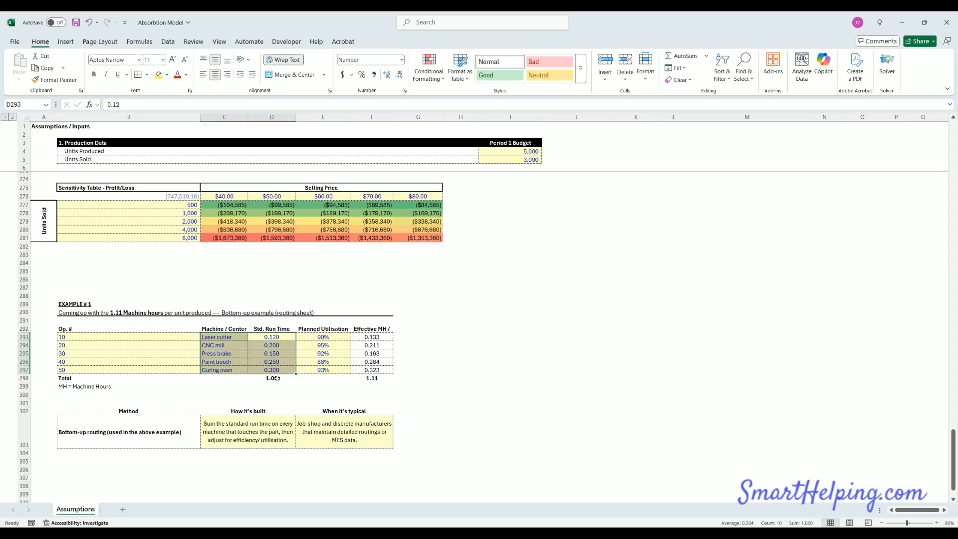
left_click(277, 379)
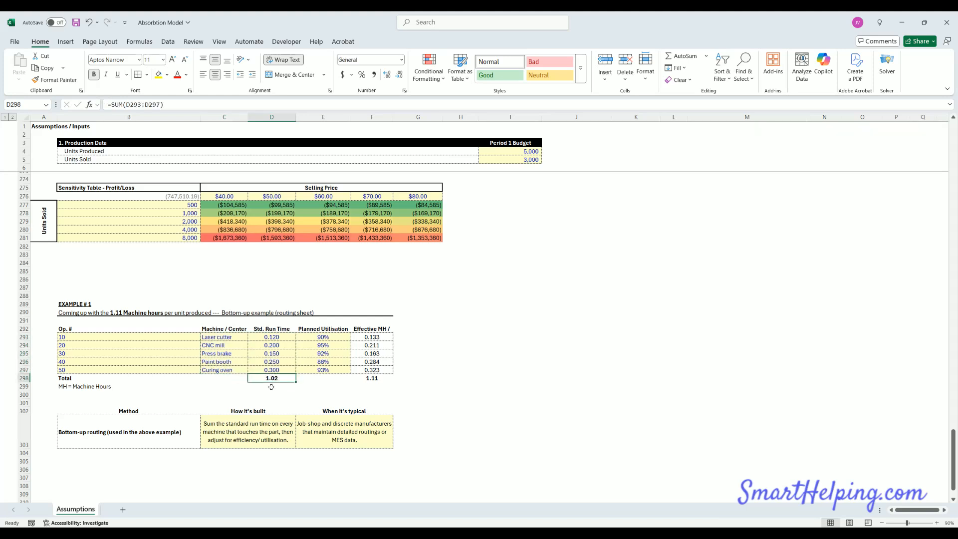
left_click(275, 338)
key("Down")
key("Down")
key("Down")
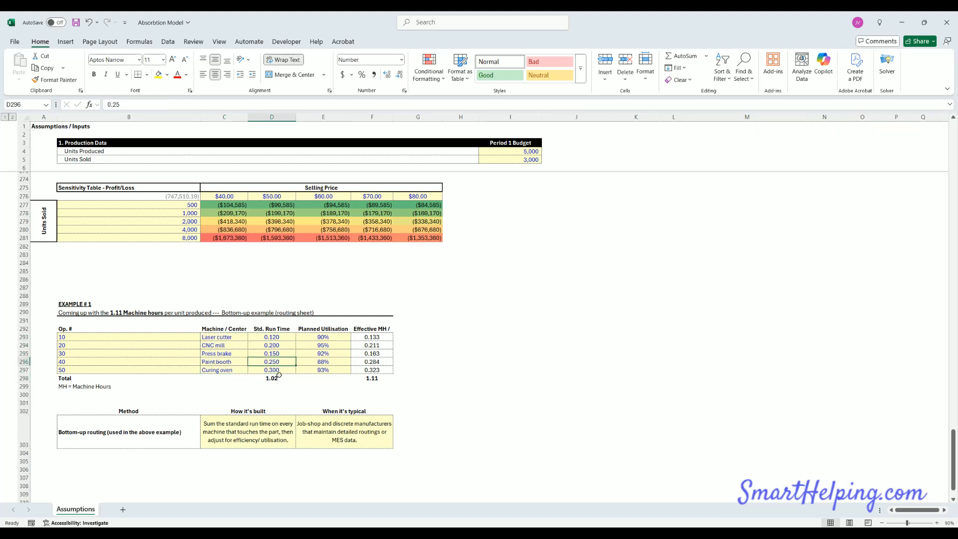
left_click_drag(331, 337, 331, 370)
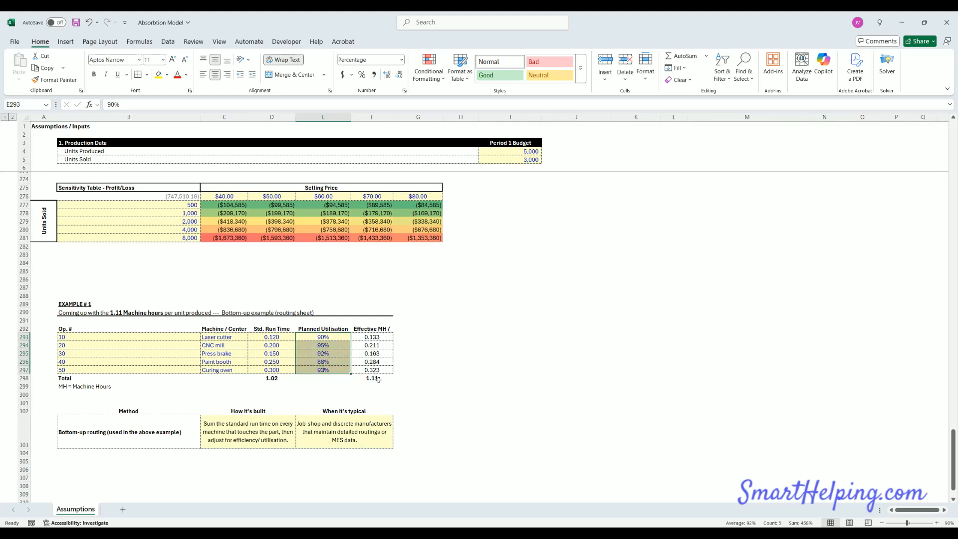
Step: Widen column F slightly and increase the height of row 292 so the Example #1 routing table headers show in full
left_click(381, 328)
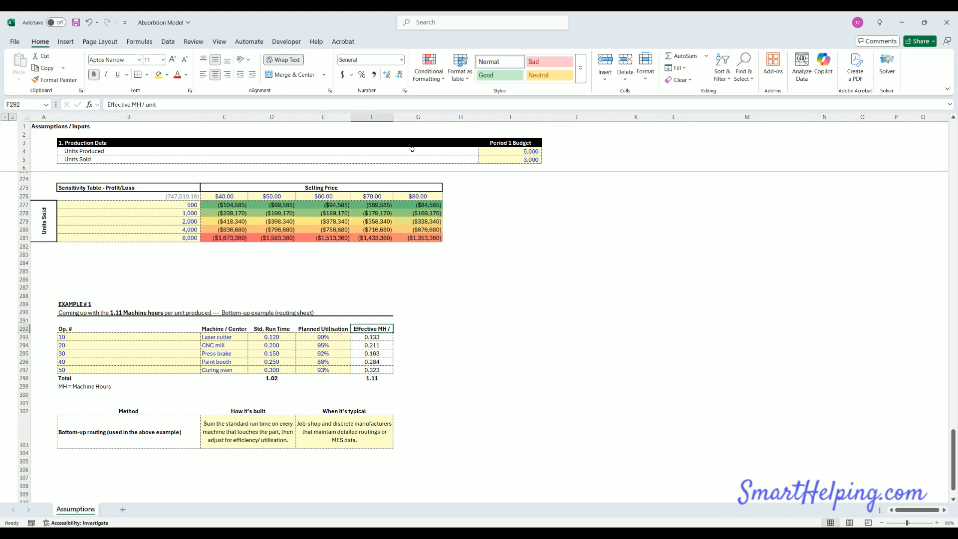
left_click_drag(394, 118, 400, 118)
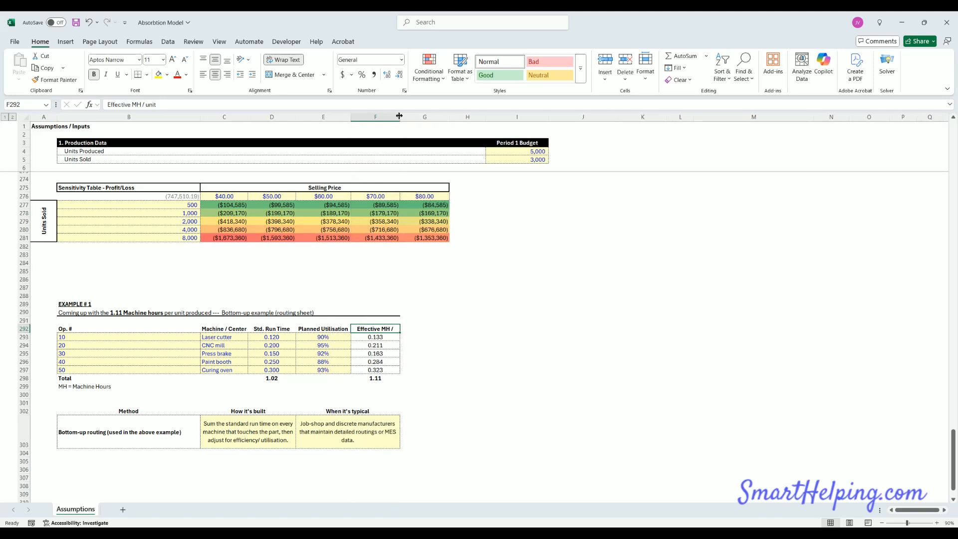
left_click_drag(215, 328, 379, 338)
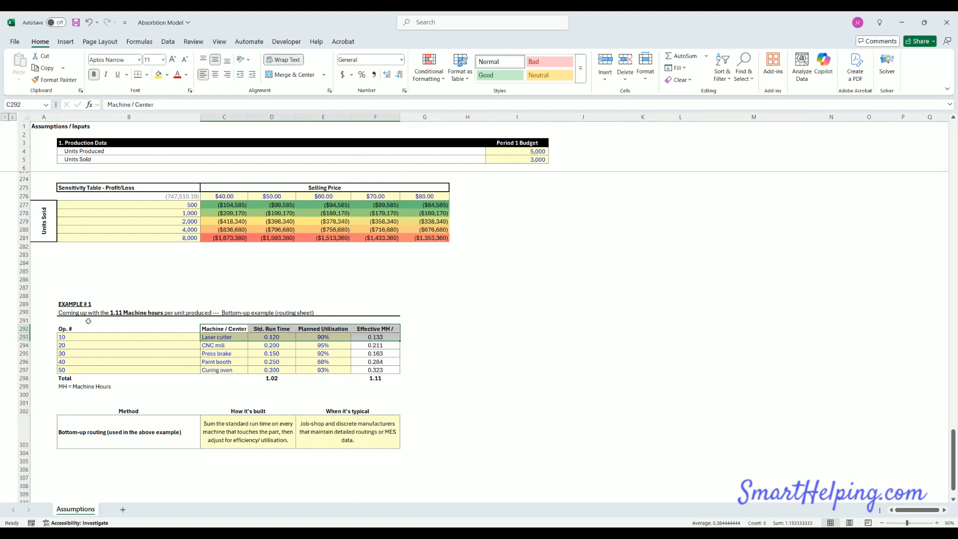
left_click(89, 321)
left_click_drag(21, 333, 21, 343)
Step: Review how bottom-up routing is built and when it is typical, and inspect the Effective MH / unit values and their total formula
left_click(250, 423)
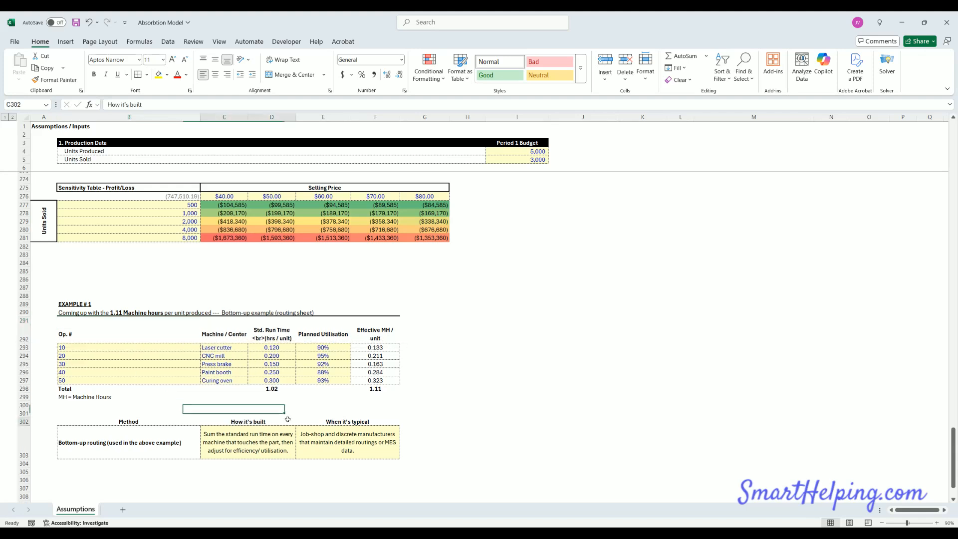
left_click(348, 422)
left_click(257, 442)
left_click(332, 443)
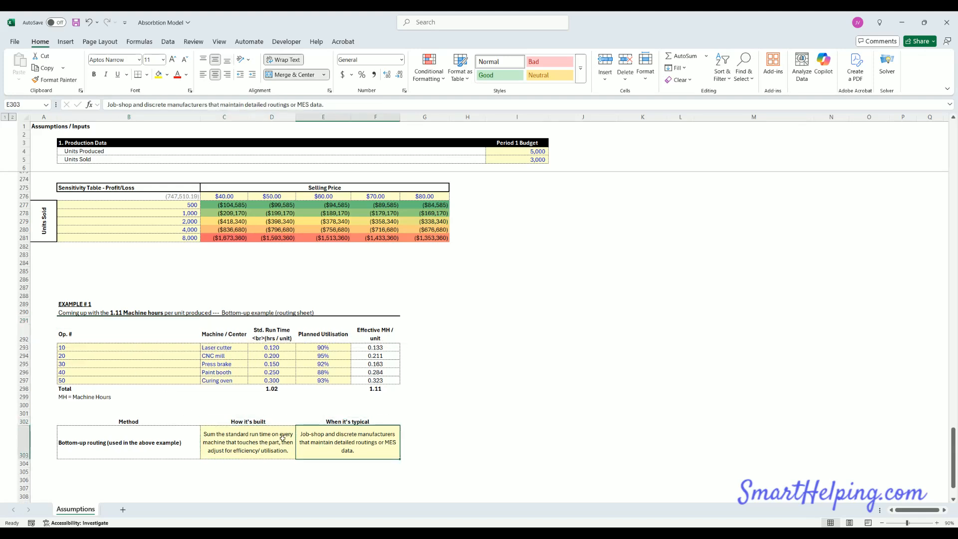
left_click(282, 439)
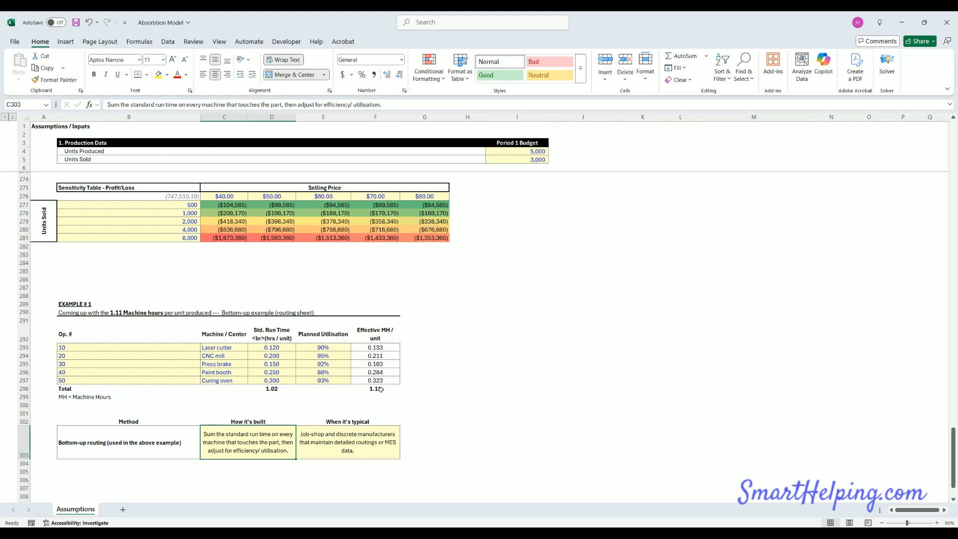
left_click(383, 390)
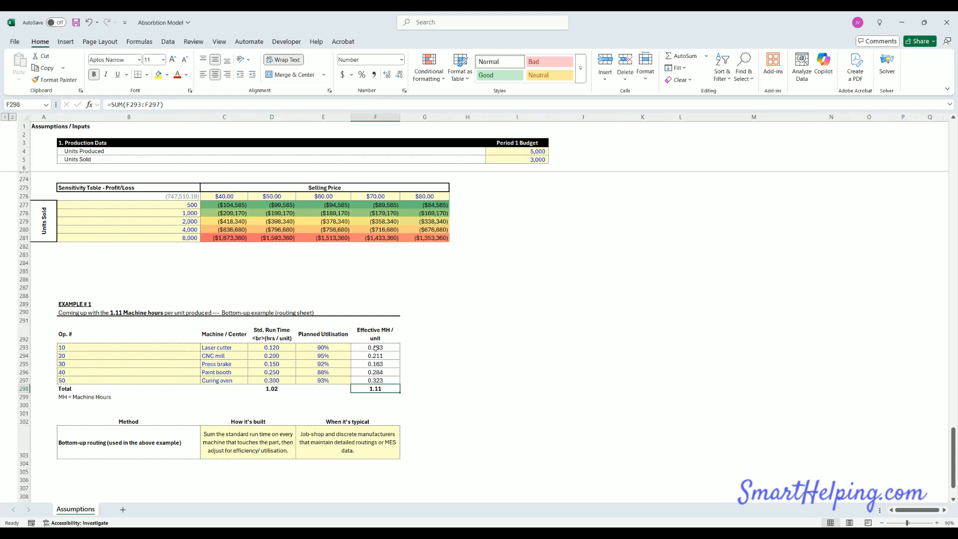
left_click_drag(383, 347, 382, 381)
Step: Set the Driver Qty / Unit of Machine Electricity and Machine Maintenance to 1.1 in the applied variable overhead table
scroll(362, 407, "up", 15)
scroll(360, 416, "up", 20)
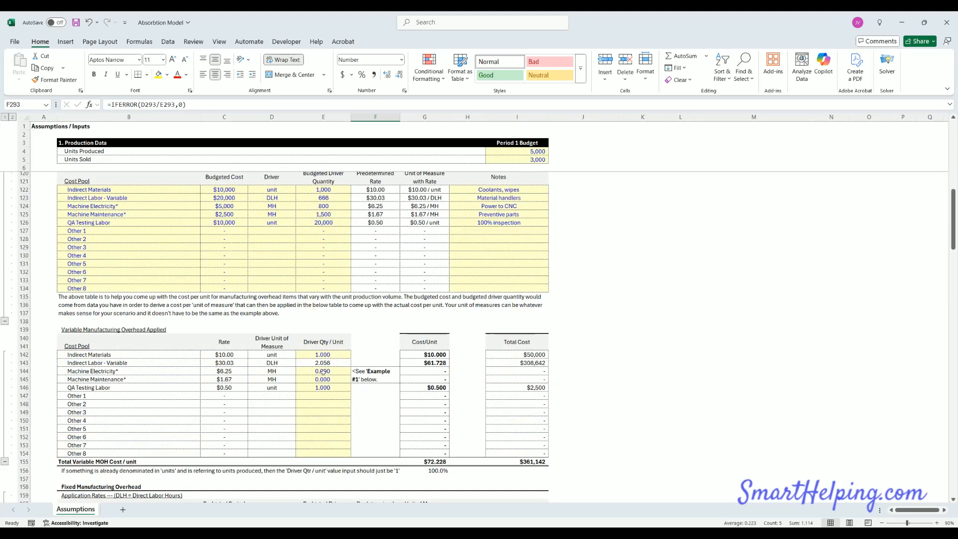
left_click(323, 372)
type("1.1")
key("Return")
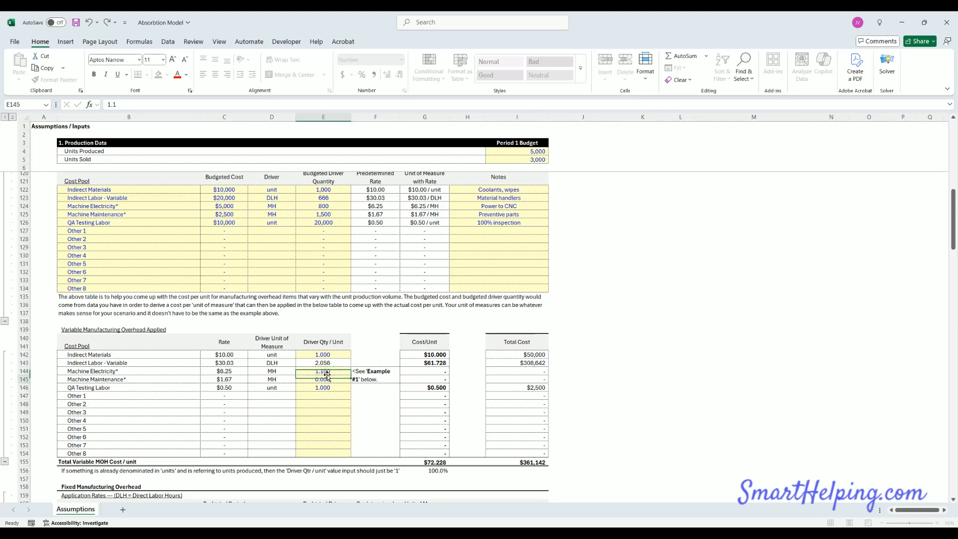
type("1.1")
key("Return")
Step: Recheck the Example #1 machine-hour total and set the Driver Qty / Unit of Machine Electricity and Machine Maintenance to 1.11
scroll(349, 394, "down", 20)
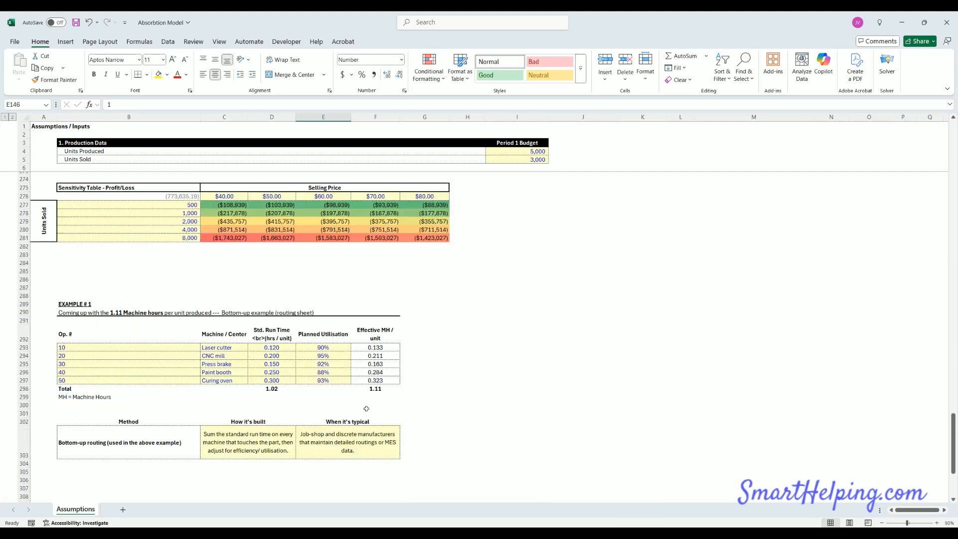
scroll(367, 408, "up", 20)
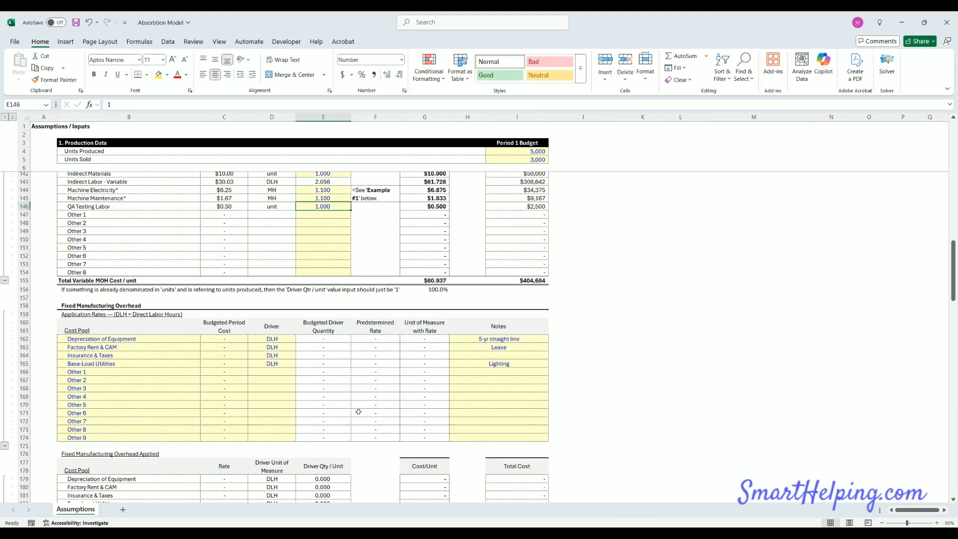
left_click(332, 288)
left_click(331, 281)
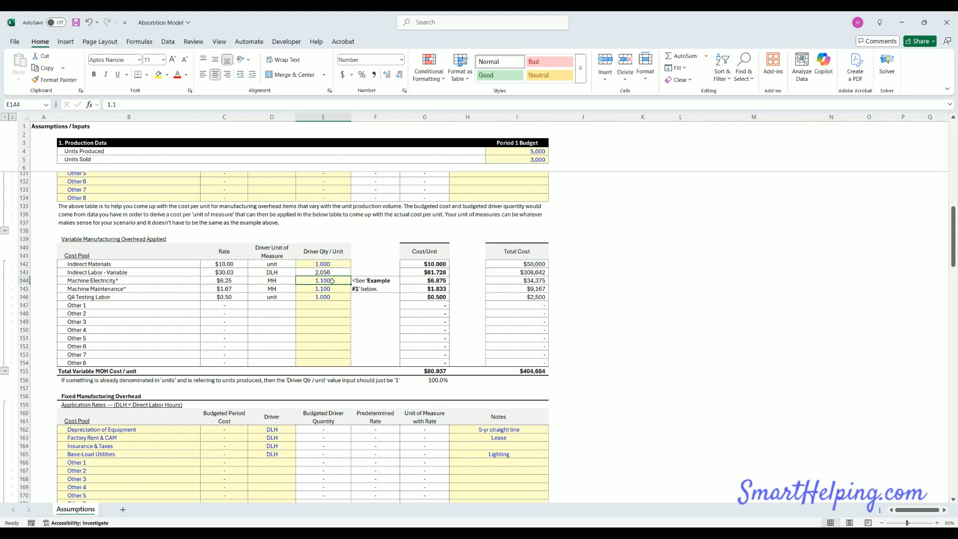
type("1.11")
key("Return")
type("1.1")
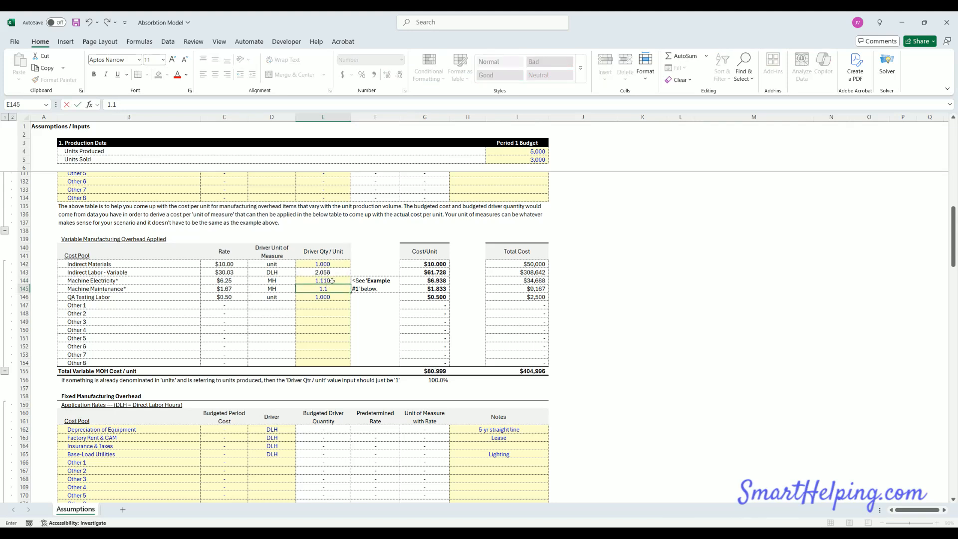
type("1")
key("Return")
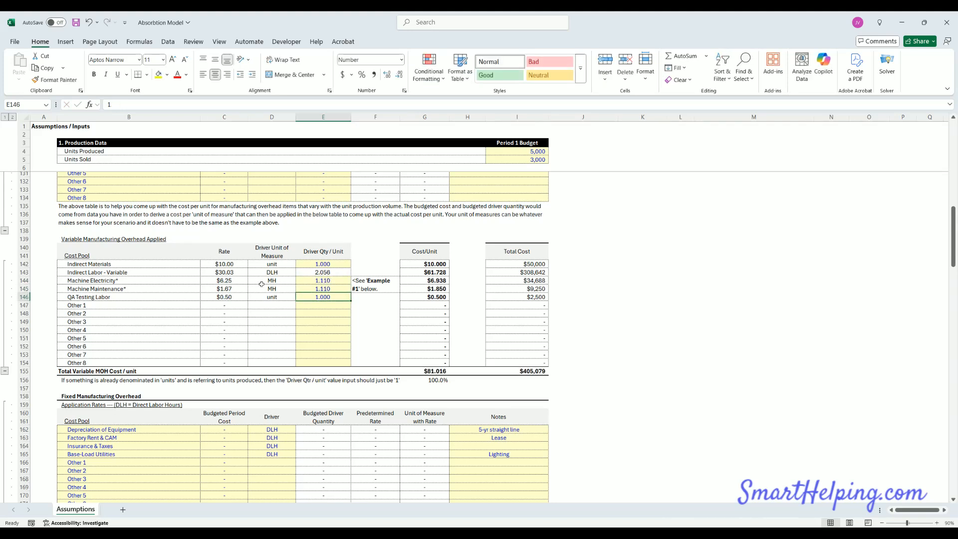
Step: Trace the applied Machine Electricity rate back to its predetermined rate in the variable overhead application rates table
left_click(231, 281)
scroll(235, 299, "up", 4)
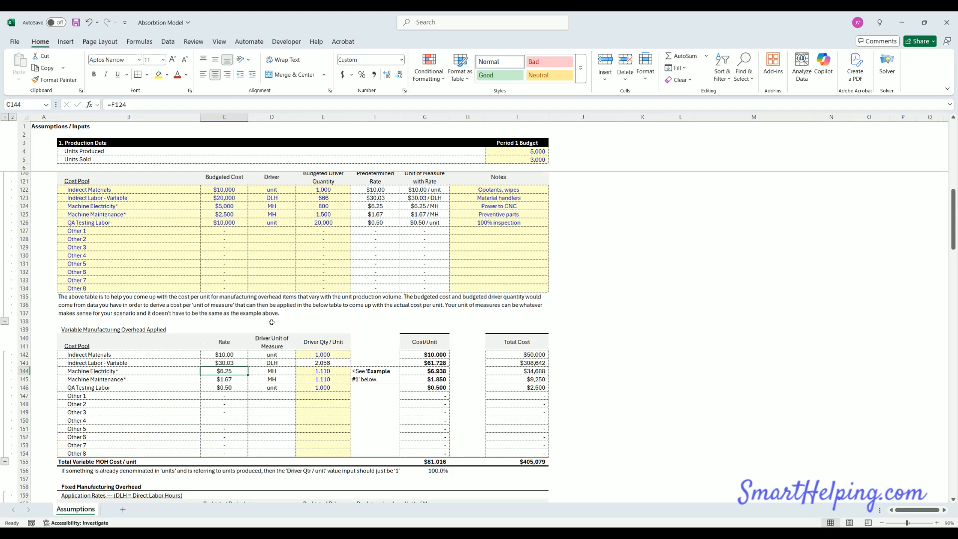
Step: Examine the Machine Electricity and Machine Maintenance cost-per-unit calculations and the budgeted costs and driver quantities of the last three named cost pools
left_click(328, 373)
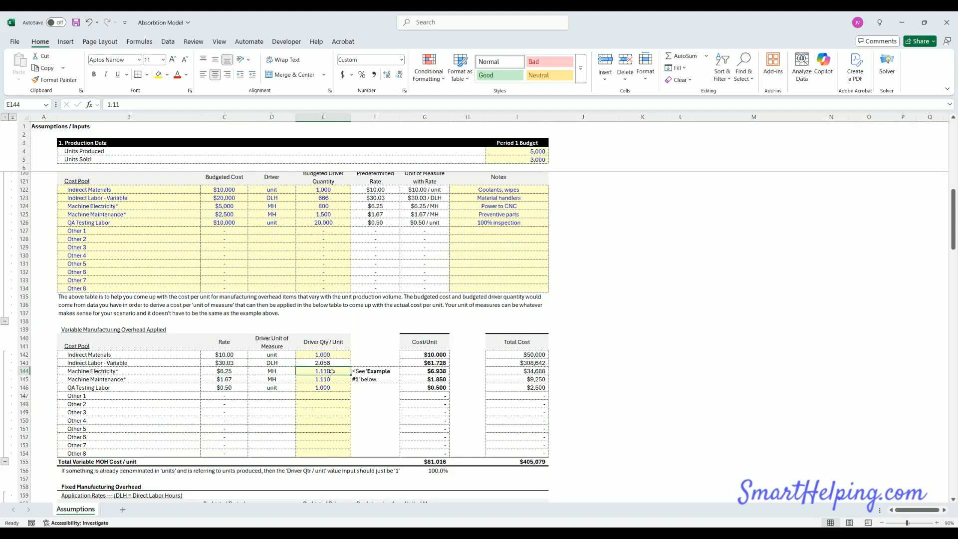
left_click(439, 372)
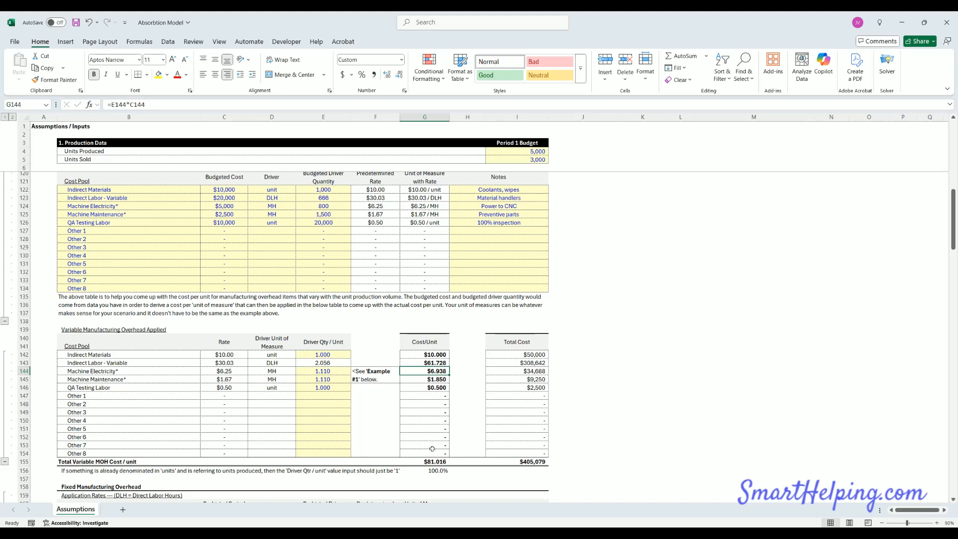
left_click(124, 372)
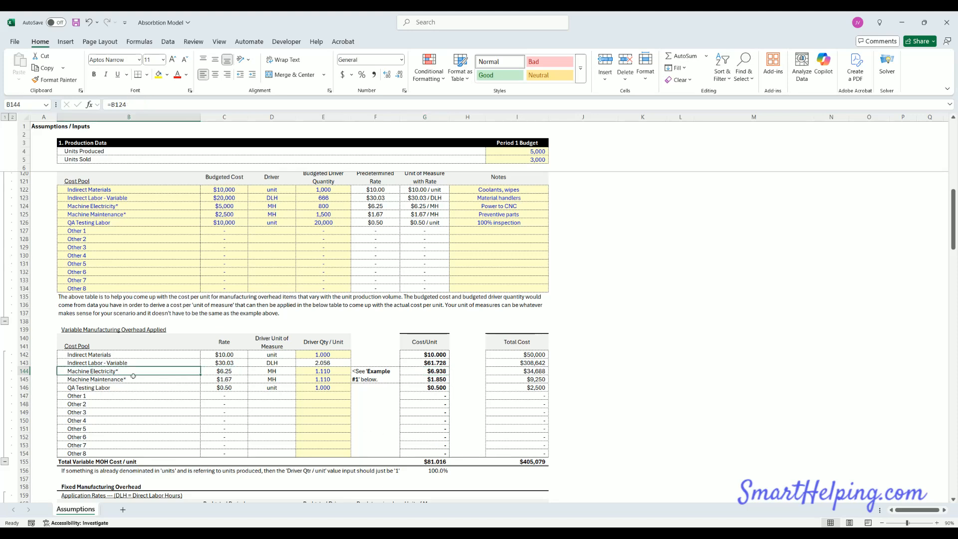
left_click(438, 380)
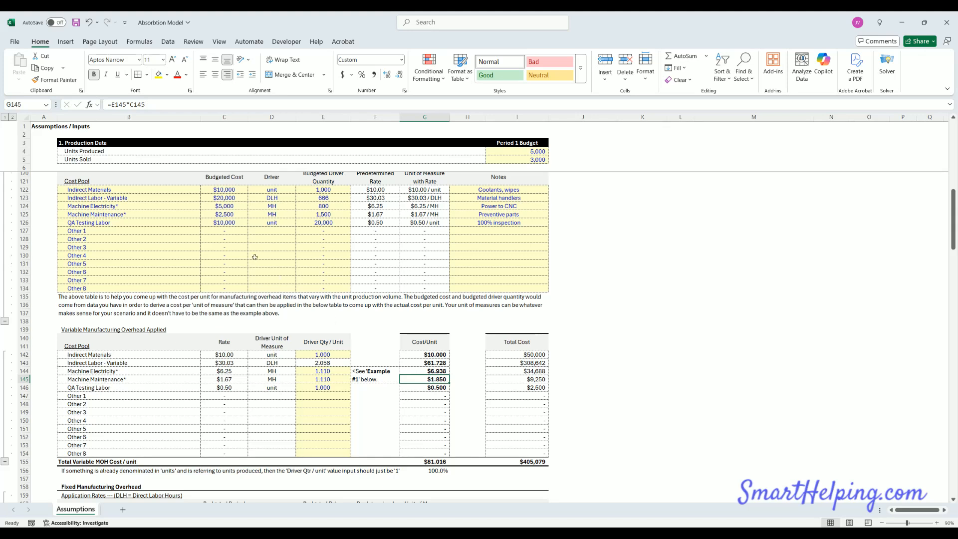
left_click(230, 222)
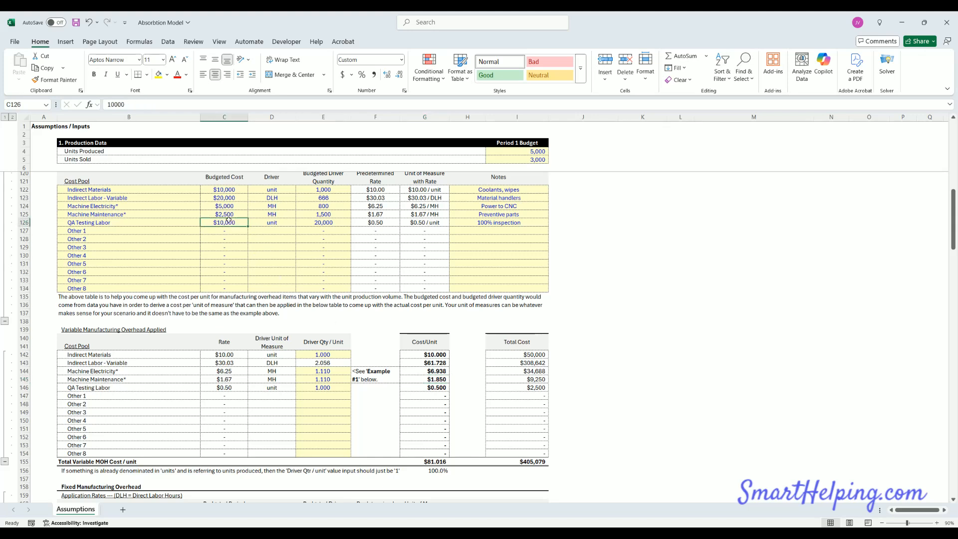
left_click(330, 223)
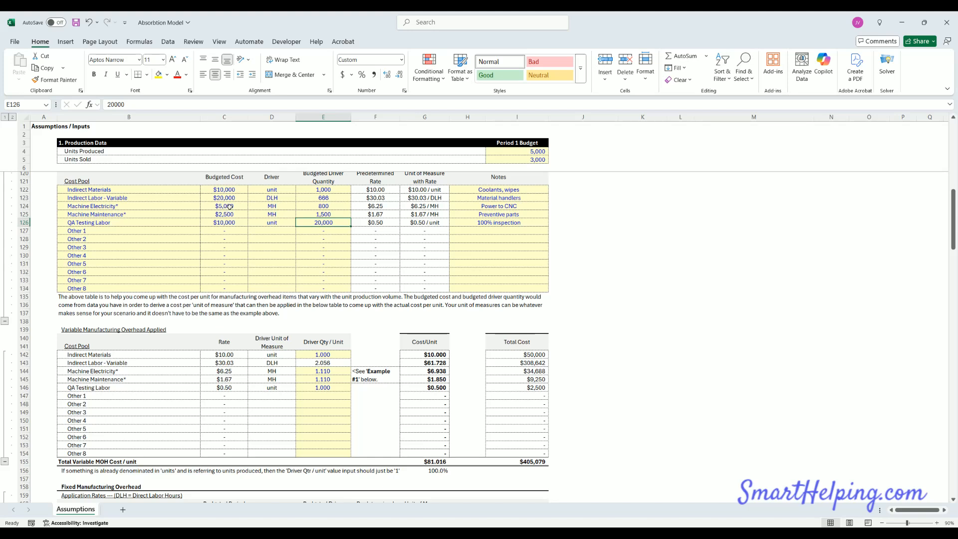
left_click_drag(229, 206, 229, 215)
left_click_drag(322, 206, 325, 212)
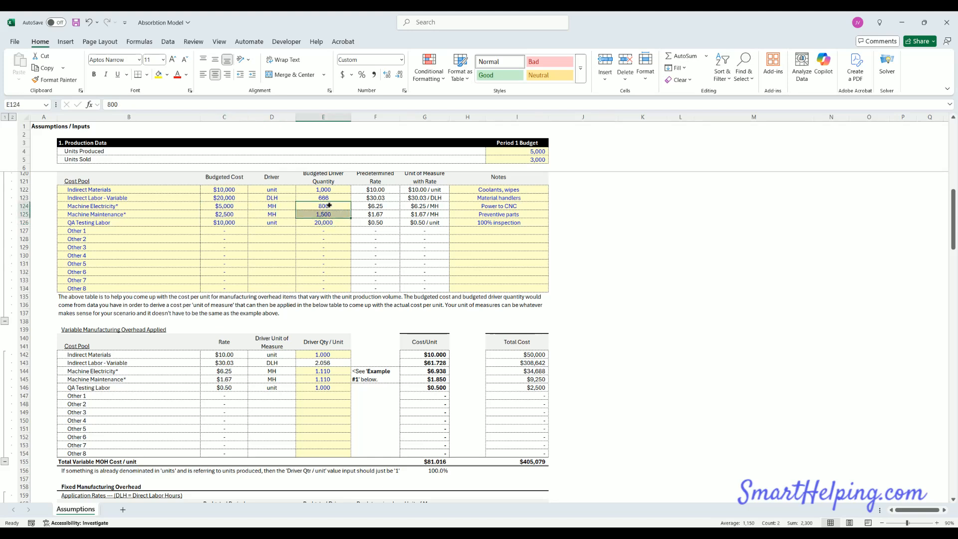
Step: Set the budgeted driver quantity for Machine Maintenance to 3,000 in the variable overhead application rates table
left_click(225, 212)
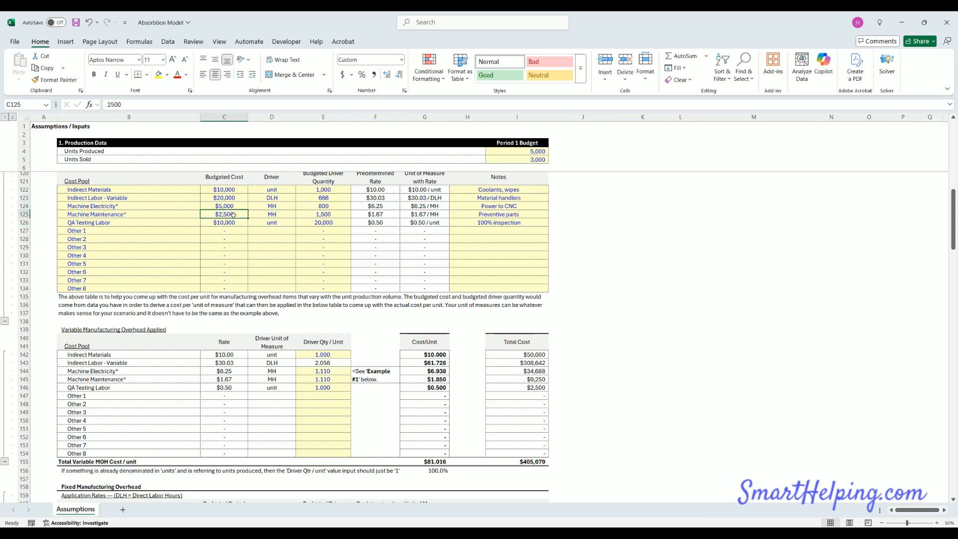
left_click(333, 215)
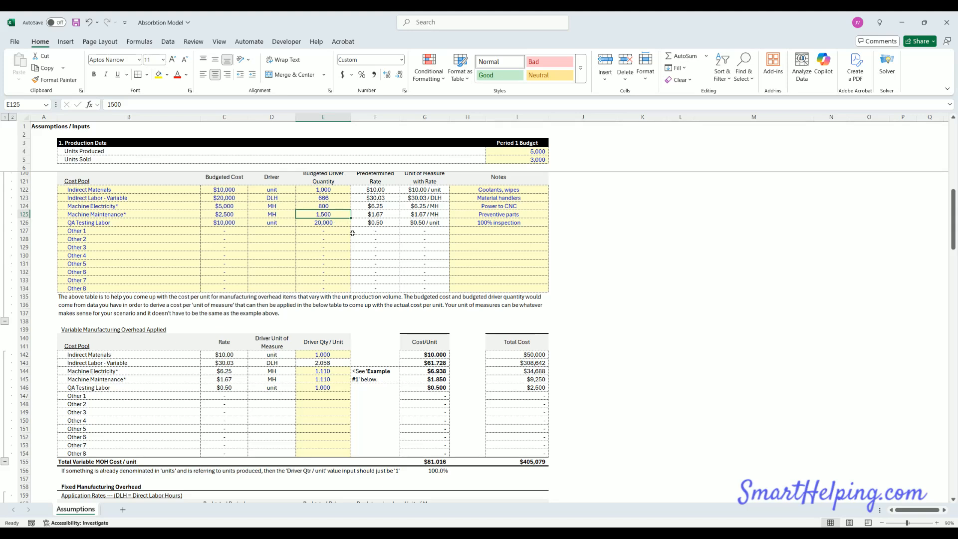
type("3")
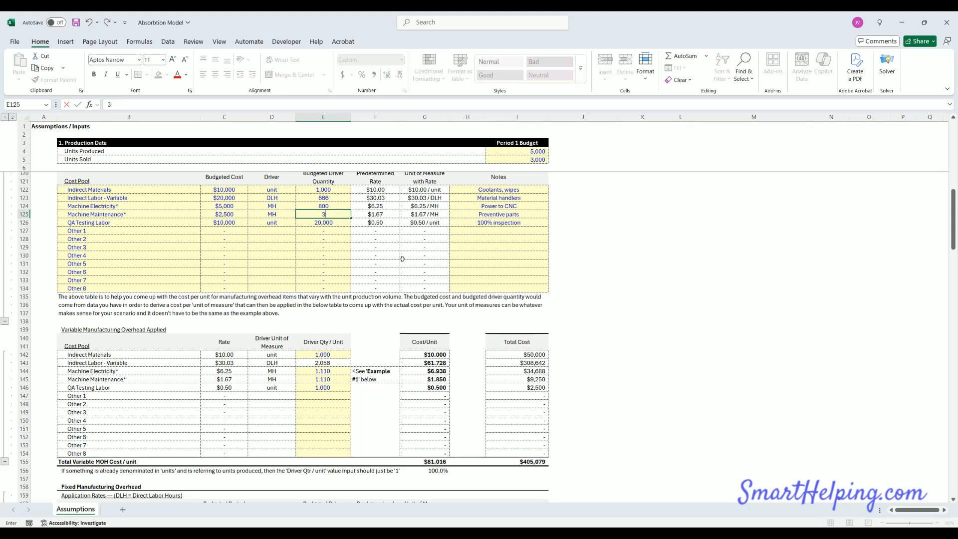
type(",000")
key("Return")
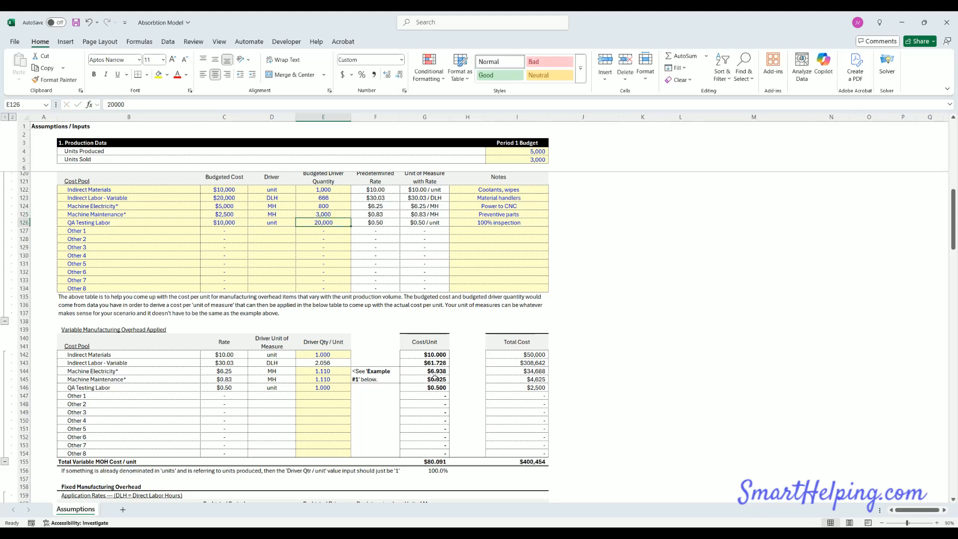
Step: Set the budgeted driver quantity for Machine Electricity to 2,000 in the variable overhead application rates table
left_click(329, 206)
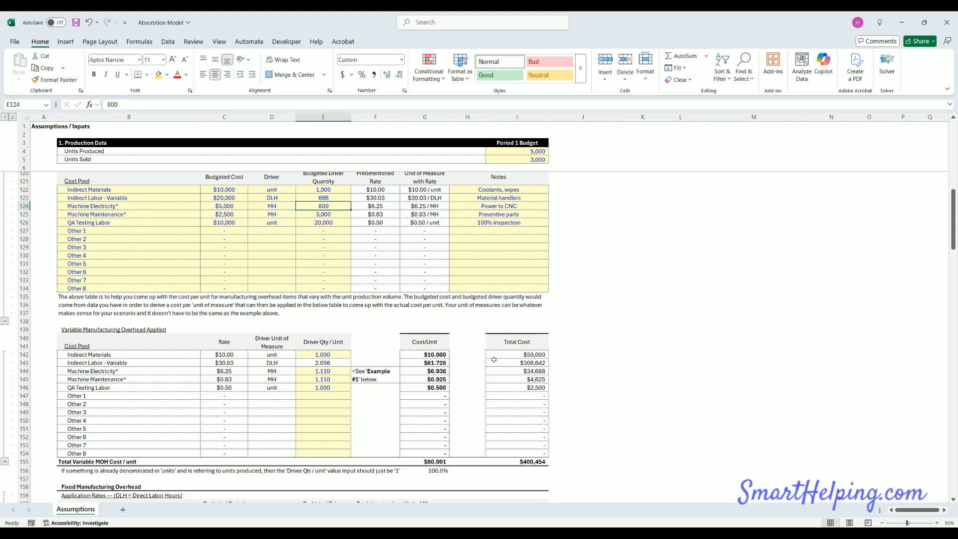
type("2000")
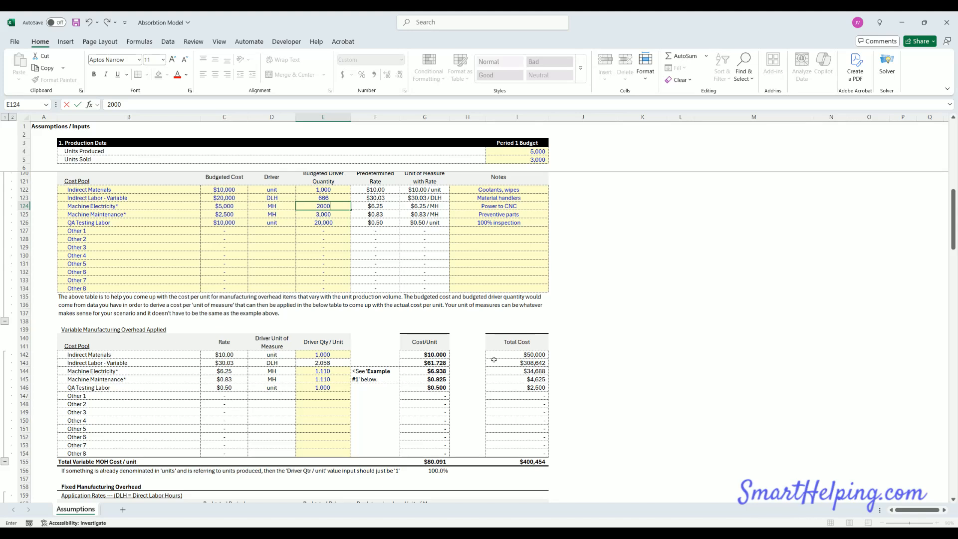
key("Return")
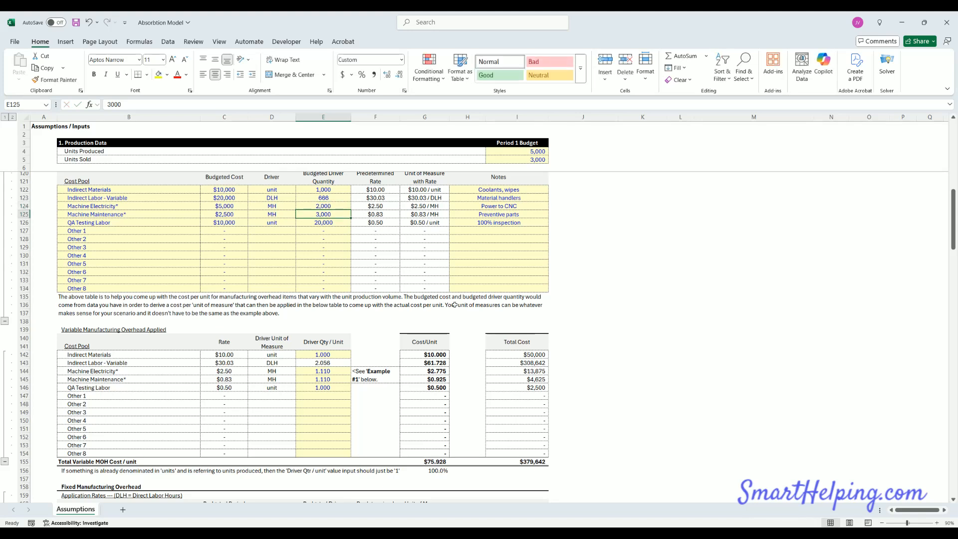
Step: Check the Machine Electricity budget inputs against the applied total cost and the cost per unit of both machine cost pools
left_click(329, 206)
left_click(233, 208)
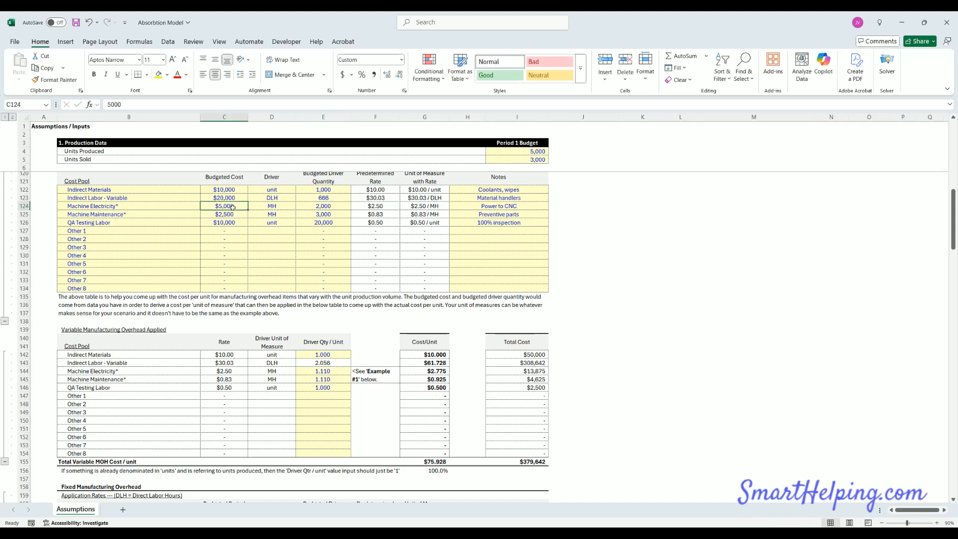
left_click(337, 207)
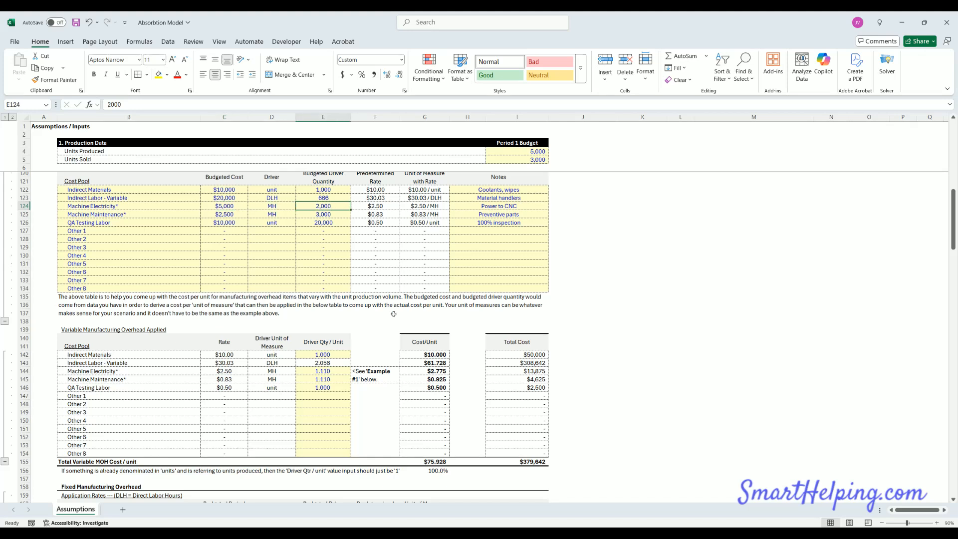
left_click_drag(532, 371, 530, 378)
left_click(530, 378)
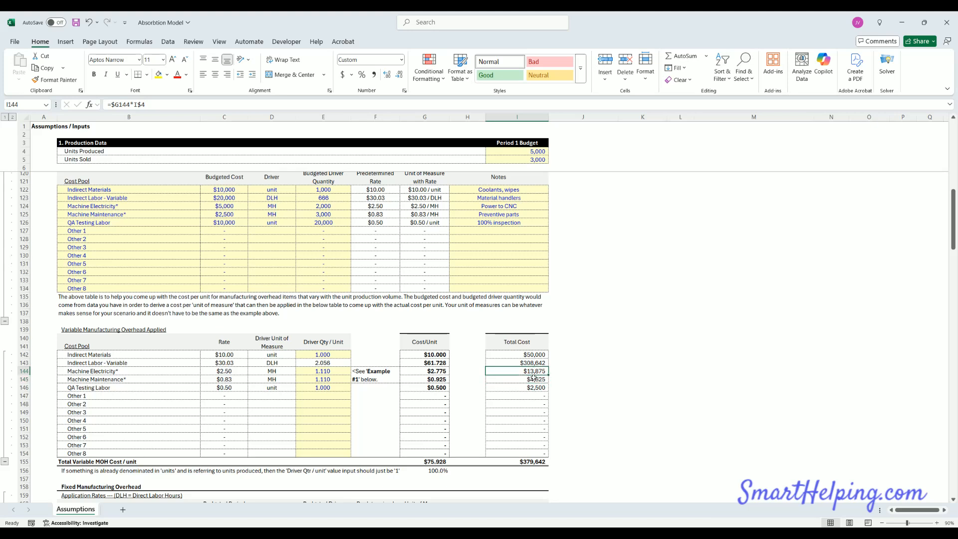
left_click(424, 372)
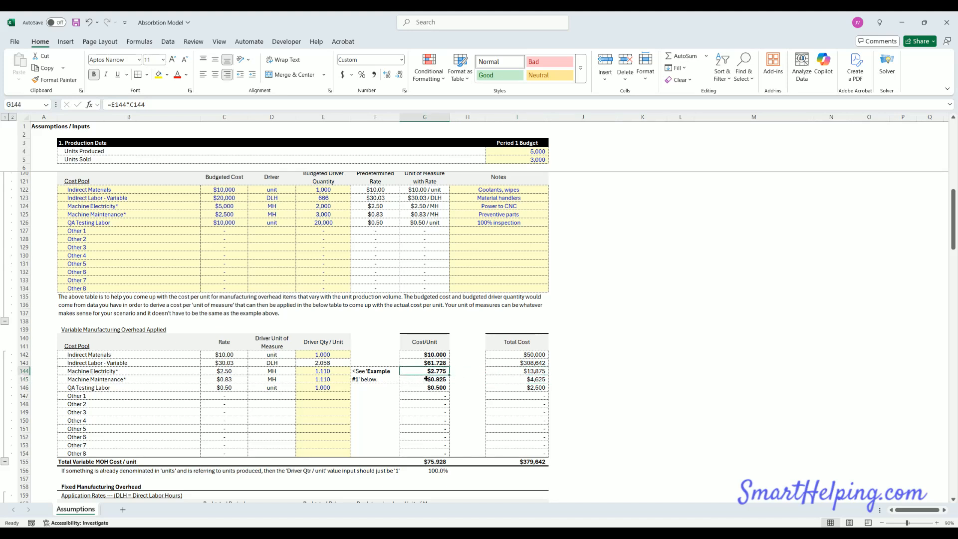
left_click(426, 379)
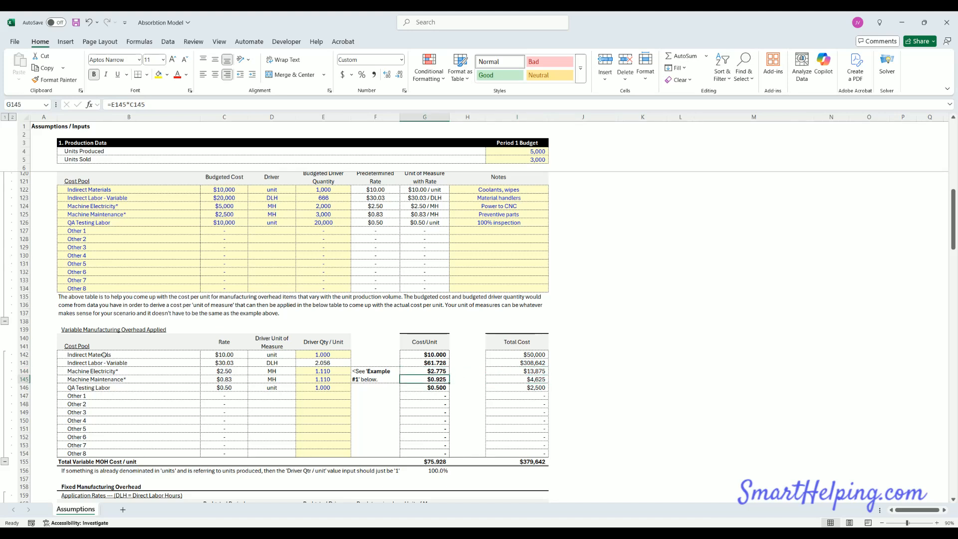
Step: Review the driver quantities per unit in the Variable Manufacturing Overhead Applied table and the budgeted inputs in the application rates table
left_click(106, 329)
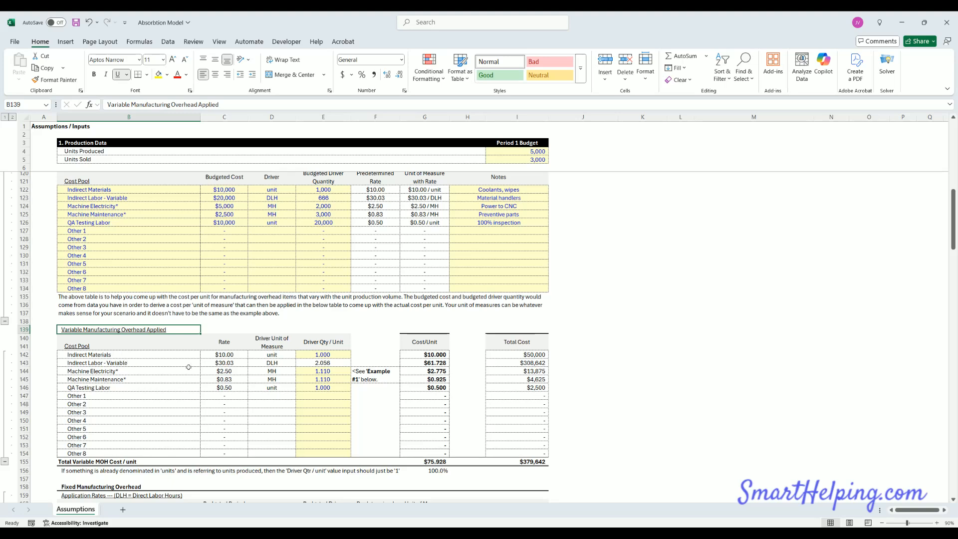
left_click(330, 354)
key("Down")
key("Down")
key("Down")
key("Down")
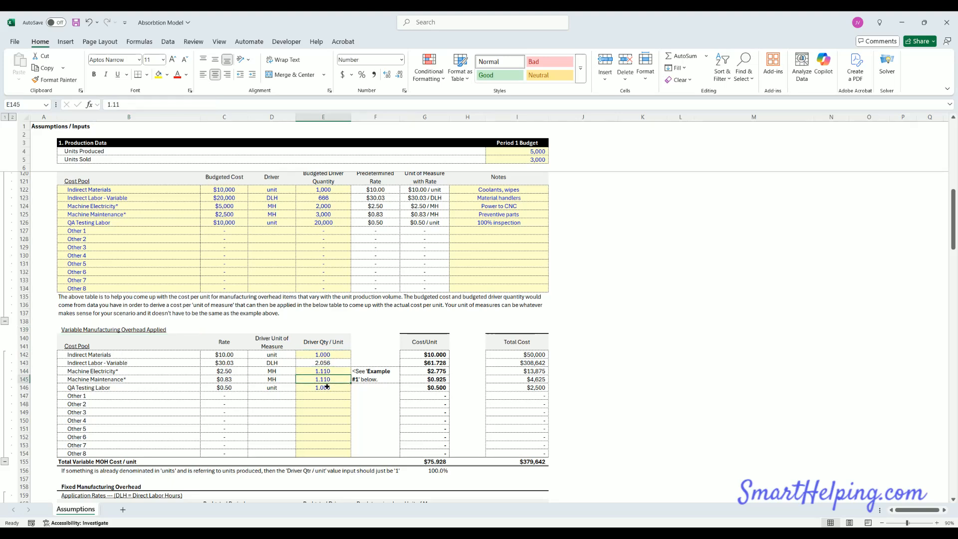
scroll(217, 313, "up", 4)
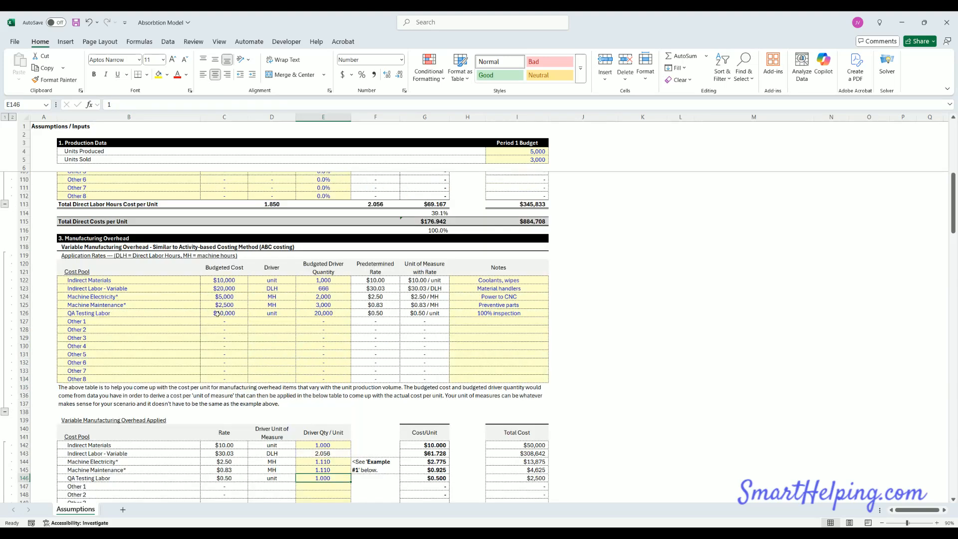
left_click_drag(222, 280, 324, 355)
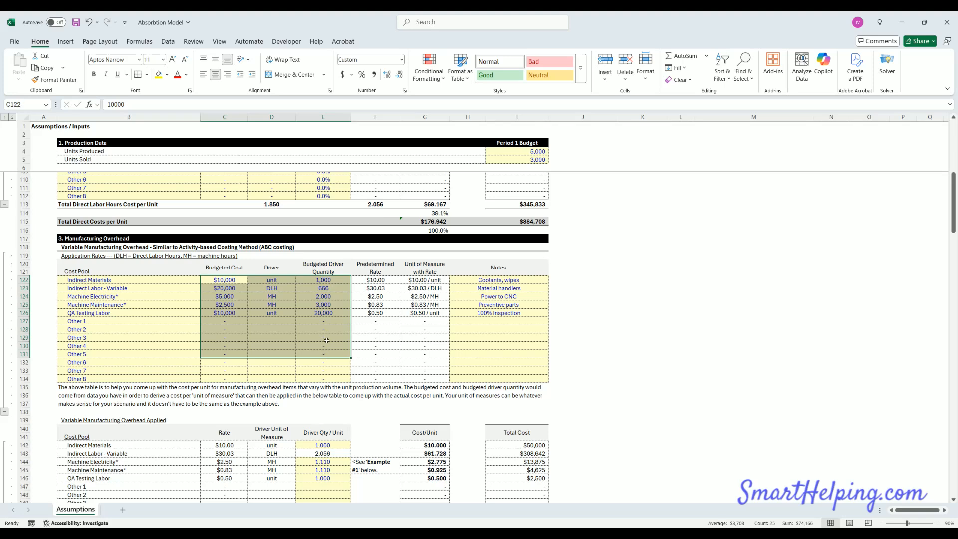
left_click(327, 340)
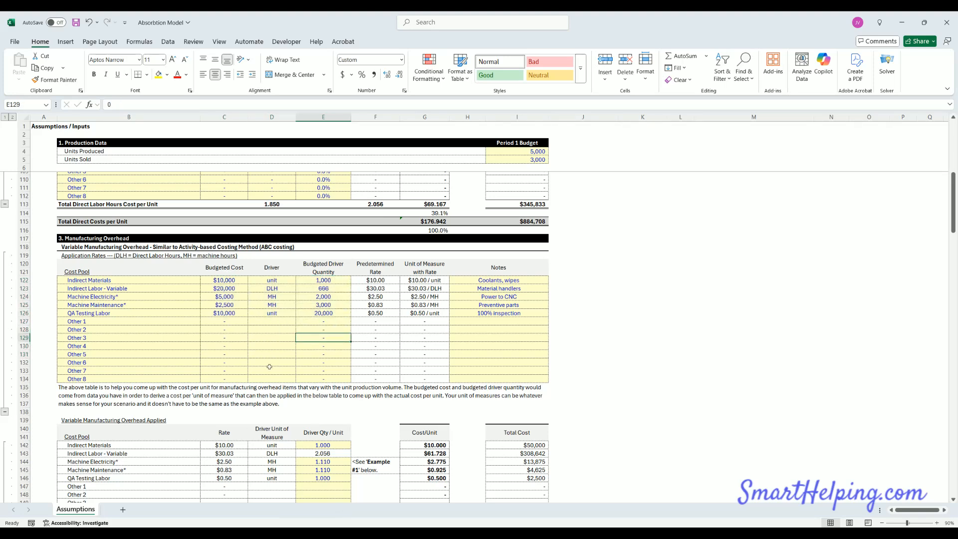
scroll(436, 364, "down", 4)
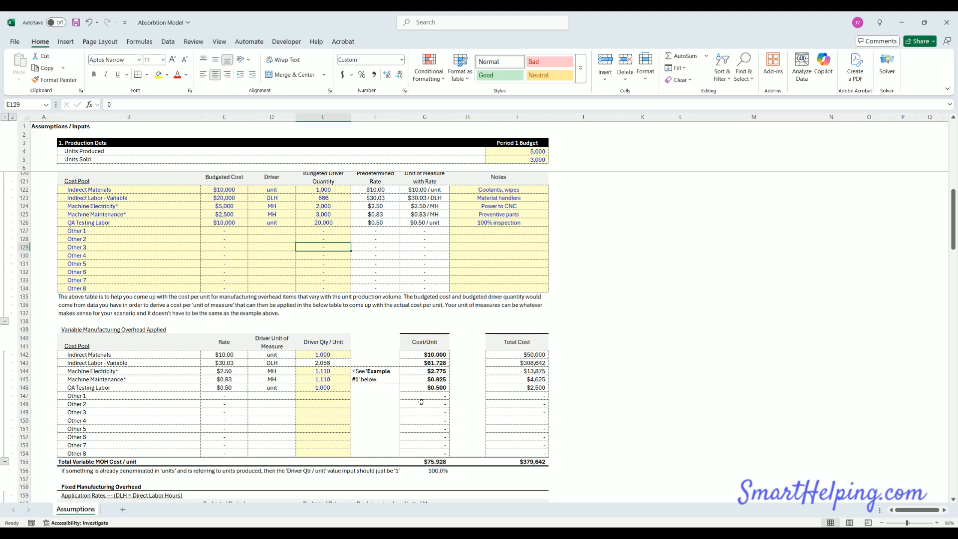
Step: Compare the unit, DLH and MH drivers of the variable cost pools with their applied rates and driver quantities per unit
left_click(326, 355)
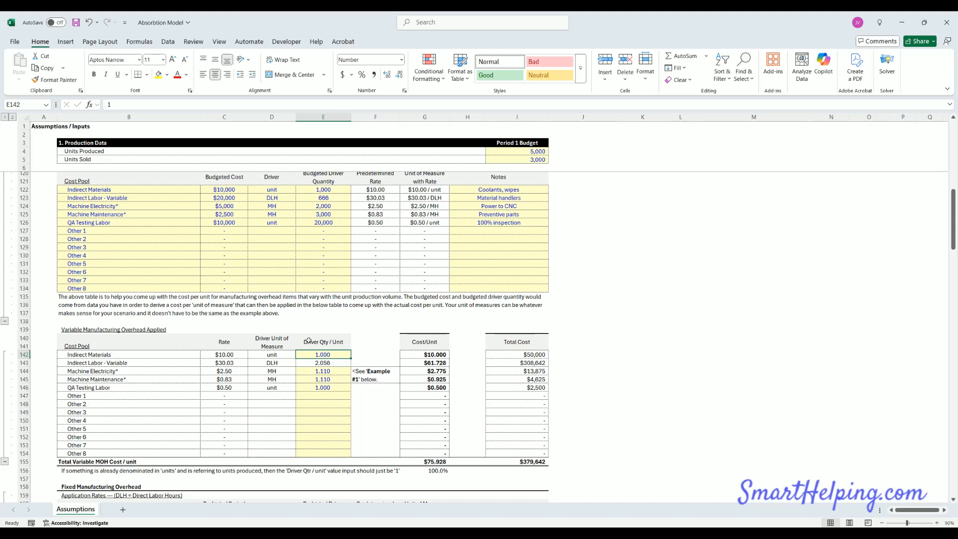
left_click(332, 371)
left_click(277, 191)
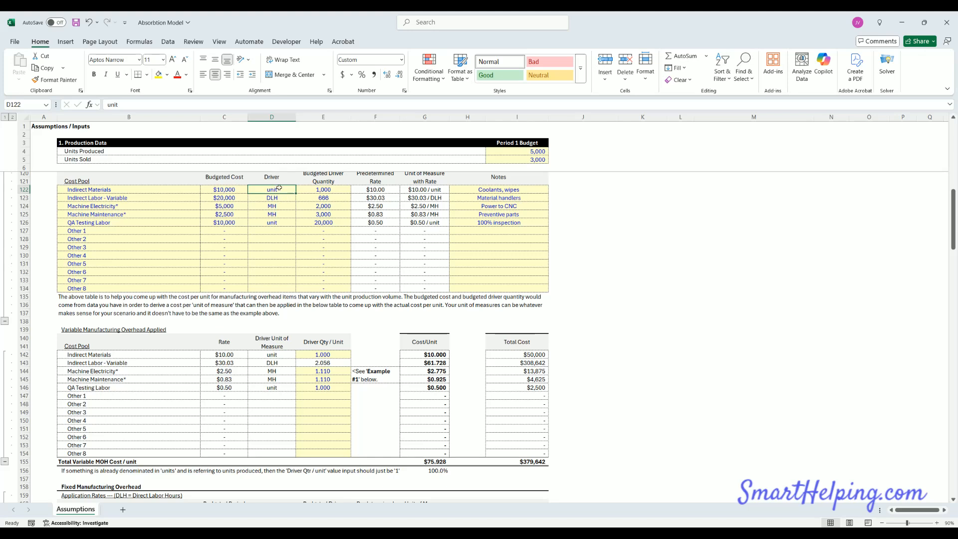
left_click(278, 220)
left_click_drag(282, 197, 280, 214)
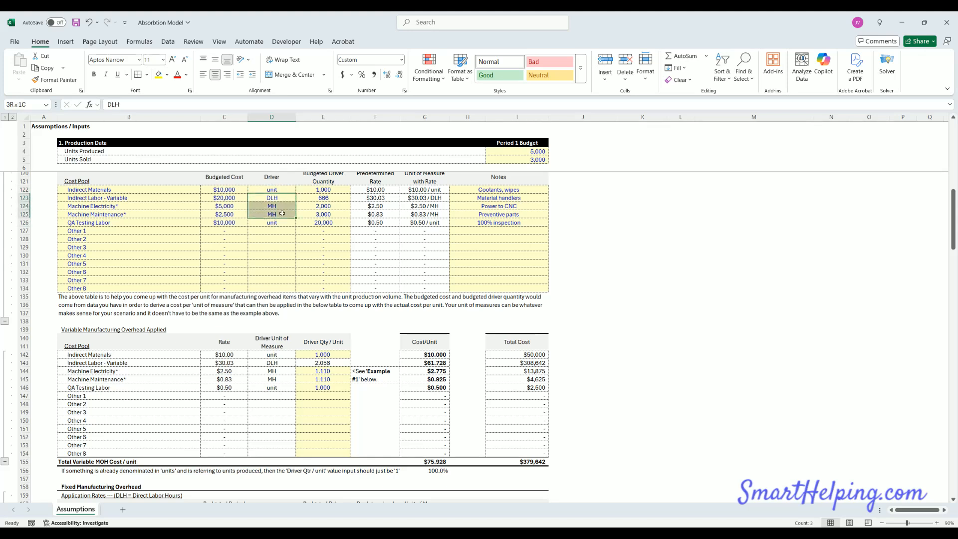
left_click(329, 364)
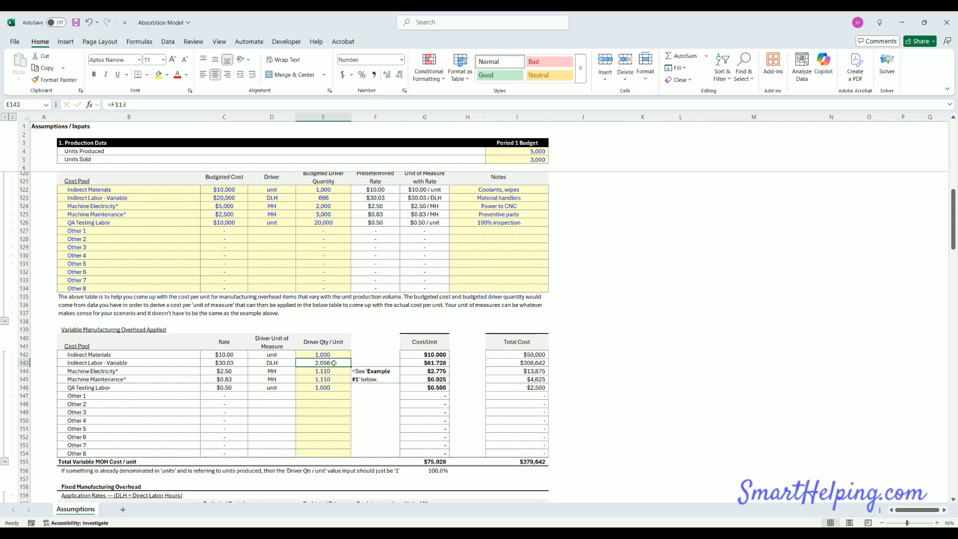
left_click(333, 371)
left_click(332, 377)
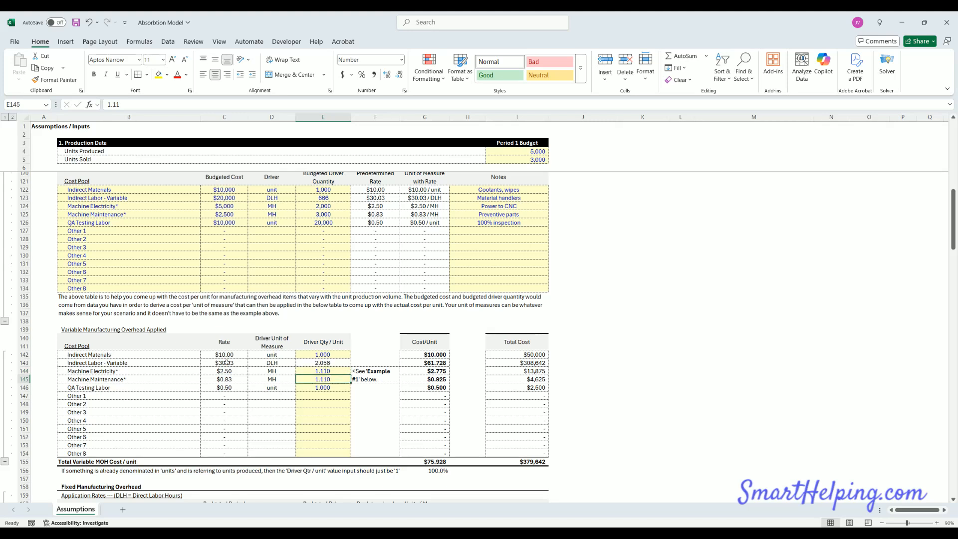
left_click_drag(227, 363, 228, 380)
left_click_drag(330, 363, 333, 378)
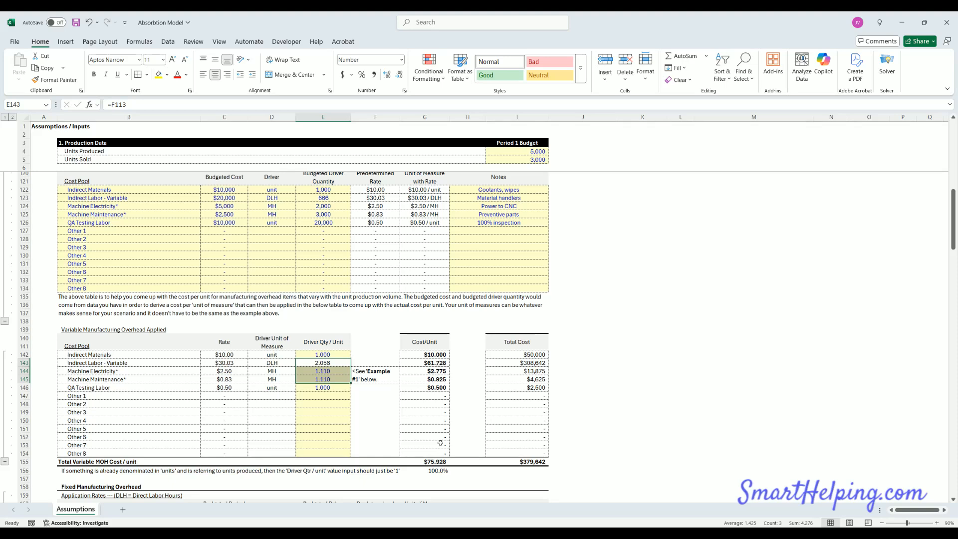
Step: Look over the Fixed Manufacturing Overhead application rates and applied tables below the variable overhead section
scroll(252, 375, "down", 4)
scroll(252, 375, "down", 4)
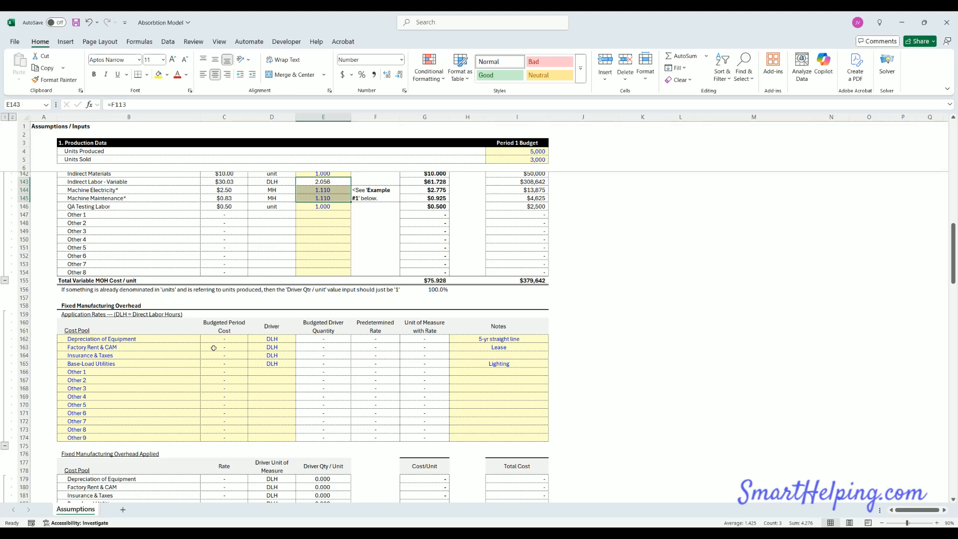
scroll(215, 349, "up", 4)
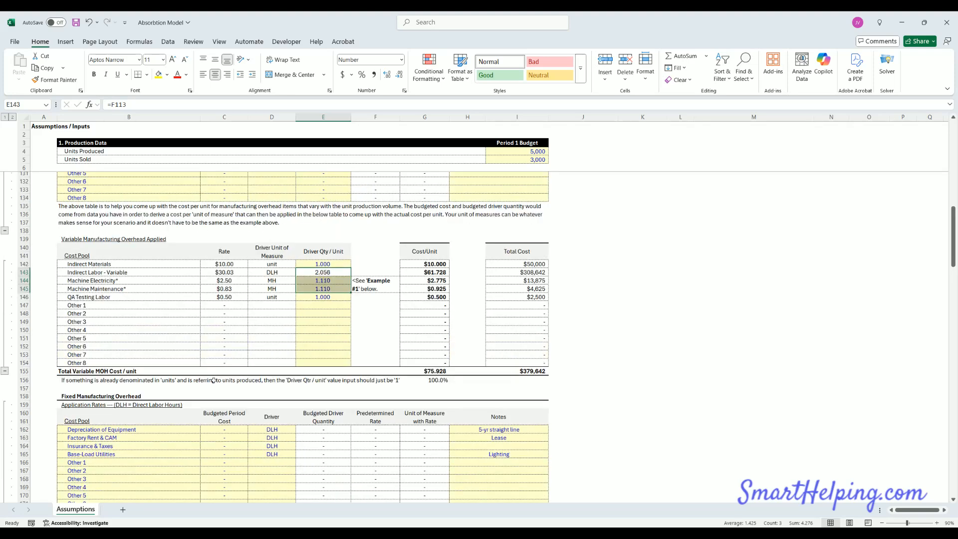
scroll(214, 382, "down", 7)
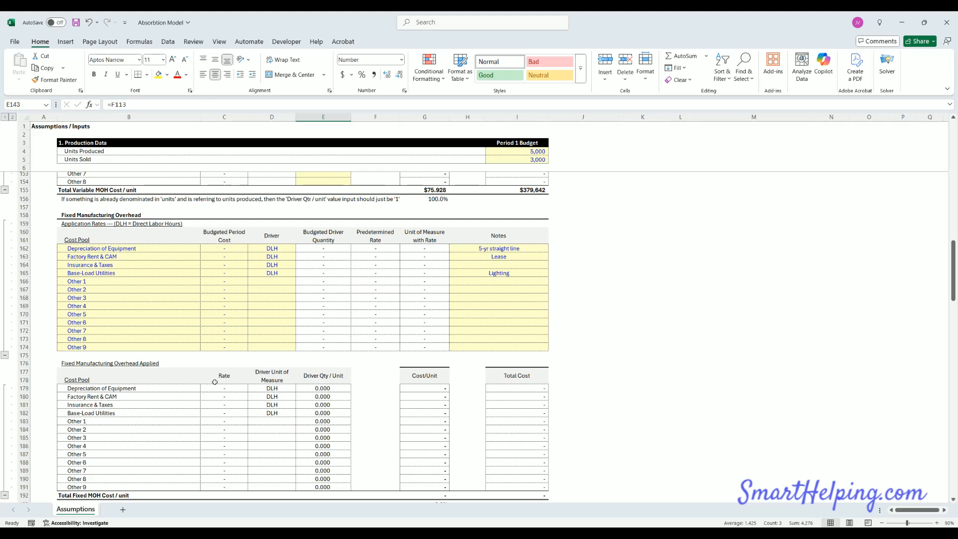
scroll(215, 381, "up", 4)
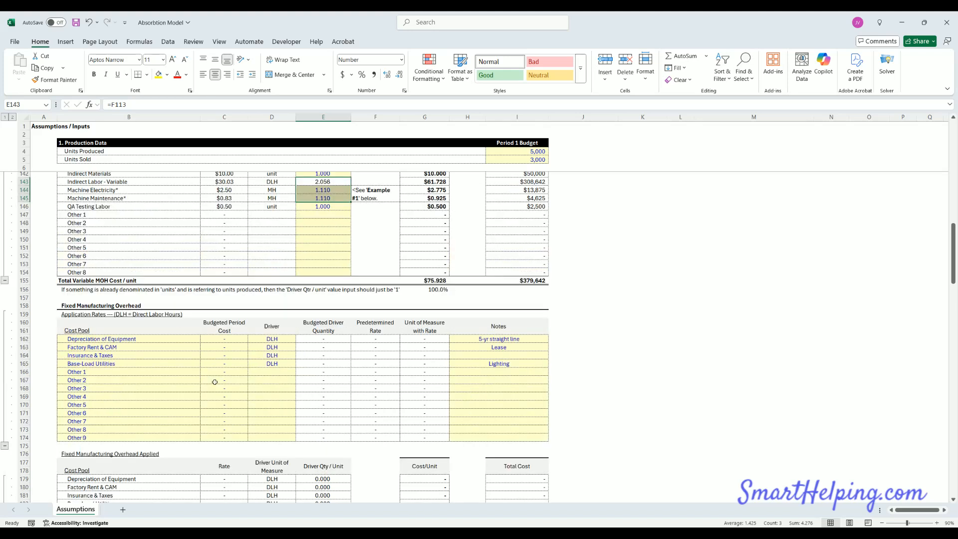
Step: Go through the fixed overhead cost pools and set the budgeted period cost of Depreciation of Equipment to $20,000
scroll(215, 382, "down", 4)
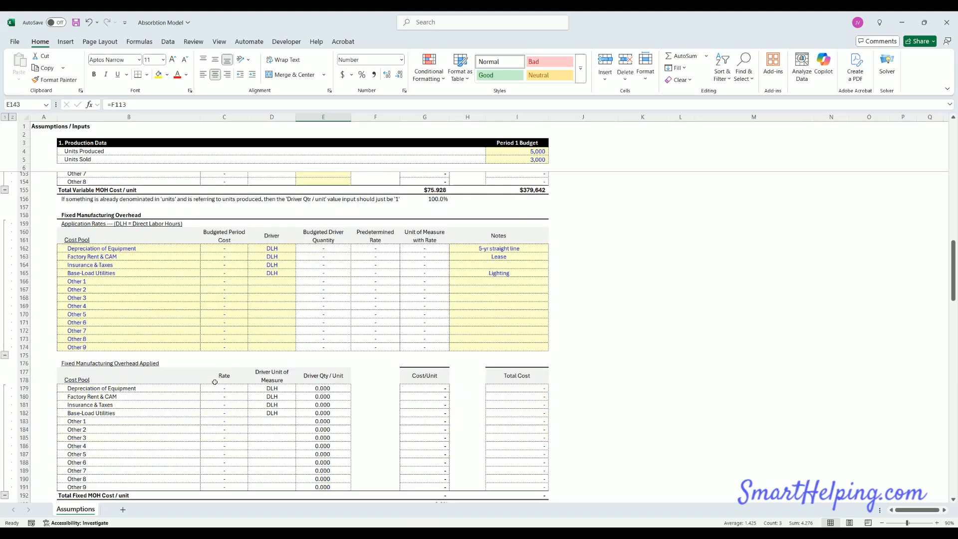
left_click(216, 249)
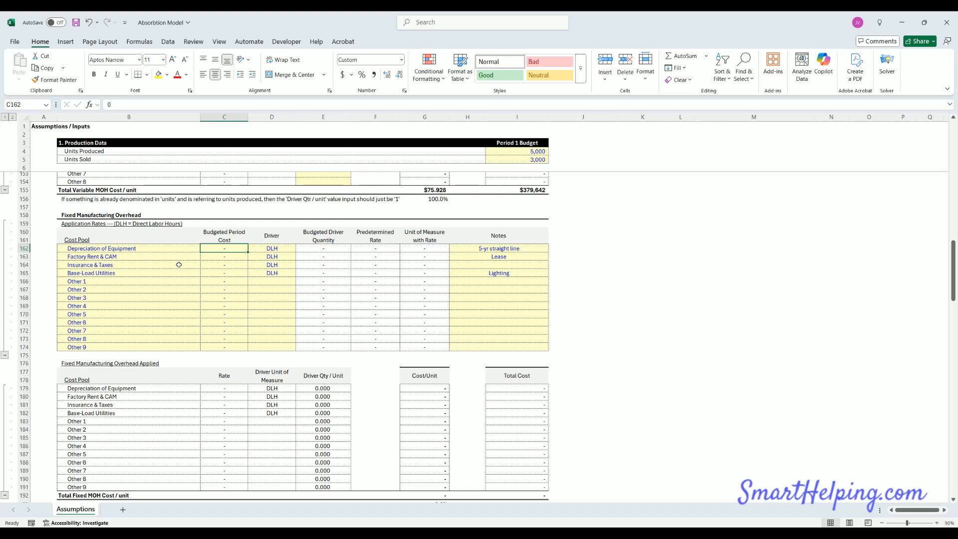
left_click(126, 257)
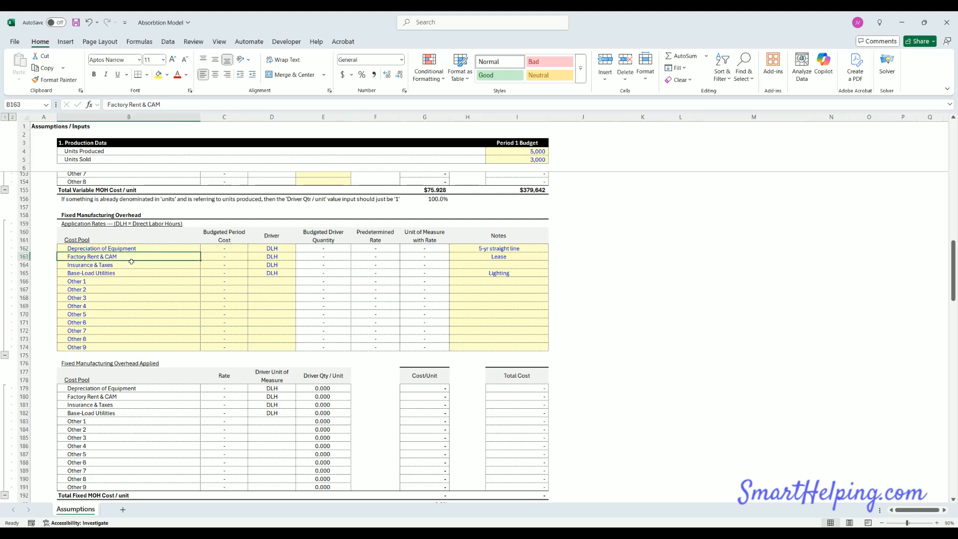
left_click(114, 264)
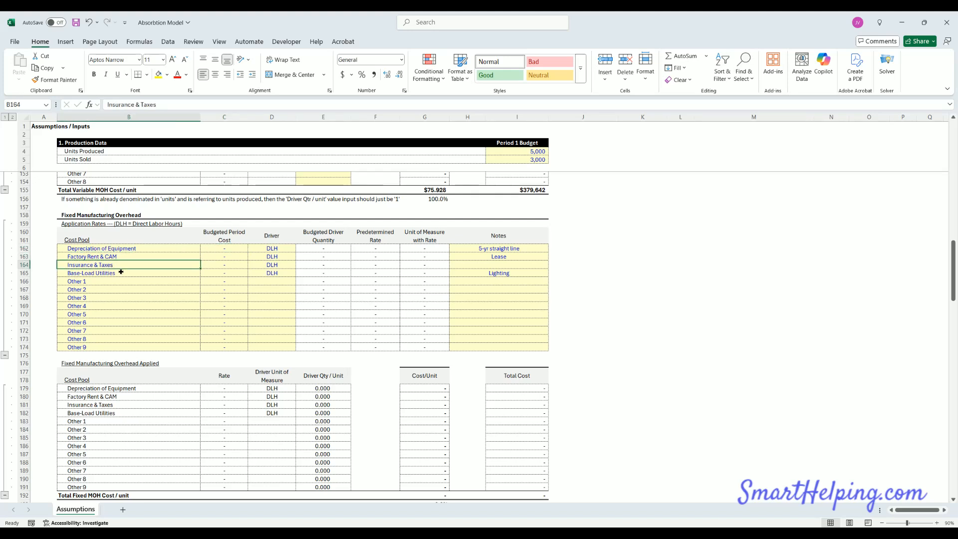
left_click(121, 273)
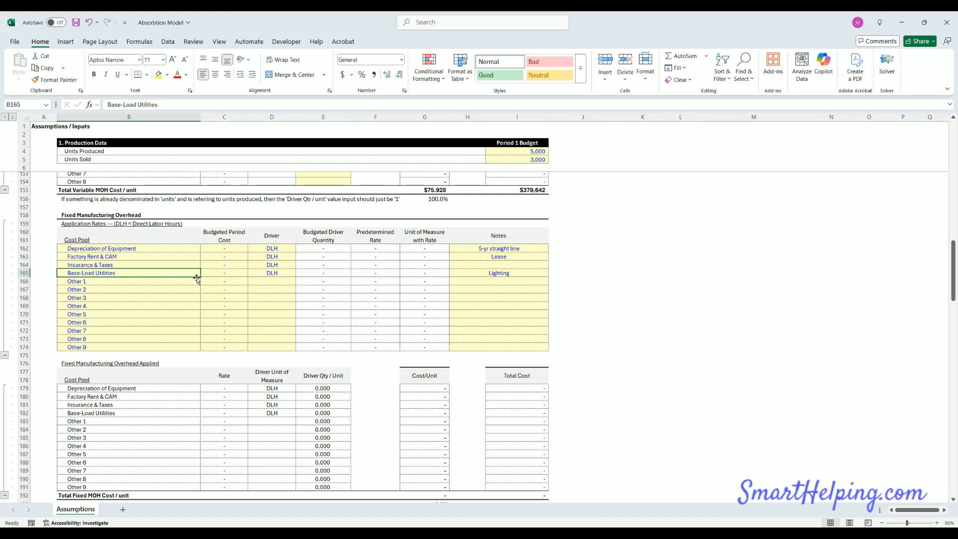
left_click(216, 275)
left_click(223, 248)
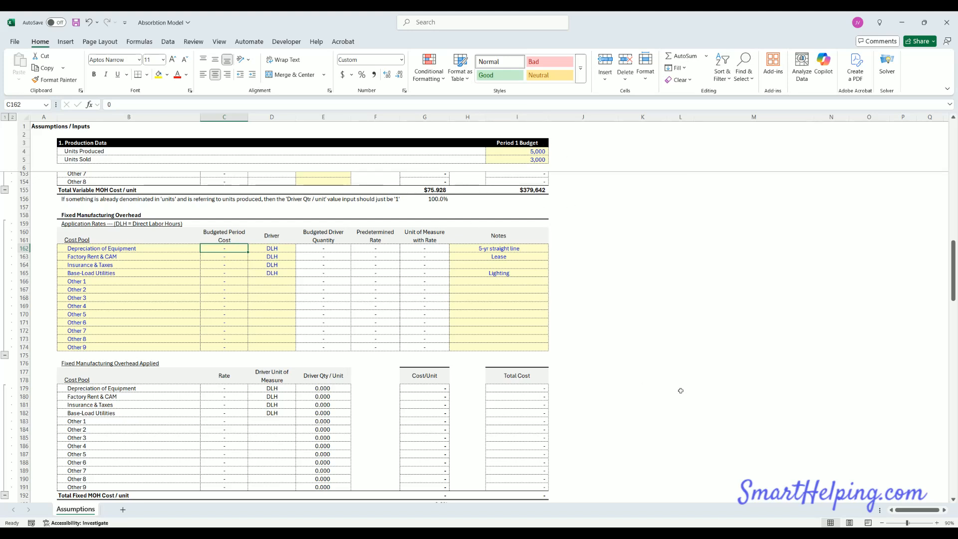
type("20,0")
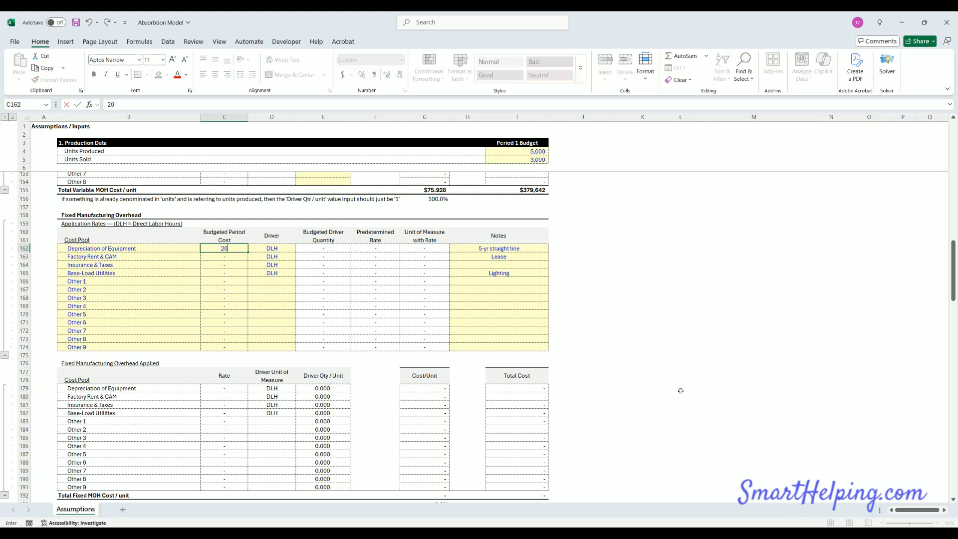
type("00")
key("Return")
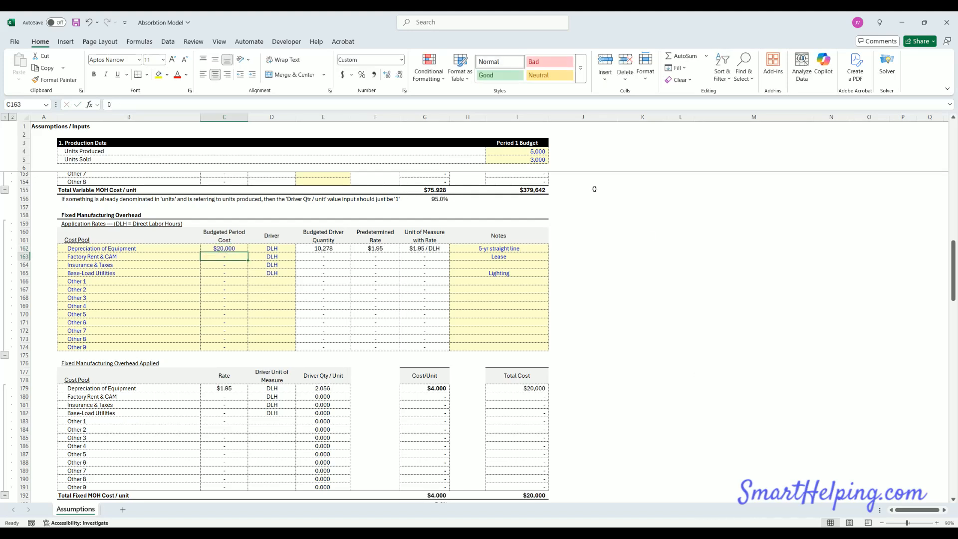
Step: Check the fixed overhead period cost inputs against the Period 1 Budget heading and its Units Produced value
left_click_drag(230, 248, 231, 275)
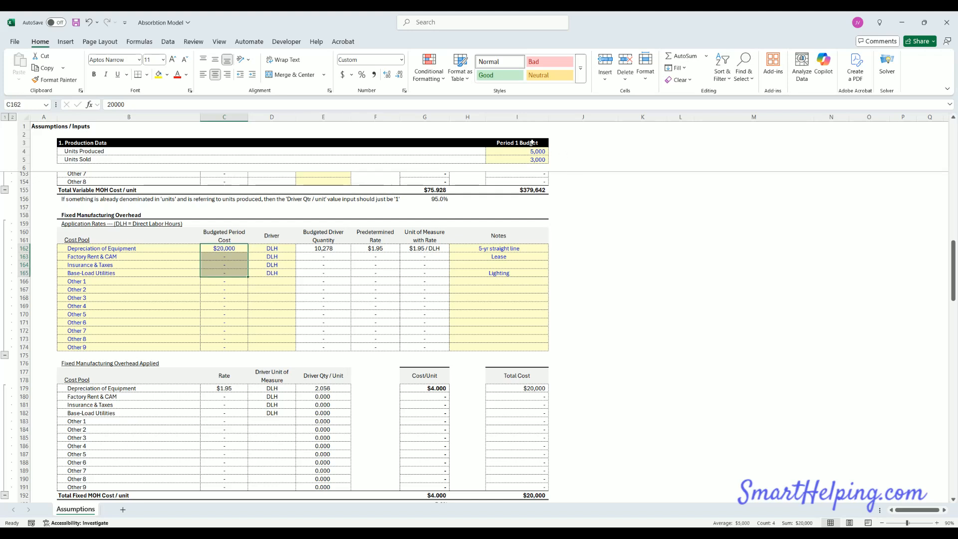
left_click(530, 149)
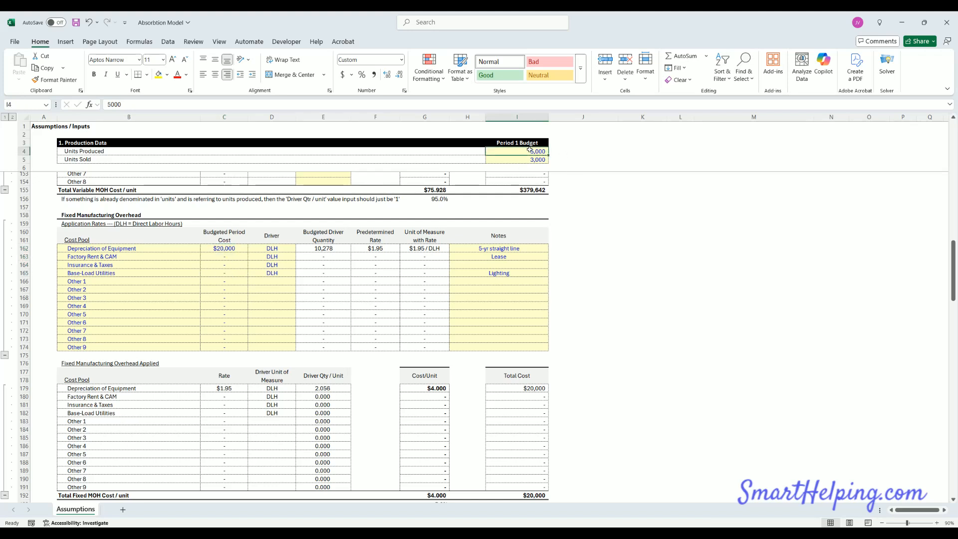
left_click(527, 143)
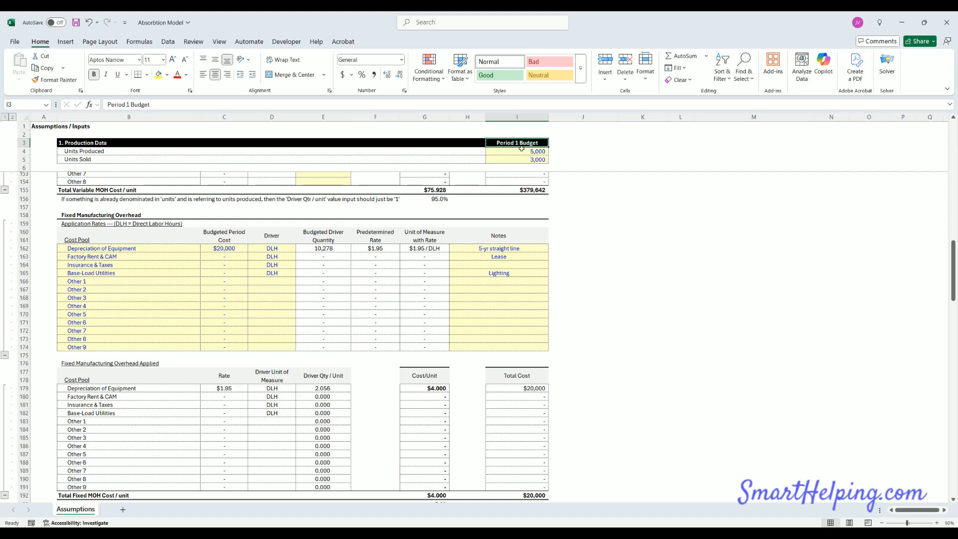
left_click(526, 151)
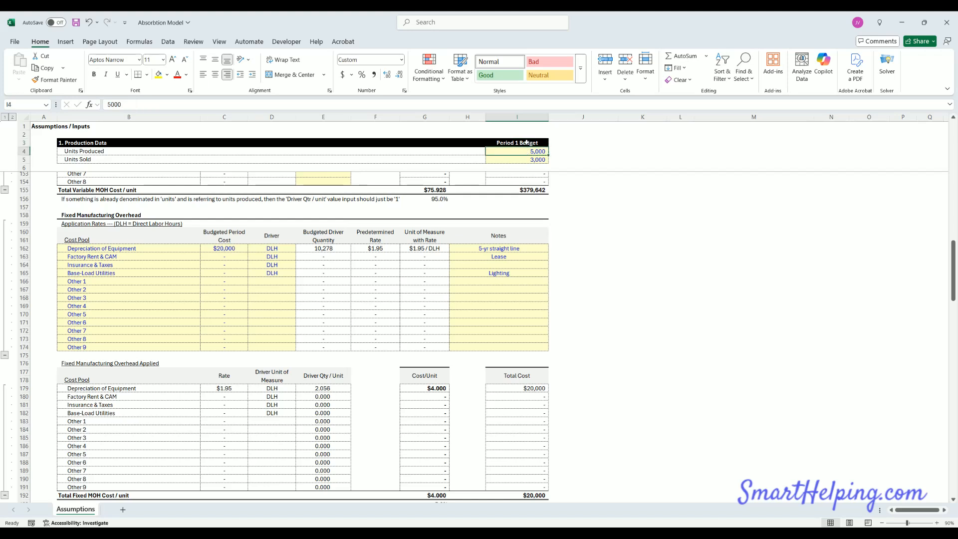
left_click(228, 247)
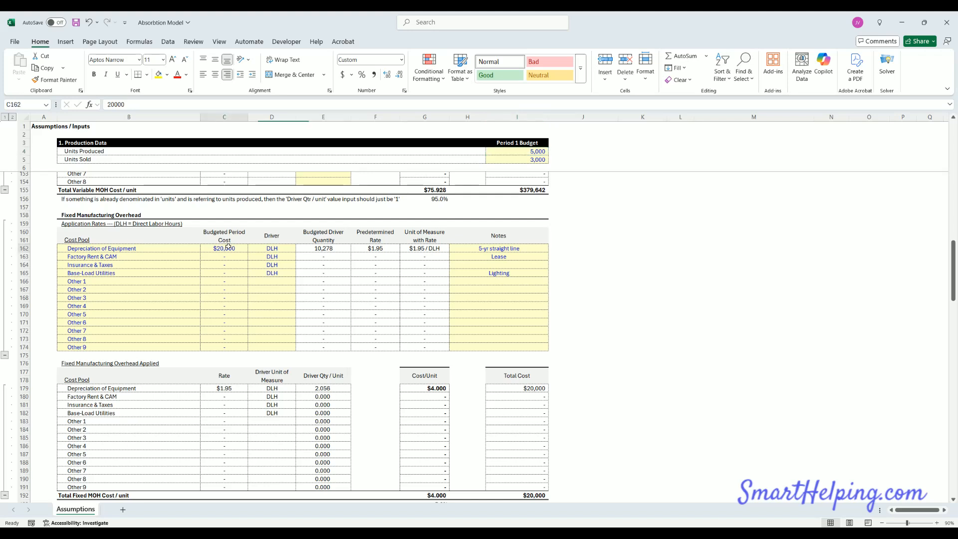
Step: Set the budgeted period costs of Factory Rent & CAM to $10,000, Insurance & Taxes to $3,500 and Base-Load Utilities to $1,250
key("Return")
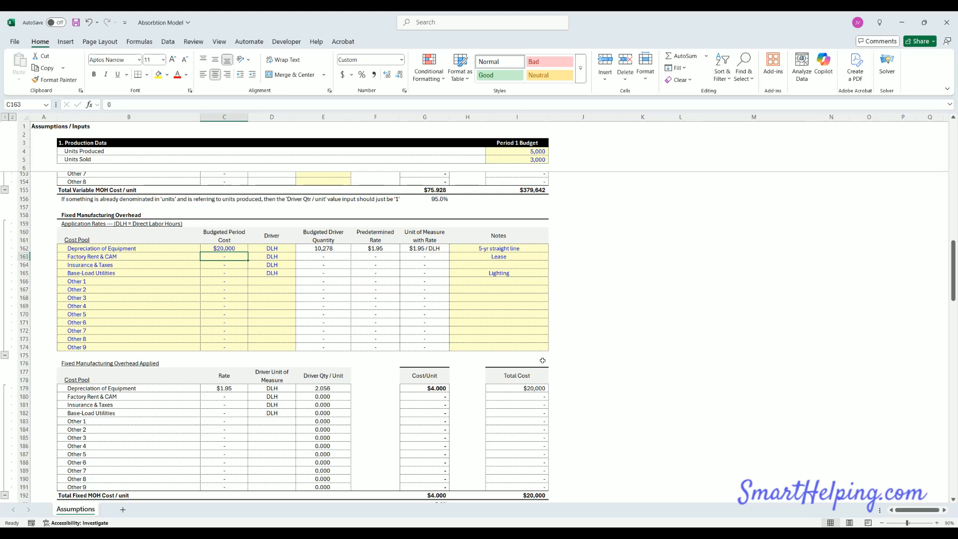
type("10000")
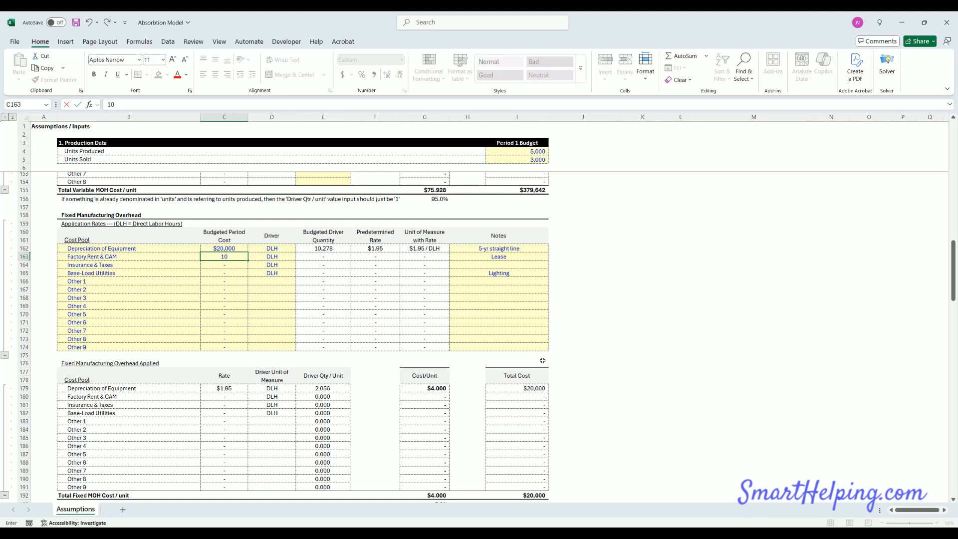
key("Return")
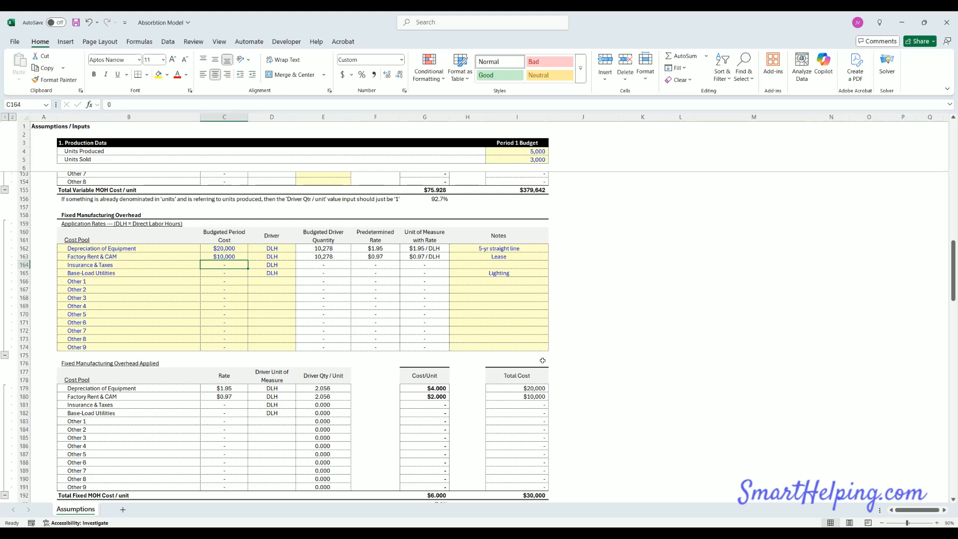
type("3,500")
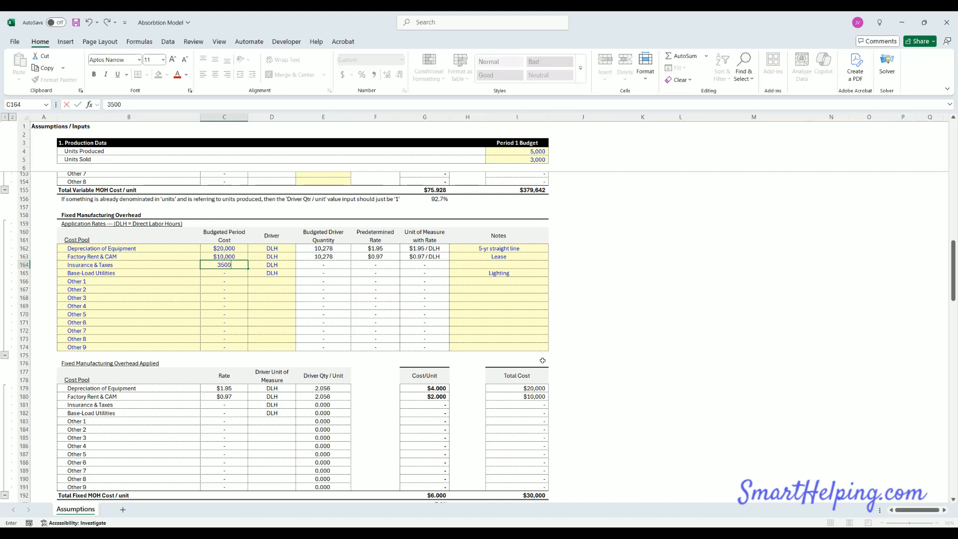
key("Return")
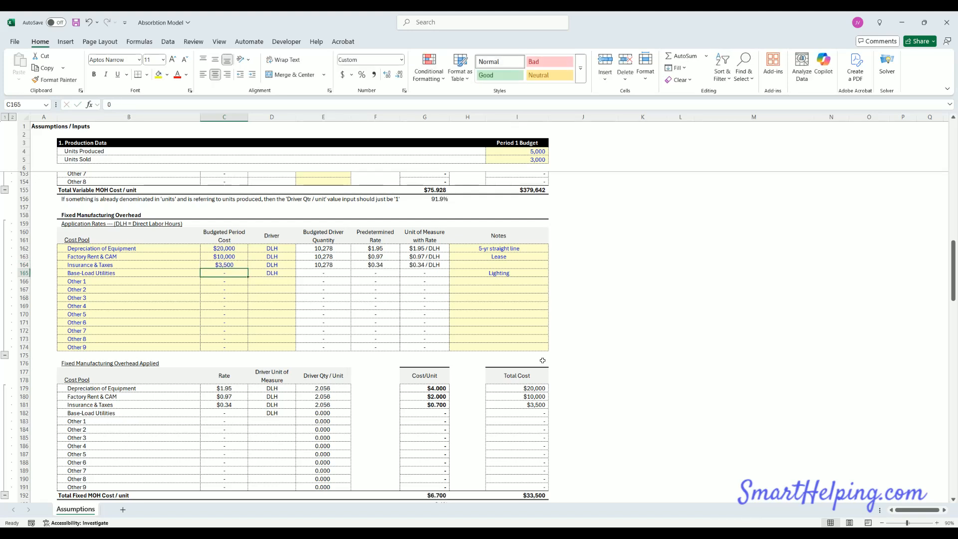
type("1250")
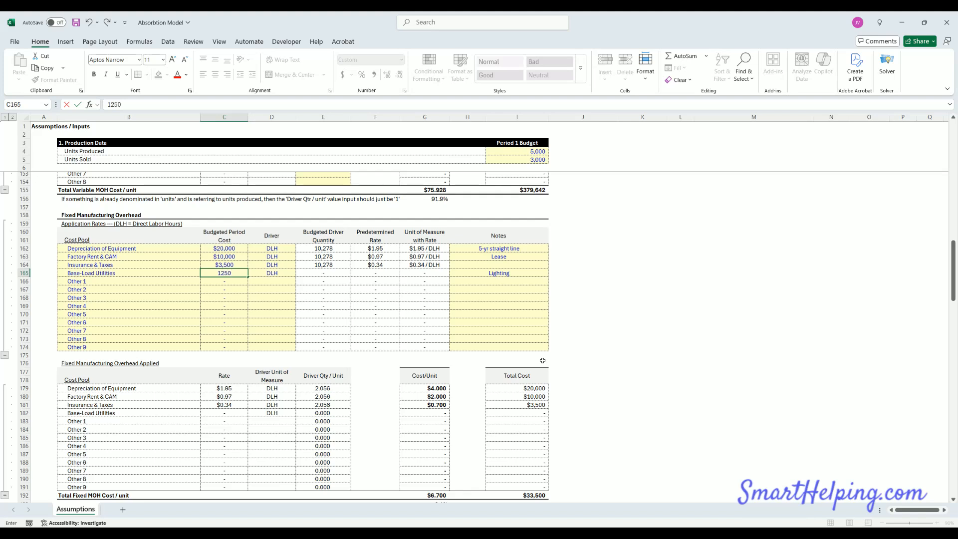
key("Return")
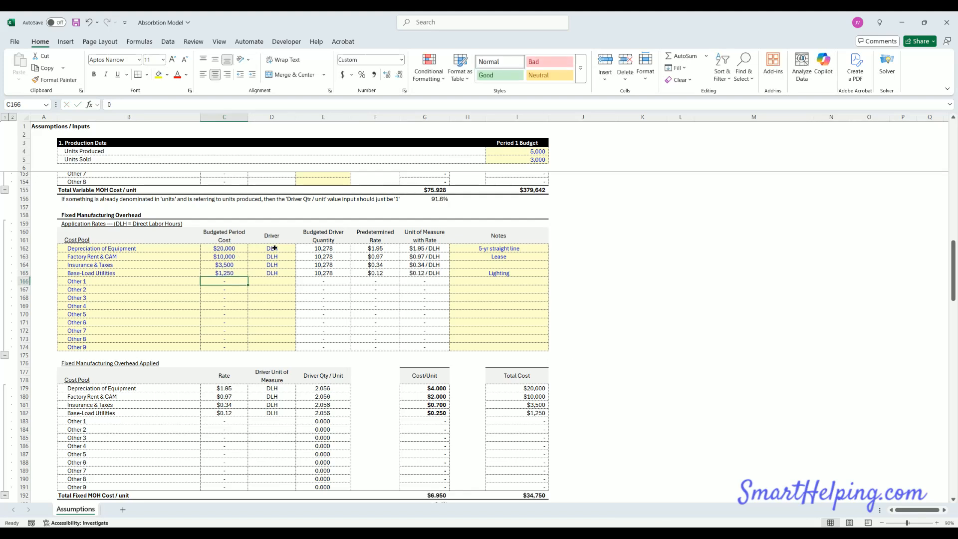
Step: Review the driver assigned to each of the four named fixed overhead cost pools
mouse_move(275, 249)
left_mouse_down()
mouse_move(269, 291)
mouse_move(272, 265)
left_mouse_up()
left_click(276, 257)
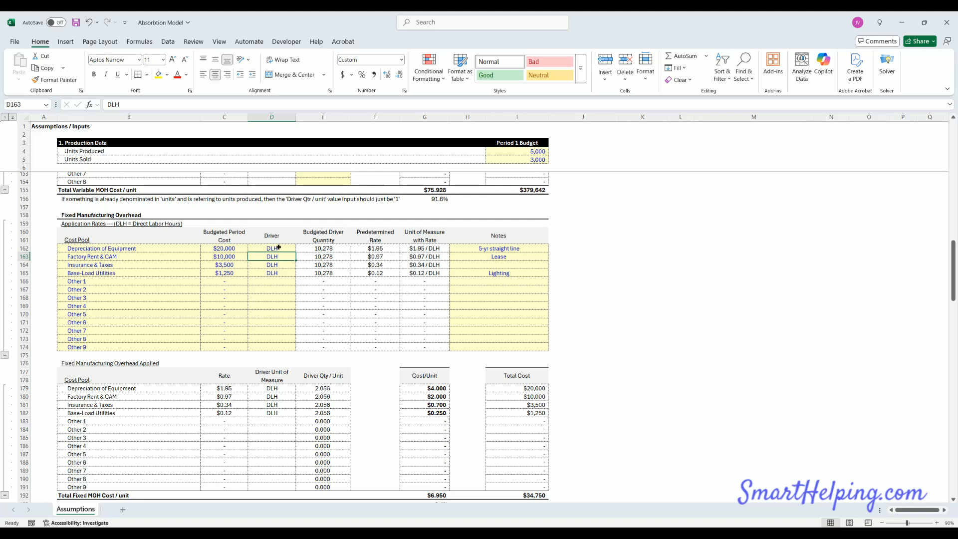
left_click(278, 248)
left_click(277, 257)
left_click(278, 265)
left_click(277, 273)
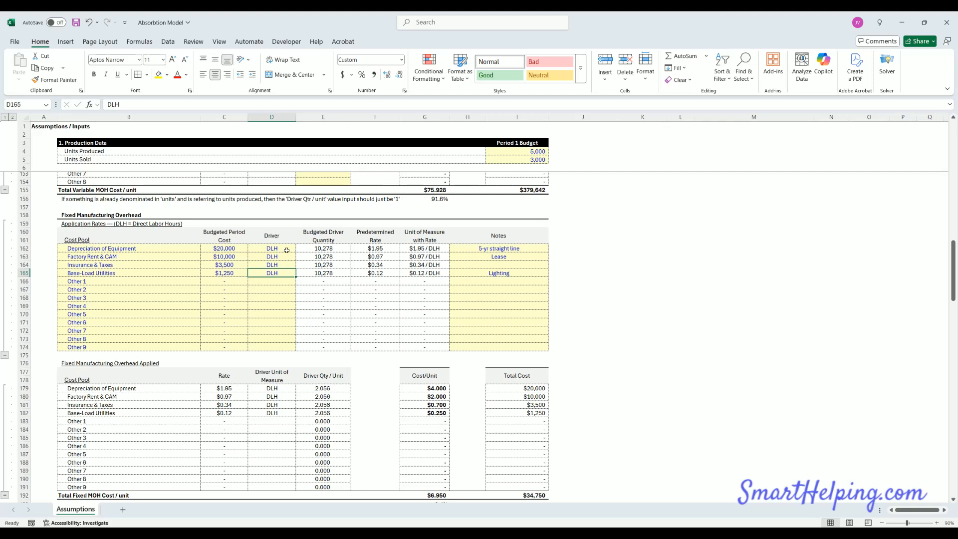
key("Up")
key("Up")
key("Up")
Step: Examine the total effective direct labor hours per unit that underlie the fixed overhead DLH driver
scroll(278, 341, "up", 18)
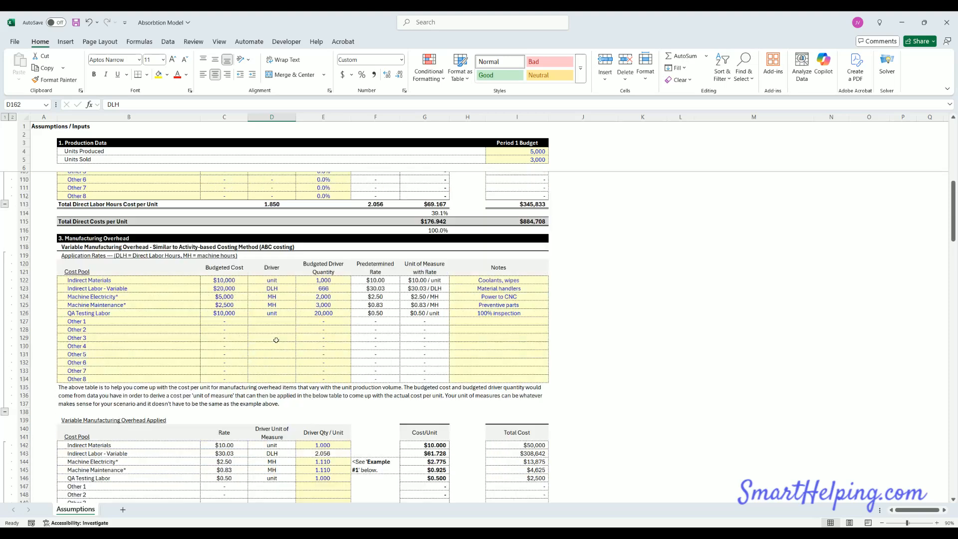
left_click(378, 295)
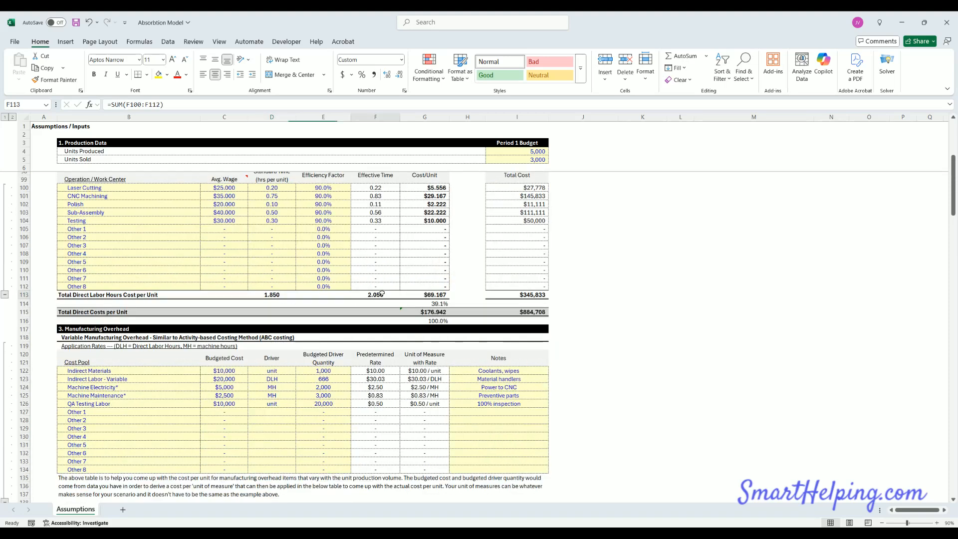
scroll(378, 295, "up", 4)
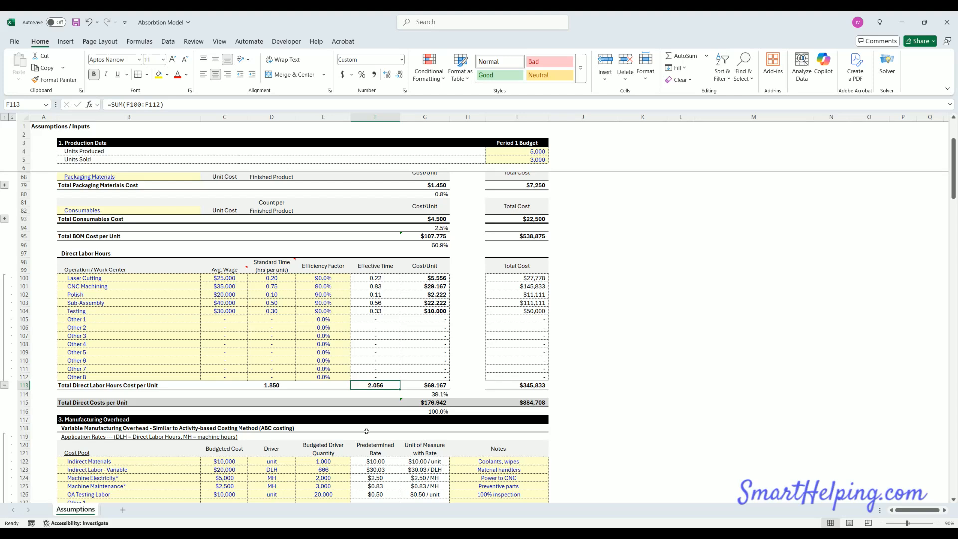
scroll(382, 387, "down", 11)
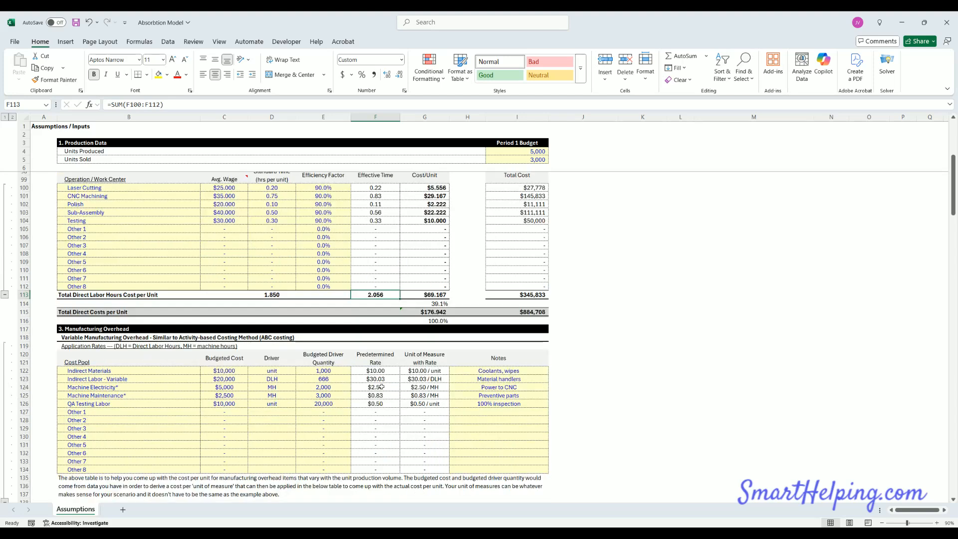
scroll(382, 387, "down", 7)
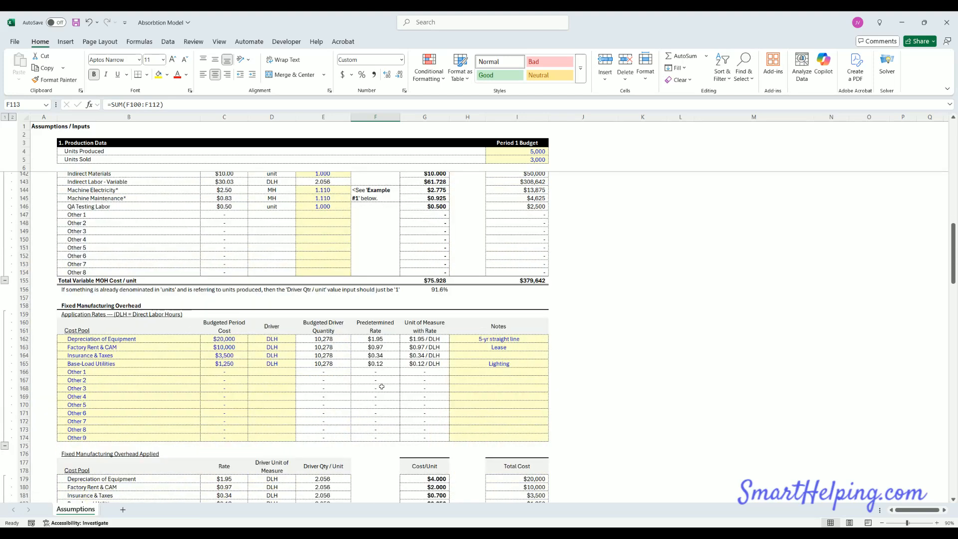
Step: Inspect the Budgeted Driver Quantity formula for Depreciation of Equipment and trace its references to units produced and total effective labor time
left_click(233, 340)
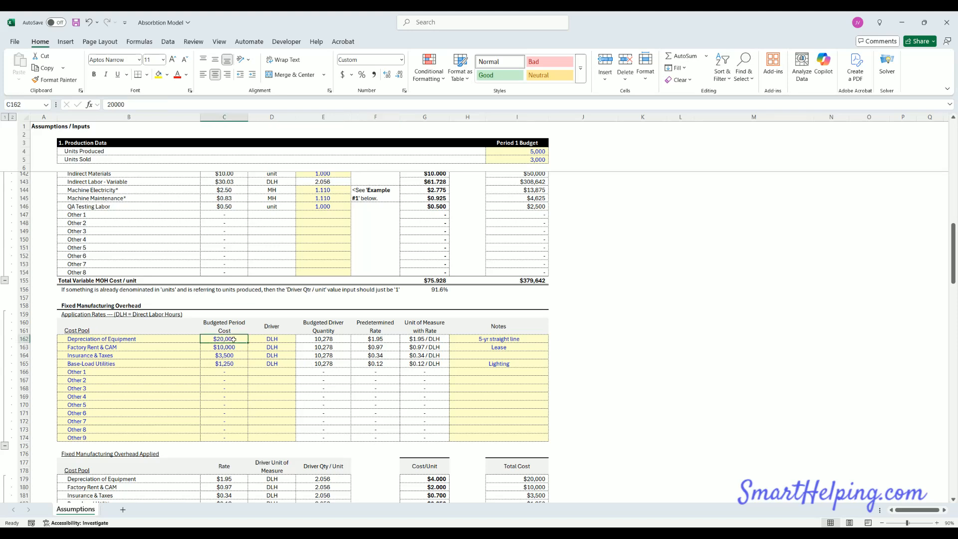
left_click(280, 344)
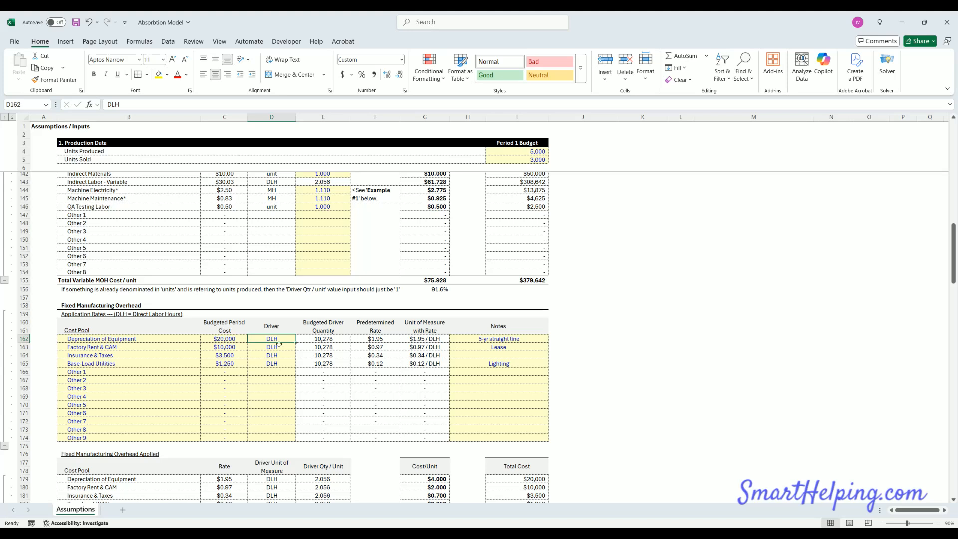
left_click(306, 330)
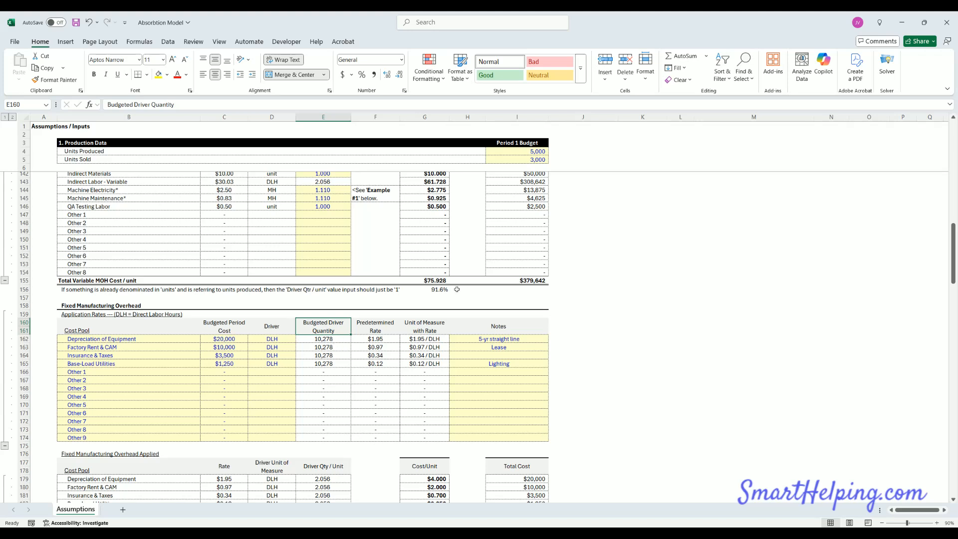
double_click(336, 341)
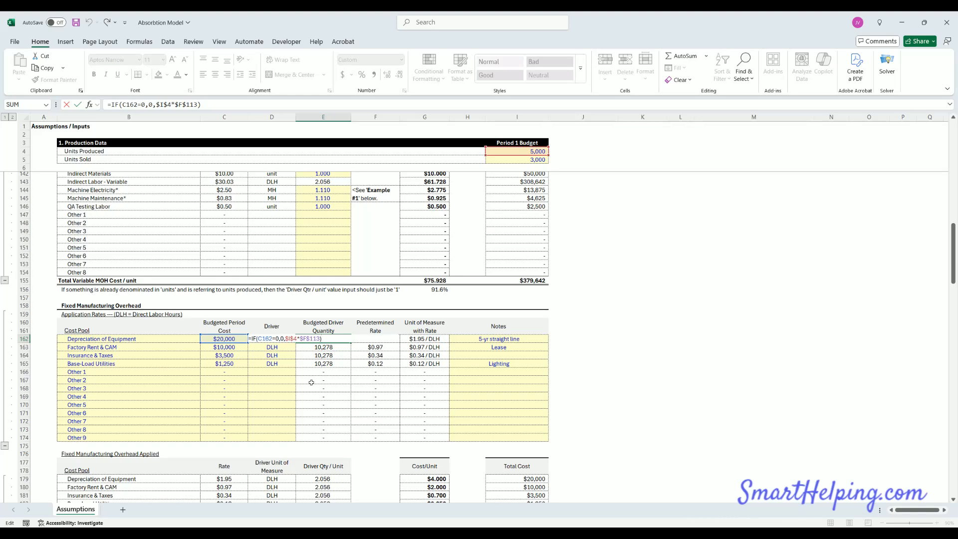
scroll(311, 382, "up", 4)
scroll(311, 382, "up", 10)
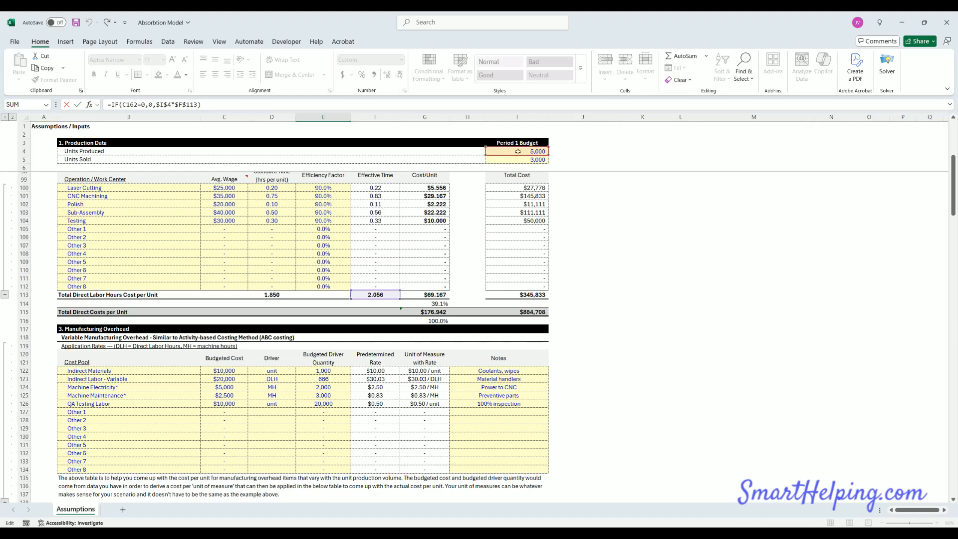
key("Escape")
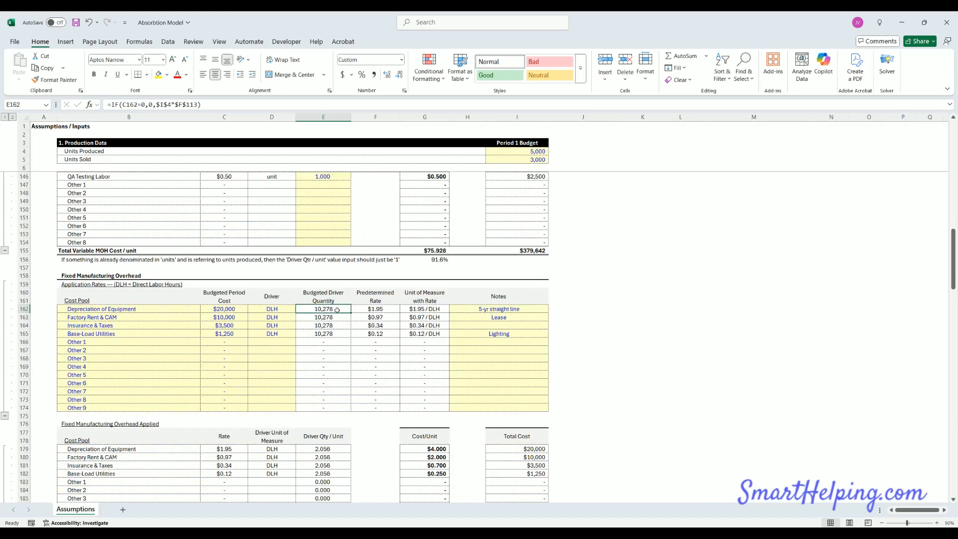
Step: Compare the budgeted driver quantities of the other fixed cost pools with their budgeted period costs
key("Down")
key("Down")
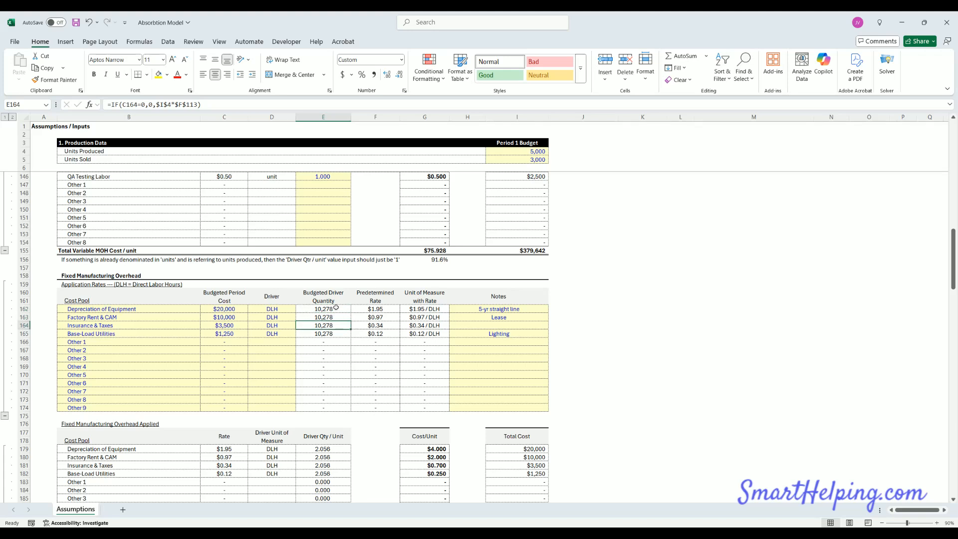
left_click_drag(224, 309, 229, 335)
left_click(230, 325)
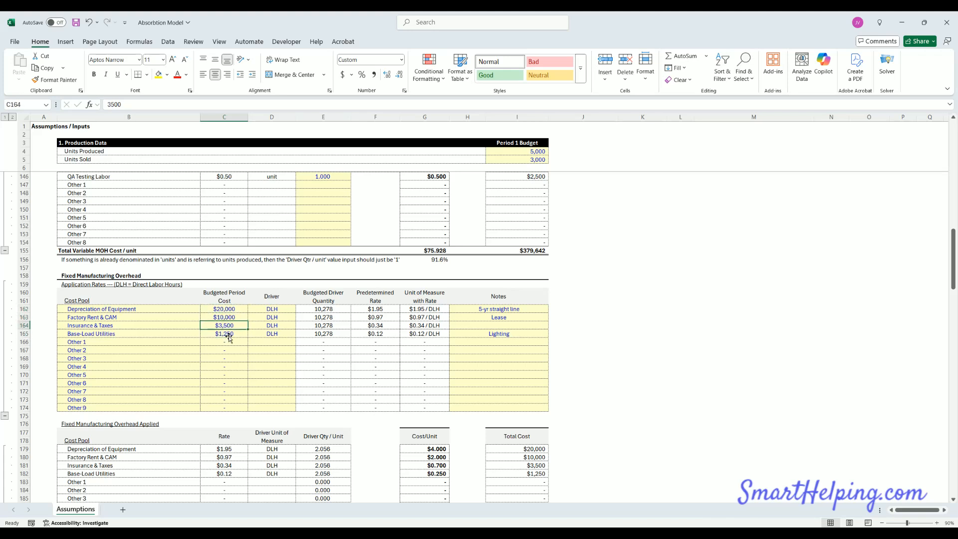
Step: Check the Base-Load Utilities budgeted cost, then examine the predetermined rate formulas for Depreciation of Equipment and Factory Rent & CAM
left_click(228, 335)
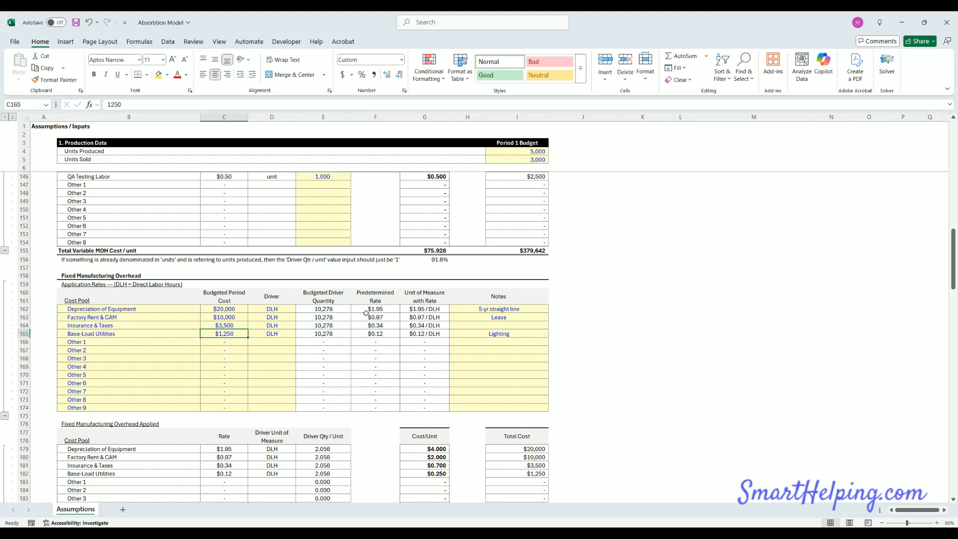
left_click(423, 308)
left_click(373, 309)
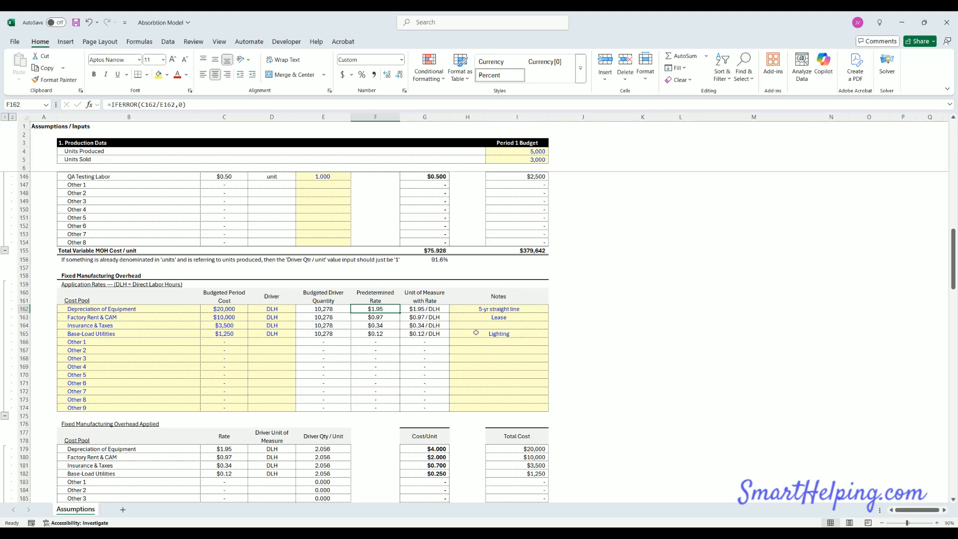
left_click(385, 319)
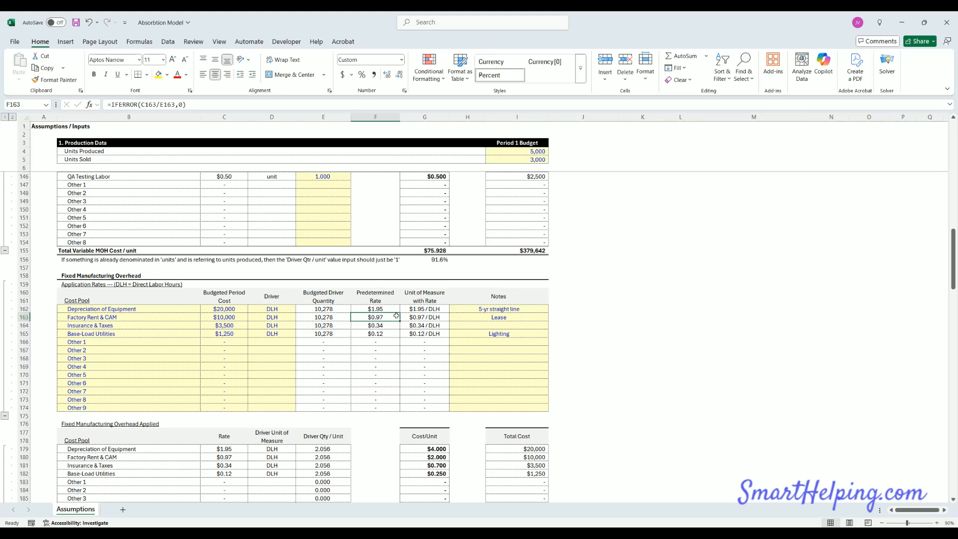
Step: Compare the Budgeted Driver Quantity column with the Units Produced input and the budgeted period costs of the fixed cost pools
left_click(336, 309)
left_click_drag(336, 309, 330, 408)
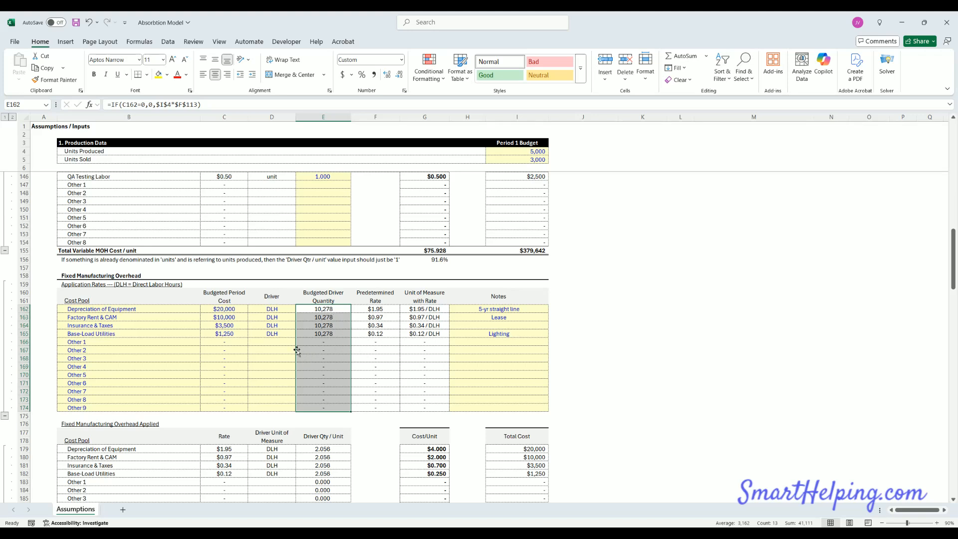
left_click(519, 150)
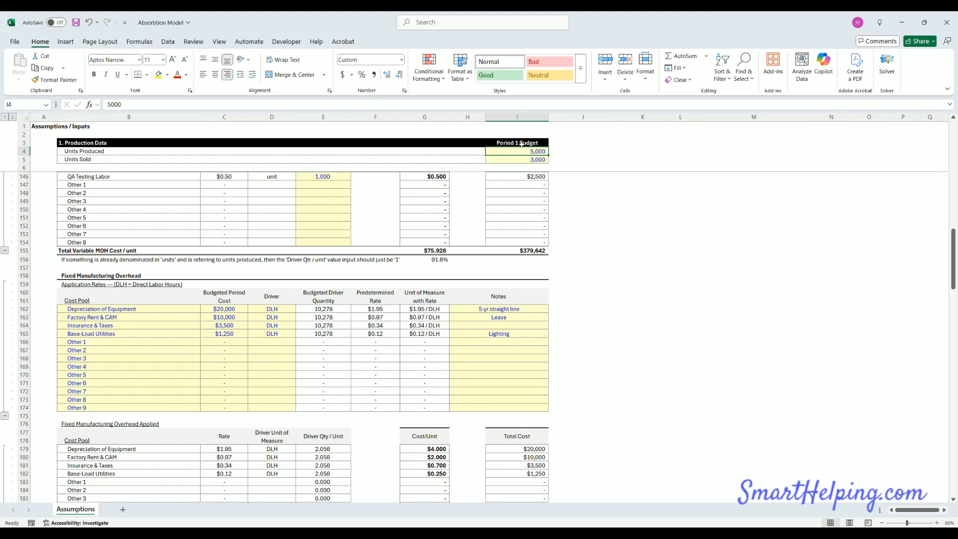
left_click_drag(230, 309, 223, 382)
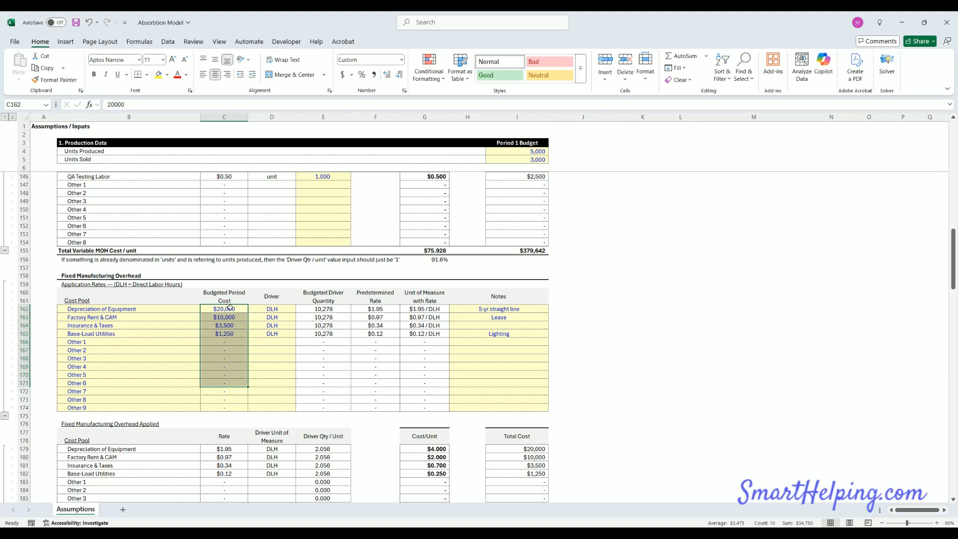
left_click_drag(230, 309, 224, 391)
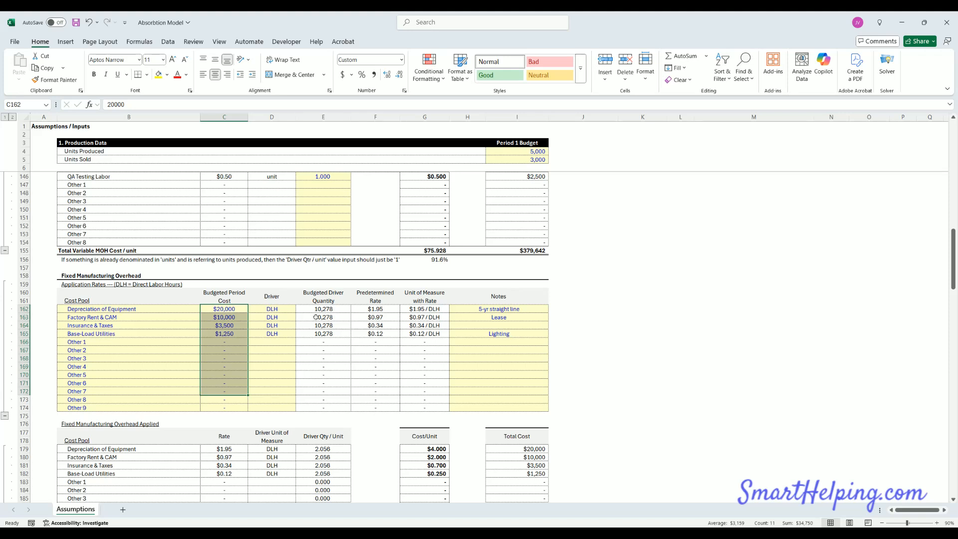
Step: Inspect the Driver Qty / Unit formula for applied Depreciation of Equipment and compare it with that pool's Budgeted Driver Quantity formula
scroll(325, 349, "down", 4)
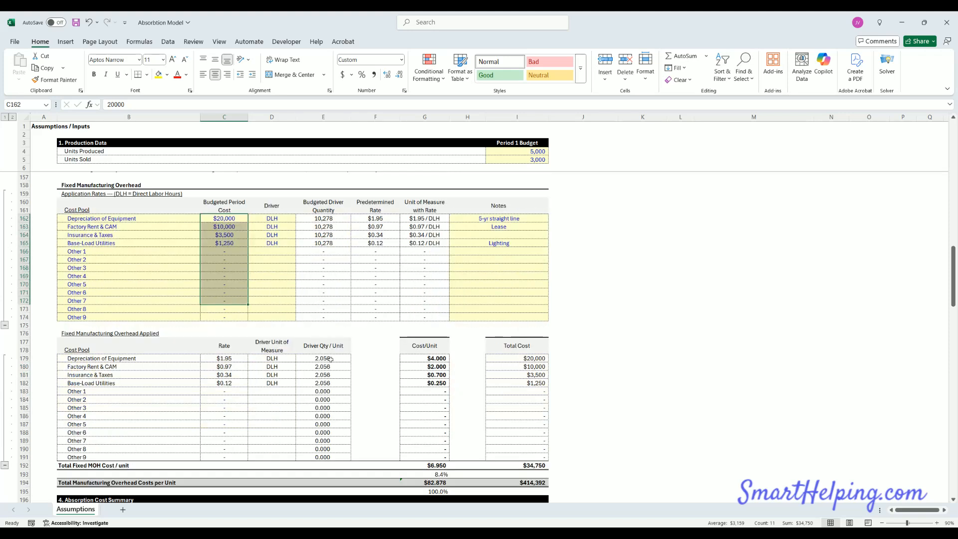
left_click(330, 348)
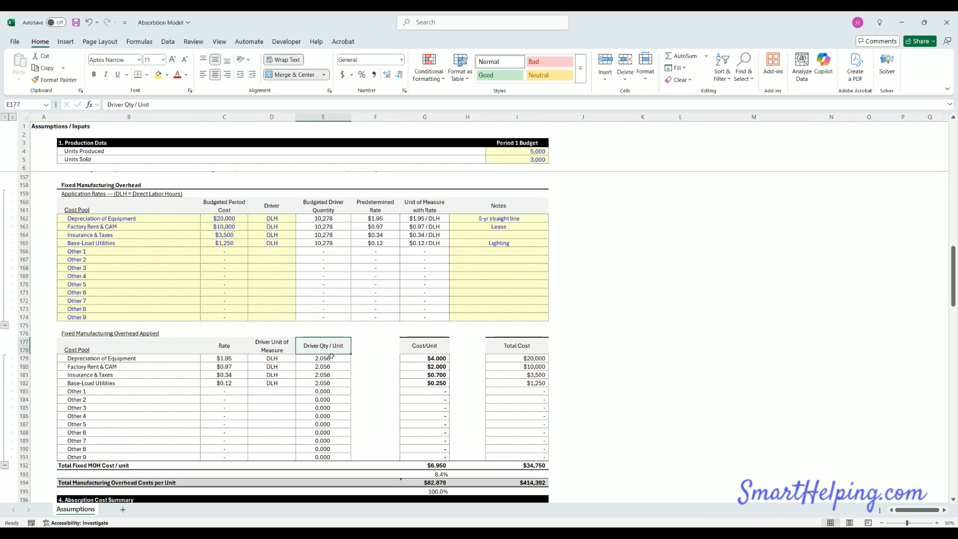
left_click(332, 360)
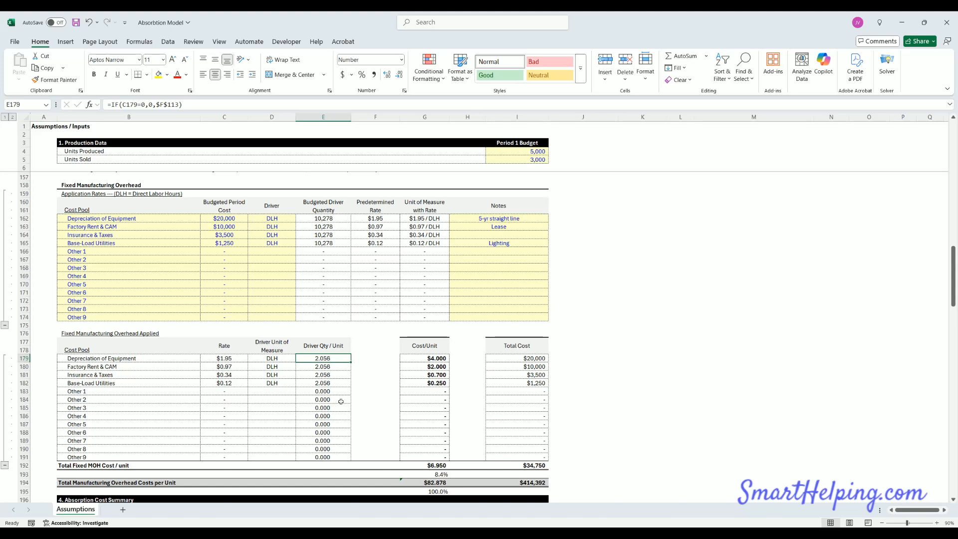
left_click(332, 219)
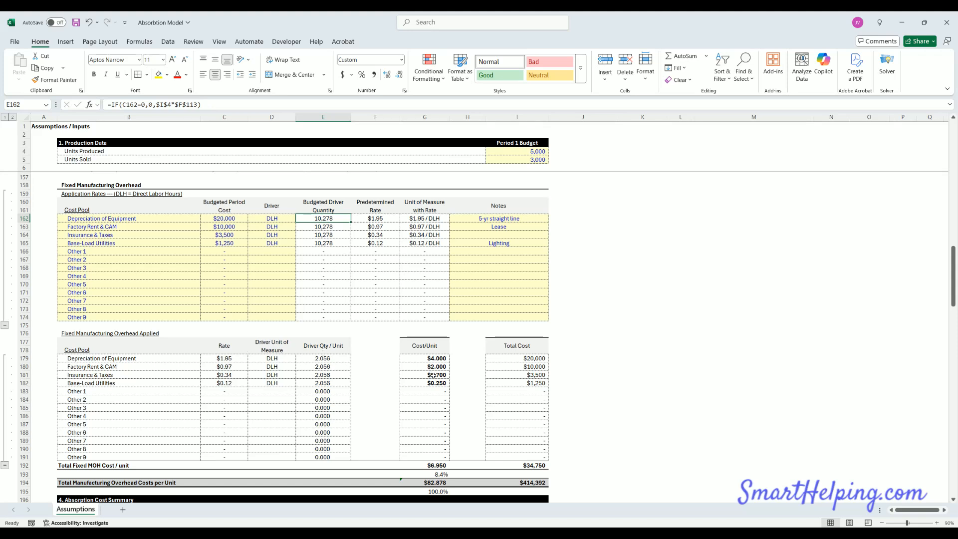
Step: Compare the applied fixed overhead Total Cost column with the budgeted period costs and check the depreciation cost per unit
left_click_drag(529, 359, 527, 410)
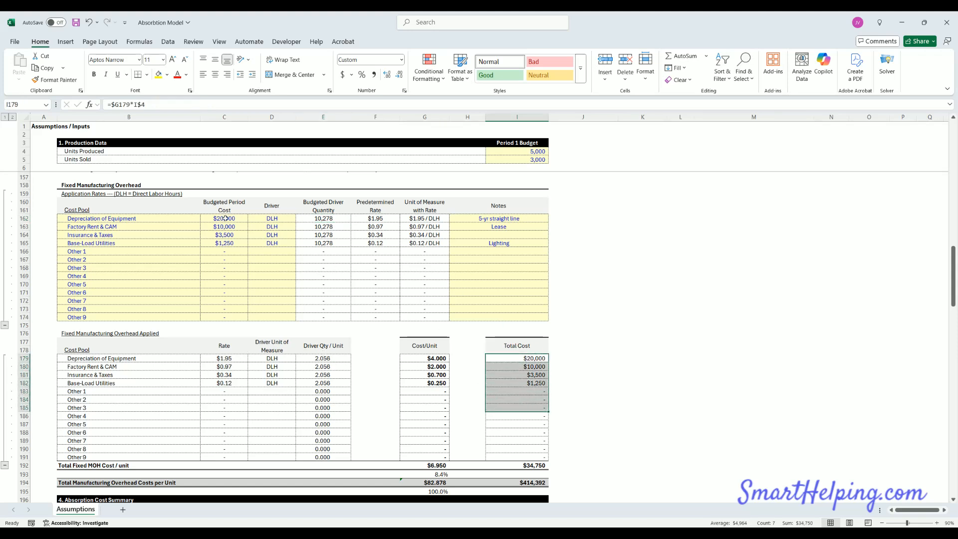
left_click_drag(225, 218, 224, 285)
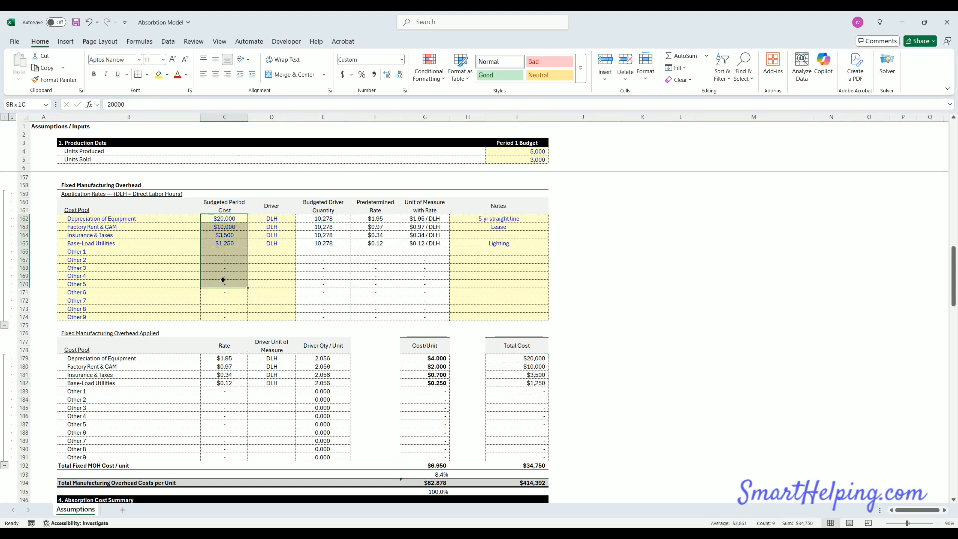
left_click(439, 358)
Step: Set Units Produced for the Period 1 Budget to 4000, undoing and reapplying the change to compare the fixed overhead rates
left_click(538, 152)
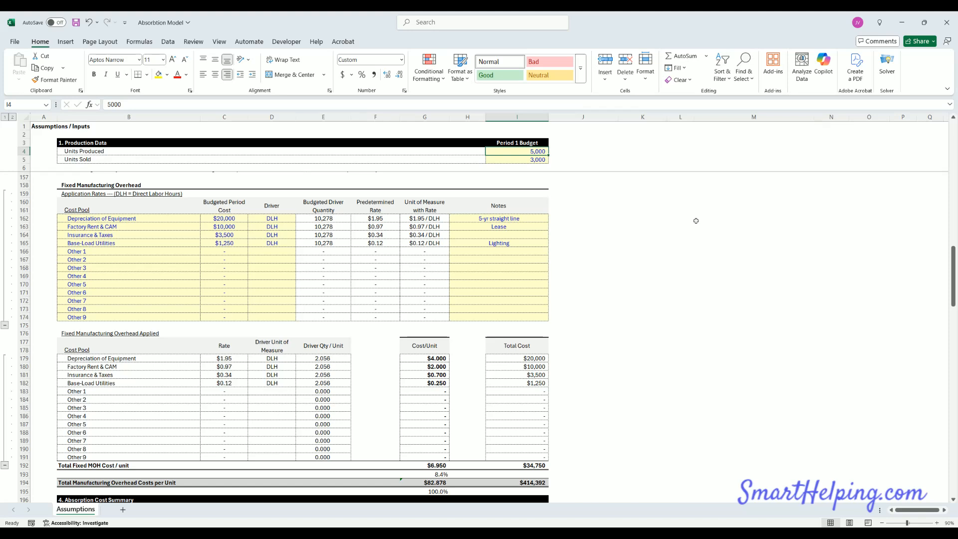
type("4")
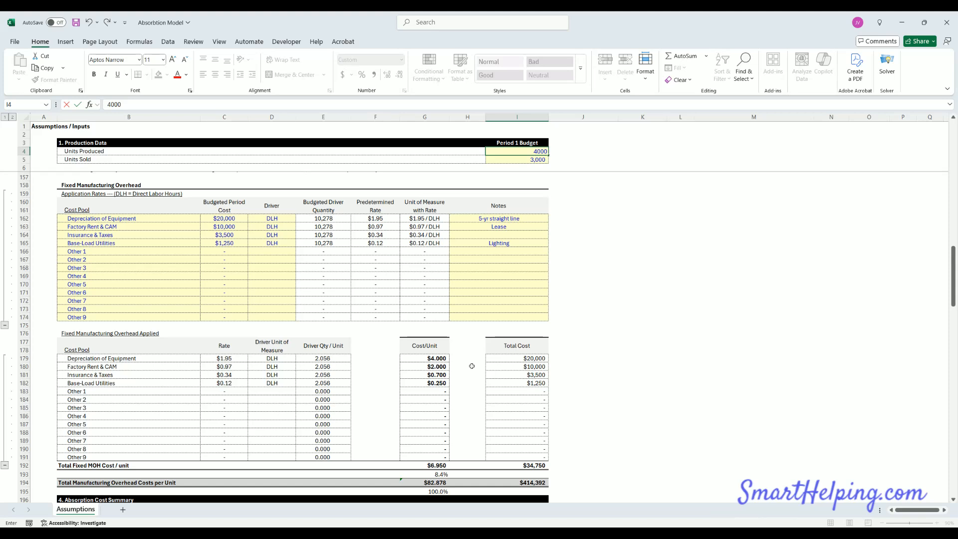
key("Return")
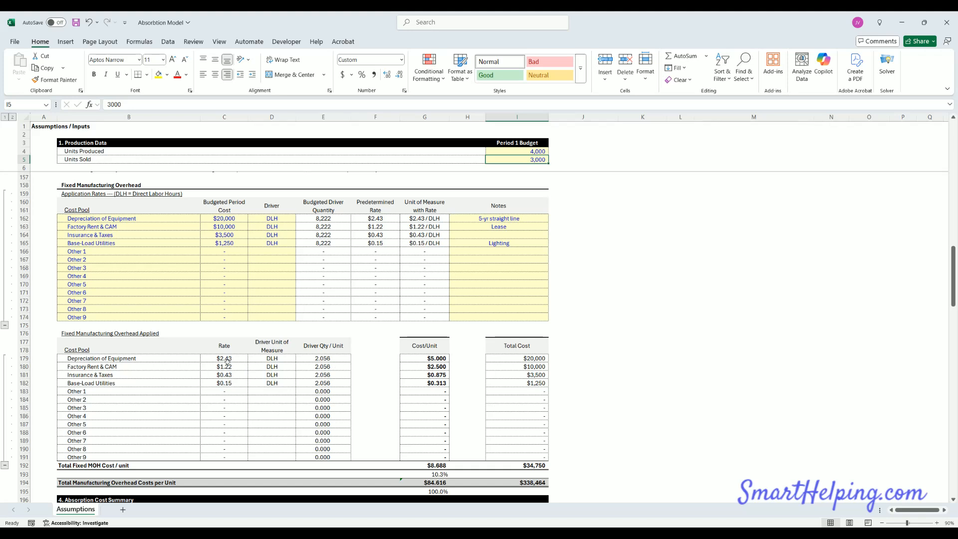
left_click(226, 358)
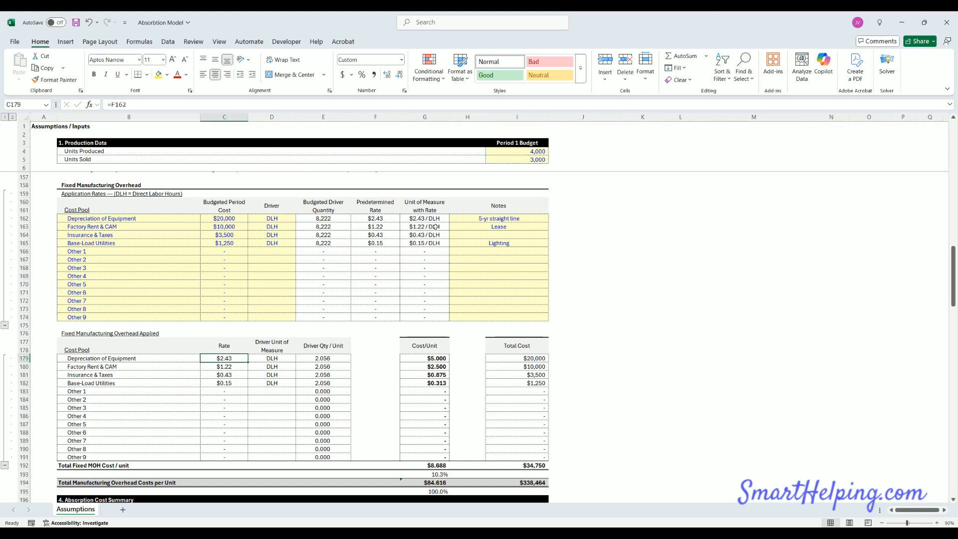
key("ctrl+z")
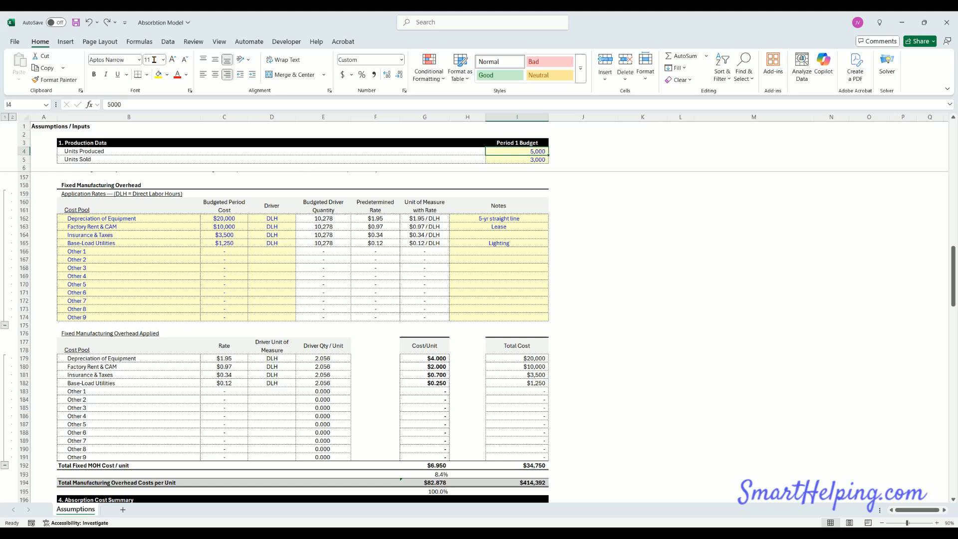
left_click(106, 22)
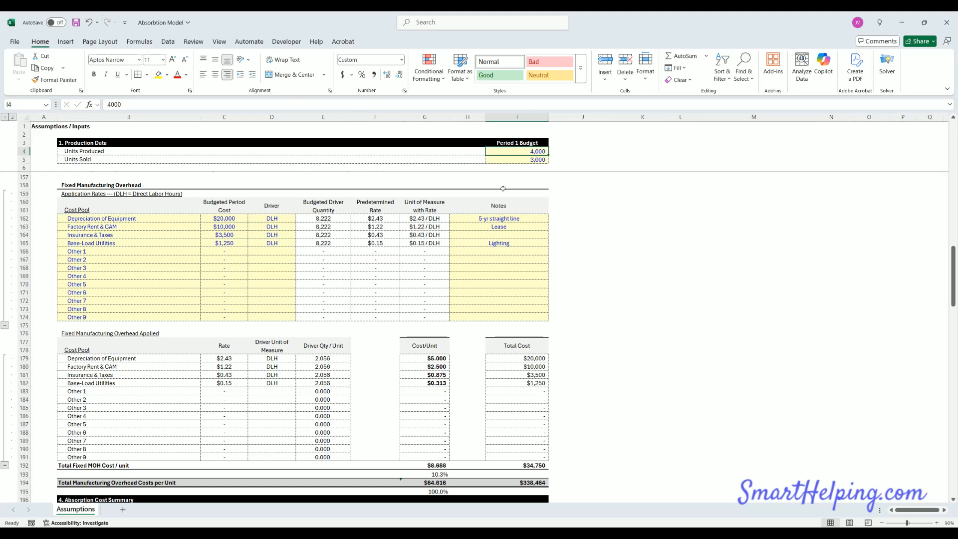
Step: Review the Depreciation of Equipment rate, budgeted cost and cost per unit, along with the fixed MOH per-unit and total cost sums
left_click(427, 219)
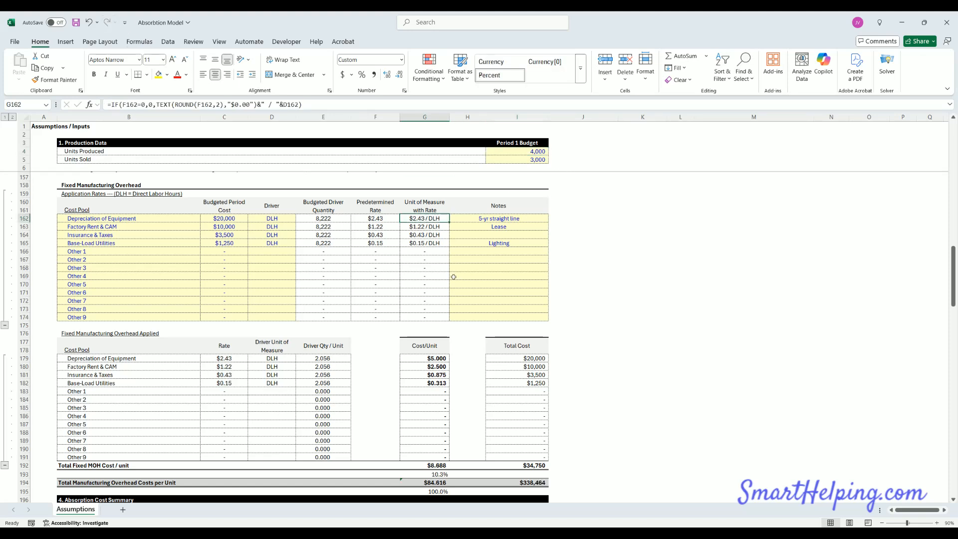
left_click(227, 219)
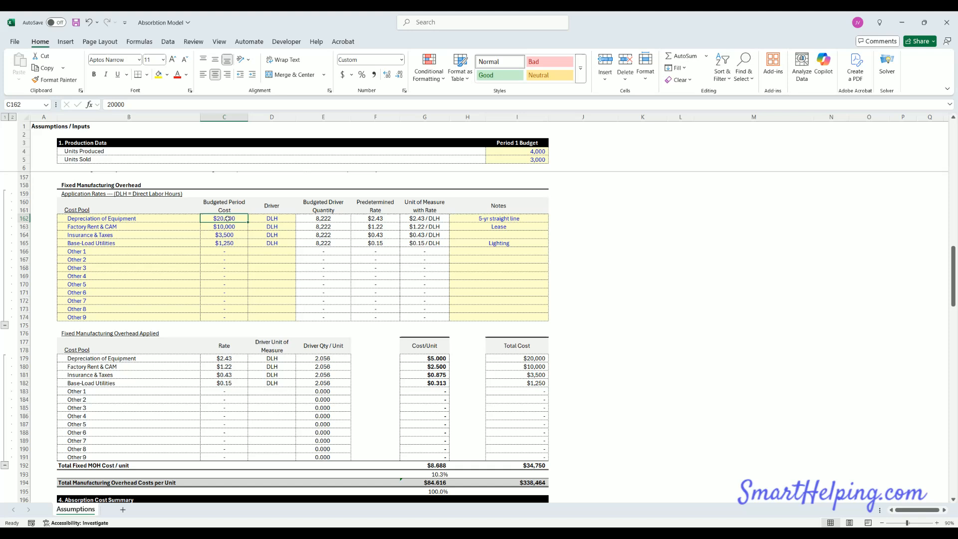
left_click(428, 359)
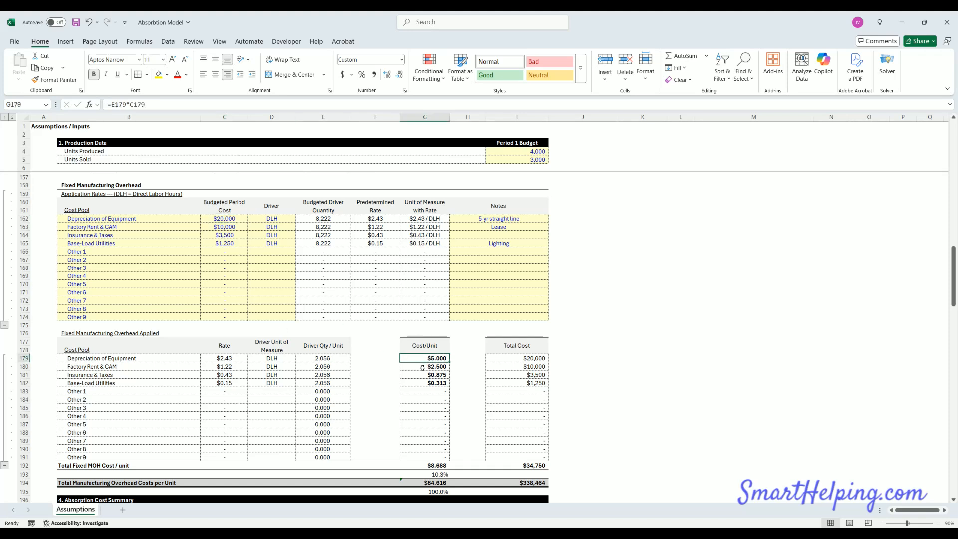
left_click(434, 463)
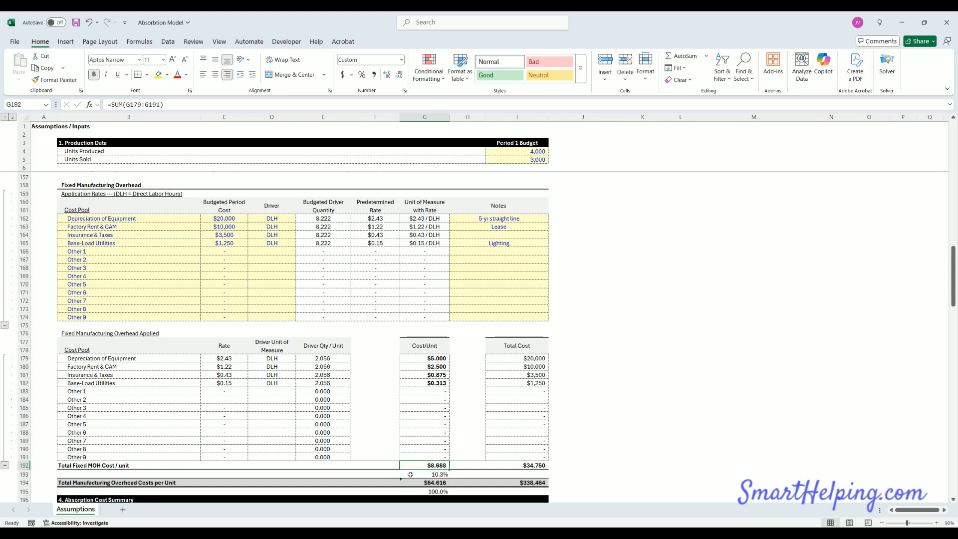
left_click(531, 466)
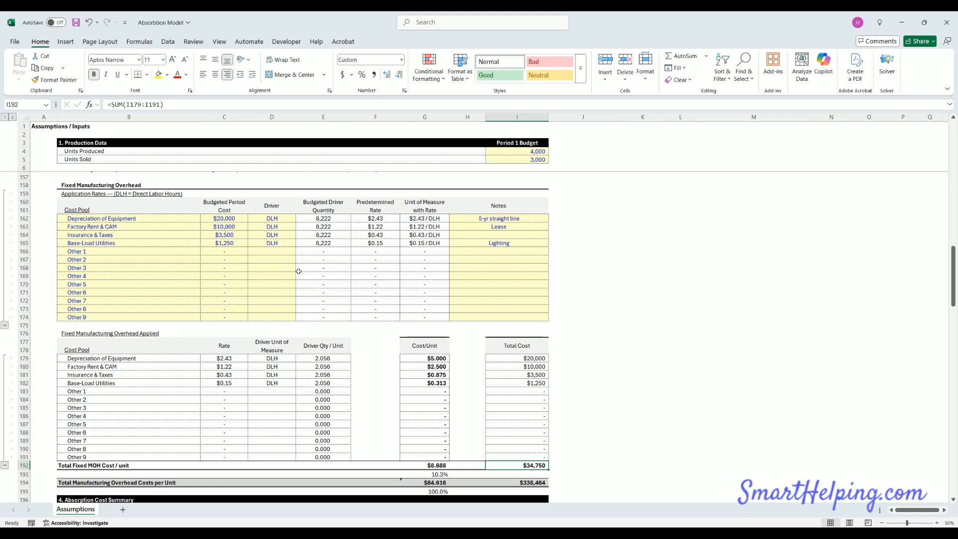
Step: Collapse all grouped detail rows on the Assumptions sheet and bring the Absorption Cost Summary into view
scroll(270, 314, "down", 4)
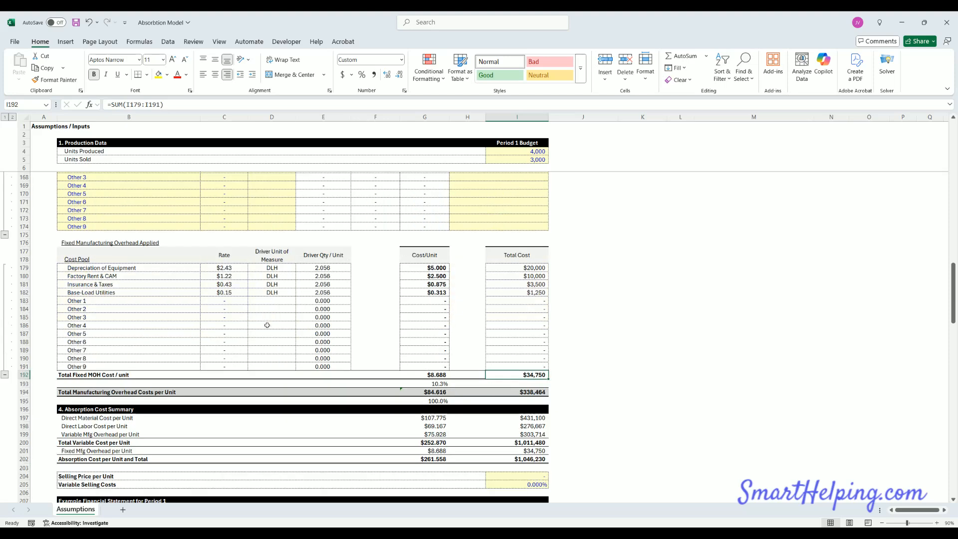
scroll(268, 330, "down", 4)
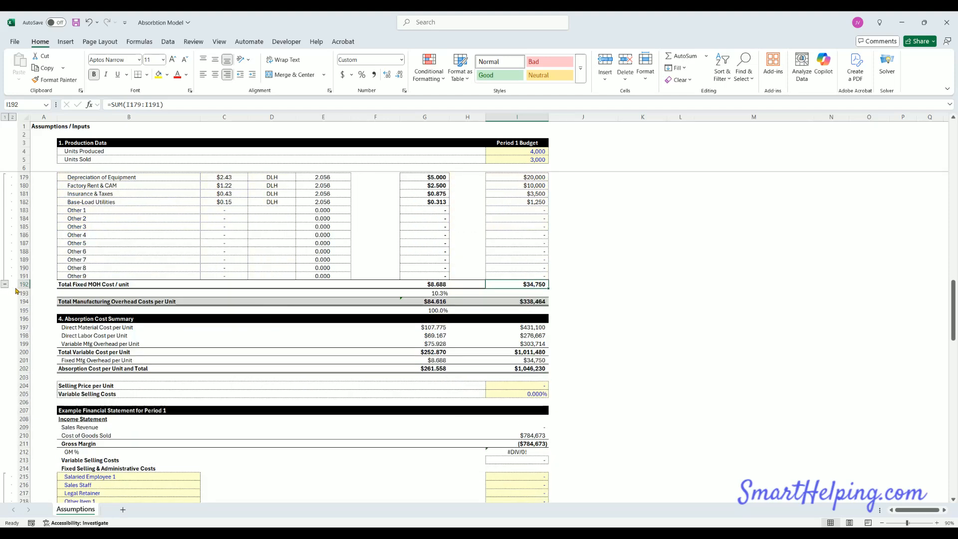
left_click(4, 117)
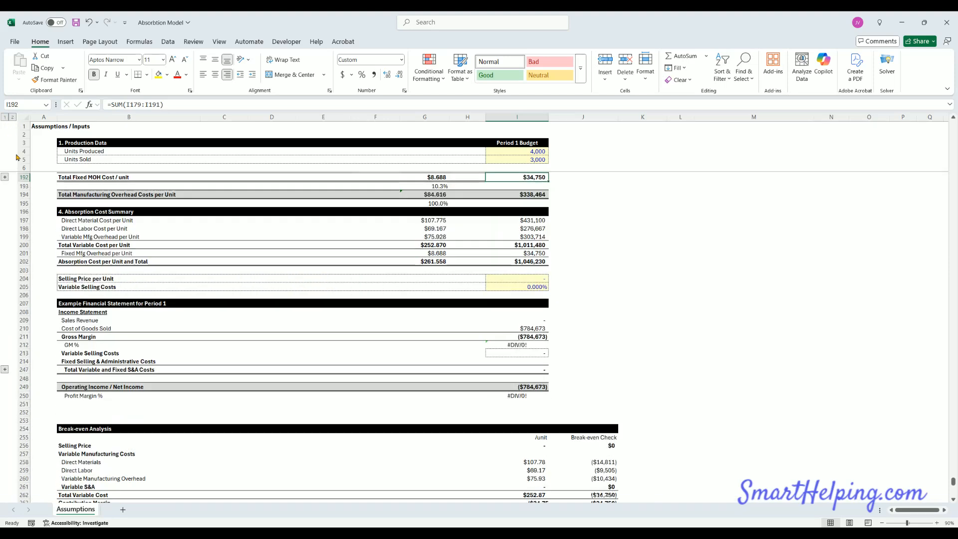
scroll(97, 294, "up", 4)
scroll(96, 293, "up", 6)
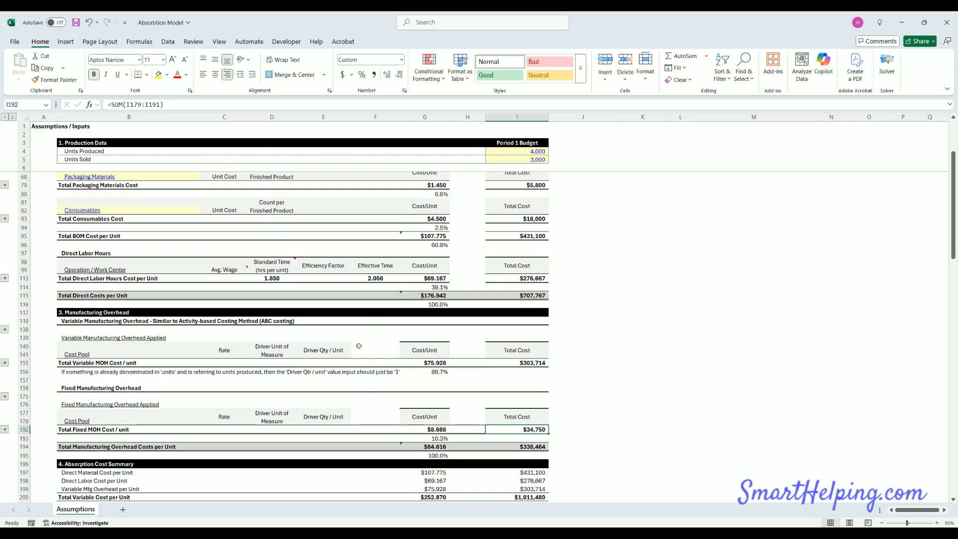
scroll(157, 349, "down", 7)
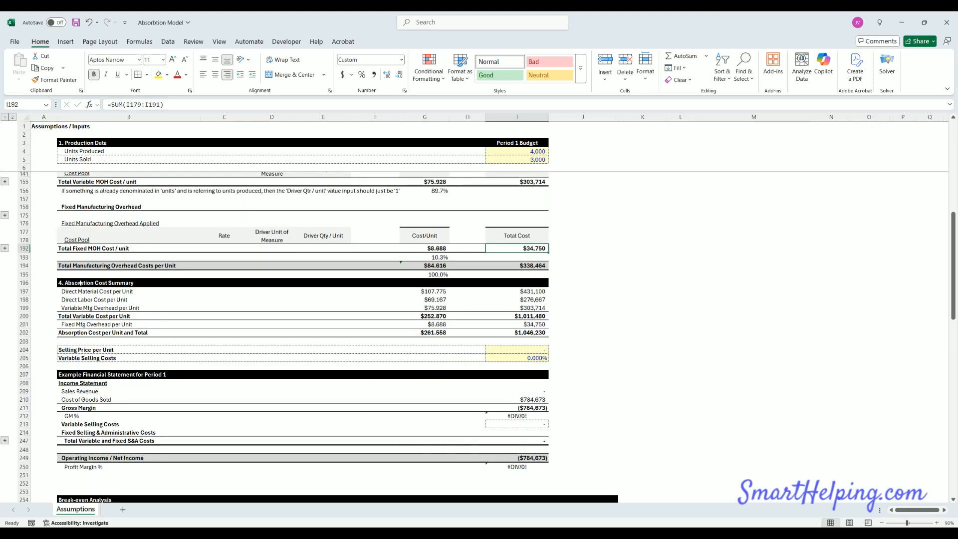
Step: Review the per-unit direct material, direct labor and variable manufacturing overhead references in the Absorption Cost Summary
left_click_drag(82, 284, 532, 285)
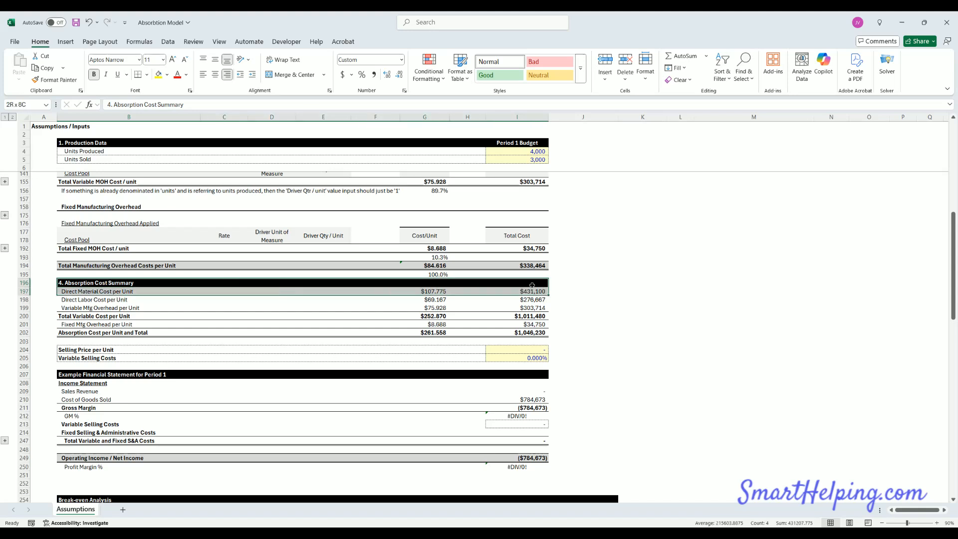
left_click(95, 293)
left_click(439, 293)
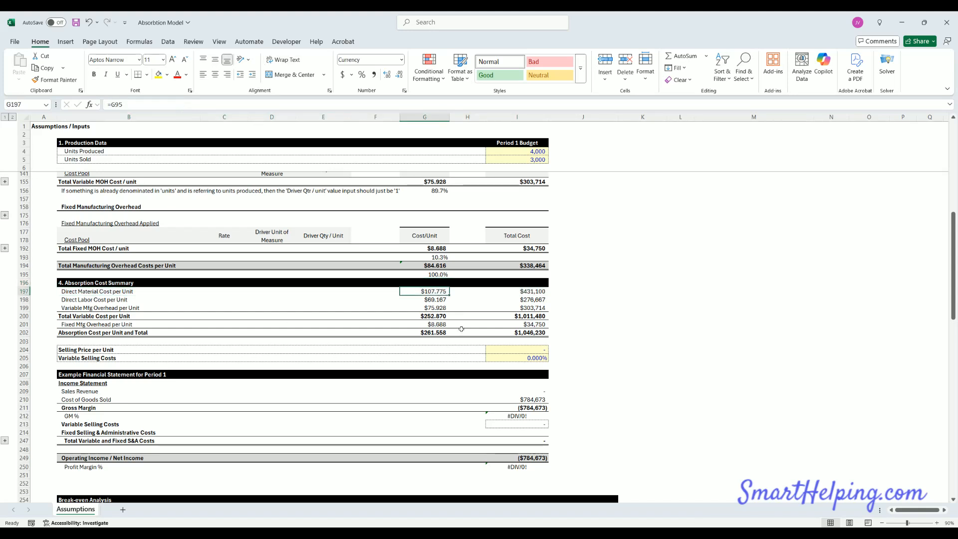
left_click(86, 300)
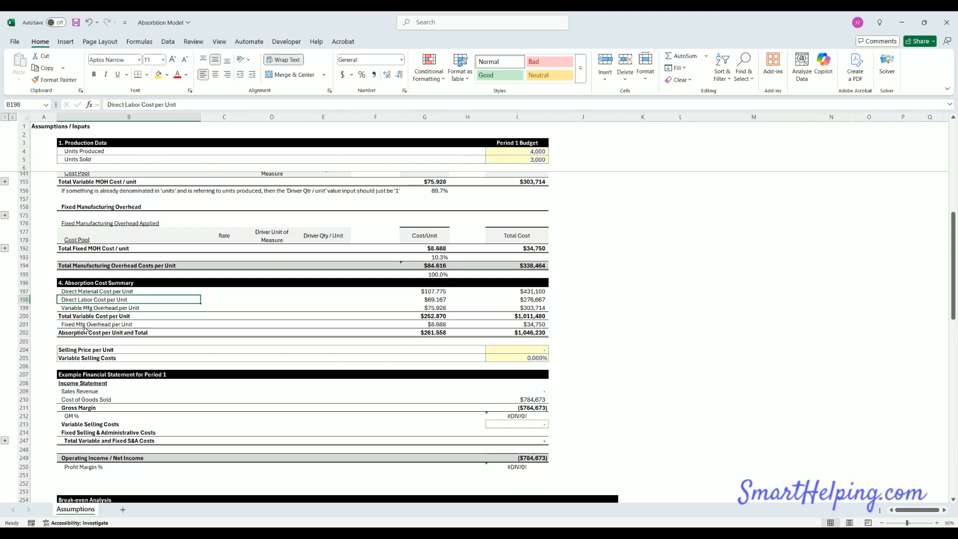
left_click(439, 299)
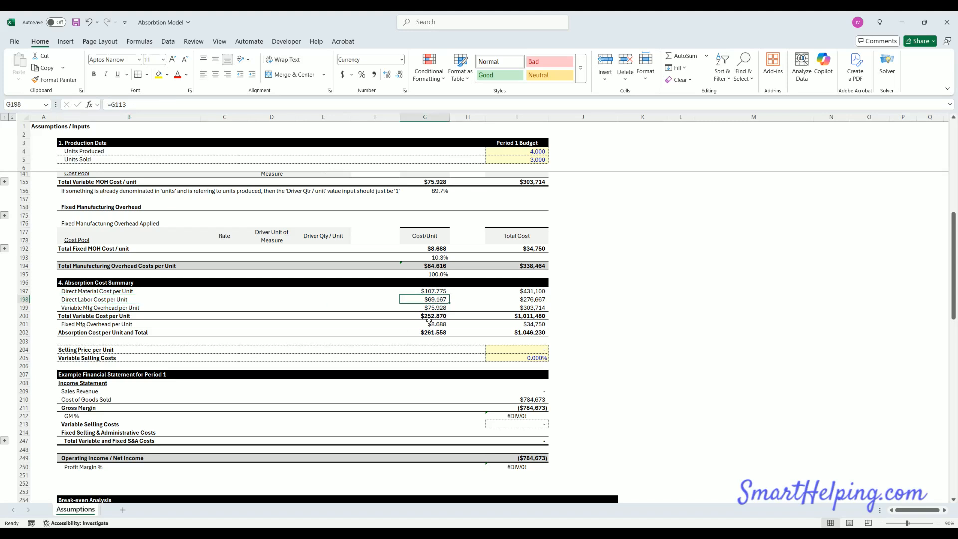
left_click(95, 309)
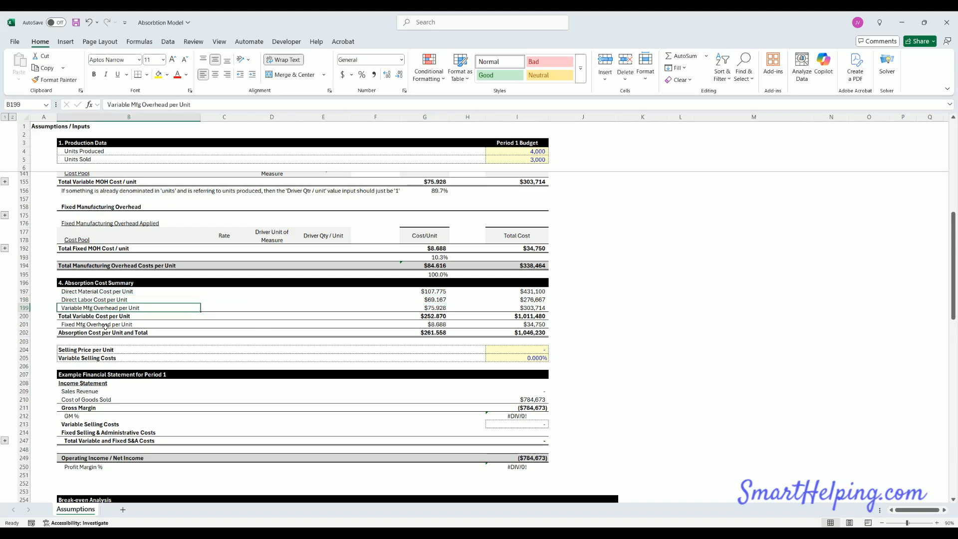
left_click(433, 308)
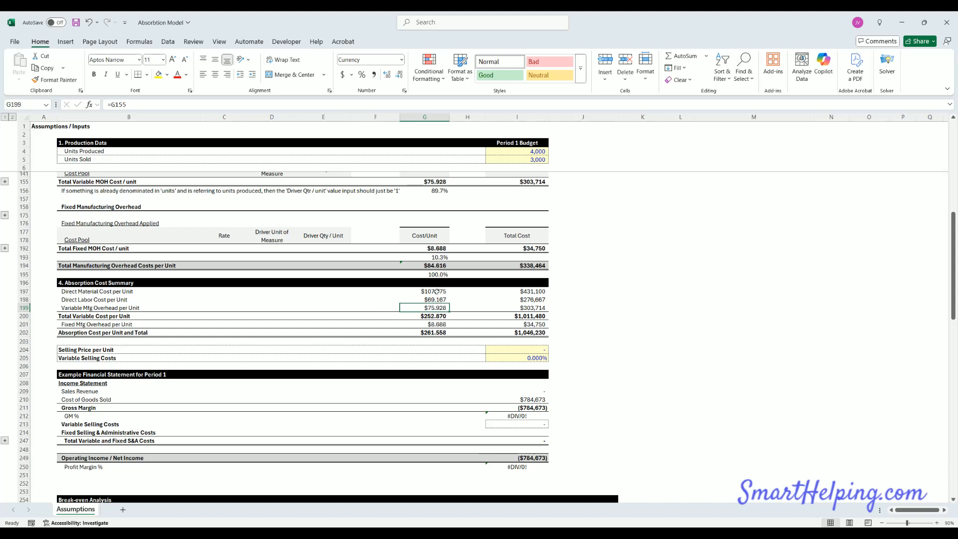
Step: Review the Total Variable Cost per Unit formula and the material, labor and variable overhead lines it sums
left_click_drag(436, 291, 436, 309)
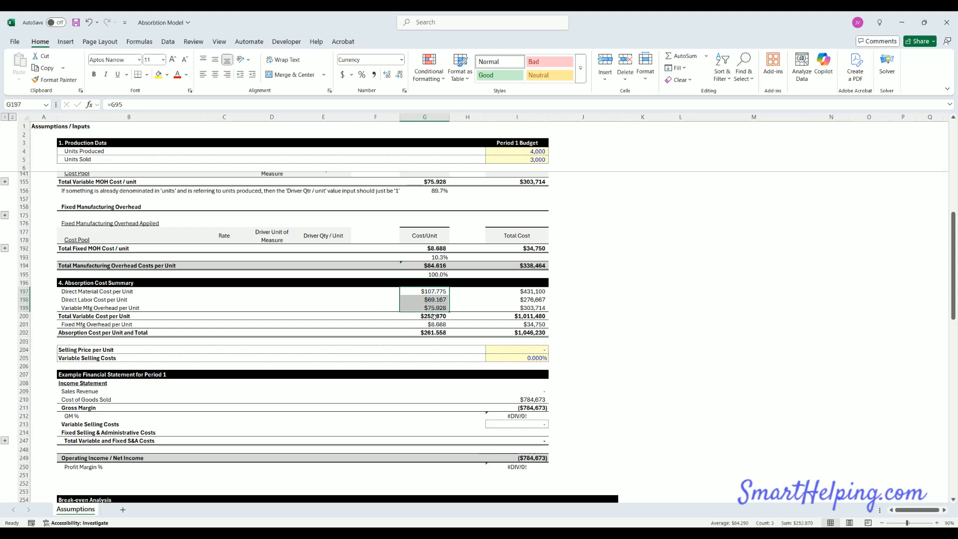
left_click(435, 316)
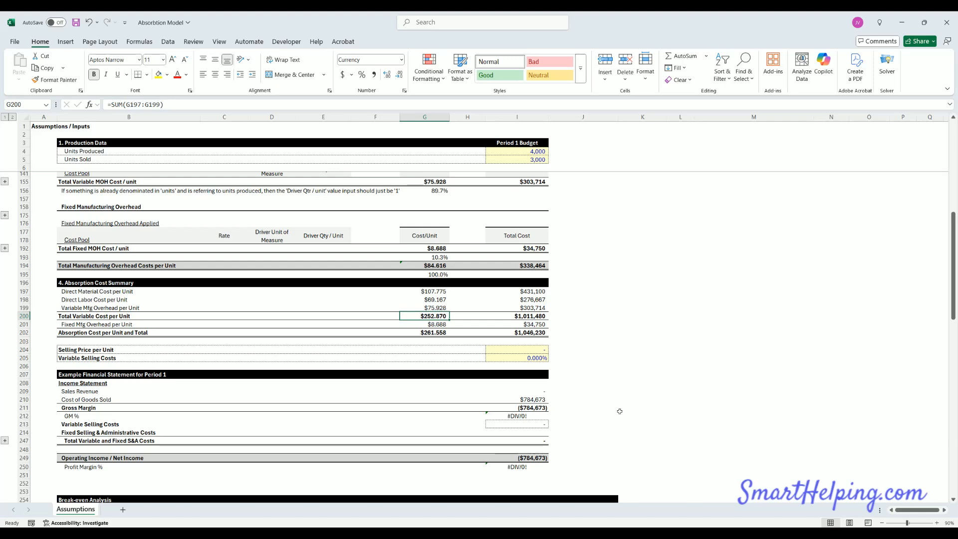
scroll(614, 420, "down", 7)
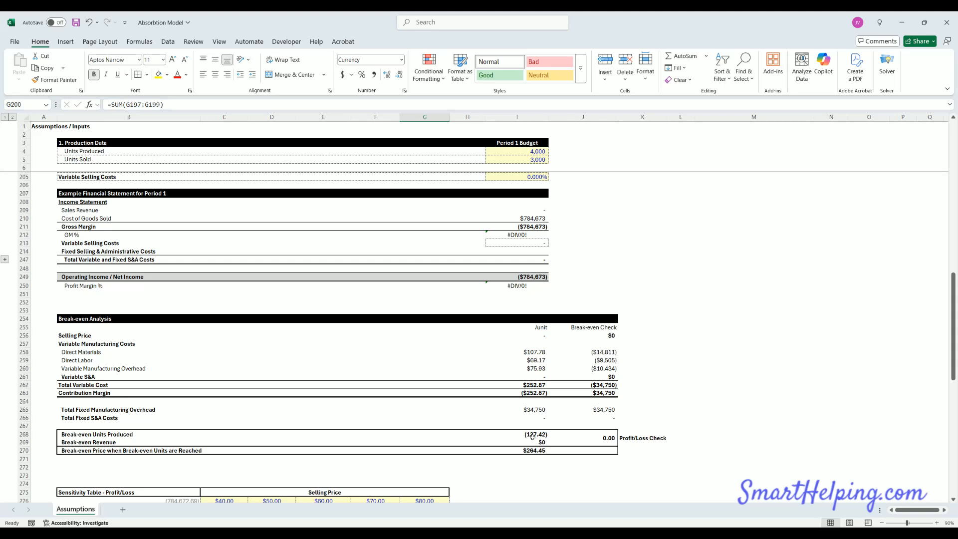
scroll(534, 435, "up", 4)
scroll(534, 435, "up", 4)
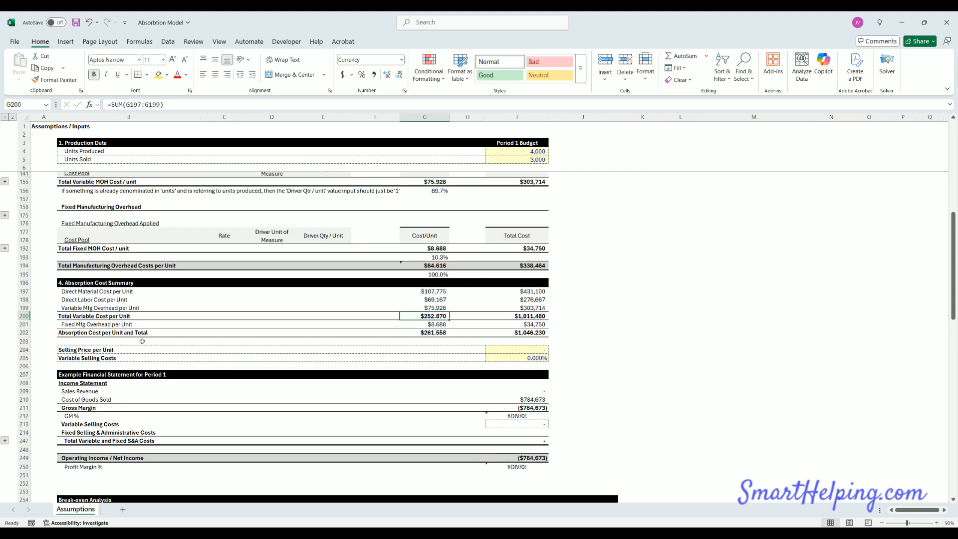
left_click_drag(424, 292, 425, 307)
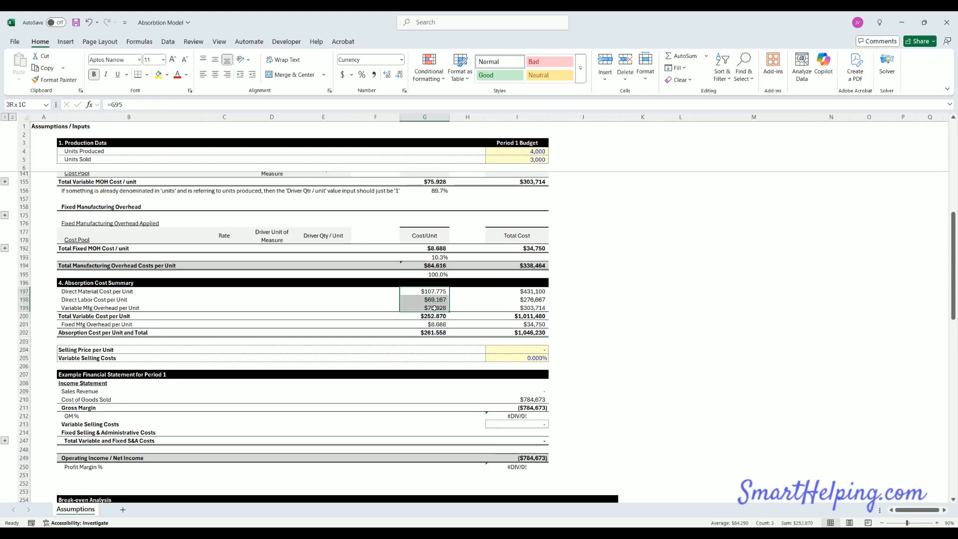
left_click(435, 324)
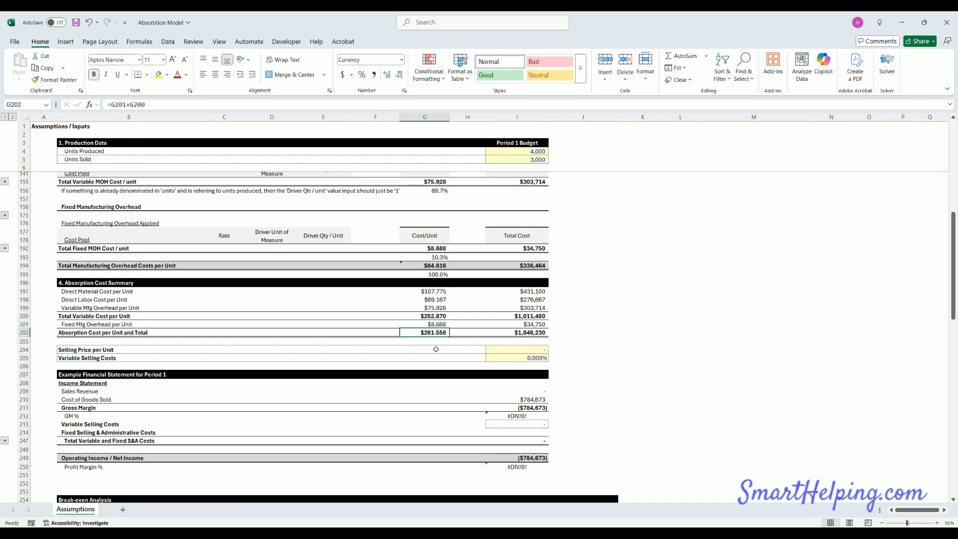
Step: Review the Fixed Mfg Overhead per Unit reference and the Absorption Cost per Unit and Total formulas against Units Produced
left_click(123, 333)
mouse_move(122, 334)
left_mouse_down()
mouse_move(520, 333)
mouse_move(425, 333)
left_mouse_up()
left_click(426, 333)
left_click_drag(81, 323, 142, 324)
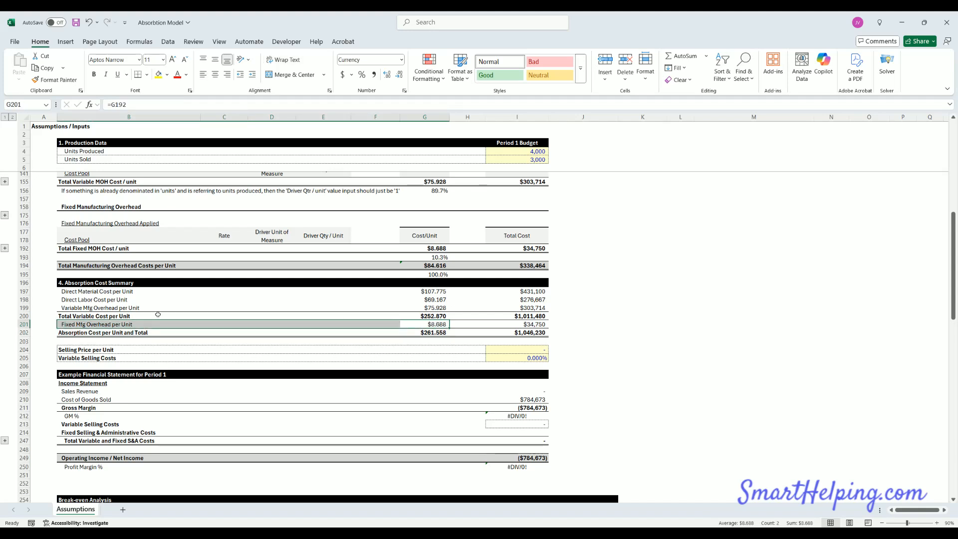
left_click(442, 324)
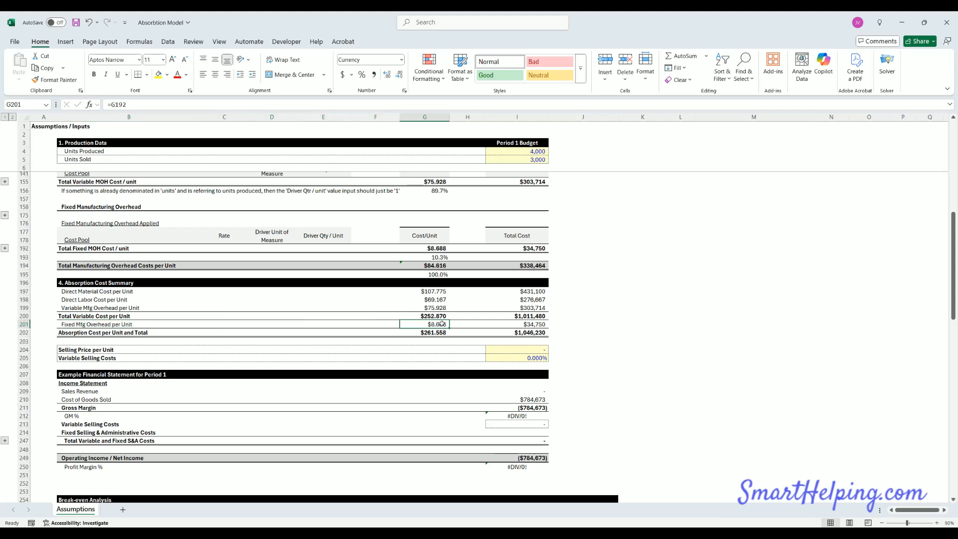
left_click(437, 332)
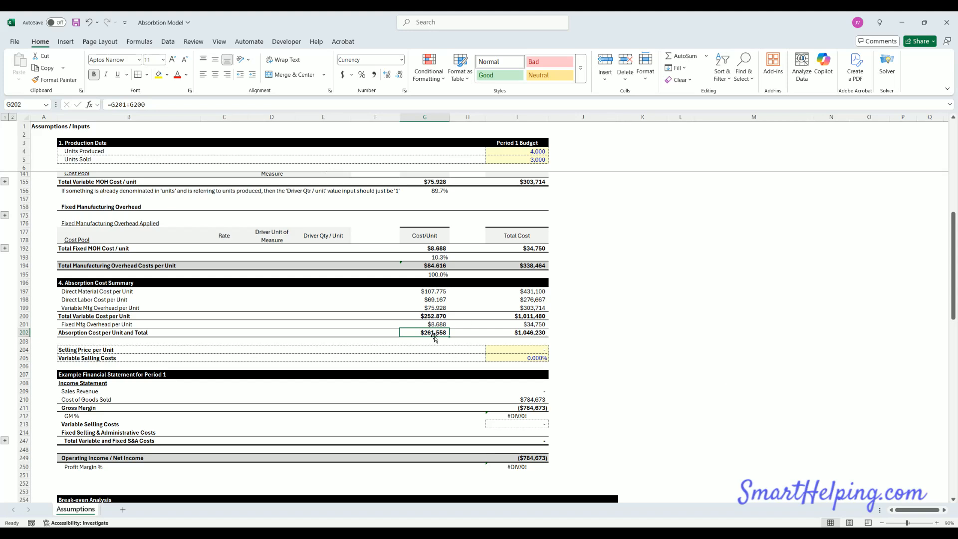
left_click(534, 152)
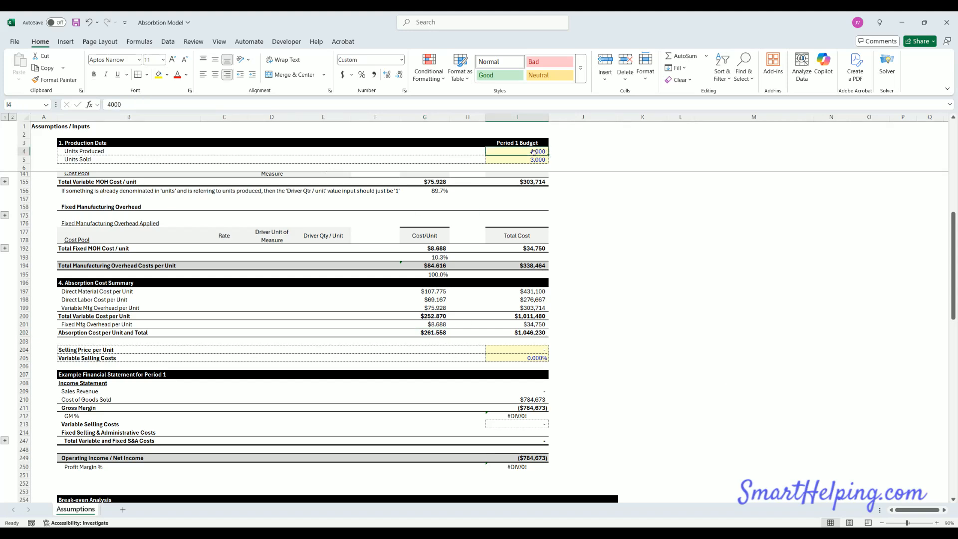
left_click(530, 333)
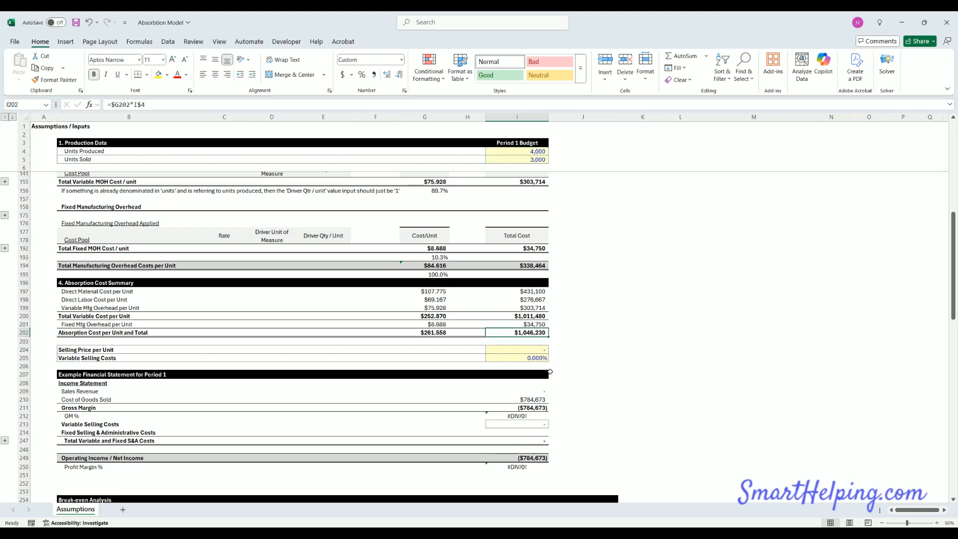
Step: Set Units Produced for the Period 1 Budget to 10000, undoing and reapplying the change to compare the absorption cost per unit
left_click(528, 152)
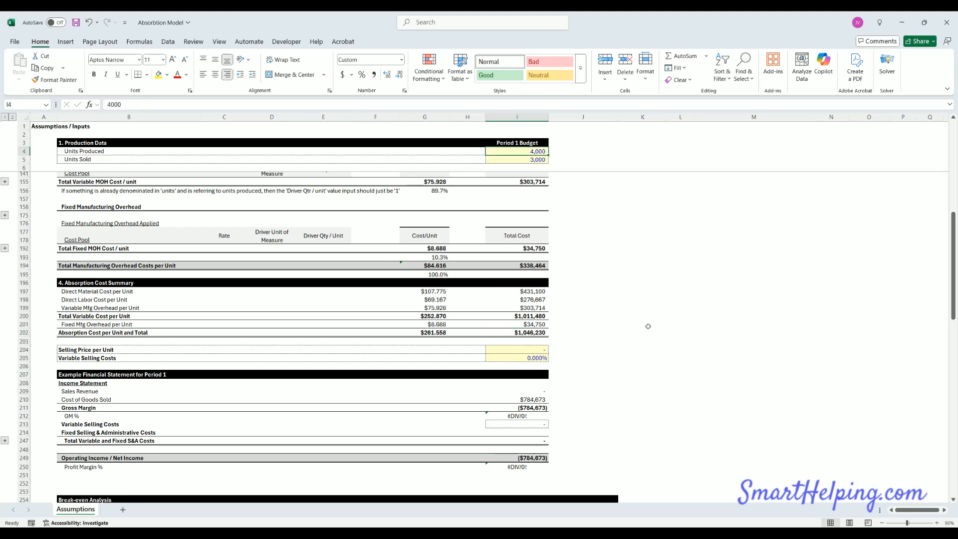
type("10")
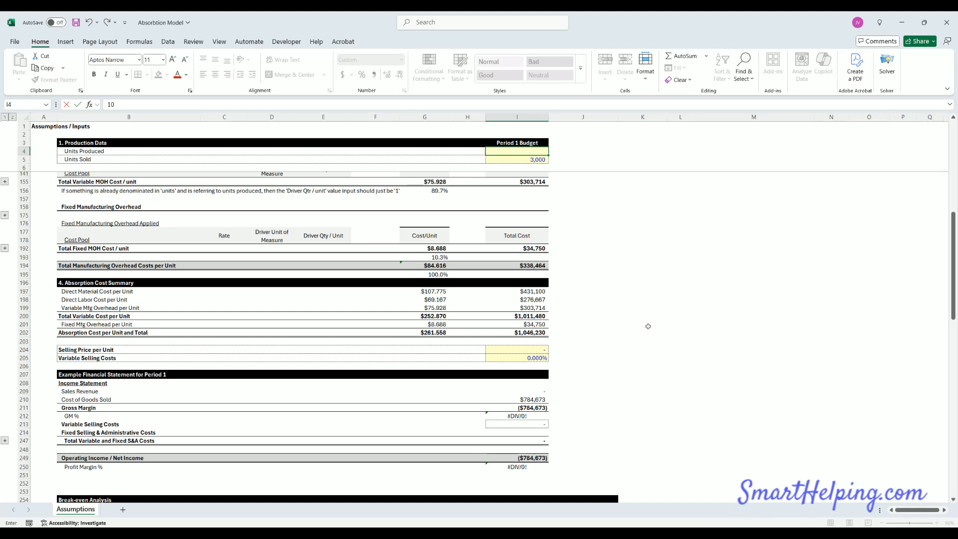
type(",0000")
key("Return")
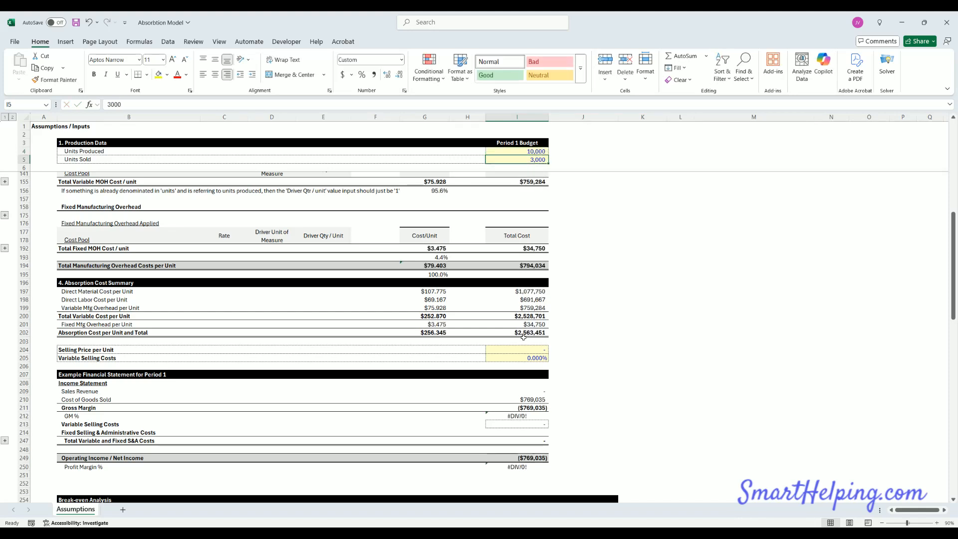
left_click(437, 334)
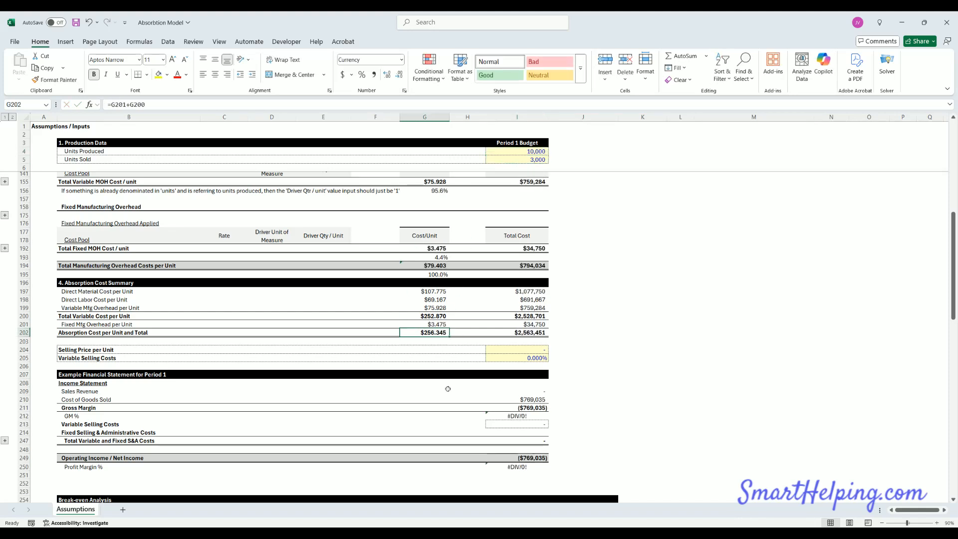
left_click(89, 23)
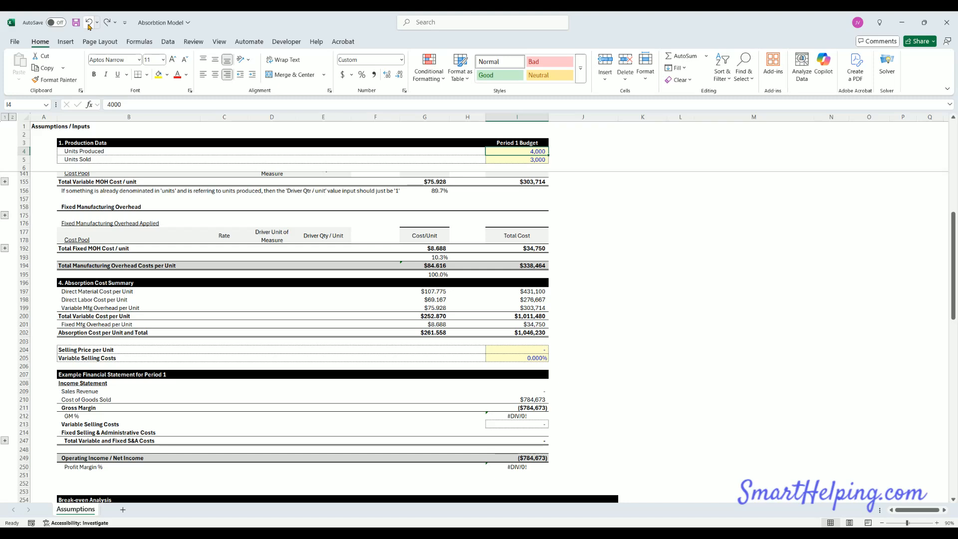
left_click(106, 24)
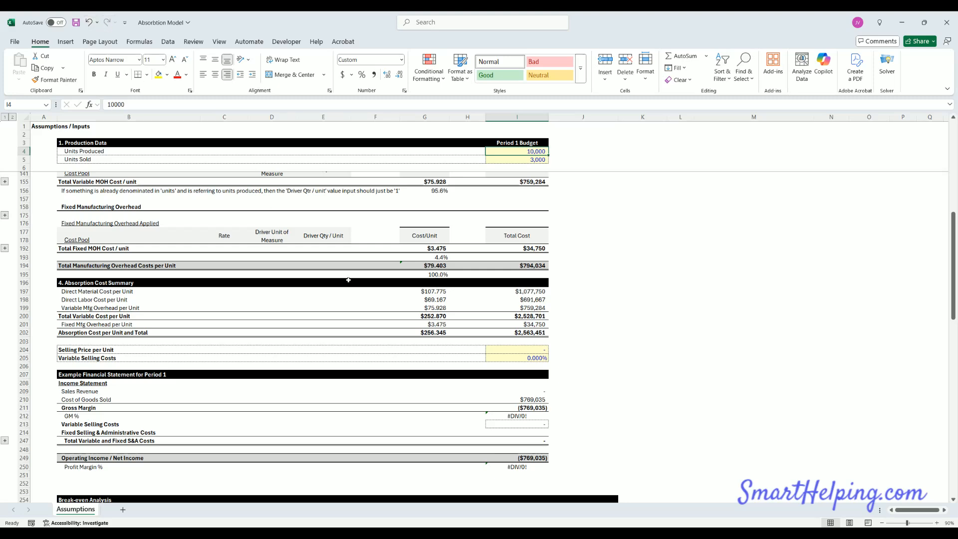
left_click(437, 333)
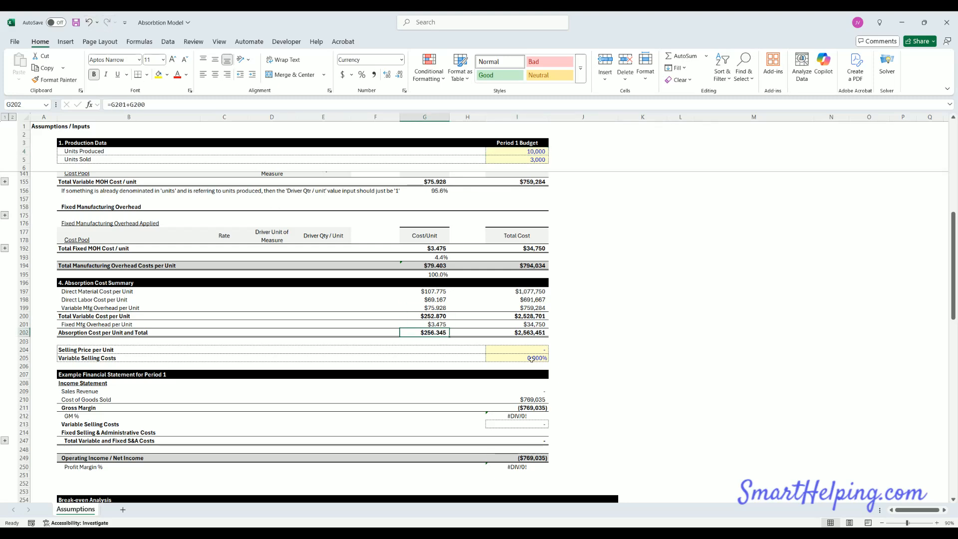
Step: Review the Total Fixed MOH Cost per unit and total cost in relation to Units Produced
scroll(466, 340, "up", 4)
left_click_drag(89, 339, 429, 340)
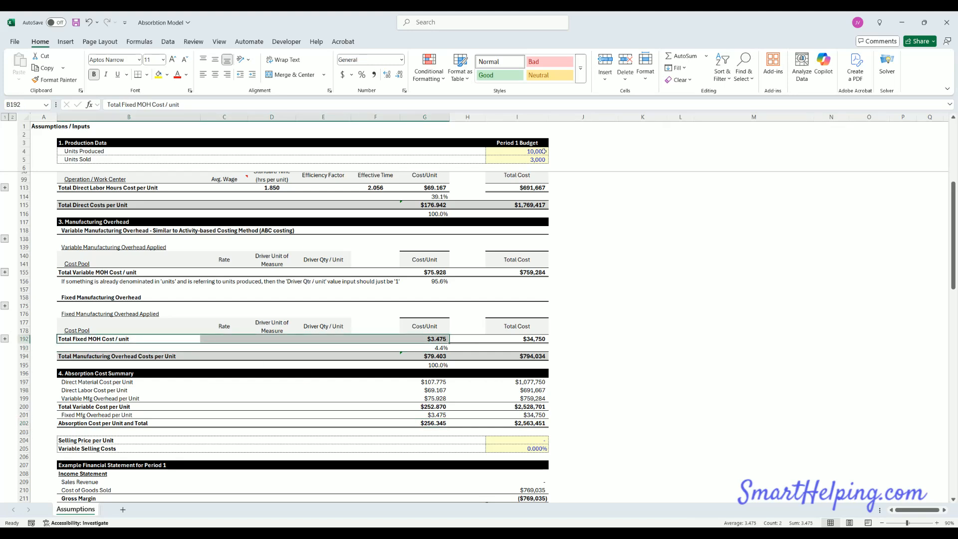
left_click(536, 152)
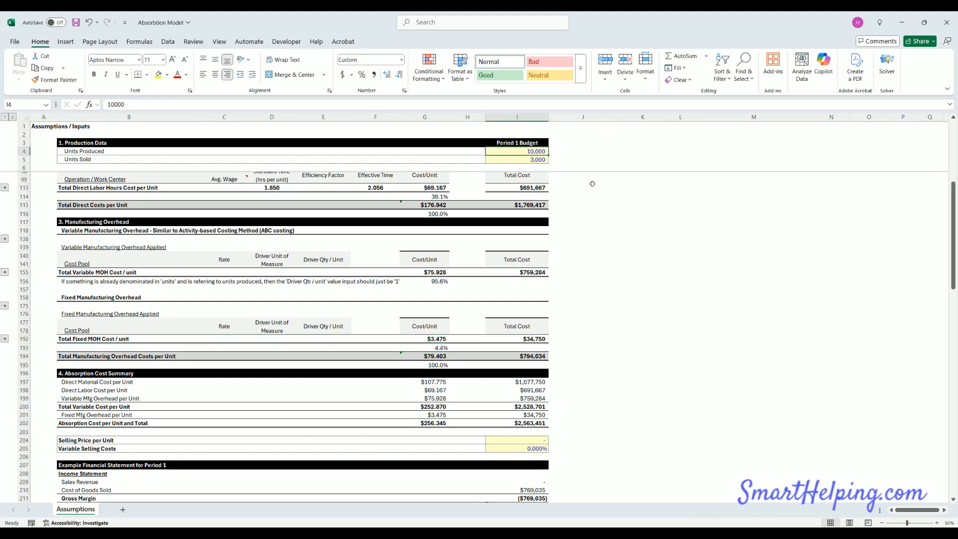
left_click(534, 339)
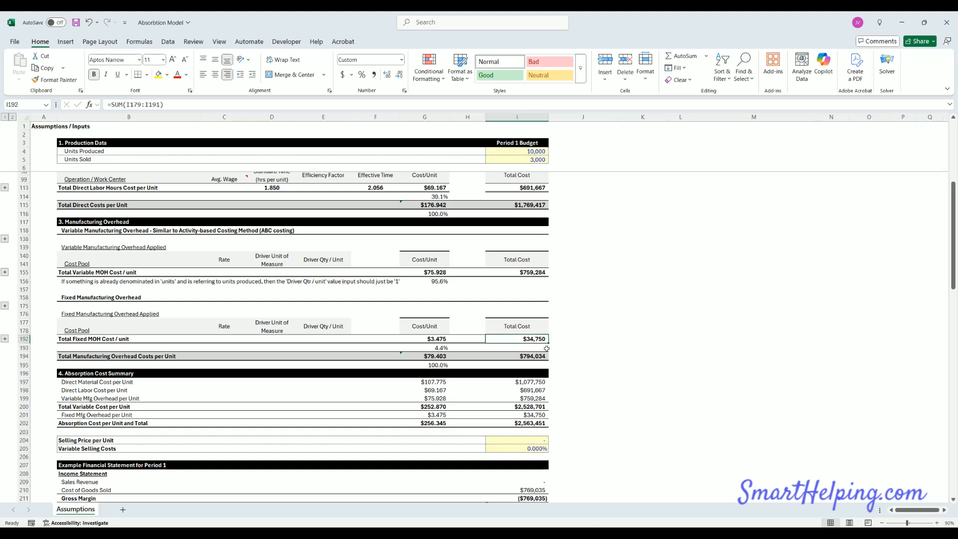
left_click(525, 153)
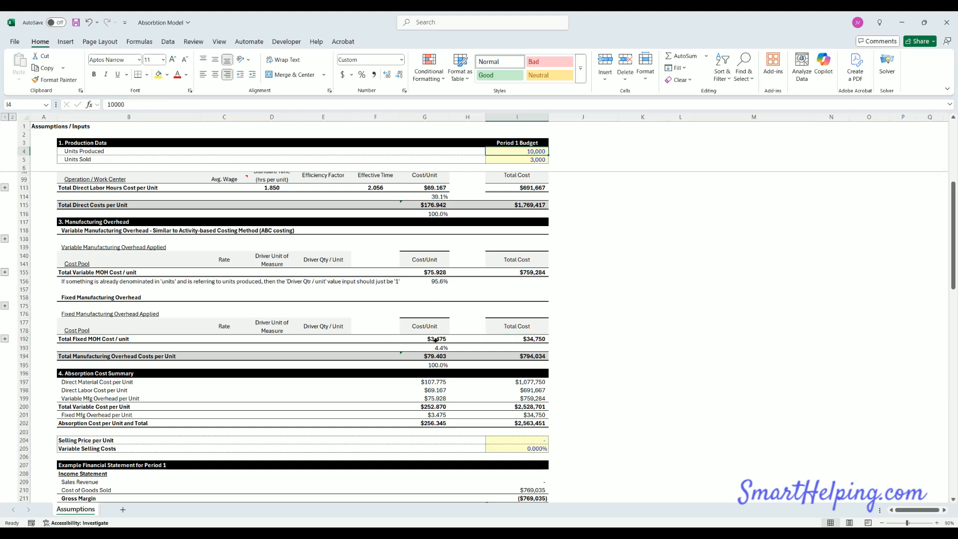
left_click(438, 339)
Step: Set Units Produced to 5000 to compare the fixed MOH cost per unit, and return it to 10000
left_click(533, 151)
type("500")
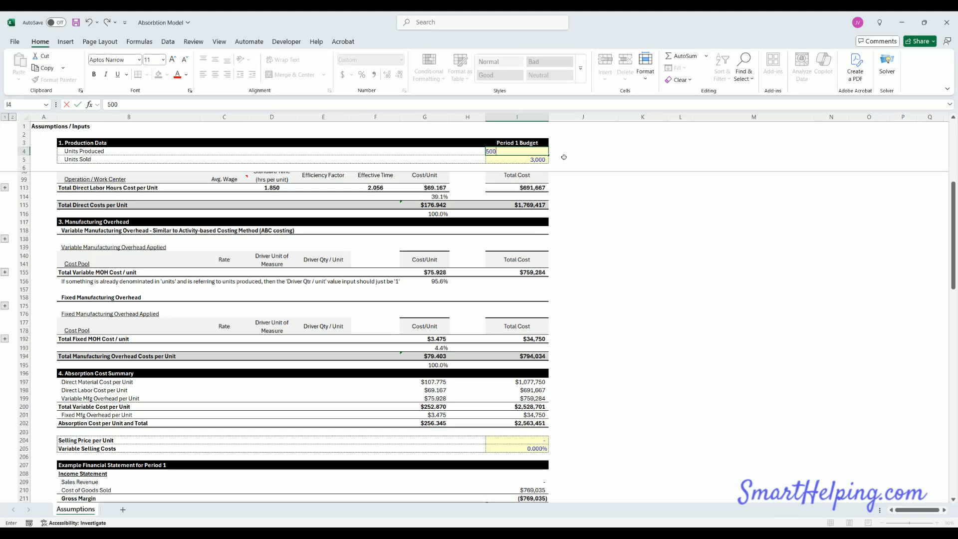
key("Return")
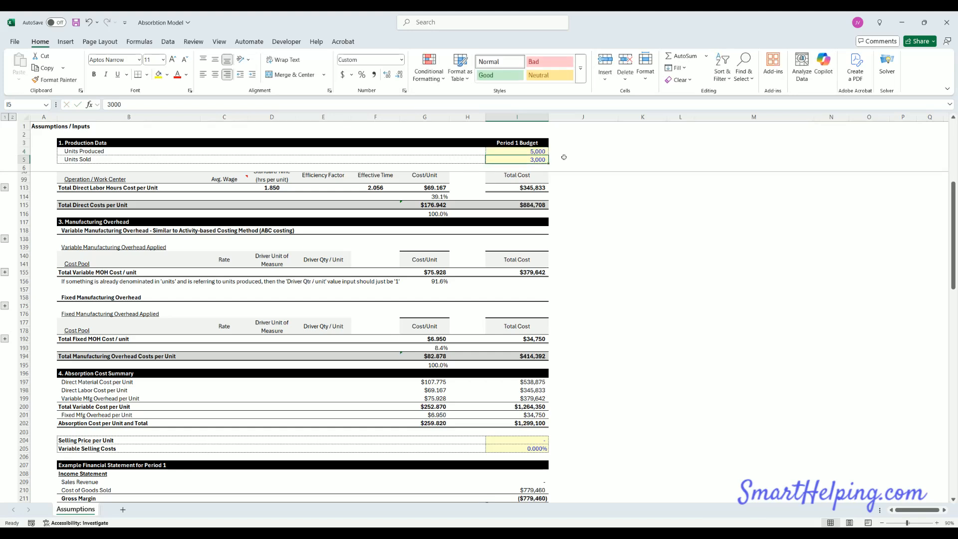
key("Up")
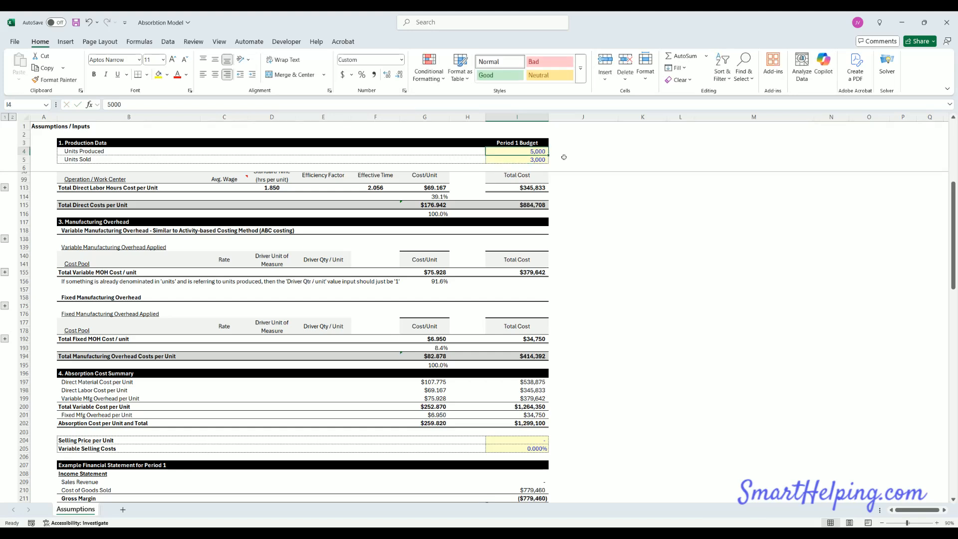
type("10000")
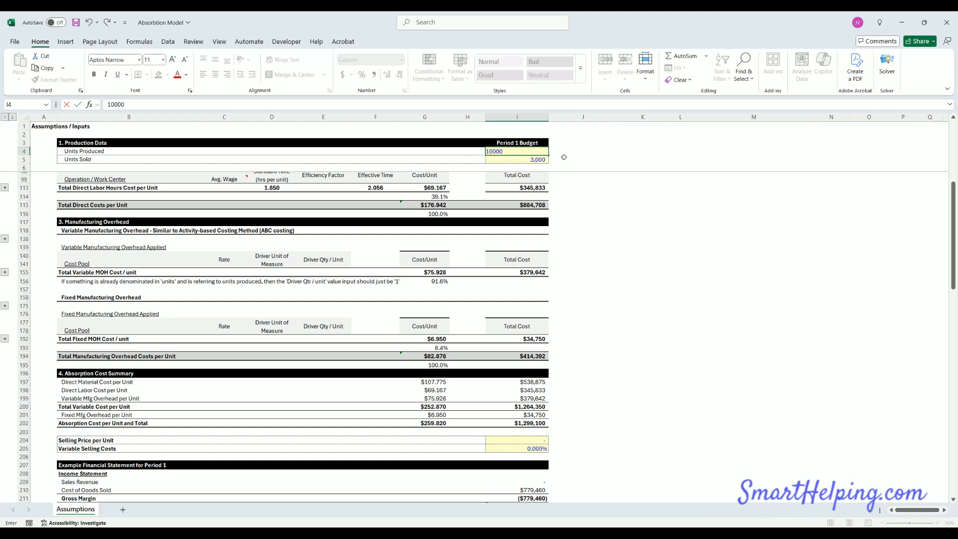
key("Return")
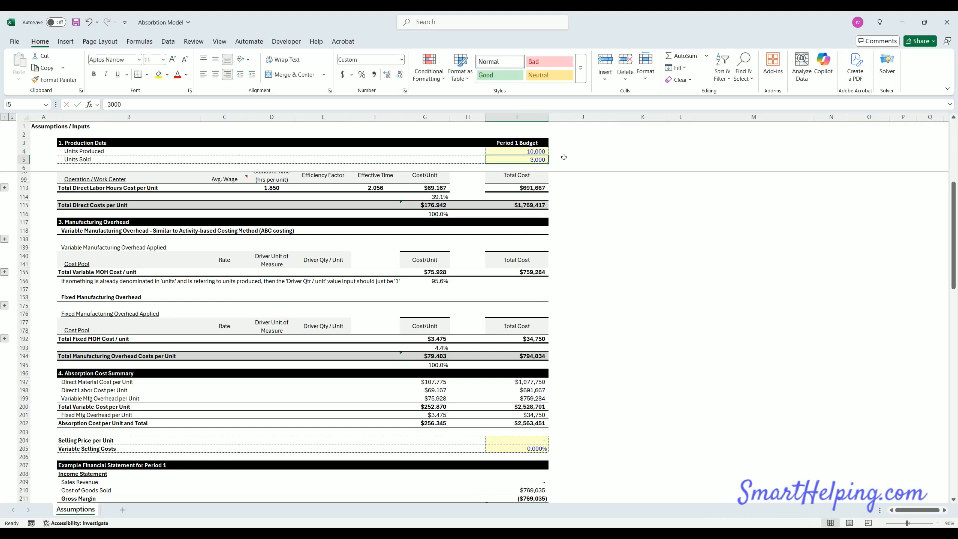
Step: Review the Total Fixed MOH Cost per unit and the Absorption Cost per Unit at 10,000 units produced
left_click(434, 338)
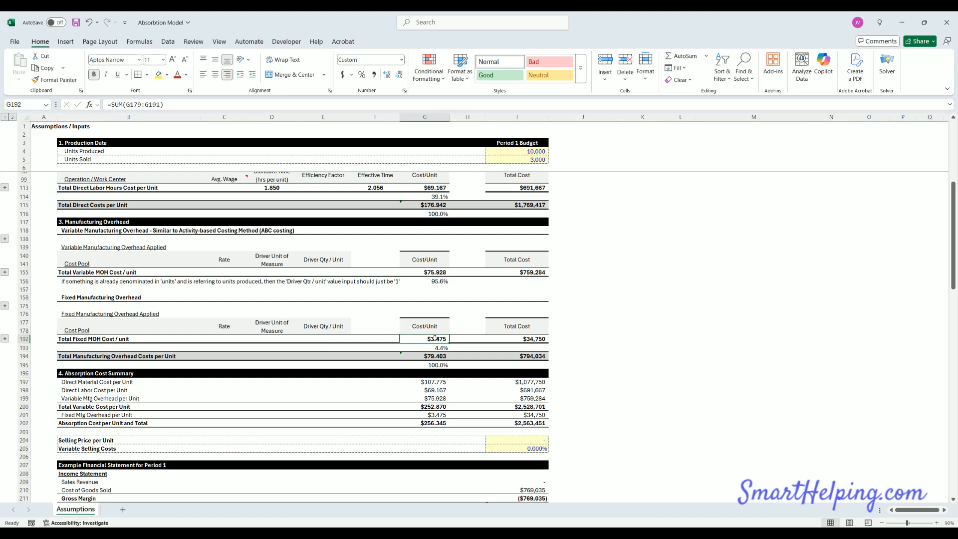
left_click(436, 422)
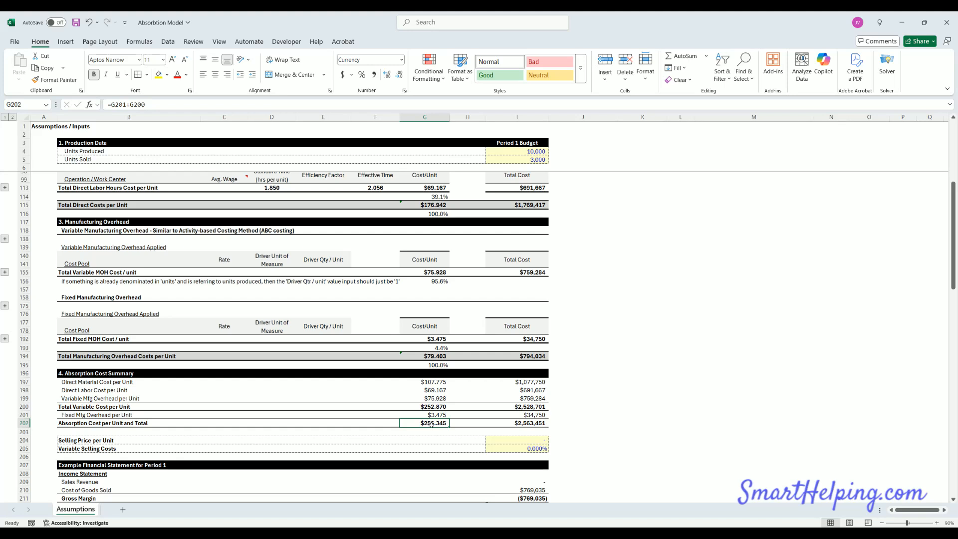
scroll(430, 422, "down", 4)
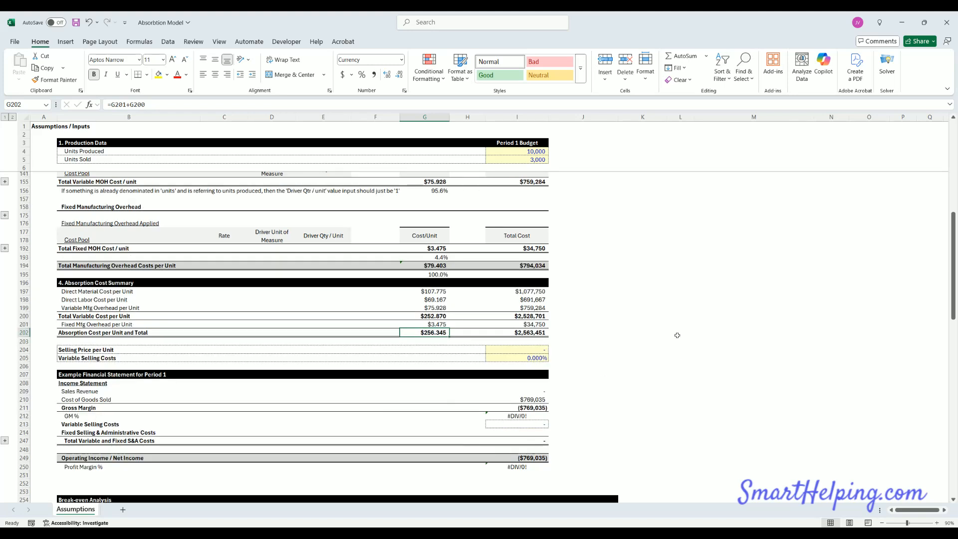
left_click(648, 330)
left_click(438, 333)
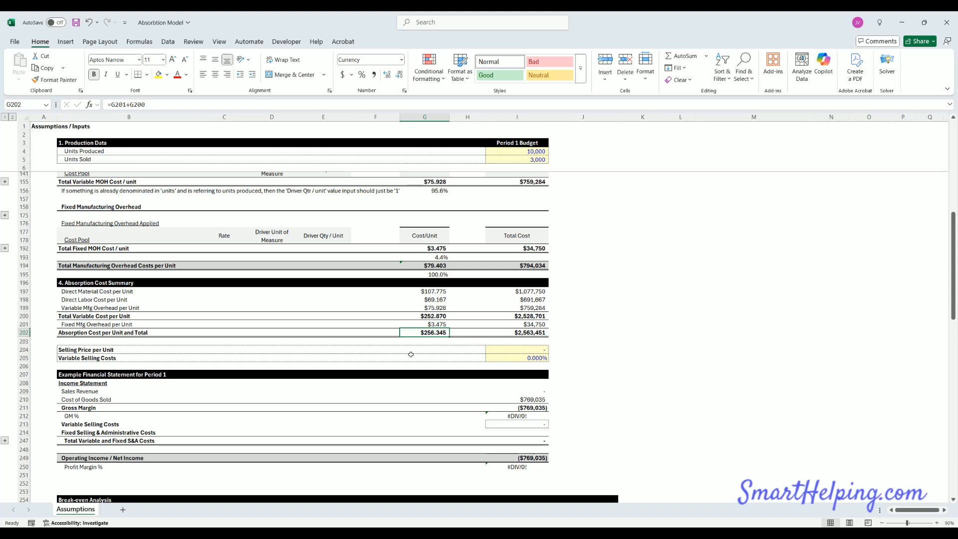
Step: Expand the grouped Fixed Selling & Administrative Costs rows in the Period 1 income statement
scroll(473, 378, "down", 4)
scroll(473, 378, "down", 10)
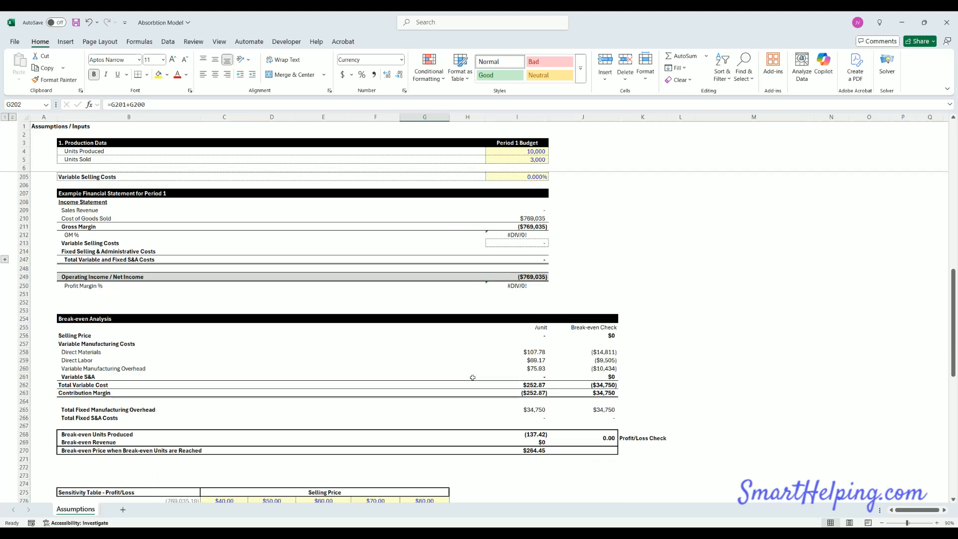
scroll(473, 378, "up", 7)
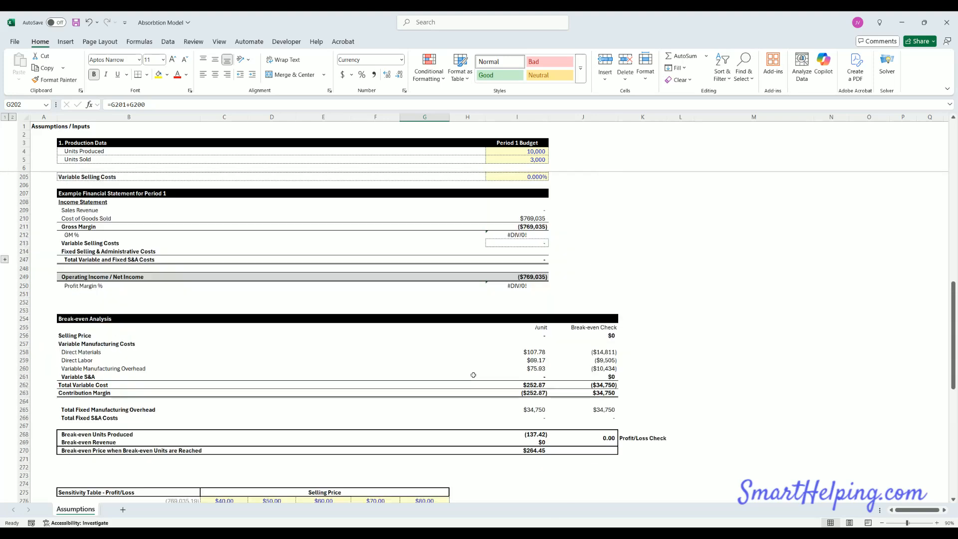
left_click(4, 259)
left_click_drag(107, 236, 80, 384)
Step: Review the Variable Selling Costs formula in the income statement and the percentage input it references
left_click(524, 215)
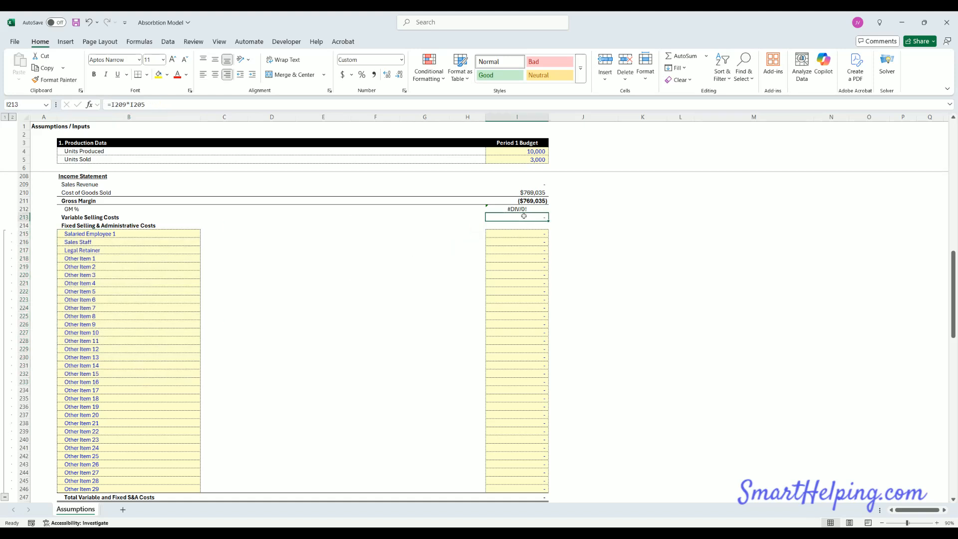
scroll(444, 317, "up", 4)
left_click(524, 239)
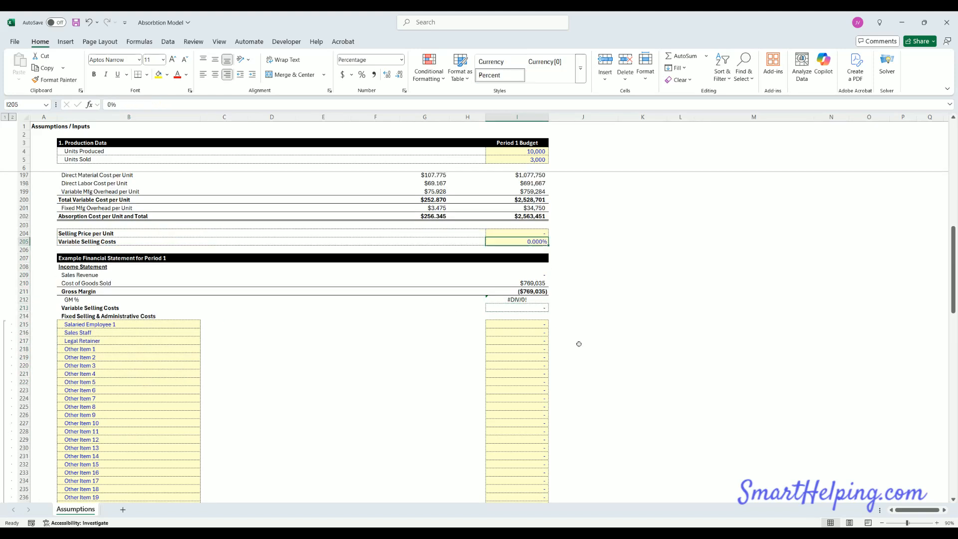
Step: Check the Absorption Cost per Unit formula and collapse the grouped Fixed Selling & Administrative Costs rows
scroll(247, 328, "up", 4)
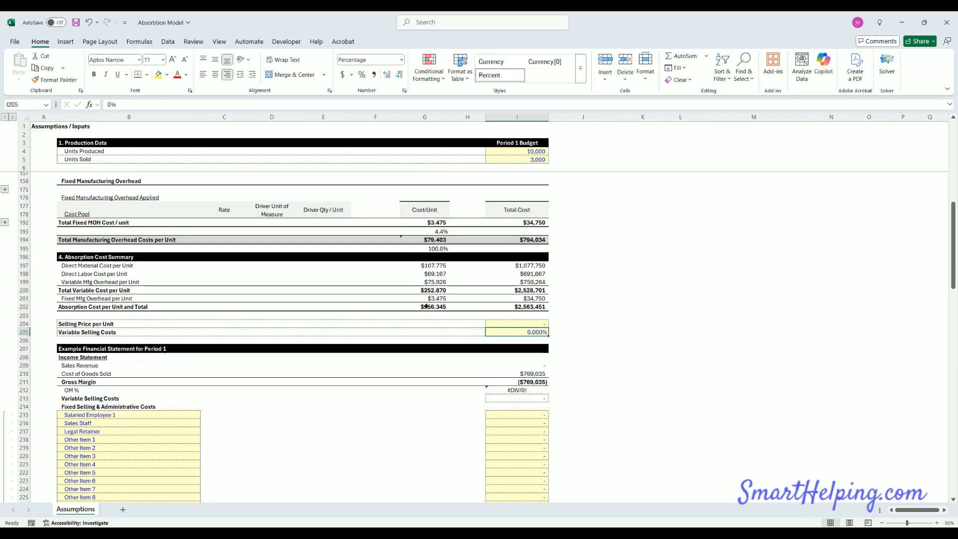
left_click(426, 306)
left_click(5, 425)
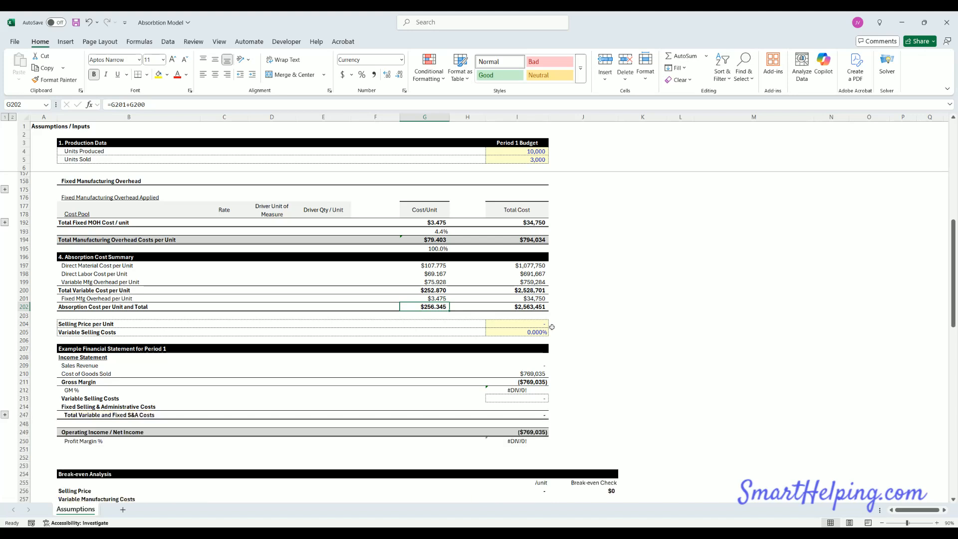
Step: Set the Selling Price per Unit to 350 and Variable Selling Costs to 3%
left_click(528, 324)
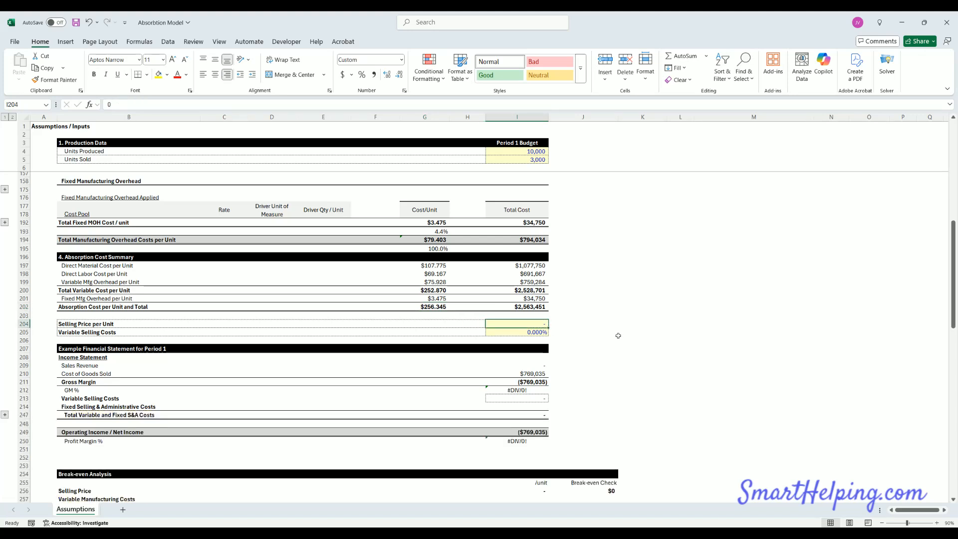
type("350")
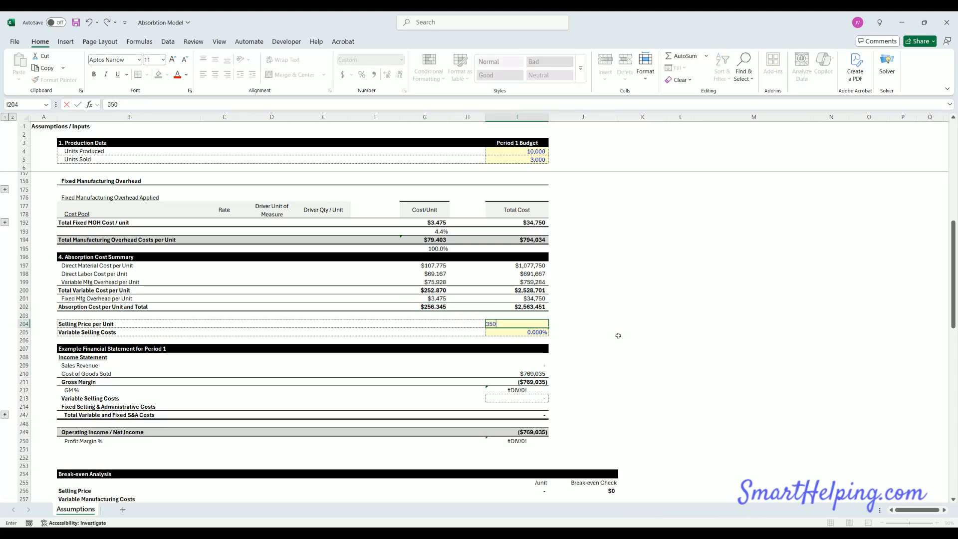
key("Return")
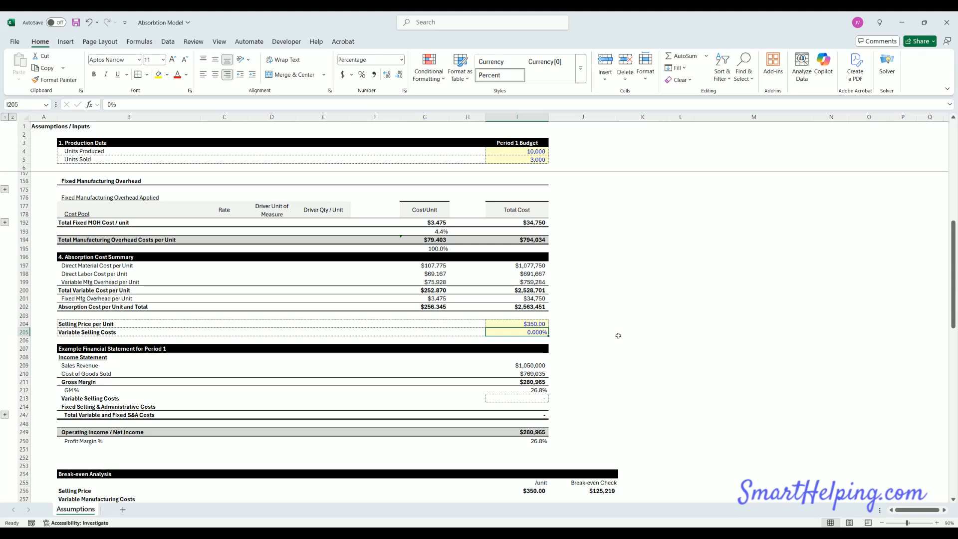
type("3")
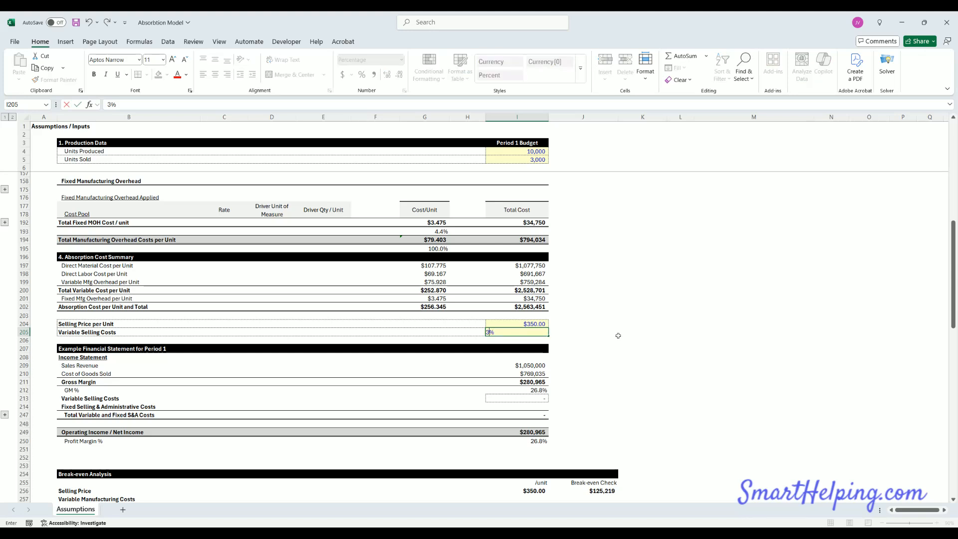
key("Return")
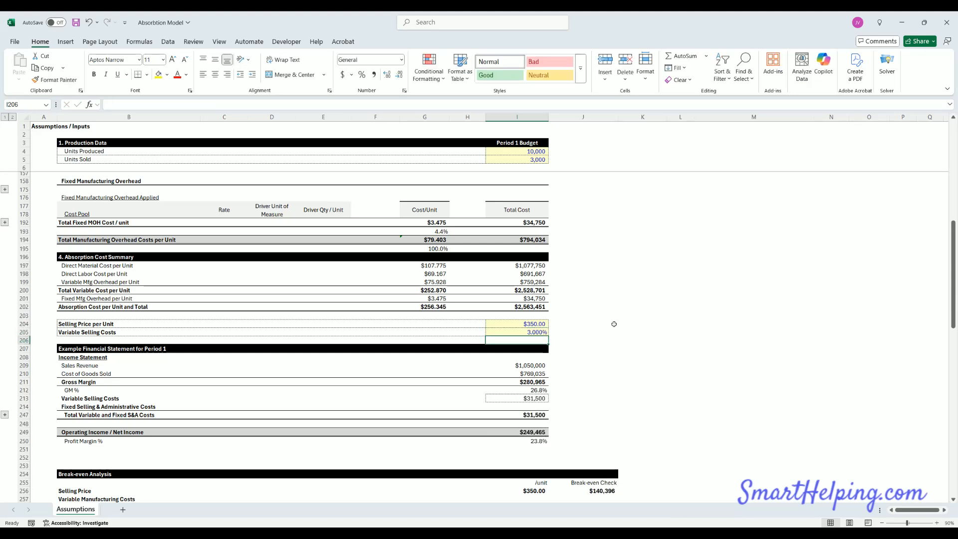
Step: Expand the Fixed Selling & Administrative Costs rows and review their inputs against the Period 1 units produced and sold
left_click(5, 417)
scroll(360, 349, "down", 7)
scroll(360, 348, "up", 3)
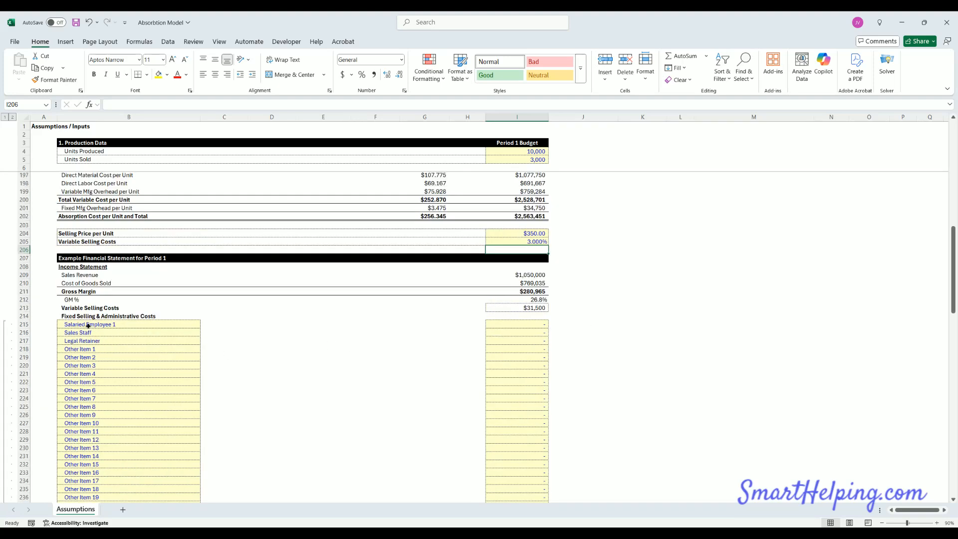
left_click(529, 325)
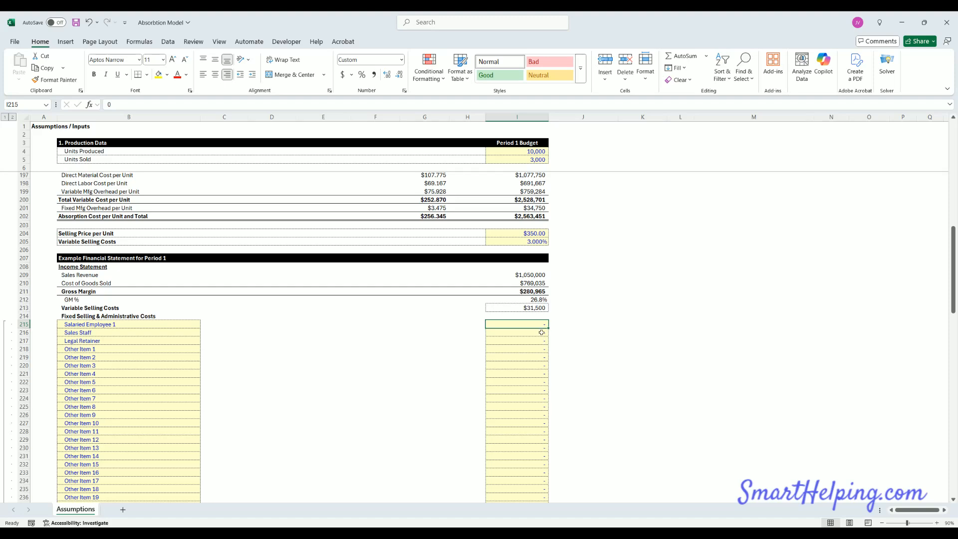
left_click_drag(531, 324, 530, 368)
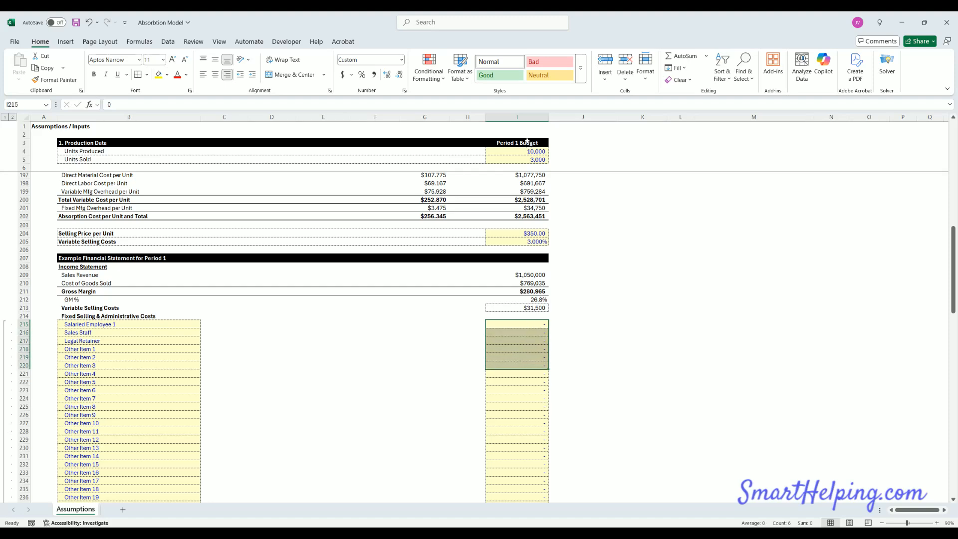
left_click_drag(525, 143, 527, 151)
left_click(527, 159)
scroll(524, 199, "up", 15)
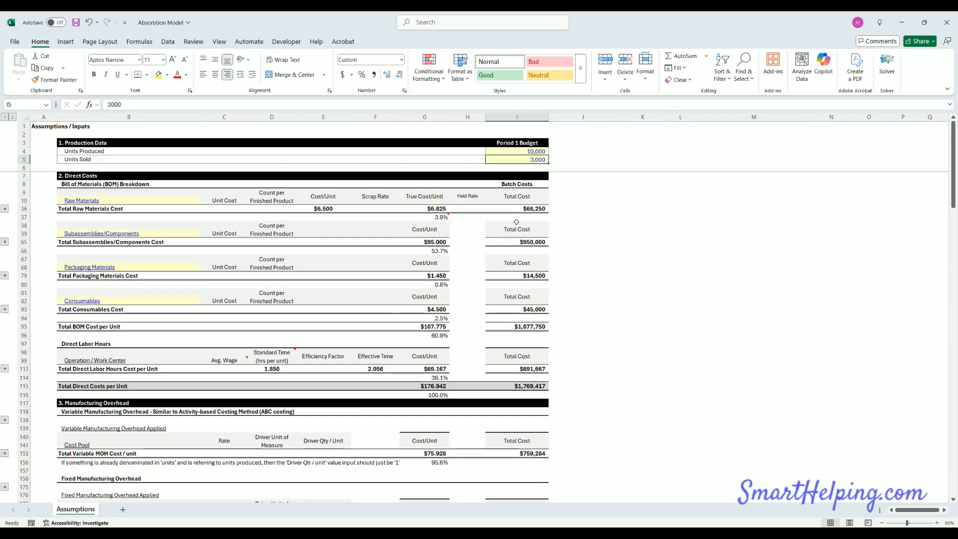
scroll(529, 260, "down", 15)
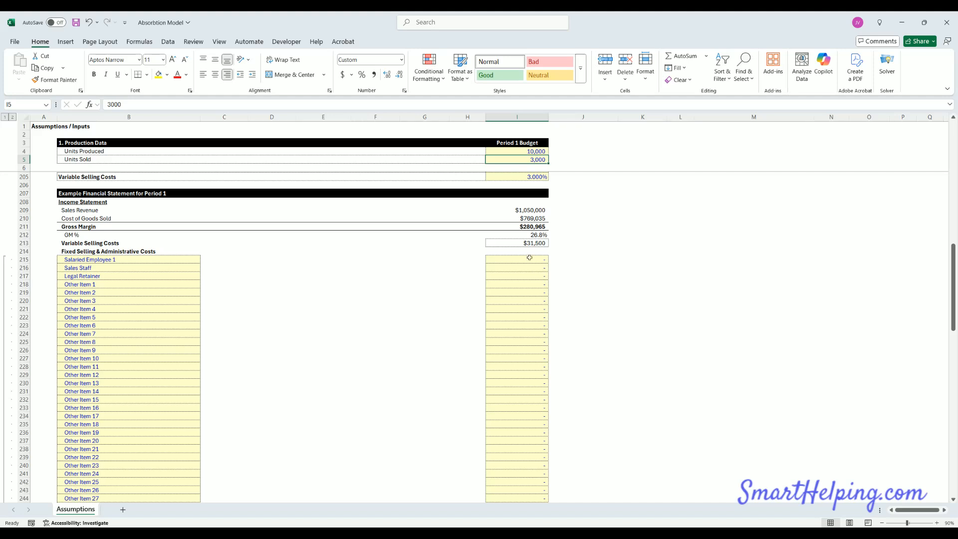
Step: Enter Period 1 fixed costs of 7000 for Salaried Employee 1, 10000 for Sales Staff and 6000 for Legal Retainer
left_click(530, 257)
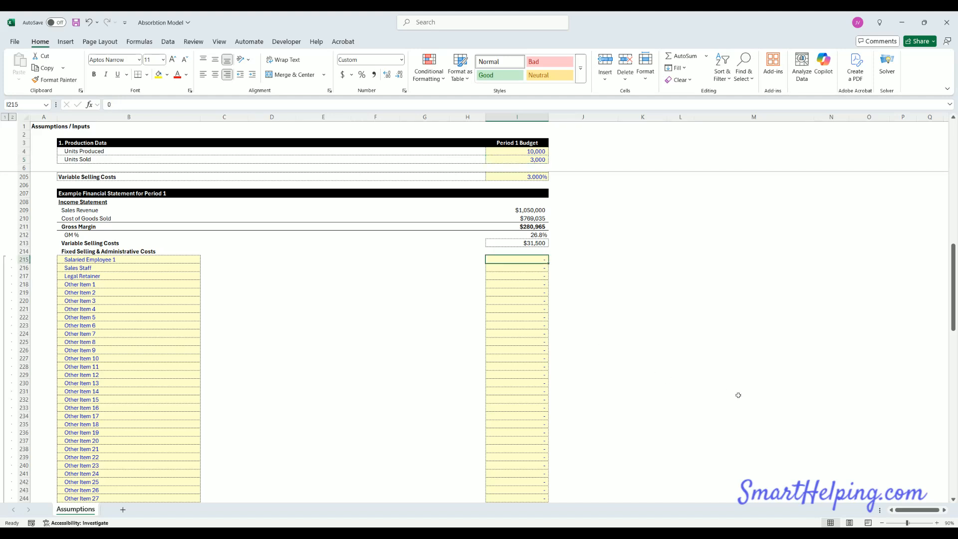
type("7000")
key("Return")
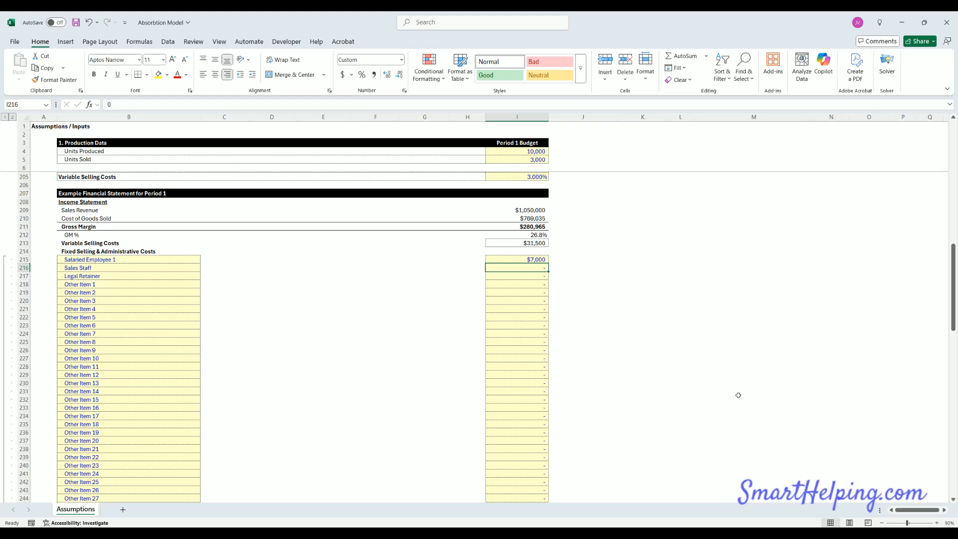
type("10,0")
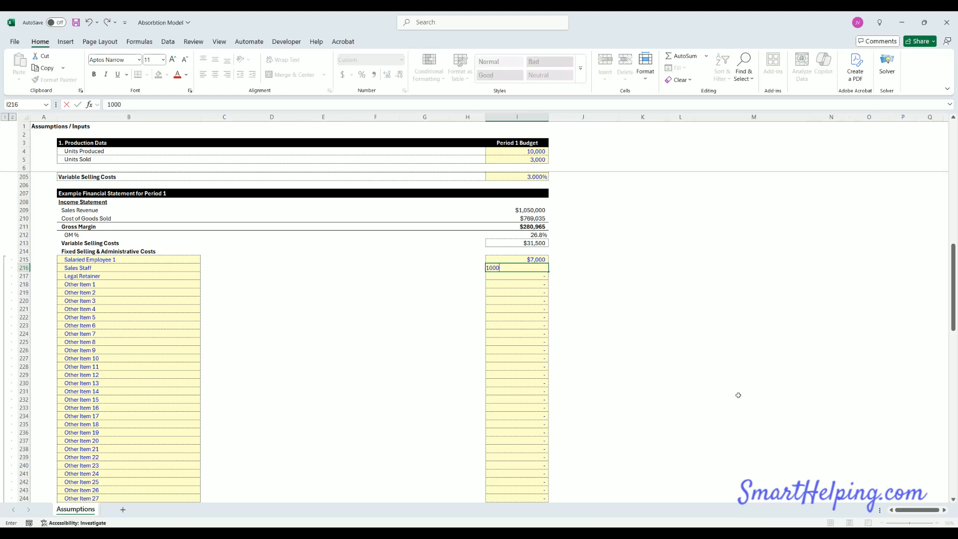
type("0")
key("Return")
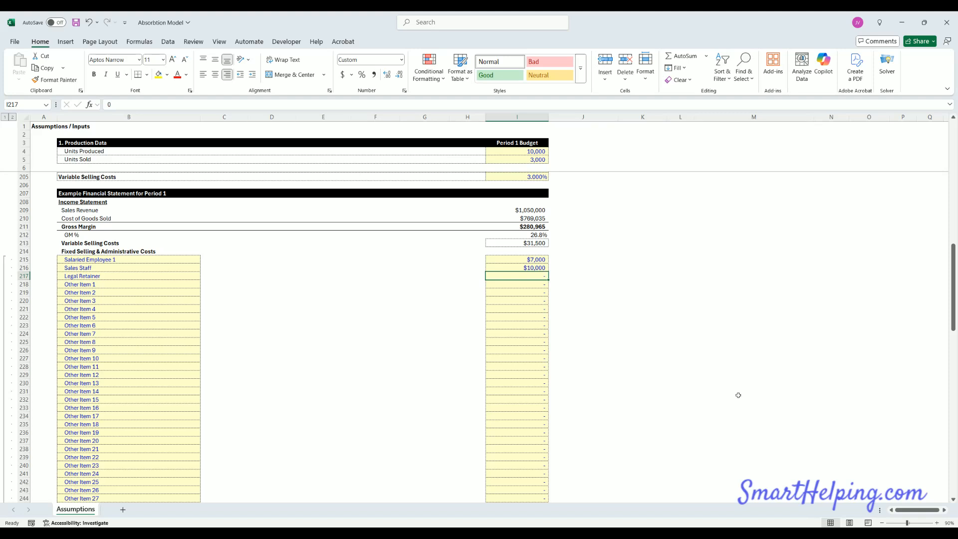
type("6,00")
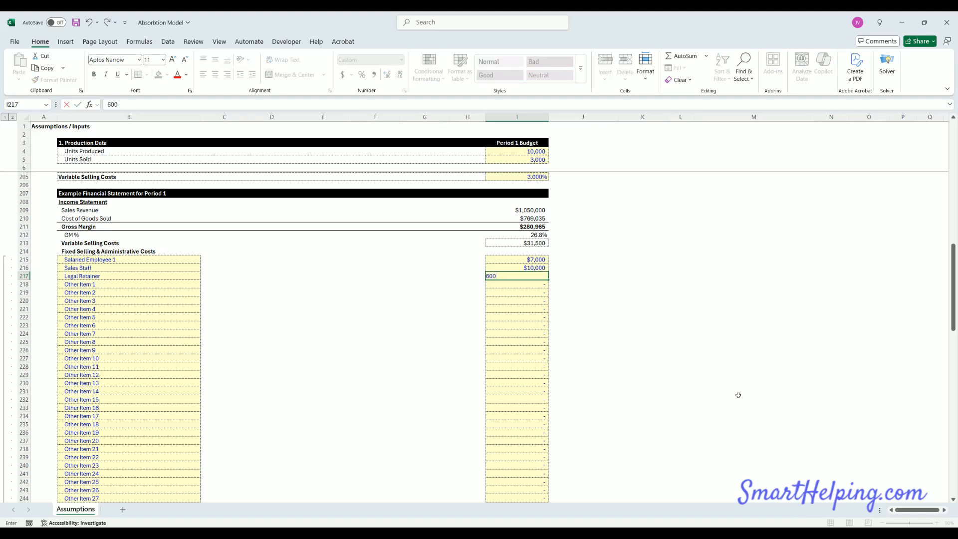
type("0")
key("Return")
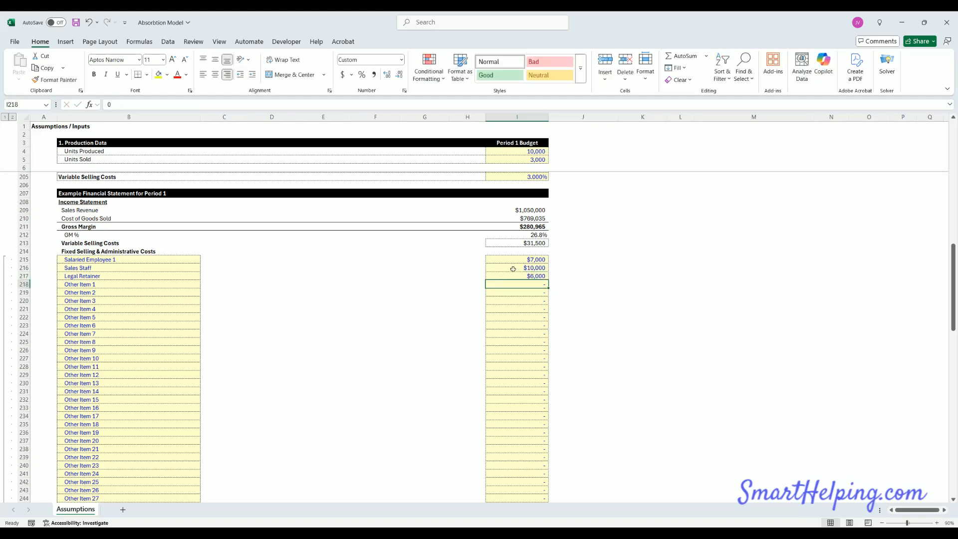
Step: Review the full range of fixed selling and administrative cost inputs, and collapse their grouped rows
left_click_drag(524, 259, 527, 481)
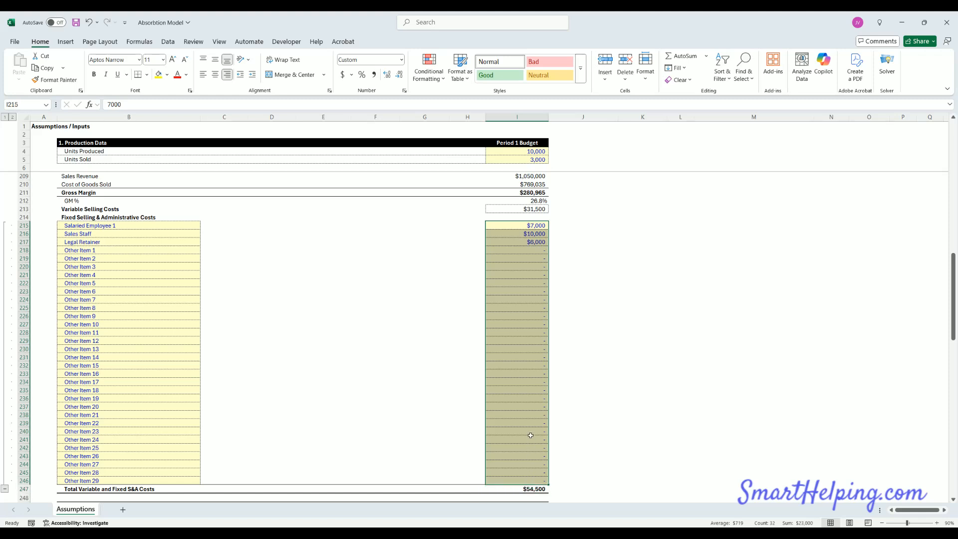
scroll(508, 361, "down", 4)
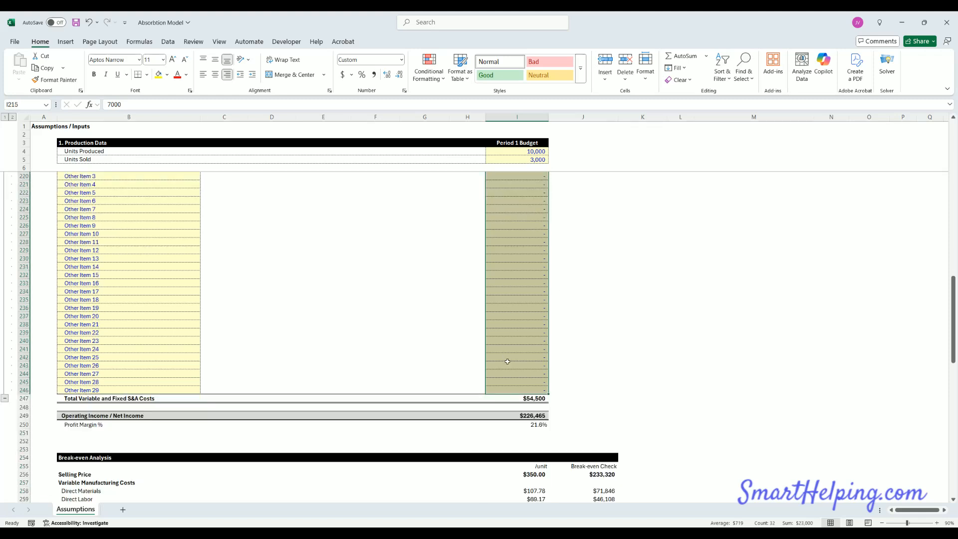
left_click(642, 324)
scroll(135, 368, "up", 4)
scroll(135, 368, "down", 4)
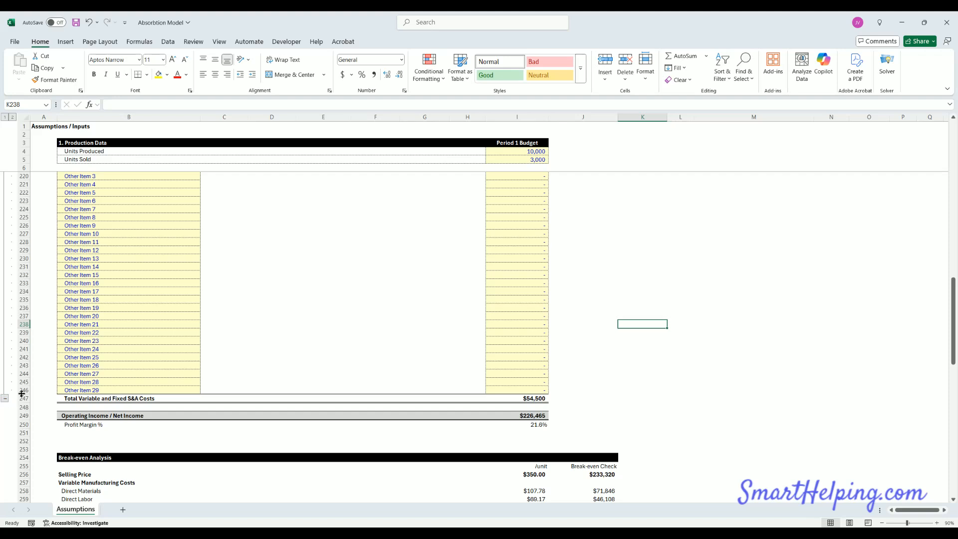
left_click(5, 398)
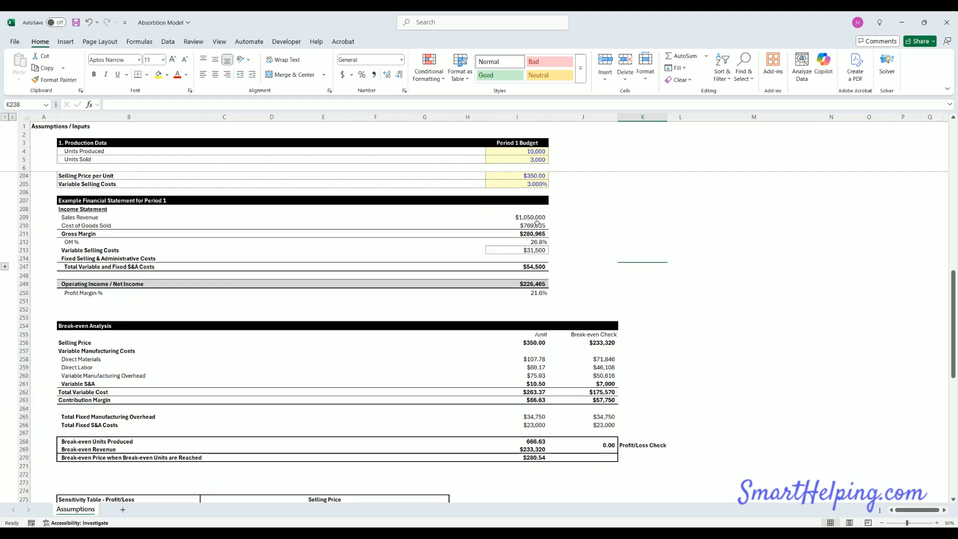
Step: Trace the Sales Revenue and Cost of Goods Sold formulas to selling price, units sold and absorption cost
scroll(537, 224, "up", 4)
left_click(542, 266)
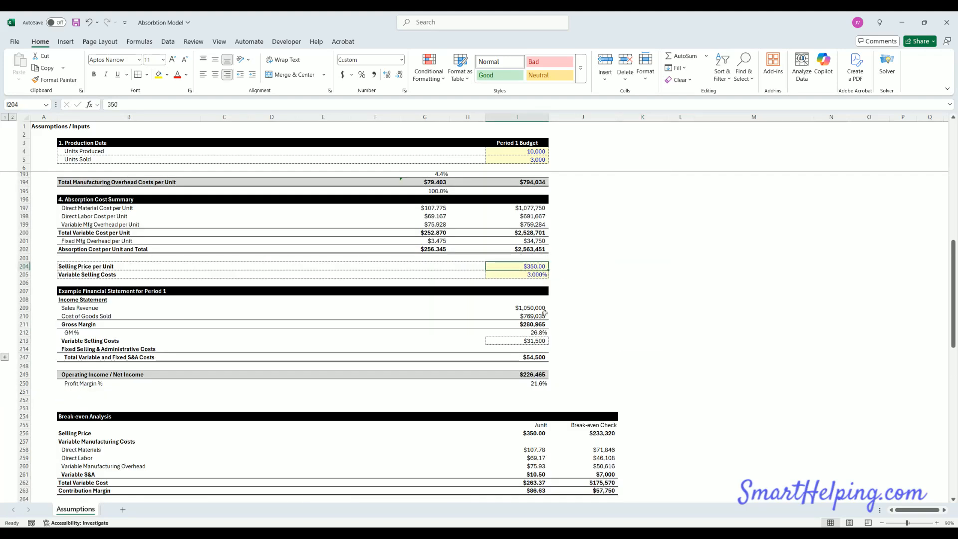
left_click(528, 152)
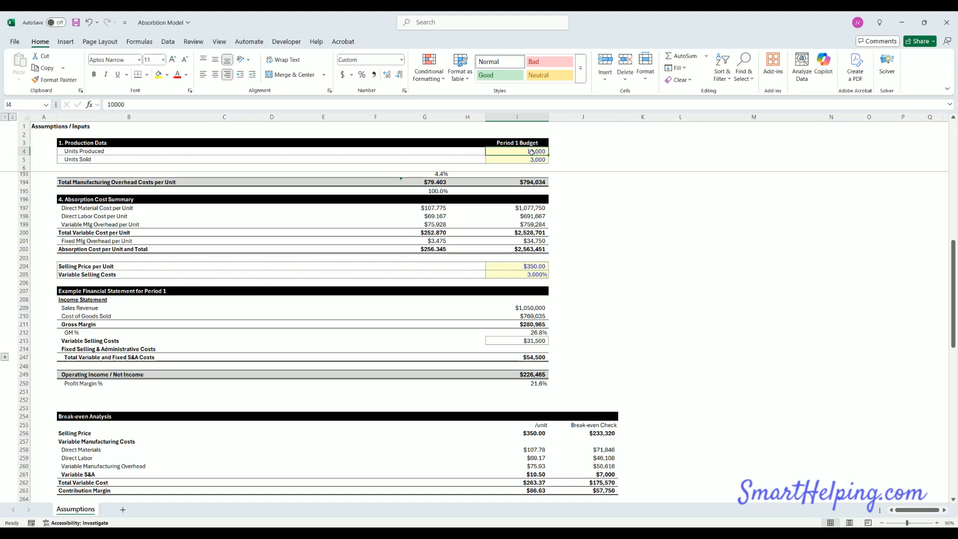
left_click(530, 161)
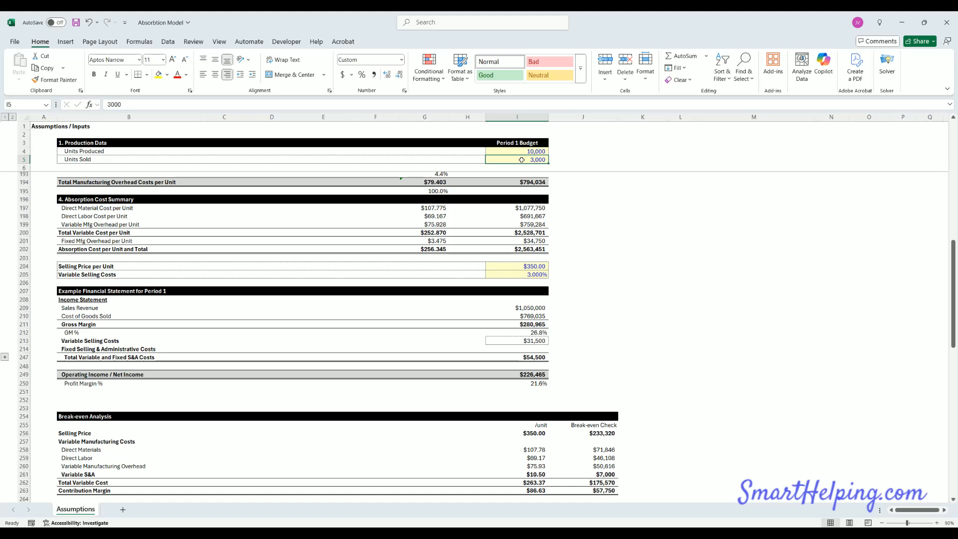
left_click(531, 307)
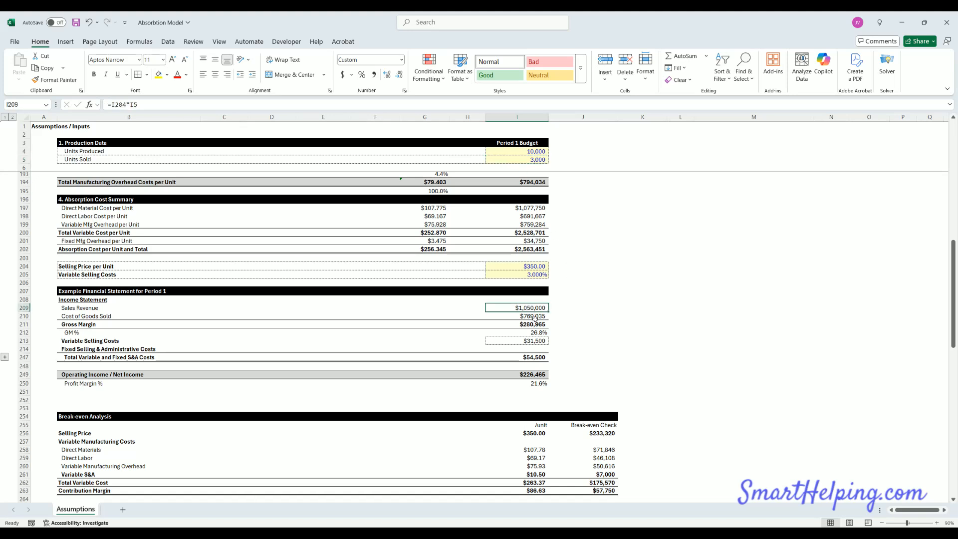
key("Down")
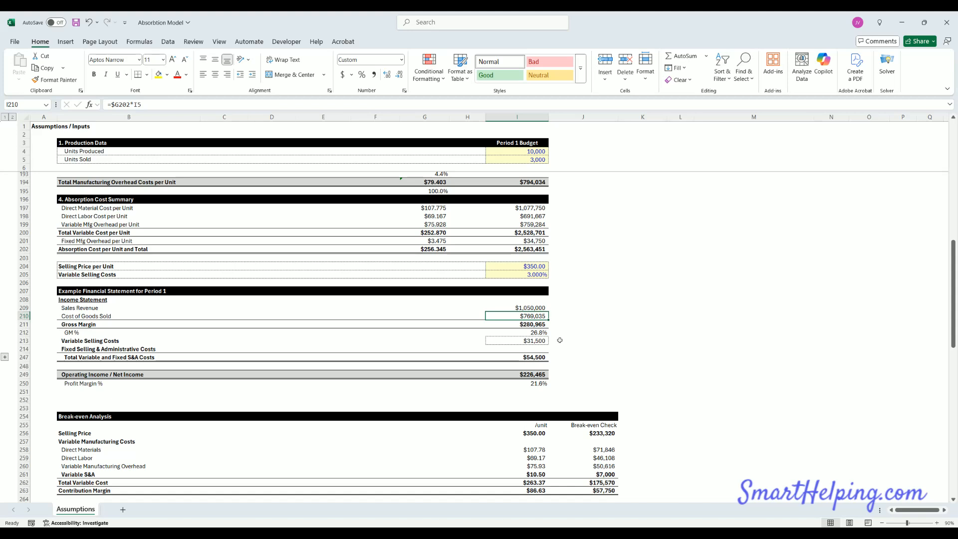
double_click(531, 316)
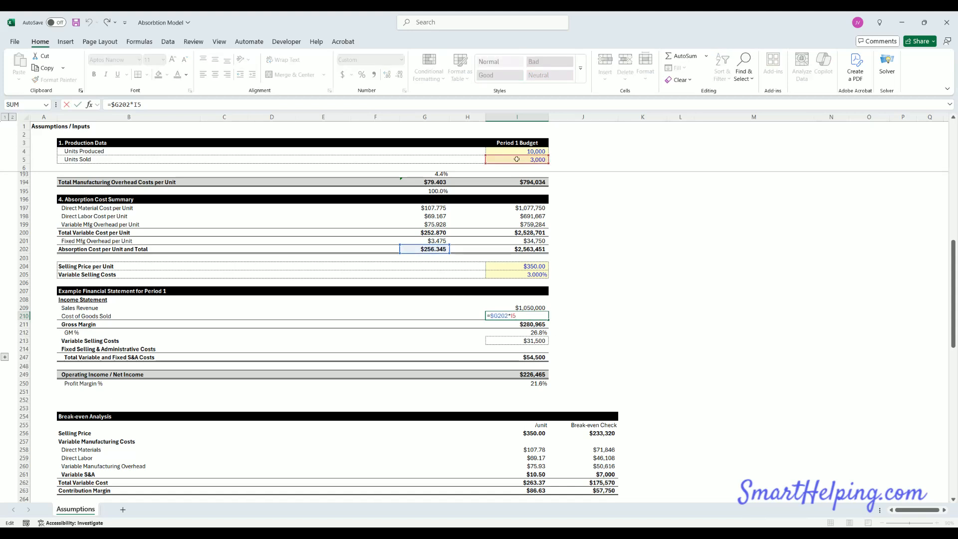
key("Return")
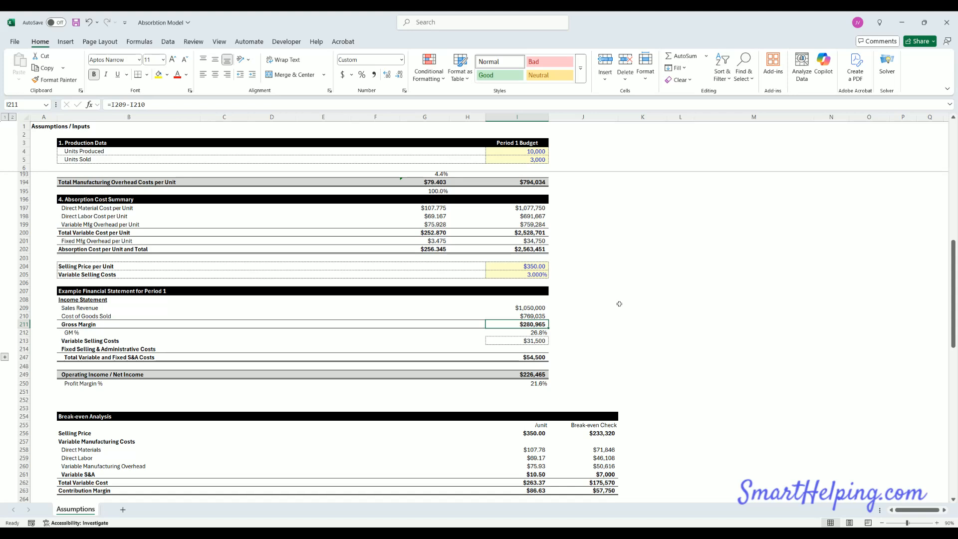
left_click(536, 249)
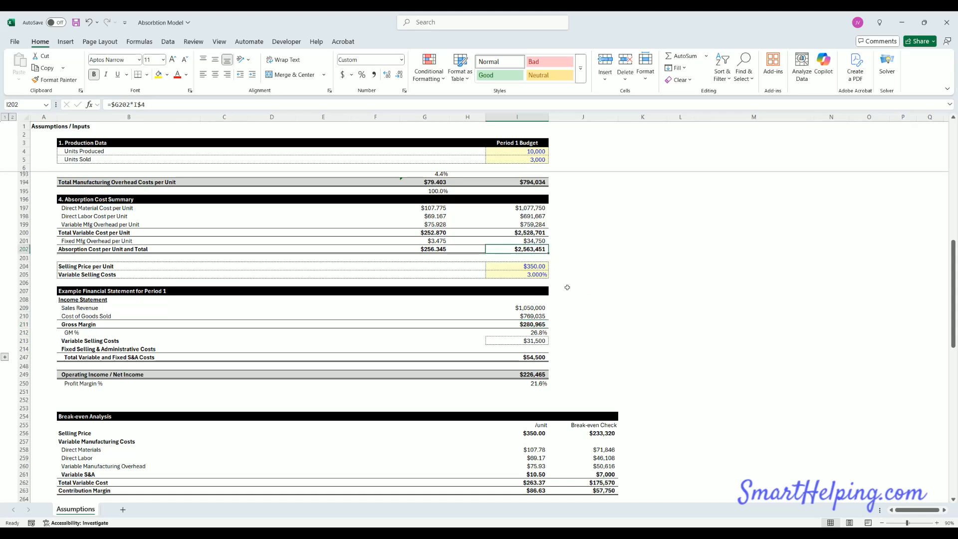
Step: Set Units Sold to 10000 and examine Cost of Goods Sold and Gross Margin in the income statement
left_click(534, 159)
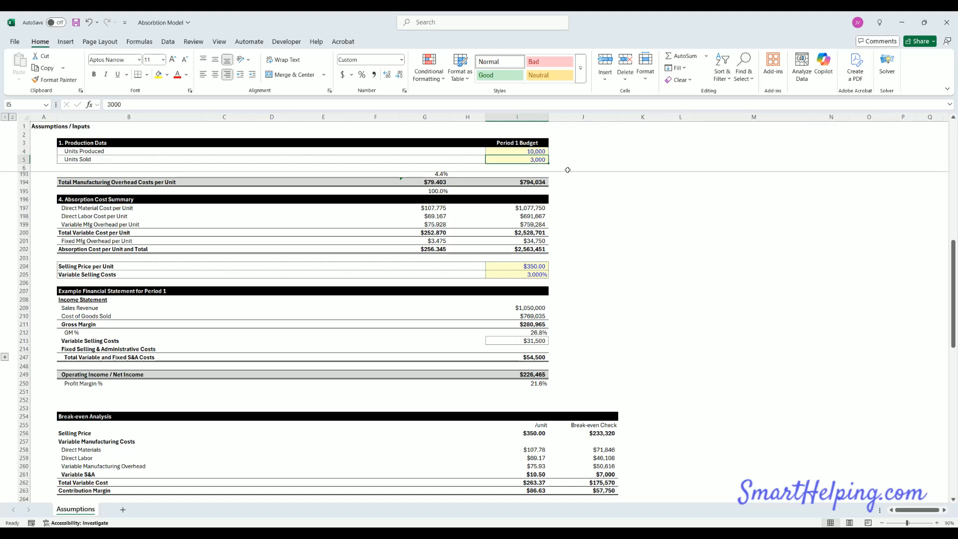
type("10000")
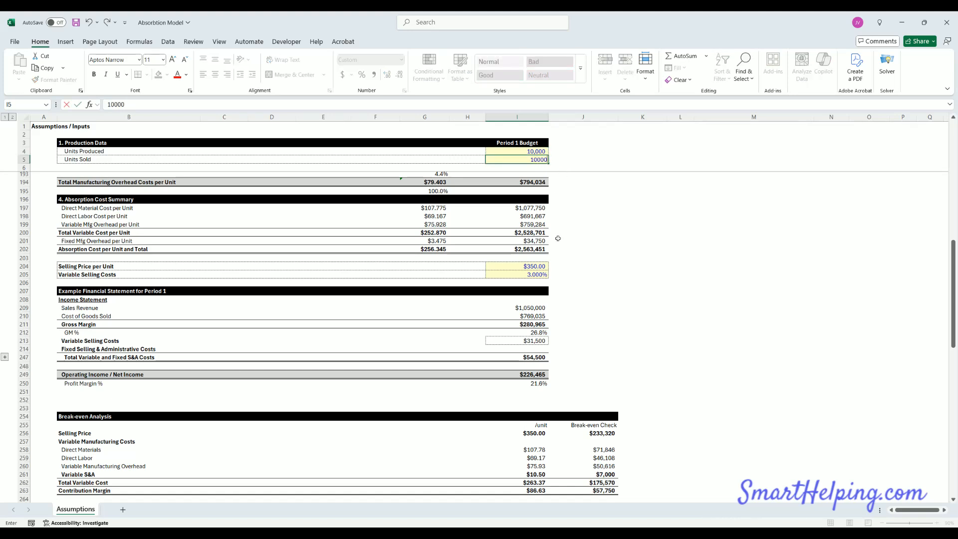
left_click(528, 316)
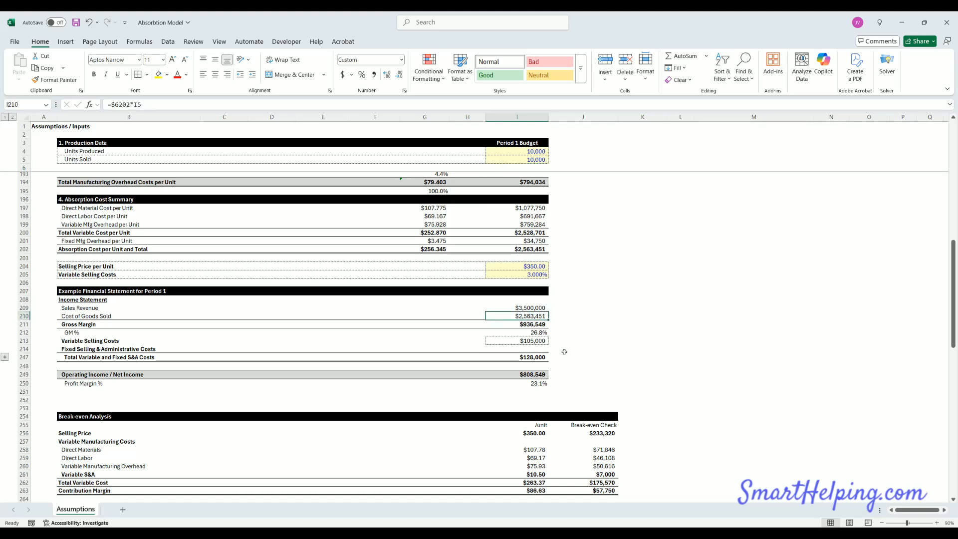
left_click(536, 159)
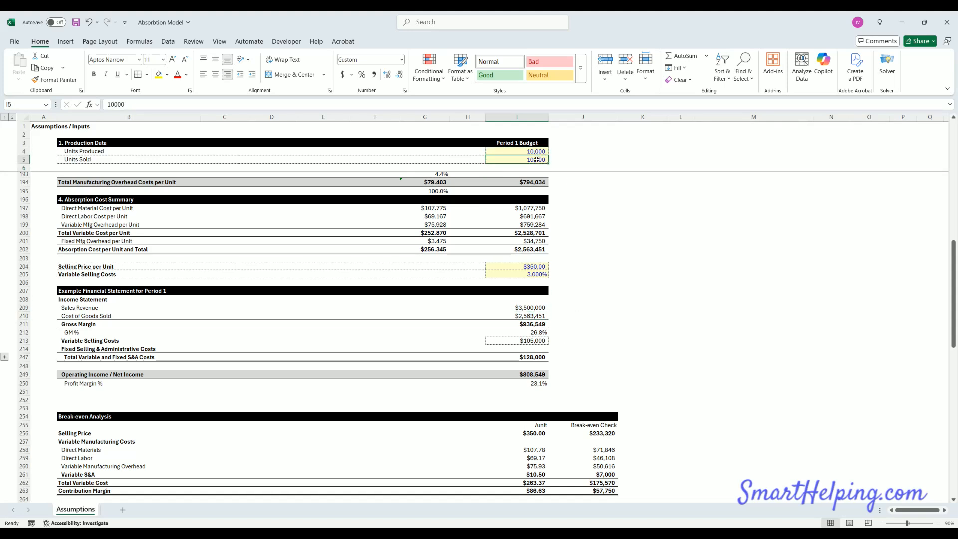
left_click(530, 316)
left_click(533, 325)
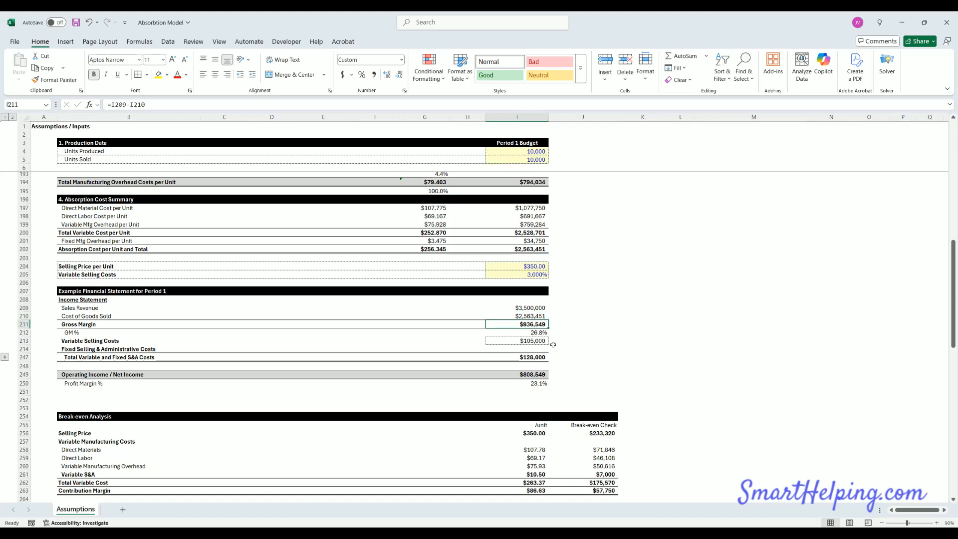
Step: Trace the formulas for GM %, Variable Selling Costs, Total Variable and Fixed S&A Costs, Operating Income and Profit Margin %
left_click(534, 333)
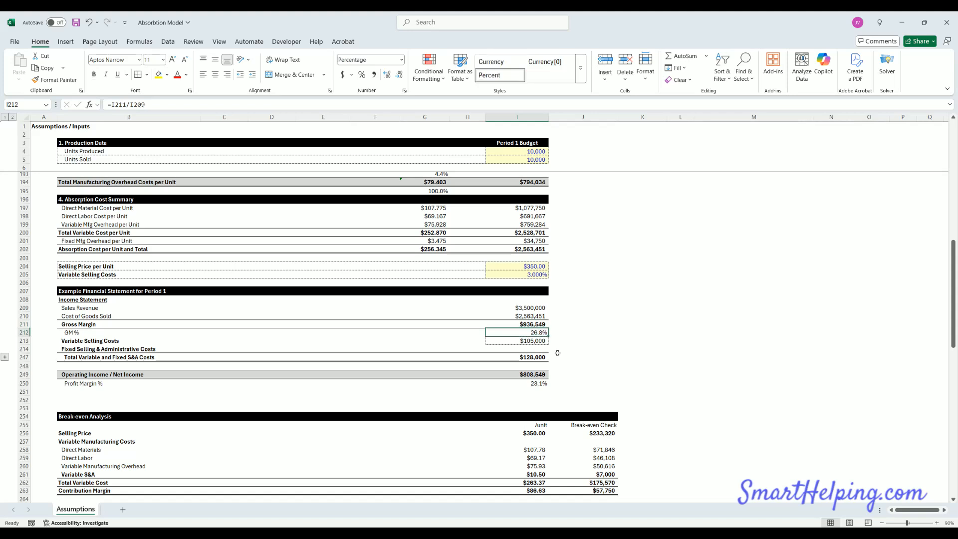
left_click(531, 340)
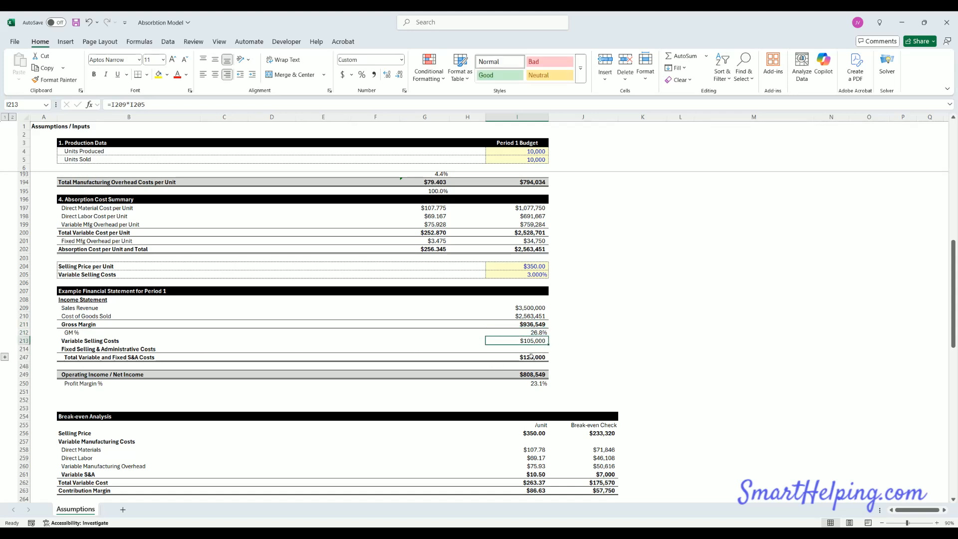
left_click(533, 358)
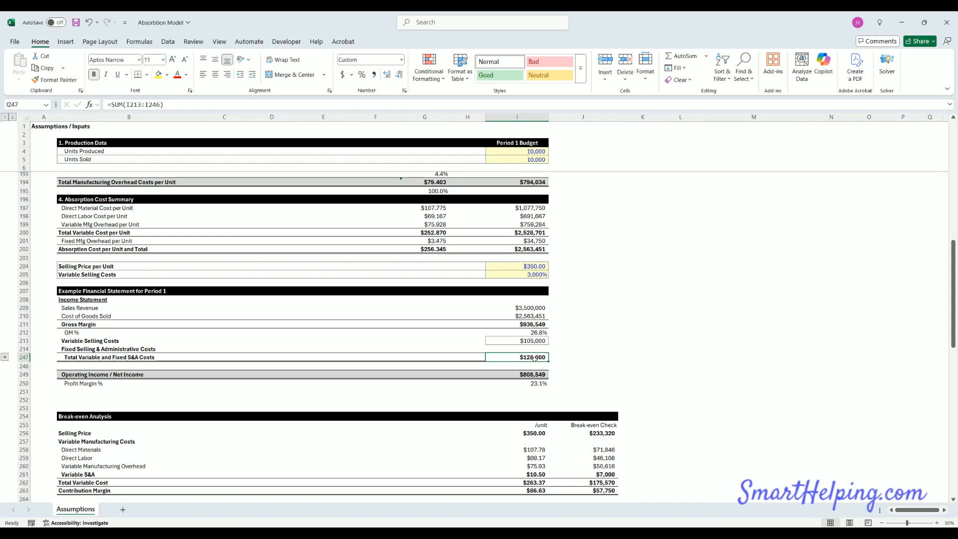
left_click(535, 375)
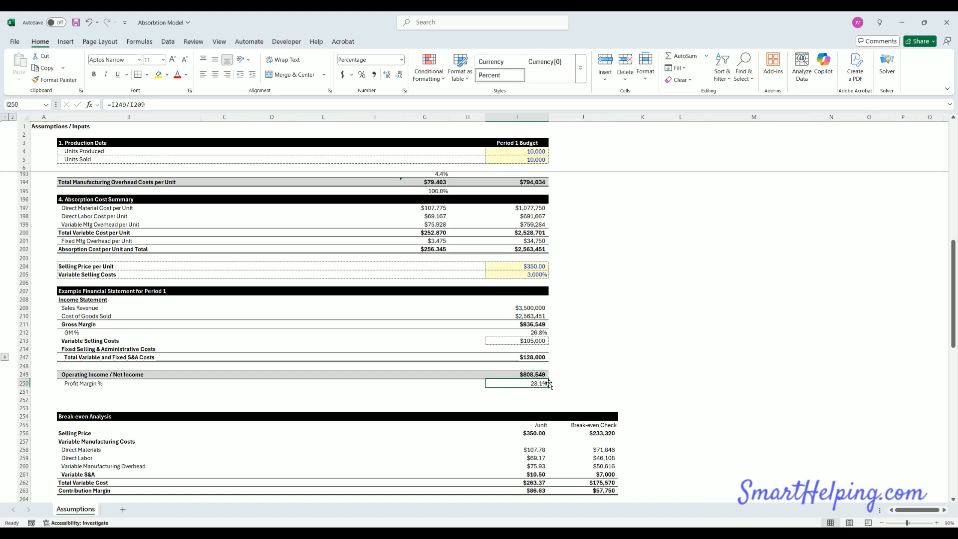
left_click(541, 383)
key("Up")
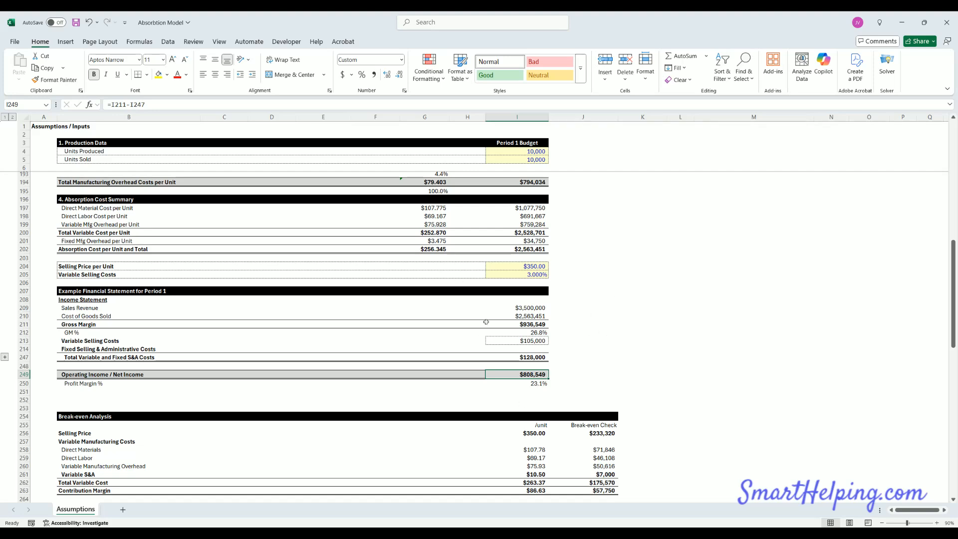
Step: Review the cost sections and trace how the total absorption cost depends on Units Produced rather than Units Sold
scroll(490, 313, "up", 20)
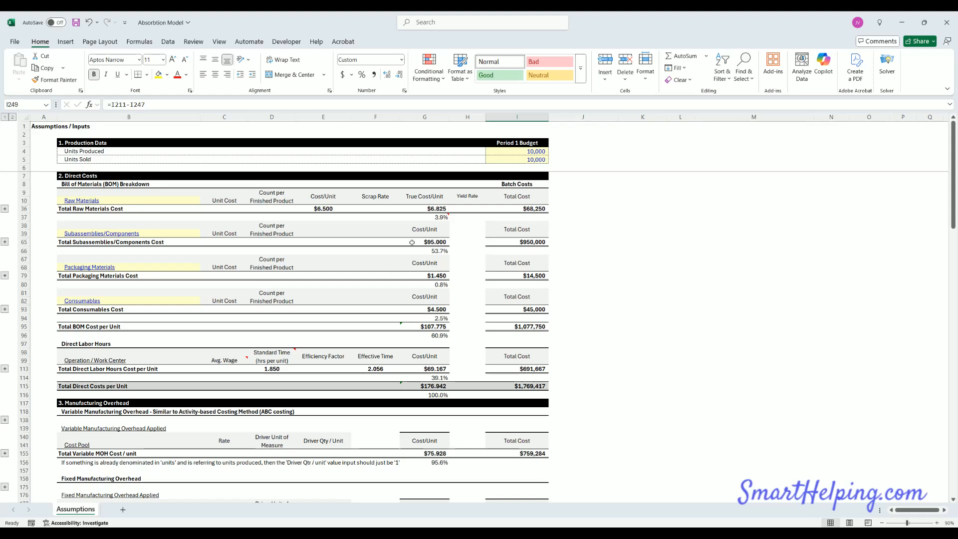
scroll(544, 228, "down", 11)
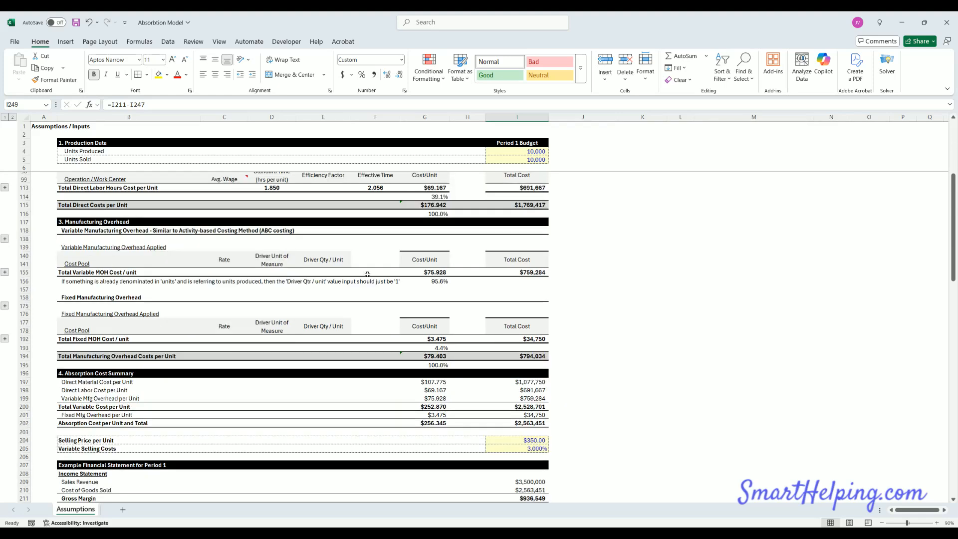
left_click(532, 151)
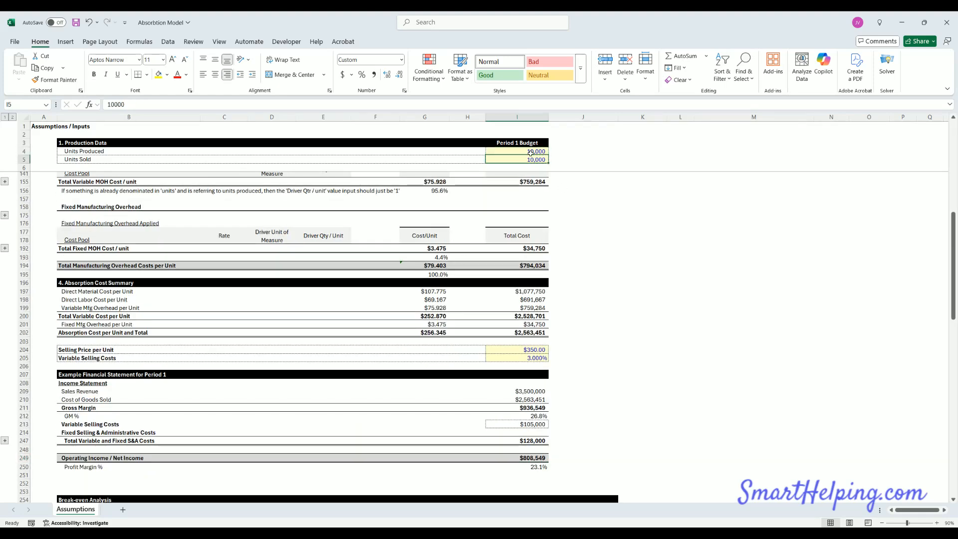
left_click(529, 159)
left_click(533, 332)
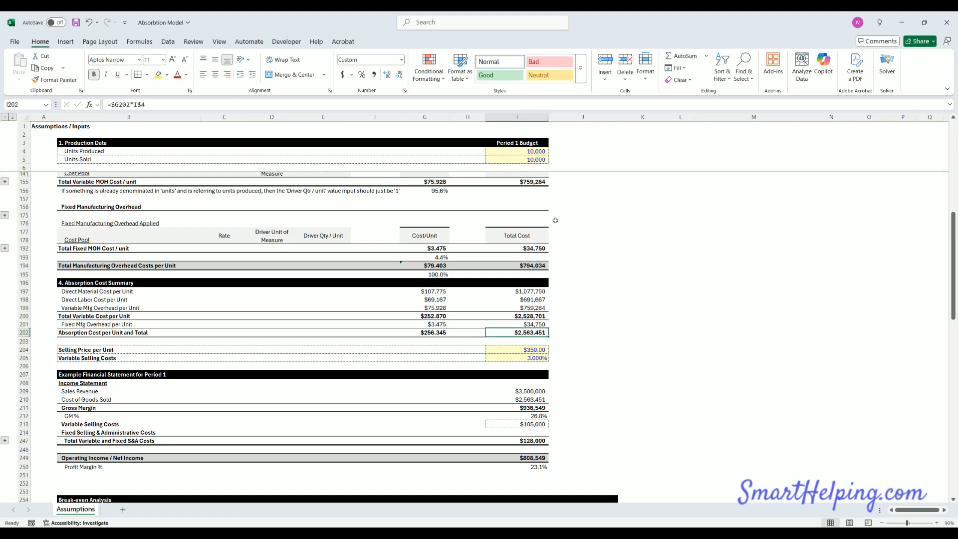
Step: Set Units Sold to 3000 and examine the Period 1 income statement from Sales Revenue through Operating Income
left_click(536, 160)
type("3")
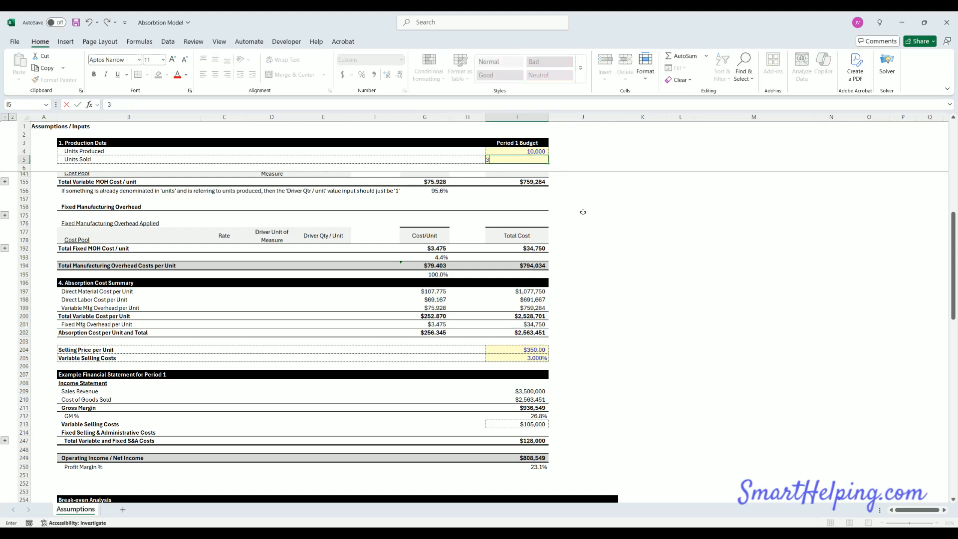
type(",0000")
key("Return")
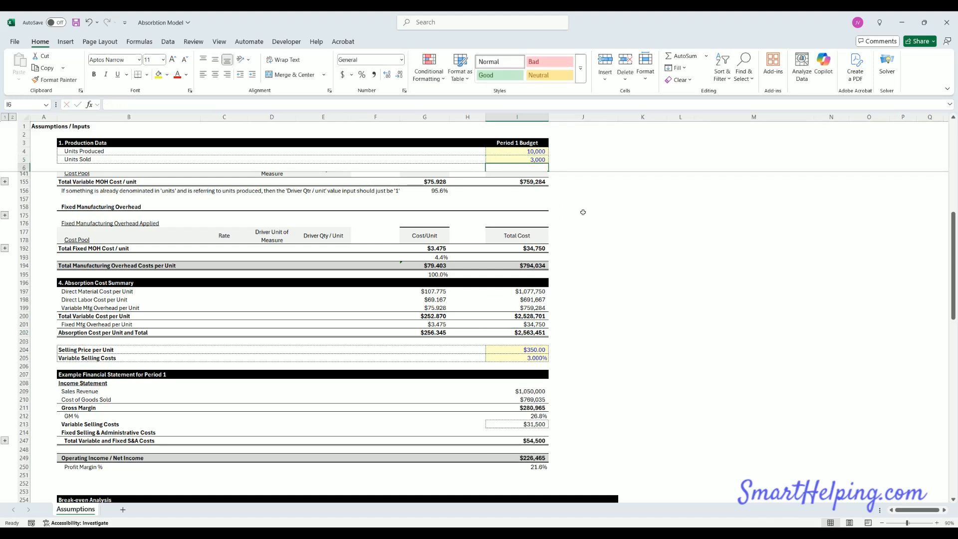
scroll(582, 213, "down", 4)
left_click(517, 218)
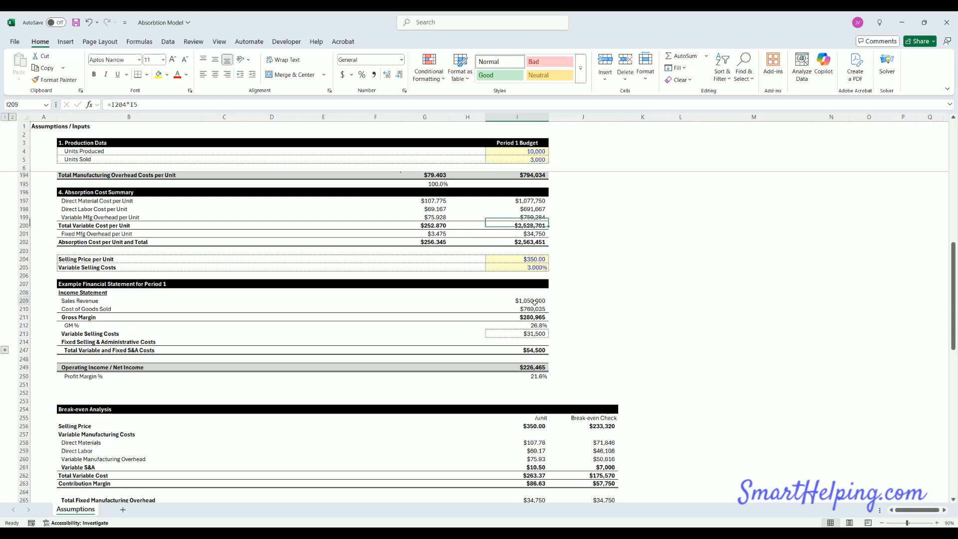
left_click(517, 301)
left_click_drag(530, 368, 165, 294)
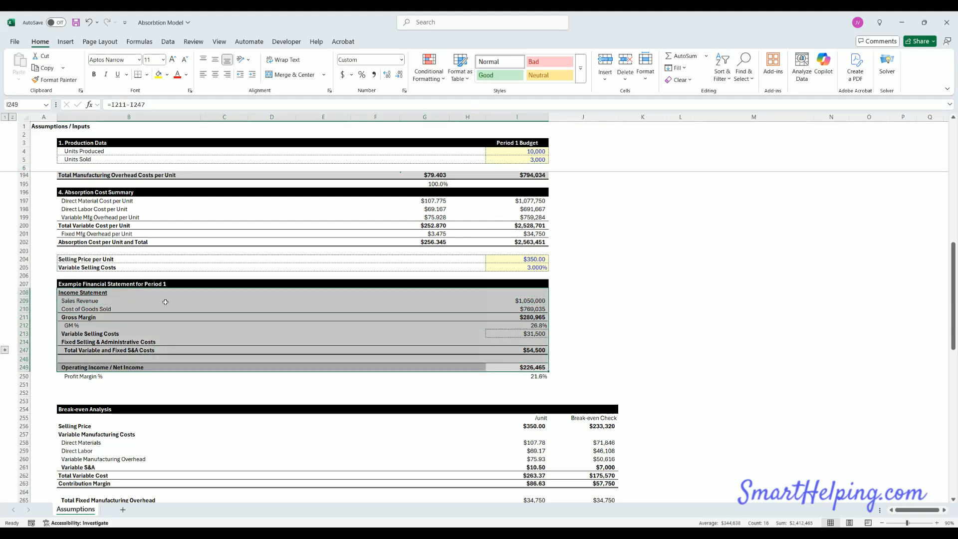
left_click(677, 314)
Step: Examine the Break-even Analysis: the per-unit selling price link, the Break-even Check column and the Break-even Units Produced formula
scroll(636, 235, "down", 4)
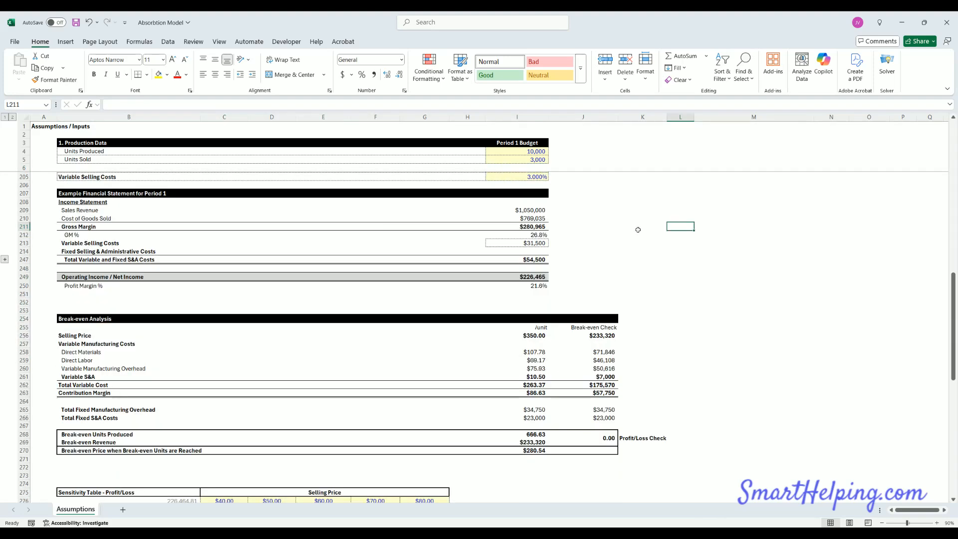
scroll(633, 237, "down", 4)
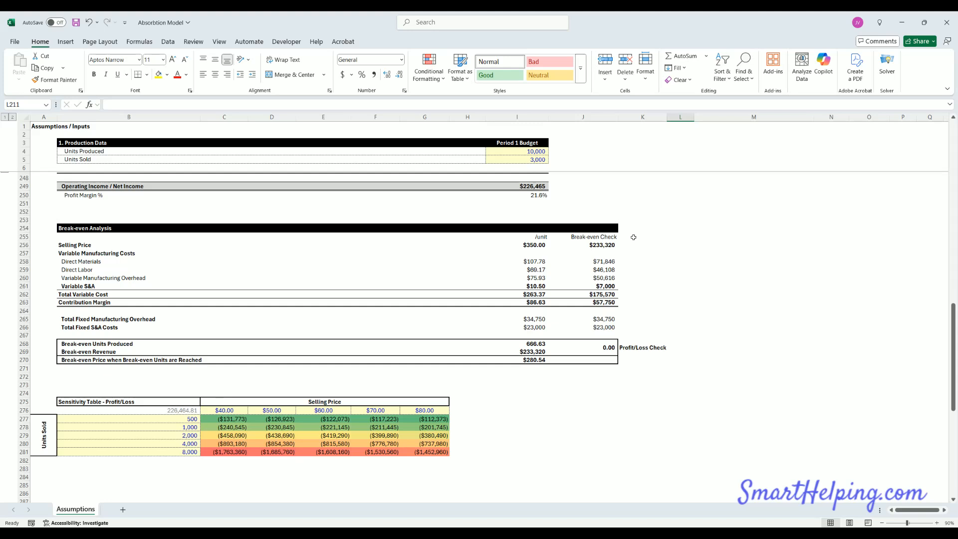
left_click(537, 244)
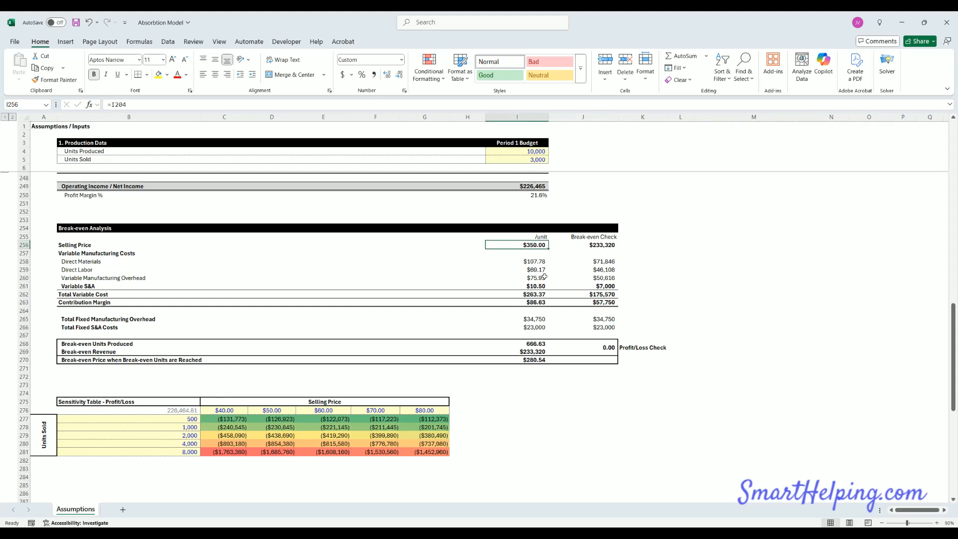
left_click_drag(600, 254, 599, 349)
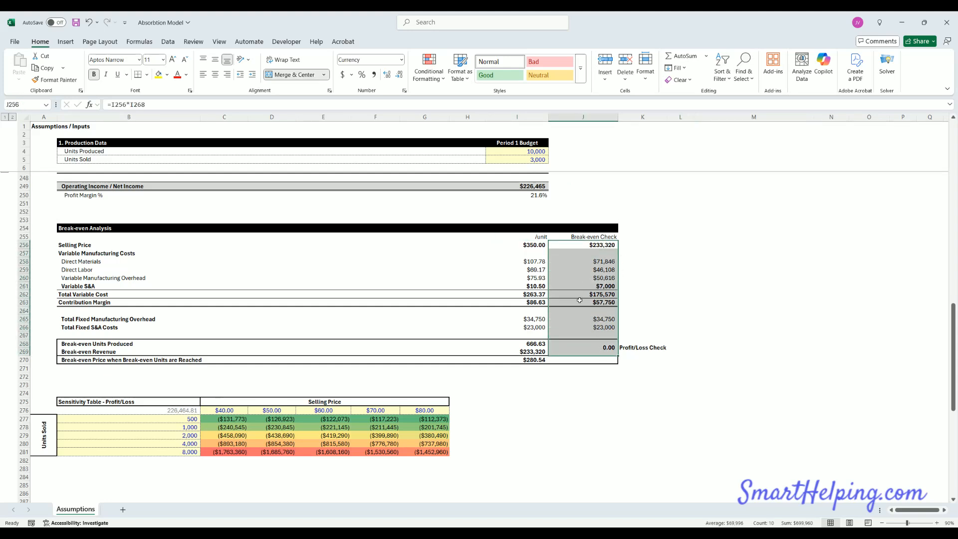
left_click(536, 344)
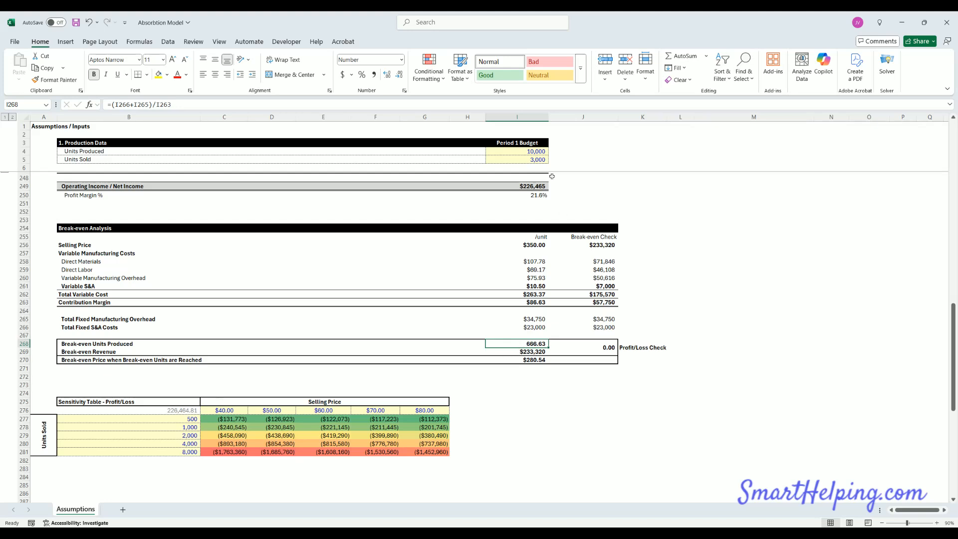
Step: Paste the Break-even Units Produced result as a value into Units Produced and Units Sold, checking Operating Income after each
left_click(522, 150)
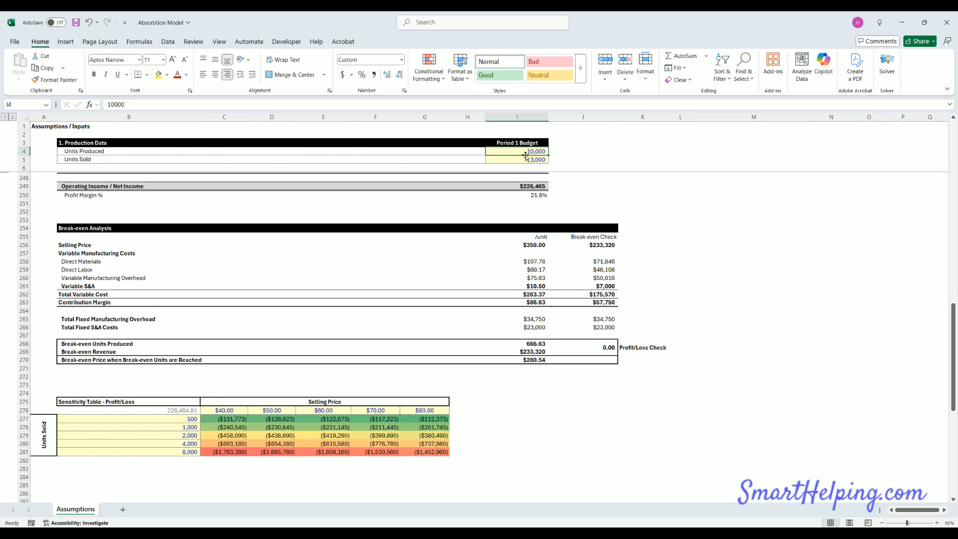
left_click(539, 343)
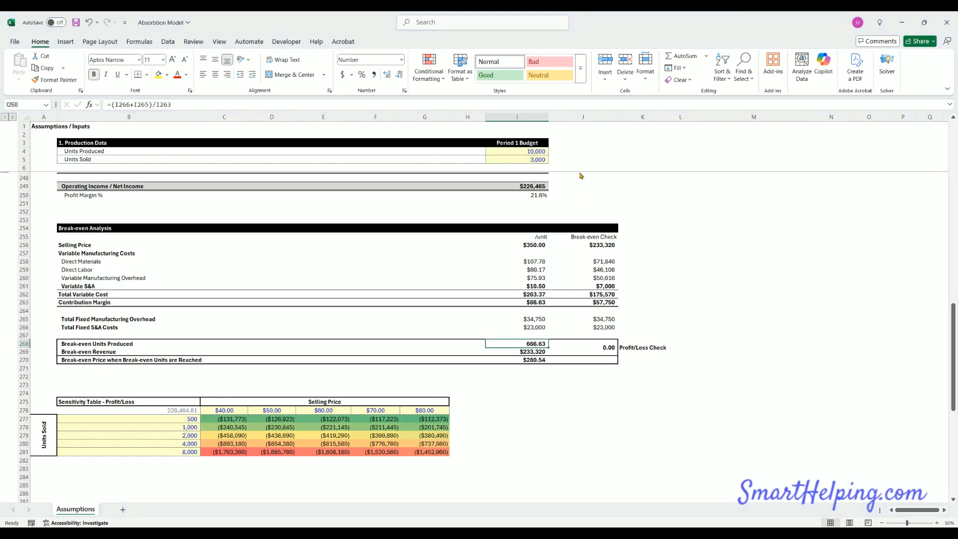
key("ctrl+c")
left_click(533, 151)
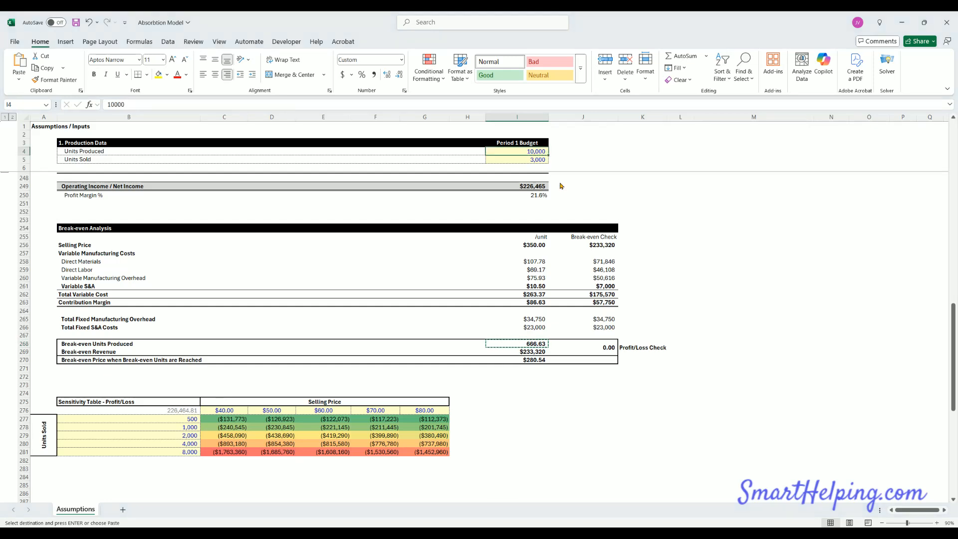
key("ctrl+shift+v")
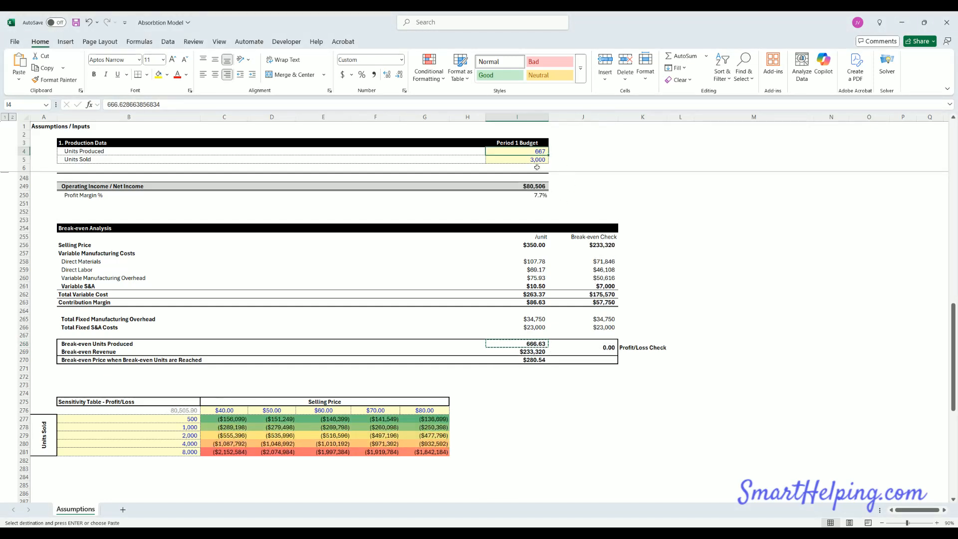
left_click(537, 185)
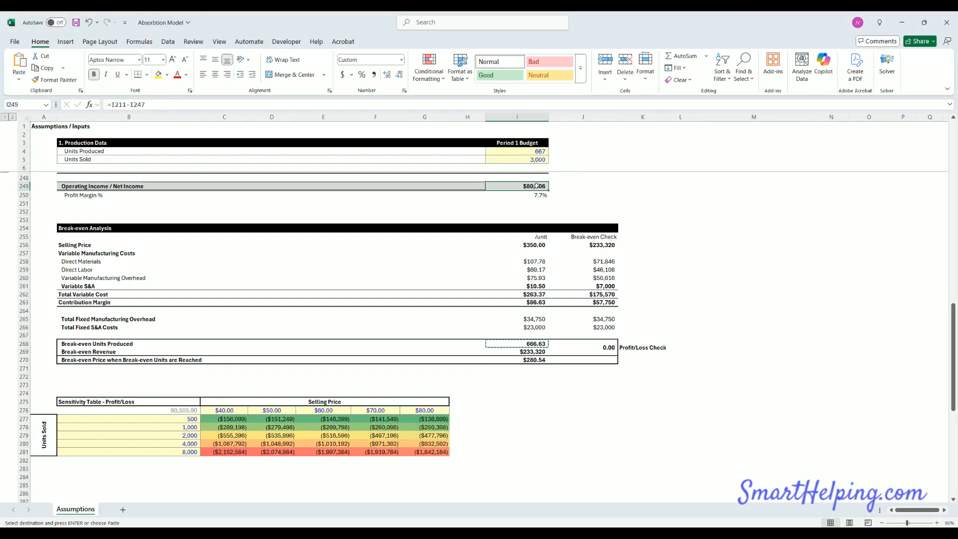
left_click(537, 160)
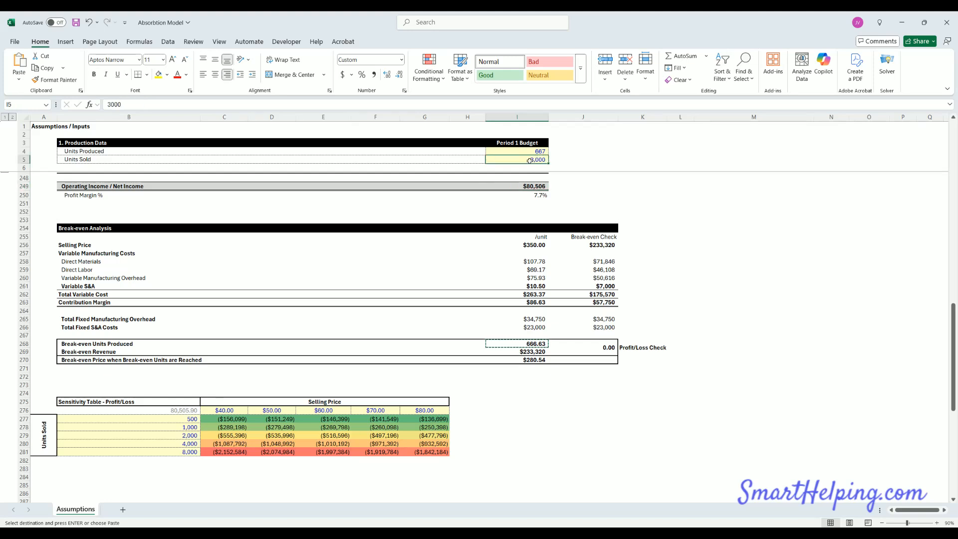
key("ctrl+shift+v")
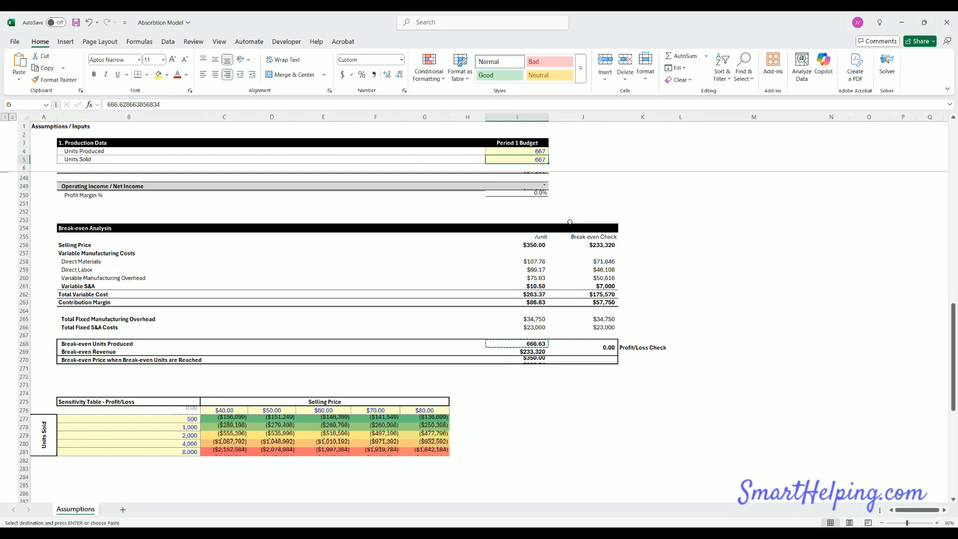
left_click(539, 186)
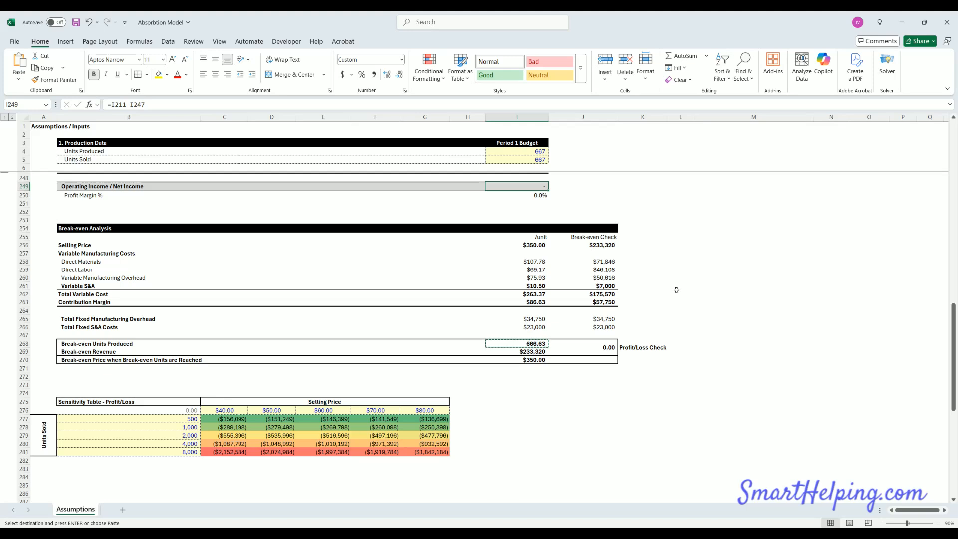
Step: Test Units Sold at 600 and at 700 to compare Operating Income on either side of break-even
scroll(677, 289, "up", 4)
left_click(532, 153)
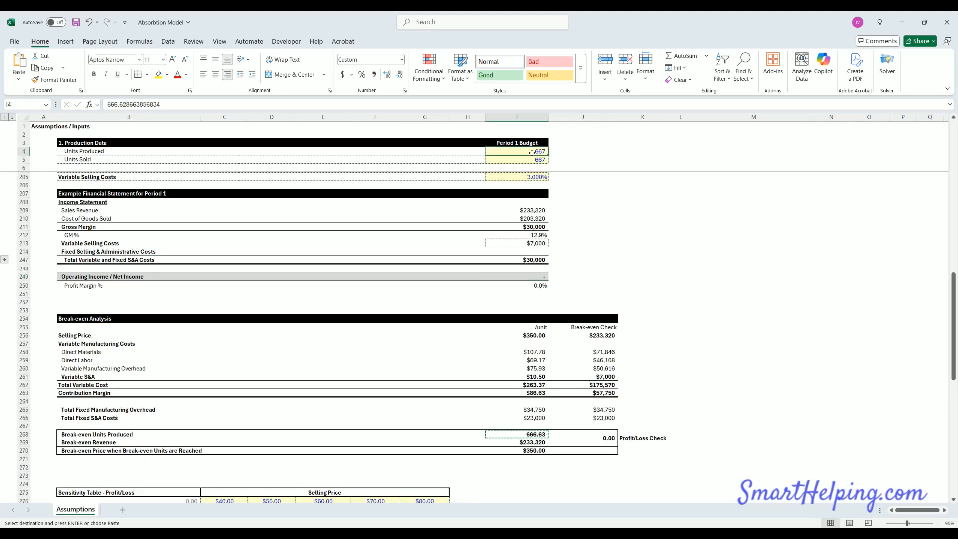
left_click(528, 159)
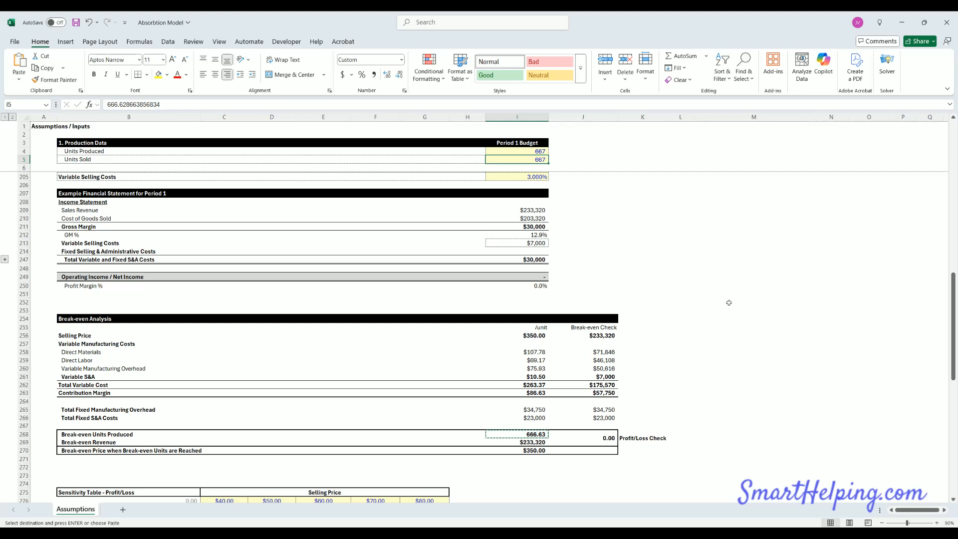
type("600")
key("Return")
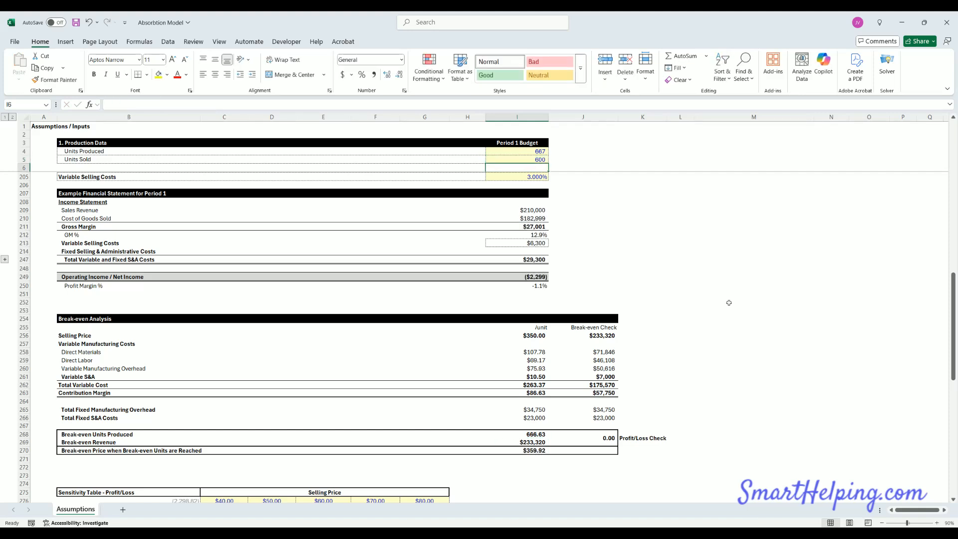
key("Up")
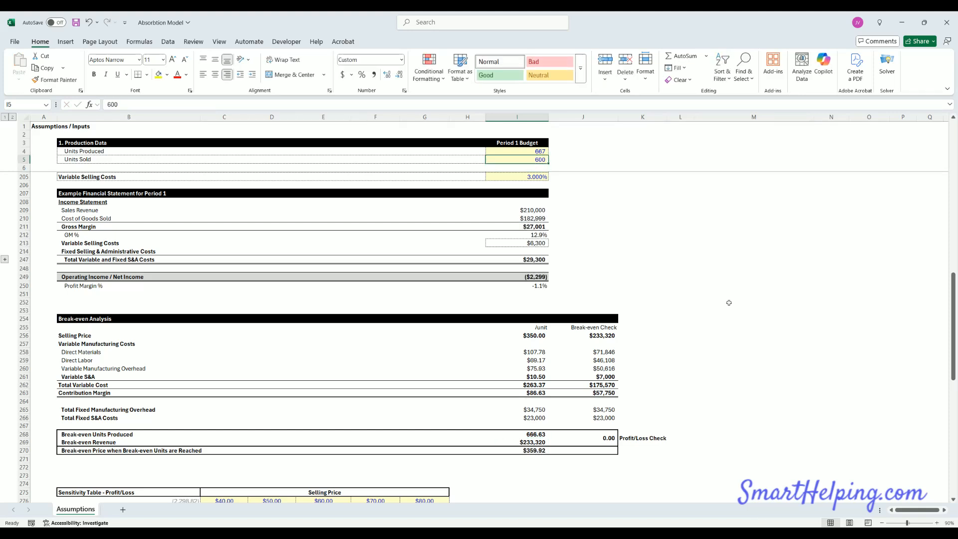
type("700")
key("Return")
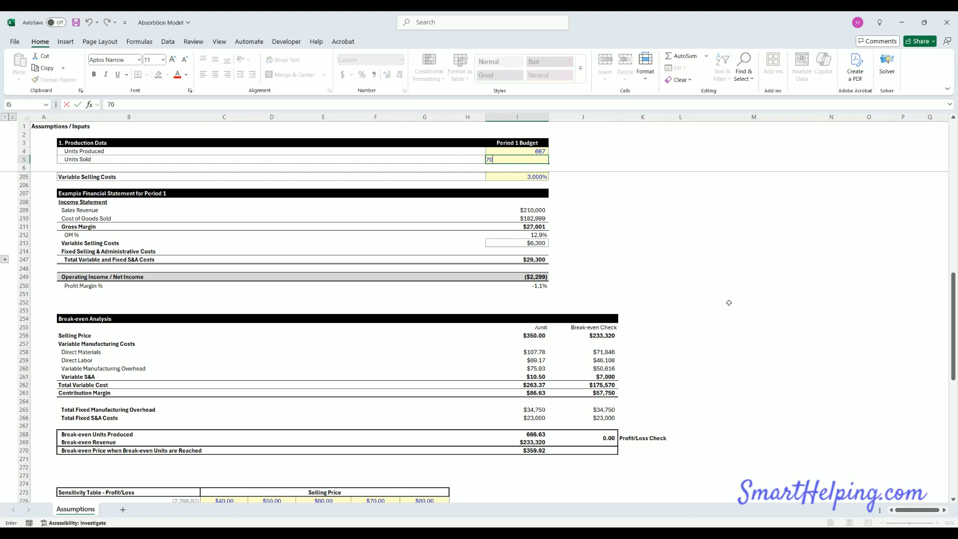
key("Up")
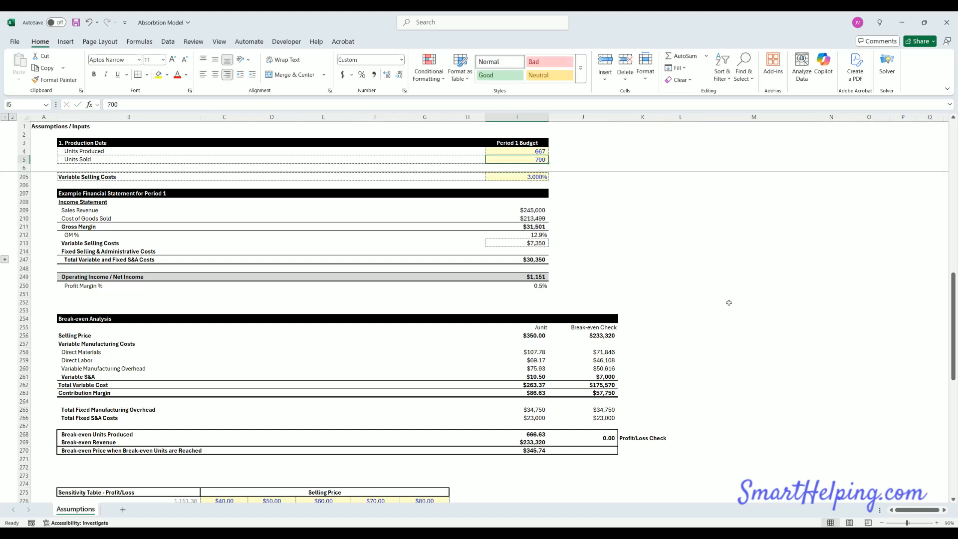
Step: Copy the Units Produced value into Units Sold and review the cost summary and income statement
left_click(533, 150)
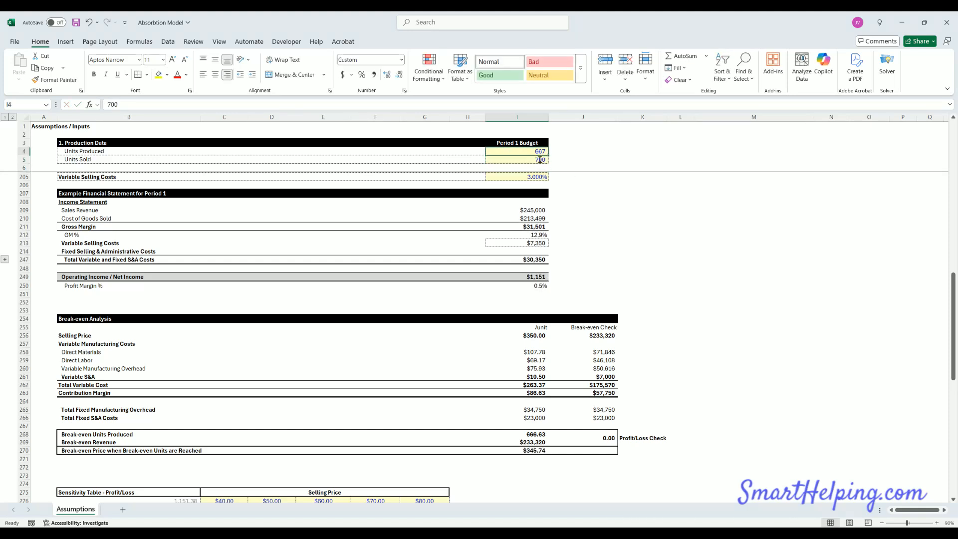
key("ctrl+c")
left_click(535, 160)
key("ctrl+v")
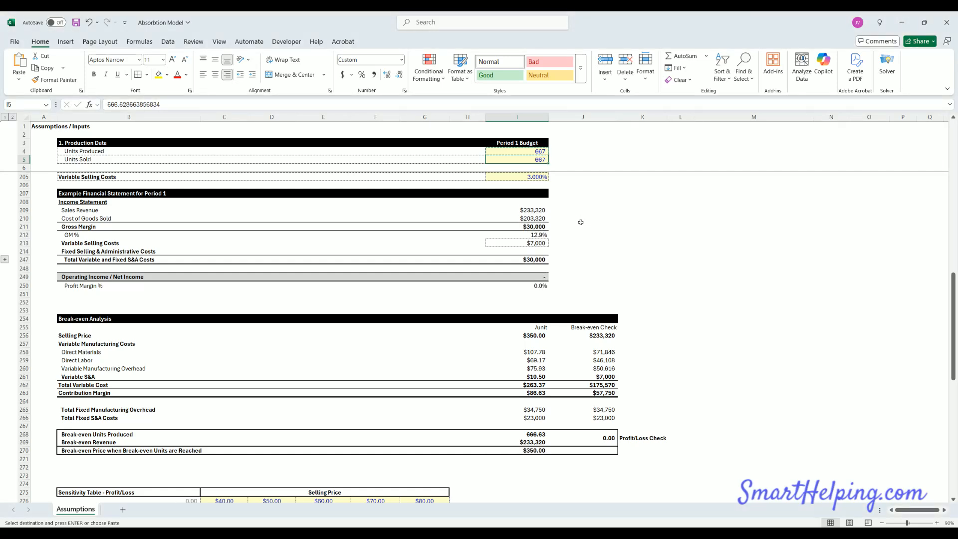
scroll(435, 314, "up", 15)
scroll(436, 314, "down", 11)
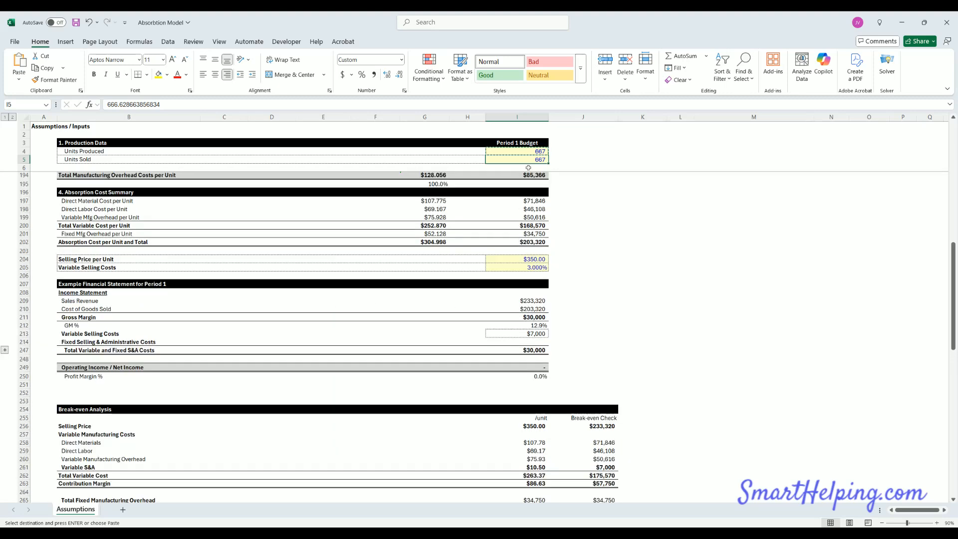
Step: Review the Units Produced, Selling Price per Unit and Variable Selling Costs inputs that drive the break-even result
key("Up")
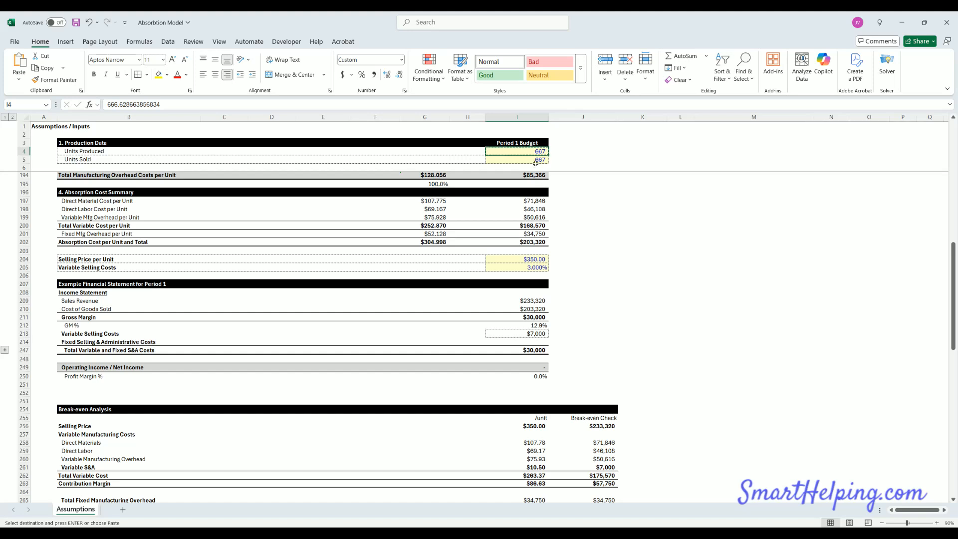
left_click(531, 261)
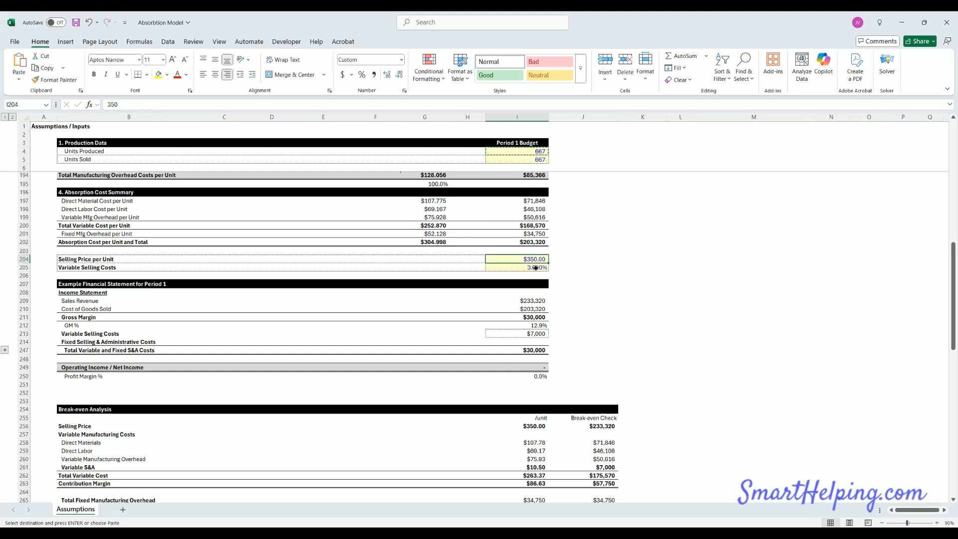
left_click(536, 268)
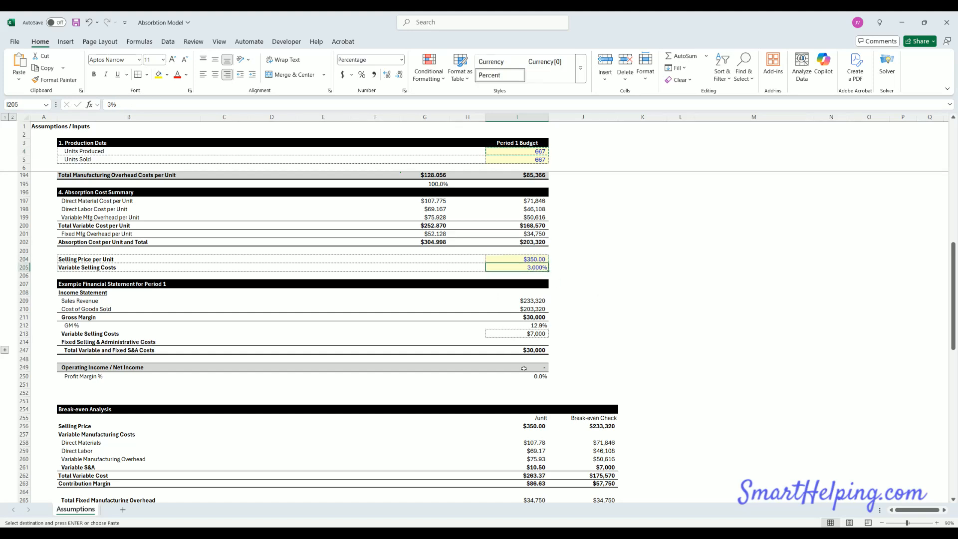
Step: Inspect the Break-even Check formulas from Selling Price through the variable costs to Contribution Margin
scroll(565, 341, "down", 4)
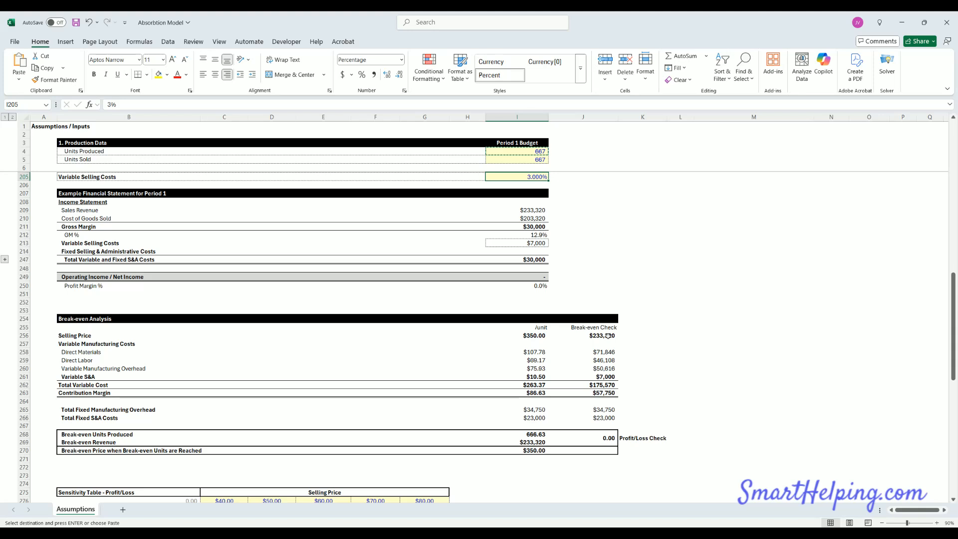
left_click(608, 336)
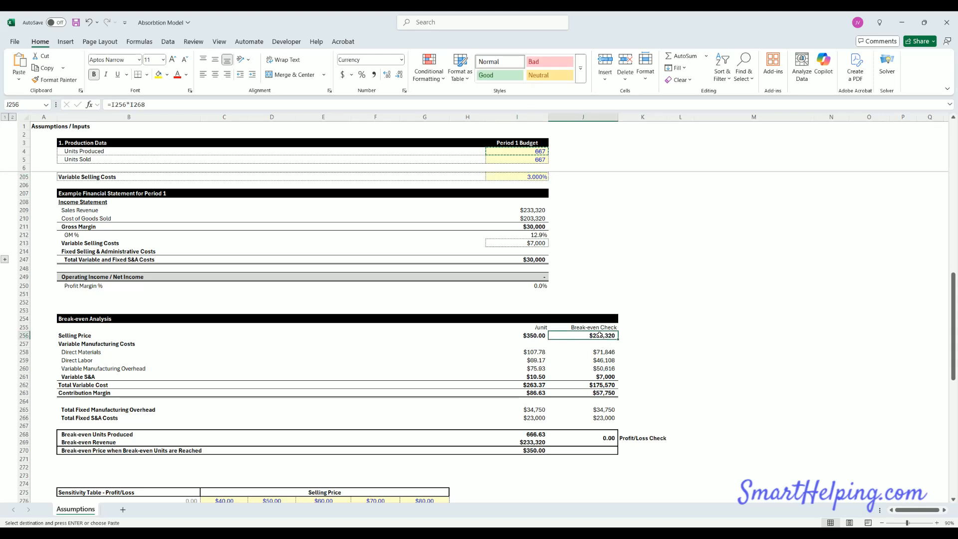
double_click(600, 335)
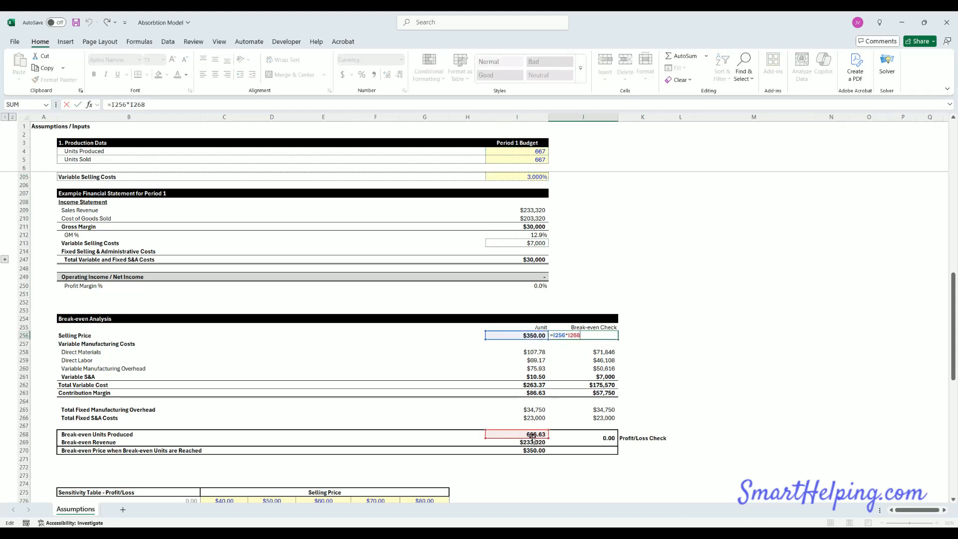
key("Return")
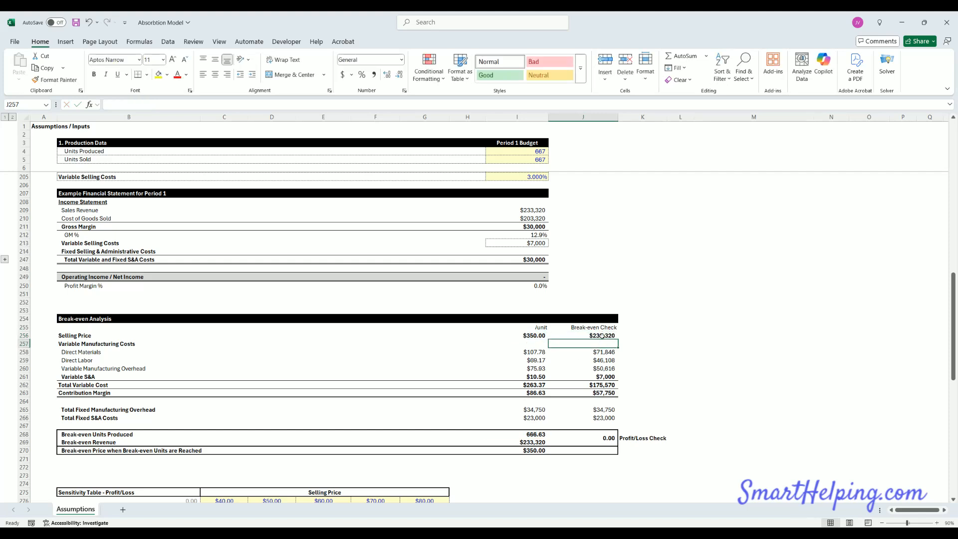
left_click(602, 336)
left_click(605, 352)
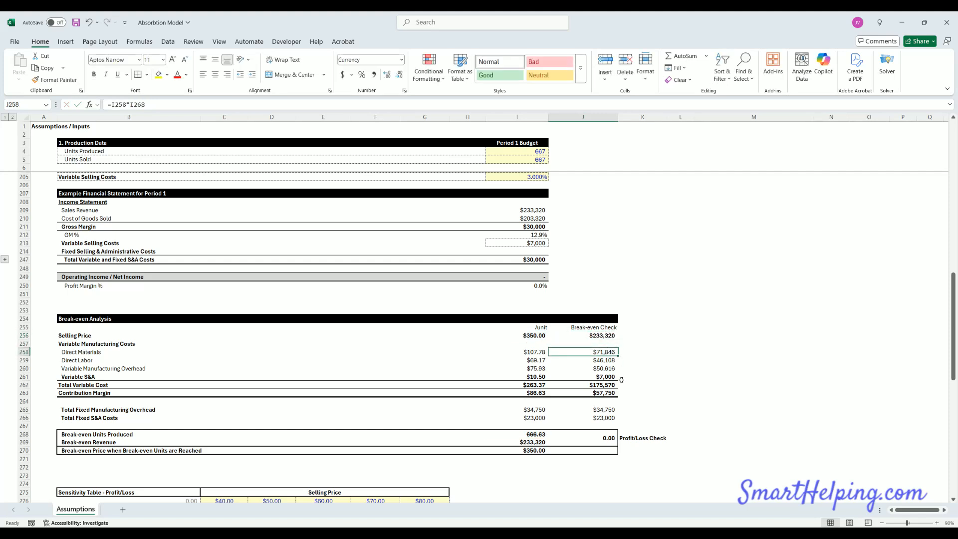
key("Down")
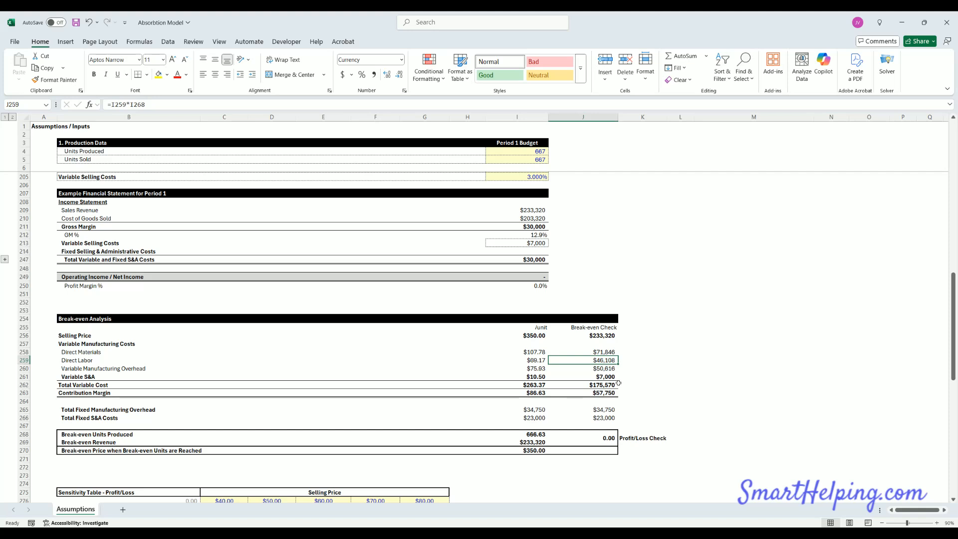
key("Down")
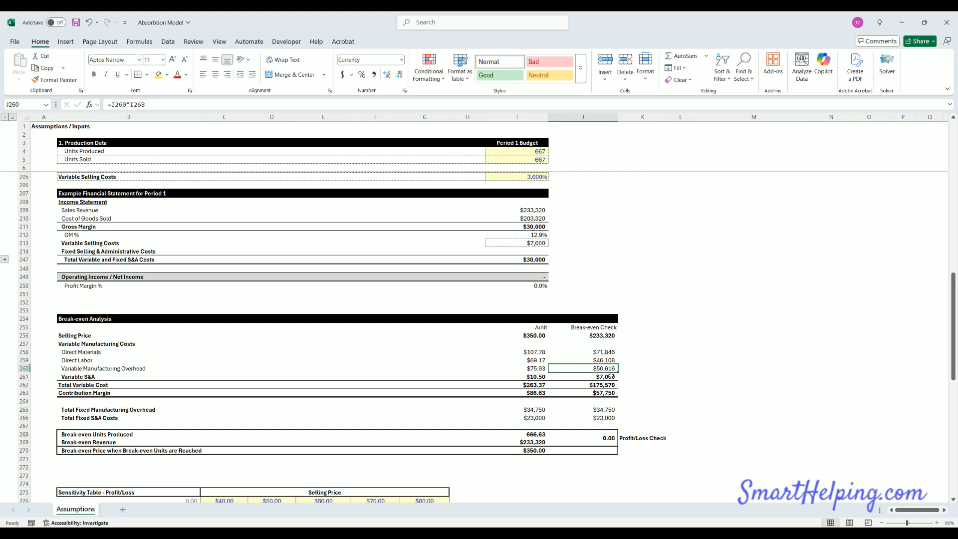
key("Down")
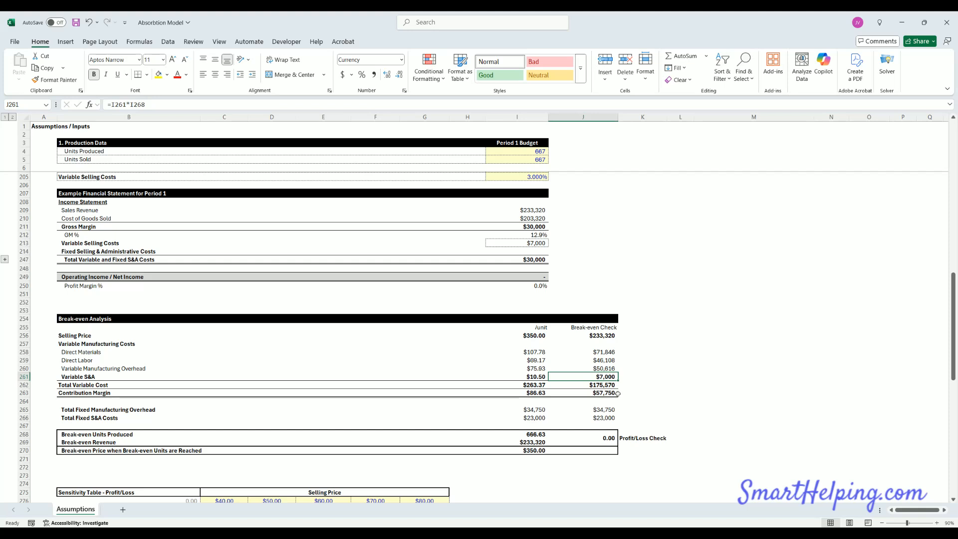
key("Down")
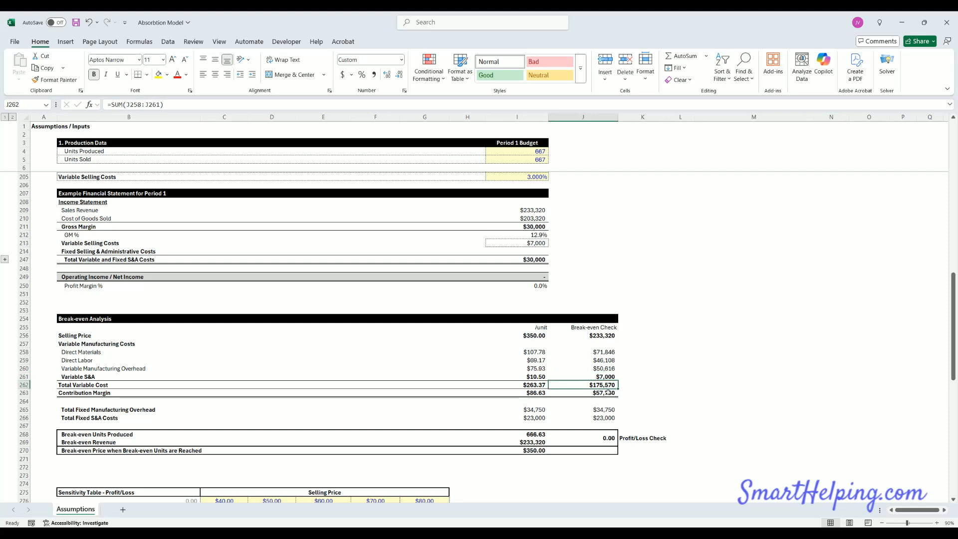
key("Down")
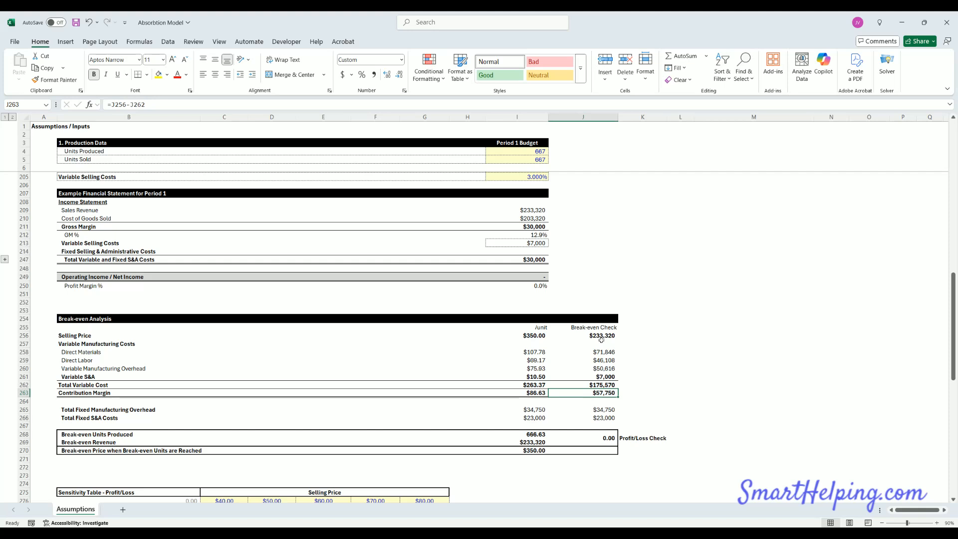
Step: Compare the Break-even Check contribution margin with the summed fixed overhead and S&A costs, and inspect the Profit/Loss Check formula
left_click_drag(601, 352, 604, 418)
left_click(606, 393)
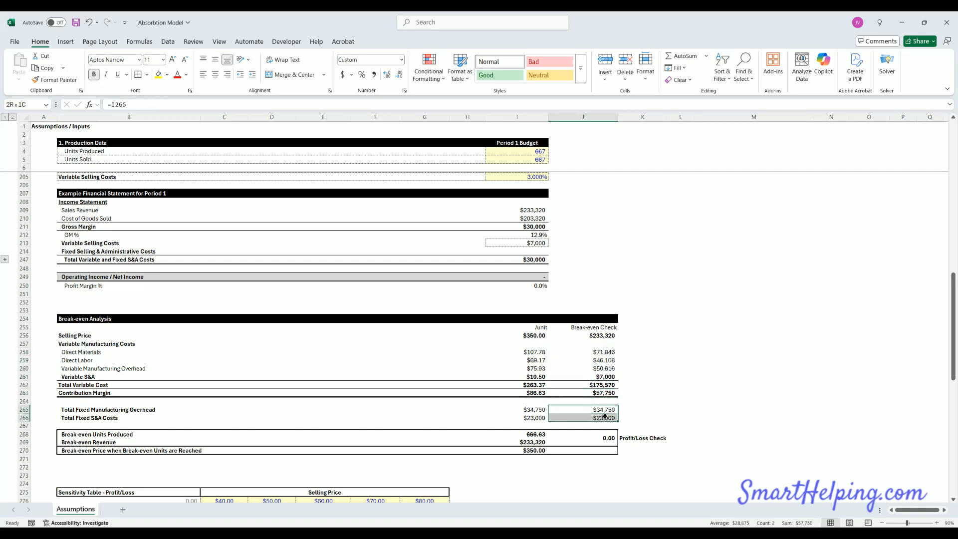
left_click(95, 409)
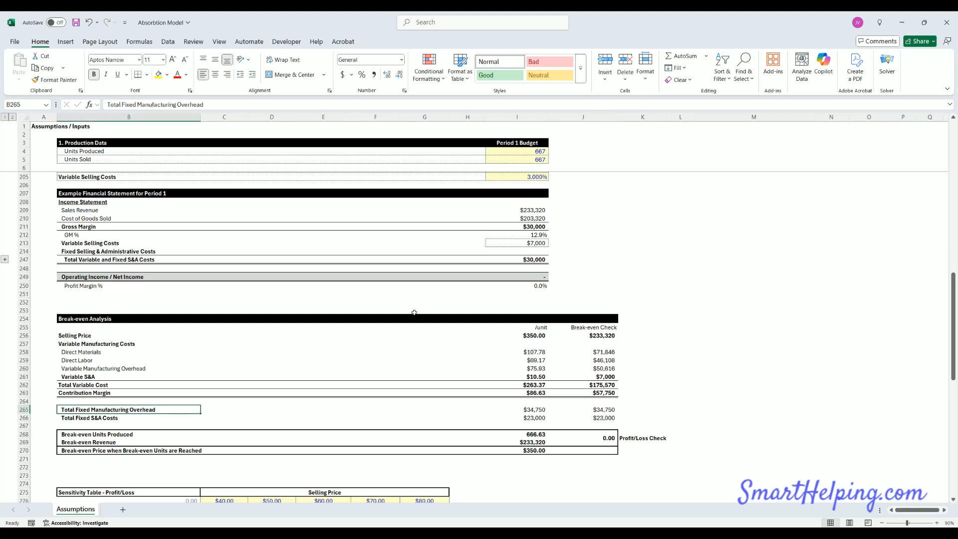
left_click(607, 410)
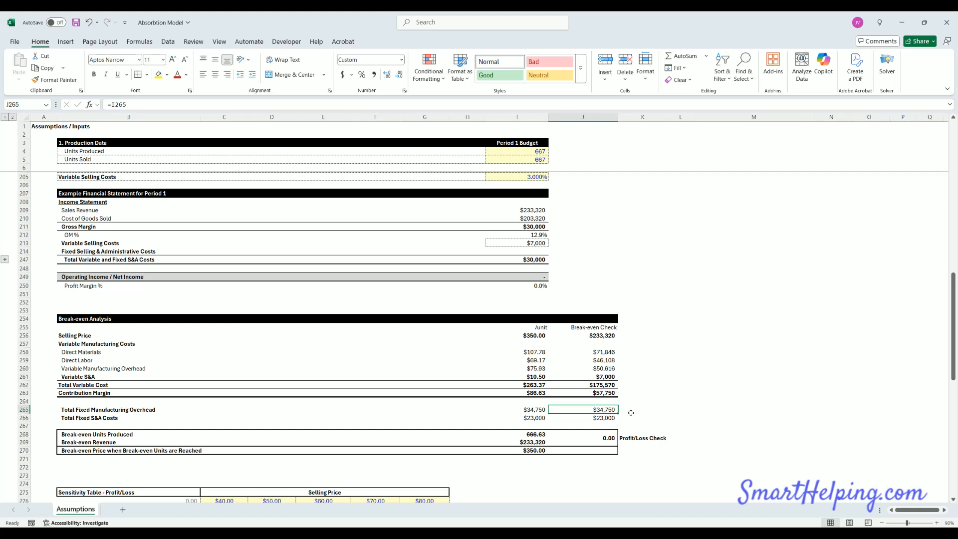
key("Down")
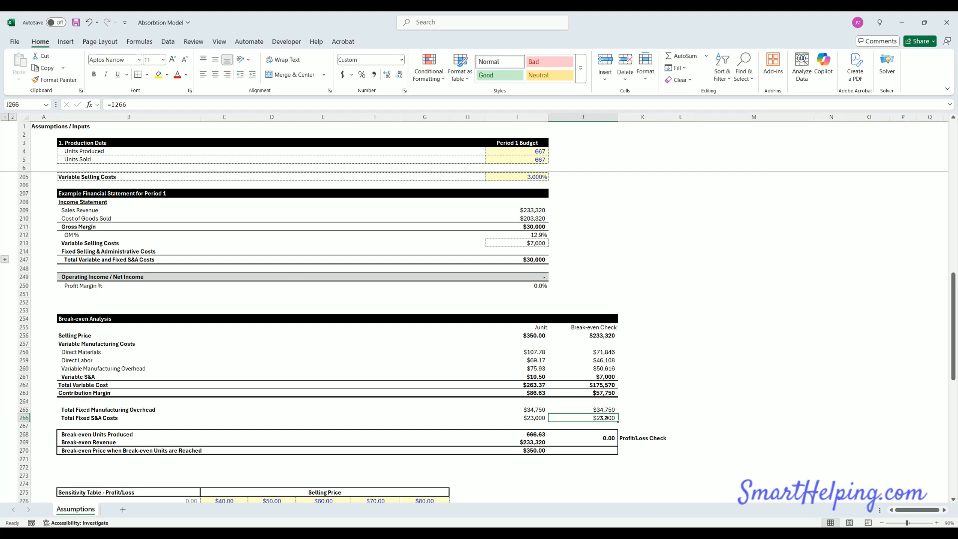
left_click_drag(605, 409, 605, 418)
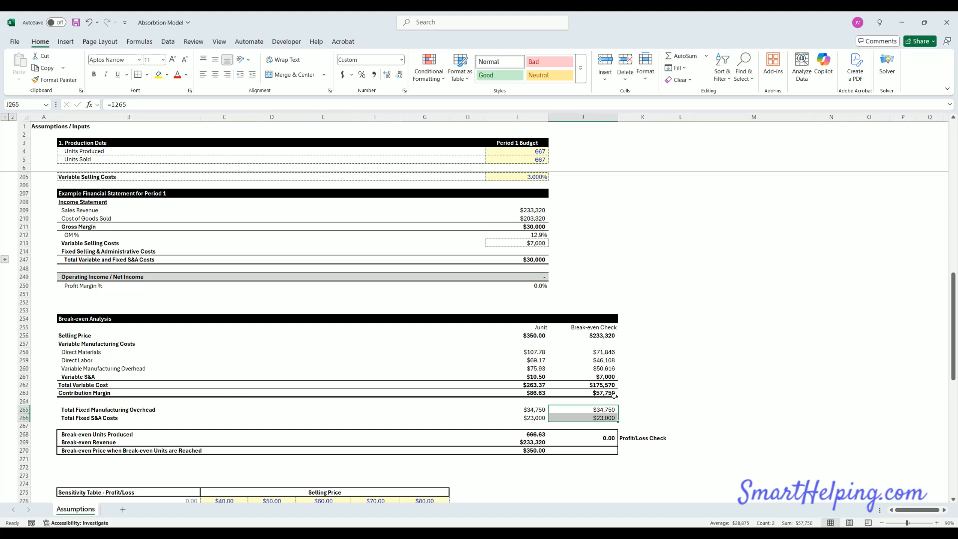
left_click(603, 438)
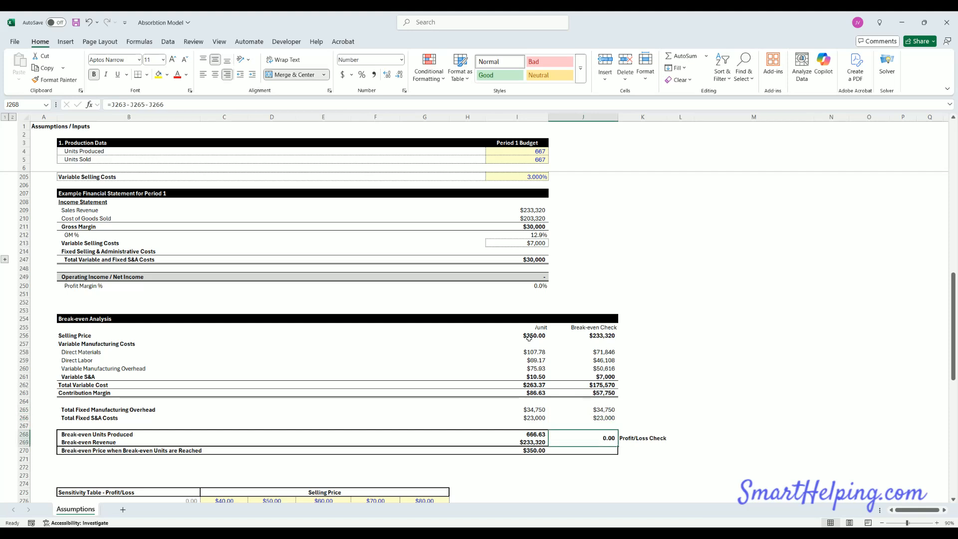
Step: Review the per-unit break-even column, relating the selling price, variable costs and contribution margin to the total fixed costs
left_click_drag(533, 333, 539, 392)
left_click(609, 361)
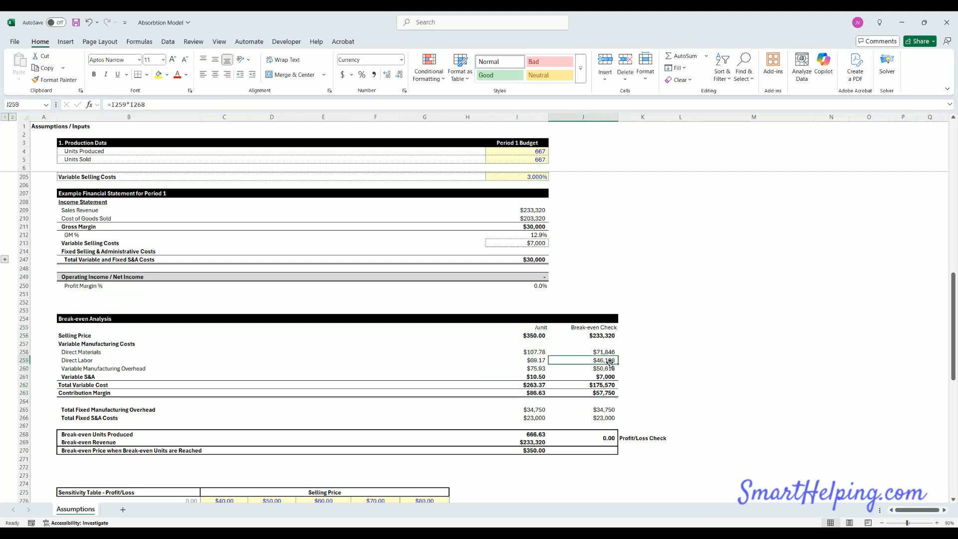
left_click(531, 364)
left_click(535, 394)
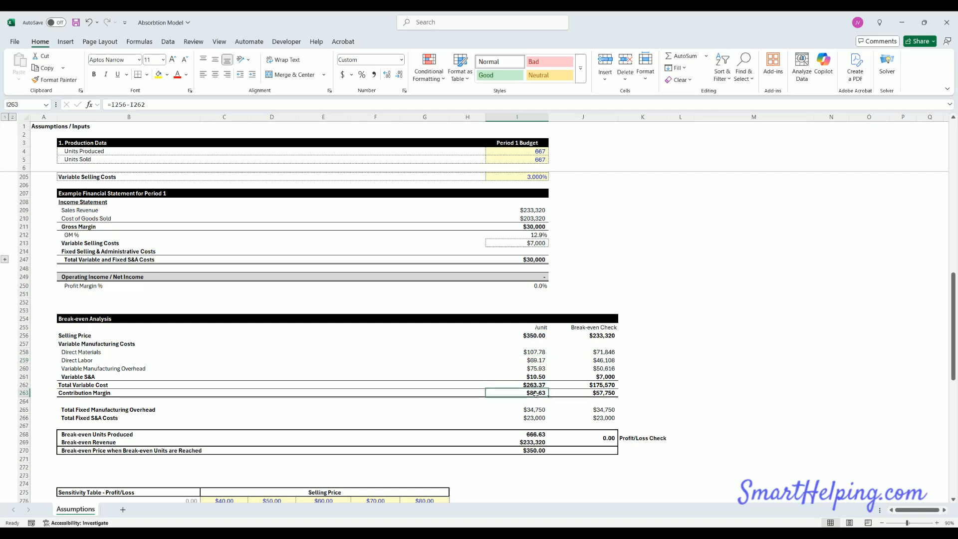
key("ctrl+b")
left_click_drag(533, 410, 534, 419)
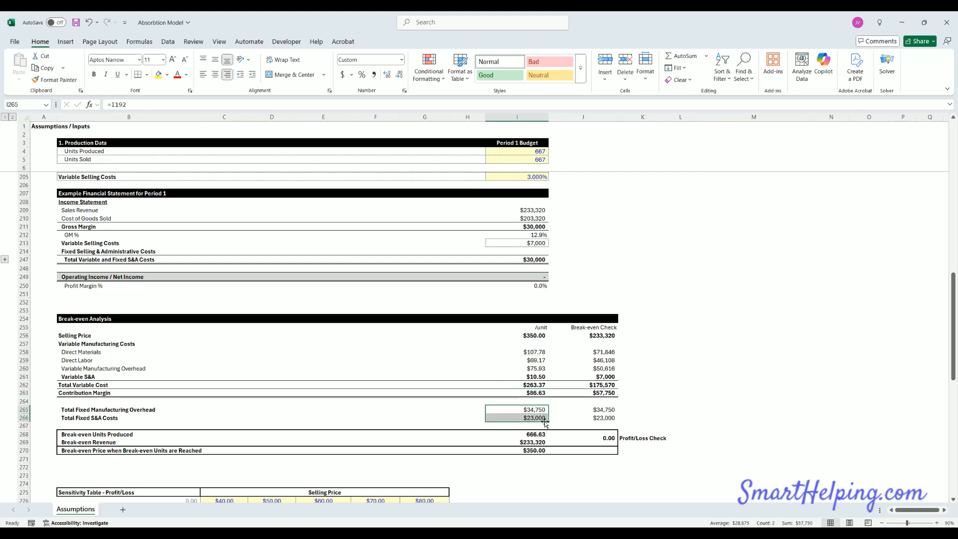
left_click(697, 418)
left_click(532, 393)
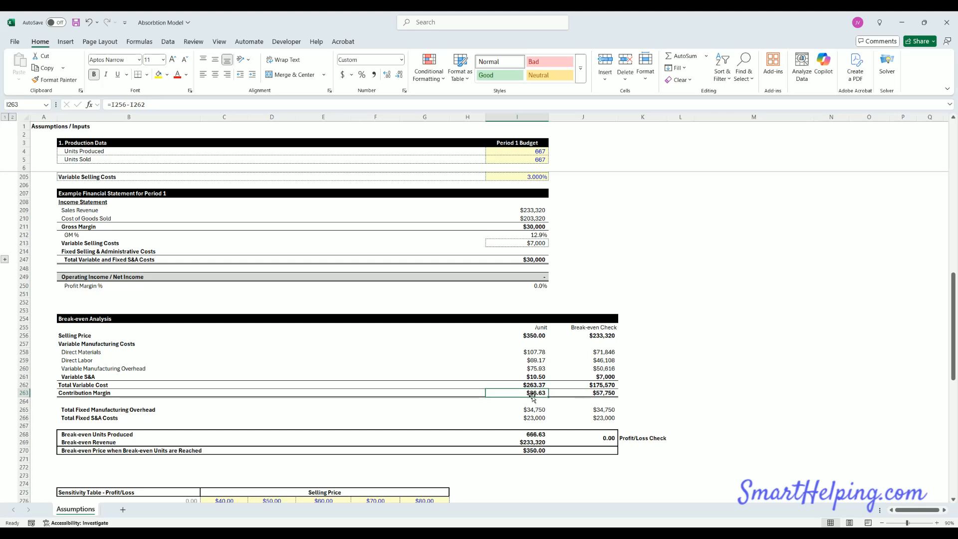
left_click_drag(539, 352, 536, 385)
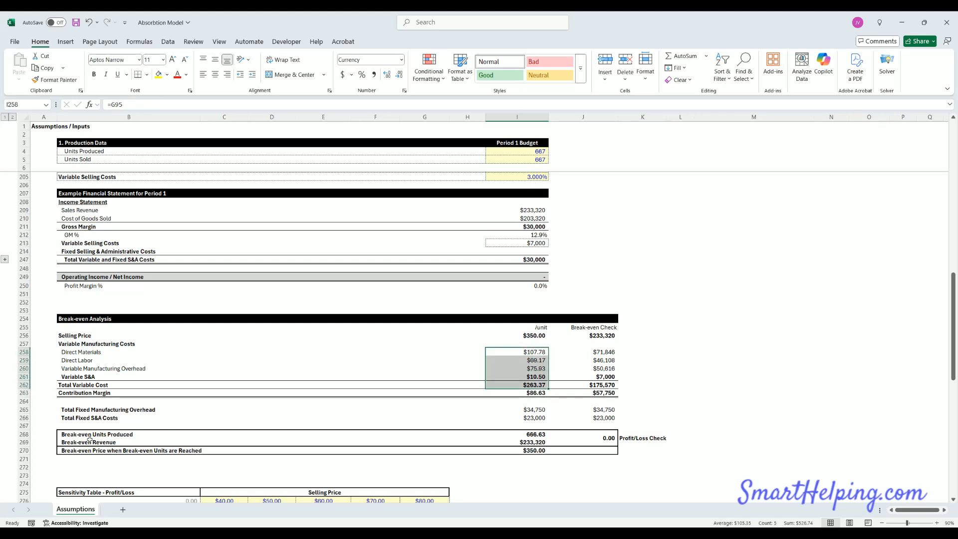
Step: Examine the break-even results block and the formulas for Break-even Revenue and Break-even Price
left_click_drag(75, 435, 584, 451)
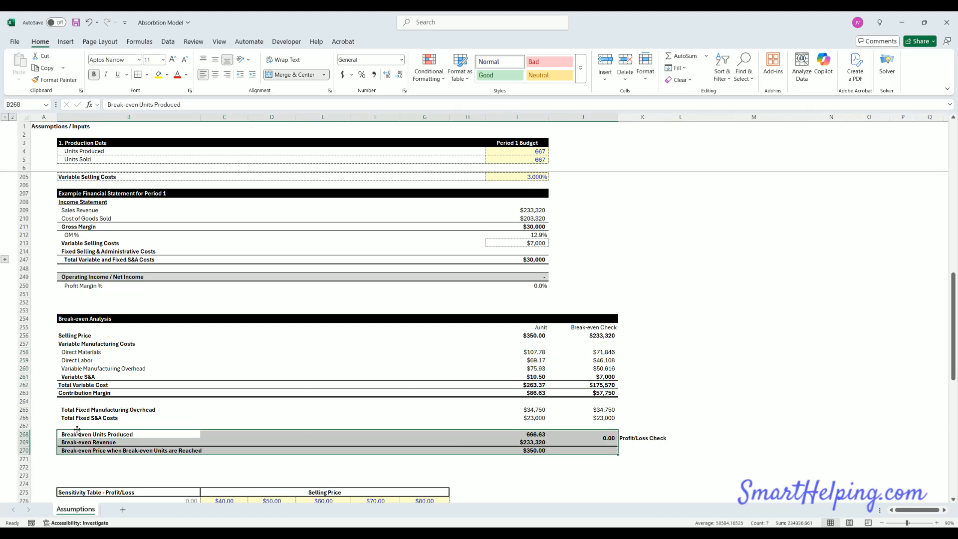
left_click(538, 444)
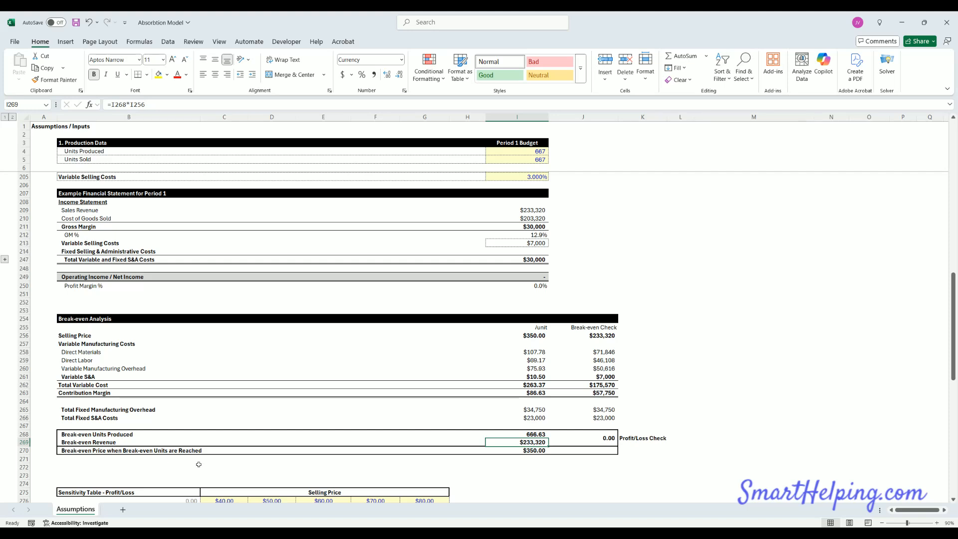
left_click(529, 452)
Step: Examine the Profit/Loss Sensitivity Table's Units Sold values and Selling Price headings alongside the Units Produced input
scroll(529, 452, "down", 7)
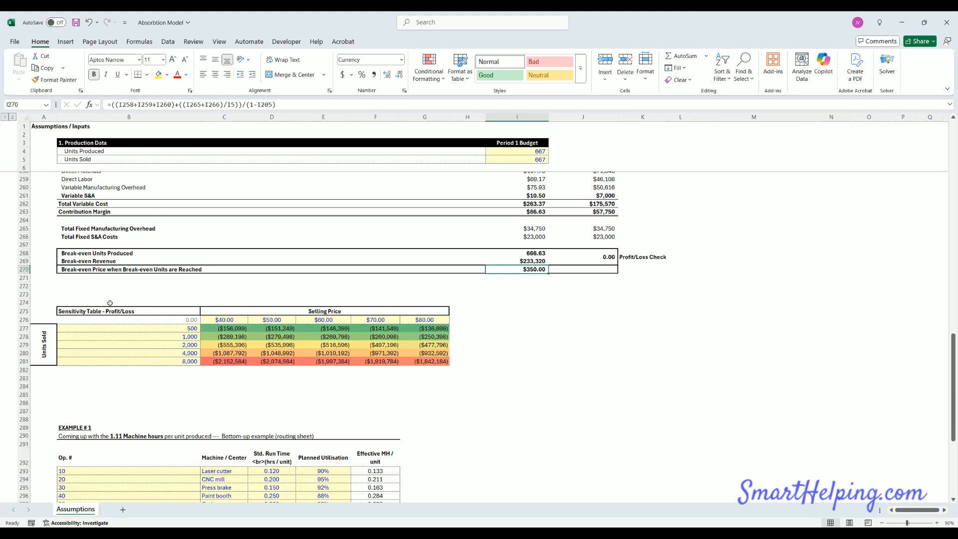
left_click(109, 312)
scroll(274, 404, "up", 4)
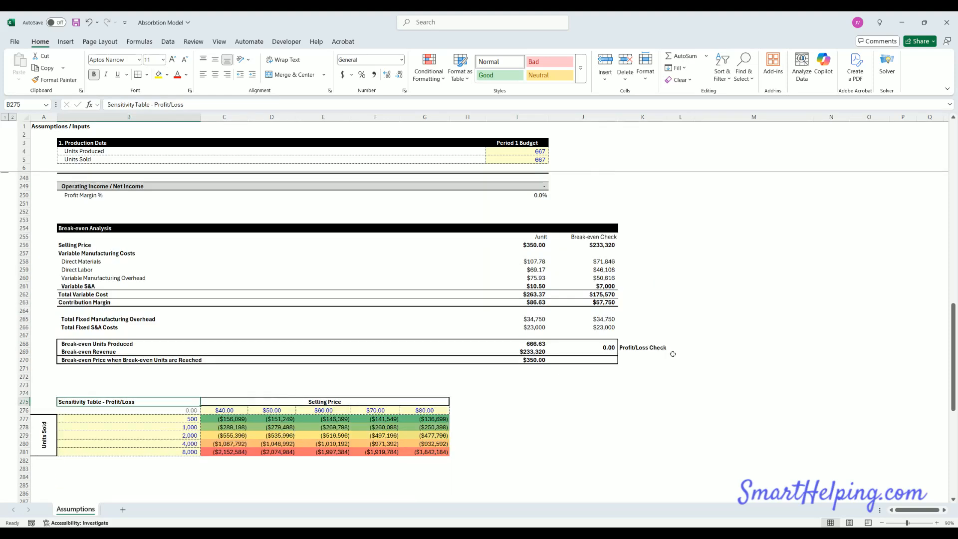
left_click(531, 151)
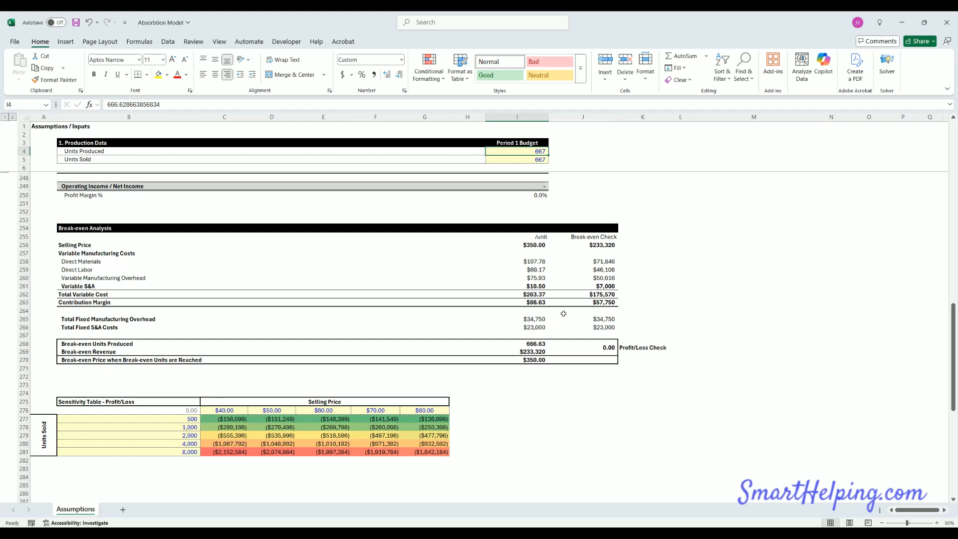
left_click(182, 419)
left_click_drag(182, 420, 178, 451)
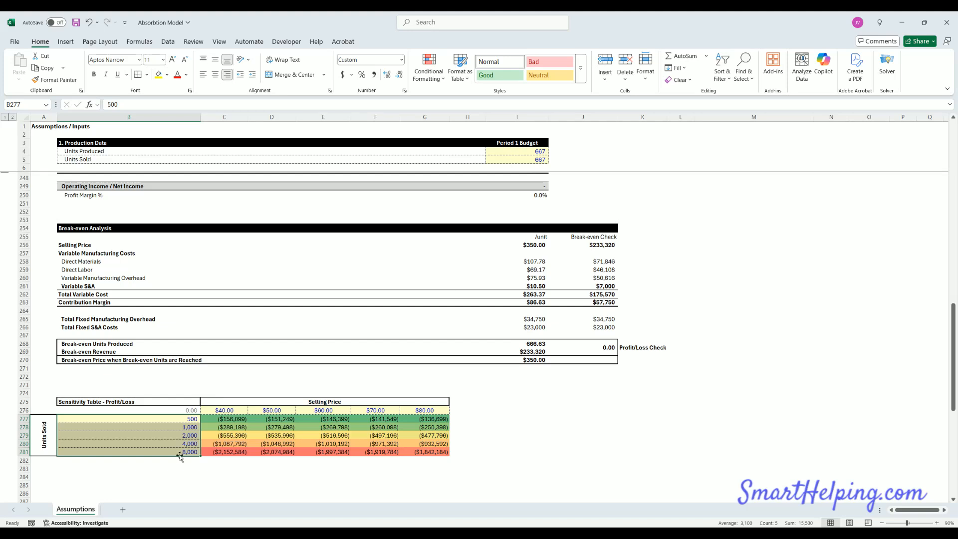
left_click(245, 411)
left_click_drag(247, 410, 424, 410)
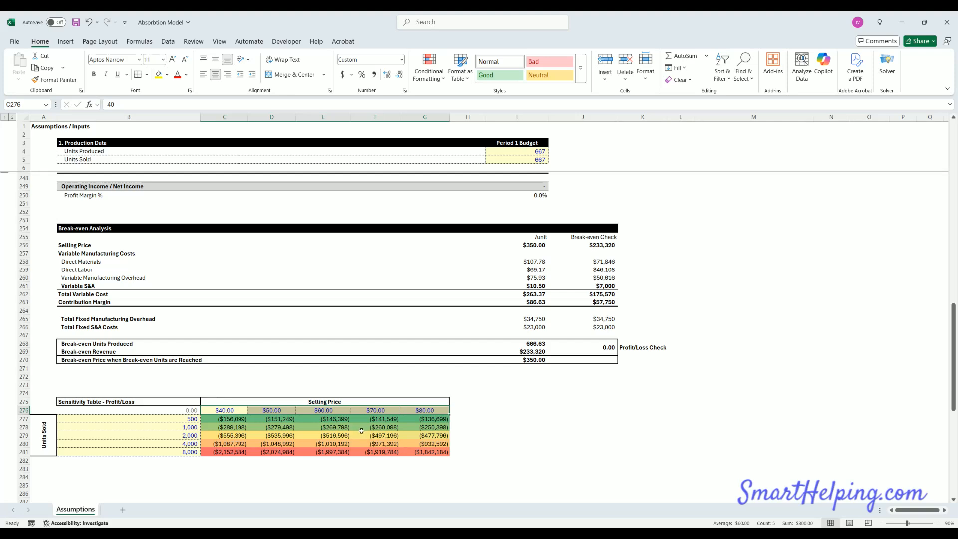
Step: Check the Units Produced and Selling Price per Unit inputs against the ranges used in the Sensitivity Table
left_click(514, 153)
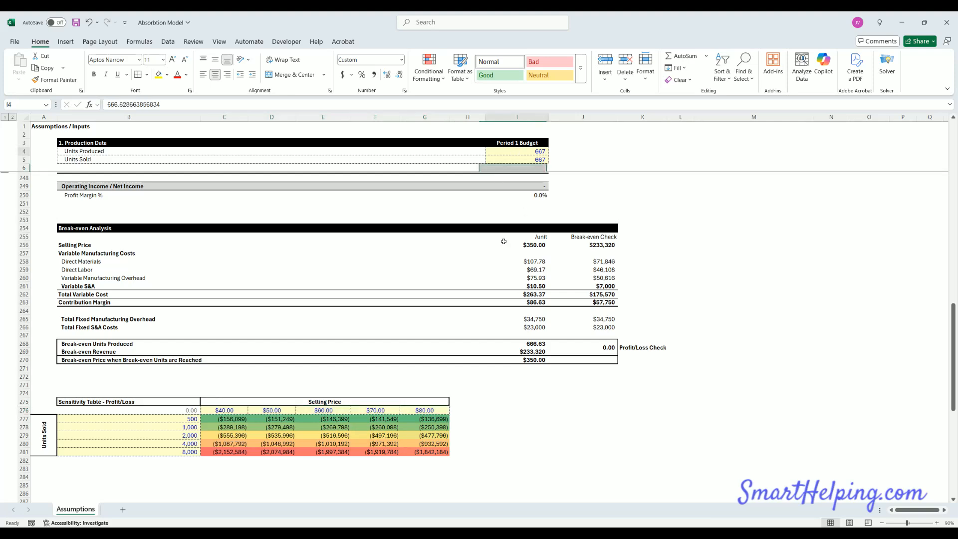
scroll(471, 308, "up", 4)
scroll(472, 307, "up", 3)
scroll(473, 310, "down", 6)
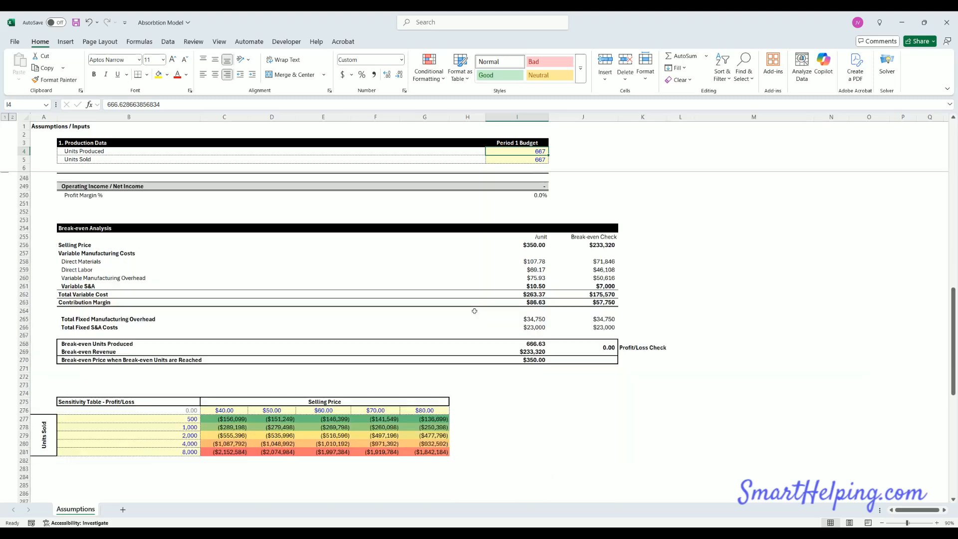
scroll(474, 311, "up", 6)
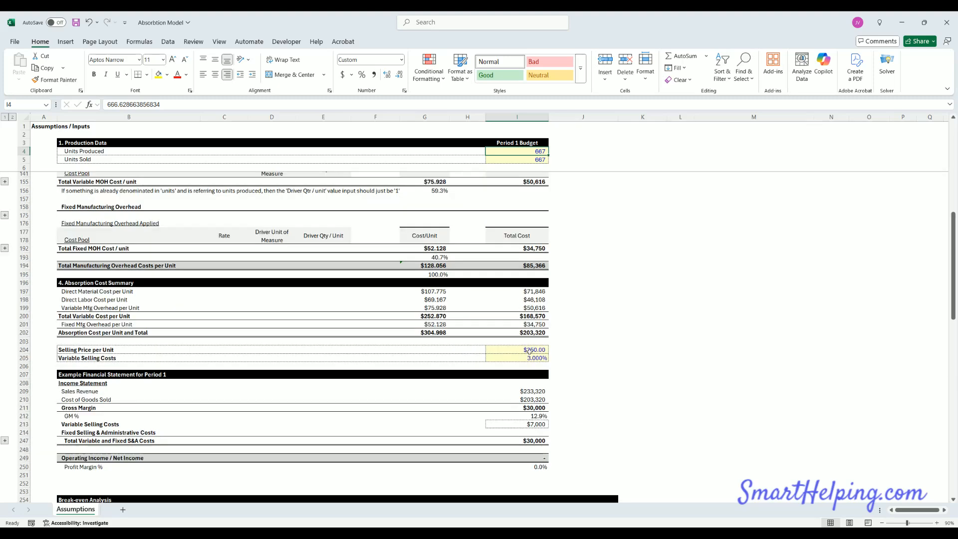
left_click(517, 350)
scroll(473, 401, "down", 4)
scroll(473, 401, "down", 7)
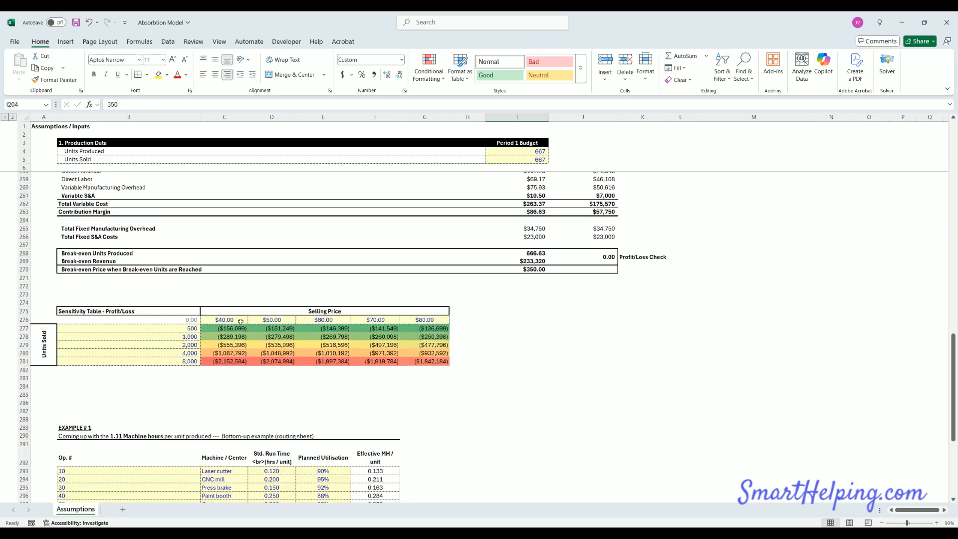
Step: Compare the Sensitivity Table's Selling Price headings with the per-unit Selling Price in the Break-even Analysis
left_click(240, 322)
left_click(428, 320)
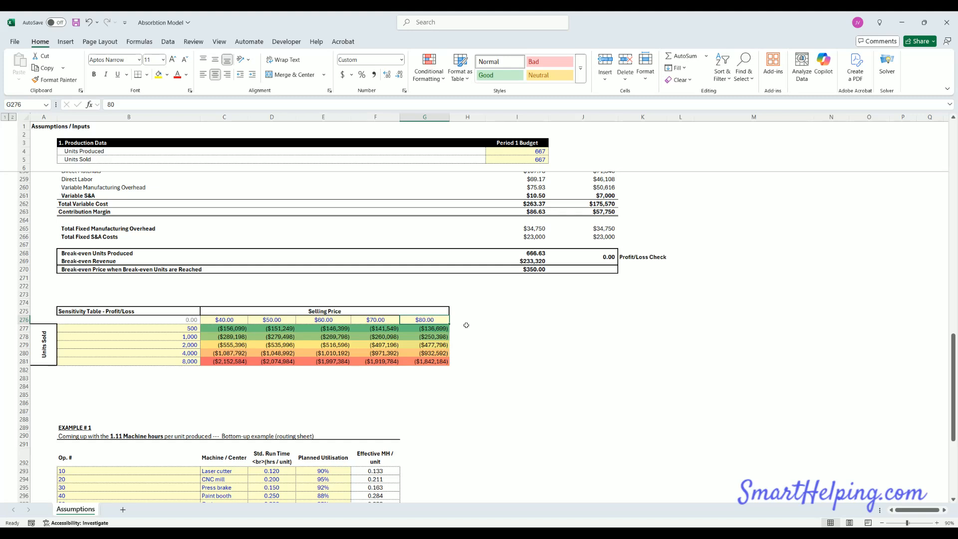
scroll(544, 345, "up", 4)
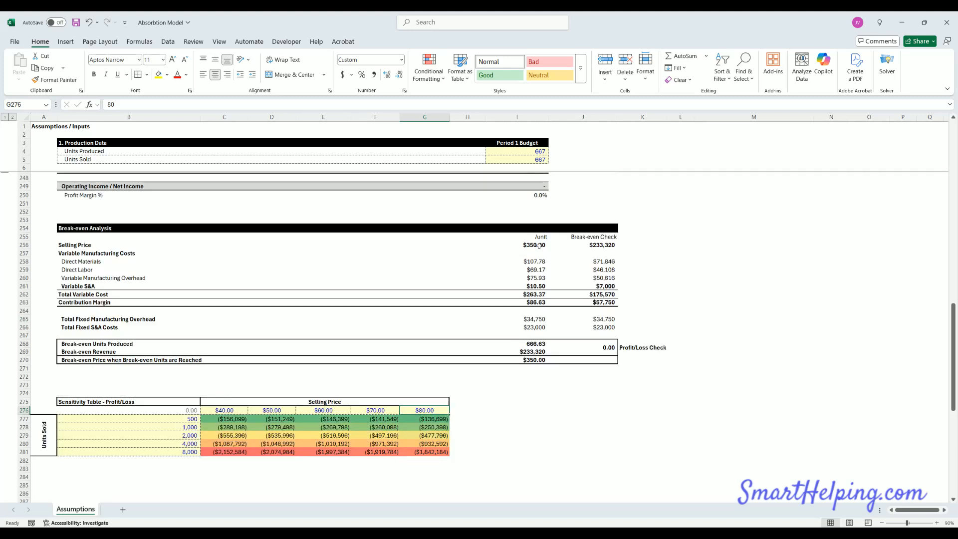
left_click(538, 244)
Step: Set Units Produced to 10,000 and check the effect on the income statement and Sensitivity Table
left_click(531, 151)
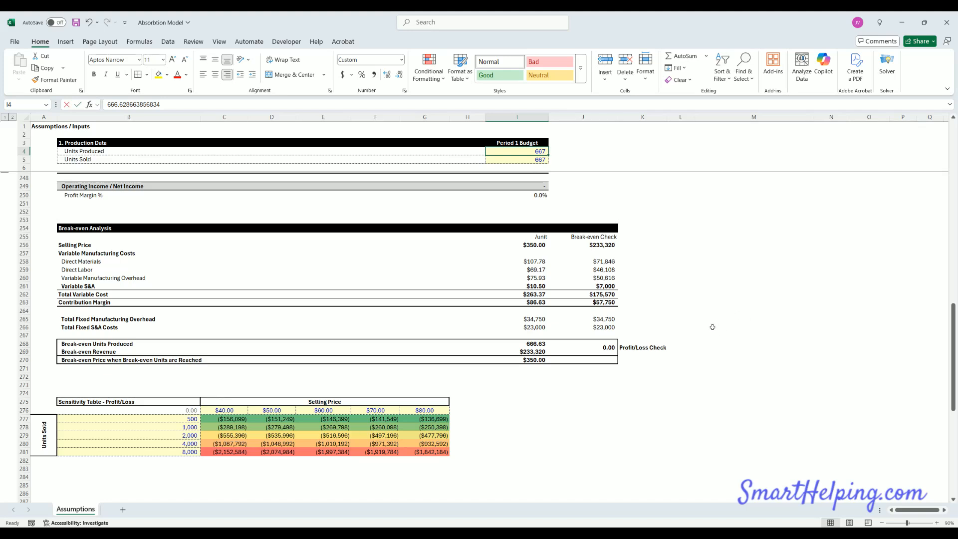
type("10,0")
type("0000")
key("Return")
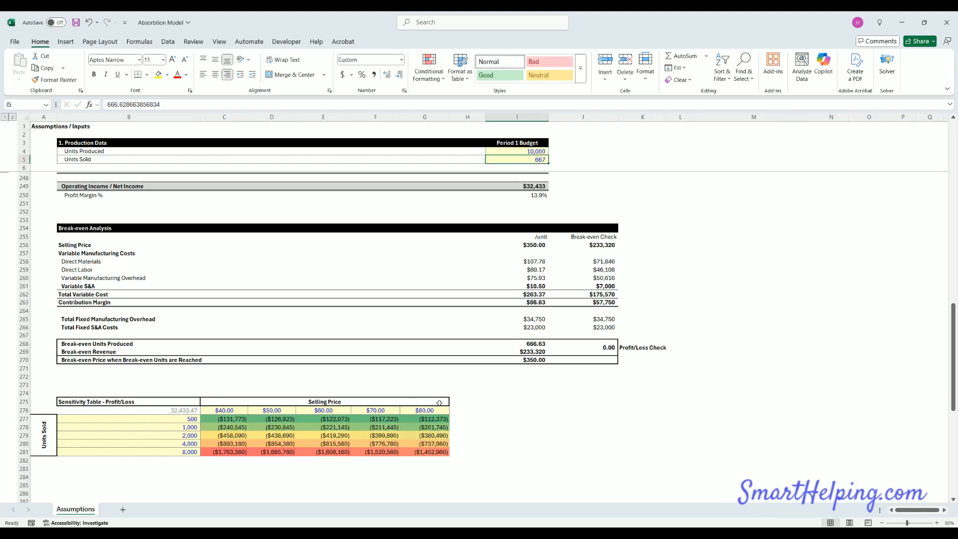
scroll(440, 403, "up", 7)
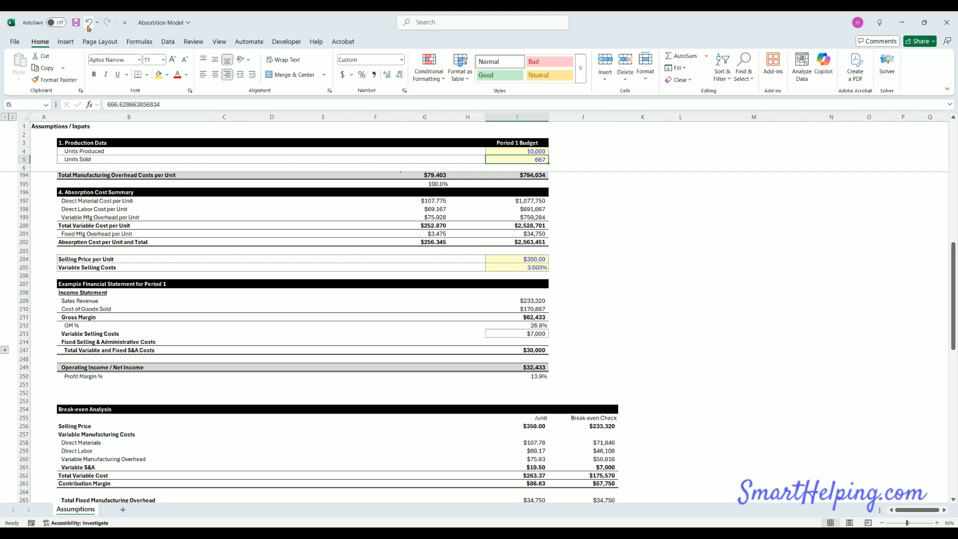
Step: Undo the last Units Produced change and return to the Break-even Analysis
key("Up")
type("667")
scroll(444, 317, "down", 7)
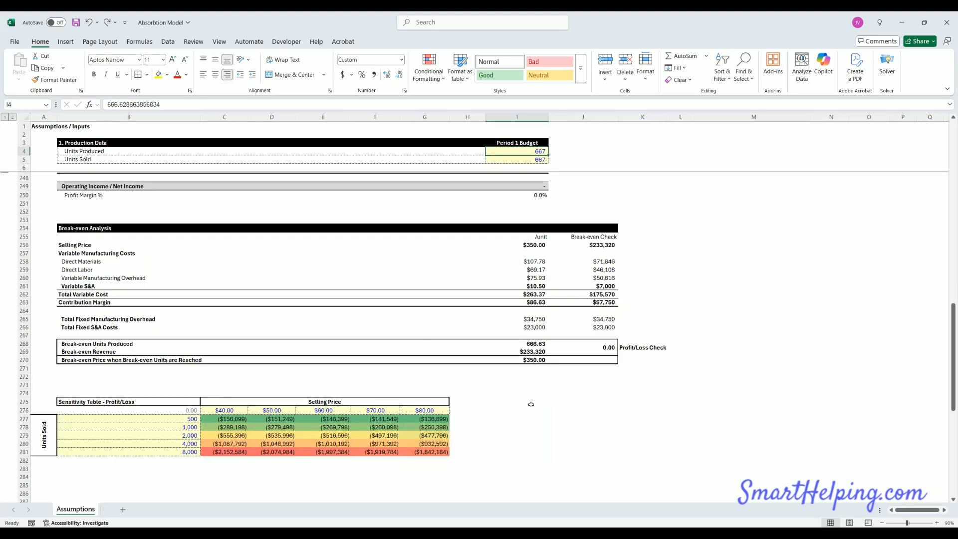
Step: Examine the formula for Break-even Price when Break-even Units are Reached alongside the Units Produced input
left_click(532, 358)
scroll(543, 370, "up", 4)
scroll(543, 370, "up", 4)
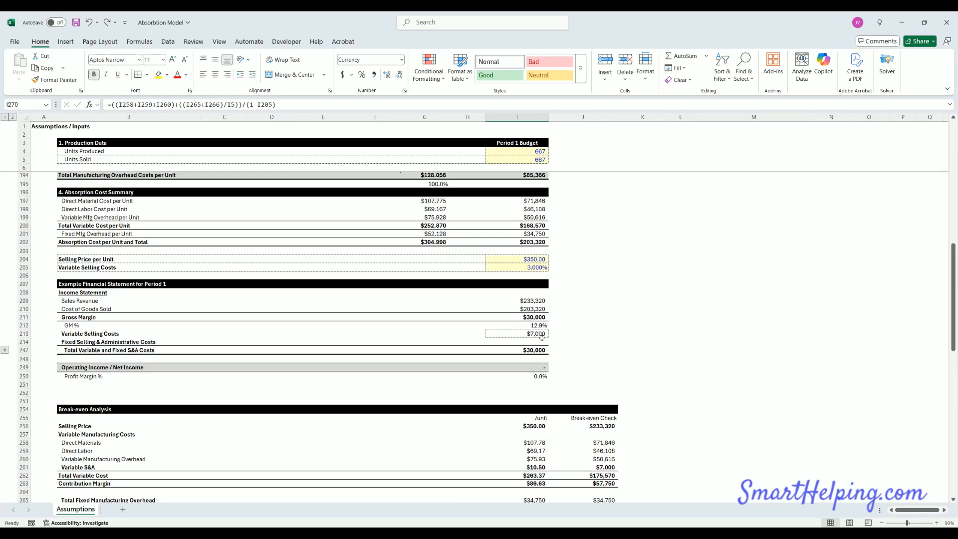
left_click(532, 152)
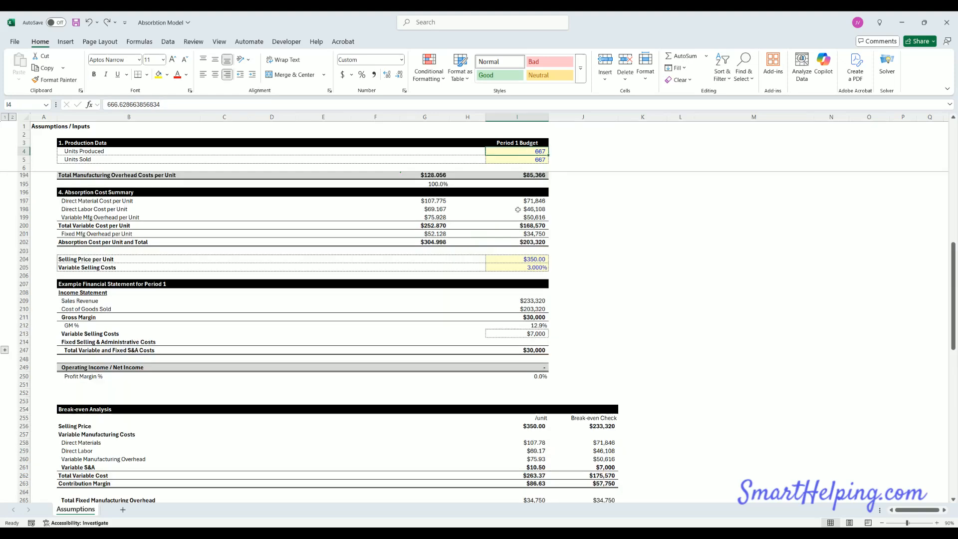
Step: Set the Selling Price per Unit to $75.00
left_click(519, 259)
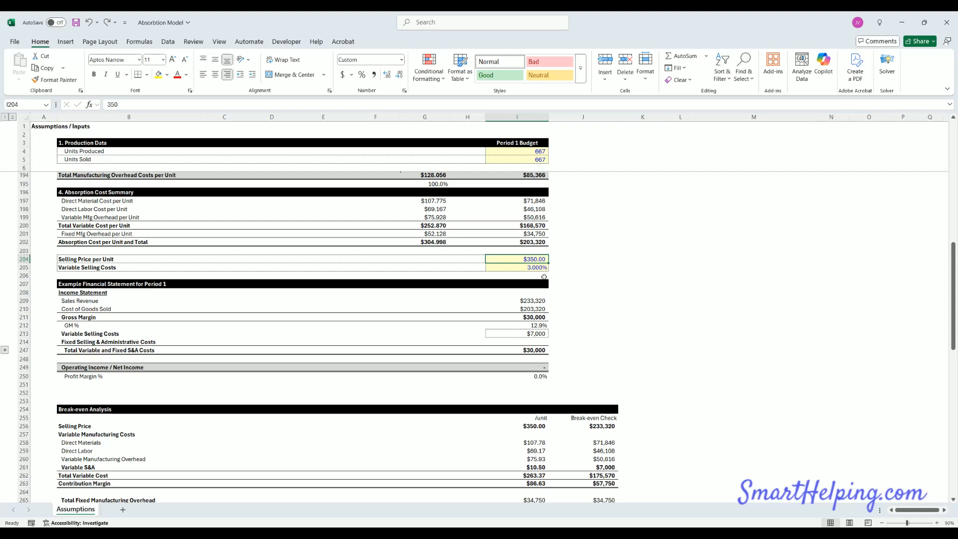
type("75")
key("Return")
left_click(539, 259)
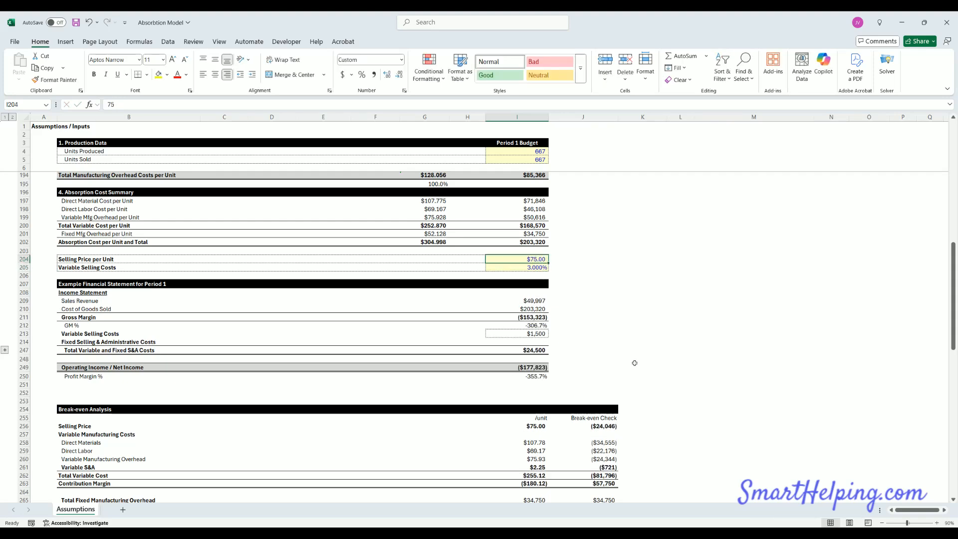
Step: Examine the Break-even Units Produced formula and compare the Absorption Cost per Unit with the Selling Price per Unit
scroll(629, 364, "down", 7)
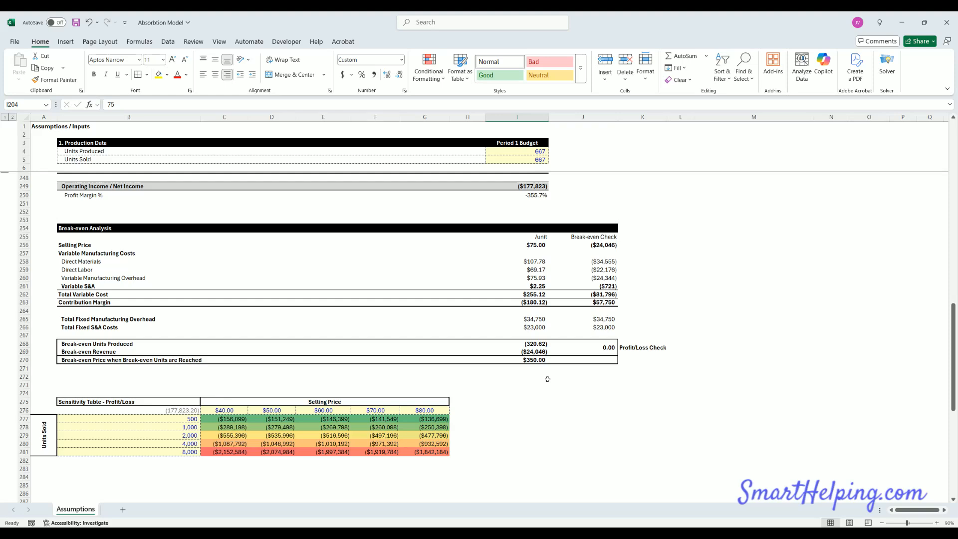
left_click(524, 344)
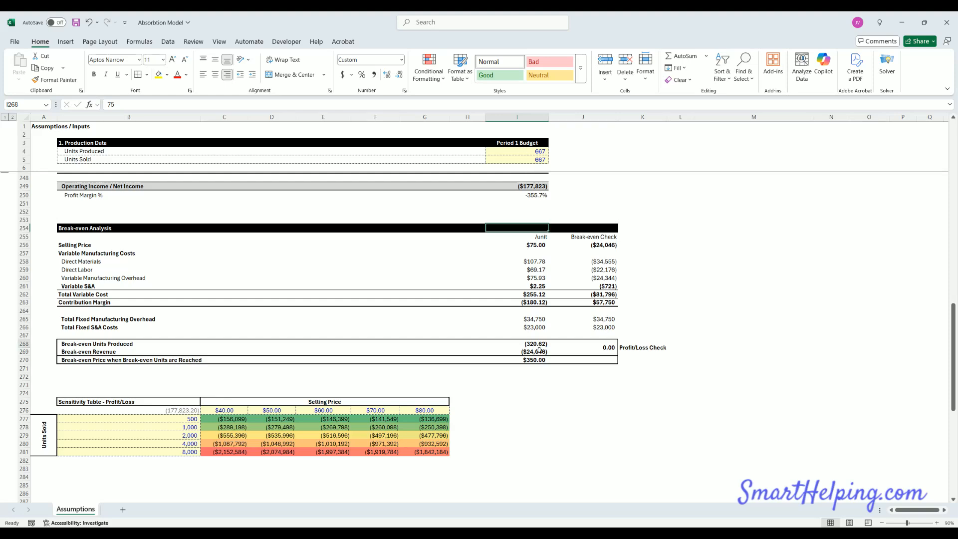
scroll(551, 384, "up", 18)
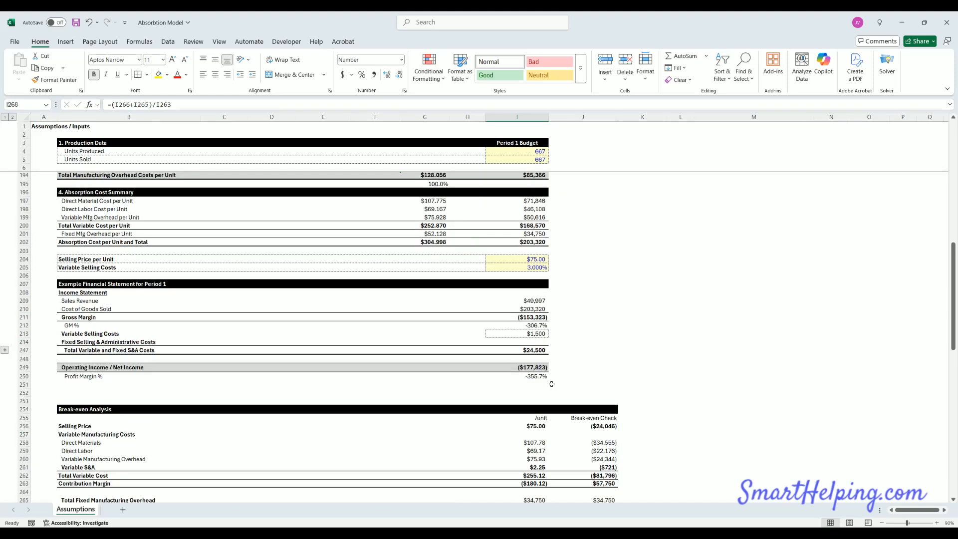
left_click(439, 242)
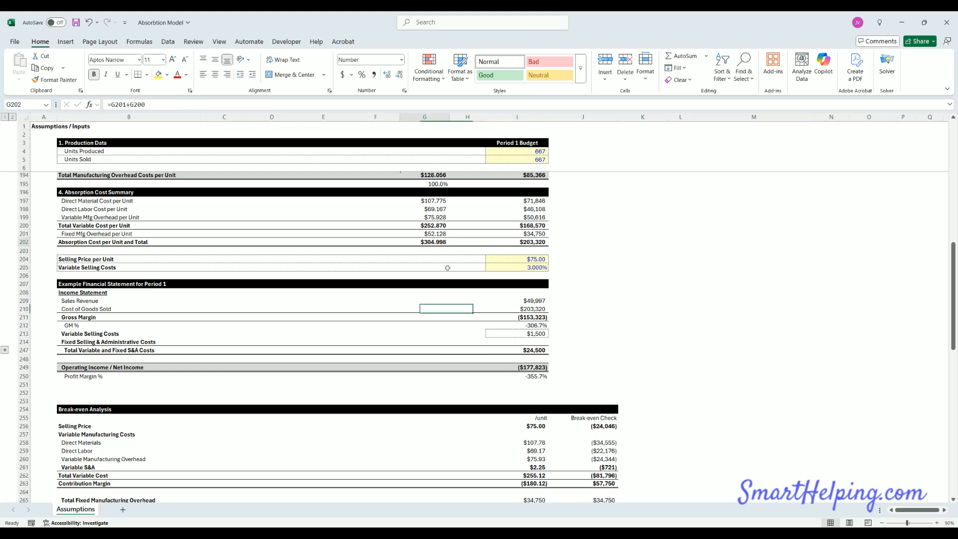
left_click(530, 257)
left_click(439, 242)
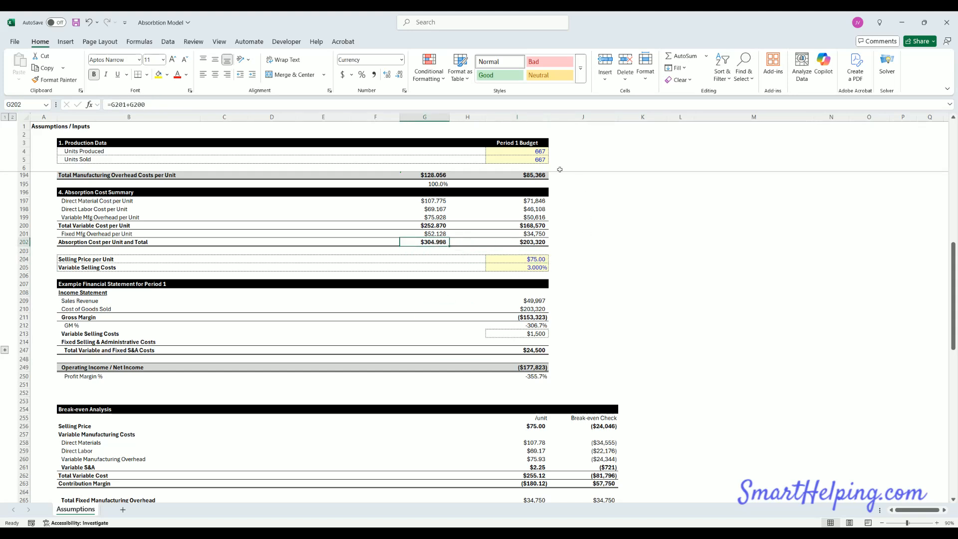
Step: Set both Units Produced and Units Sold to 10,000 in the Production Data
left_click(536, 153)
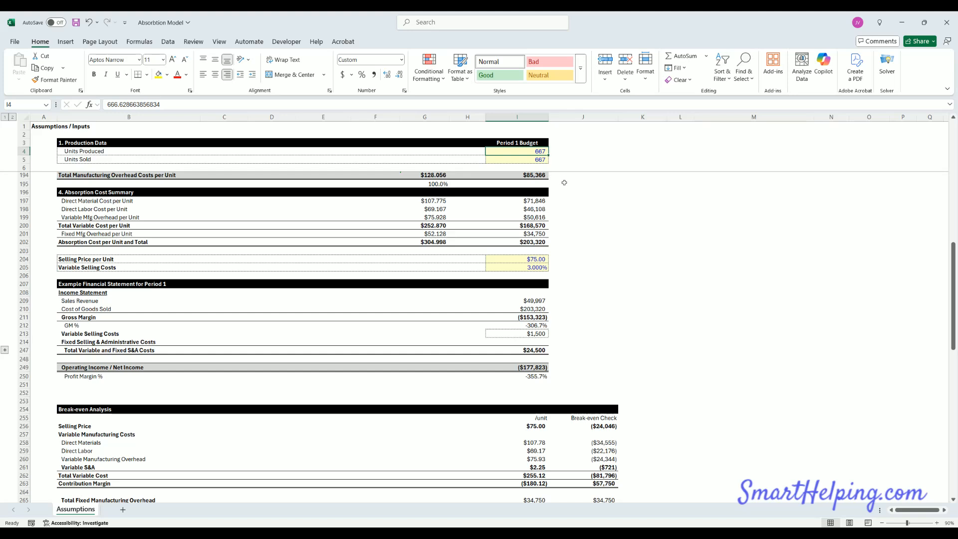
type("10000")
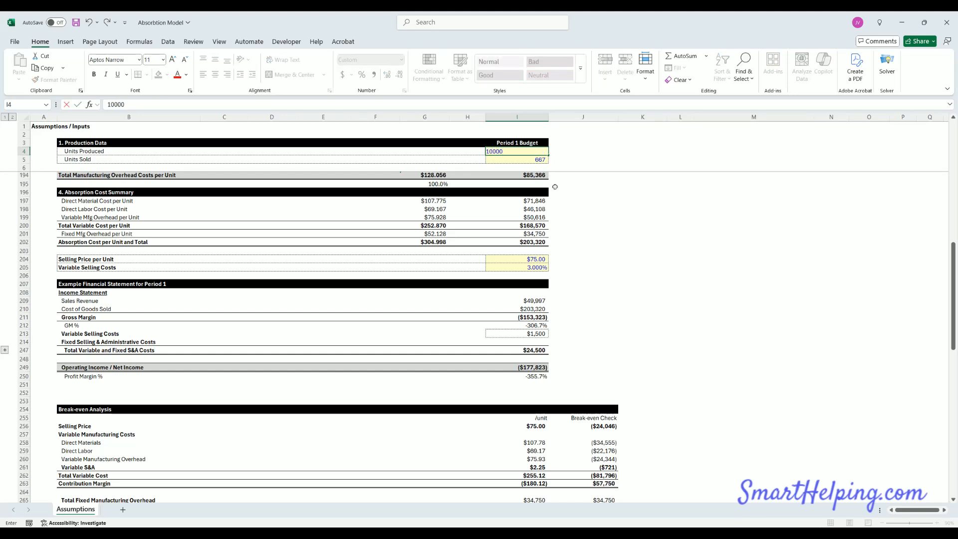
key("Return")
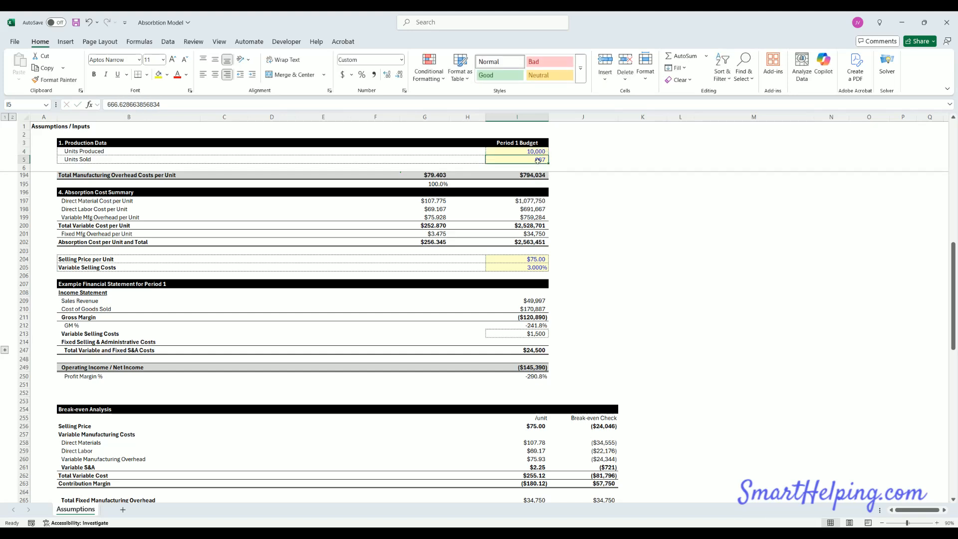
type("10000")
key("Return")
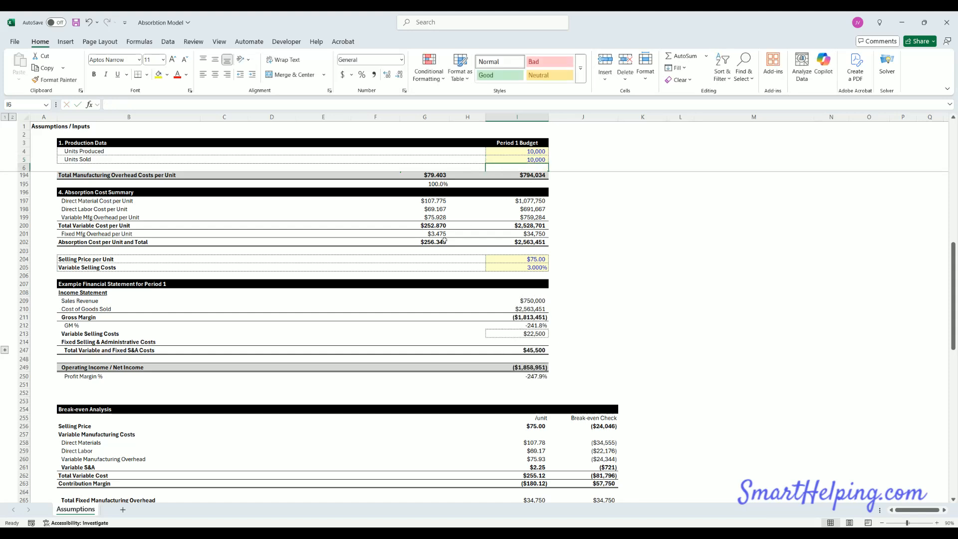
Step: Set both Units Produced and Units Sold to 50,000 and check the Absorption Cost per Unit
left_click(537, 151)
type("5")
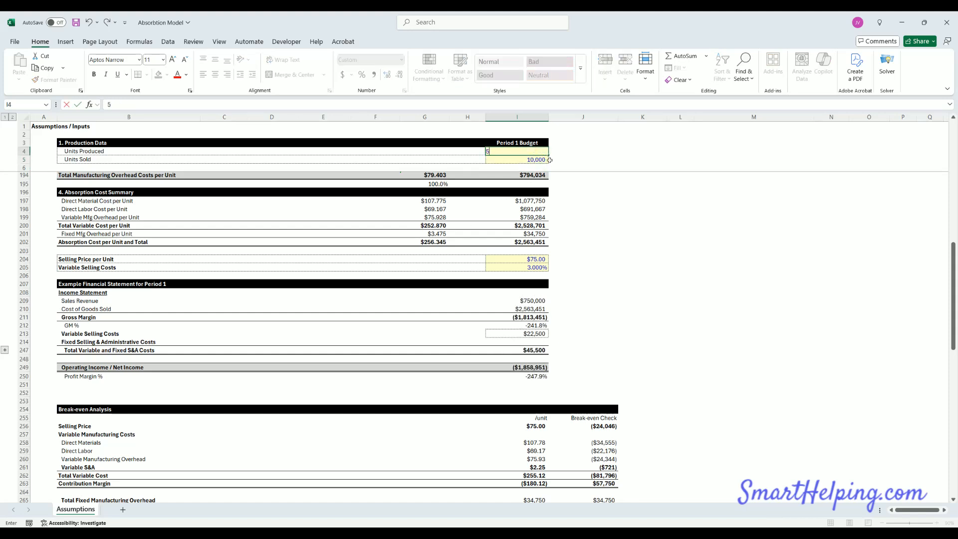
type("0,0000")
key("Return")
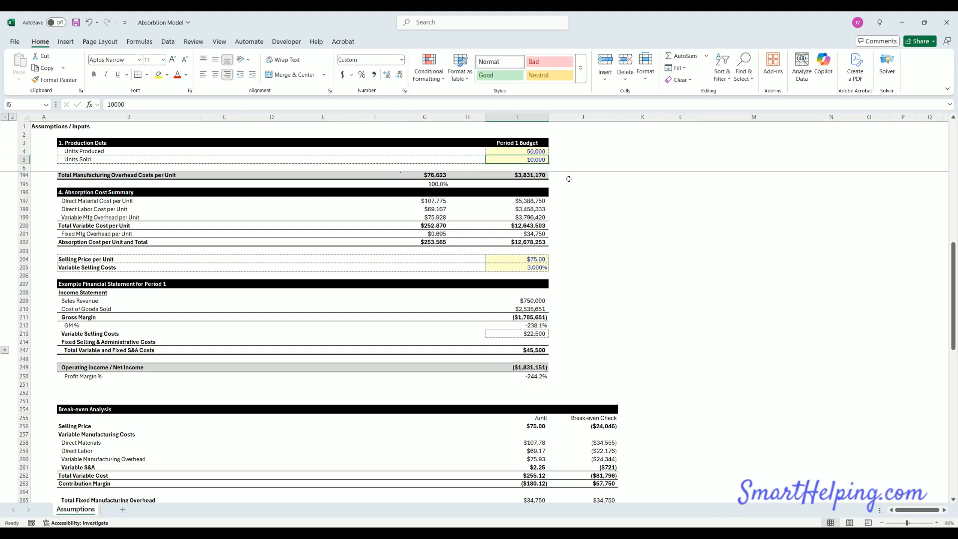
type("50000")
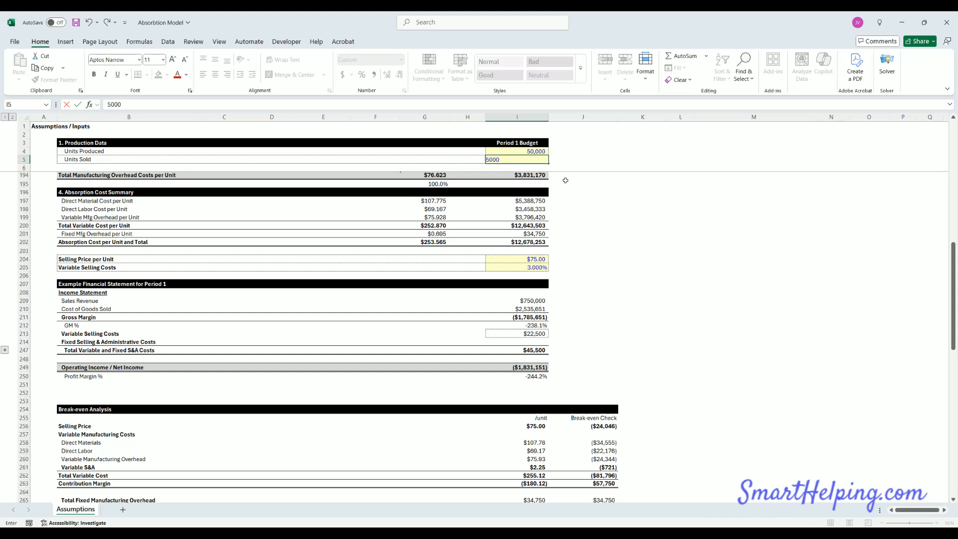
key("Return")
left_click(439, 242)
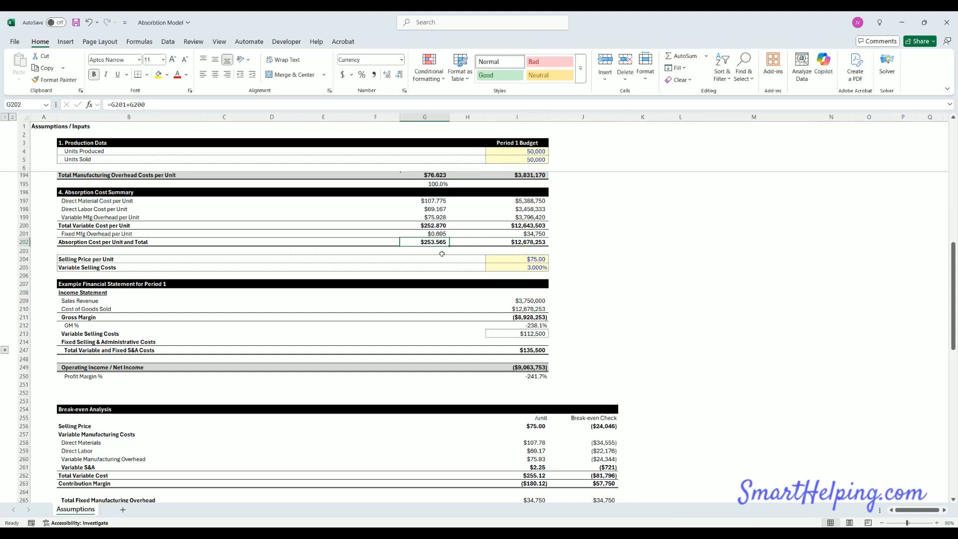
Step: Set the Selling Price per Unit to $275.00
left_click(533, 258)
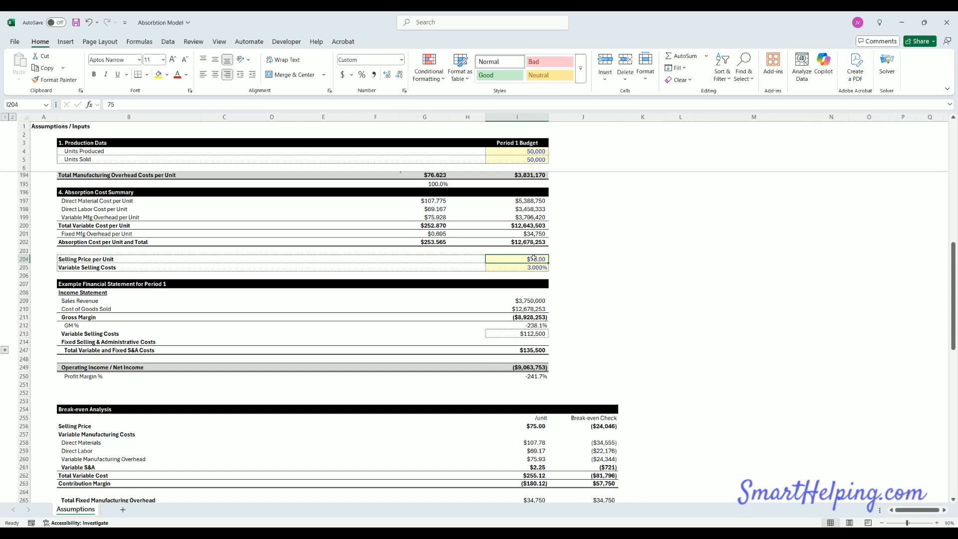
type("275")
key("Return")
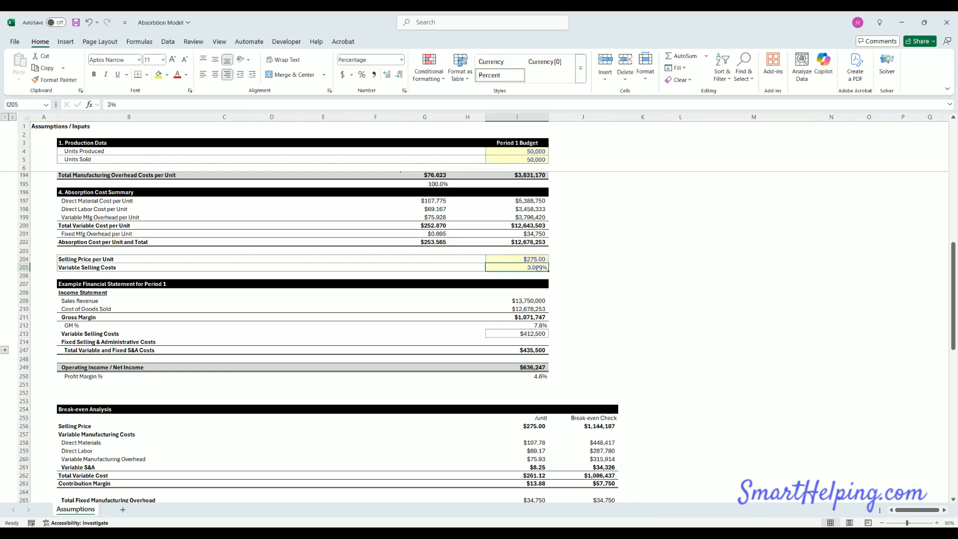
left_click(534, 258)
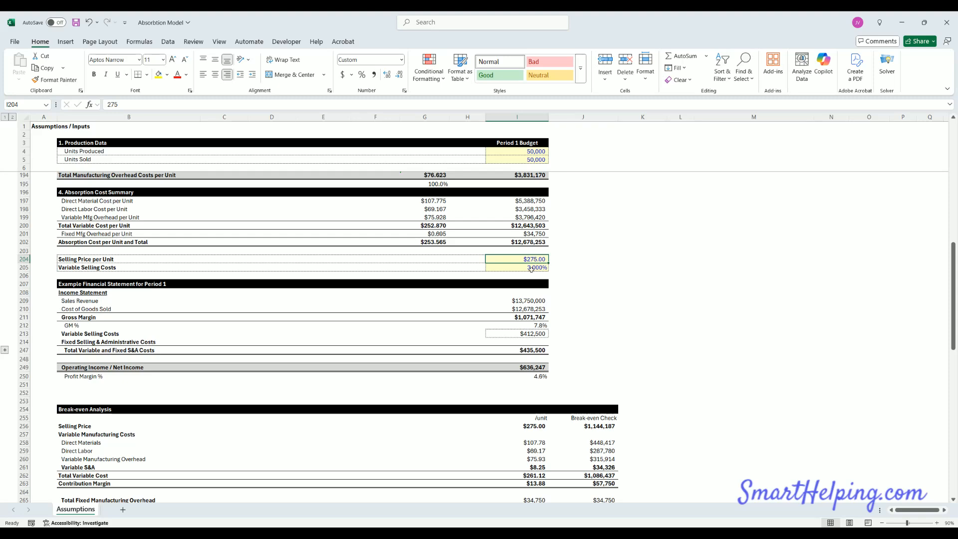
Step: Replace the Sensitivity Table's Selling Price headings with $125, $175, $200, $225 and $275
scroll(512, 314, "down", 7)
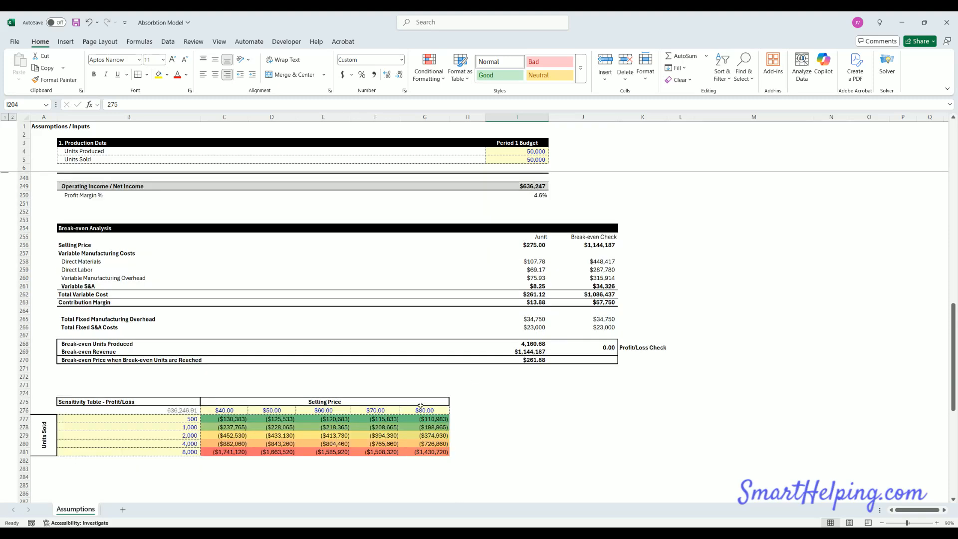
left_click(226, 411)
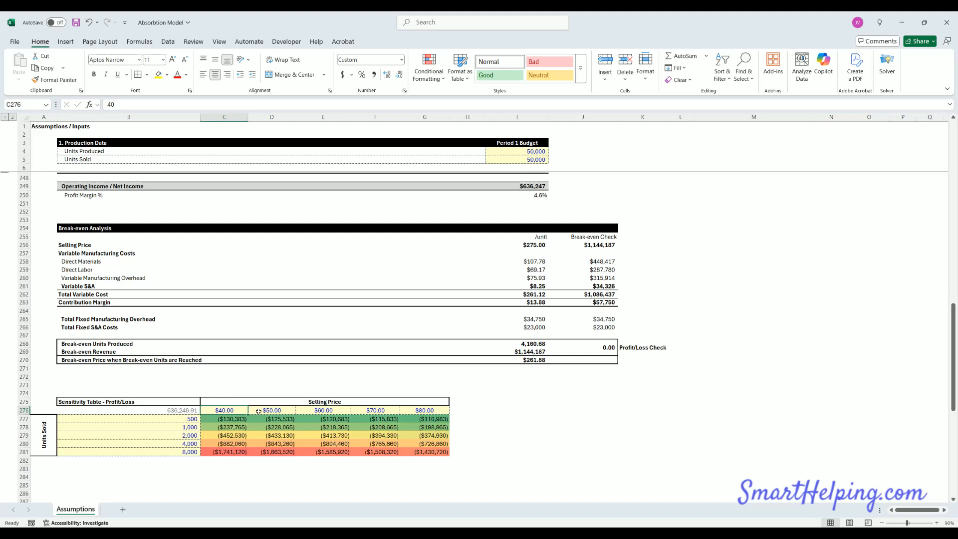
type("125")
left_click(281, 409)
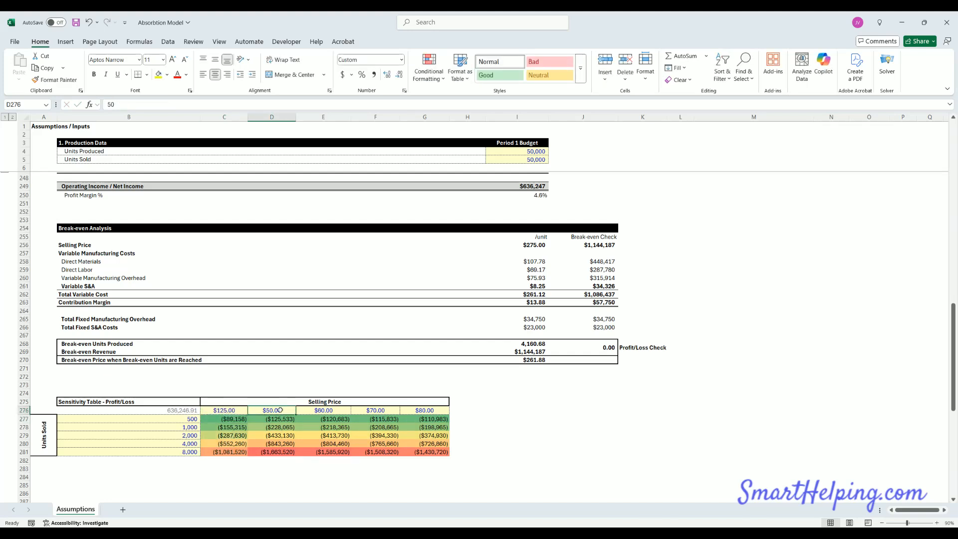
type("175")
left_click(306, 413)
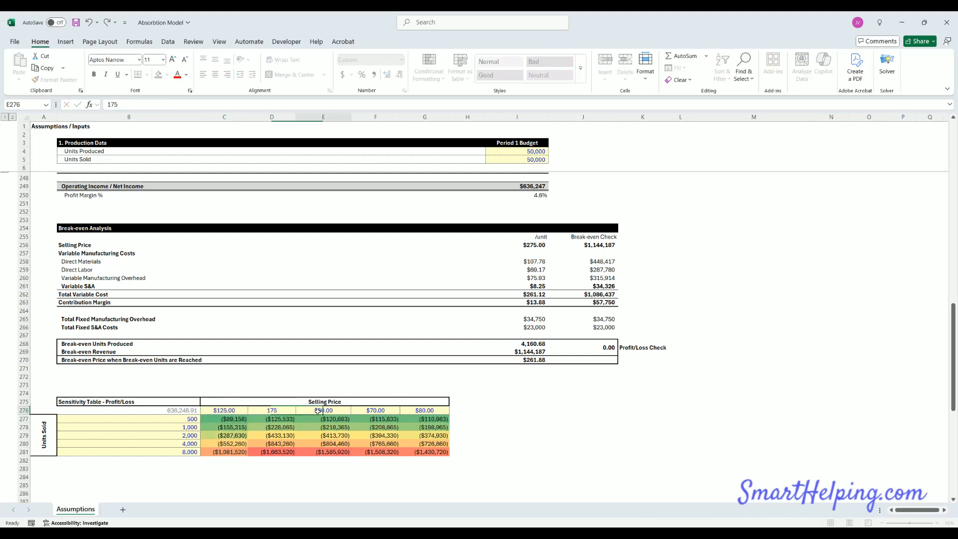
type("200")
left_click(381, 410)
type("225")
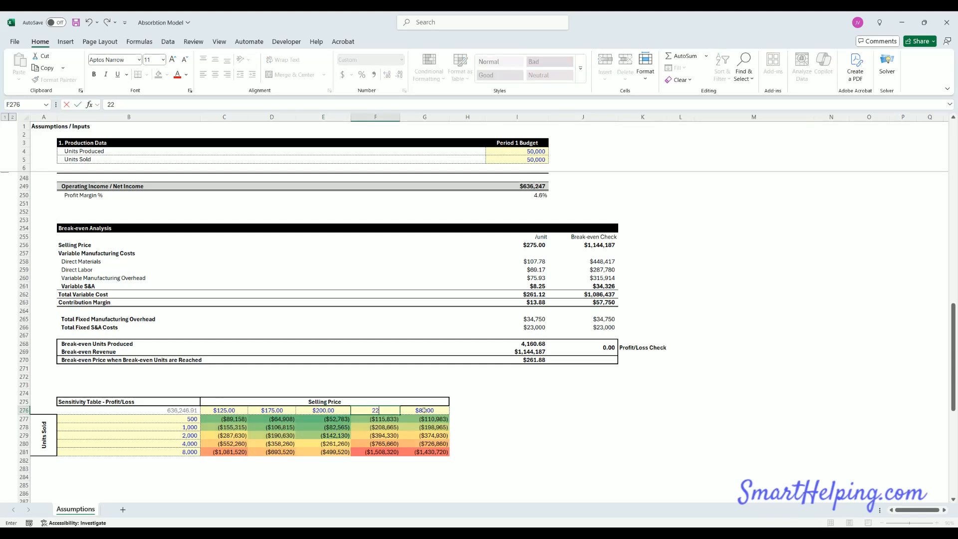
key("Tab")
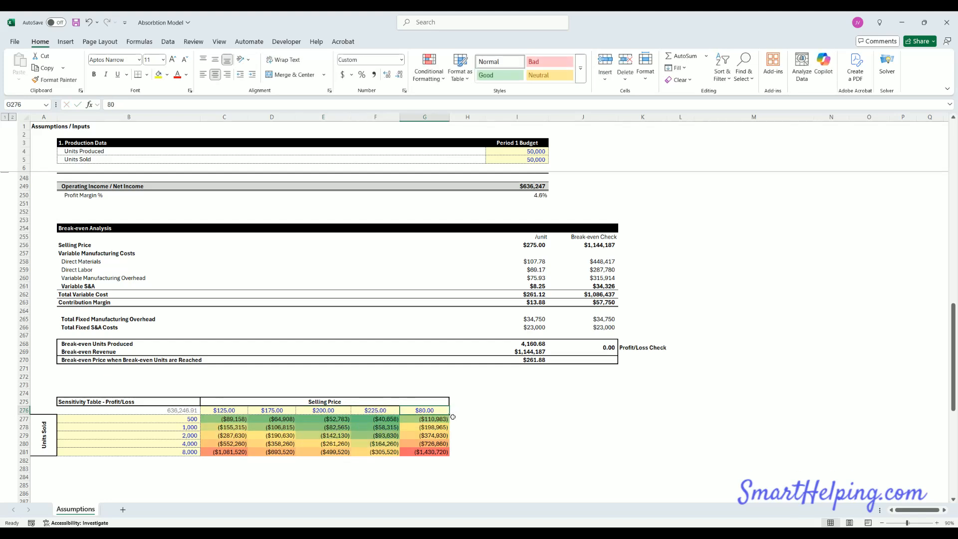
type("275")
key("Return")
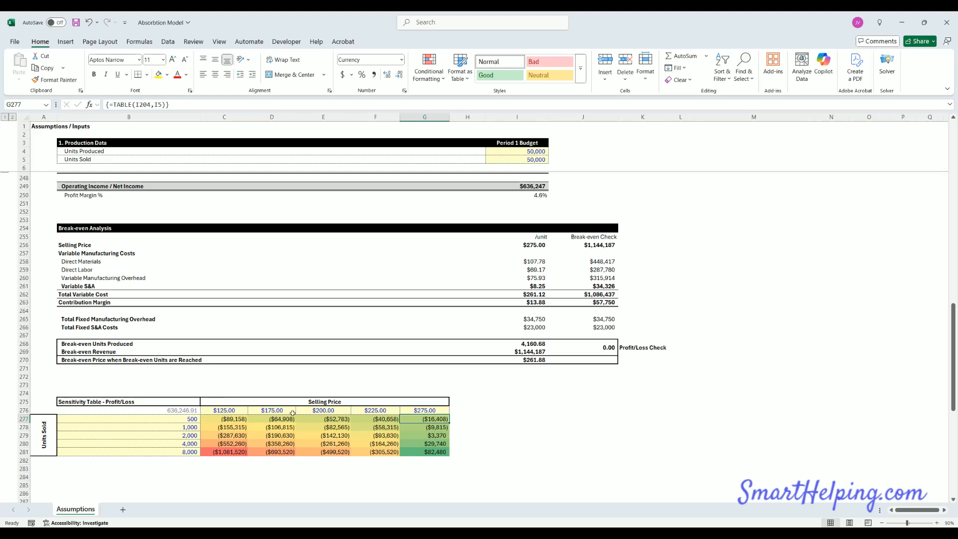
Step: Review the Selling Price per Unit input against the income statement's Operating Income and the Break-even Analysis
scroll(297, 410, "up", 7)
left_click(519, 260)
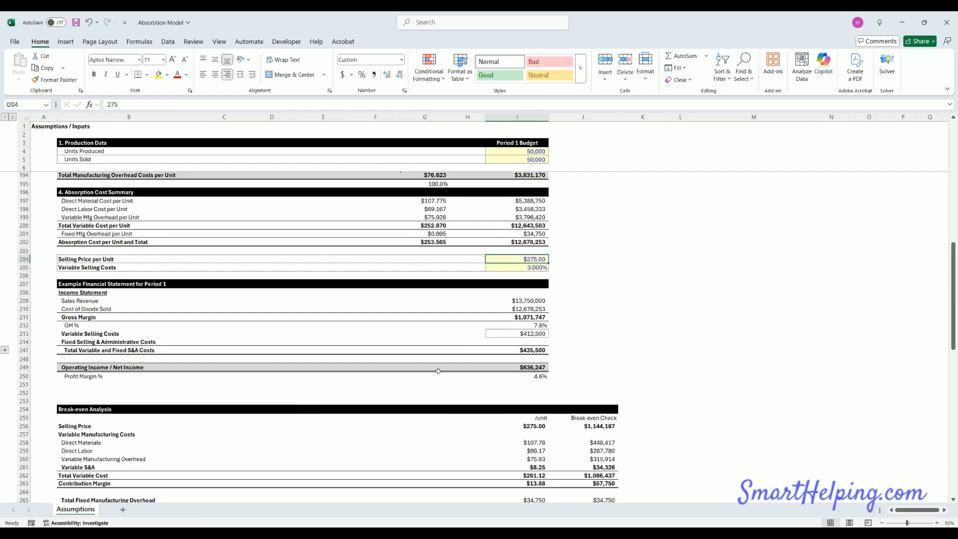
scroll(438, 371, "down", 4)
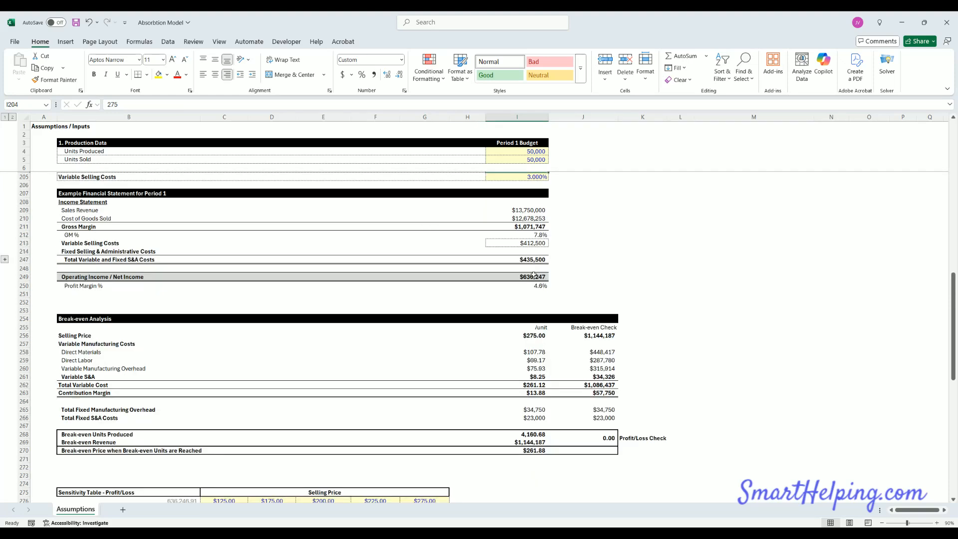
Step: Check the Operating Income and Break-even Price formulas, and set the Sensitivity Table's last two Selling Price headings to $260 and $262
left_click(533, 277)
left_click(534, 451)
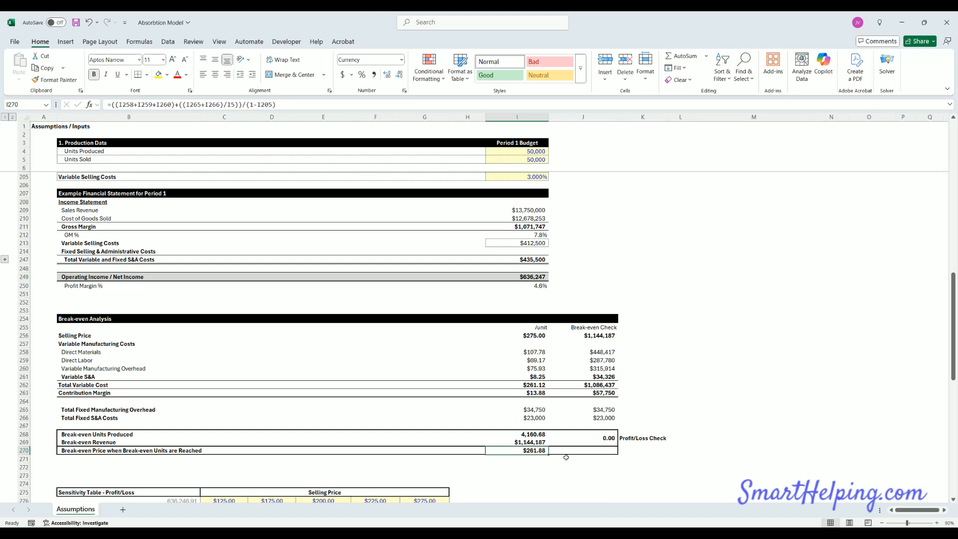
scroll(567, 415, "down", 4)
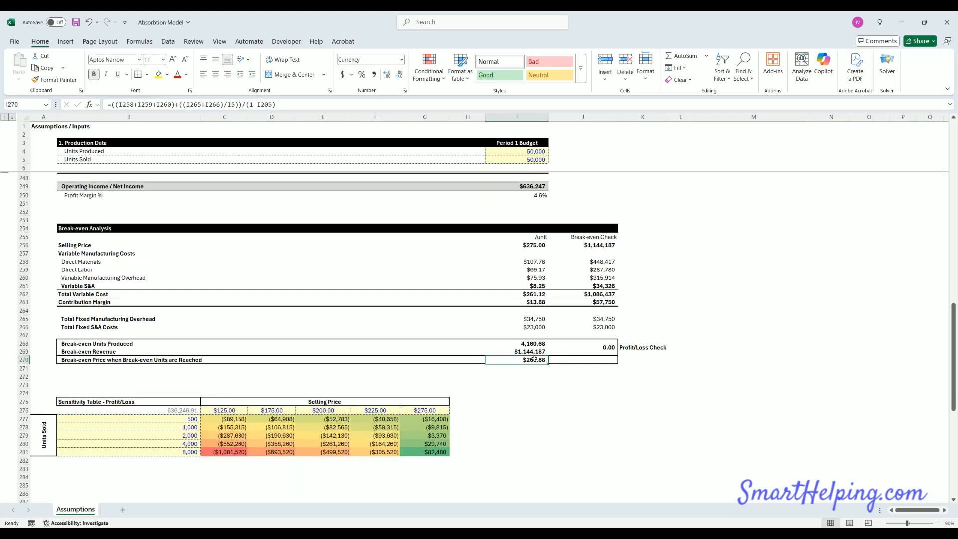
left_click(383, 412)
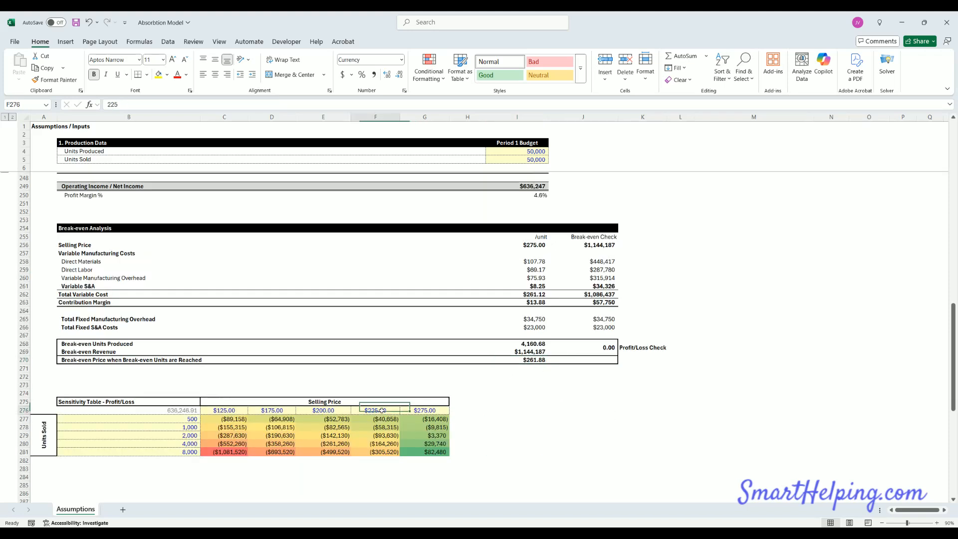
type("260")
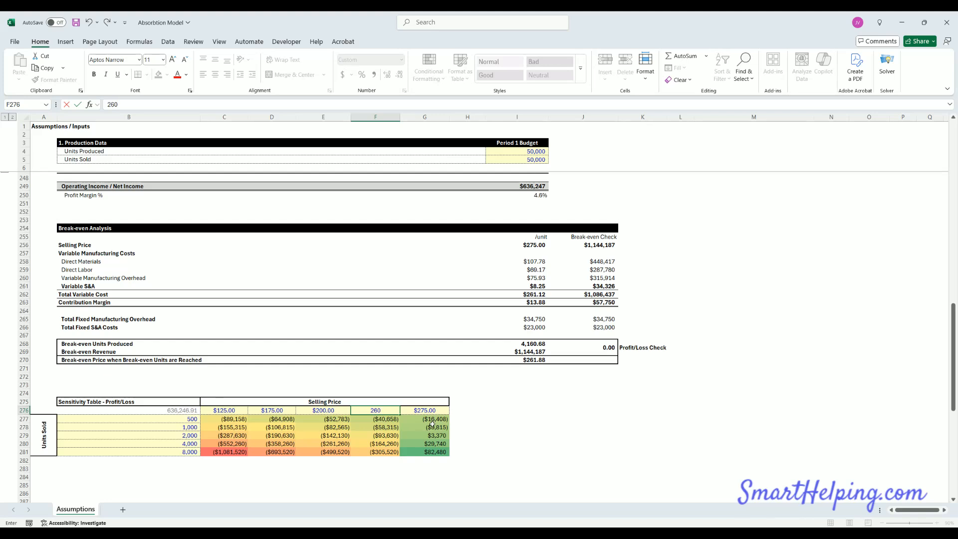
key("Return")
left_click(423, 410)
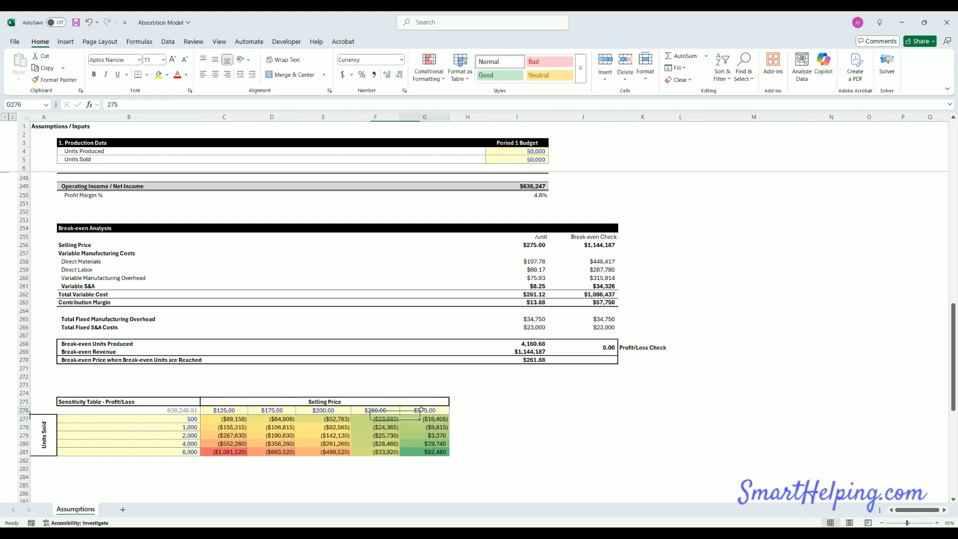
type("262")
key("Return")
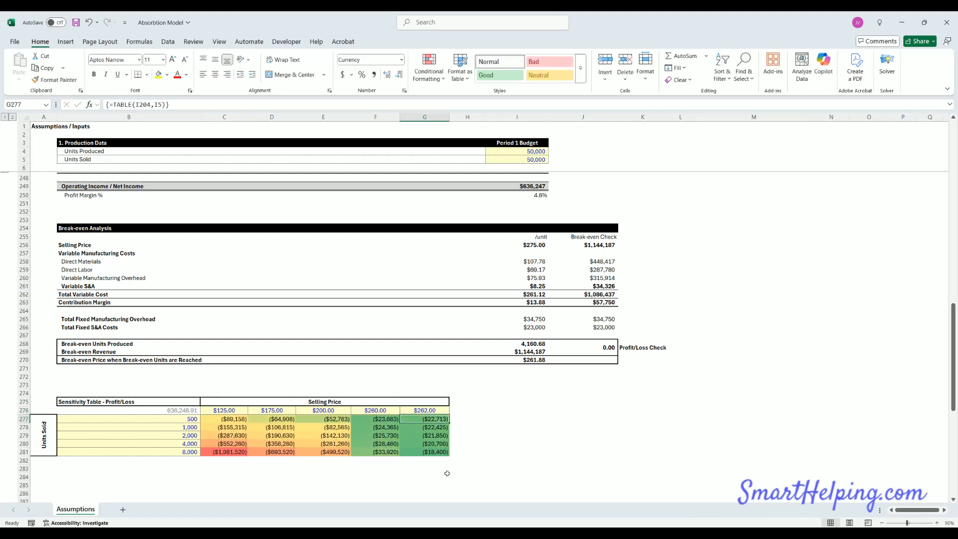
Step: Replace the Sensitivity Table's first four Units Sold headings with 10,000, 20,000, 30,000 and 50,000
left_click(192, 419)
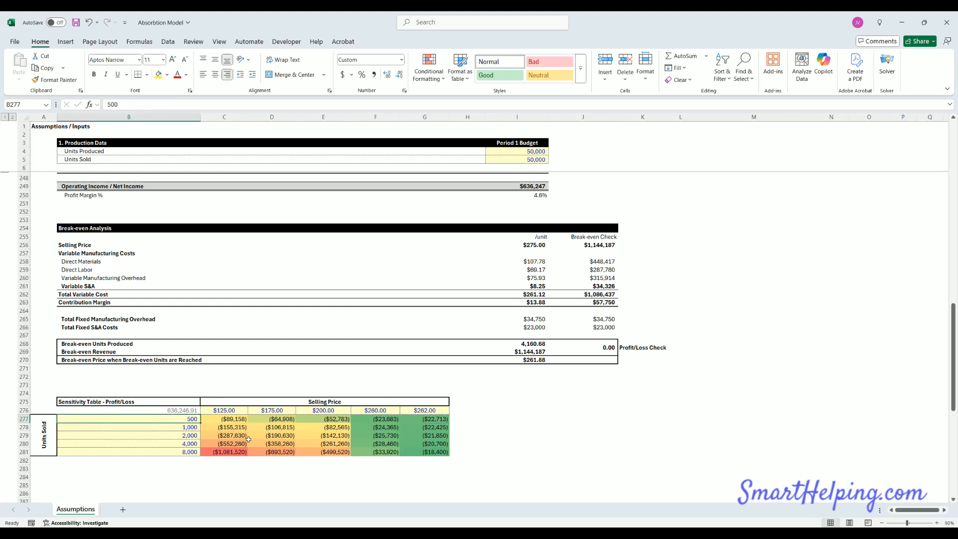
key("BackSpace")
type("10000")
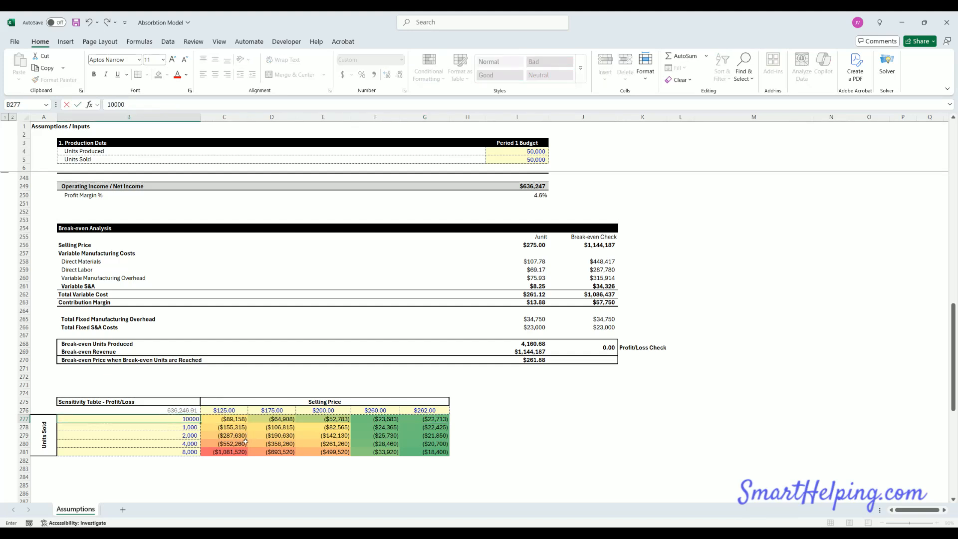
key("Return")
type("20,000")
key("Return")
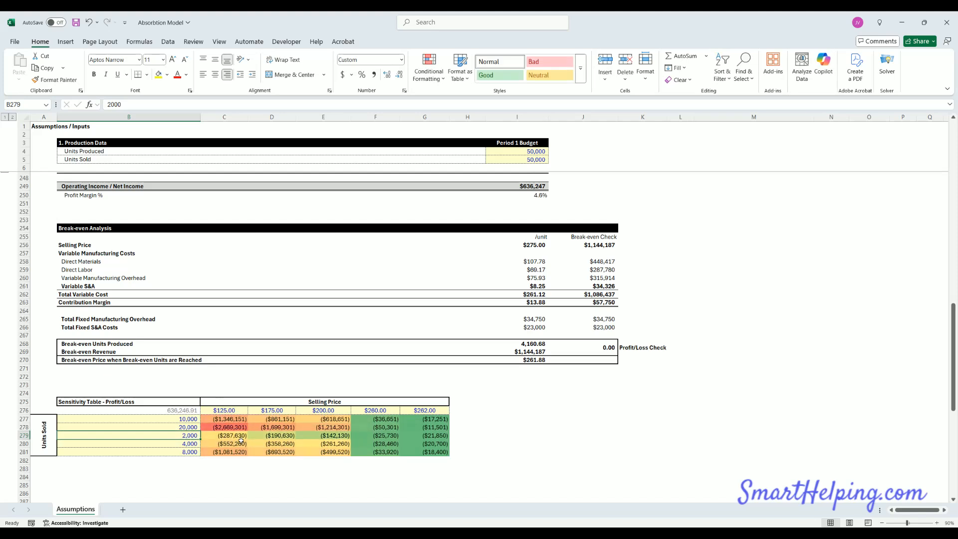
type("30000")
key("Return")
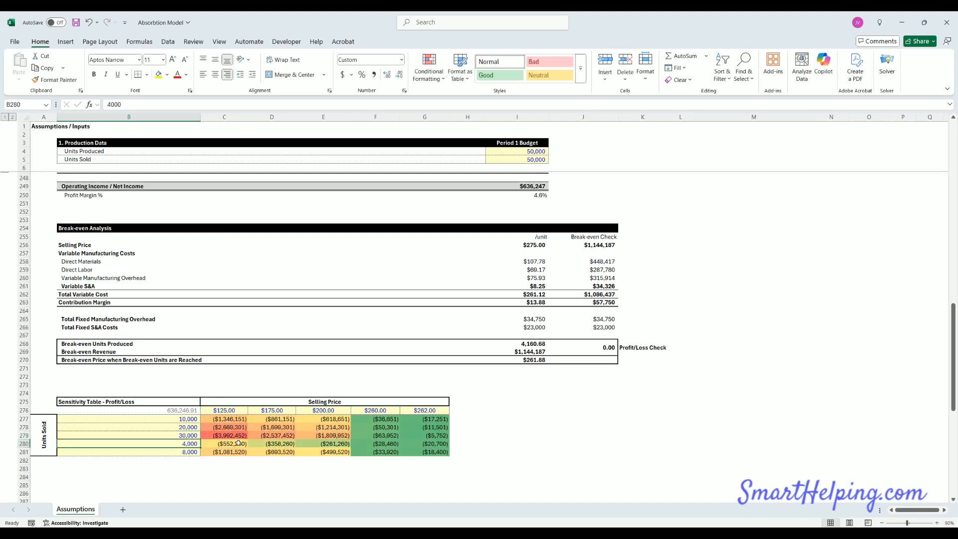
type("50000")
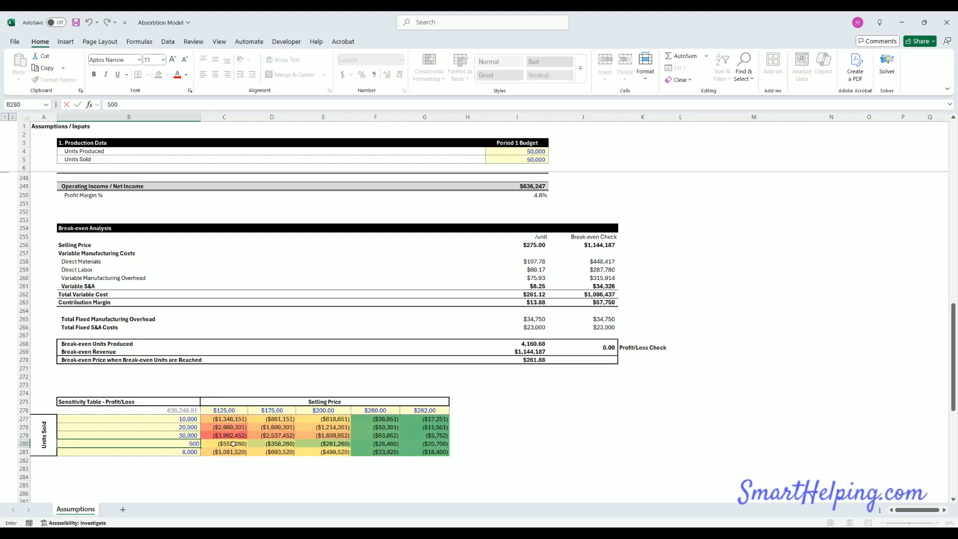
Step: Set the last two units-sold values in the sensitivity table to 50,000 and 75,000
key("Return")
type("75,000")
key("Return")
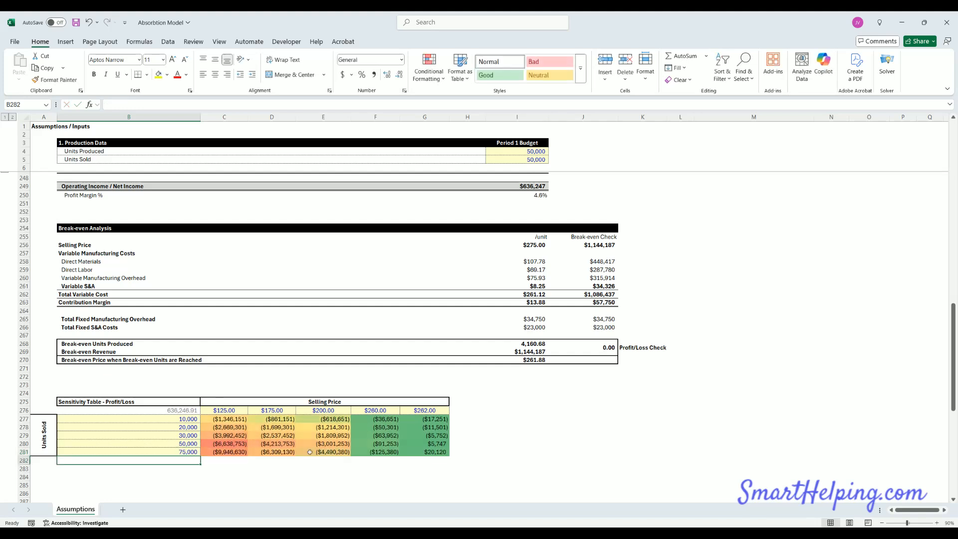
Step: Examine the sensitivity table's profit/loss by units sold against the break-even price and the Units Produced and Units Sold inputs
left_click_drag(388, 442, 425, 444)
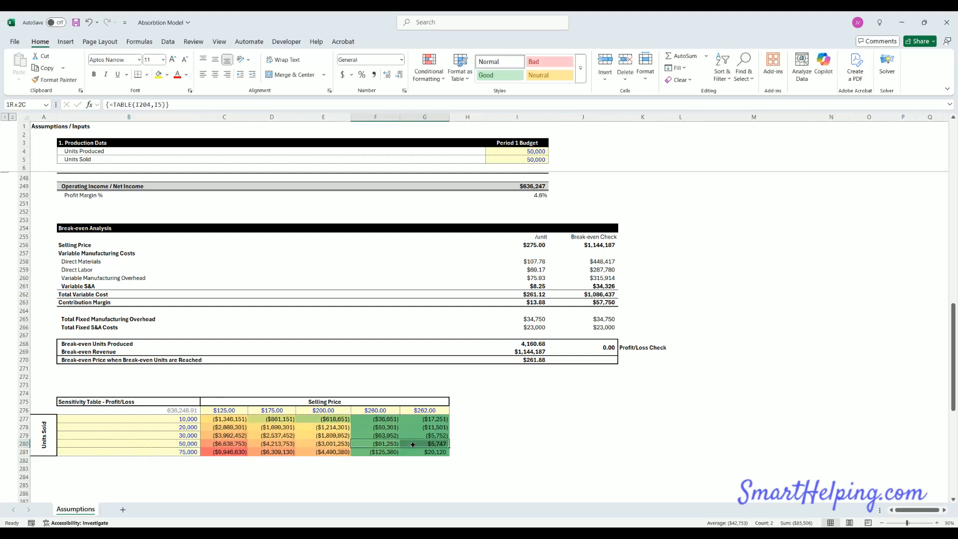
left_click(542, 358)
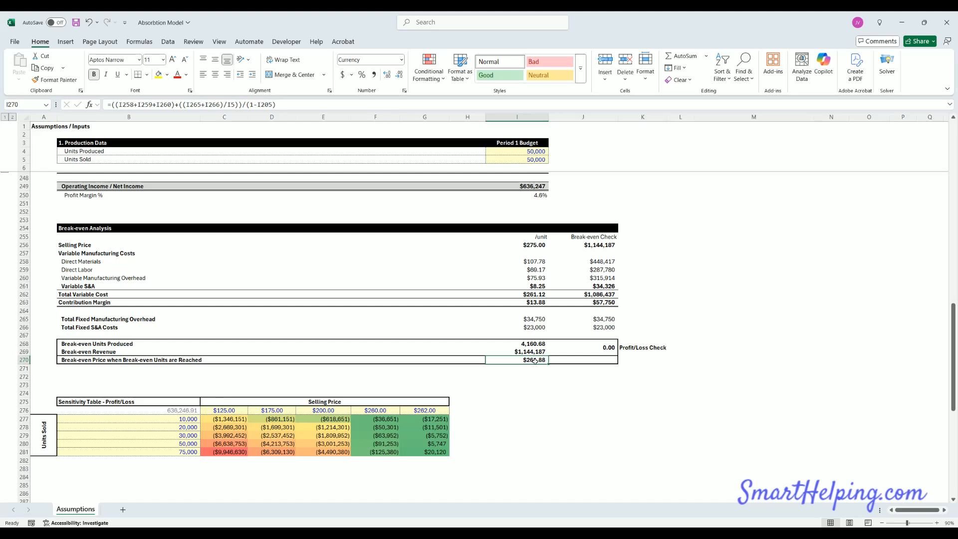
left_click(529, 153)
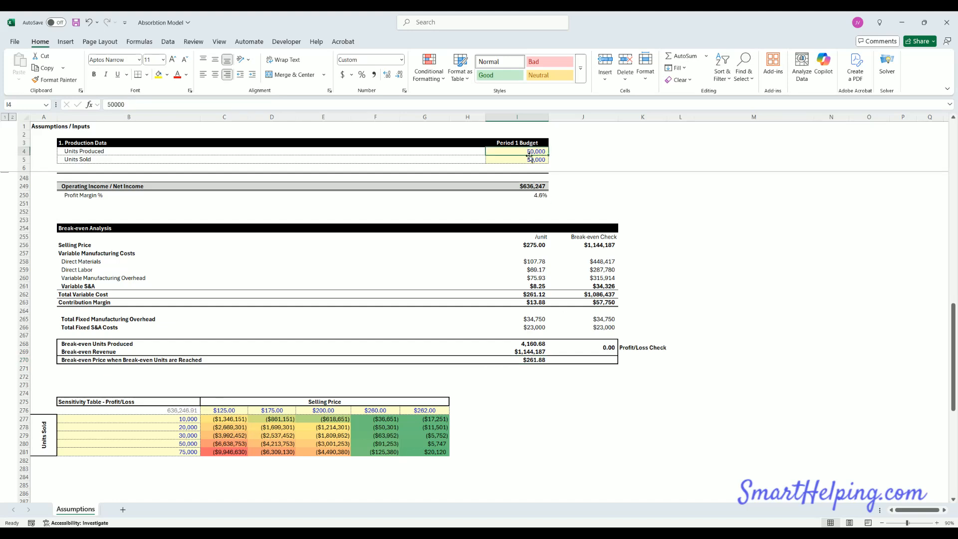
left_click(527, 159)
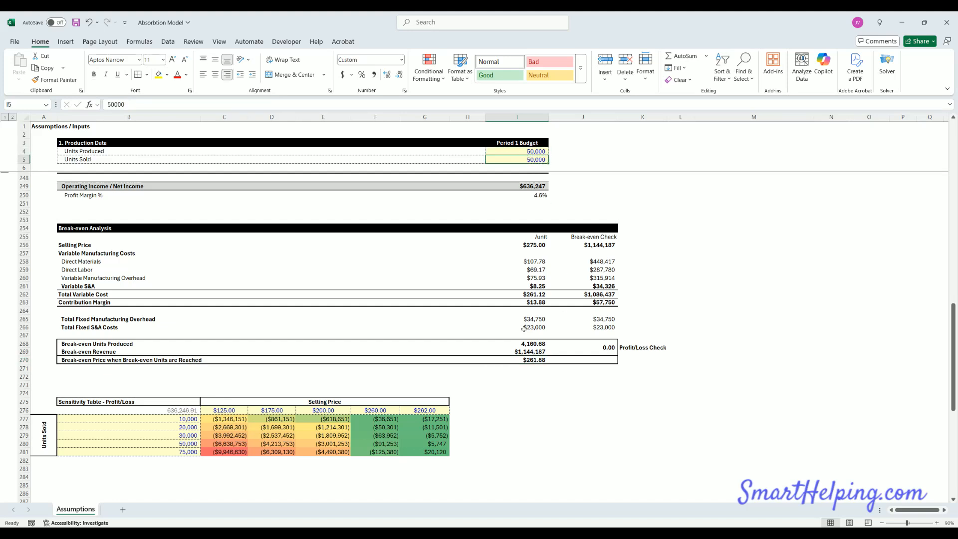
left_click(189, 420)
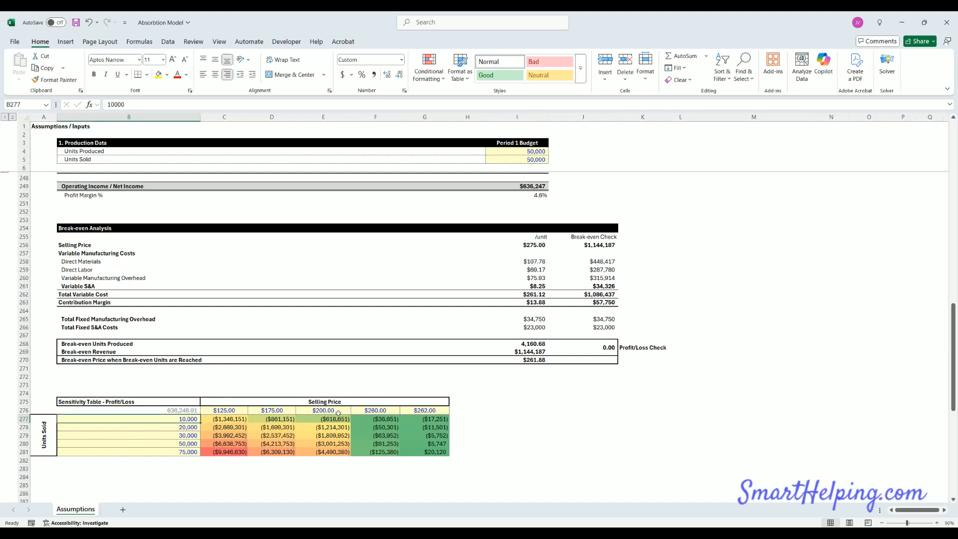
left_click(441, 420)
key("Left")
key("Left")
key("Left")
key("Left")
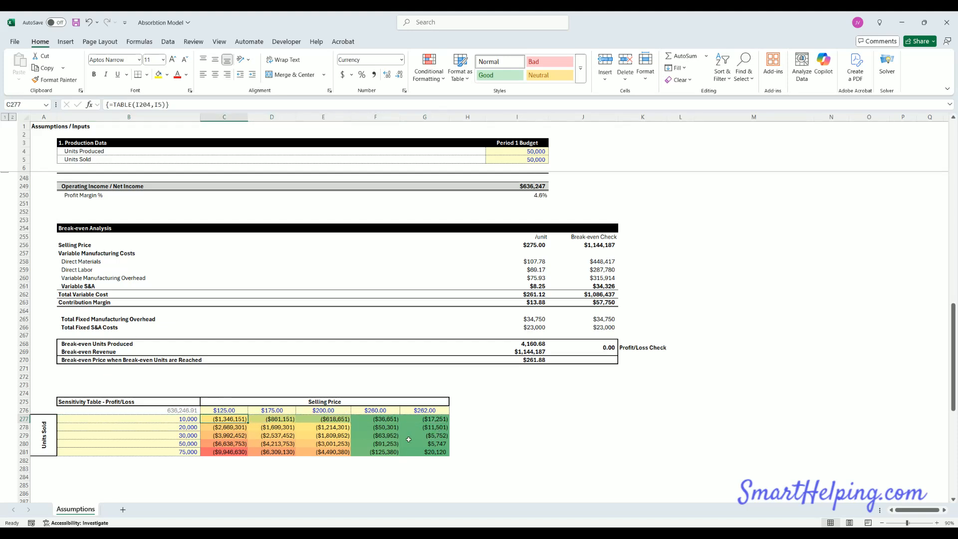
left_click(188, 428)
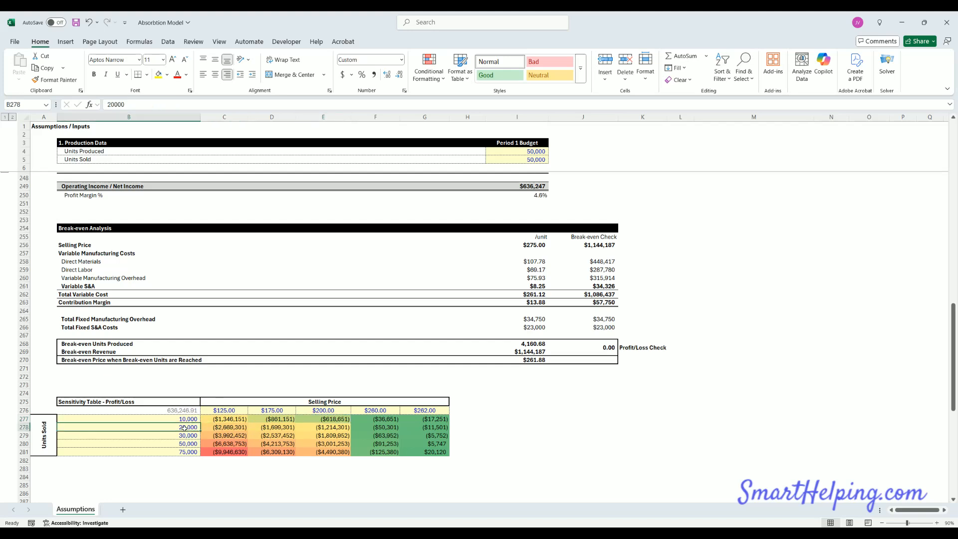
left_click(235, 429)
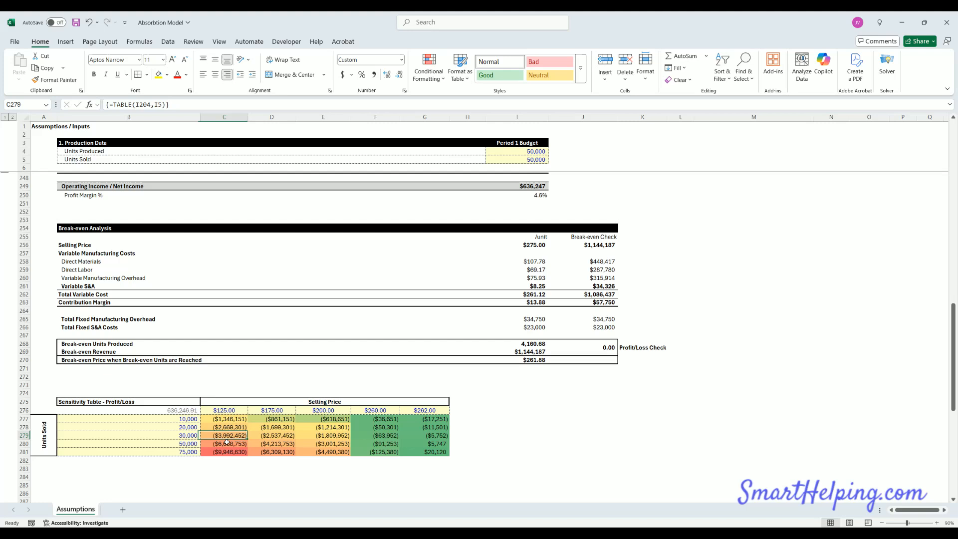
left_click(180, 452)
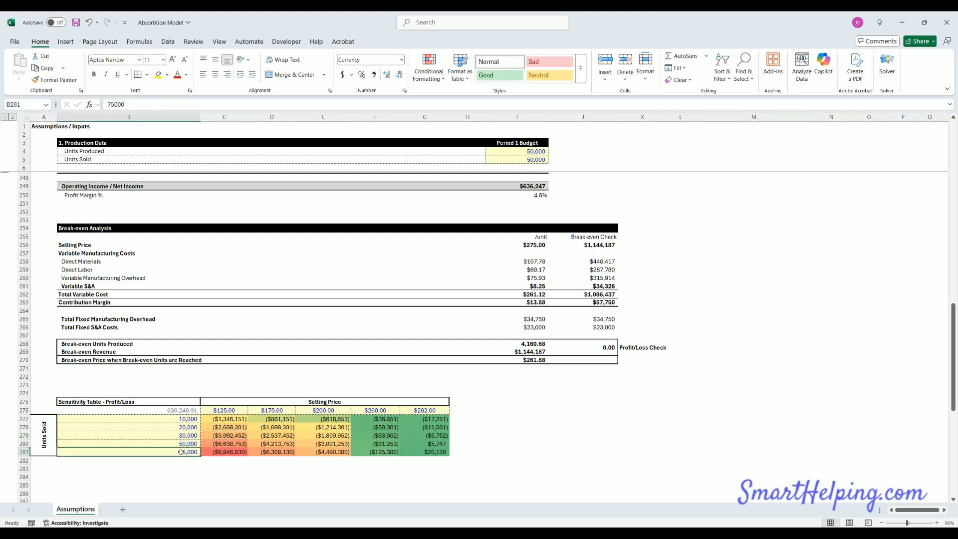
Step: Set the sensitivity table's selling prices to $200, $250, $275, $325 and $375
left_click(228, 410)
left_click(258, 414)
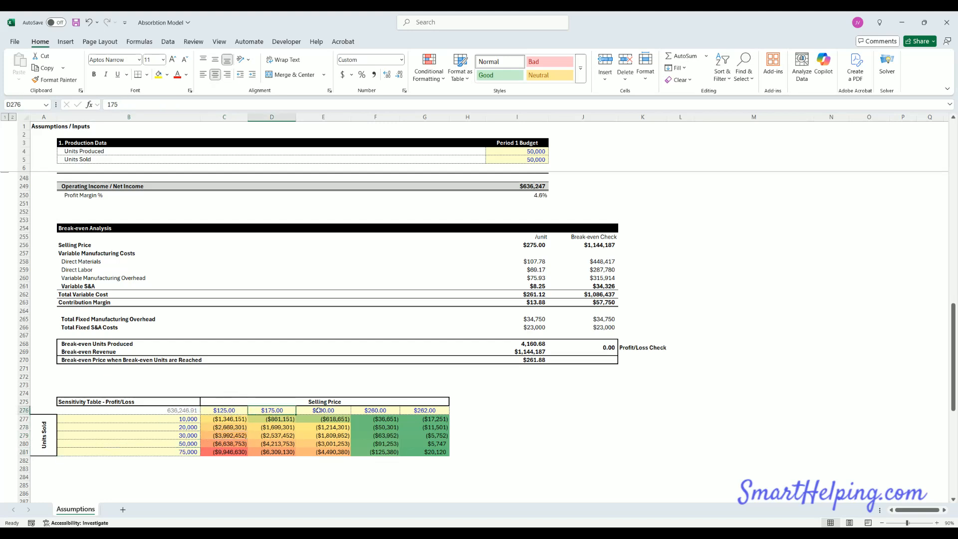
left_click(329, 410)
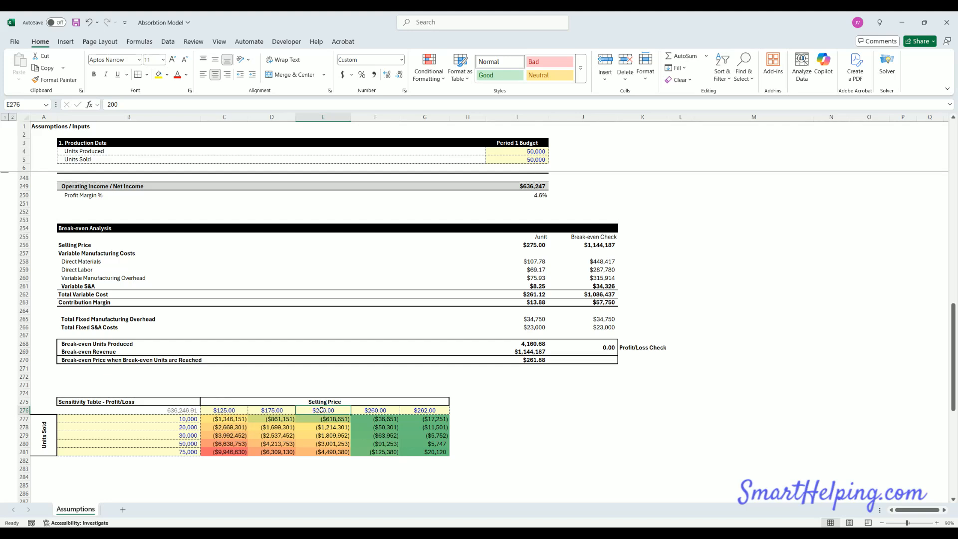
left_click(377, 414)
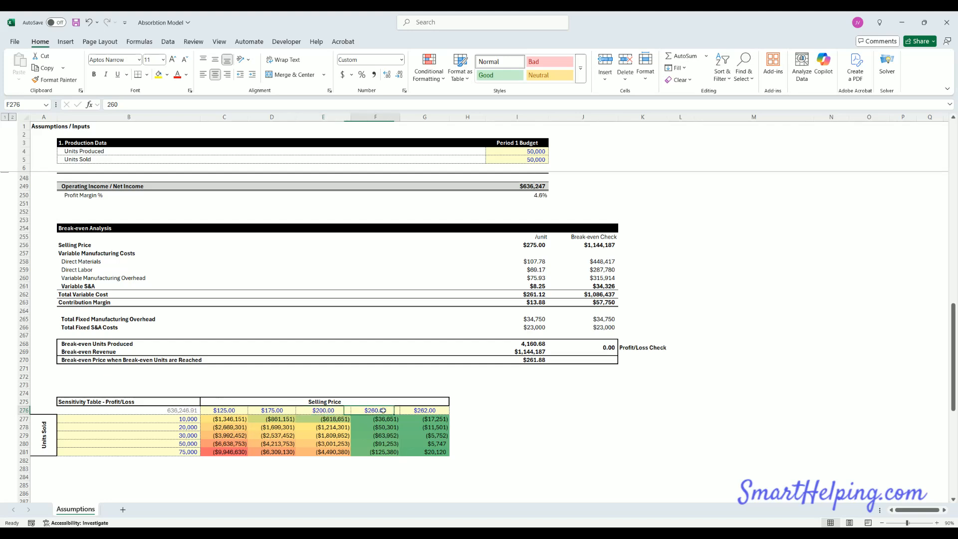
left_click(230, 411)
type("200")
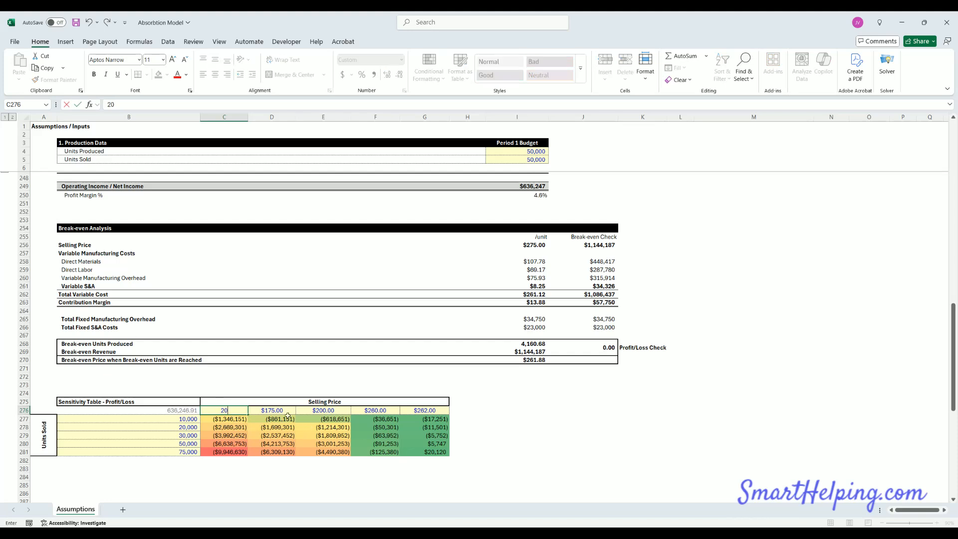
key("Tab")
type("250")
key("Tab")
type("275")
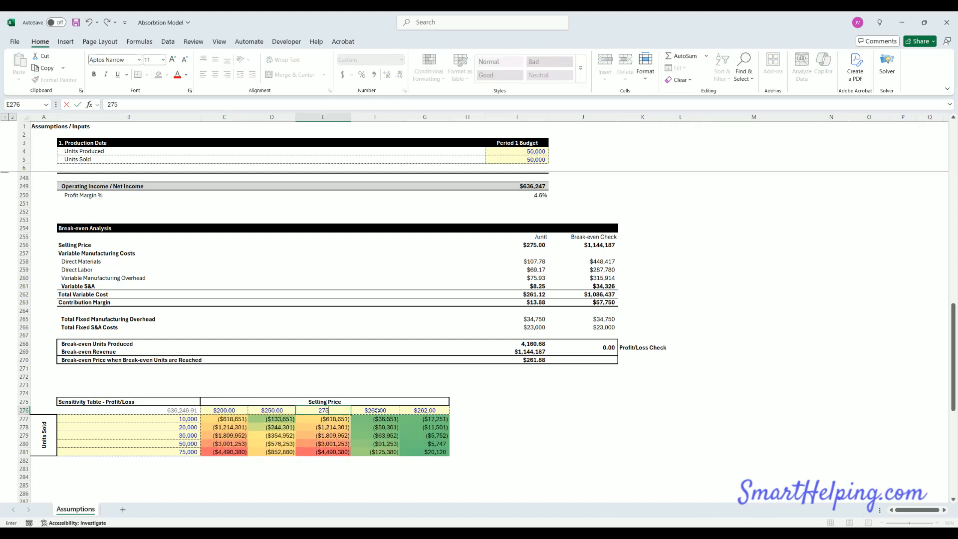
key("Tab")
type("325")
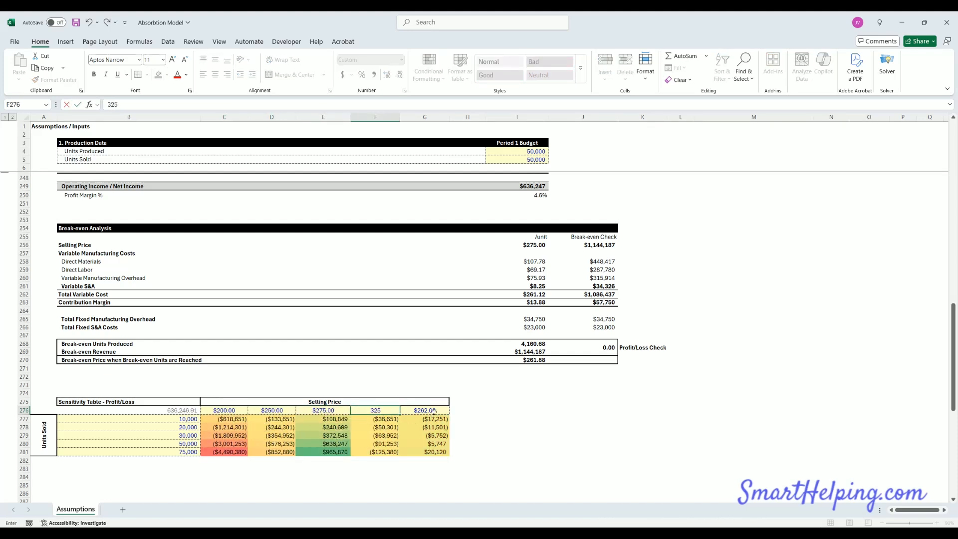
key("Tab")
type("375")
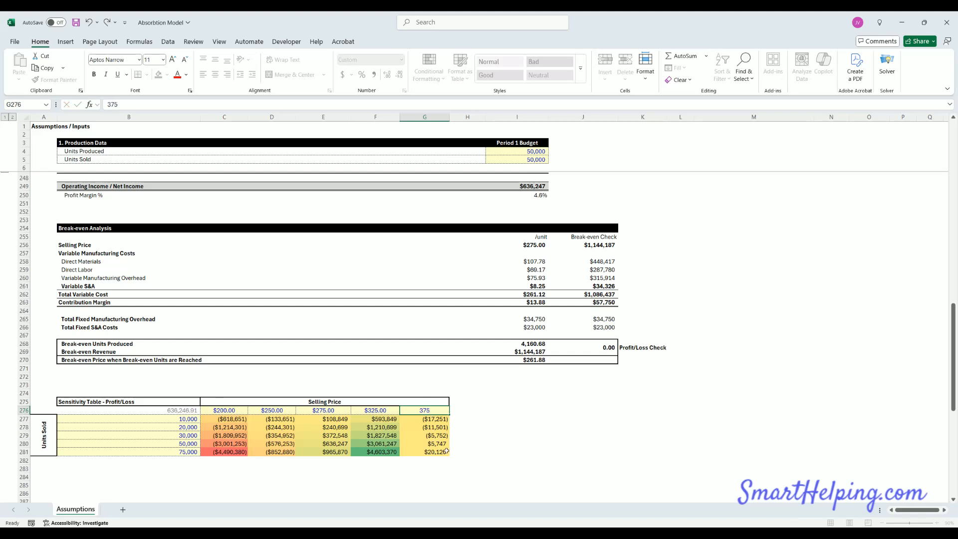
key("Return")
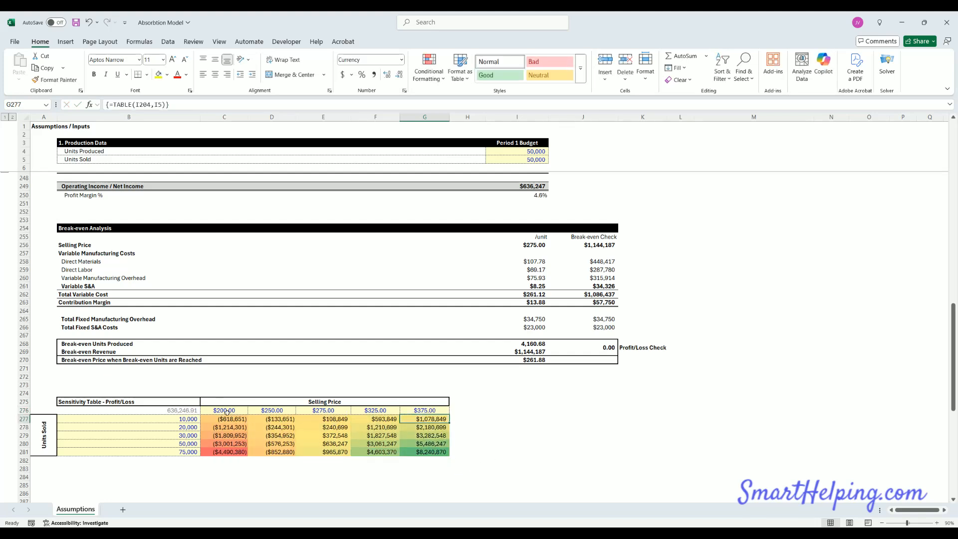
Step: Review the profit/loss at the $275 and $325 prices and compare the units-sold scenarios with the Units Produced input
key("Left")
key("Left")
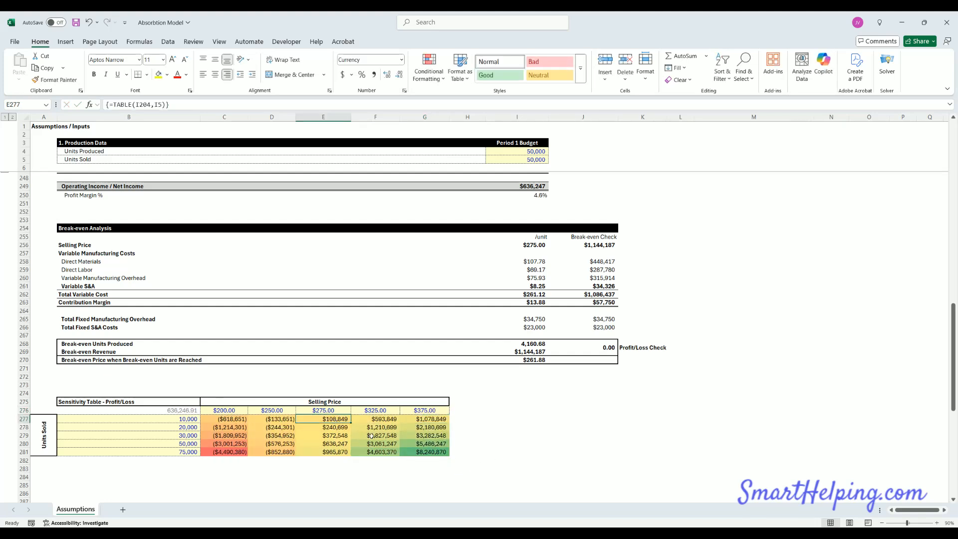
key("Right")
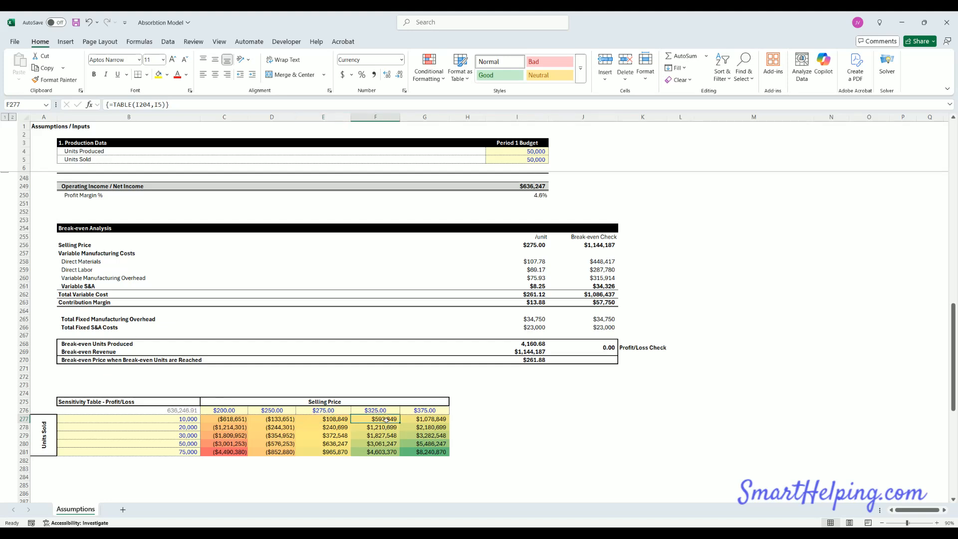
left_click(384, 452)
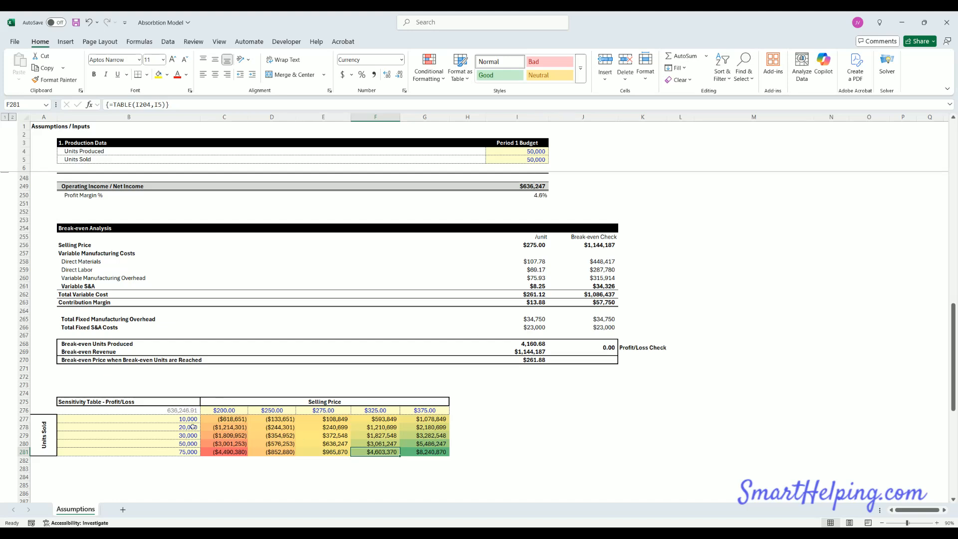
left_click_drag(177, 416, 185, 452)
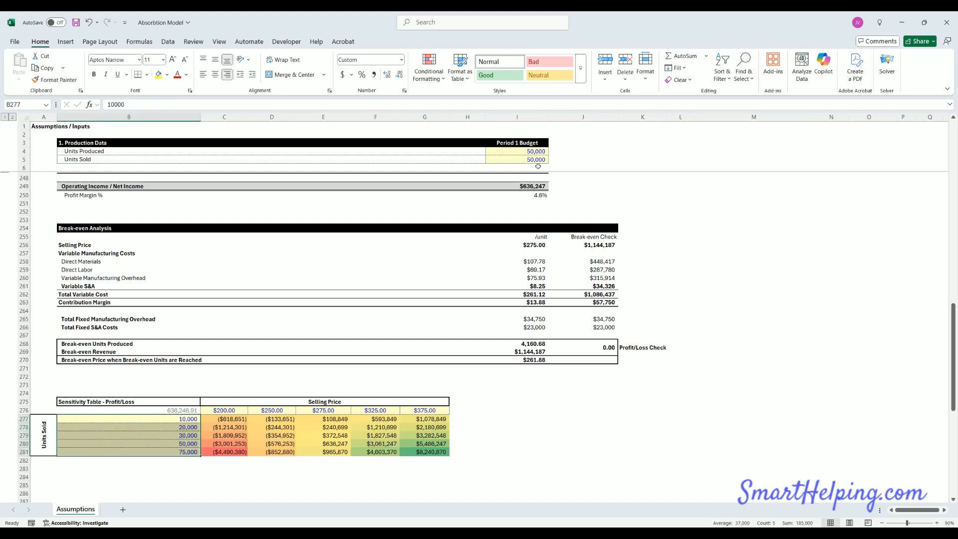
left_click(534, 152)
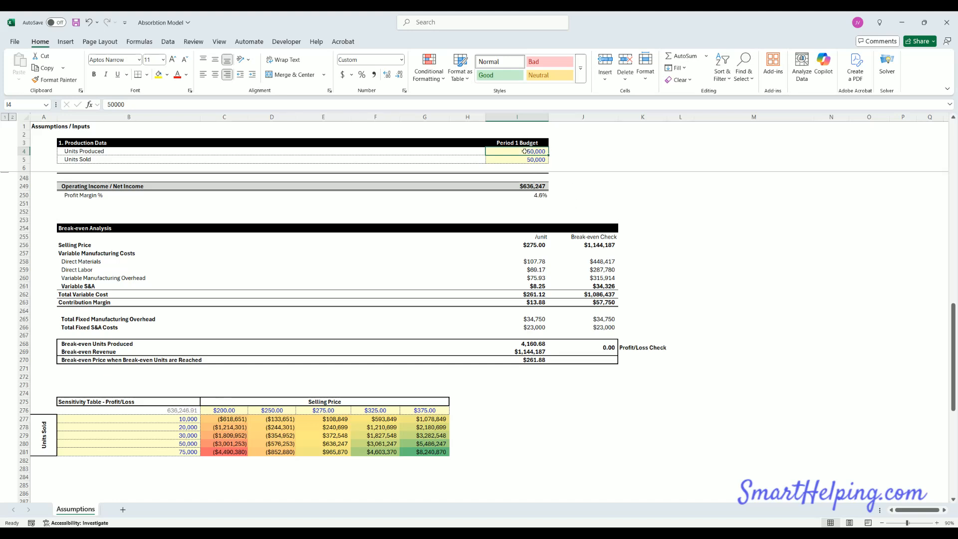
Step: Set the sensitivity table's units-sold values to 5,000, 10,000, 25,000, 35,000 and 45,000
left_click(190, 420)
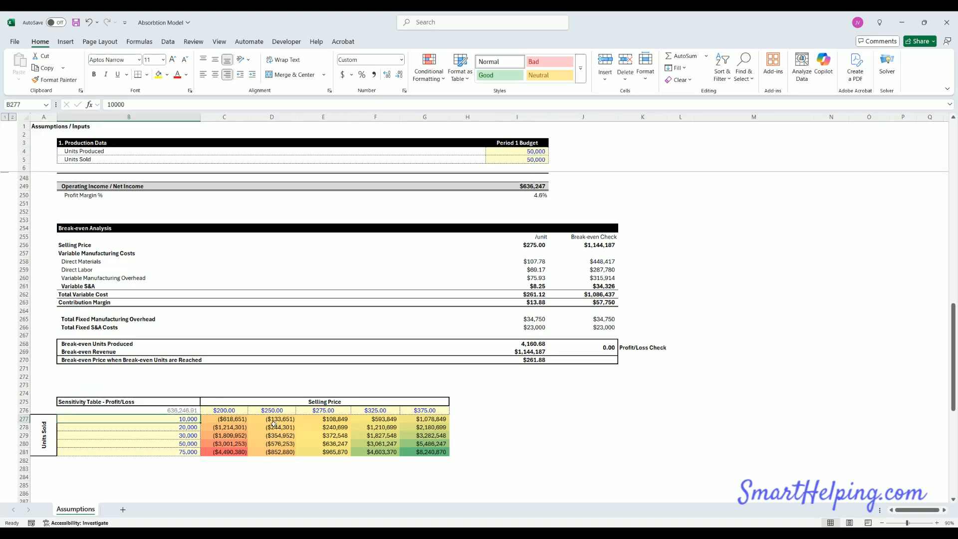
type("5000")
key("Return")
type("10000")
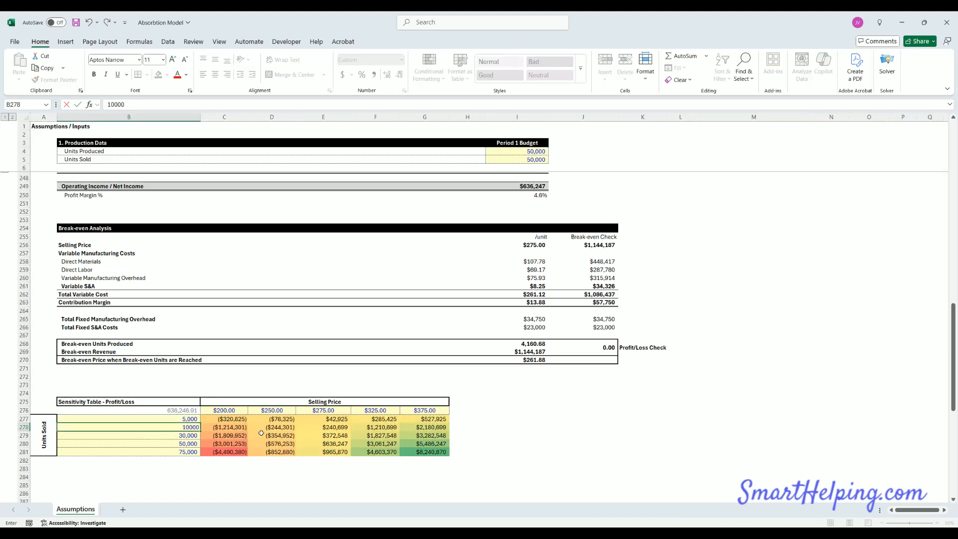
key("Return")
type("25")
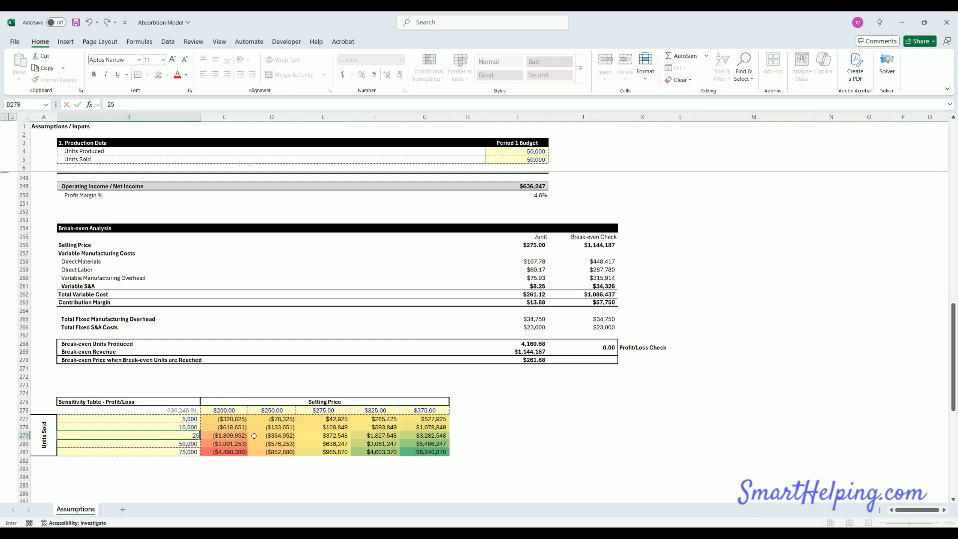
key("Return")
left_click(186, 434)
type("25000")
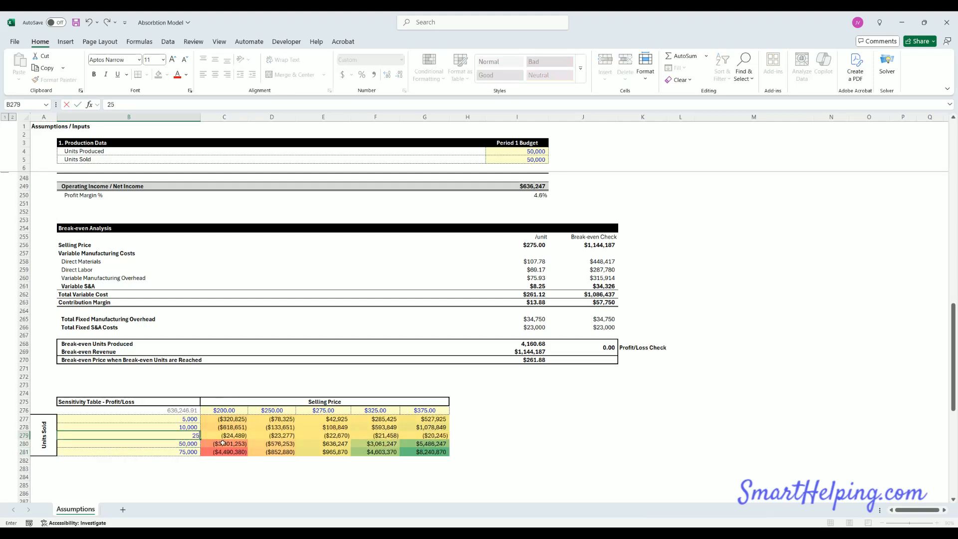
key("Return")
type("35,000")
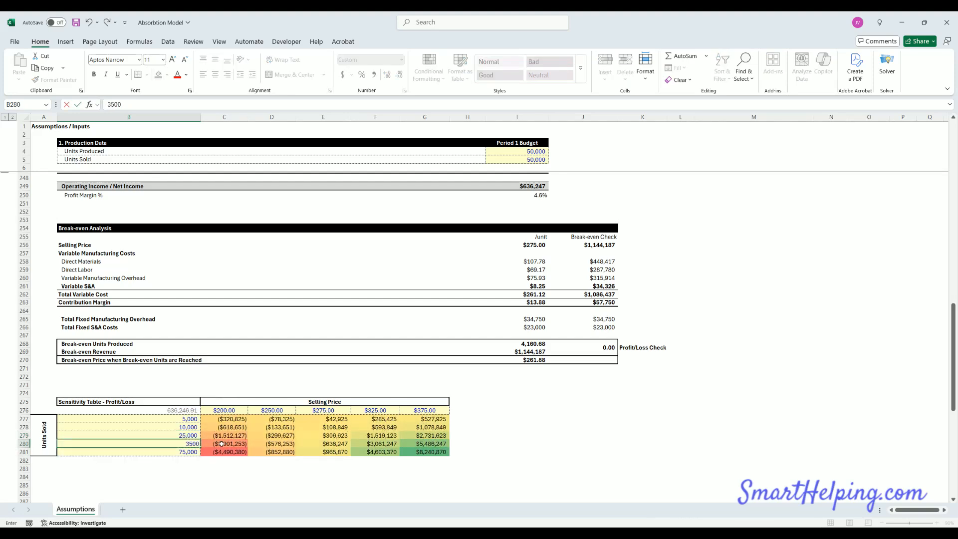
key("Return")
type("45,000")
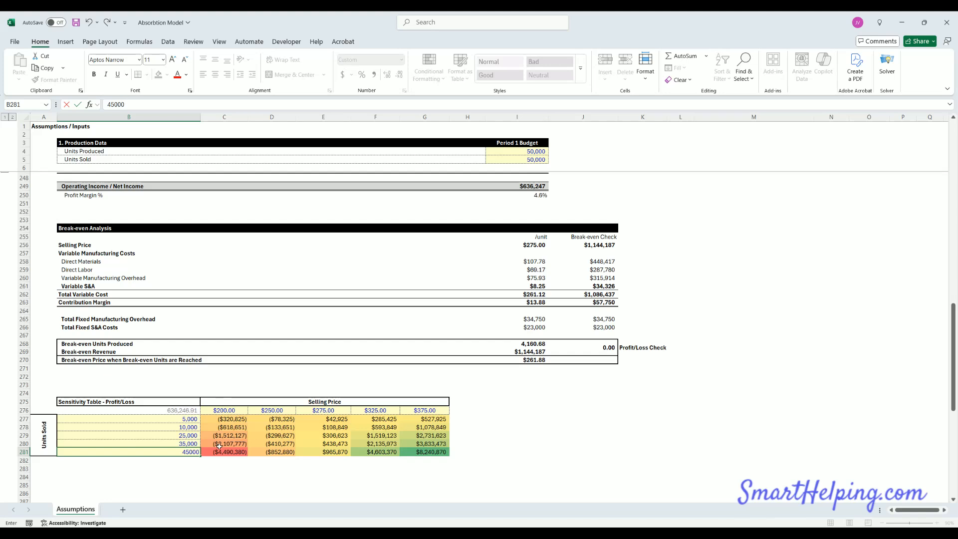
key("Return")
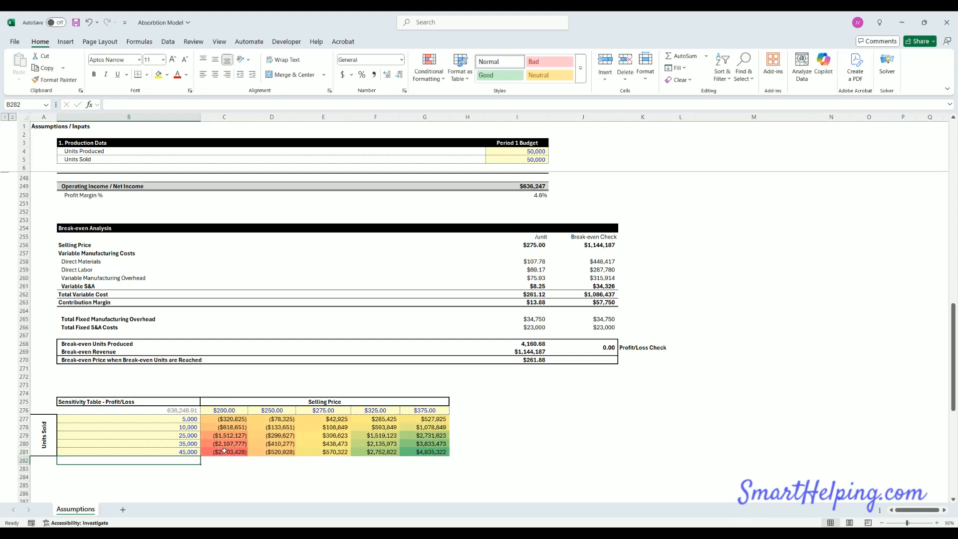
Step: Check the 5,000 and 45,000 unit scenarios, look over the machine-hours example, and return to the cost summary and income statement
left_click(190, 451)
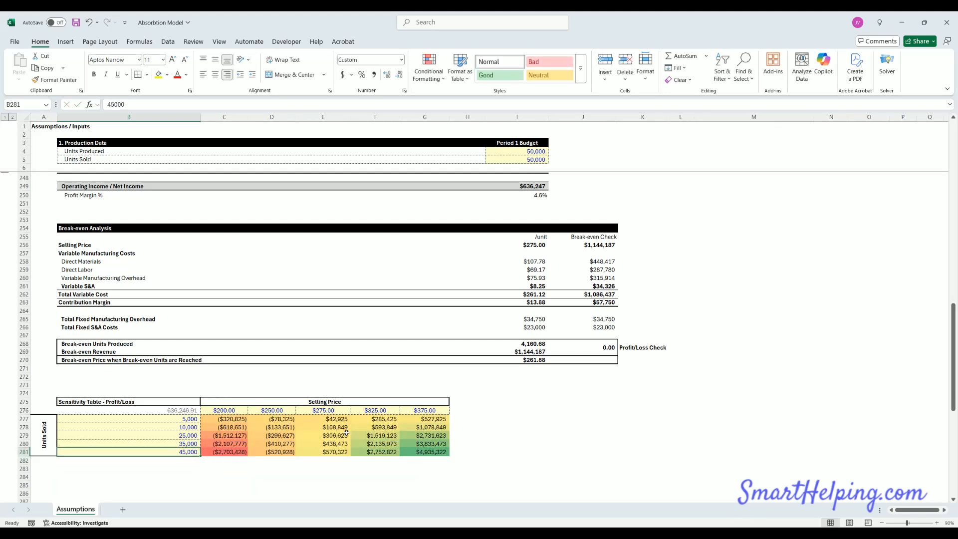
left_click(182, 418)
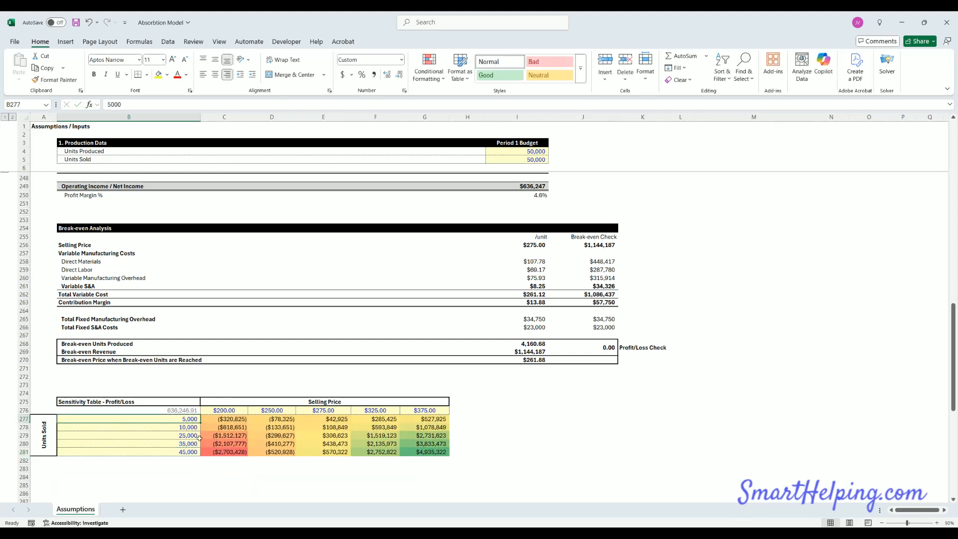
left_click(329, 418)
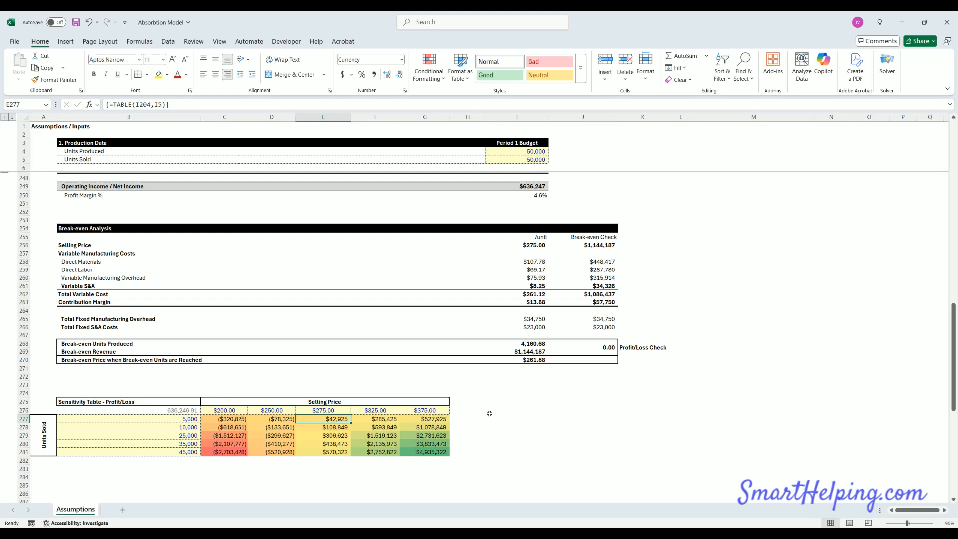
scroll(511, 399, "down", 7)
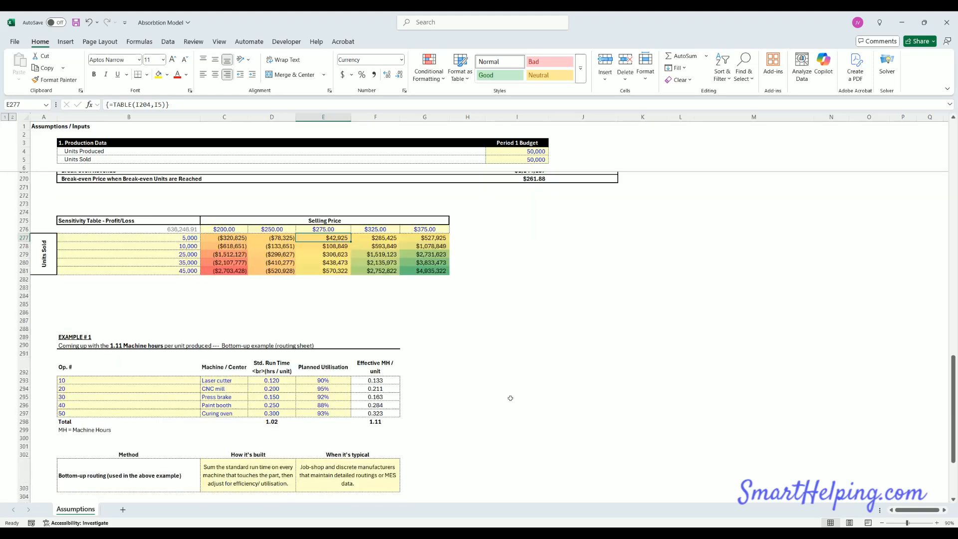
scroll(511, 397, "up", 18)
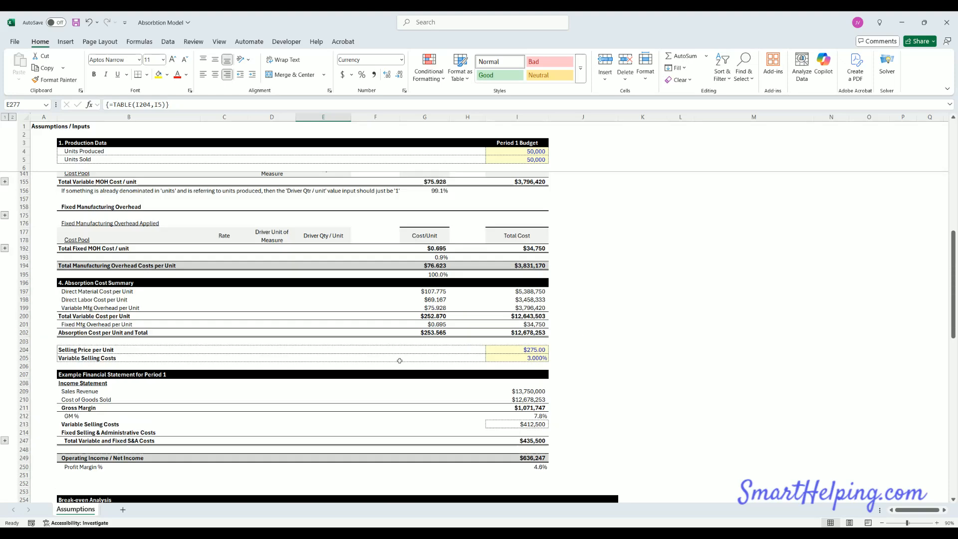
Step: Examine the break-even analysis, comparing the formulas for break-even units and break-even price with the Units Produced input
scroll(400, 360, "up", 6)
scroll(402, 359, "down", 15)
scroll(408, 357, "up", 4)
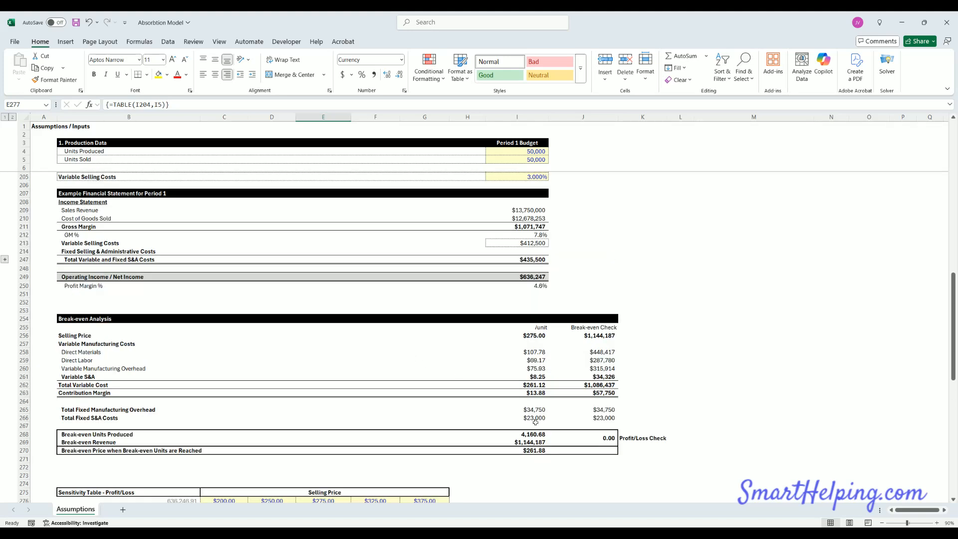
left_click(538, 448)
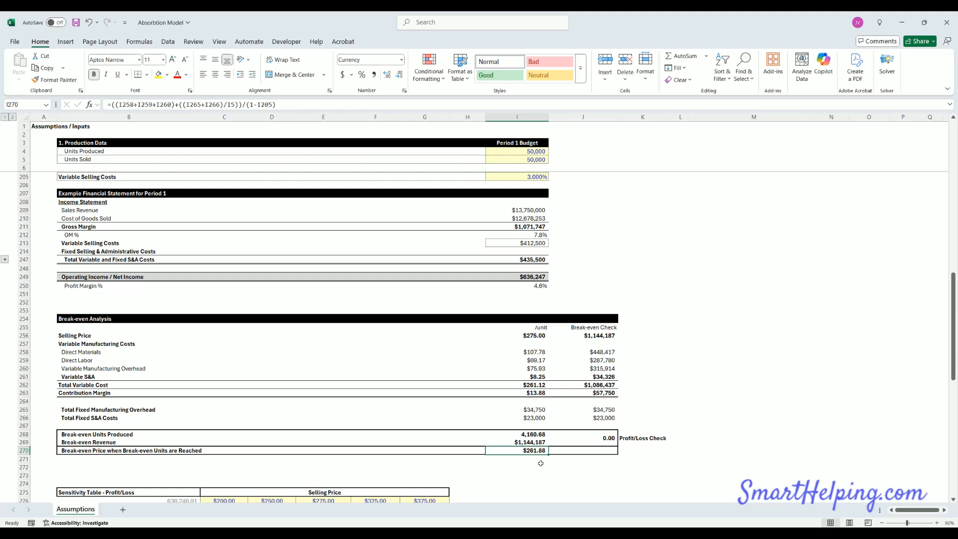
left_click(529, 152)
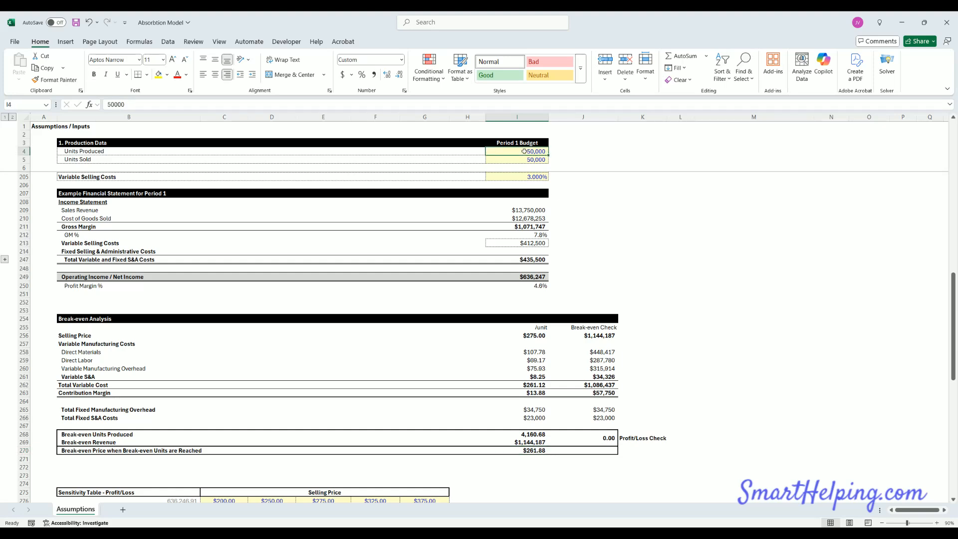
scroll(450, 296, "up", 10)
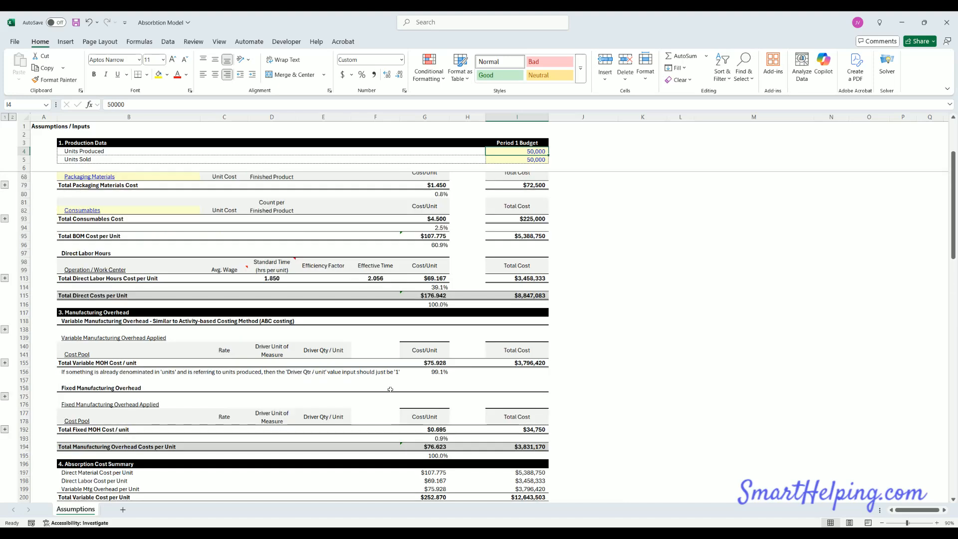
scroll(391, 388, "down", 20)
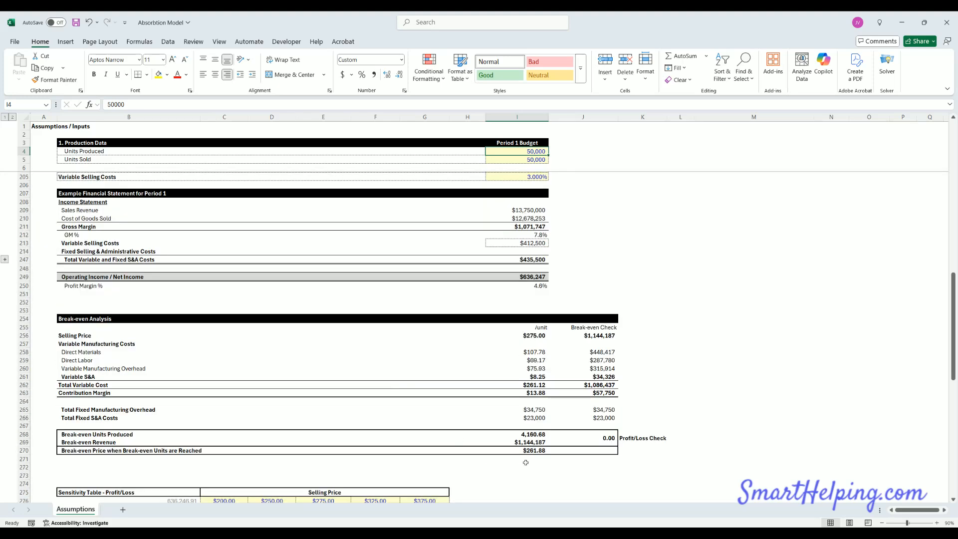
left_click(537, 435)
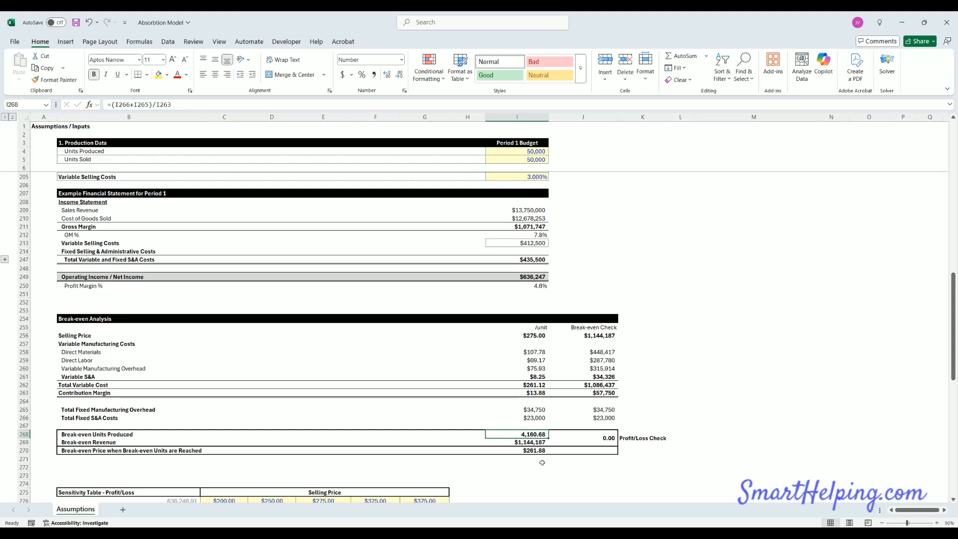
left_click(536, 450)
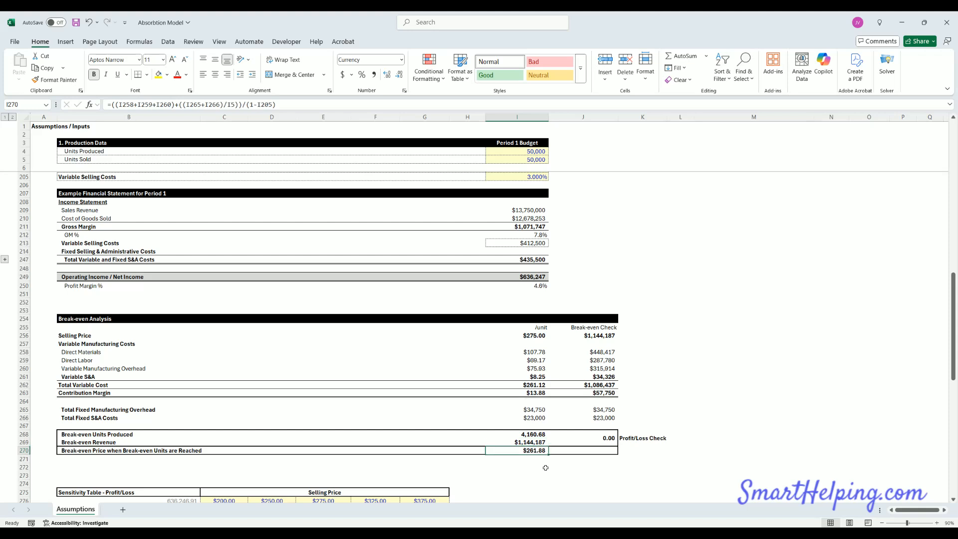
left_click(526, 152)
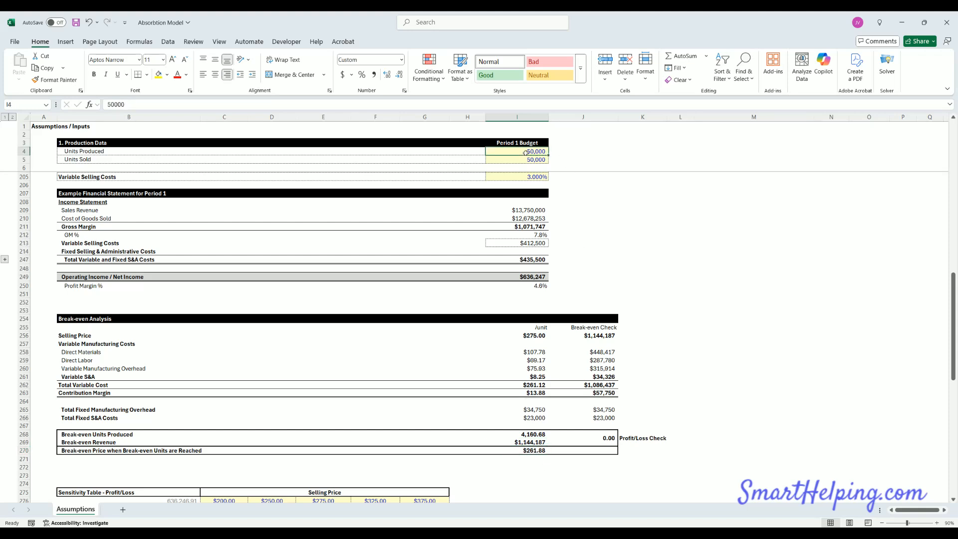
Step: Copy the calculated break-even price into Selling Price per Unit as a value and check Break-even Units Produced
left_click(529, 450)
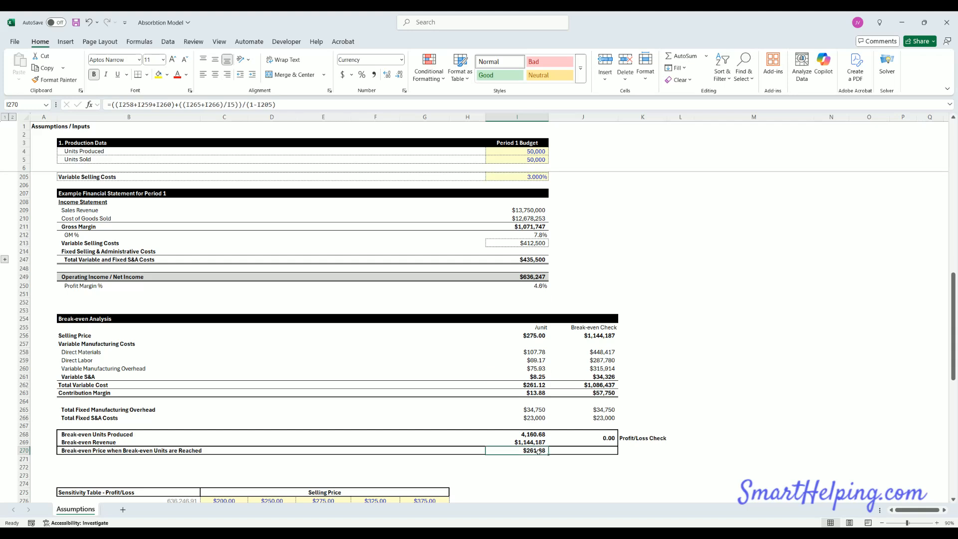
key("ctrl+c")
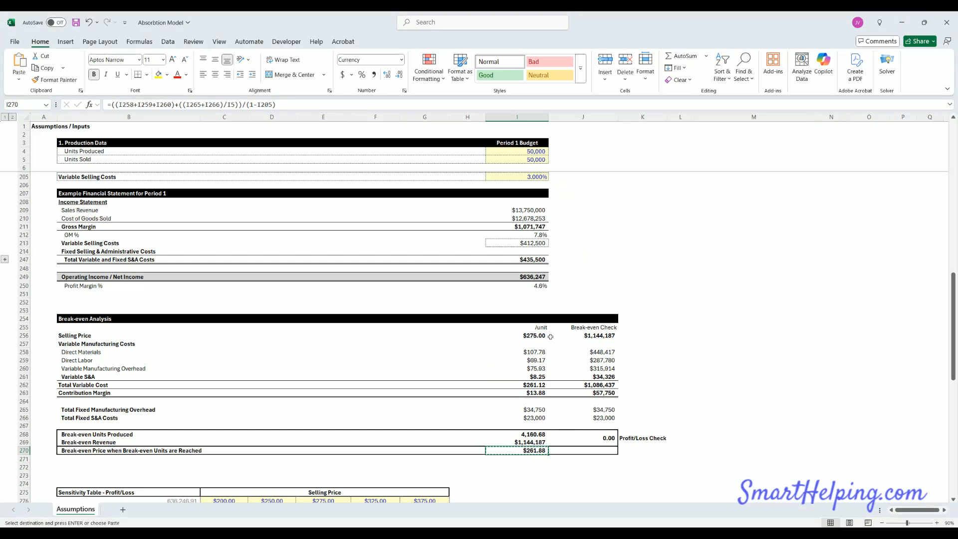
scroll(551, 336, "up", 4)
left_click(533, 259)
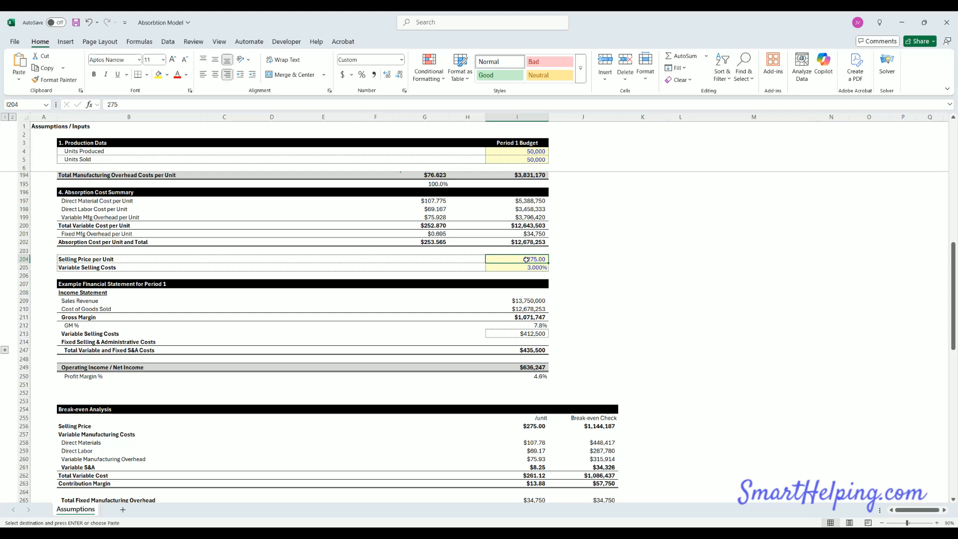
scroll(533, 259, "down", 4)
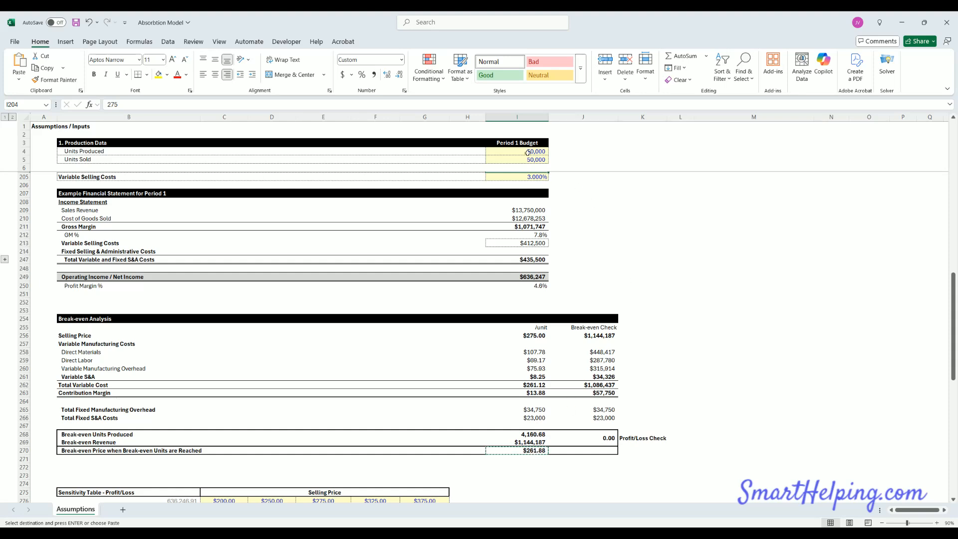
scroll(527, 277, "up", 4)
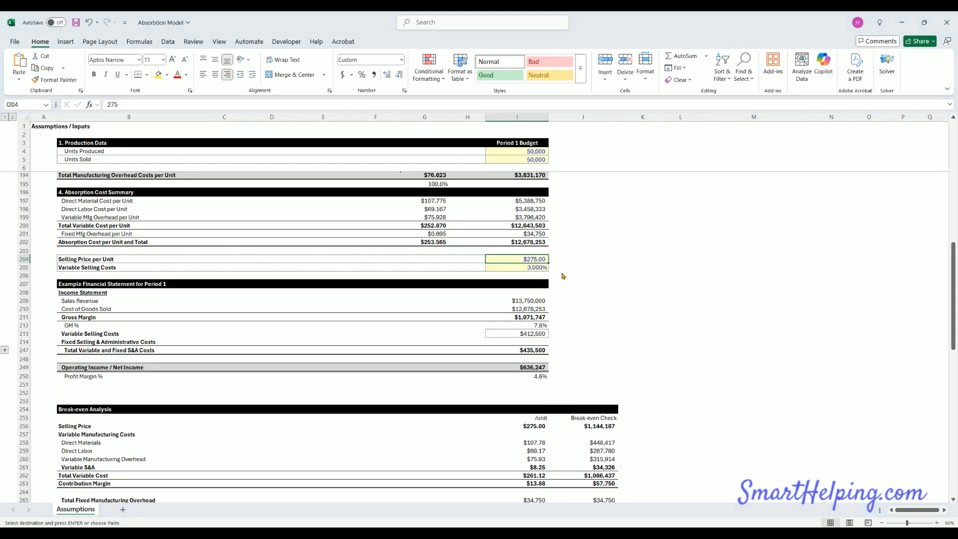
key("ctrl+z")
scroll(645, 359, "down", 4)
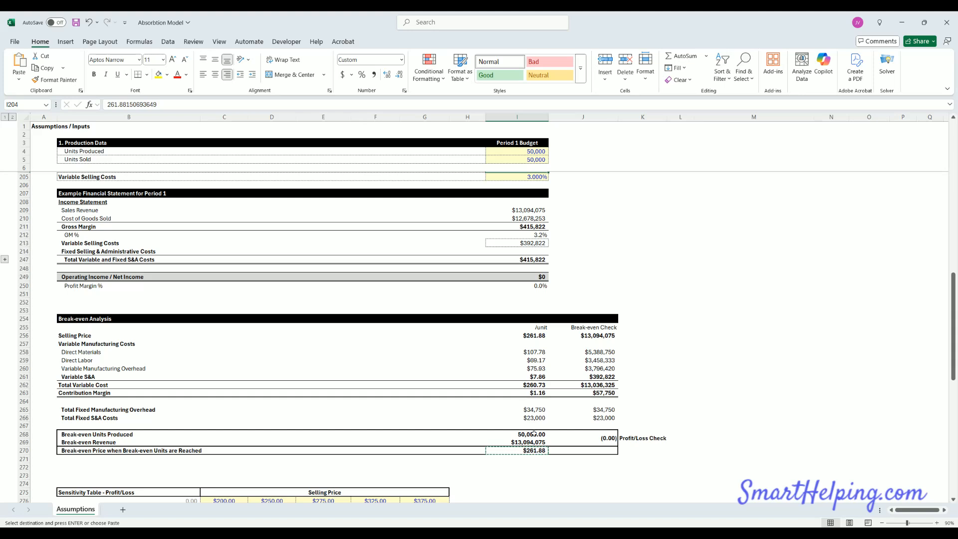
left_click(517, 434)
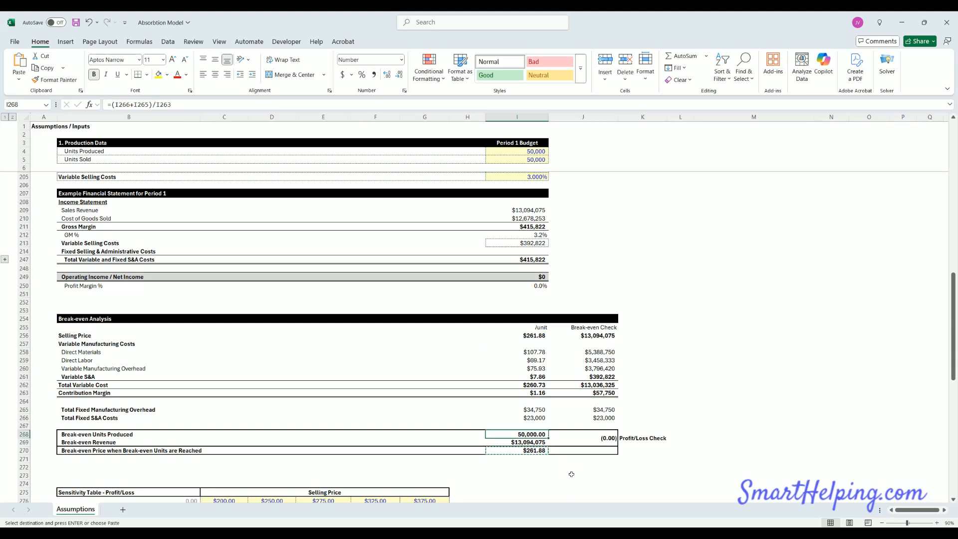
Step: Set both Units Produced and Units Sold to 20,000, undoing and redoing the Units Sold change to compare operating income
left_click(532, 150)
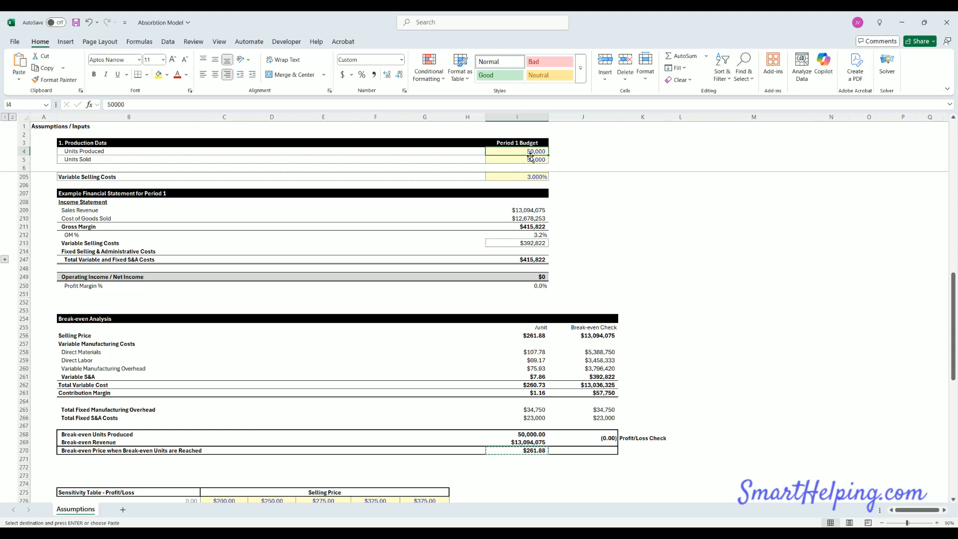
type("20,0")
type("00")
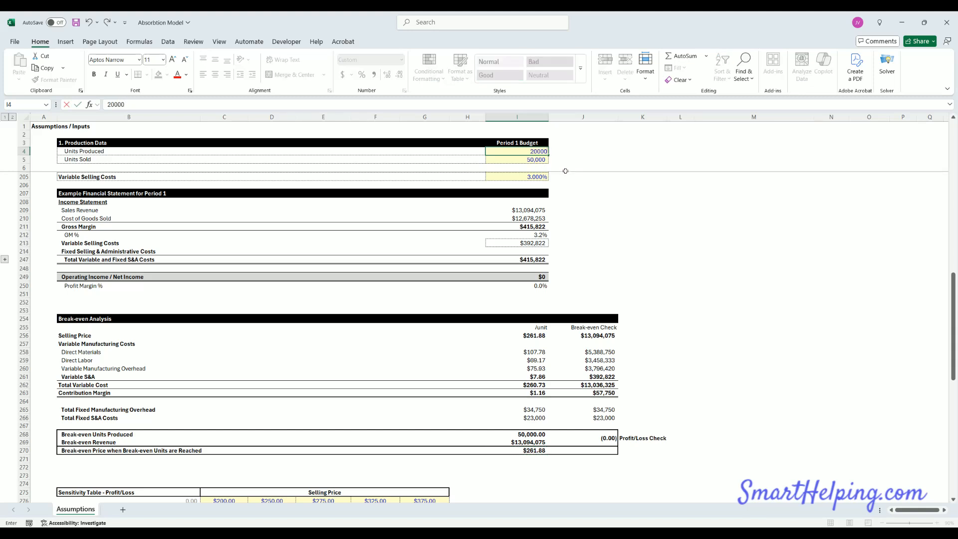
key("Return")
type("20,000")
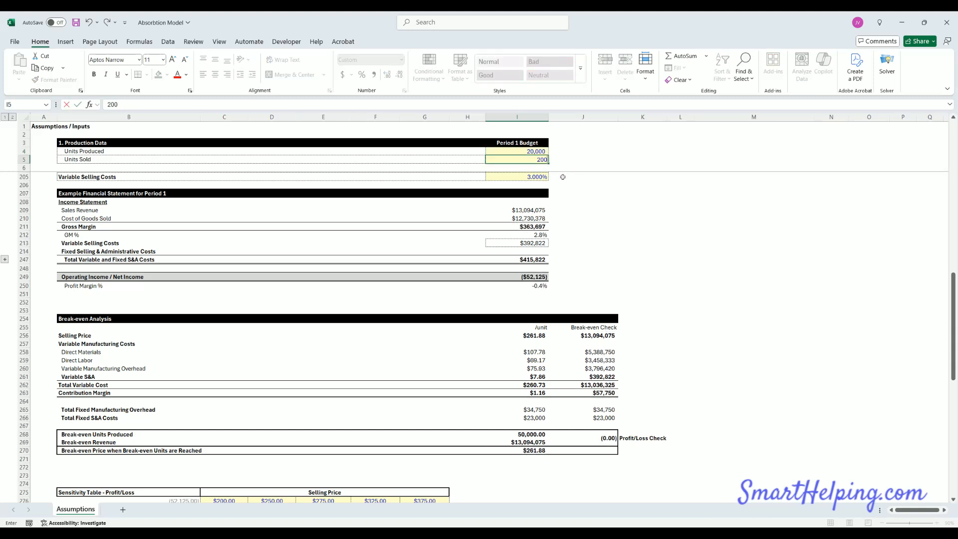
key("Return")
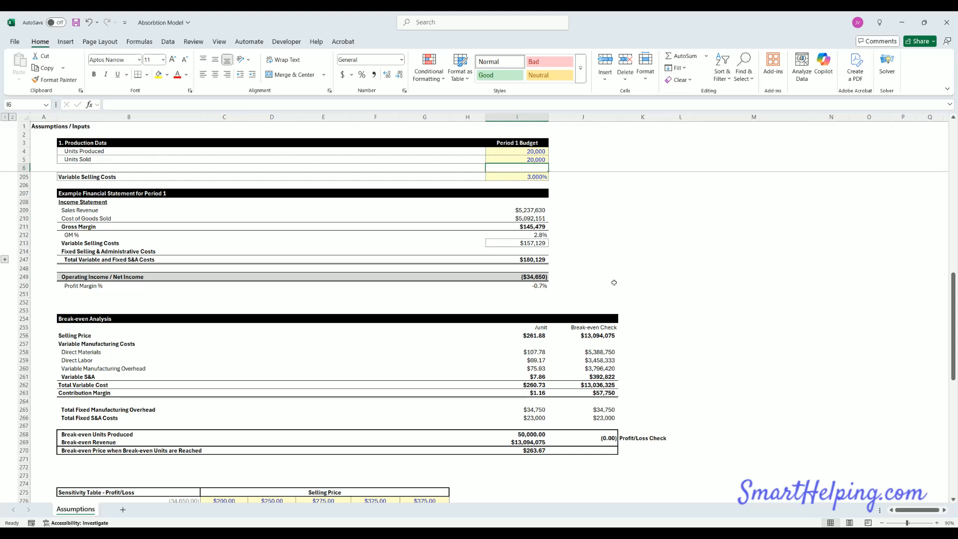
left_click(89, 23)
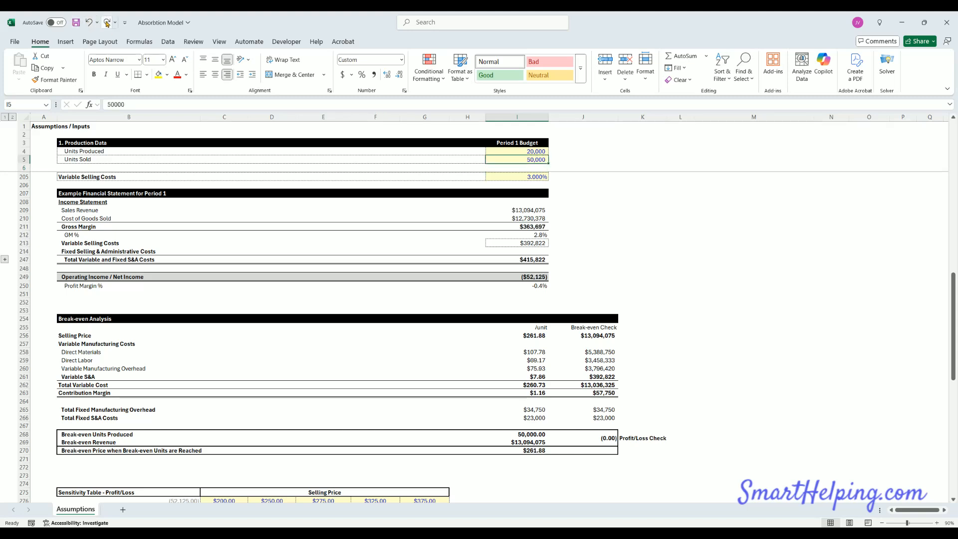
left_click(107, 22)
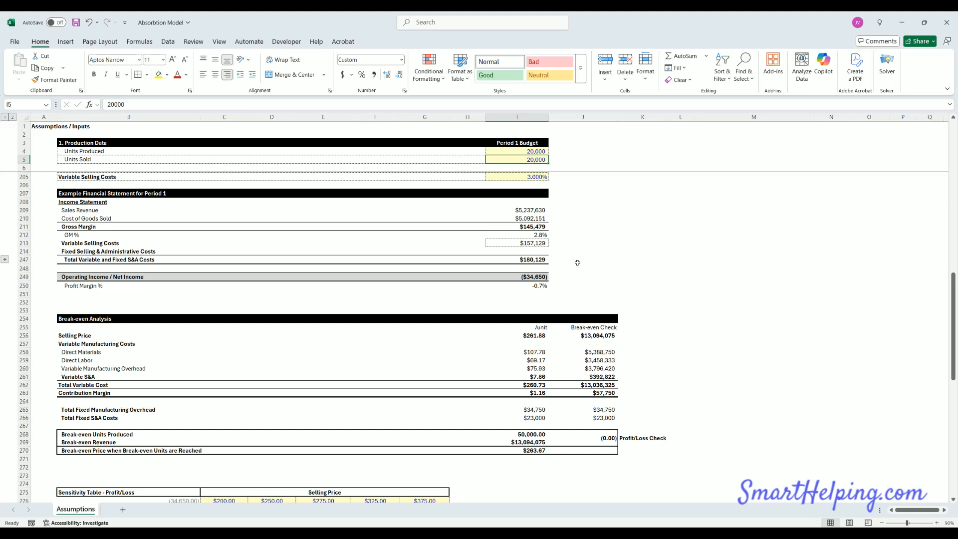
Step: Compare the Selling Price per Unit with the break-even units, the break-even price and the operating income for 20,000 units
scroll(578, 262, "up", 4)
scroll(578, 262, "down", 4)
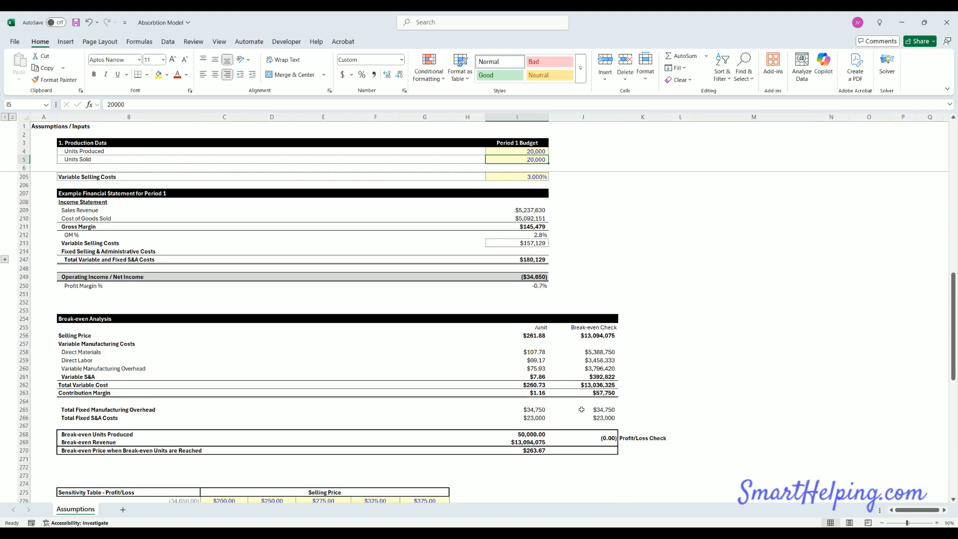
left_click(535, 435)
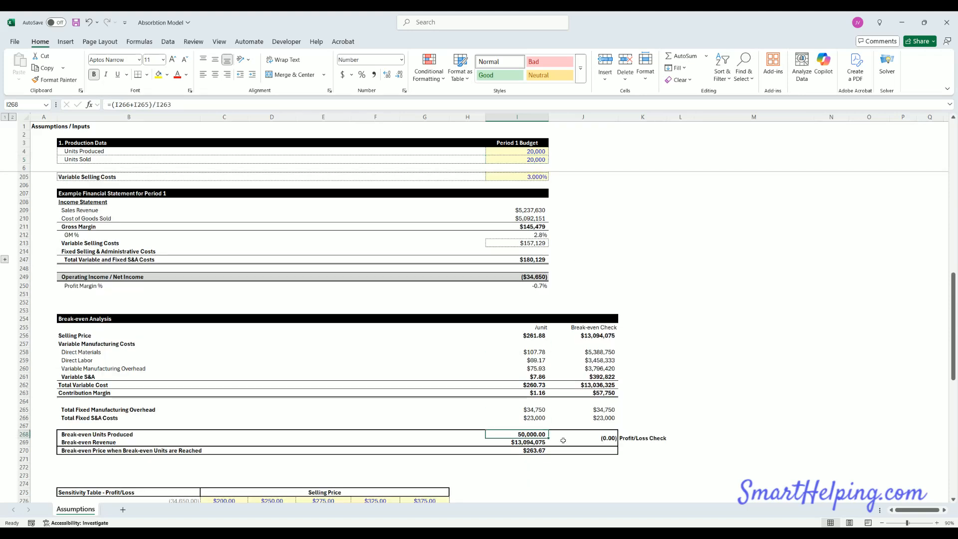
scroll(669, 404, "up", 4)
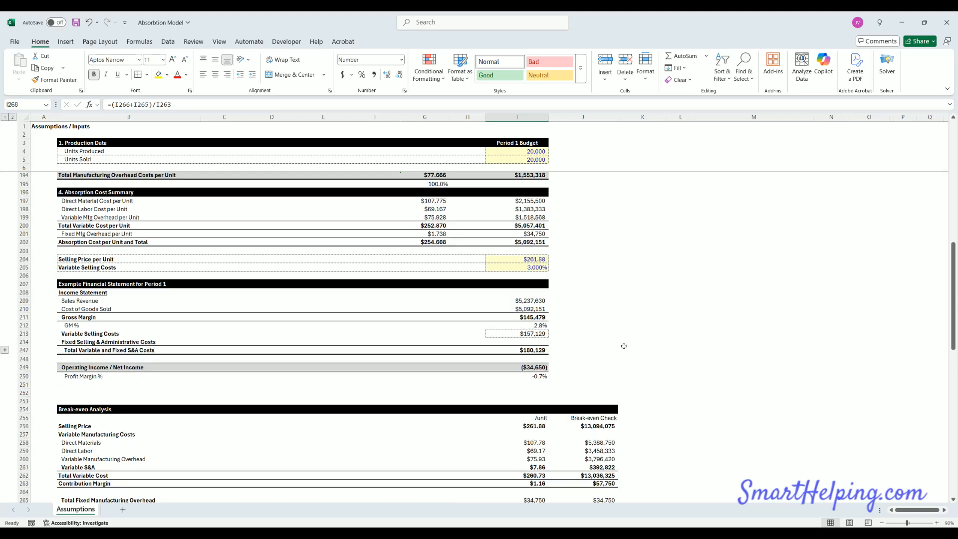
left_click(533, 260)
scroll(639, 377, "down", 4)
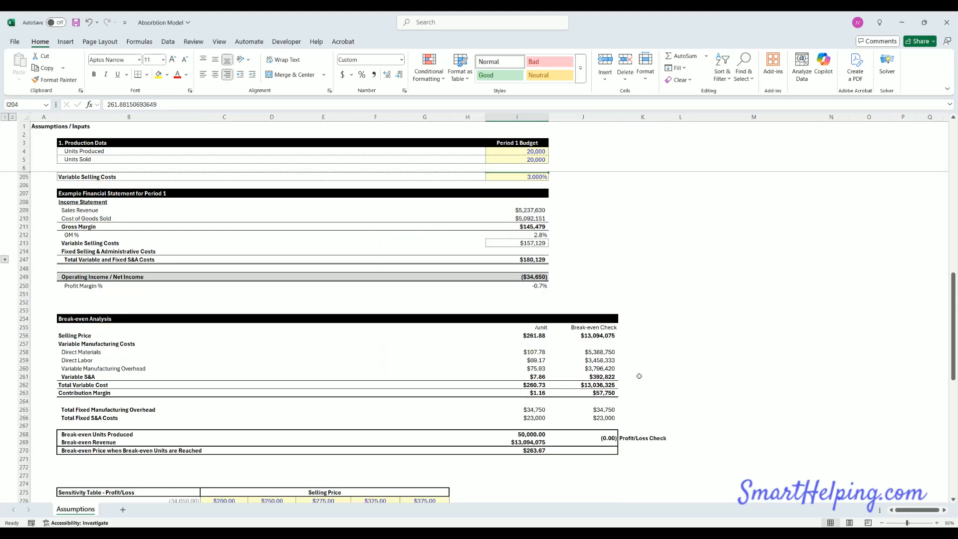
scroll(639, 378, "up", 4)
scroll(589, 354, "down", 4)
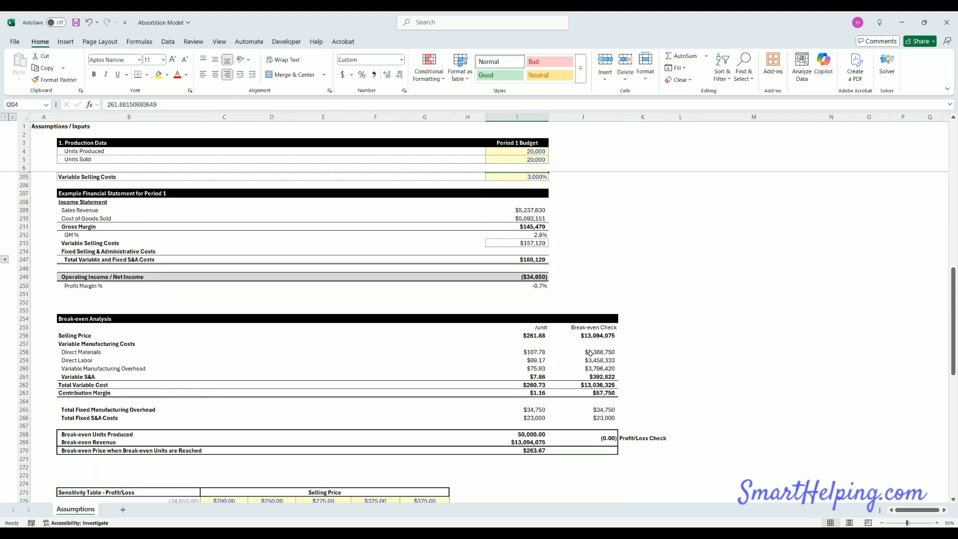
left_click(535, 450)
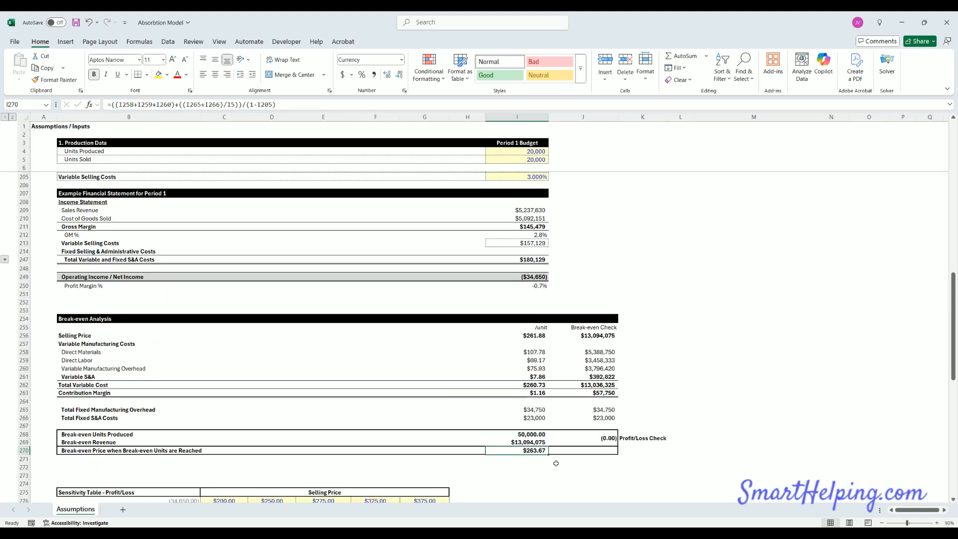
scroll(593, 407, "up", 4)
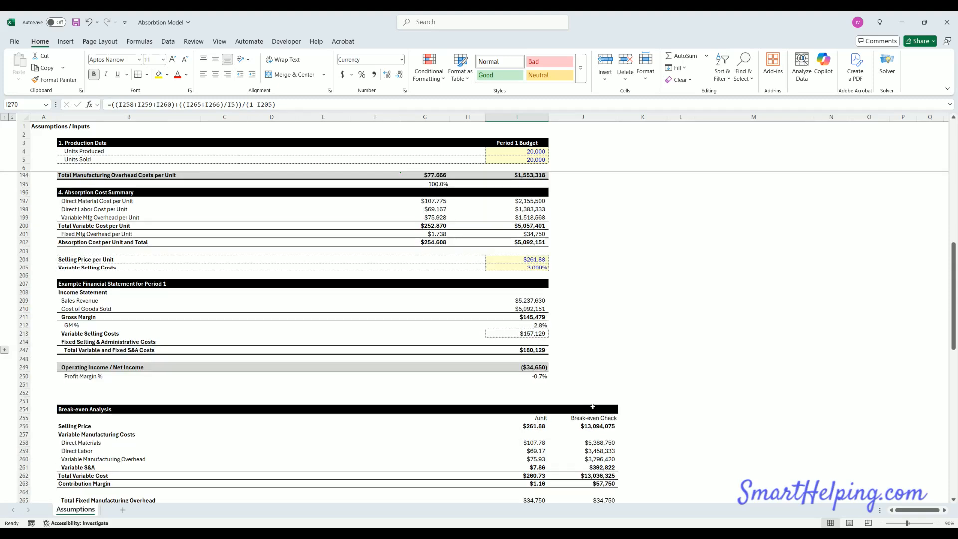
scroll(593, 406, "down", 4)
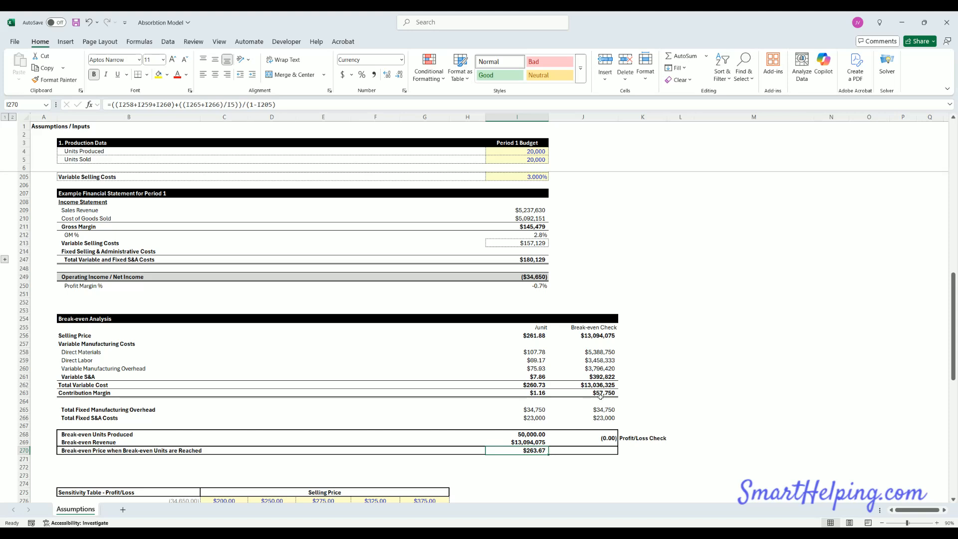
Step: Set both Units Produced and Units Sold to 50,000 and check the income statement, break-even analysis and sensitivity table
left_click(531, 153)
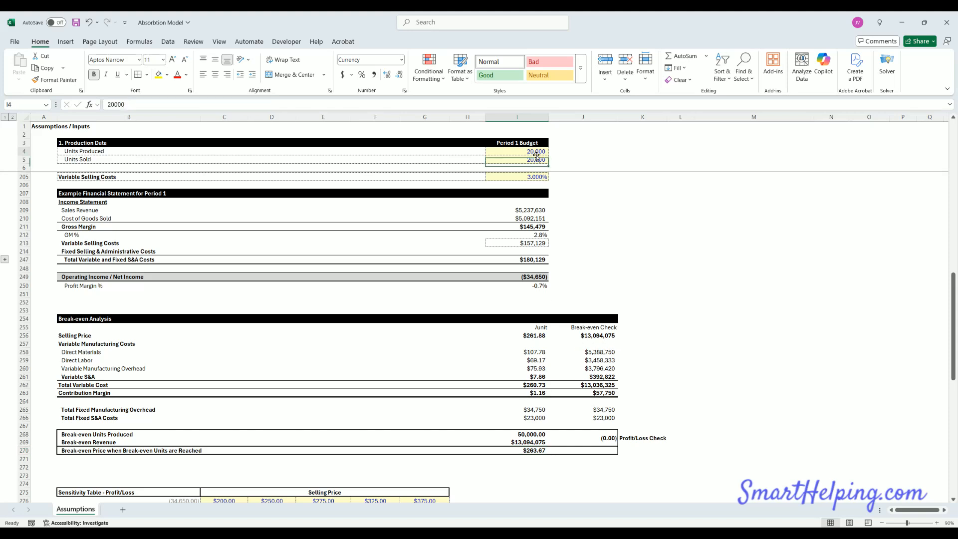
type("50000")
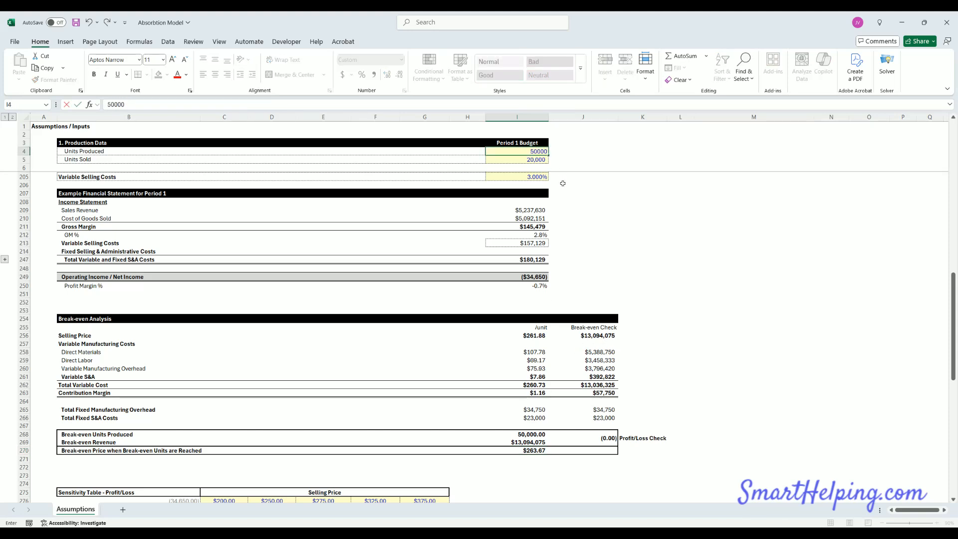
key("Return")
type("50000")
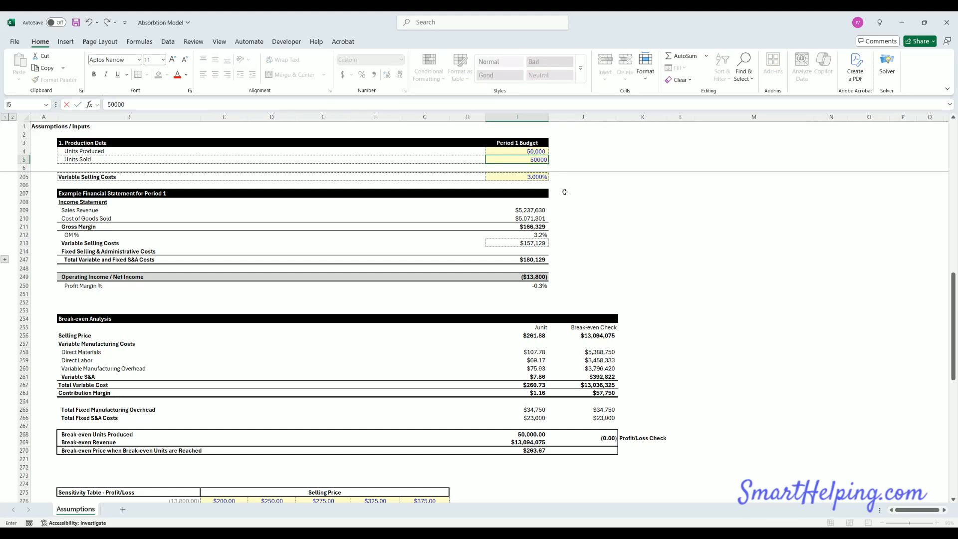
key("Return")
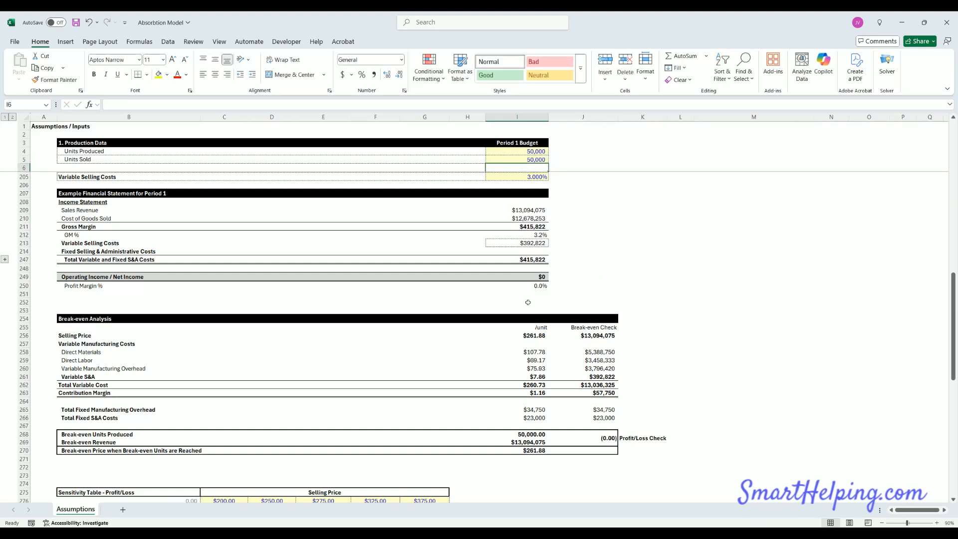
scroll(528, 302, "up", 4)
scroll(530, 260, "down", 4)
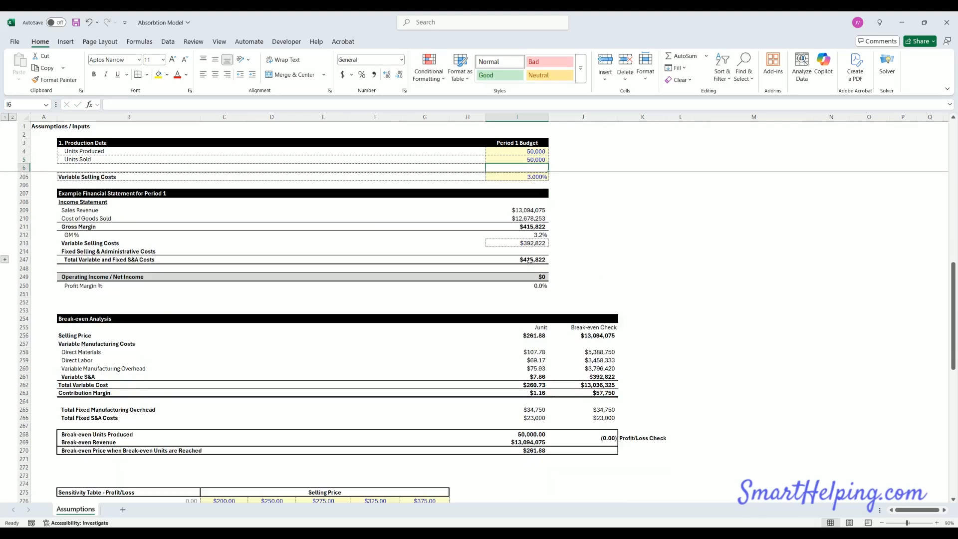
scroll(539, 448, "down", 4)
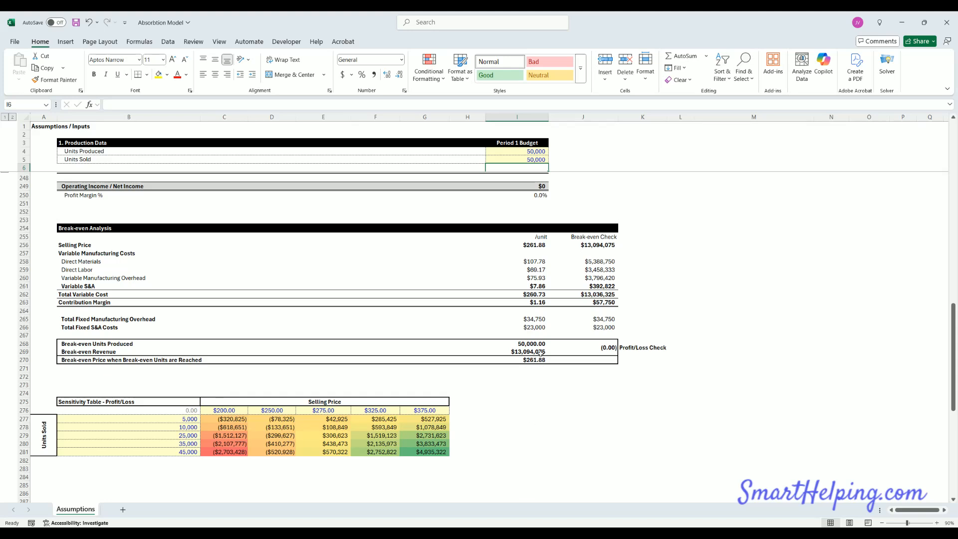
Step: Check Operating Income / Net Income and set both Units Produced and Units Sold back to 20,000
scroll(539, 360, "up", 4)
left_click(543, 277)
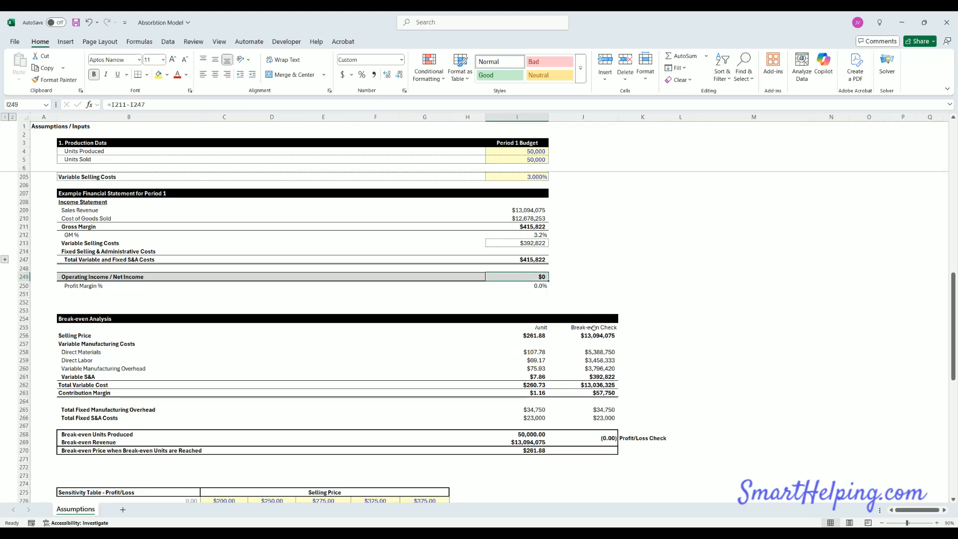
left_click(538, 154)
type("2")
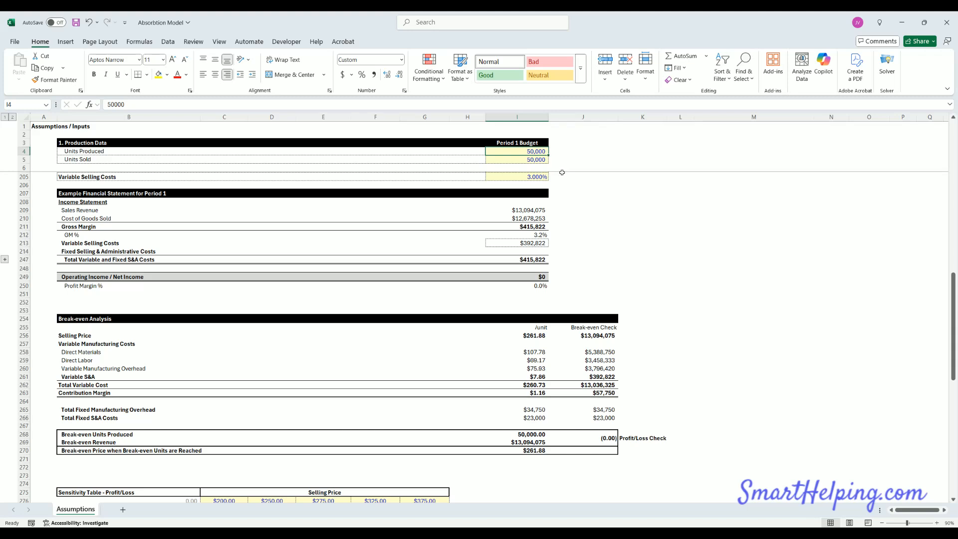
type("0000")
key("Return")
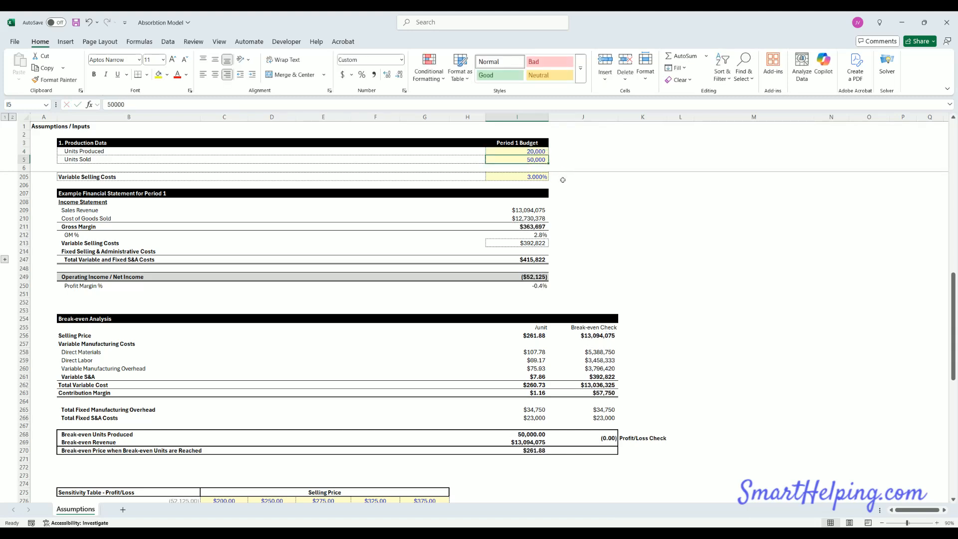
type("20,000")
key("Return")
scroll(562, 199, "up", 4)
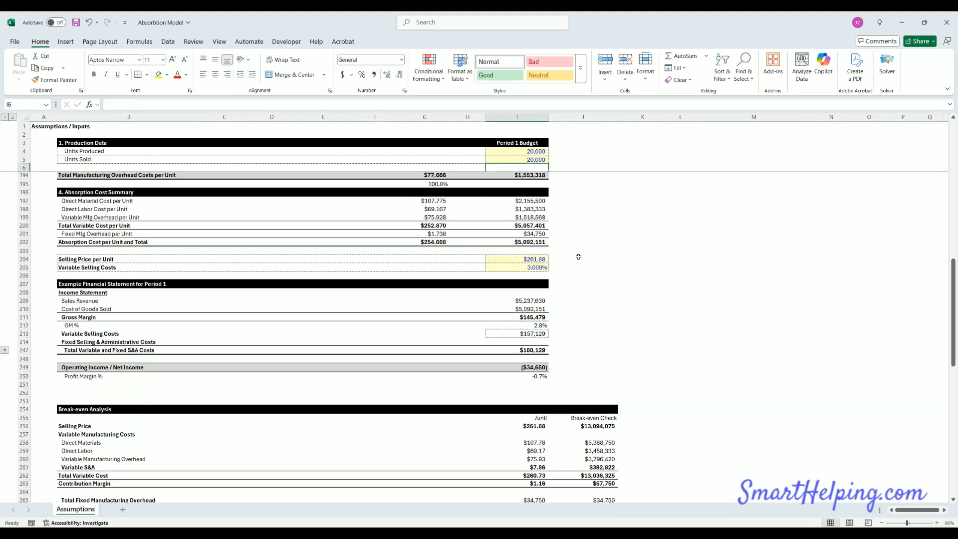
Step: Set Selling Price per Unit to $50 and then to $500, checking the income statement and break-even analysis
left_click(537, 260)
type("50")
key("Return")
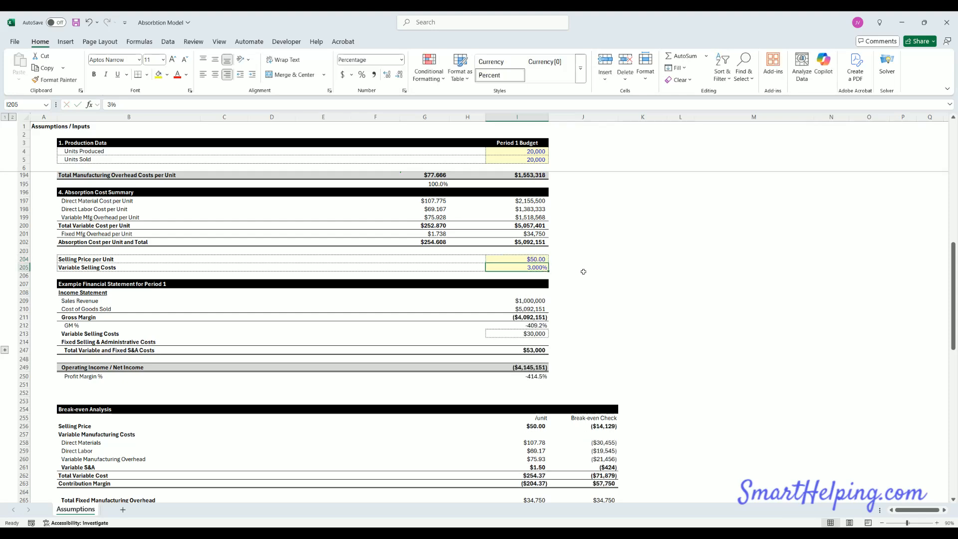
left_click(536, 260)
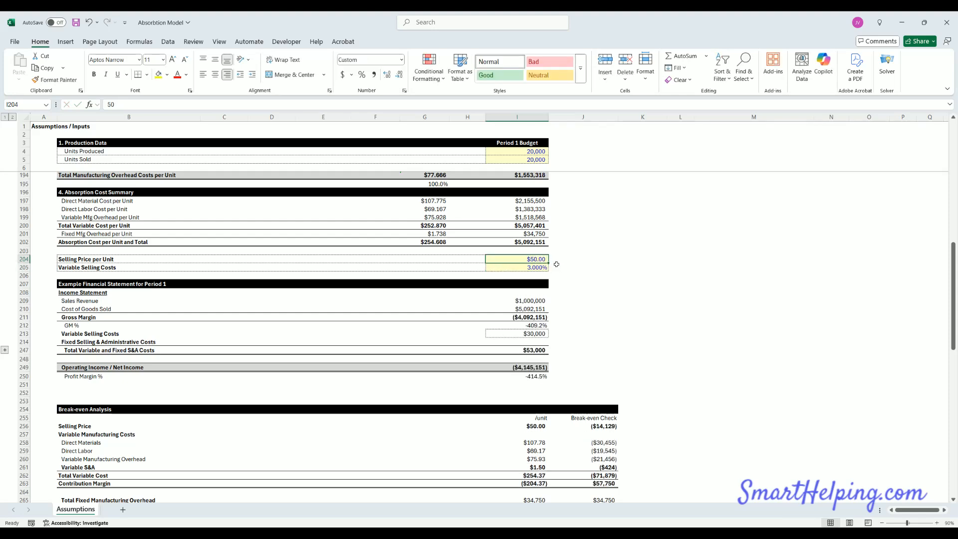
type("500")
key("Return")
scroll(602, 323, "down", 4)
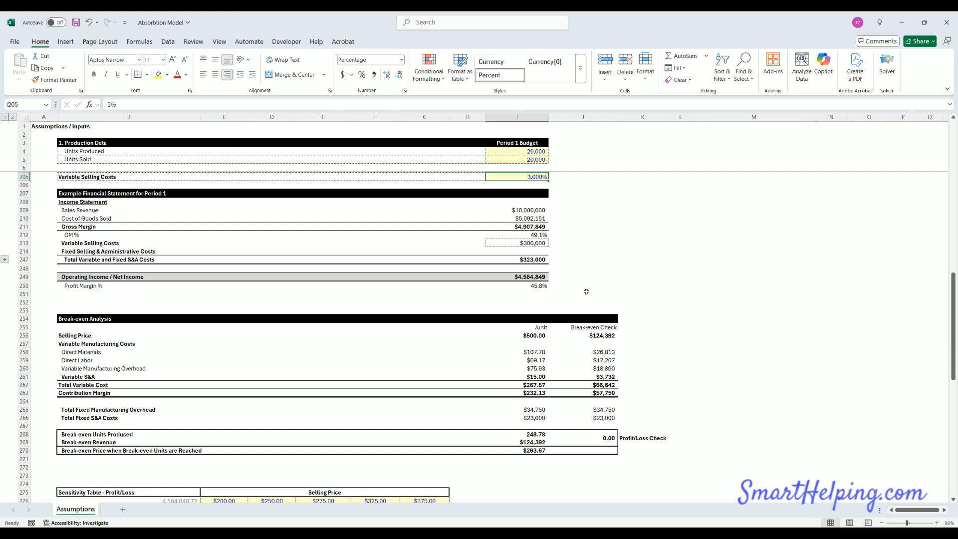
scroll(556, 236, "up", 4)
left_click(536, 259)
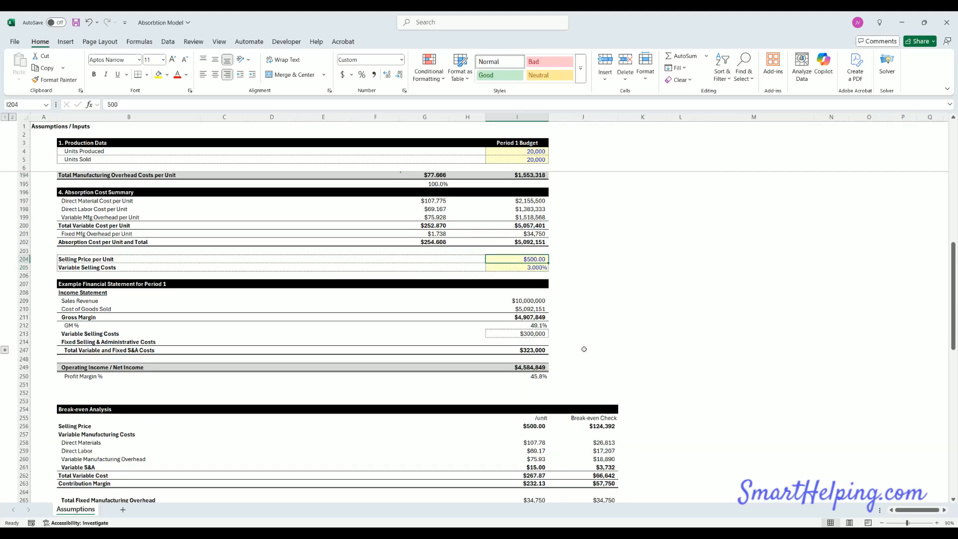
scroll(584, 349, "down", 4)
scroll(583, 349, "down", 4)
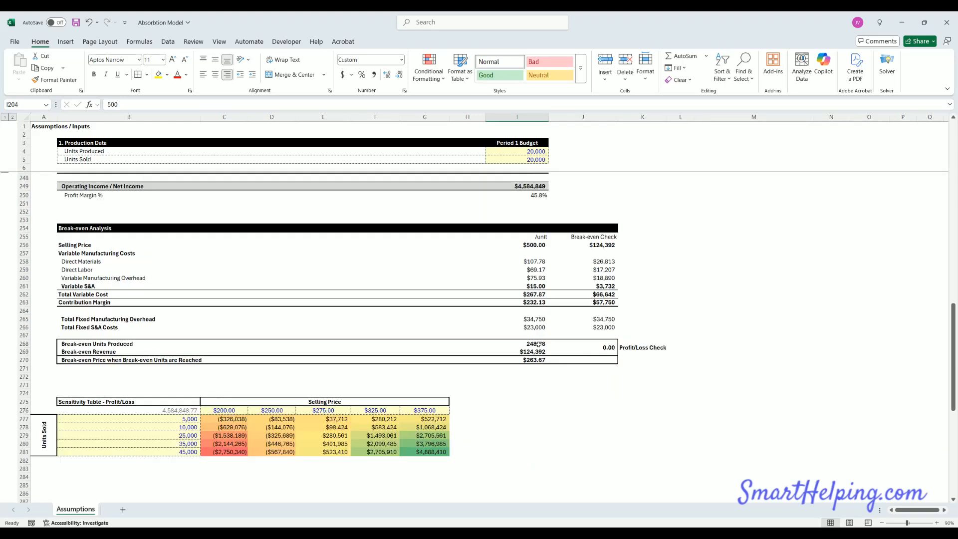
Step: Copy the calculated Break-even Units Produced into both Units Produced and Units Sold as values
left_click(538, 344)
key("ctrl+c")
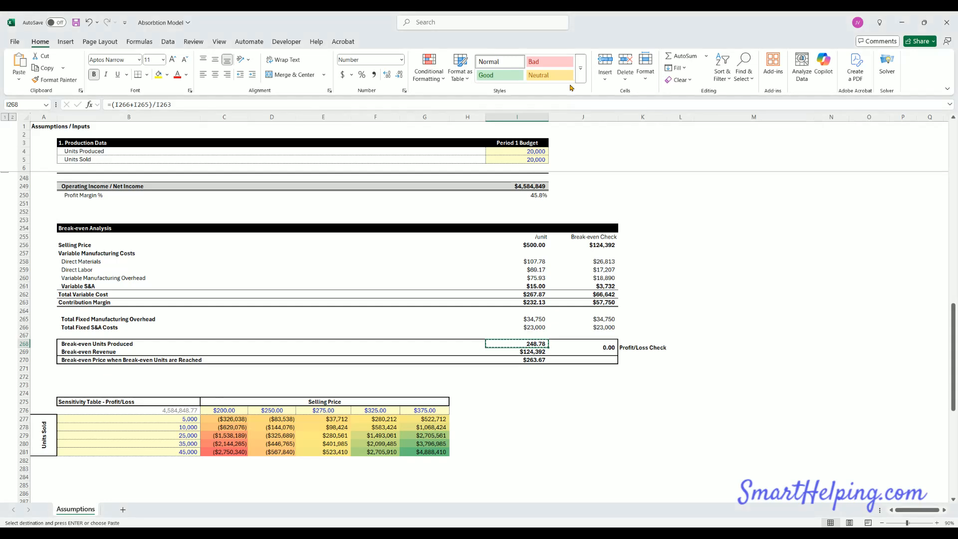
left_click(533, 152)
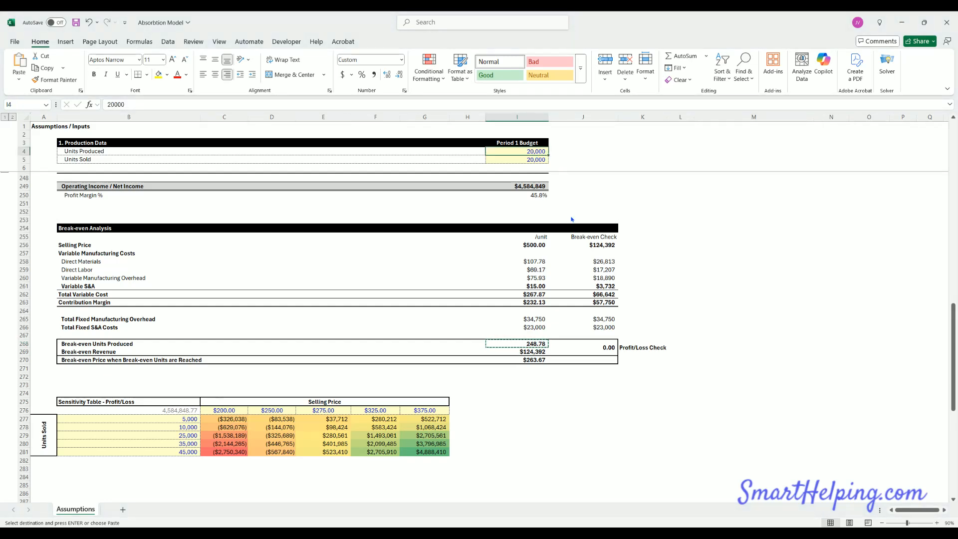
key("ctrl+shift+v")
key("Down")
key("ctrl+shift+v")
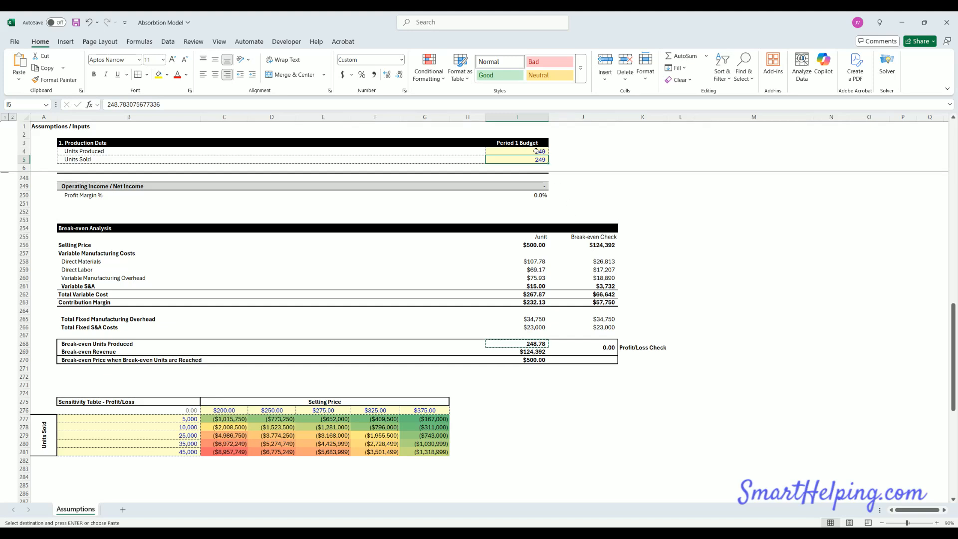
Step: Compare the break-even price with Selling Price per Unit at the pasted break-even volume, and save the workbook
left_click(536, 359)
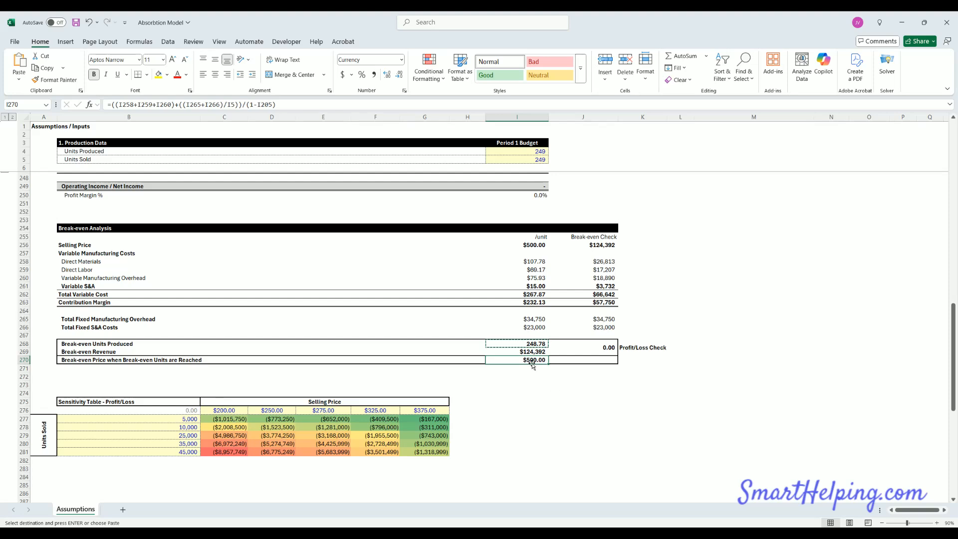
scroll(537, 359, "up", 7)
left_click(534, 259)
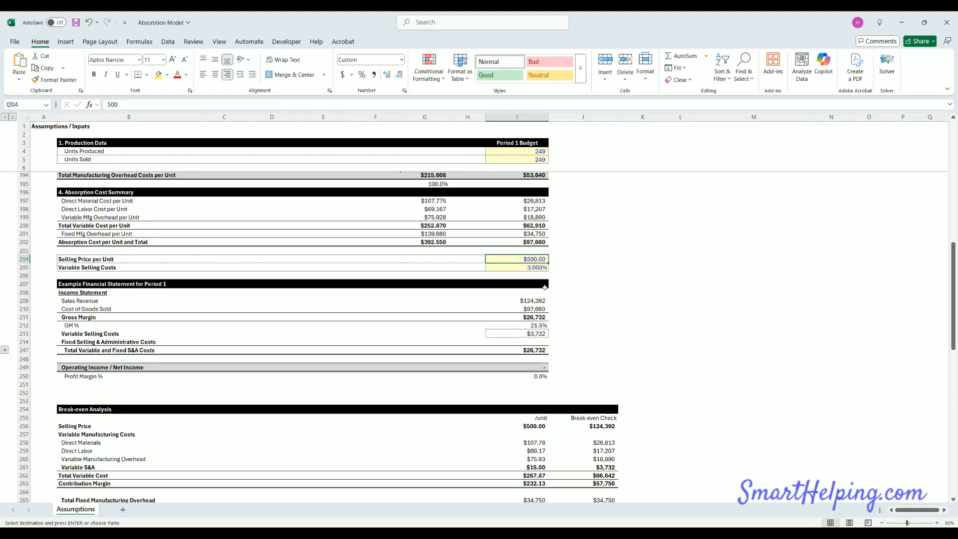
scroll(562, 358, "down", 18)
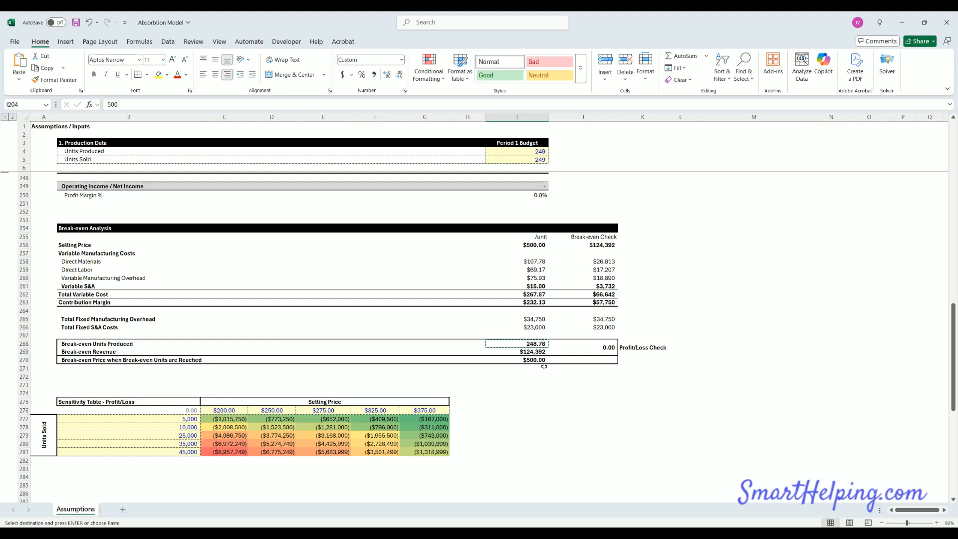
left_click(534, 154)
key("ctrl+v")
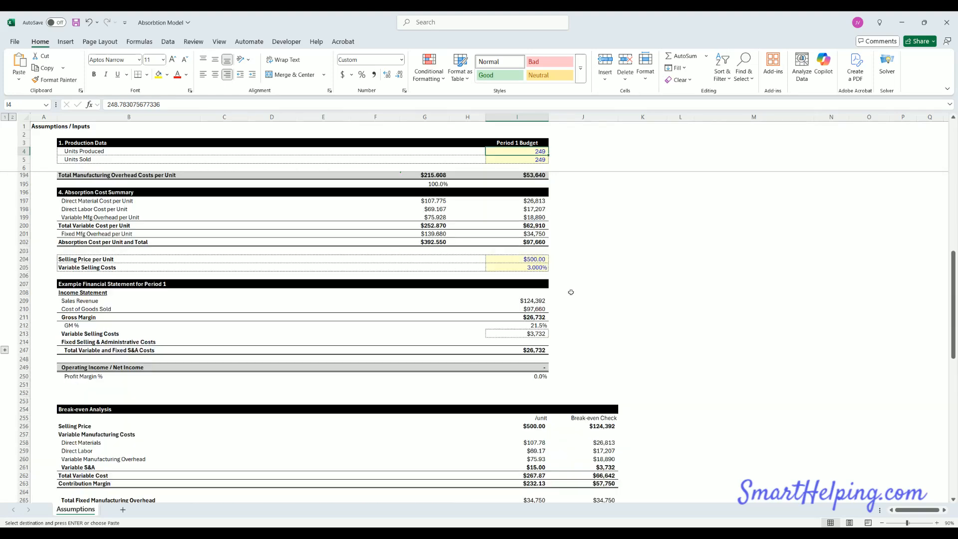
scroll(602, 318, "up", 18)
scroll(537, 299, "down", 7)
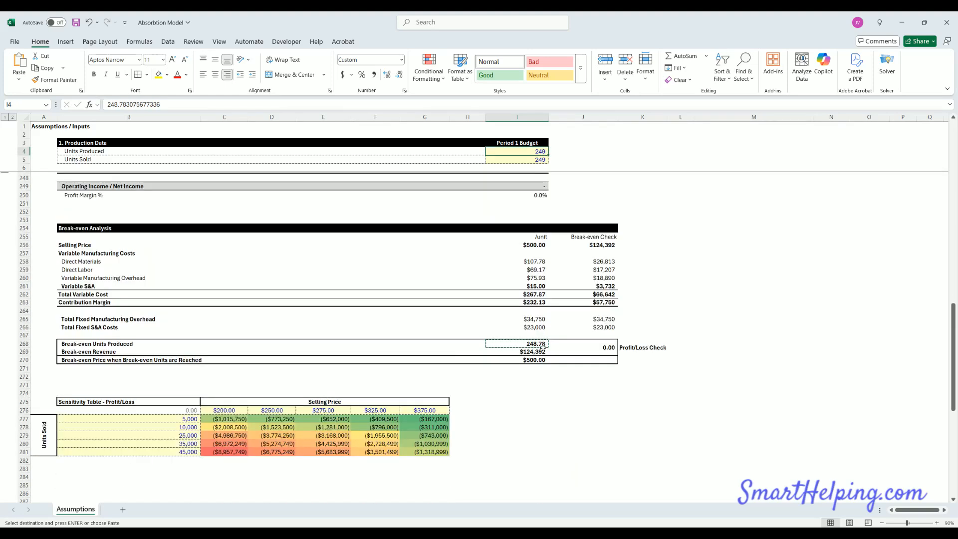
left_click(536, 345)
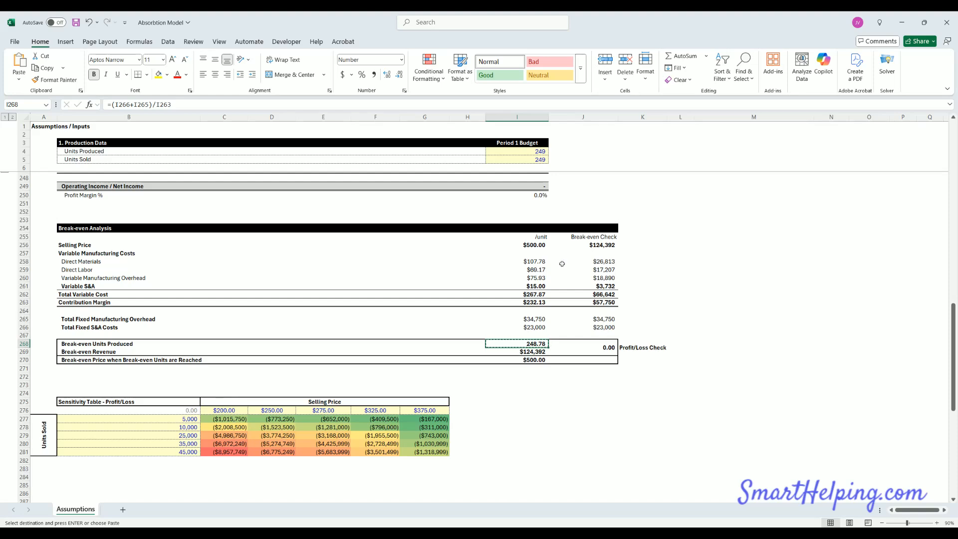
scroll(559, 282, "up", 7)
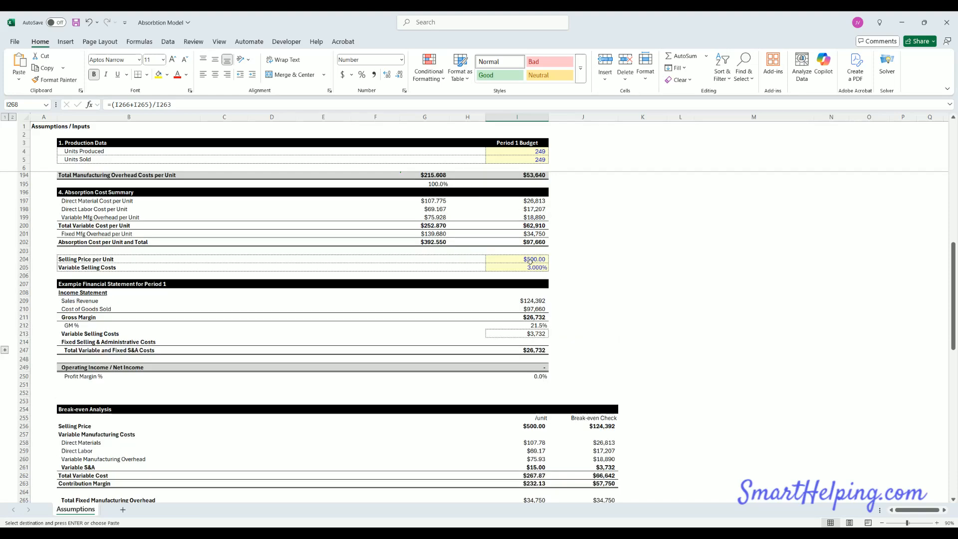
scroll(559, 283, "down", 7)
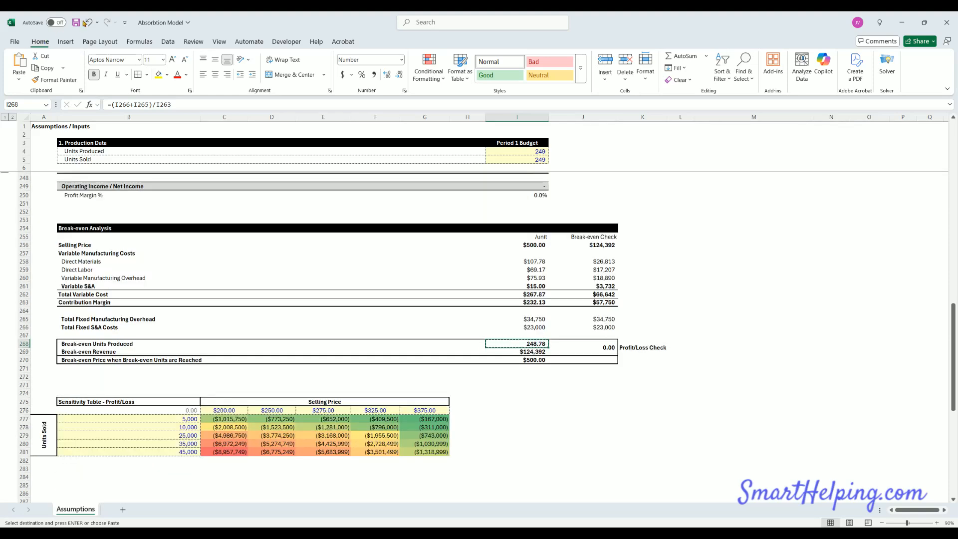
left_click(76, 22)
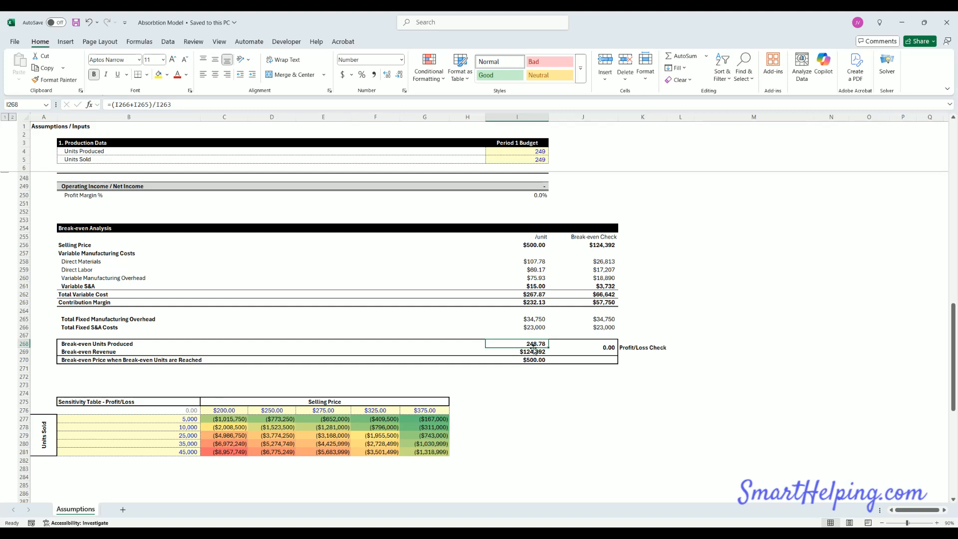
Step: Review the Break-even Units Produced row against the Units Produced input, the selling price and the income statement
key("shift+Down")
key("shift+Down")
left_click(545, 412)
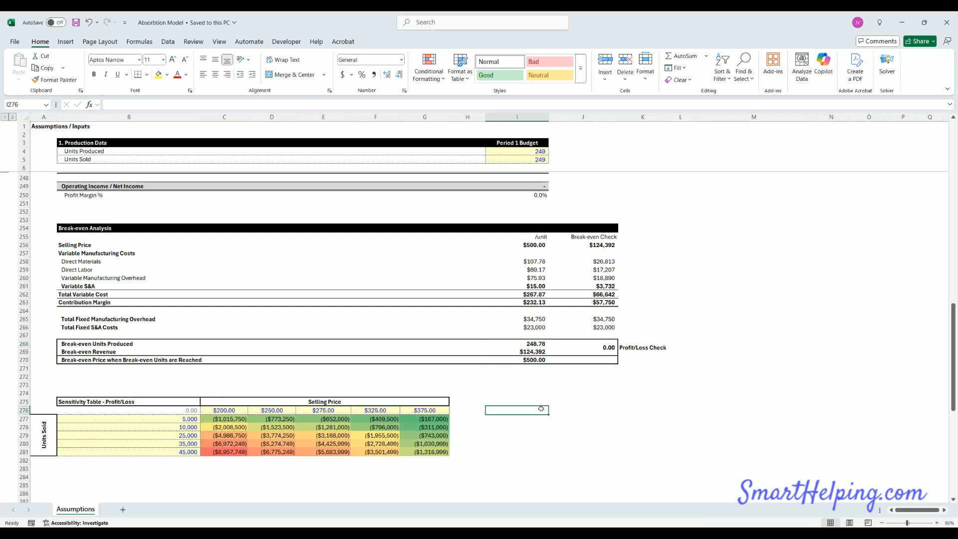
left_click_drag(537, 343, 98, 342)
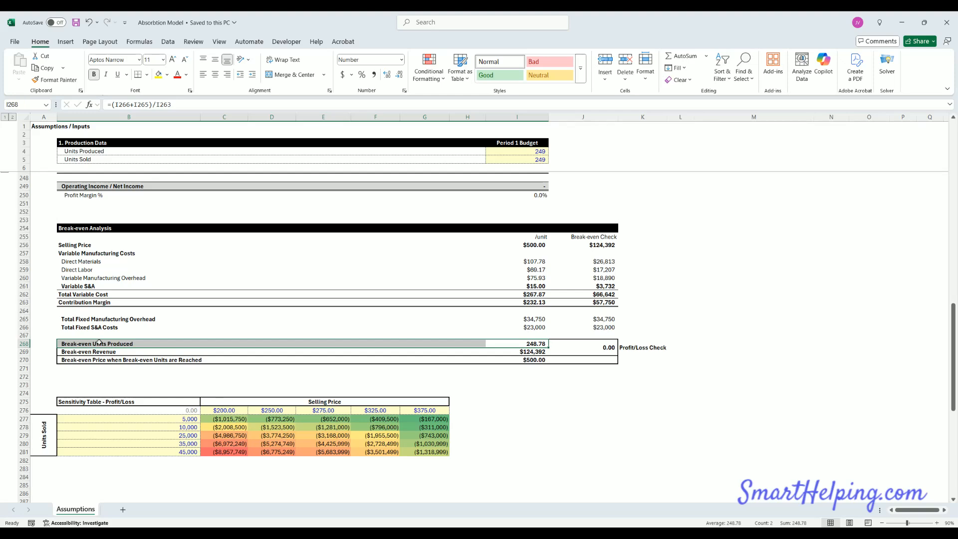
left_click(537, 344)
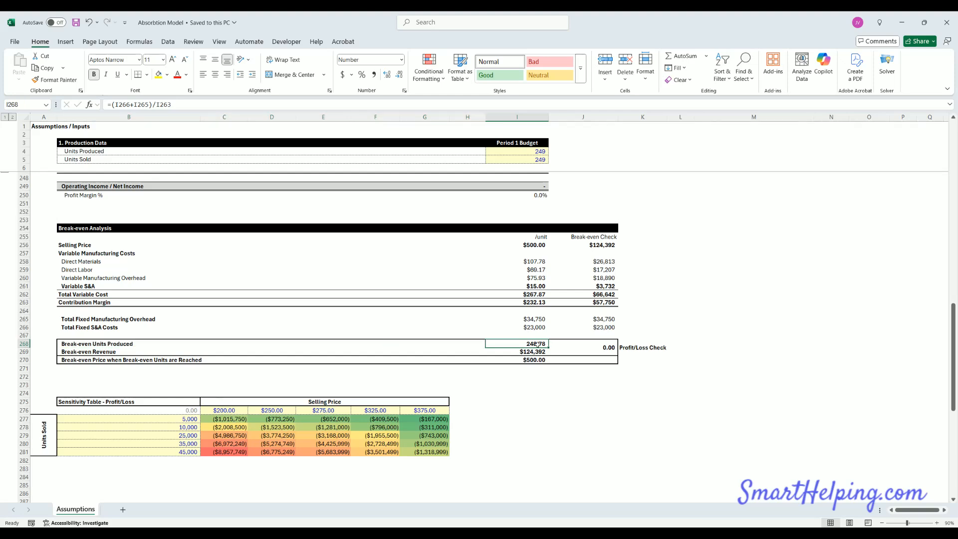
left_click(530, 152)
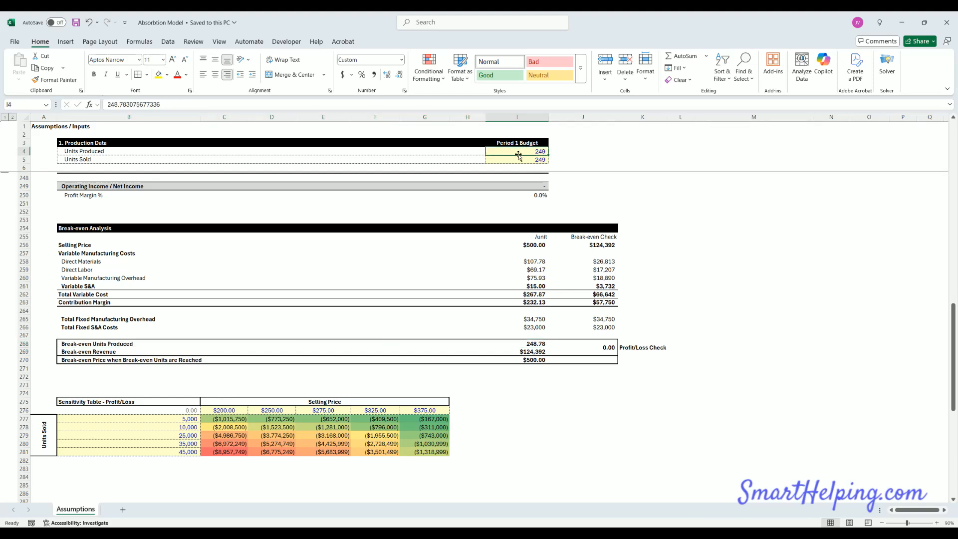
scroll(338, 298, "up", 7)
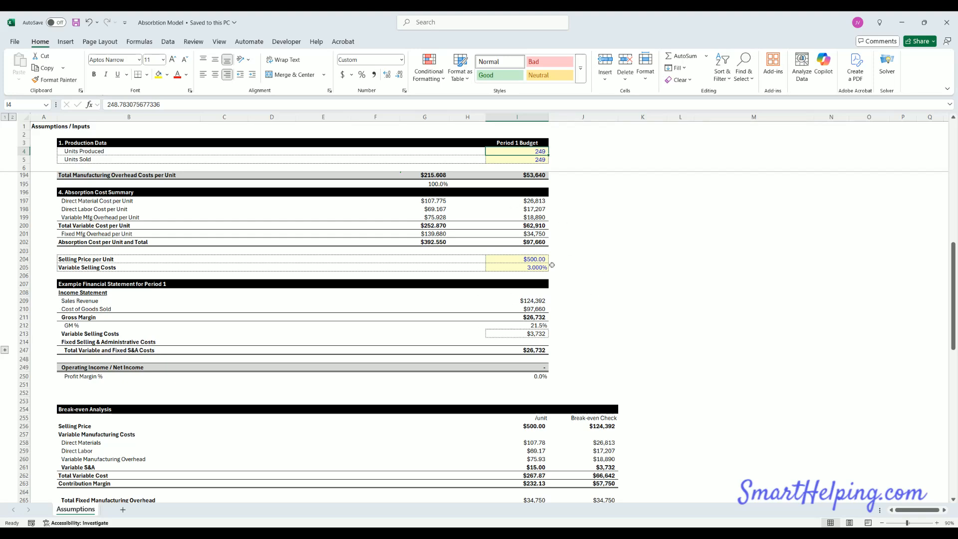
scroll(607, 301, "down", 7)
left_click(537, 344)
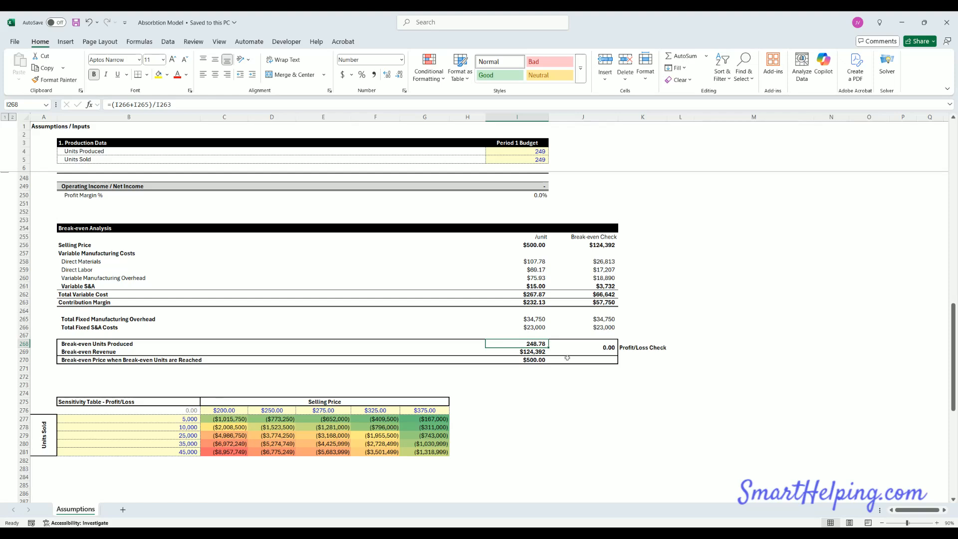
scroll(556, 304, "up", 6)
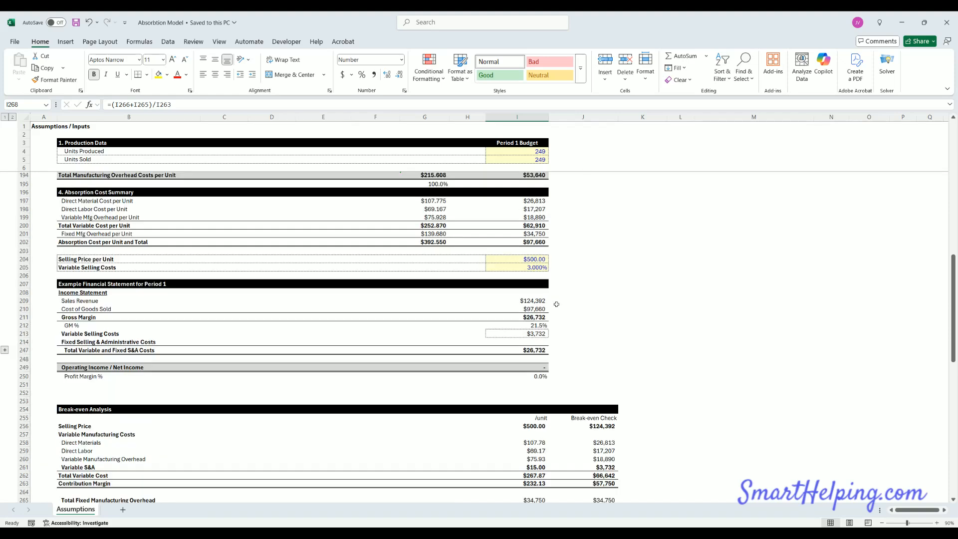
Step: Test Selling Price per Unit at $300 and $250 to see the effect on operating income and break-even units
scroll(527, 198, "down", 2)
left_click_drag(954, 326, 954, 318)
left_click(536, 187)
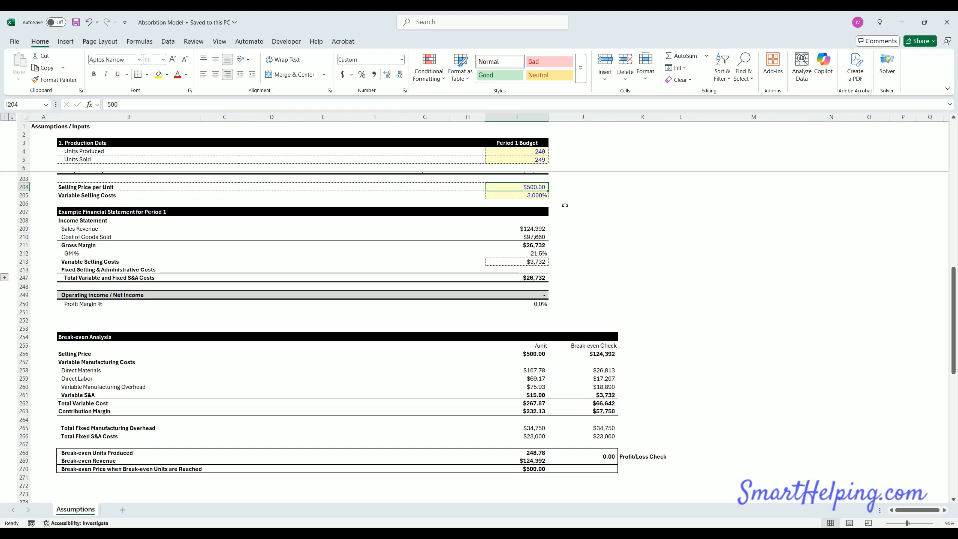
type("300")
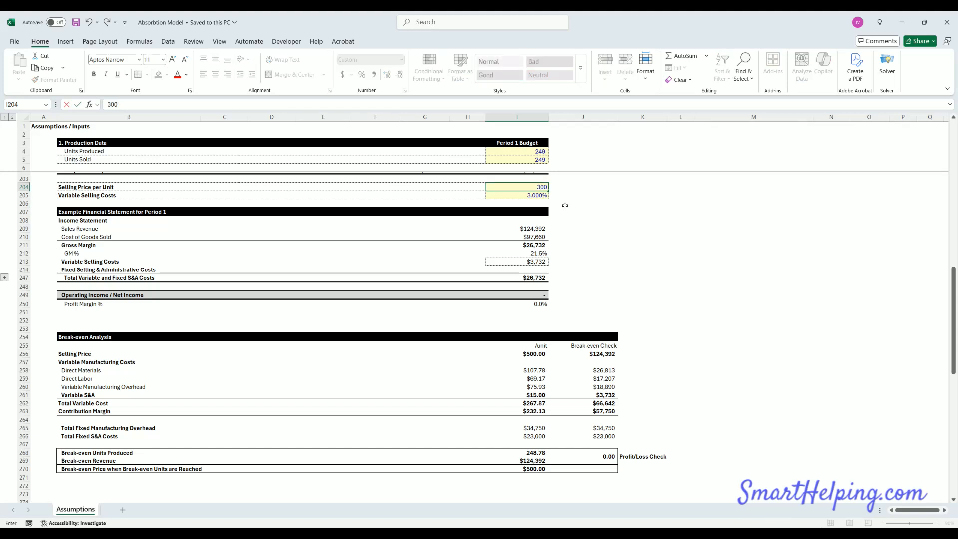
key("Return")
key("Up")
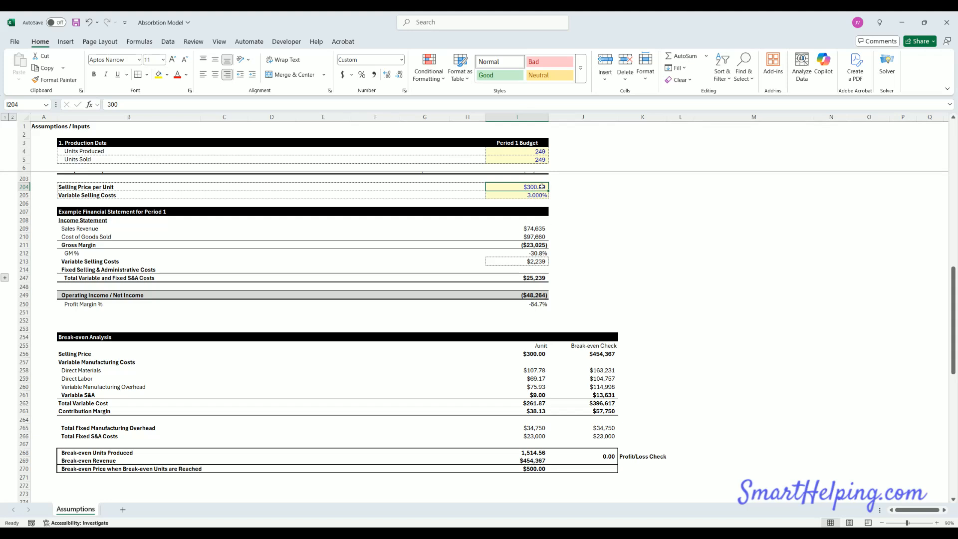
type("250")
key("Return")
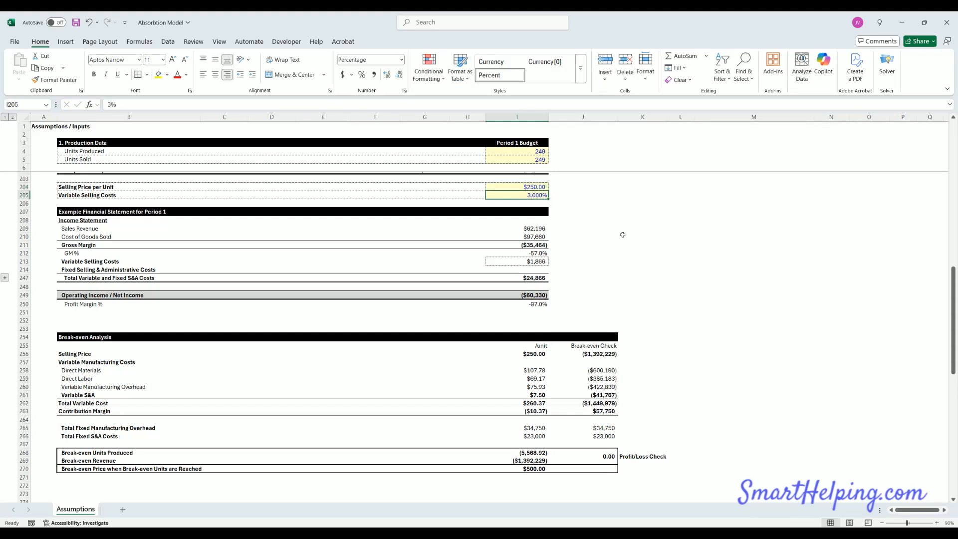
Step: Set Selling Price per Unit to $1,000 and then to $75 to compare the break-even analysis
key("Up")
type("100")
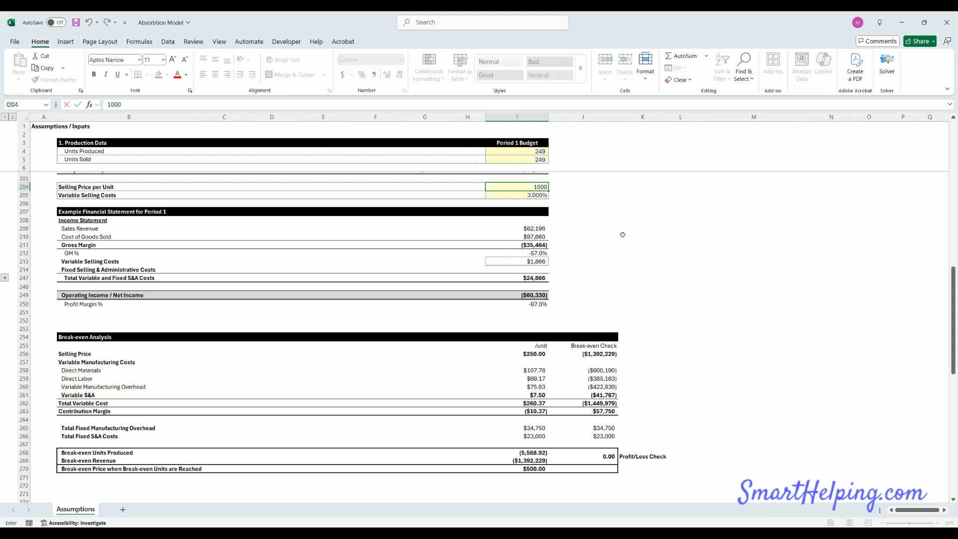
key("Return")
key("Up")
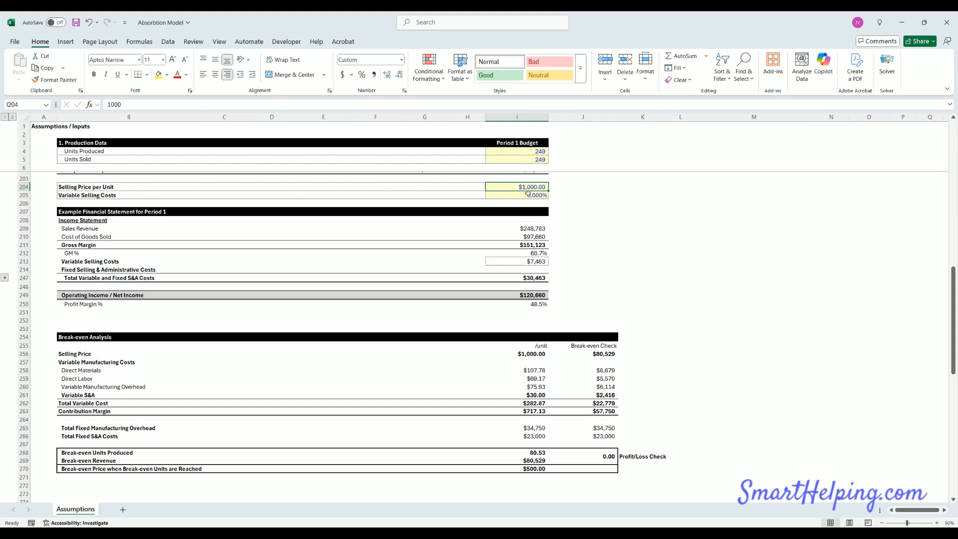
type("75")
key("Return")
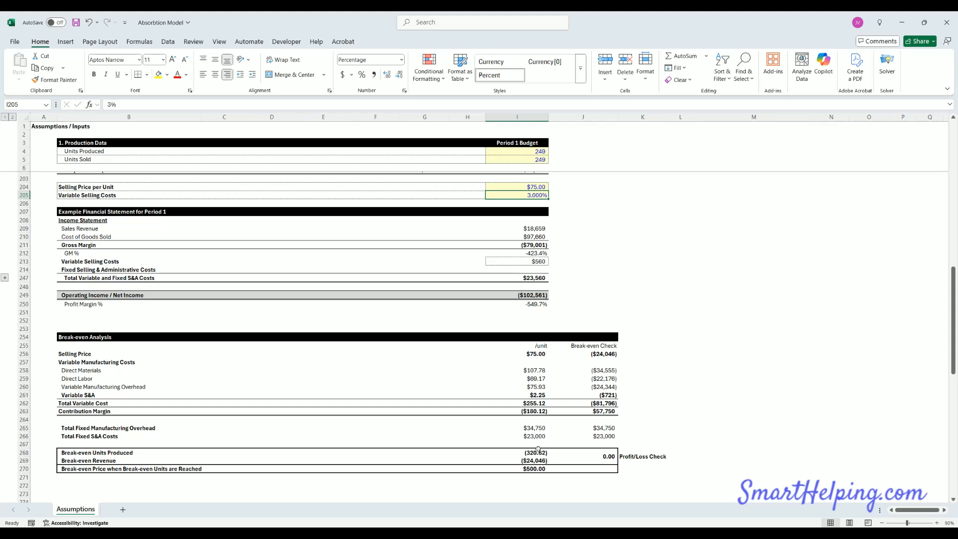
Step: Set Units Produced and Units Sold to 8,000 each and check the break-even price formula
left_click(539, 159)
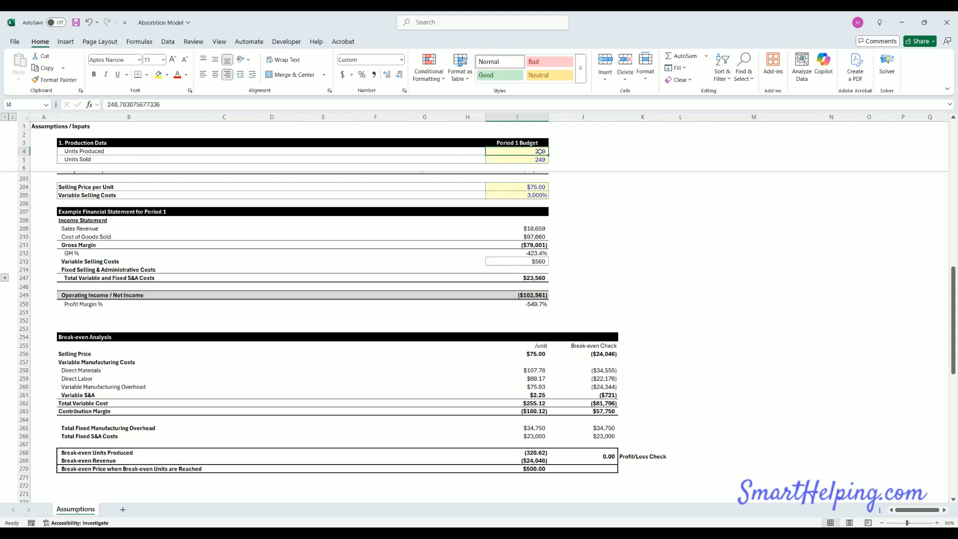
type("8000")
key("Return")
type("8,0")
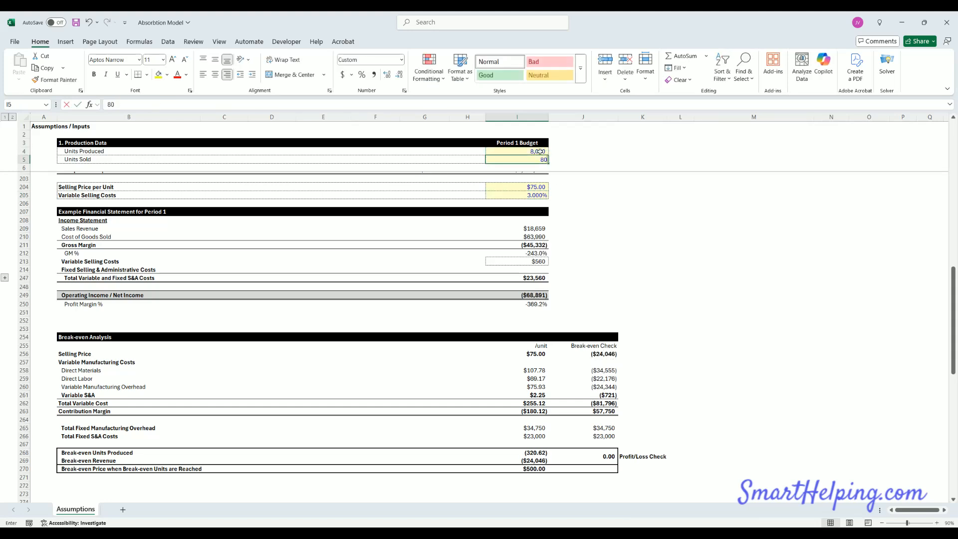
type("00")
key("Return")
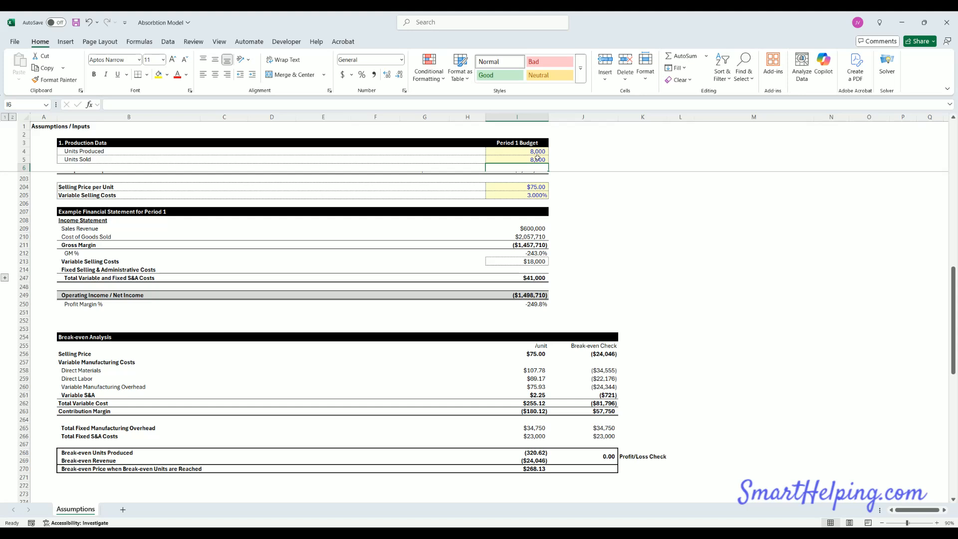
left_click(538, 159)
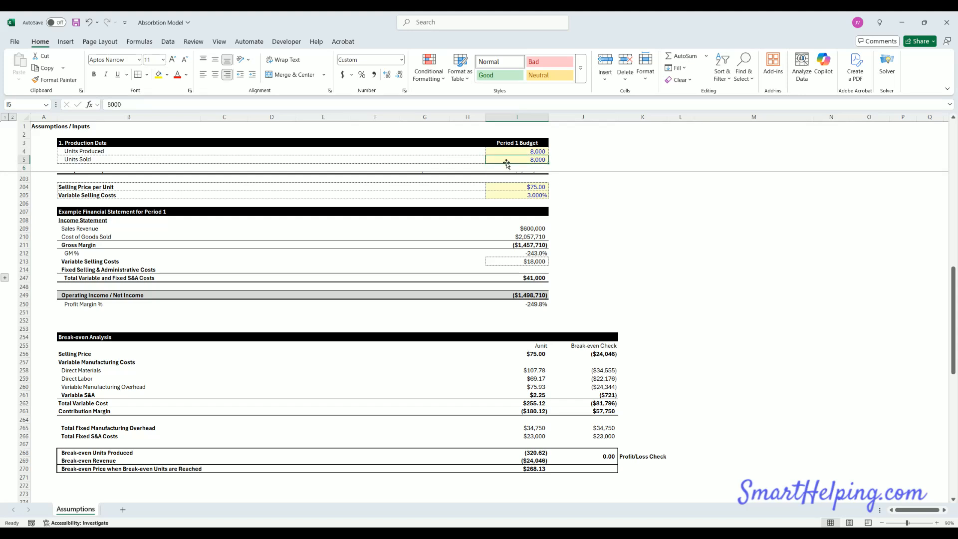
left_click(538, 468)
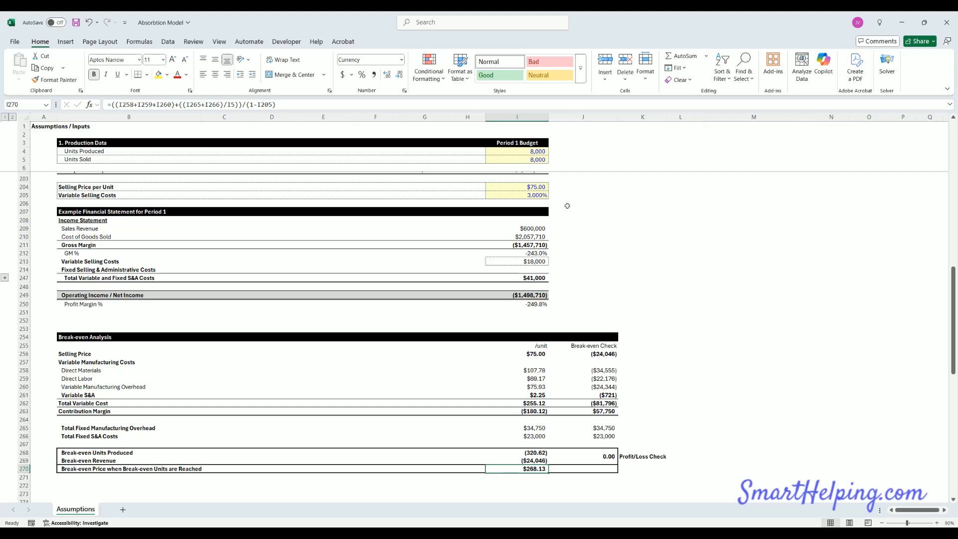
Step: Test Selling Price per Unit at $260 and $275 against the break-even price at the 8,000-unit volume
left_click(528, 185)
scroll(611, 261, "up", 4)
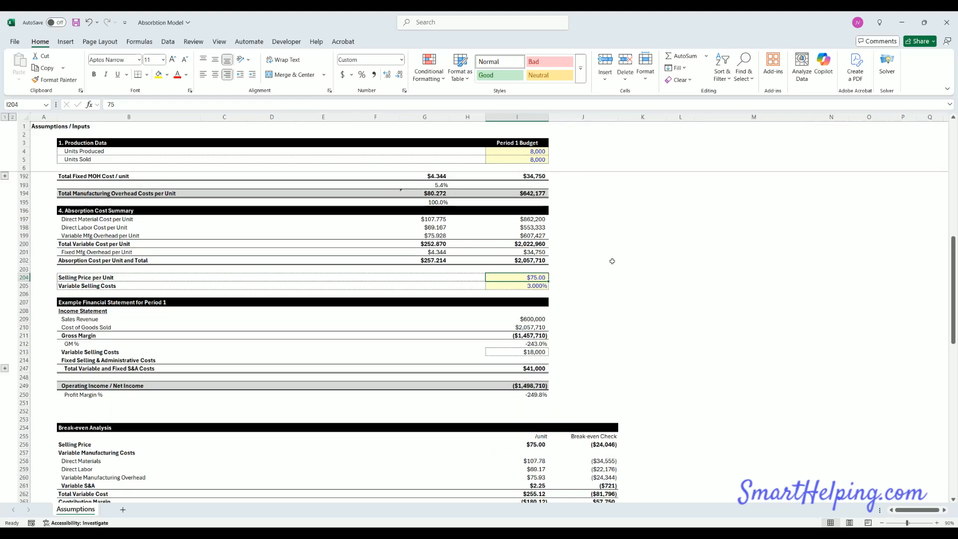
type("260")
key("Return")
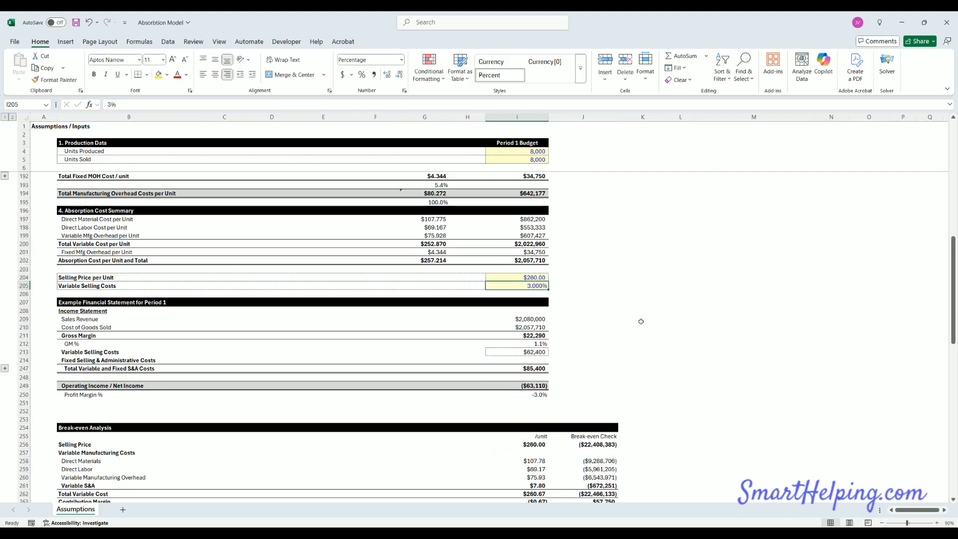
scroll(642, 323, "down", 4)
scroll(642, 323, "up", 4)
left_click(530, 277)
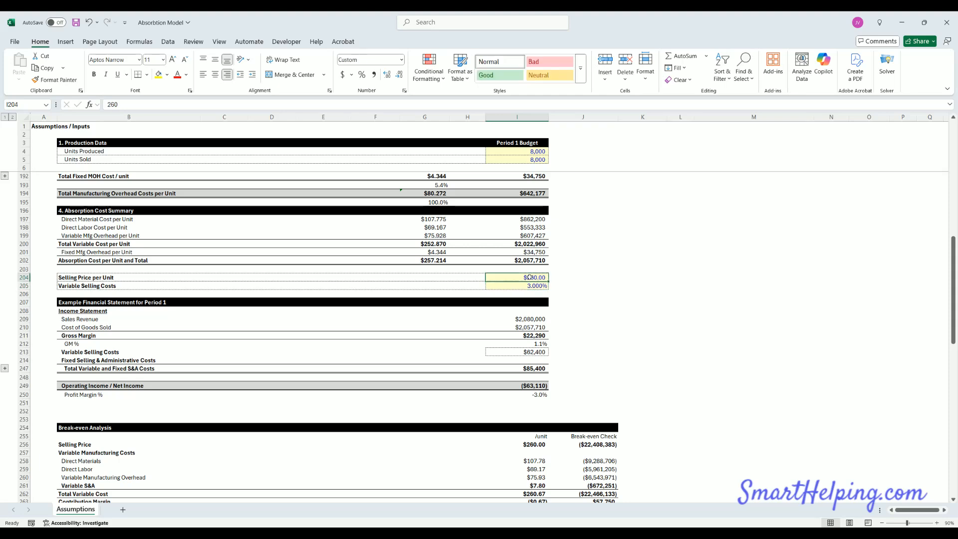
type("275")
key("Return")
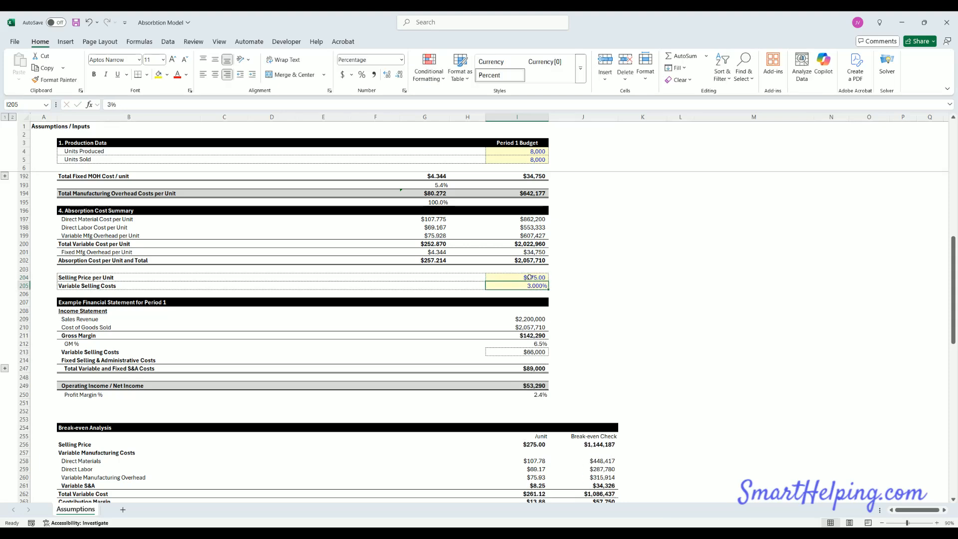
scroll(560, 308, "down", 4)
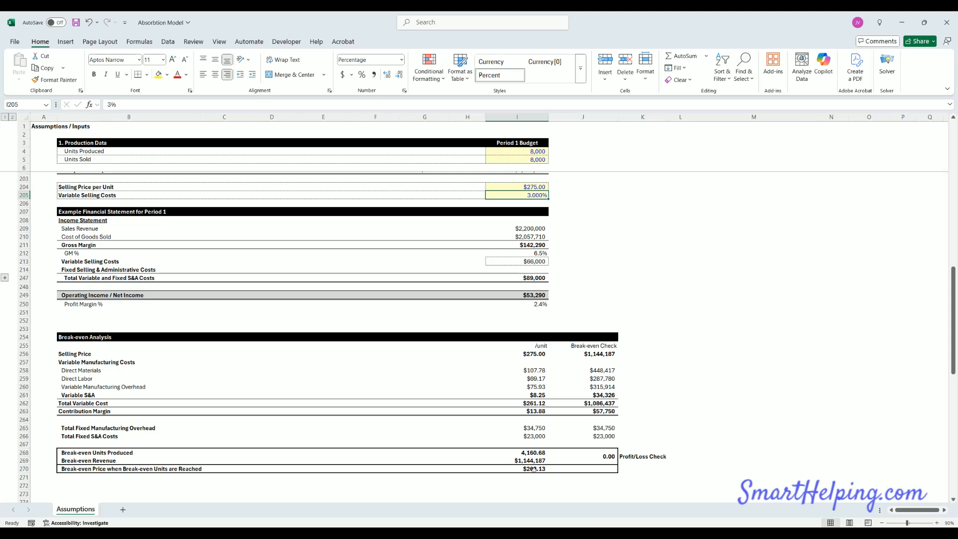
Step: Test Selling Price per Unit at $280 and $200 to compare operating income and the break-even price
left_click(531, 185)
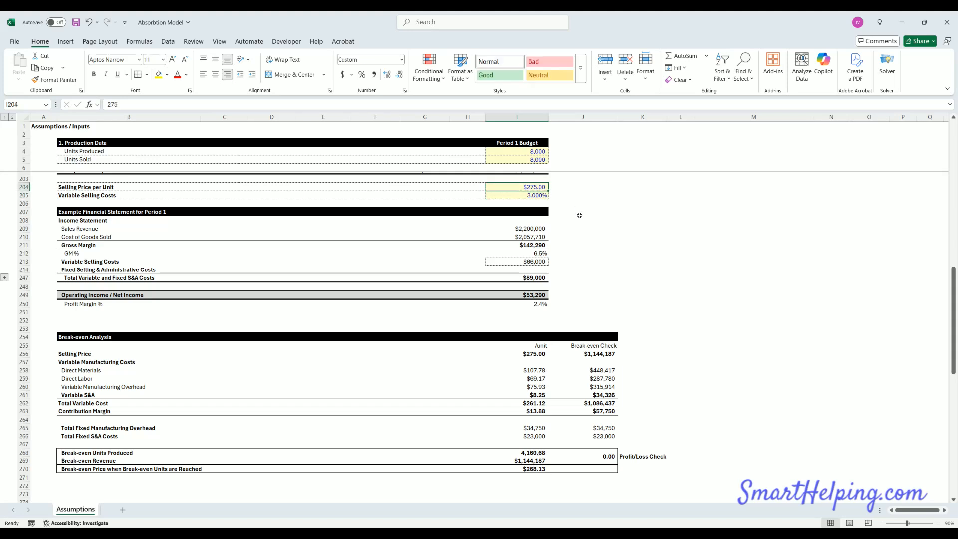
type("280")
key("Return")
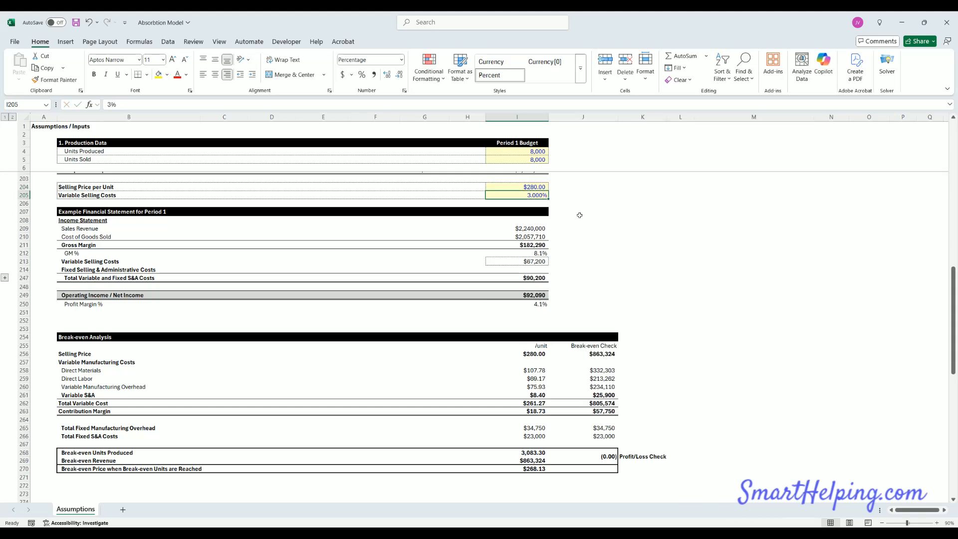
key("Up")
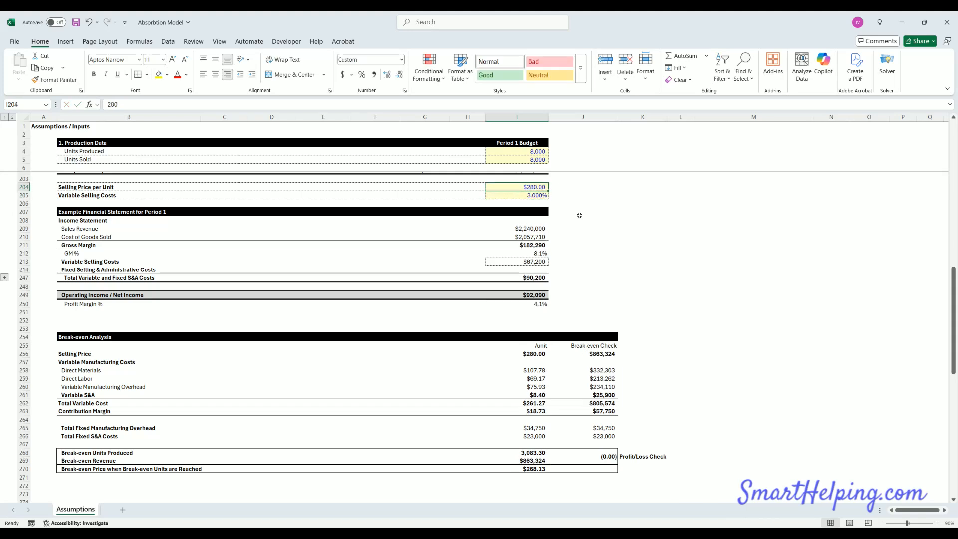
type("200")
key("Return")
key("Up")
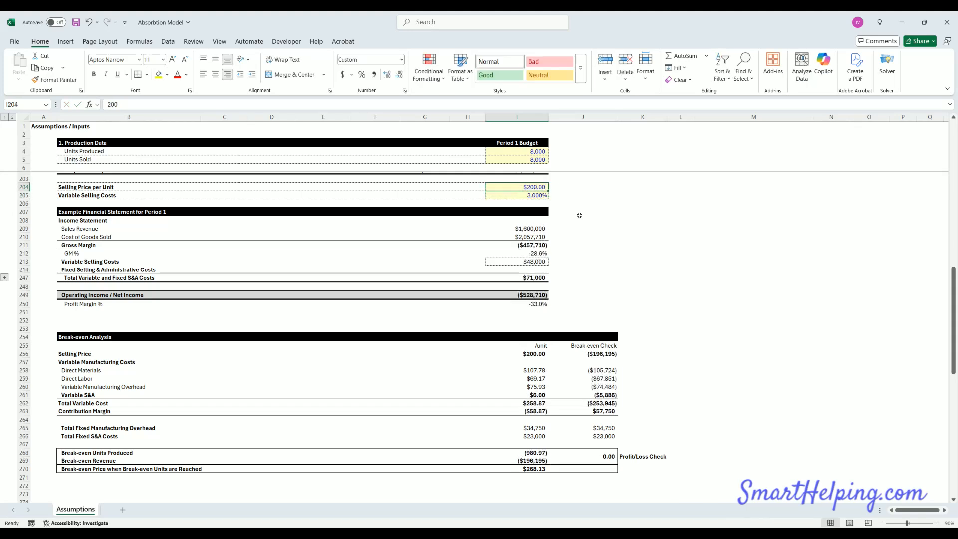
Step: Try Selling Price per Unit at $50, and then set it to $275
type("50")
key("Return")
key("Up")
type("2")
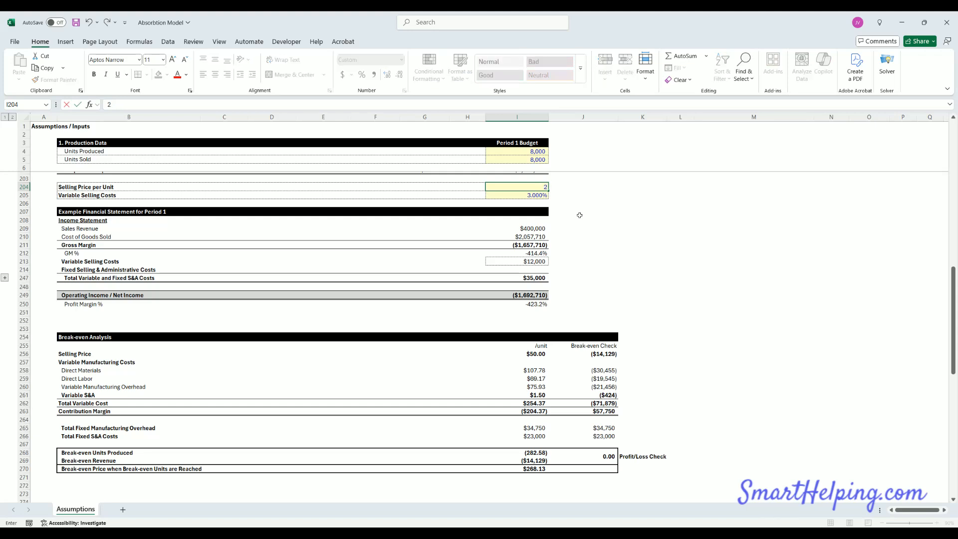
type("75")
key("Return")
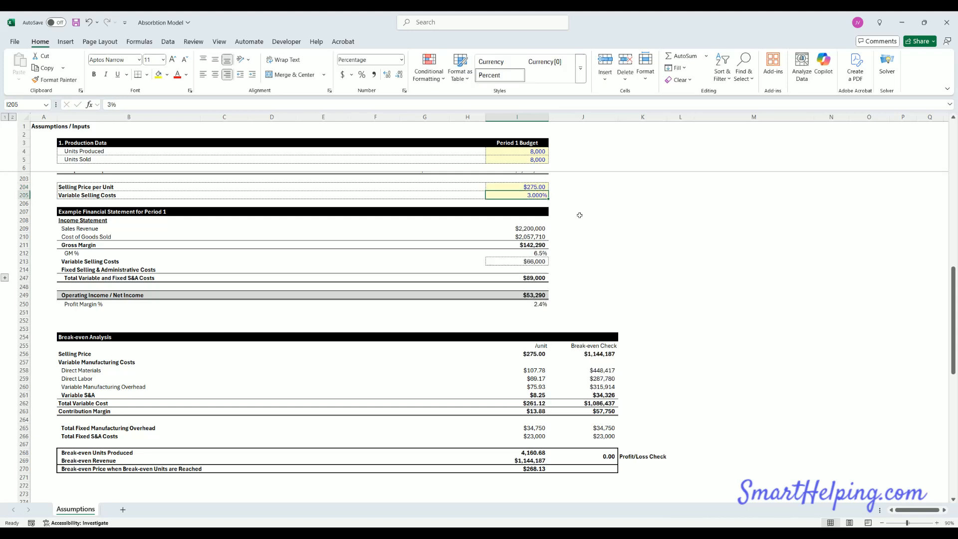
Step: Test Units Sold and Units Produced at 4,000 each to see the effect on operating income and break-even price
left_click(543, 160)
type("4000")
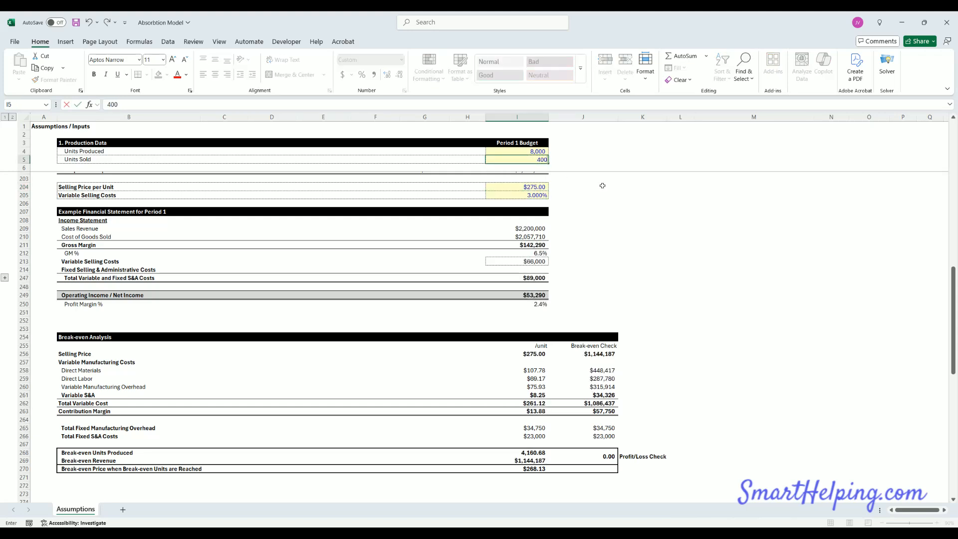
key("Return")
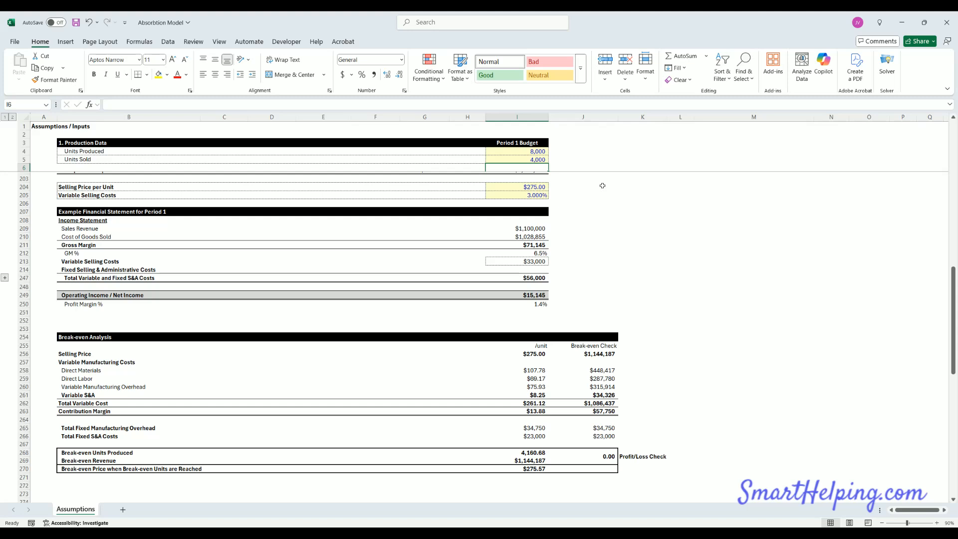
key("Up")
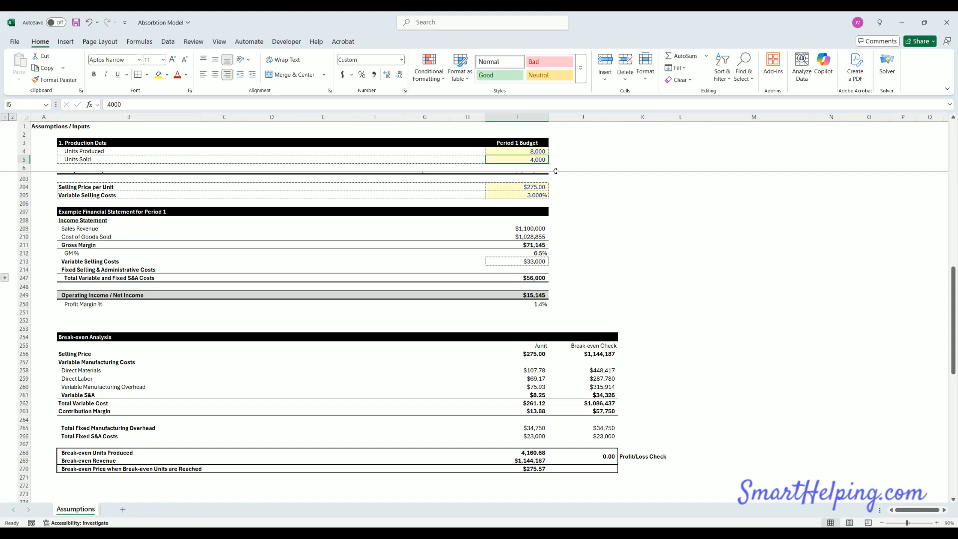
key("Up")
type("40")
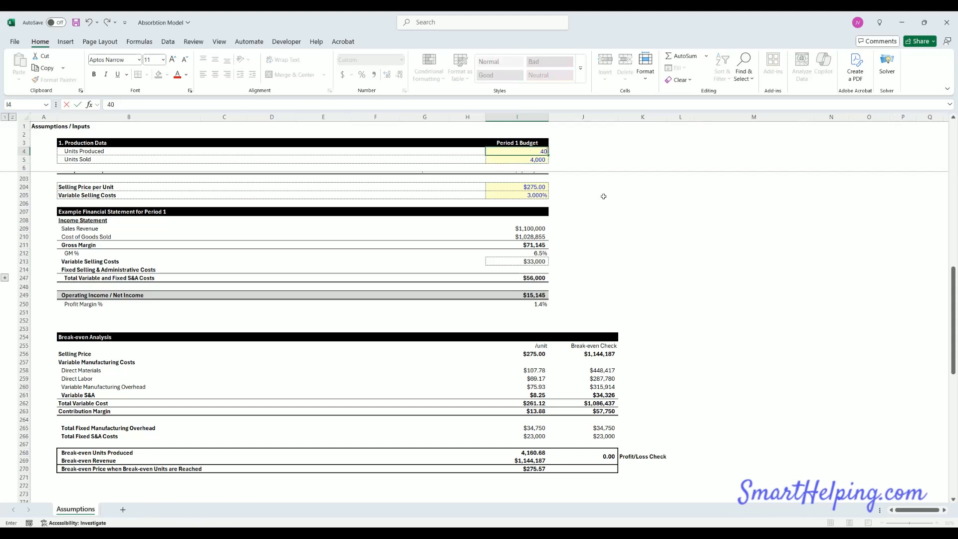
key("Return")
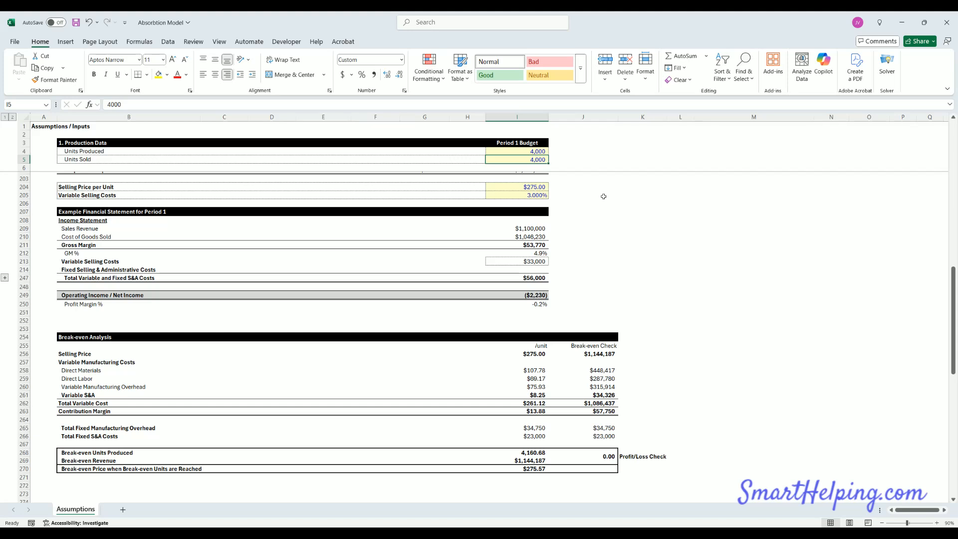
Step: Set Units Produced back to 8,000 and compare it with the Units Sold input
key("Up")
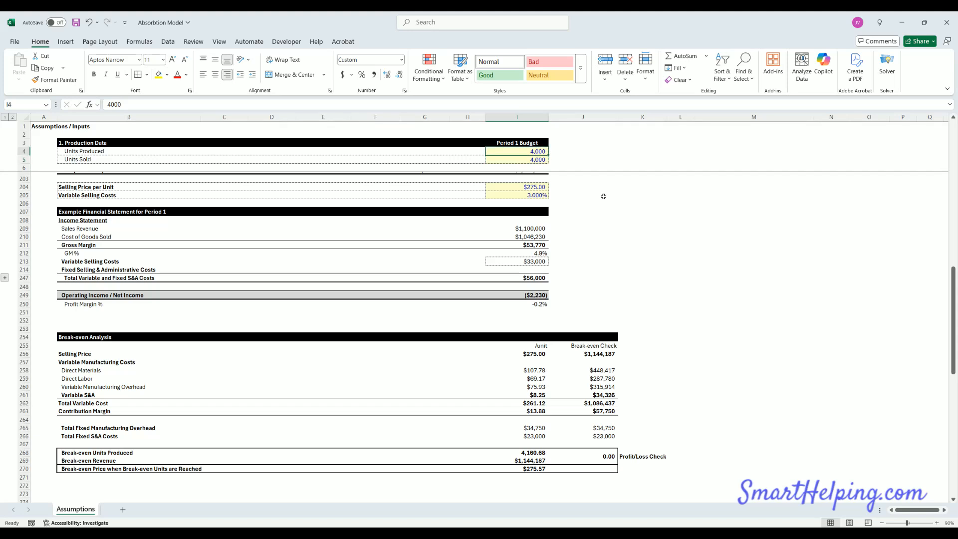
type("8,000")
key("Return")
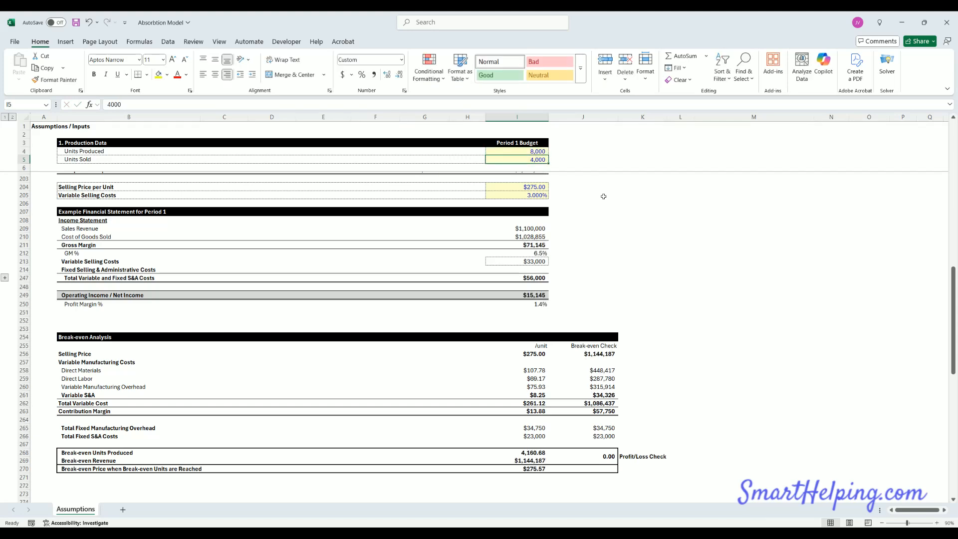
key("Up")
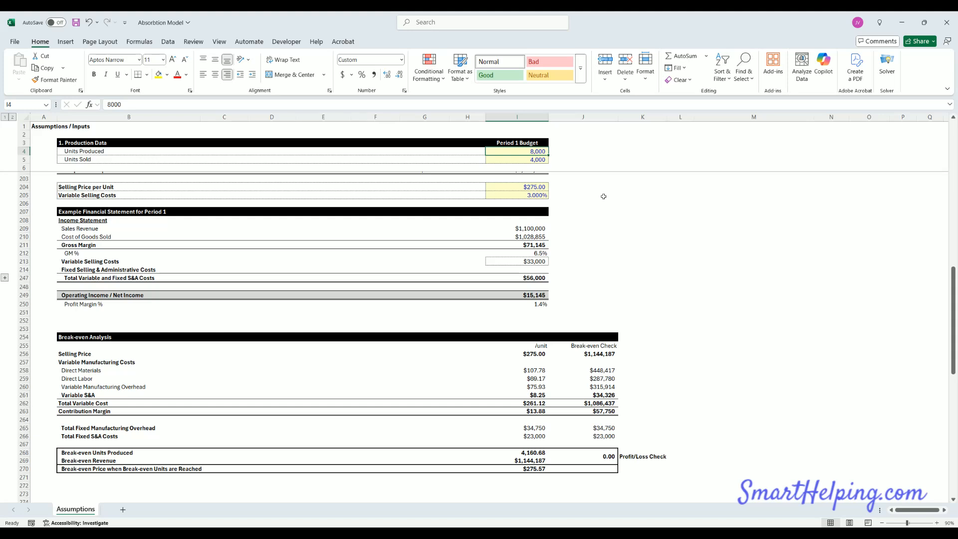
left_click(88, 22)
left_click(107, 22)
left_click(535, 160)
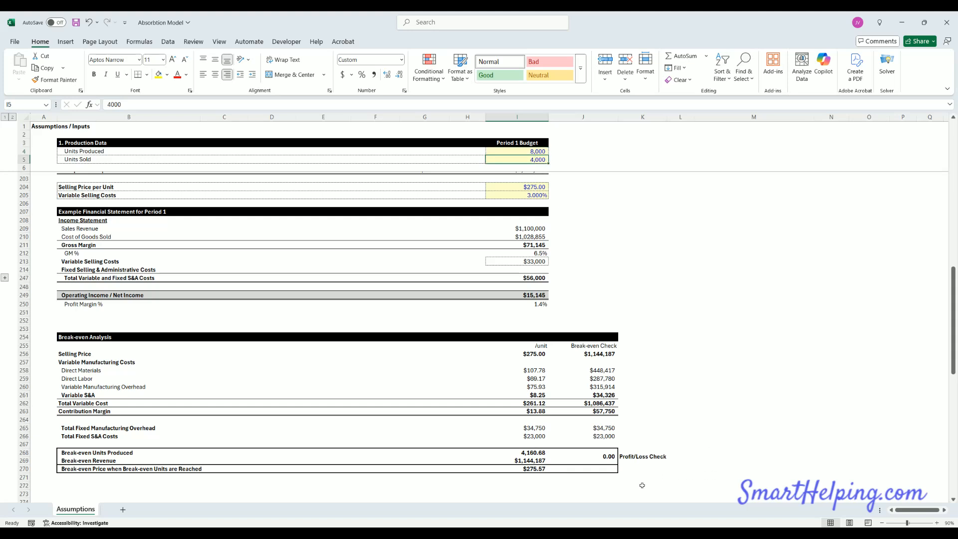
Step: Examine the cells referenced by the formula for Break-even Price when Break-even Units are Reached
double_click(531, 468)
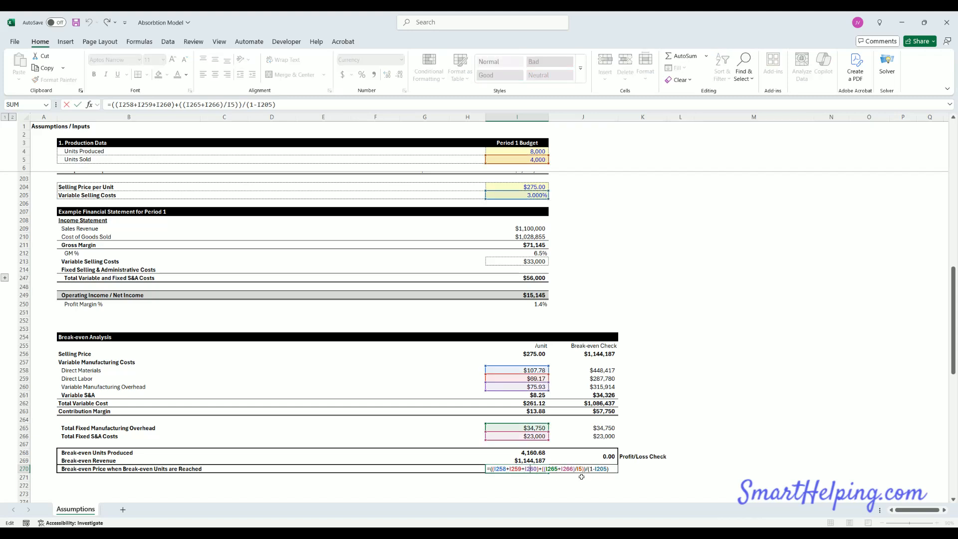
scroll(580, 397, "up", 4)
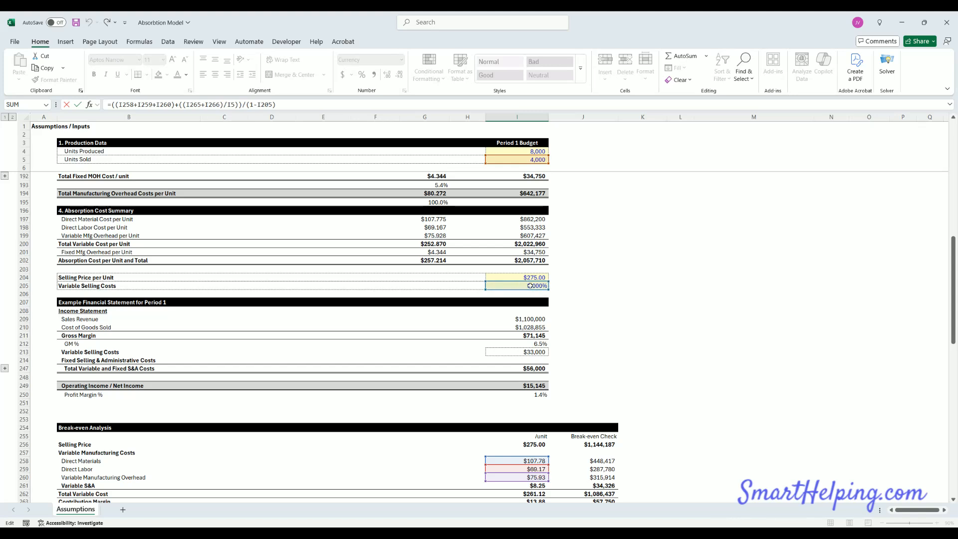
key("Return")
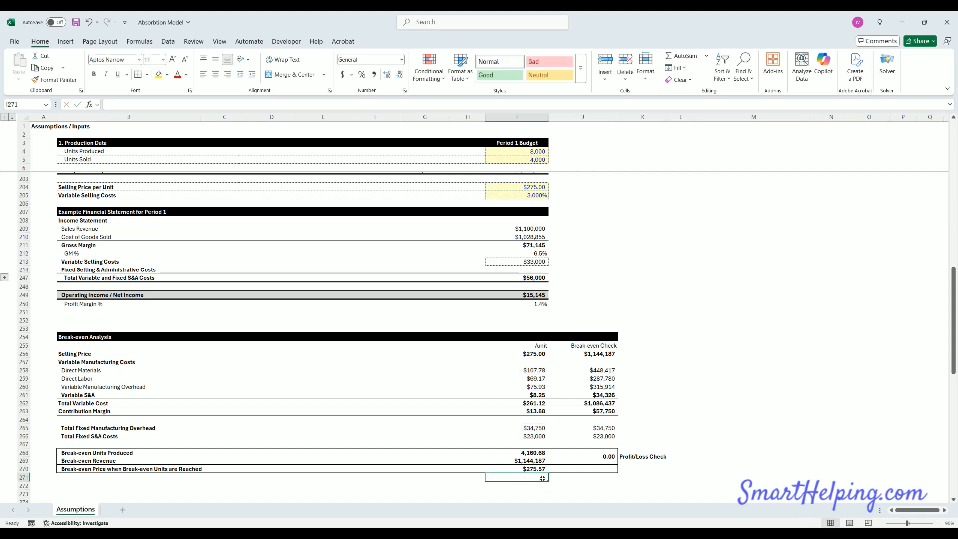
left_click(538, 469)
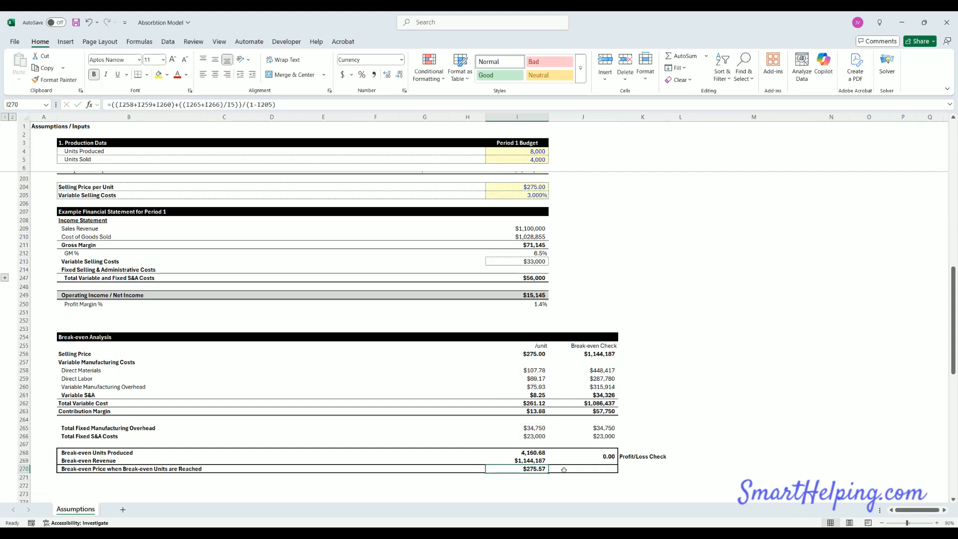
Step: Set Units Sold to 8,000 and compare both unit inputs with the break-even price
left_click(537, 160)
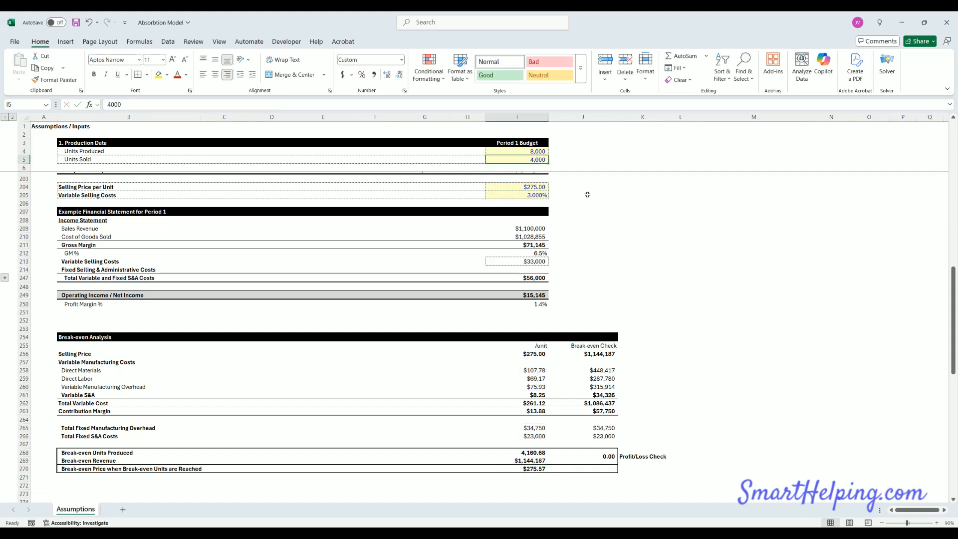
type("80")
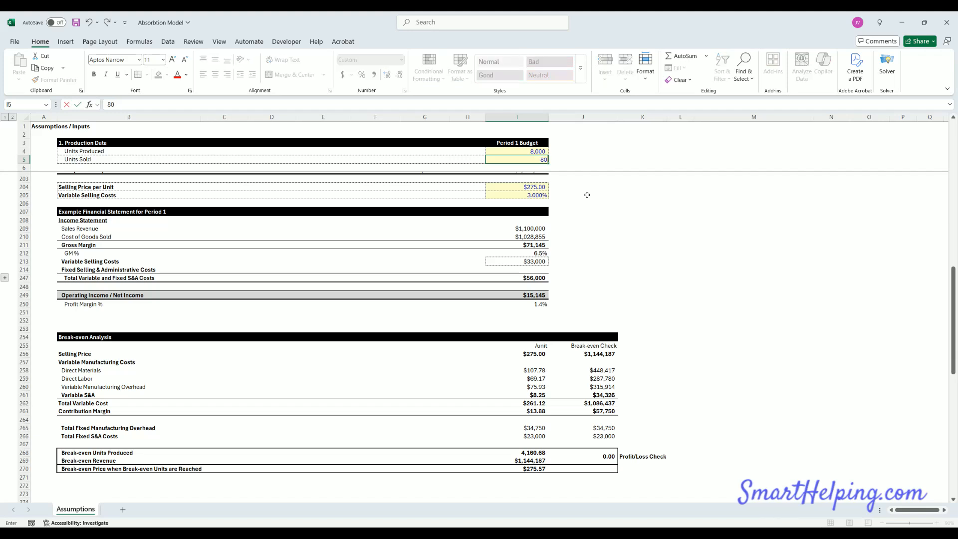
key("Return")
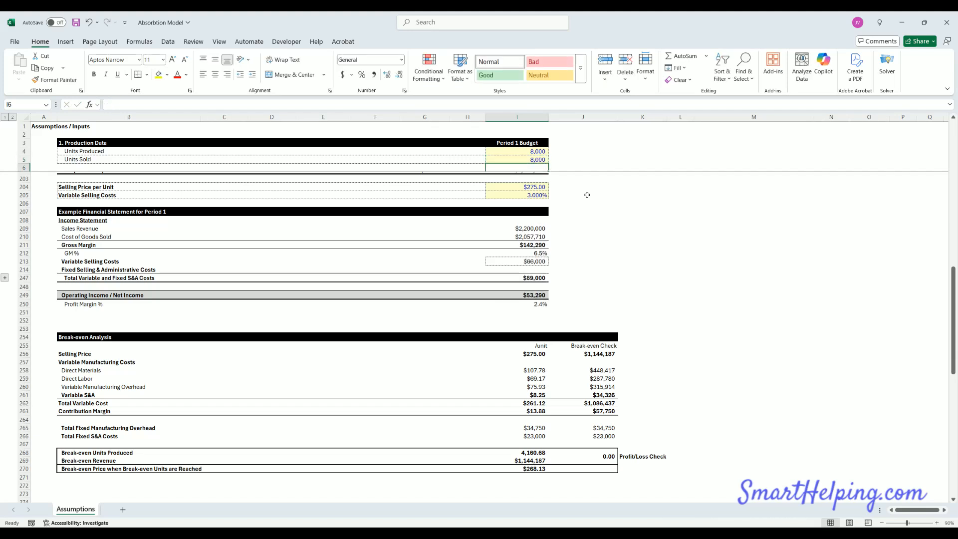
key("Up")
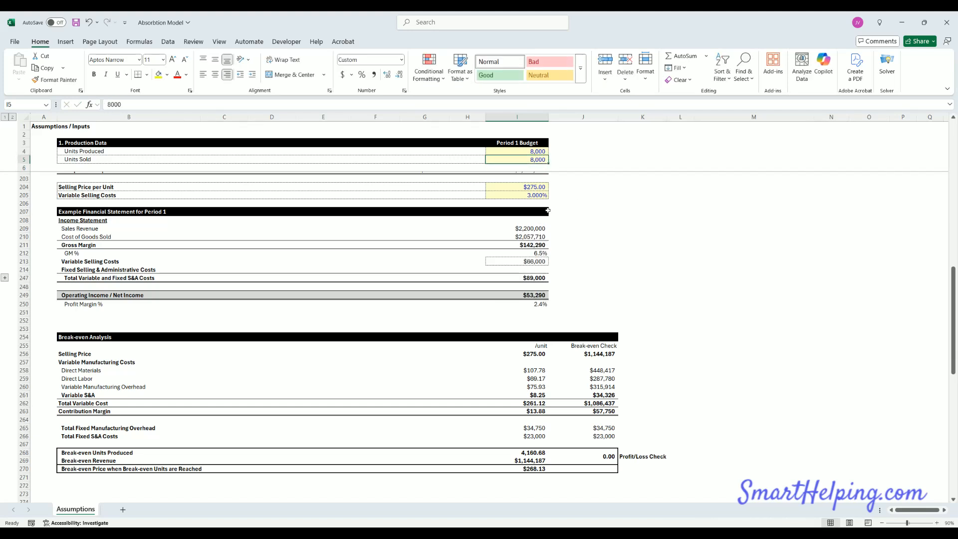
left_click(533, 152)
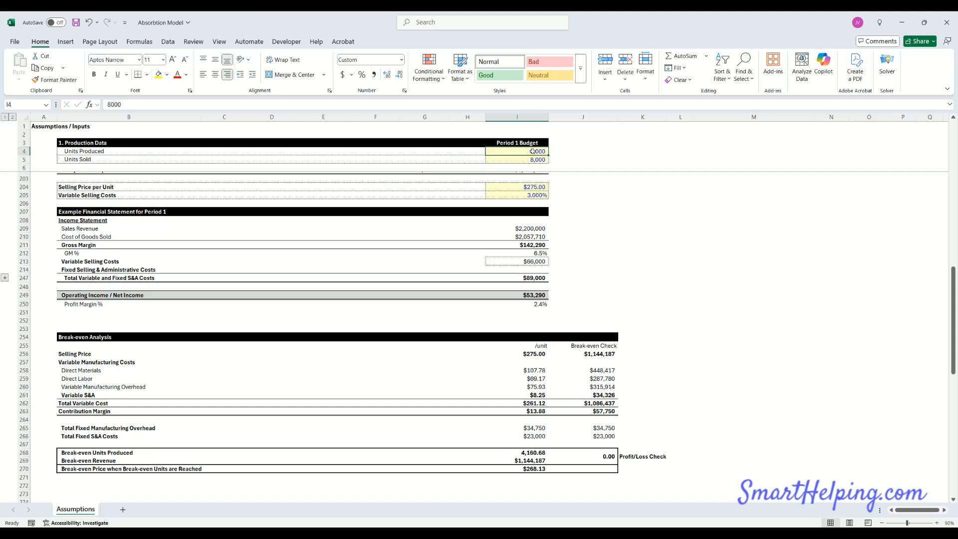
left_click(534, 469)
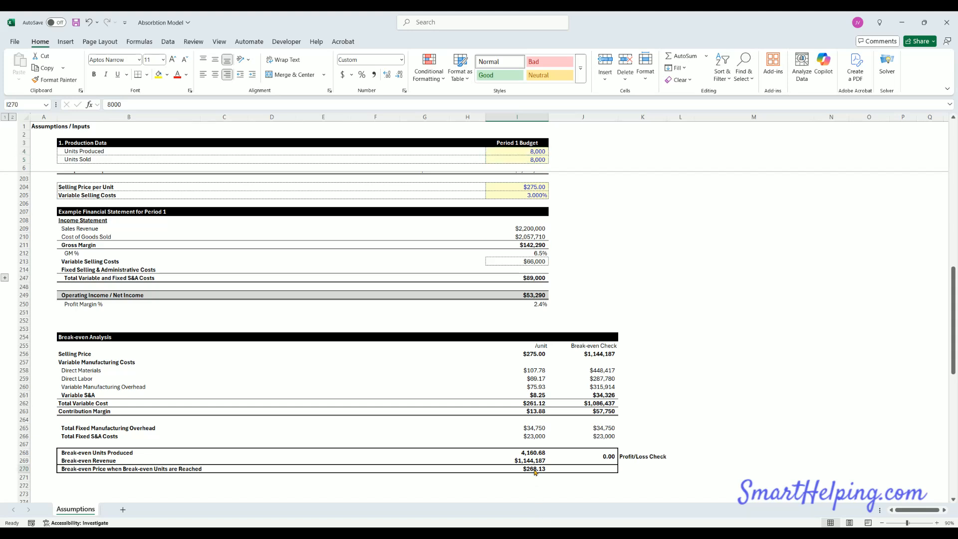
Step: Copy the break-even price of $268.13 and paste it as a value into Selling Price per Unit
key("ctrl+c")
left_click(537, 187)
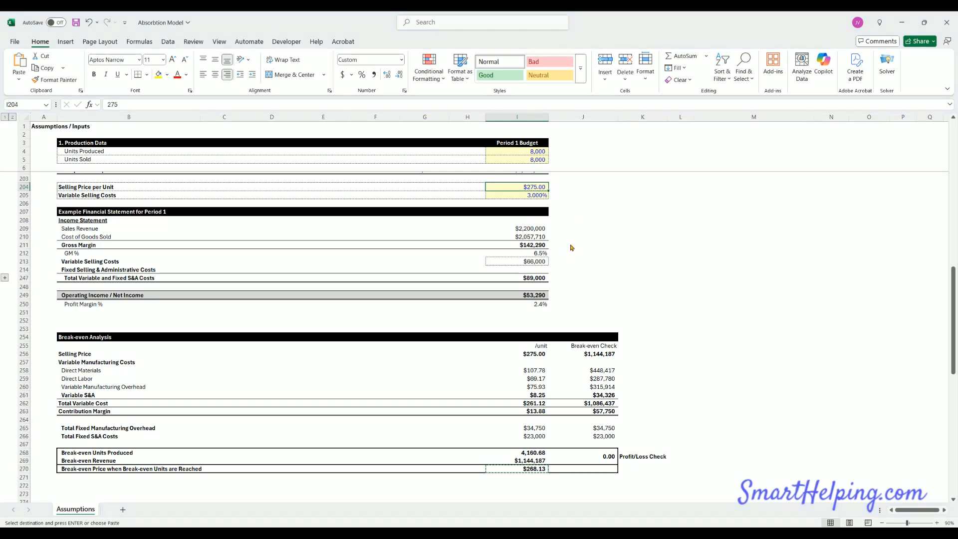
key("ctrl+shift+v")
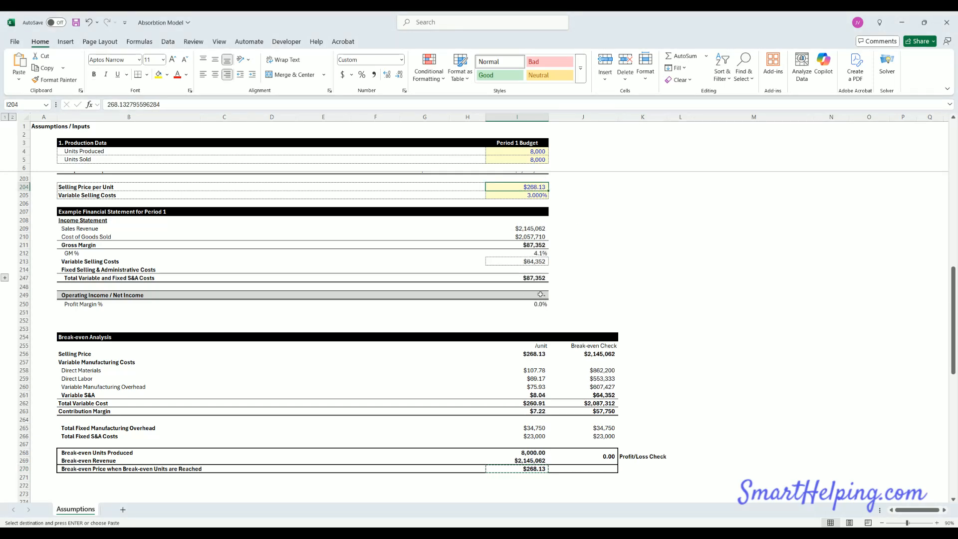
Step: Set Units Sold to 4,000 in the Production Data inputs
left_click(531, 161)
type("4,0")
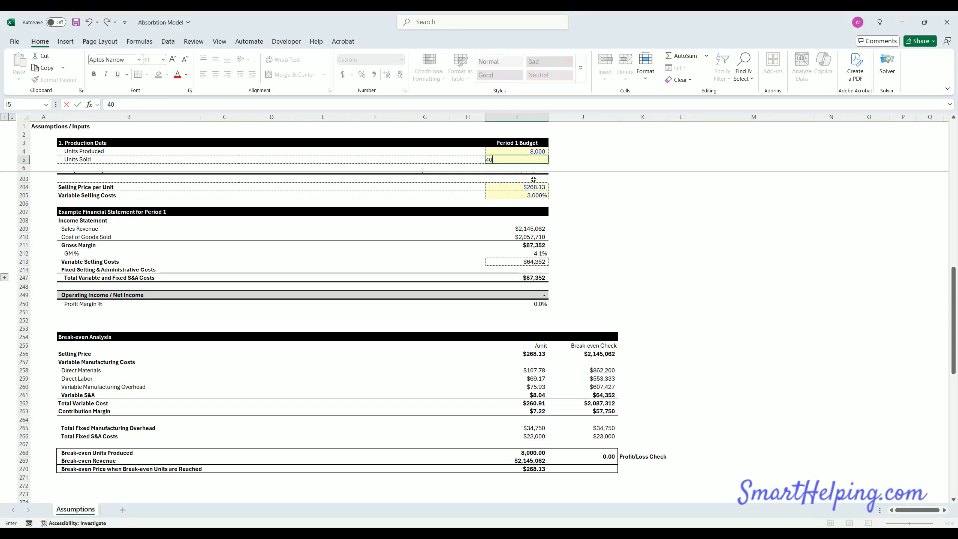
type("00")
key("Return")
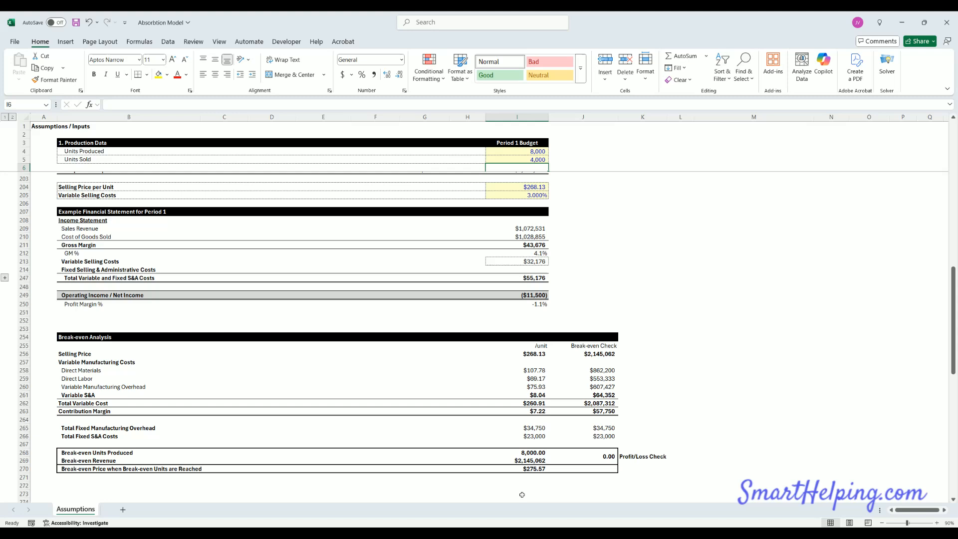
Step: Paste the recalculated break-even price of $275.57 as a value into Selling Price per Unit
left_click(536, 469)
key("ctrl+c")
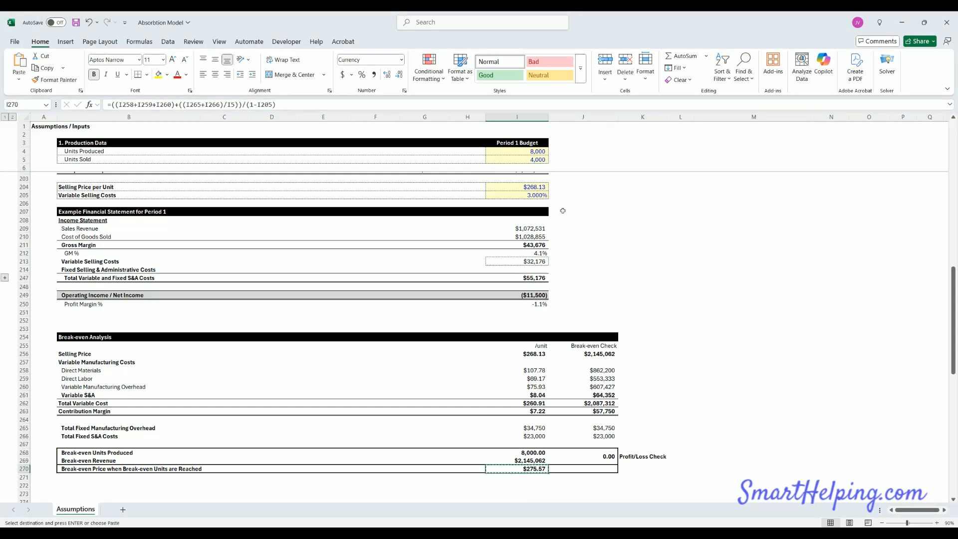
left_click(534, 187)
key("ctrl+shift+v")
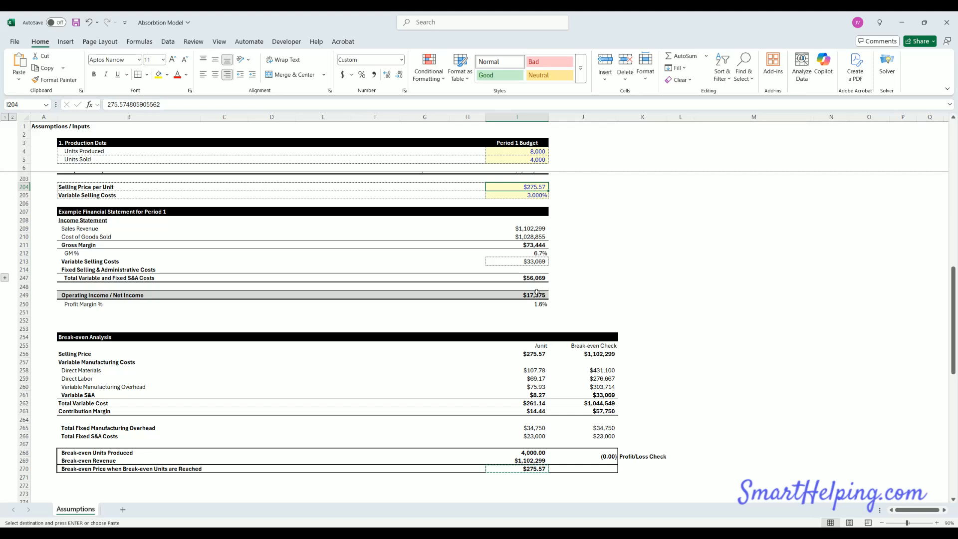
left_click(534, 469)
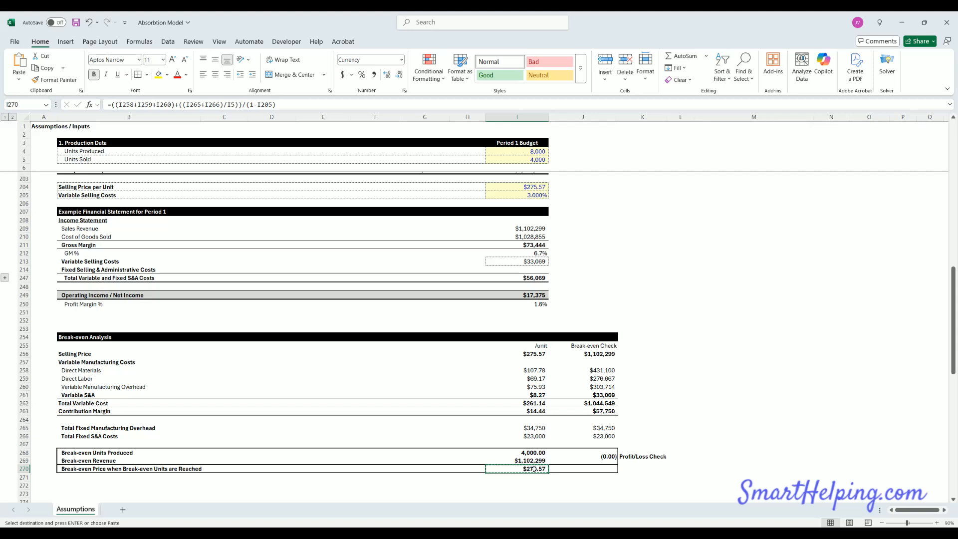
Step: Set Units Sold to 8,000 and check the effect on the break-even price
left_click(528, 159)
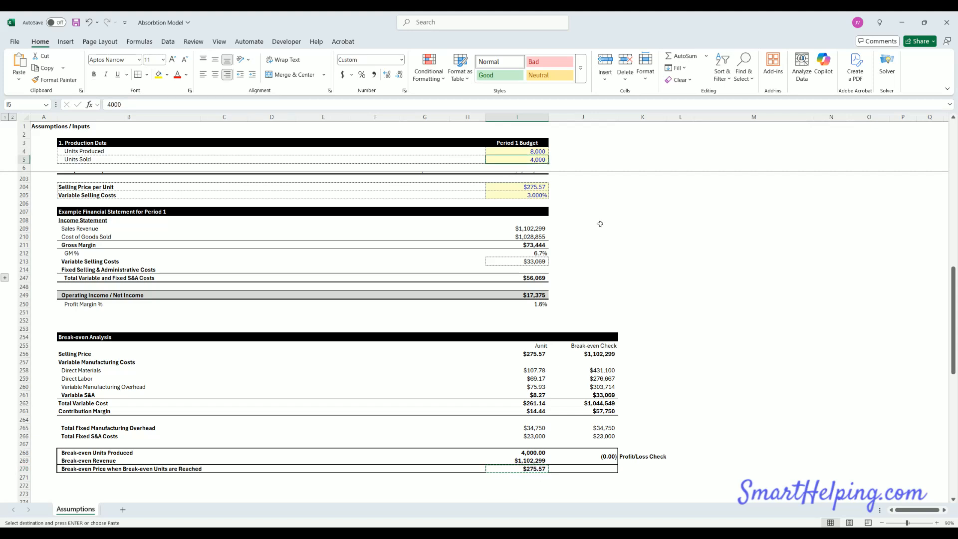
type("8000")
key("Return")
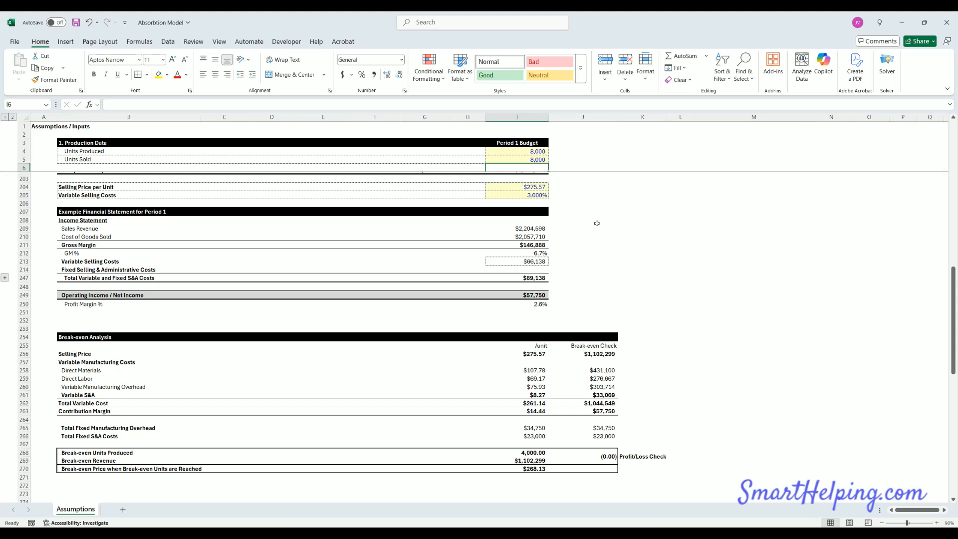
left_click(536, 470)
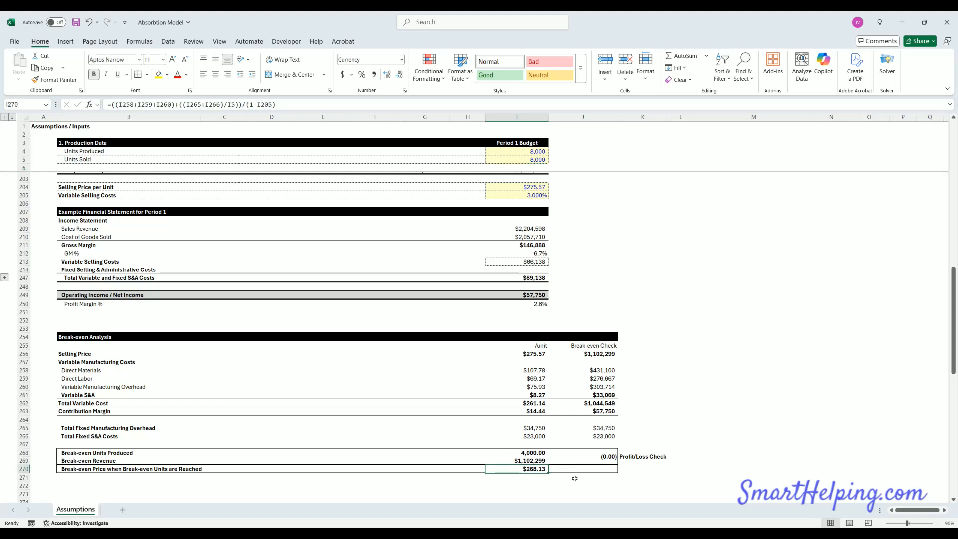
Step: Set both Units Produced and Units Sold to 1,000,000 to test the model at high volume
left_click(533, 150)
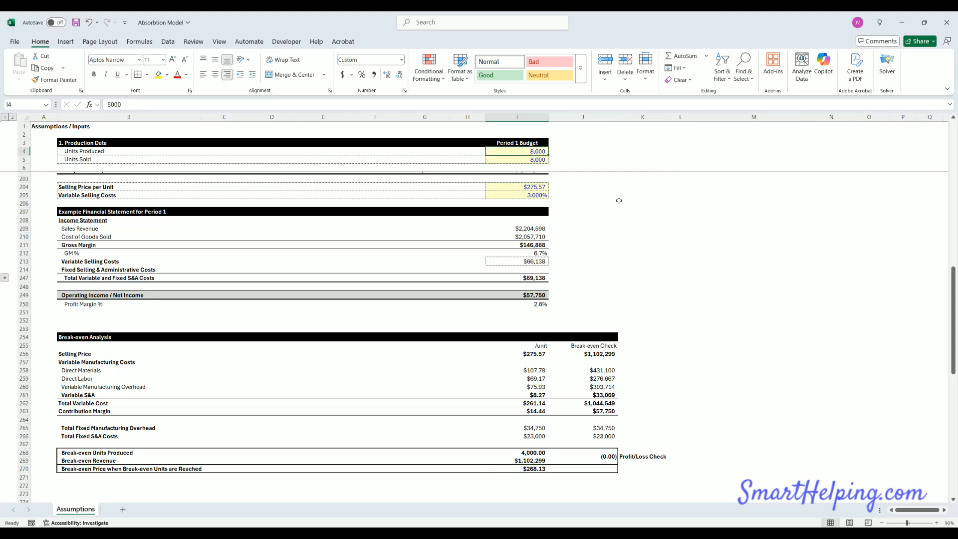
type("1,000,")
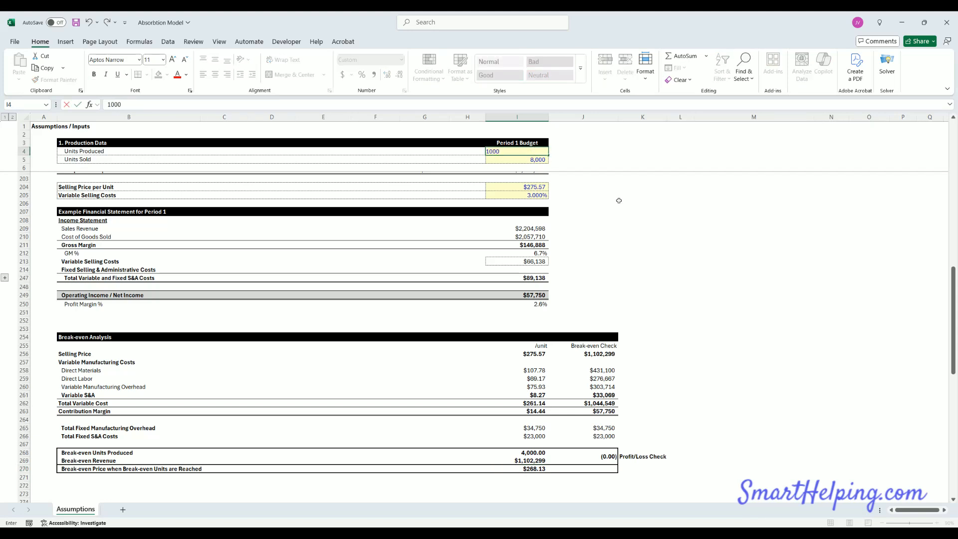
type("000")
key("Return")
key("Up")
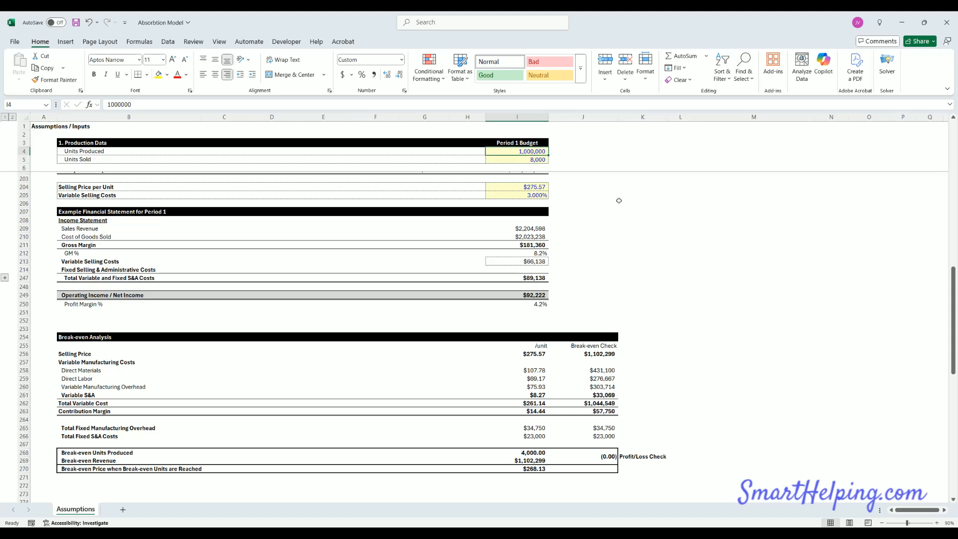
key("Down")
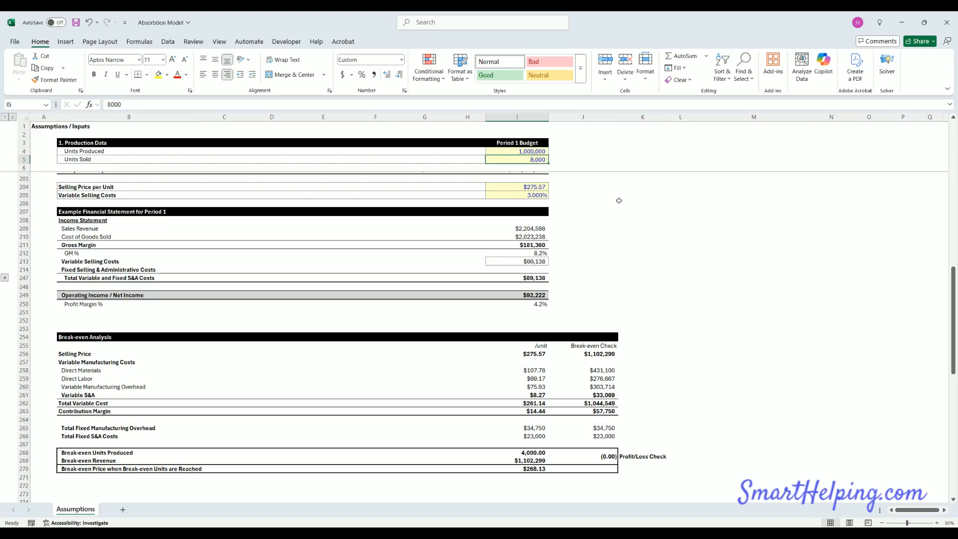
type("1,000,")
type("00")
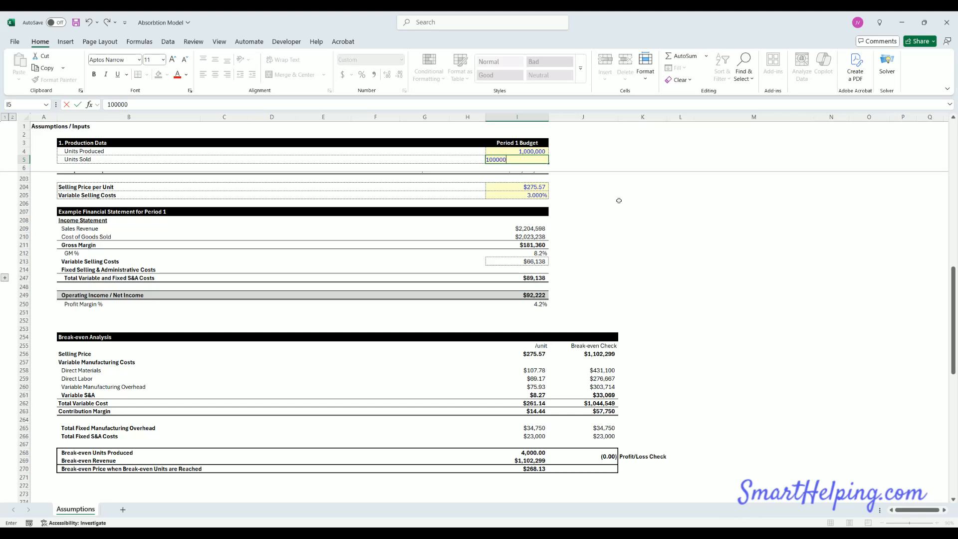
type("0")
key("Return")
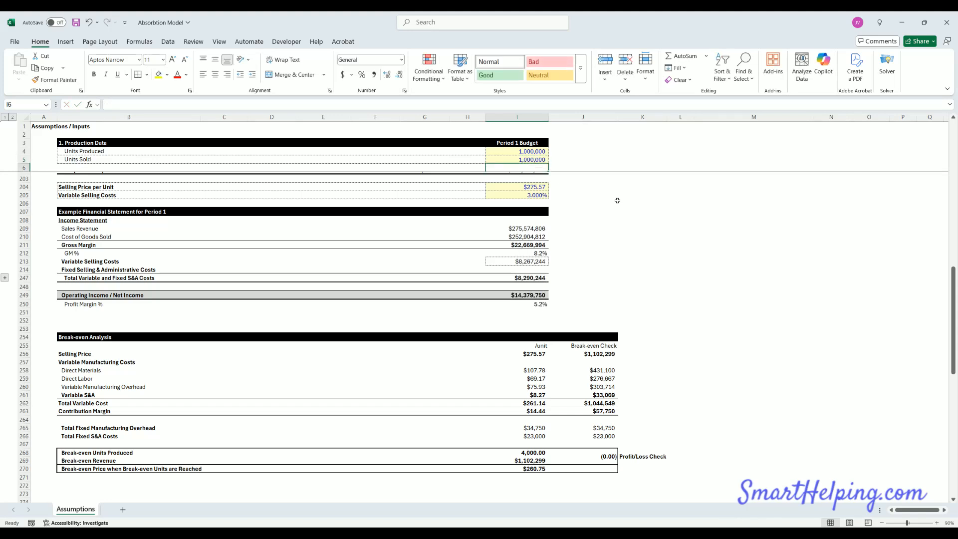
Step: Try the break-even price of $260.75 as a pasted value in Selling Price per Unit, and undo the paste
left_click(534, 470)
key("ctrl+c")
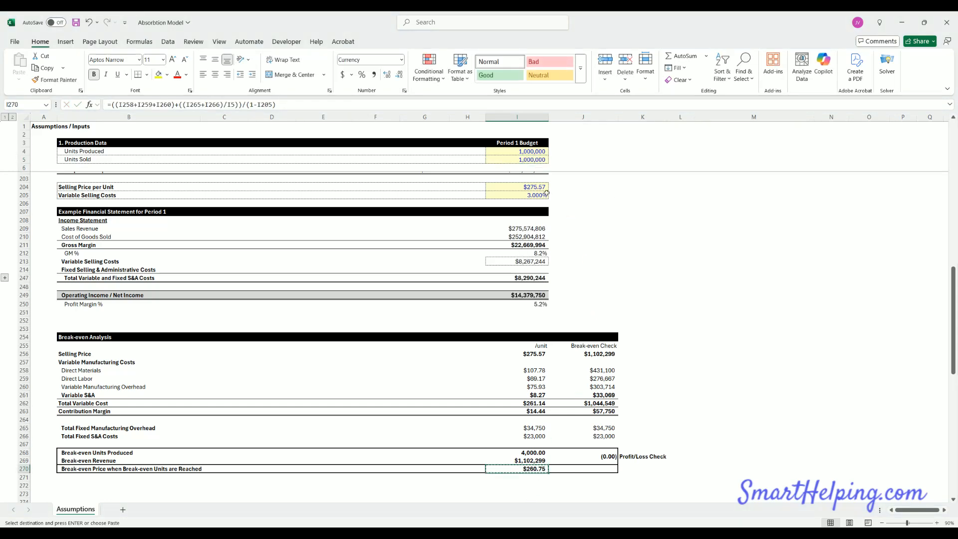
left_click(542, 188)
key("ctrl+shift+v")
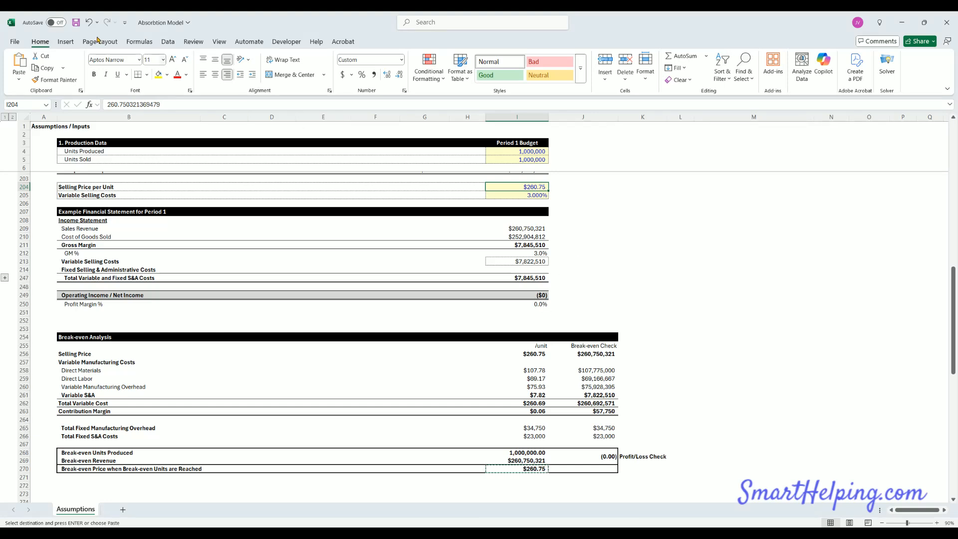
left_click(89, 23)
Step: Set Units Produced to 10,000 and Units Sold to 5,000, and save the workbook
left_click(530, 151)
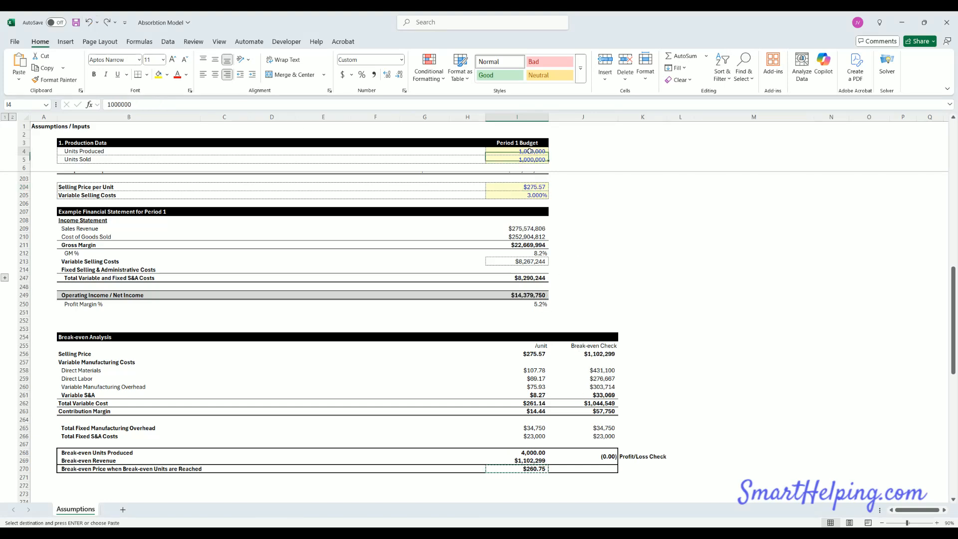
type("4000")
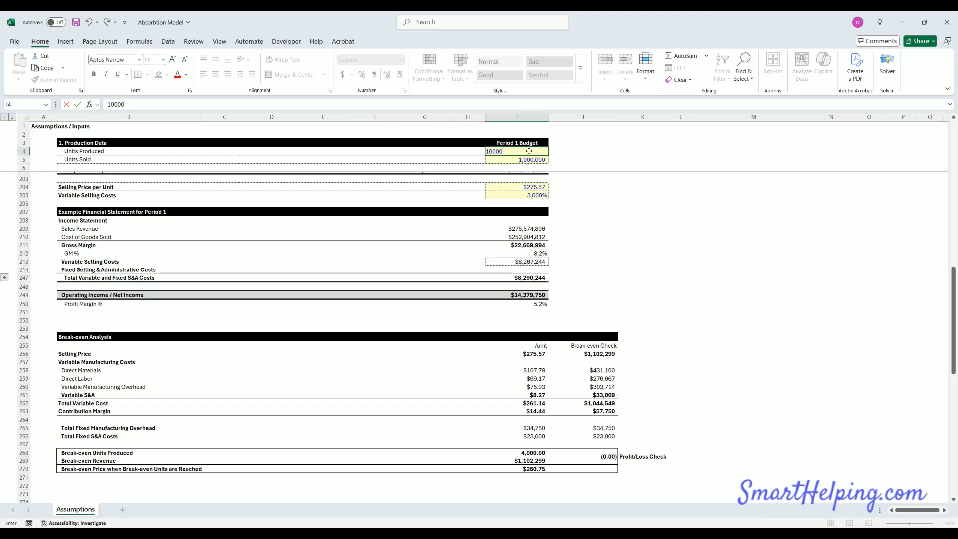
key("Return")
type("5000")
key("Return")
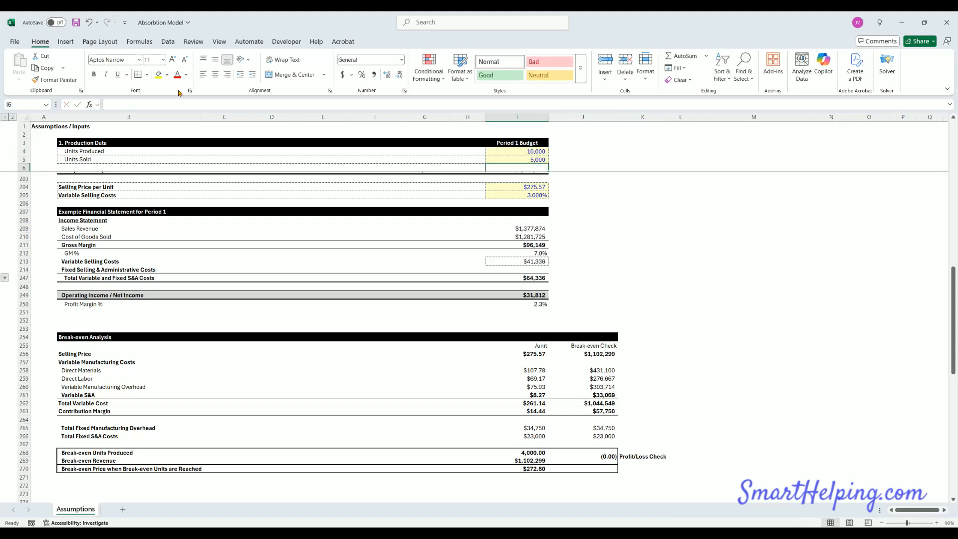
left_click(75, 23)
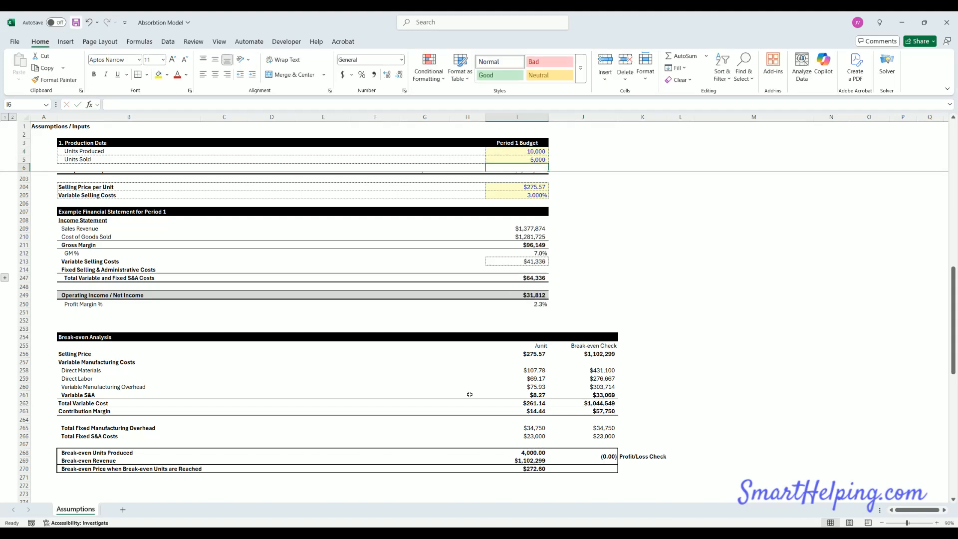
Step: Check the break-even price and raise Units Sold to 10,000
left_click(537, 468)
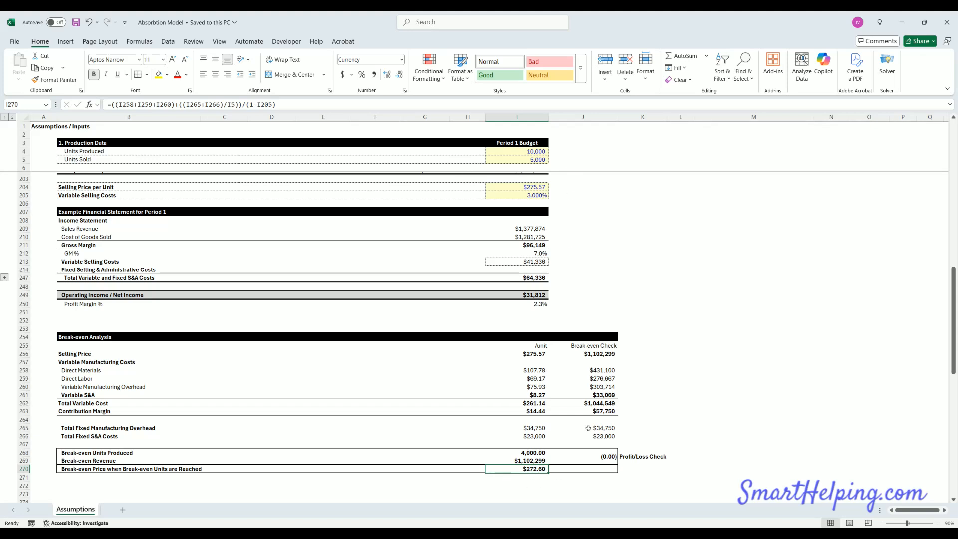
left_click(530, 160)
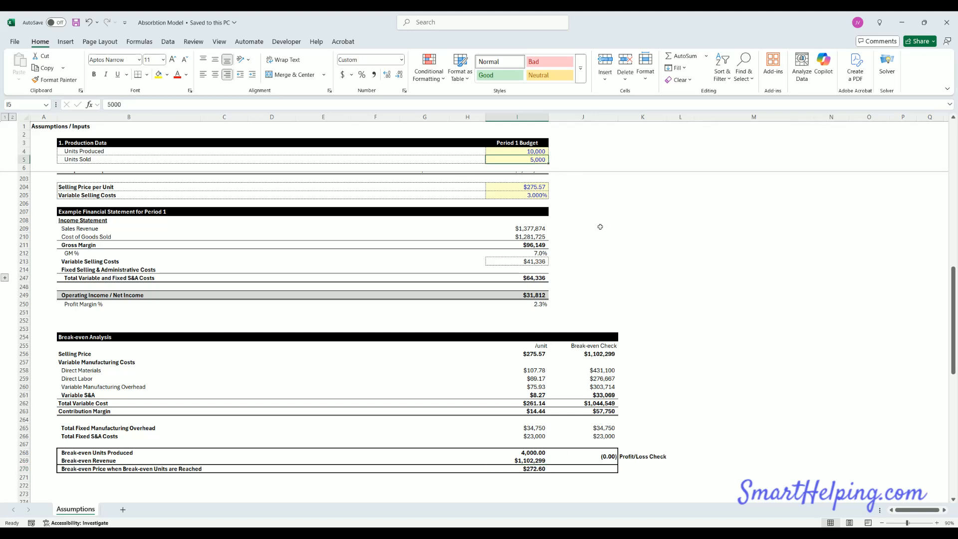
type("10000")
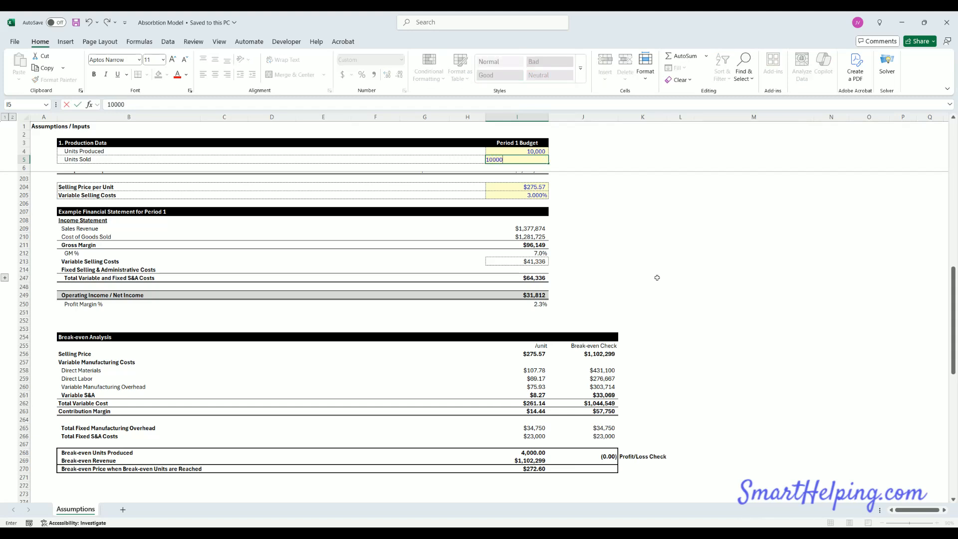
key("Return")
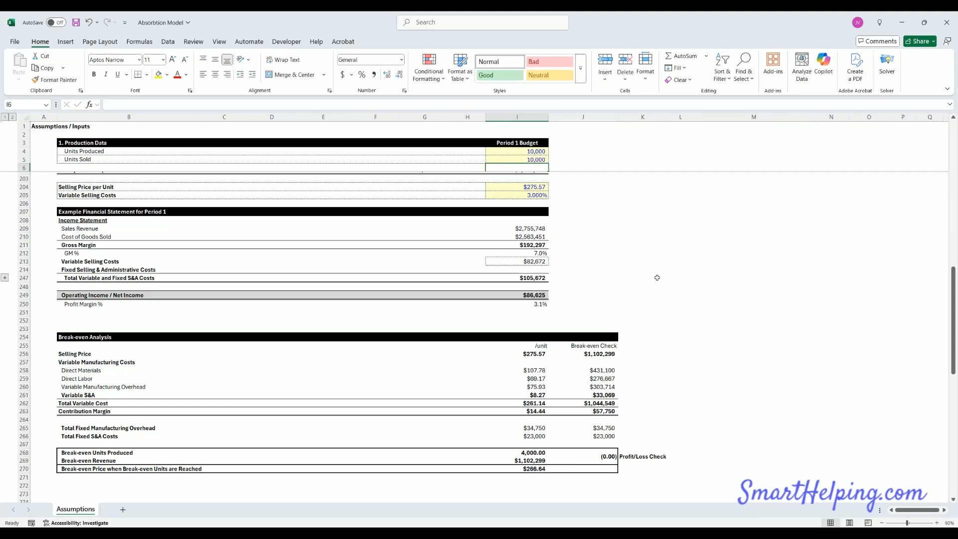
Step: Compare Units Produced, Units Sold, Selling Price per Unit and Operating Income with the break-even price
key("Up")
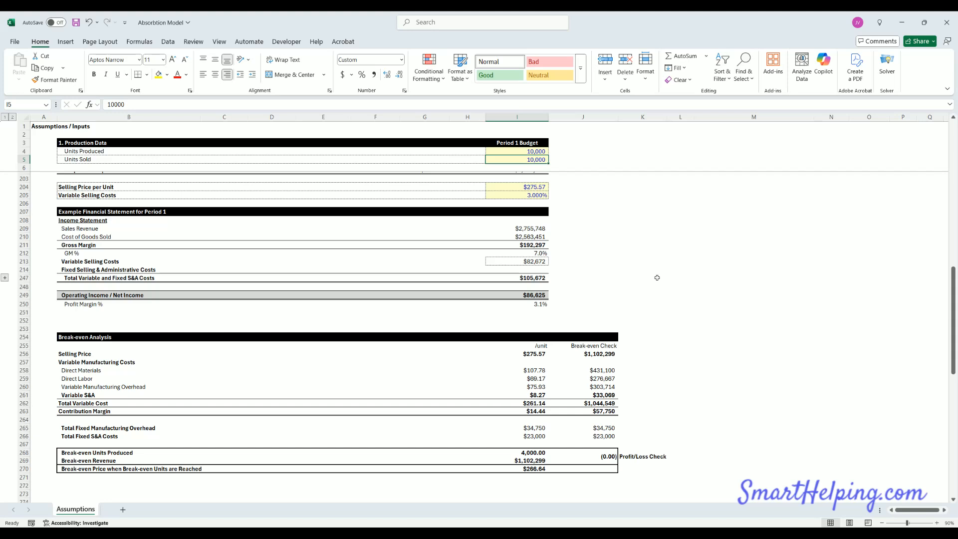
left_click(517, 152)
left_click(512, 158)
left_click(533, 469)
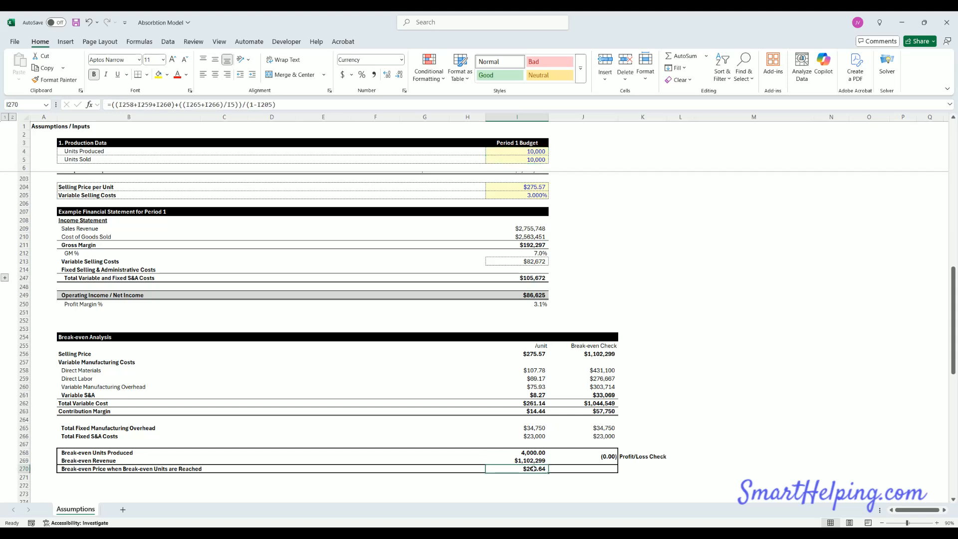
left_click(532, 188)
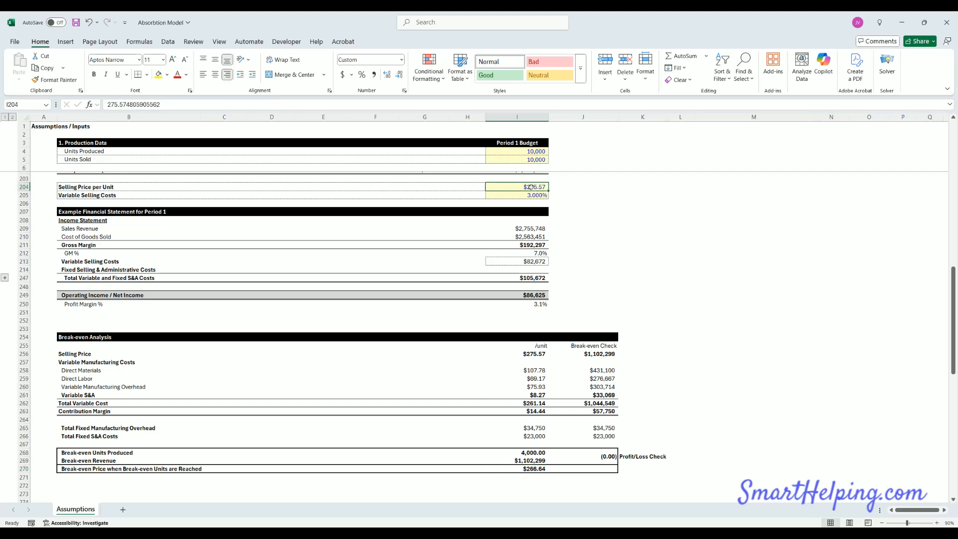
left_click(533, 295)
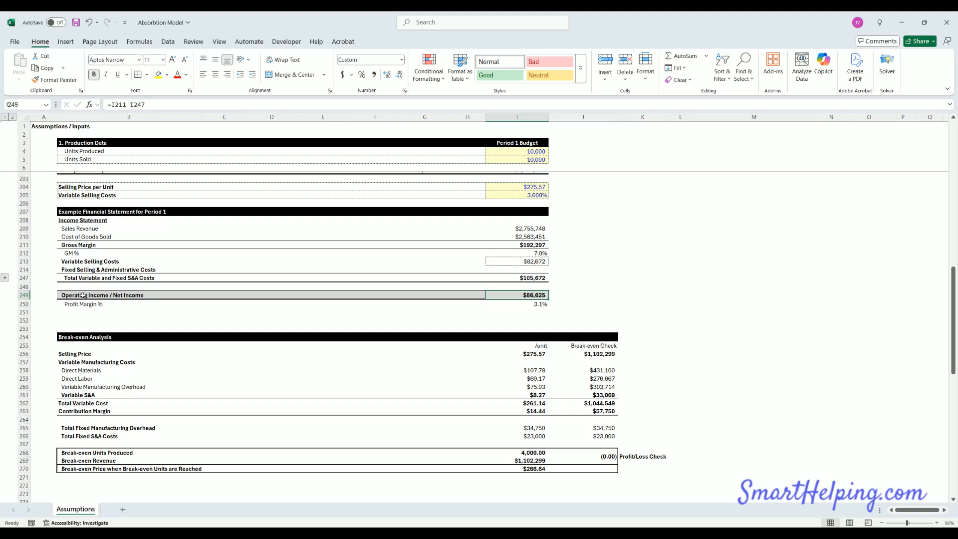
left_click(106, 295)
left_click(525, 160)
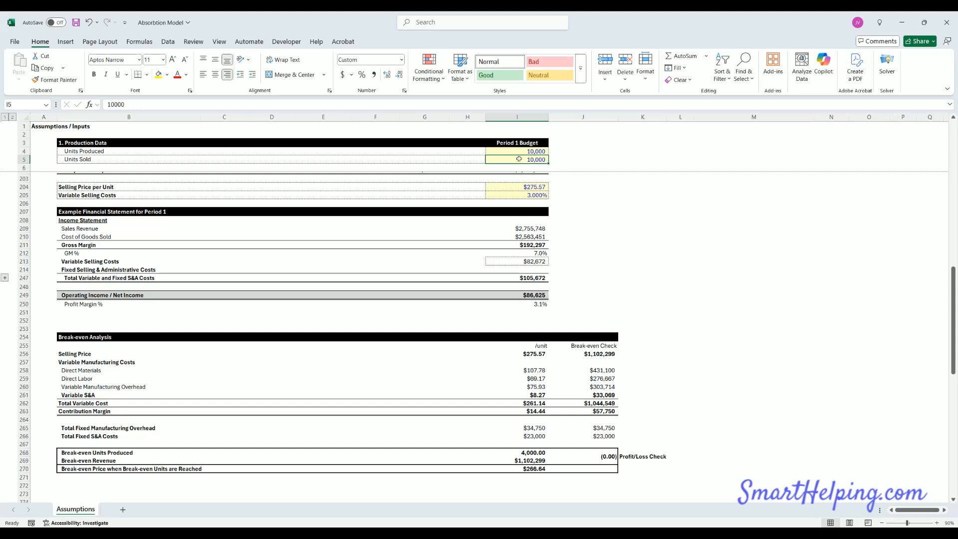
left_click(531, 469)
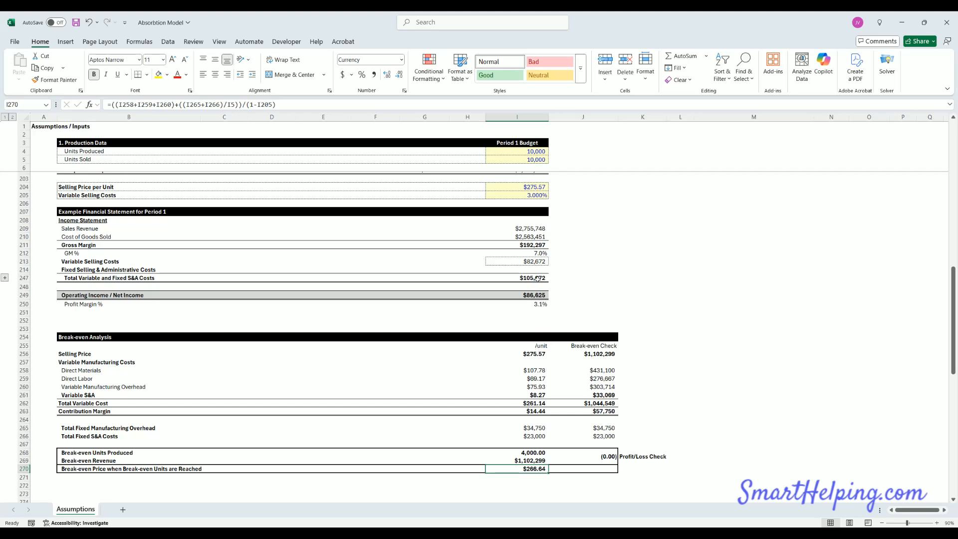
left_click(528, 159)
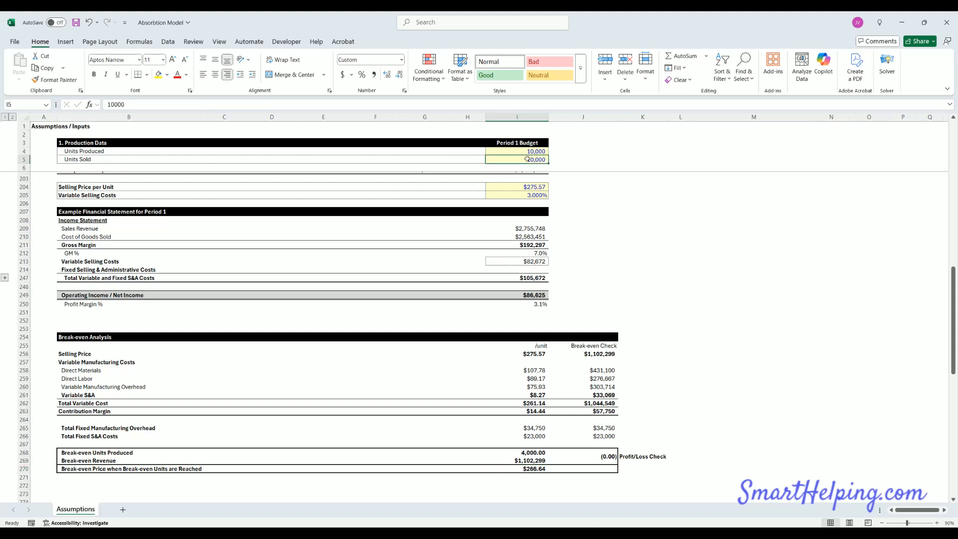
key("Up")
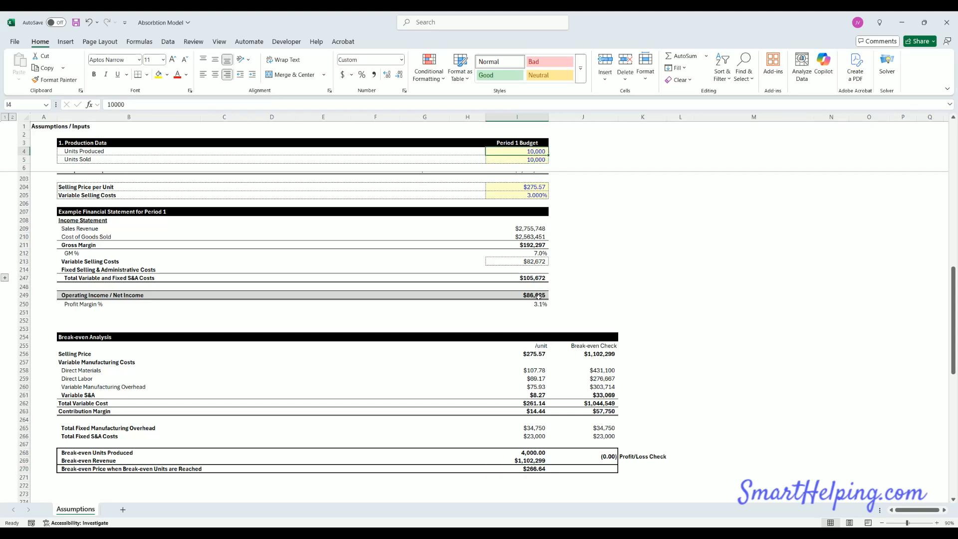
left_click(531, 469)
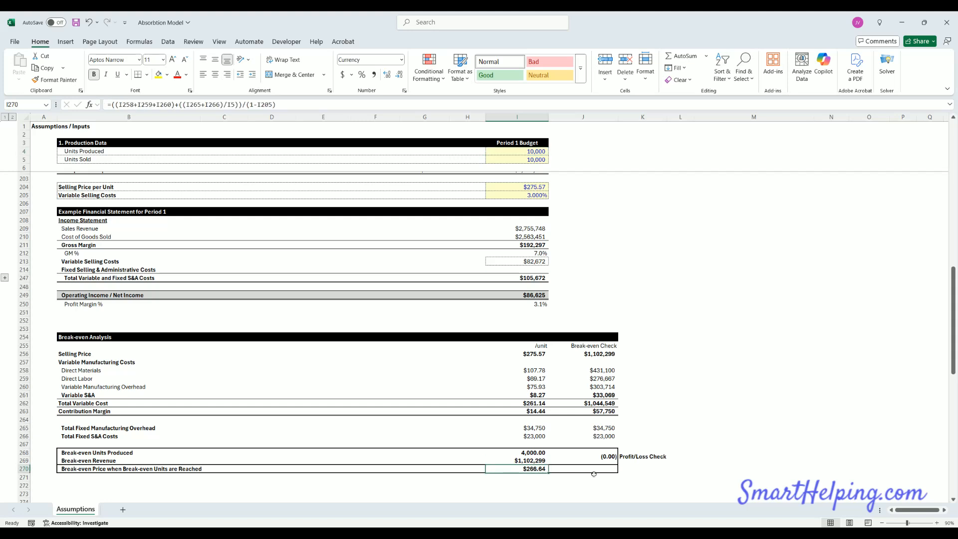
Step: Set Units Sold to 5,000 and check the break-even price against Units Produced
left_click(532, 160)
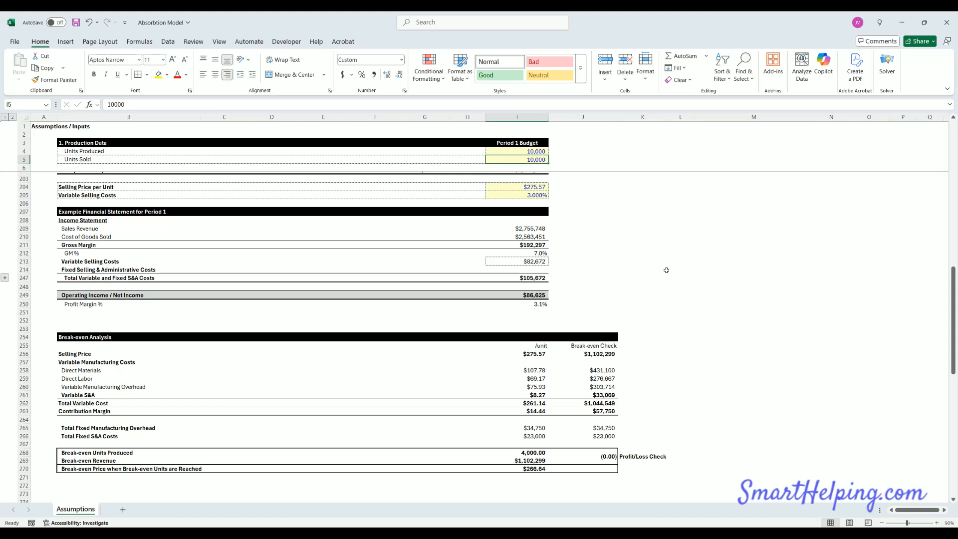
type("5,00")
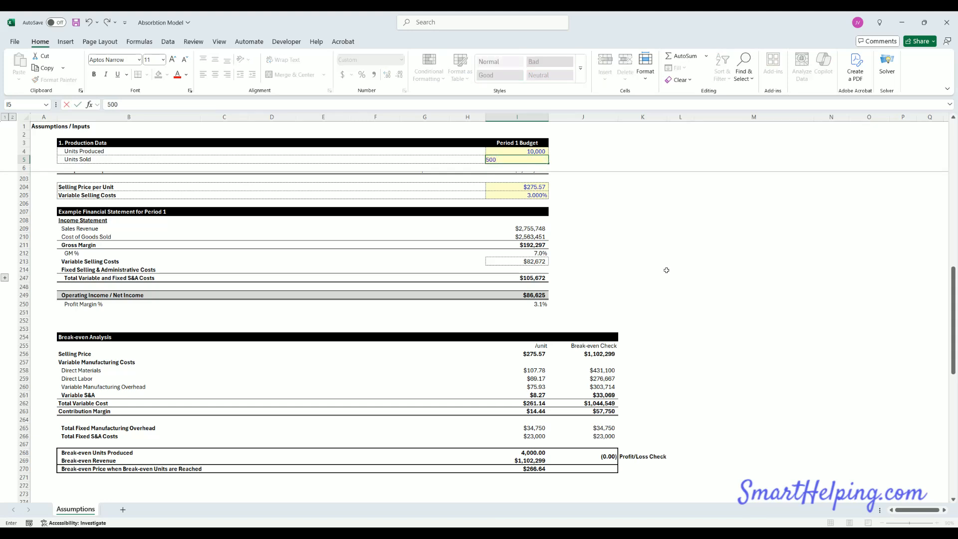
type("0")
key("Return")
left_click(534, 469)
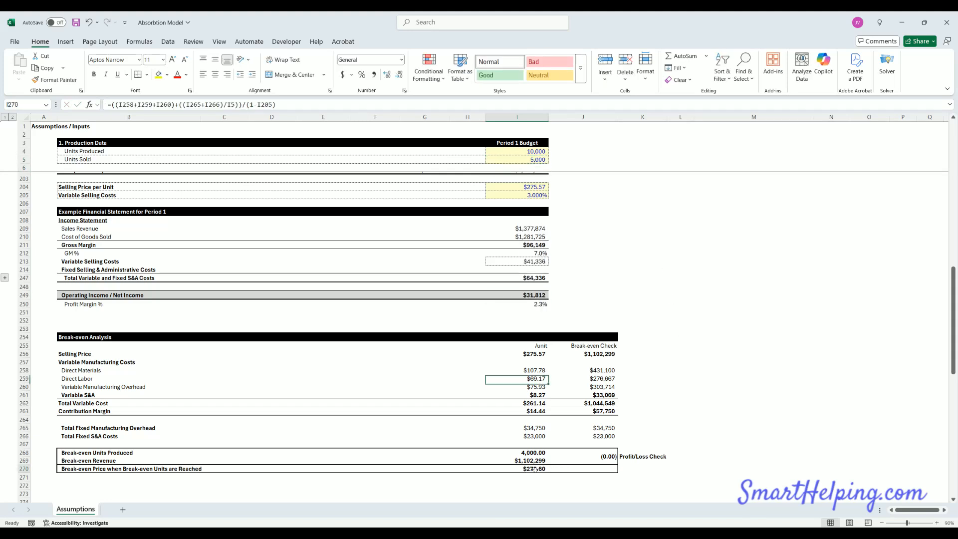
left_click(537, 152)
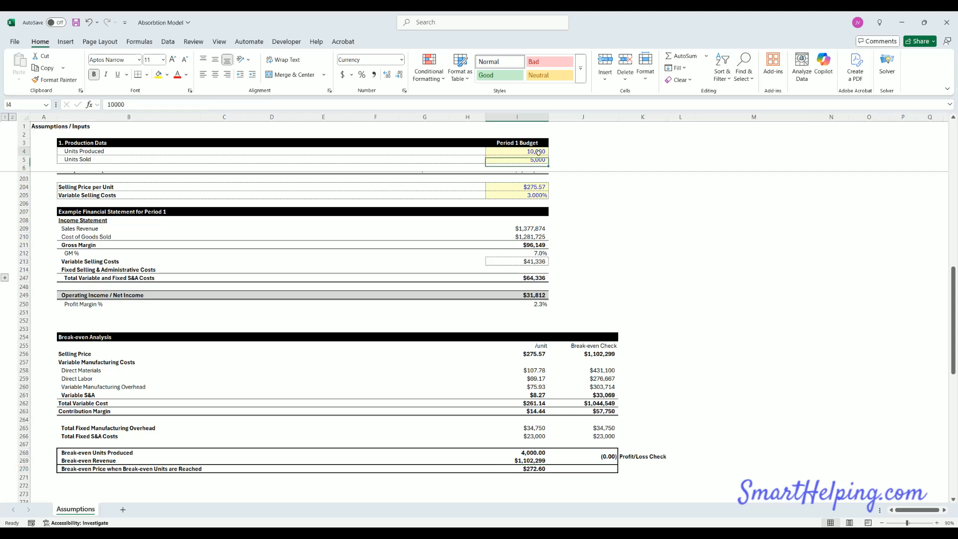
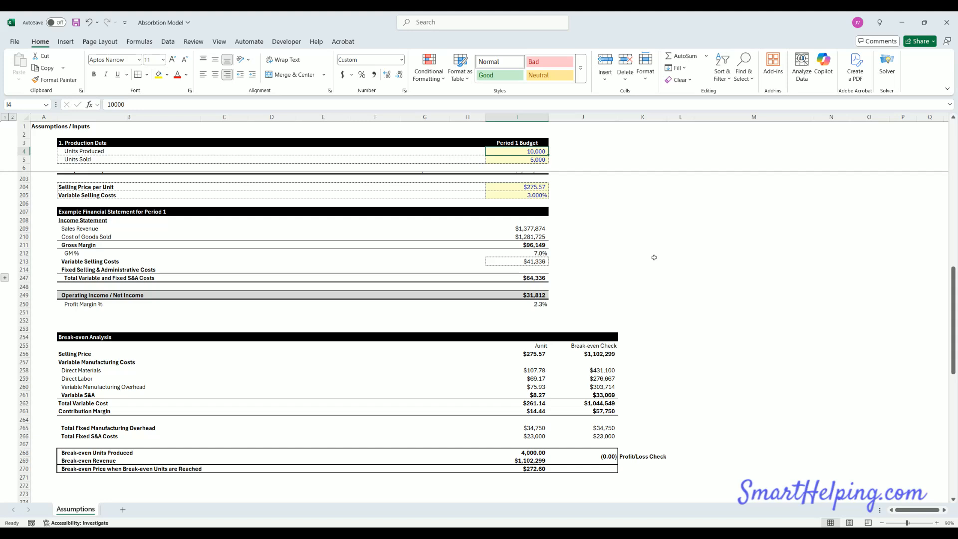
Step: Paste the break-even price of $272.60 as a value into Selling Price per Unit and check Operating Income
left_click(536, 468)
key("ctrl+c")
left_click(531, 185)
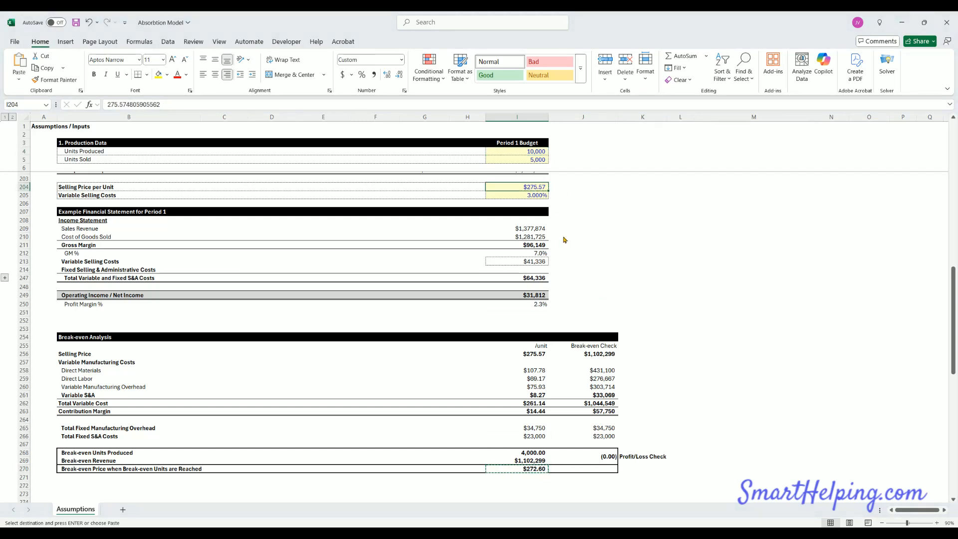
key("ctrl+shift+v")
left_click(529, 294)
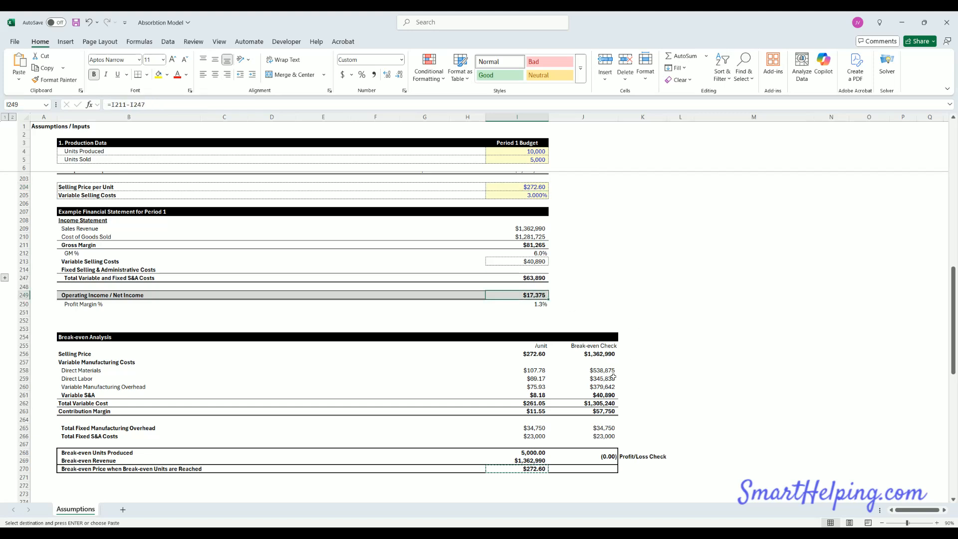
Step: Inspect the Selling Price formulas in the per-unit and Break-even Check columns of the Break-even Analysis
left_click(605, 355)
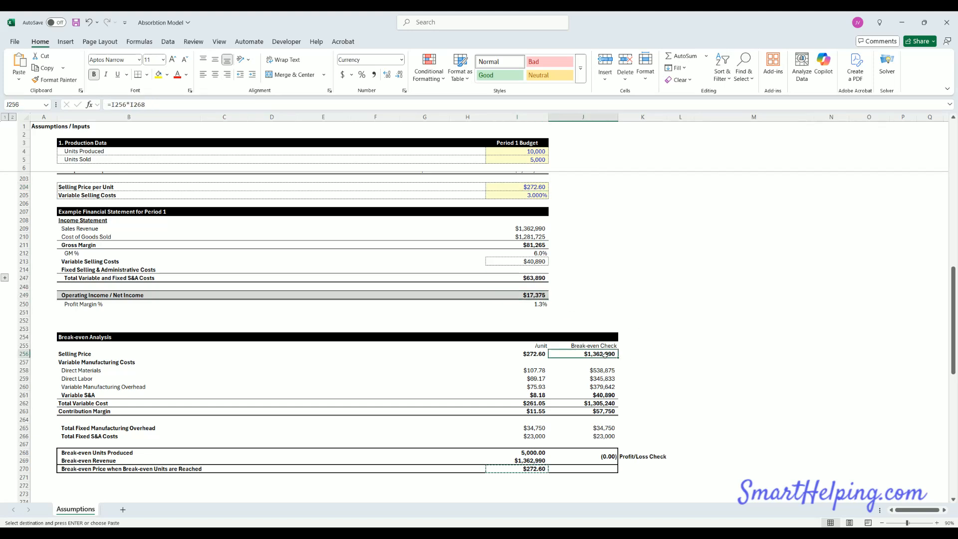
left_click(532, 352)
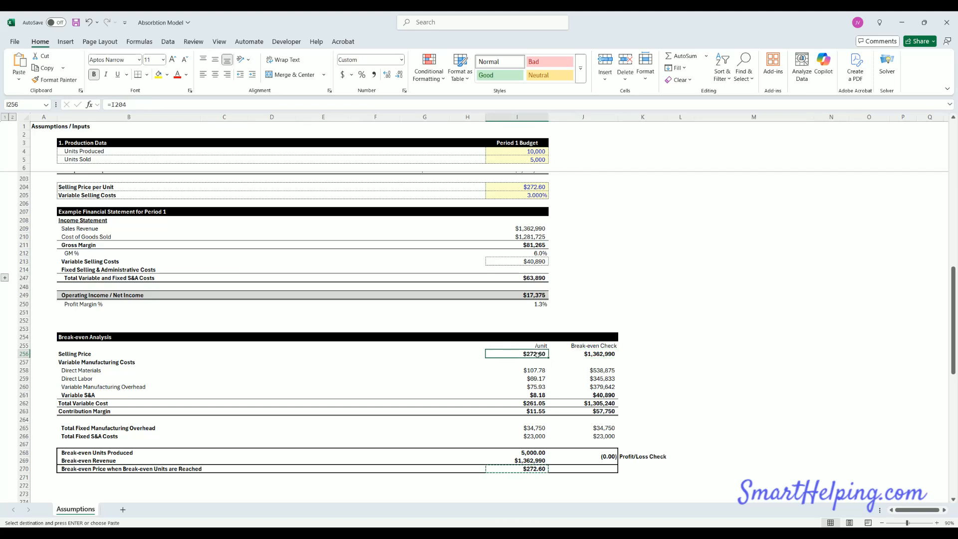
double_click(537, 354)
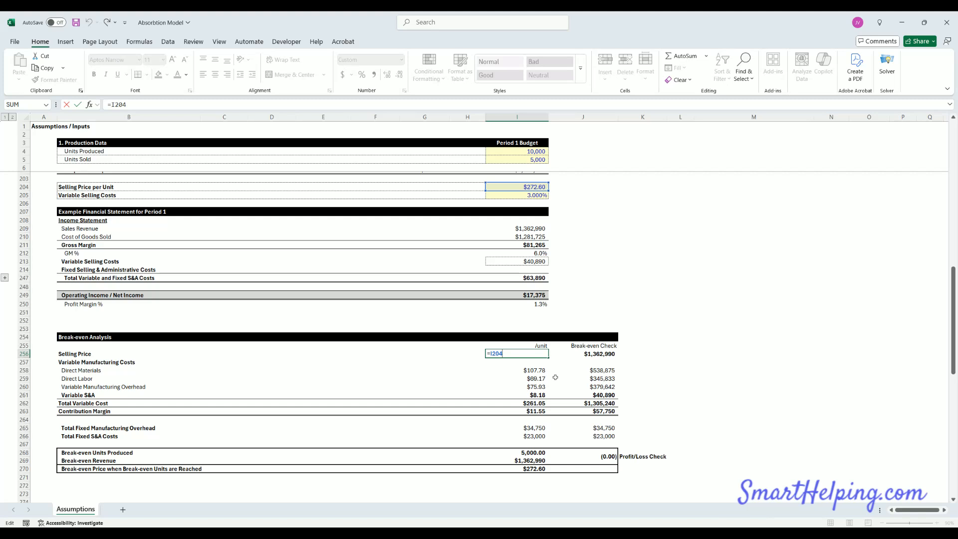
key("Return")
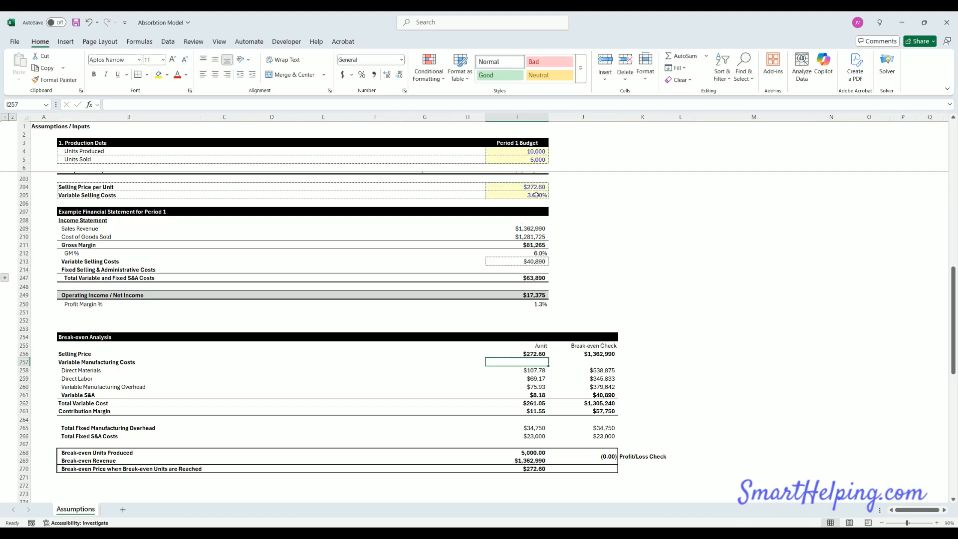
Step: Set Selling Price per Unit to $280
left_click(533, 187)
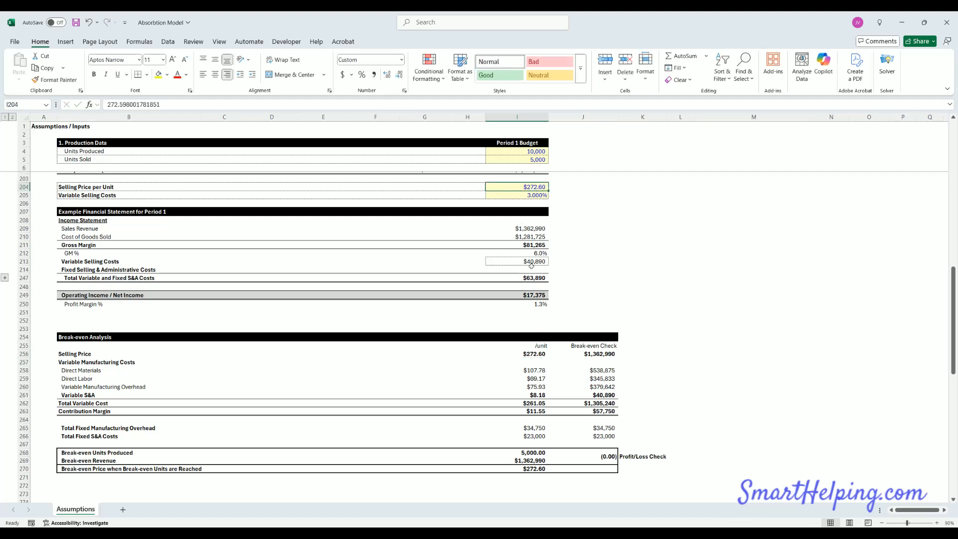
type("280")
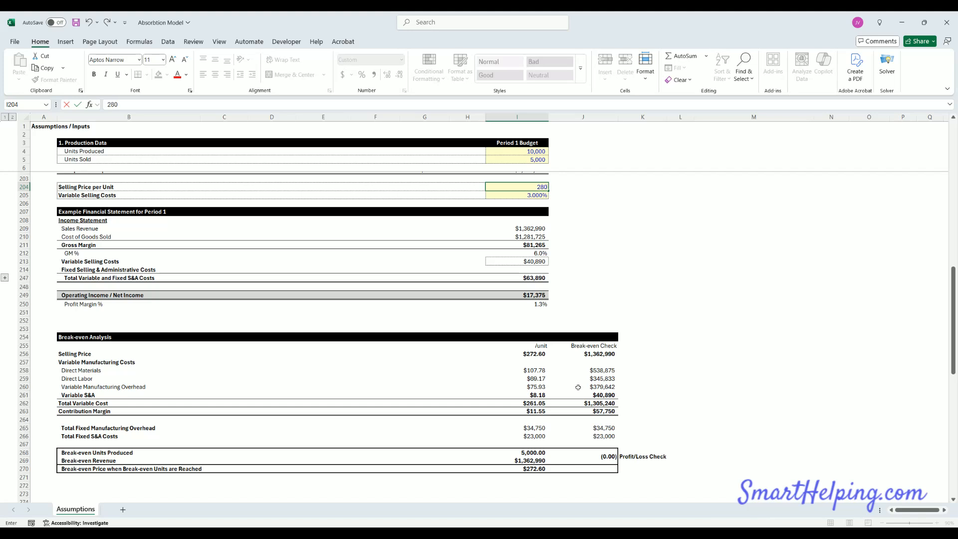
key("Return")
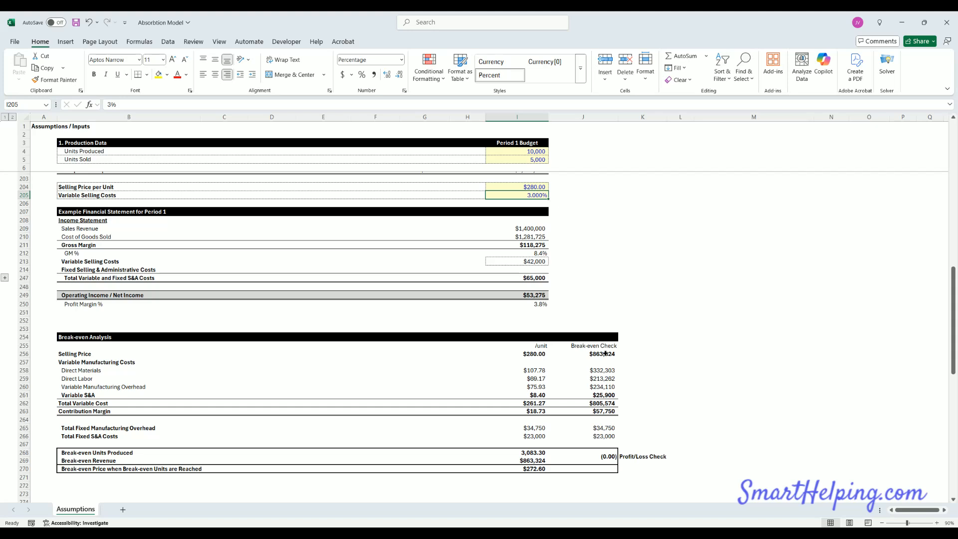
Step: Trace how the Break-even Check revenue is built from the selling price and break-even units, and review the variable costs per unit
double_click(606, 354)
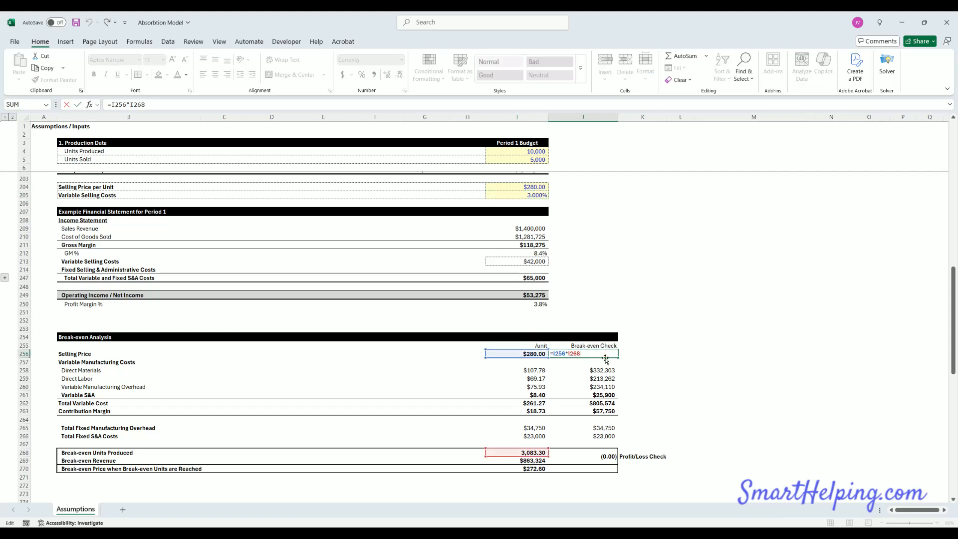
key("Return")
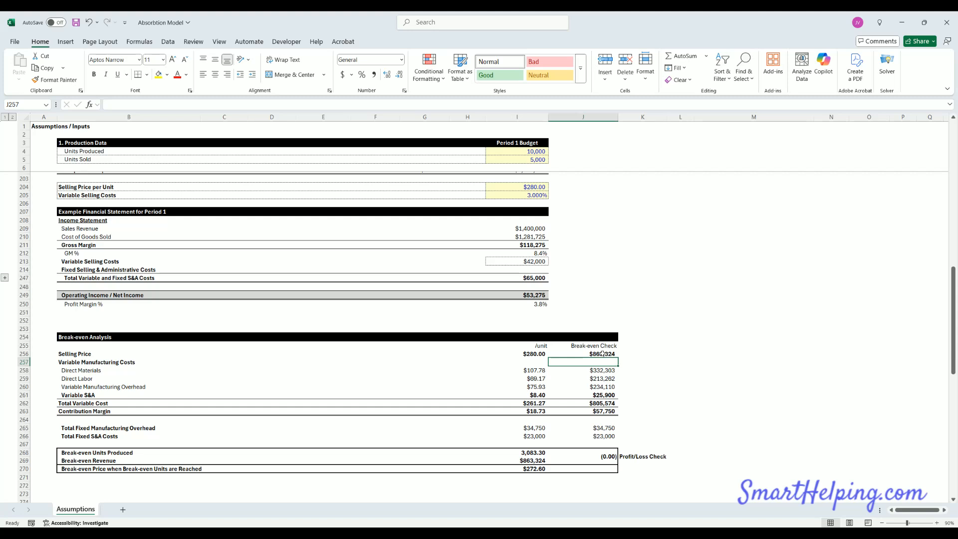
double_click(602, 354)
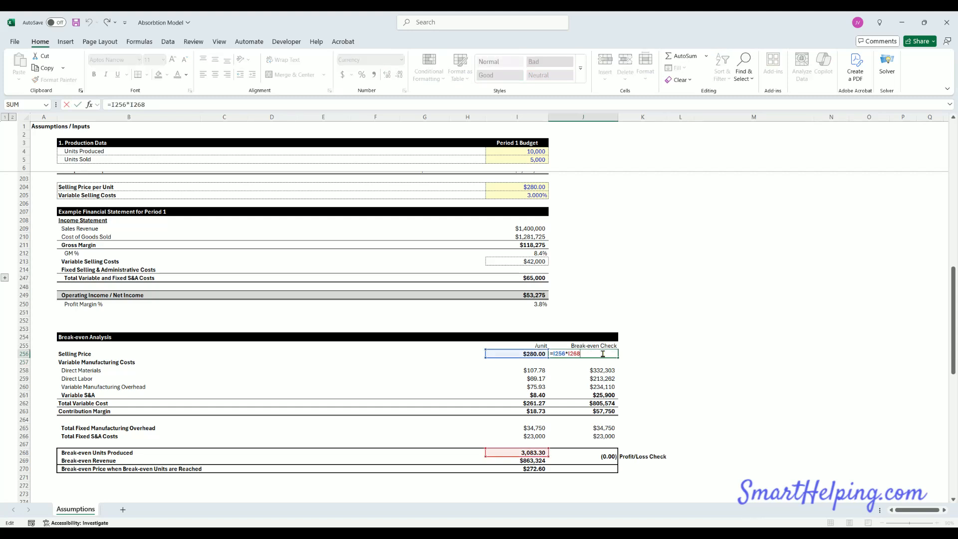
key("Escape")
double_click(534, 354)
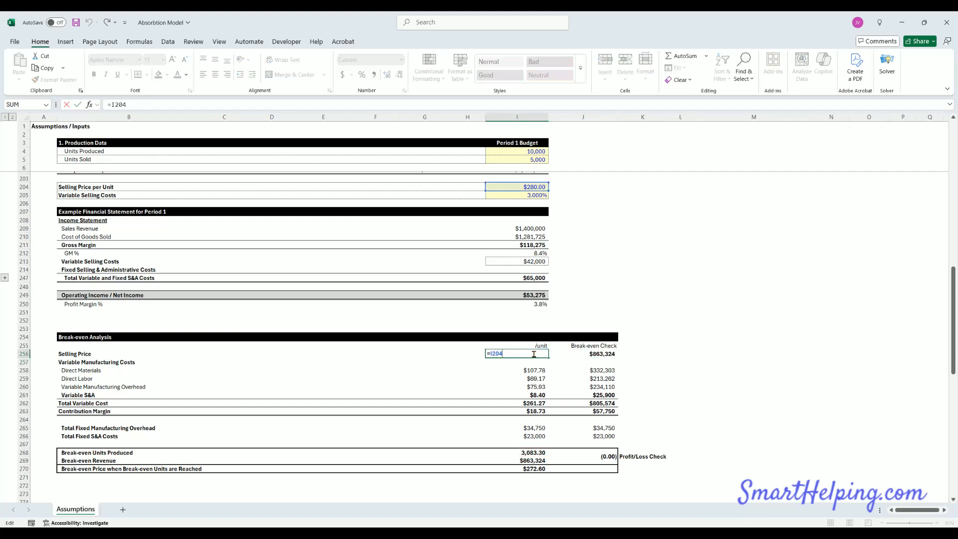
key("Return")
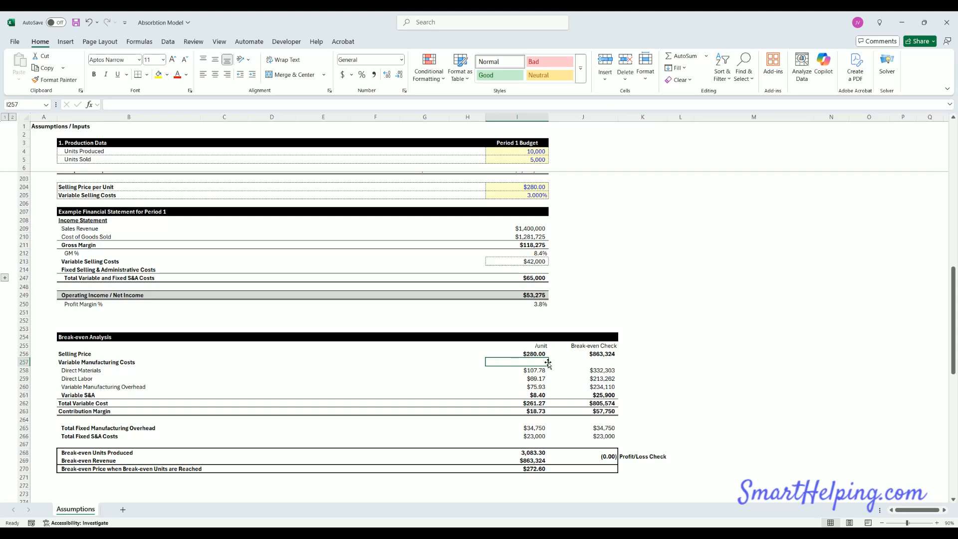
left_click(604, 353)
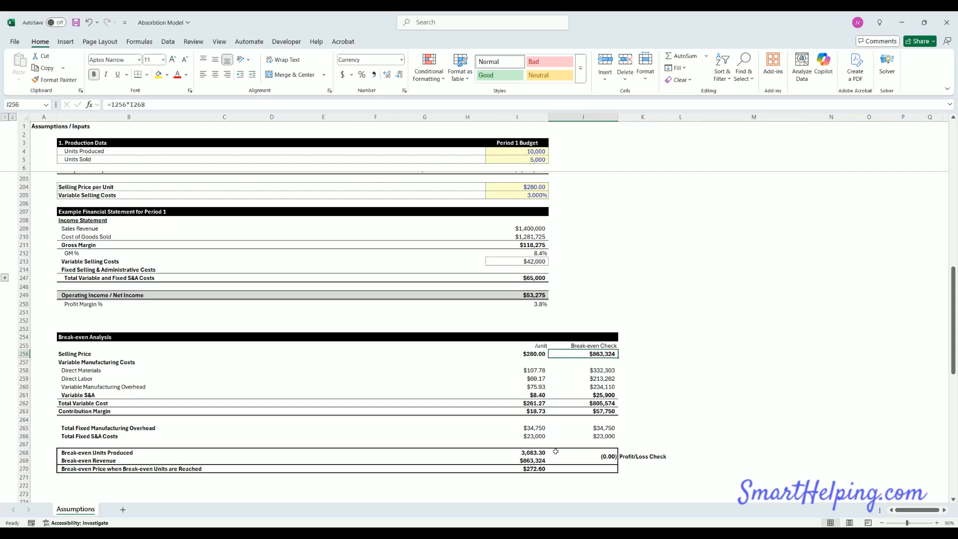
mouse_move(538, 399)
left_mouse_down()
mouse_move(538, 371)
mouse_move(538, 399)
left_mouse_up()
double_click(539, 379)
key("Escape")
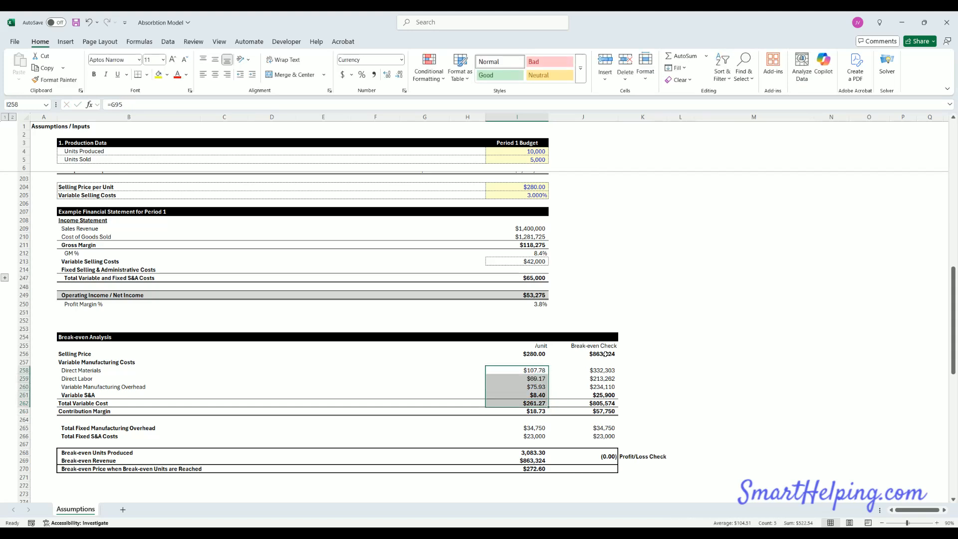
left_click(533, 355)
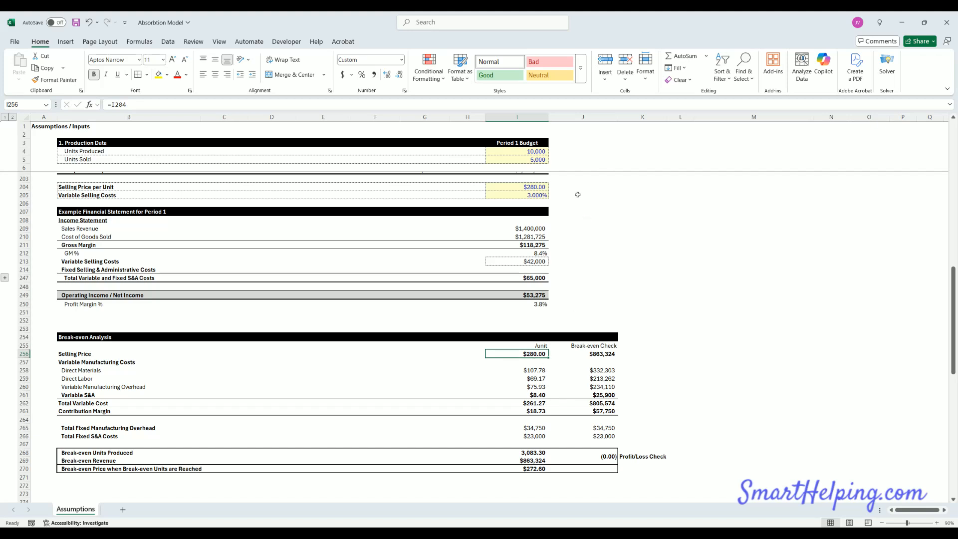
Step: Set Selling Price per Unit to $285 and review the absorption cost summary above the income statement
left_click(526, 189)
type("285")
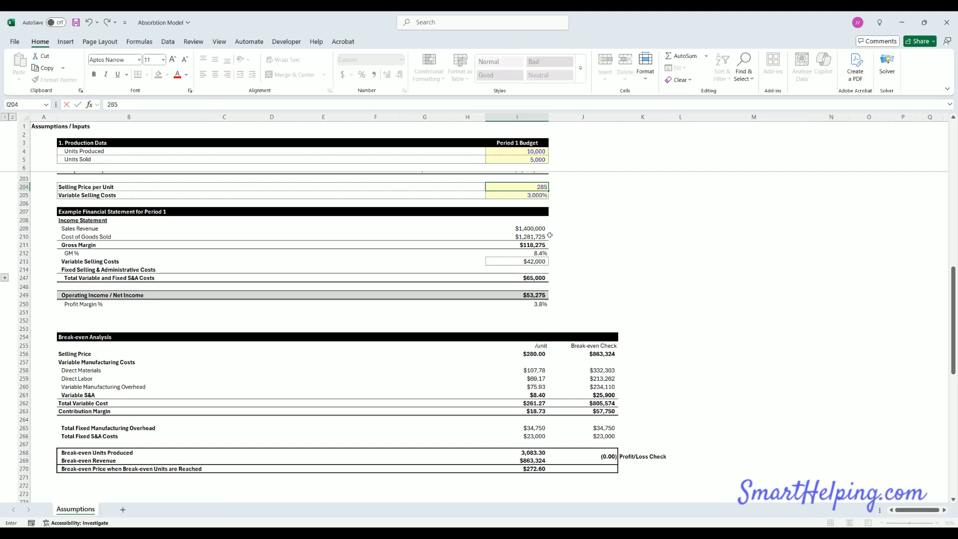
key("Return")
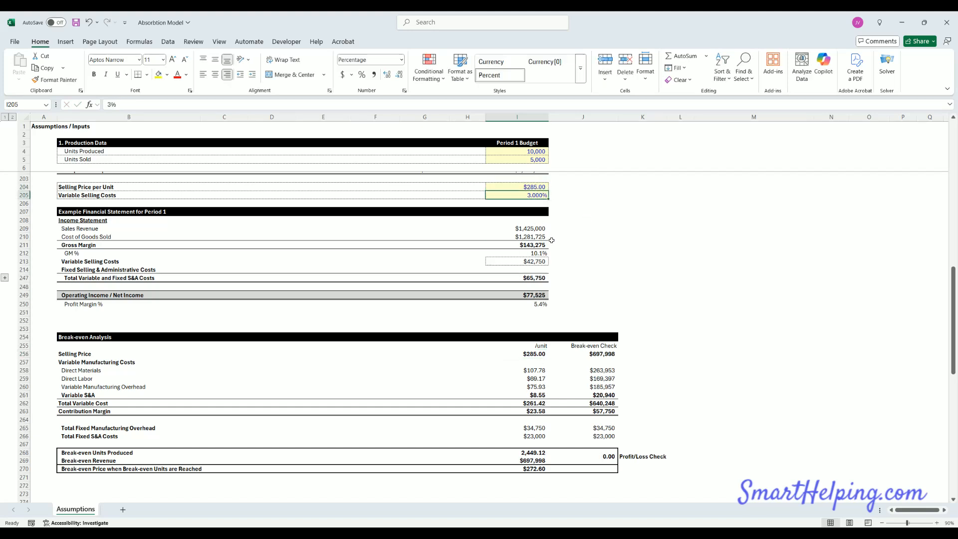
left_click(535, 187)
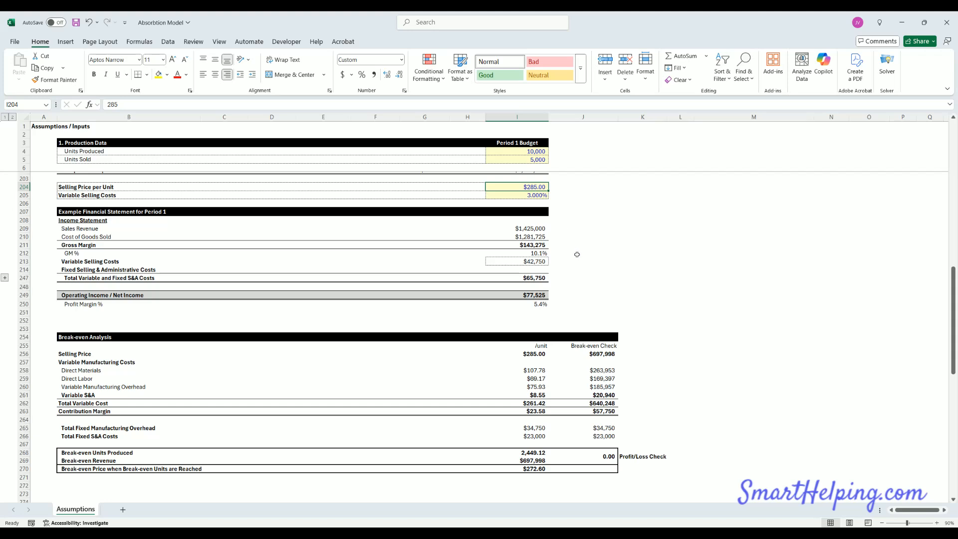
scroll(597, 352, "up", 4)
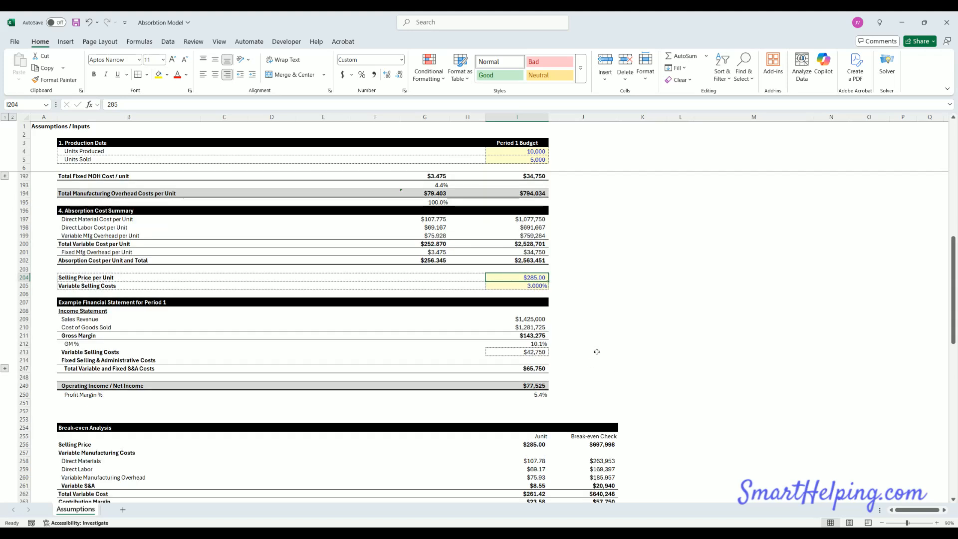
scroll(597, 352, "down", 4)
Step: Set Units Sold to 10,000
left_click(537, 160)
type("10000")
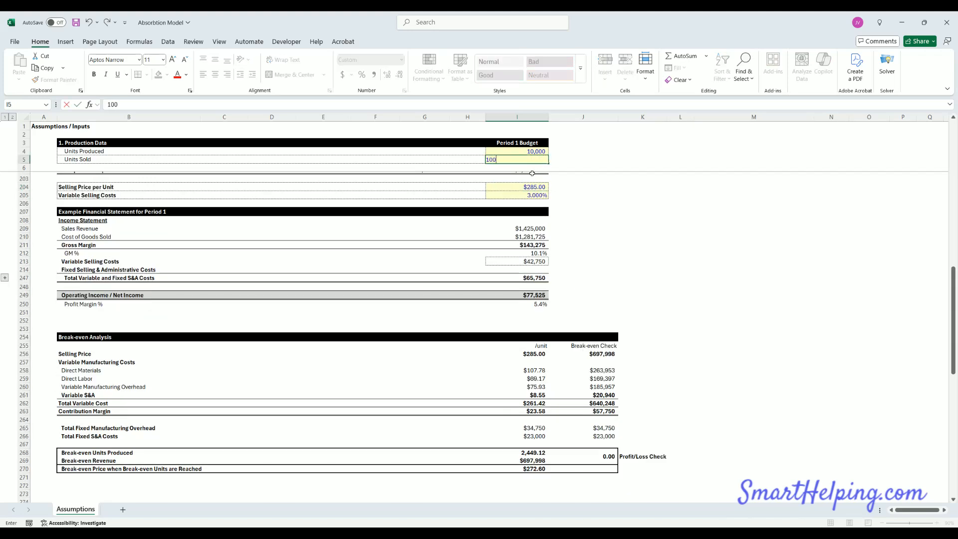
key("Return")
Step: Set both Units Produced and Units Sold to 5,000
left_click(538, 152)
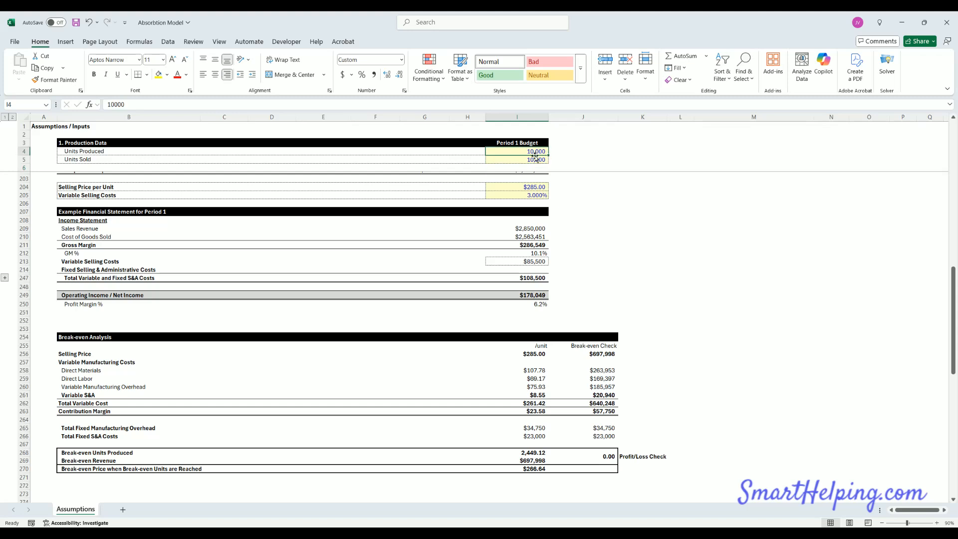
type("5,000")
left_click(534, 160)
type("5000")
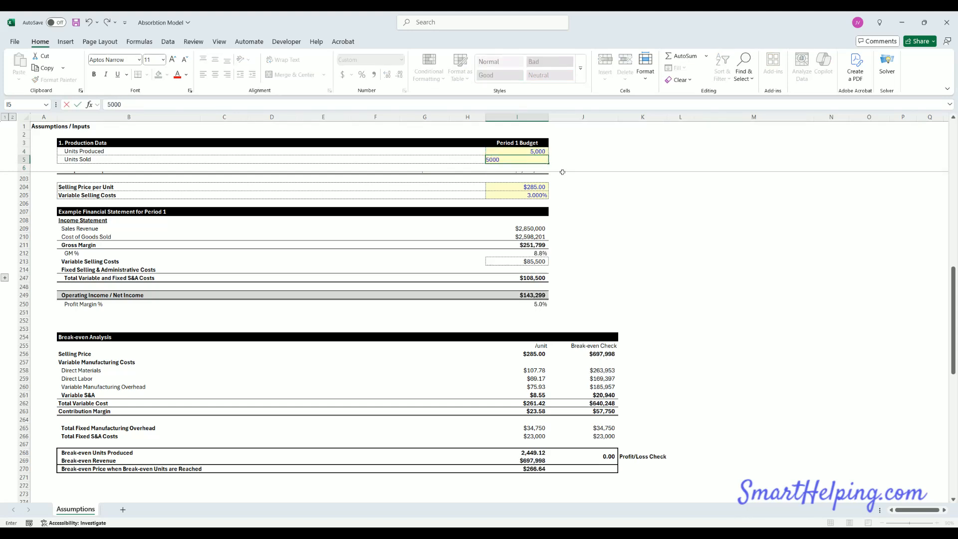
key("Return")
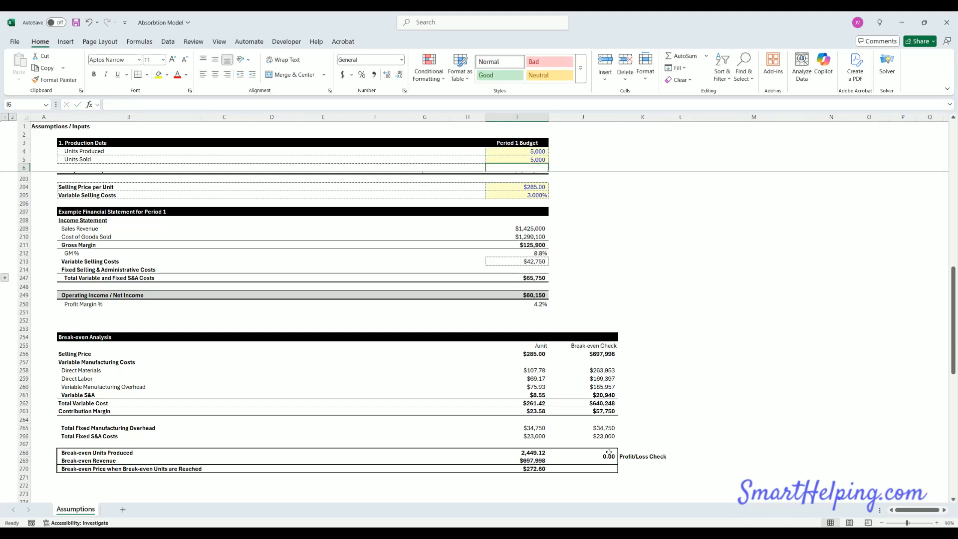
Step: Examine the Break-even Check revenue formula and compare Break-even Units Produced with Selling Price per Unit
left_click(594, 353)
double_click(594, 354)
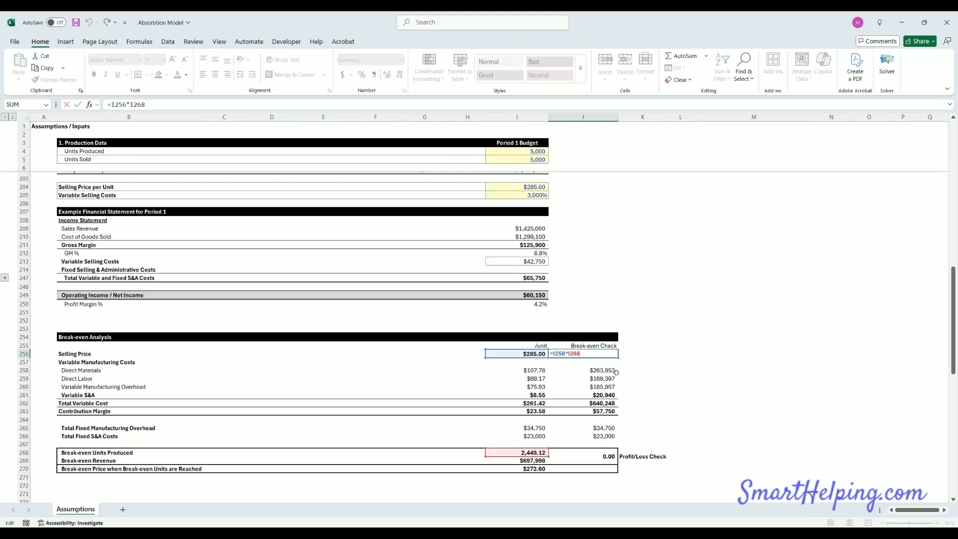
key("Return")
left_click(603, 354)
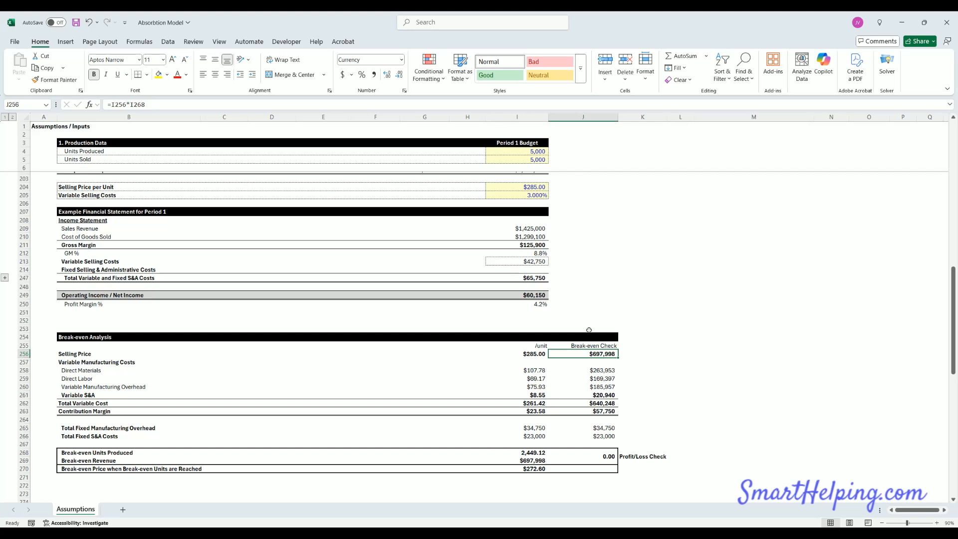
left_click(530, 453)
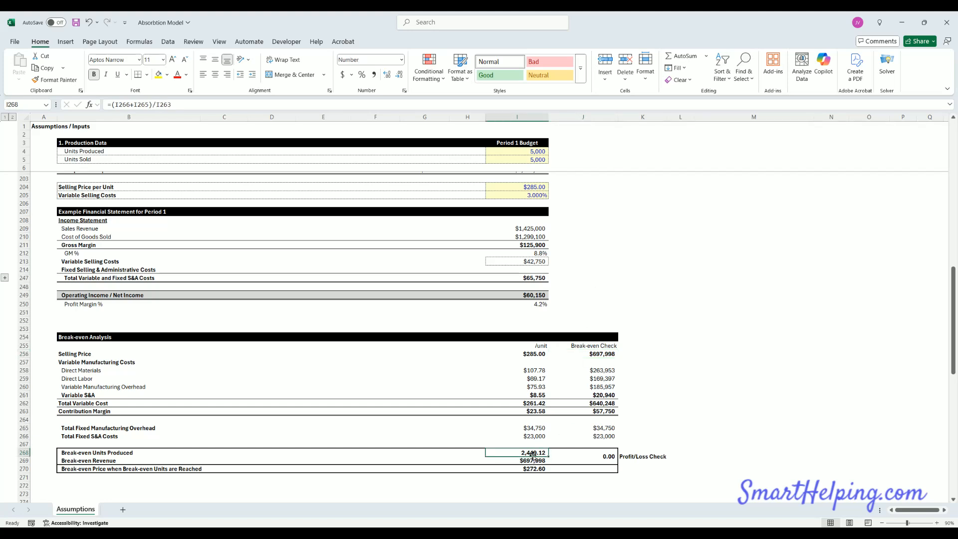
left_click(529, 186)
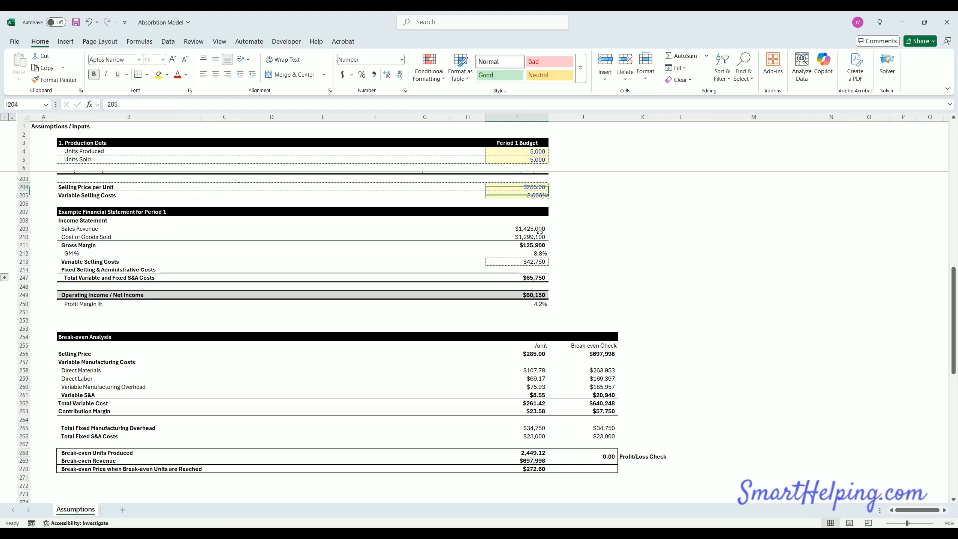
left_click(538, 453)
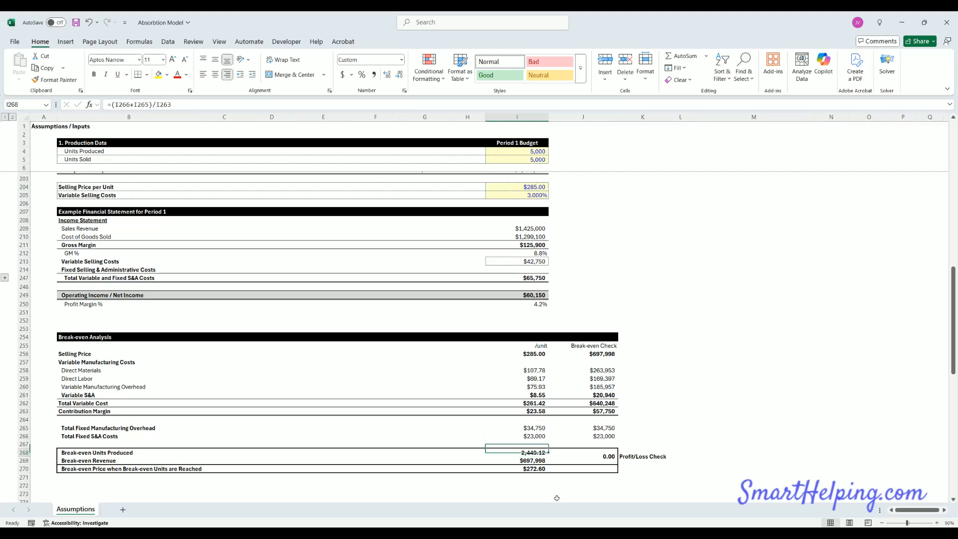
Step: Examine the Break-even Units Produced and Break-even Price formulas against Selling Price per Unit, Units Produced and the per-unit break-even costs
left_click(534, 470)
left_click(532, 453)
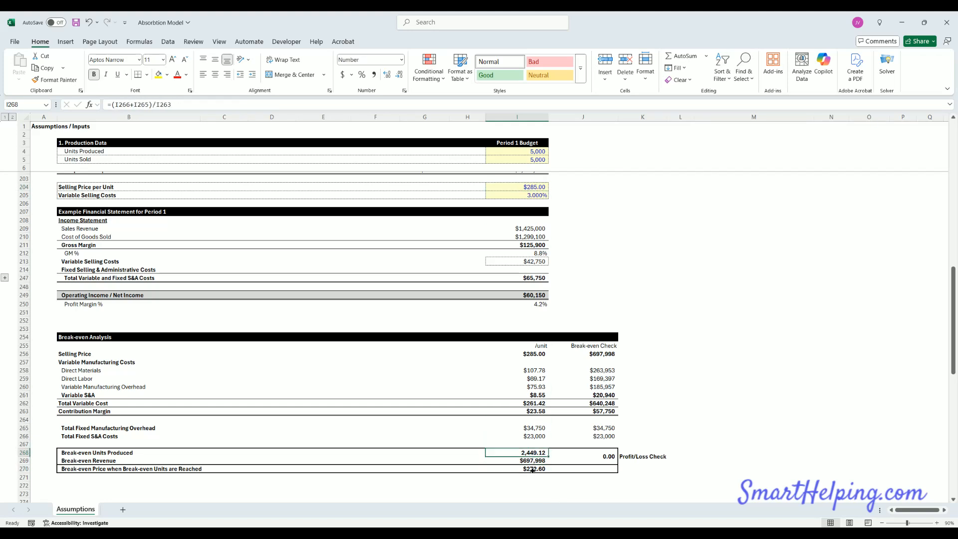
left_click(532, 469)
left_click(533, 454)
left_click(538, 188)
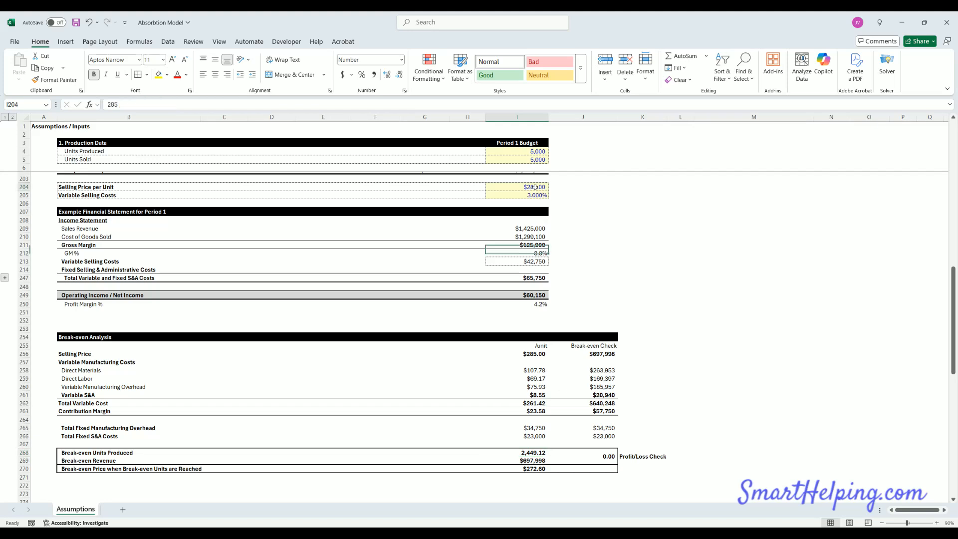
left_click(532, 151)
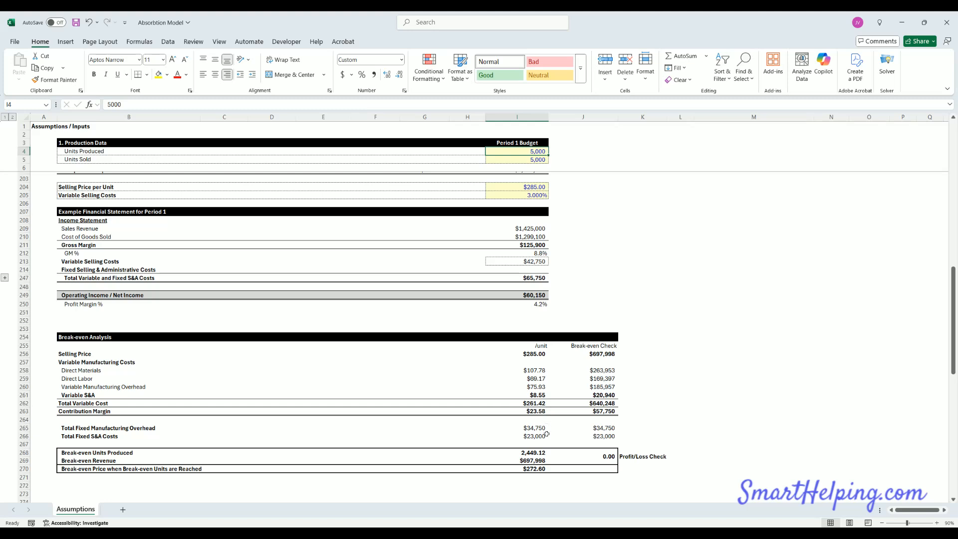
left_click(538, 452)
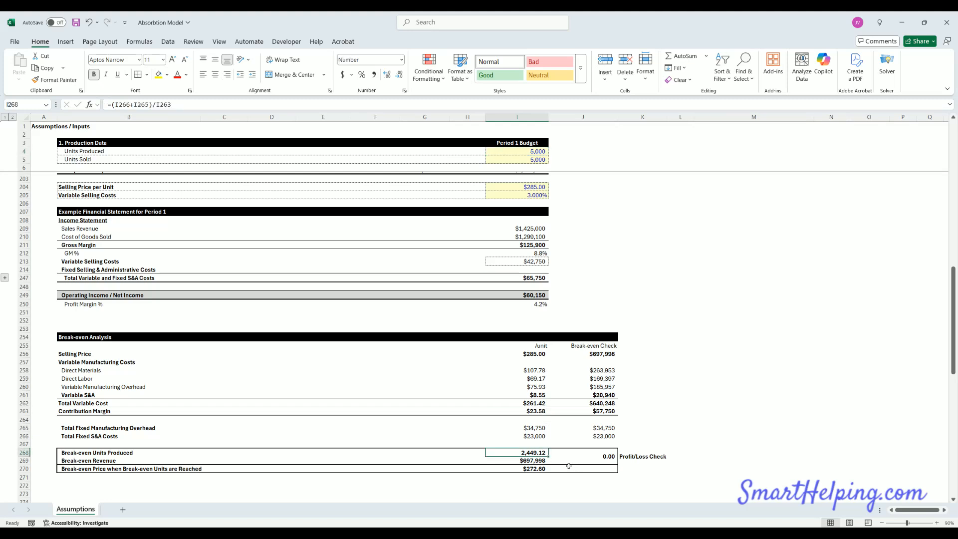
double_click(602, 354)
left_click(538, 353)
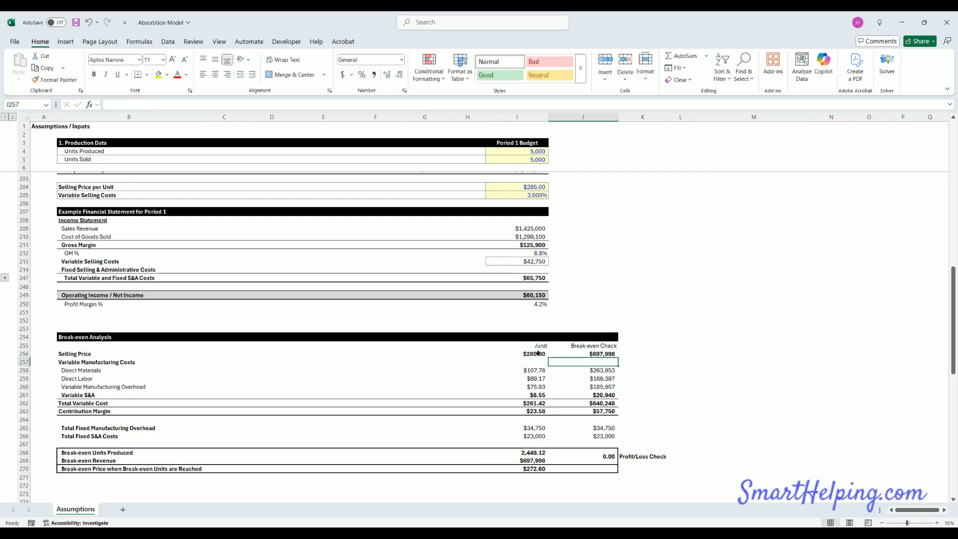
left_click(541, 369)
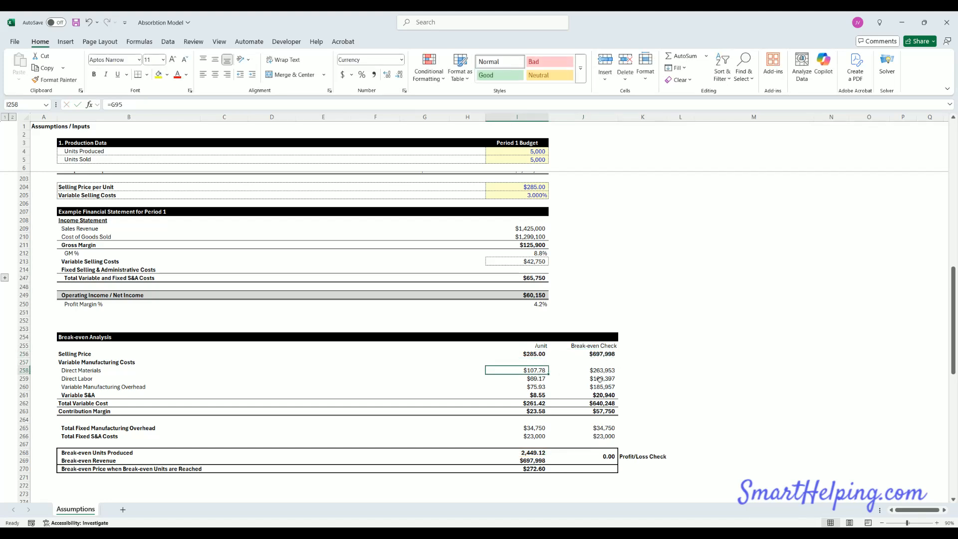
Step: Paste the Break-even Units Produced value as values into Units Produced and Units Sold, and check Operating Income and the break-even price
left_click(529, 452)
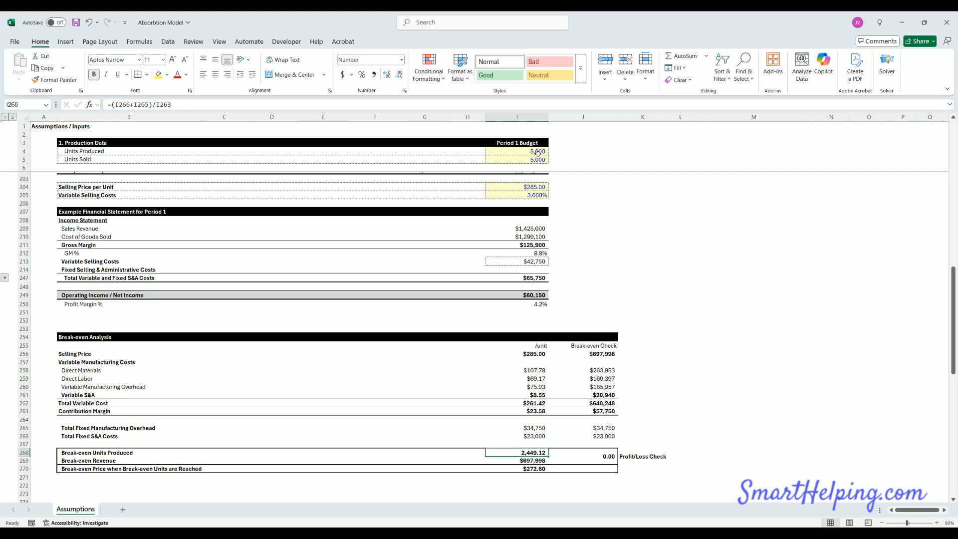
key("ctrl+c")
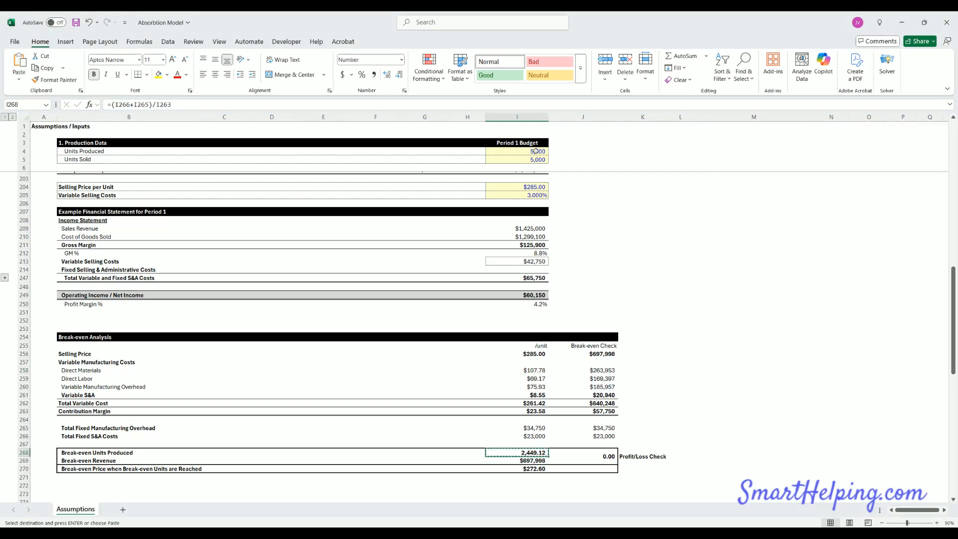
left_click(536, 149)
key("ctrl+shift+v")
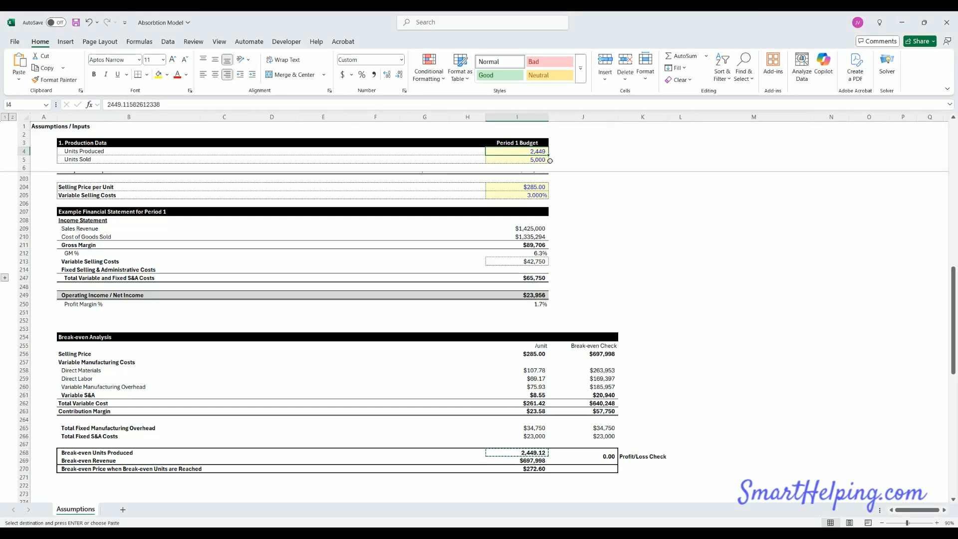
left_click(541, 160)
key("ctrl+shift+v")
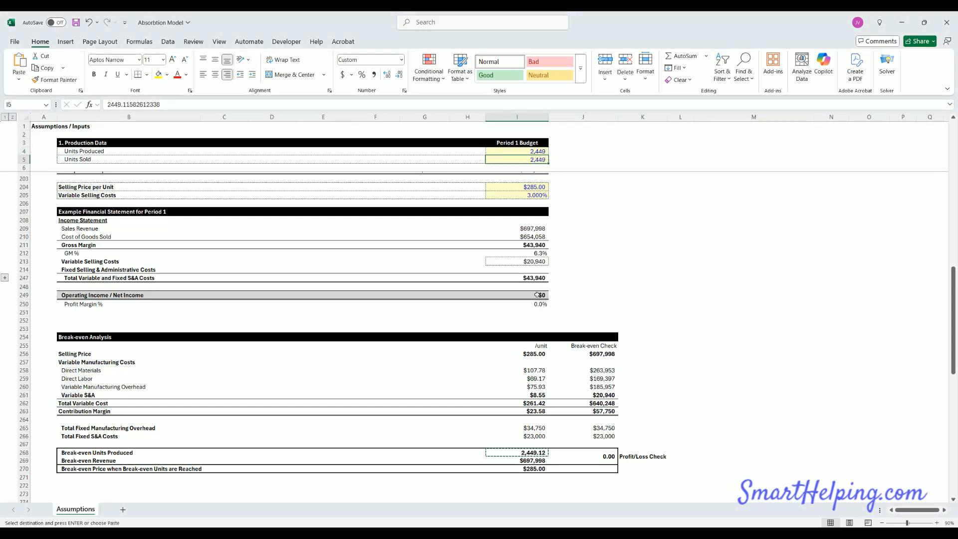
left_click(537, 294)
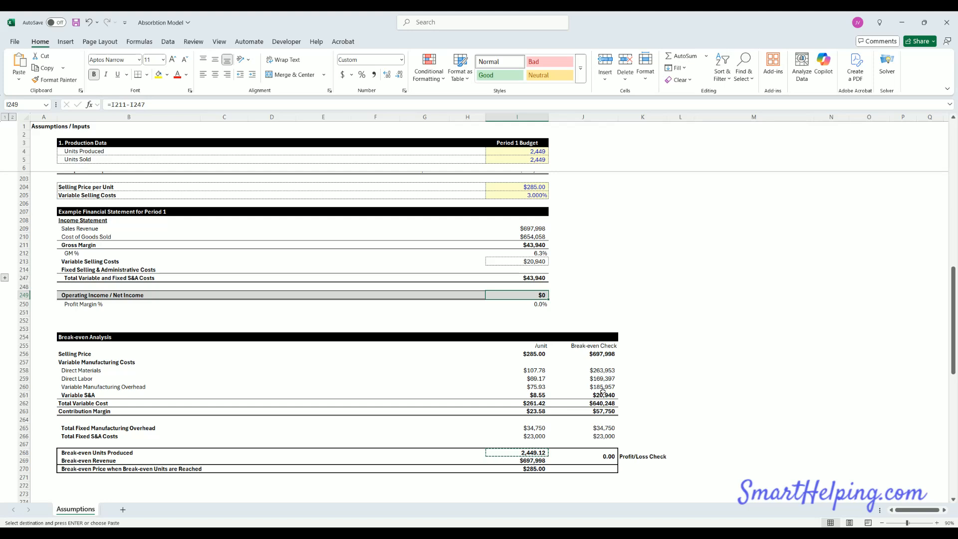
left_click(533, 469)
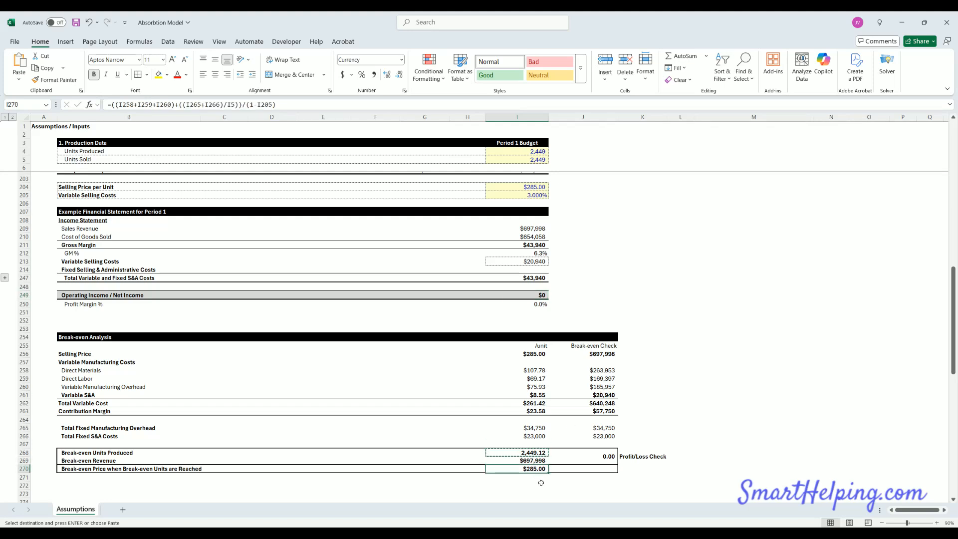
Step: Set both Units Produced and Units Sold to 7,000
left_click(530, 150)
type("7,00")
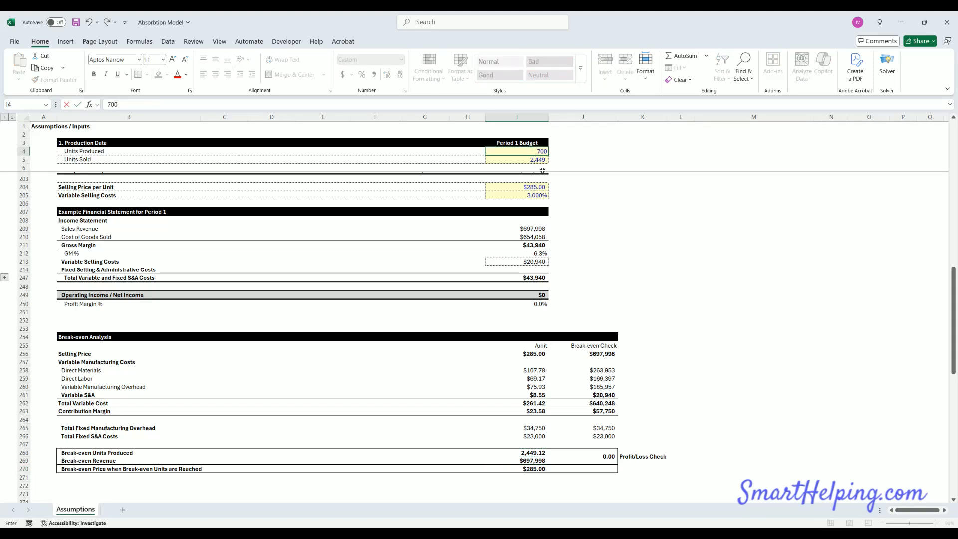
type("0")
key("Return")
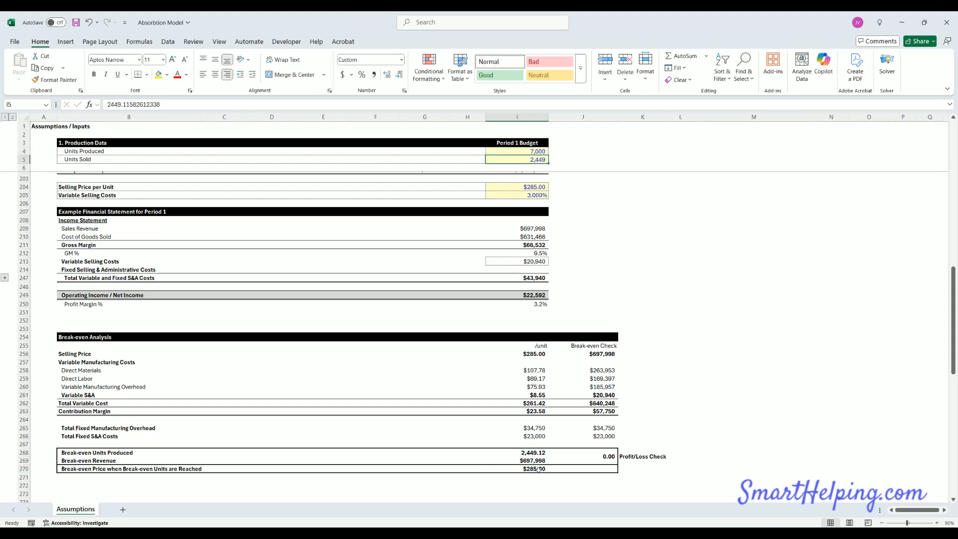
left_click(533, 288)
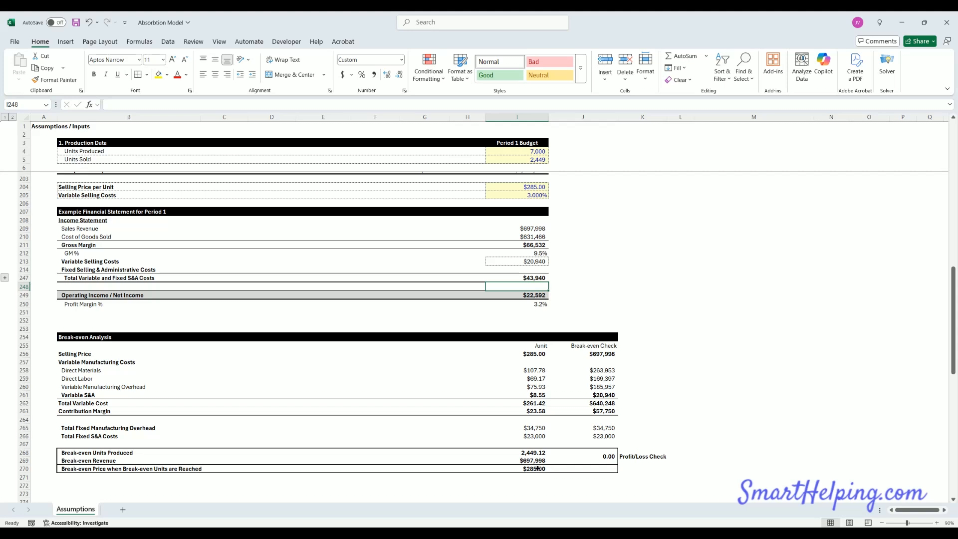
left_click(537, 469)
key("ctrl+c")
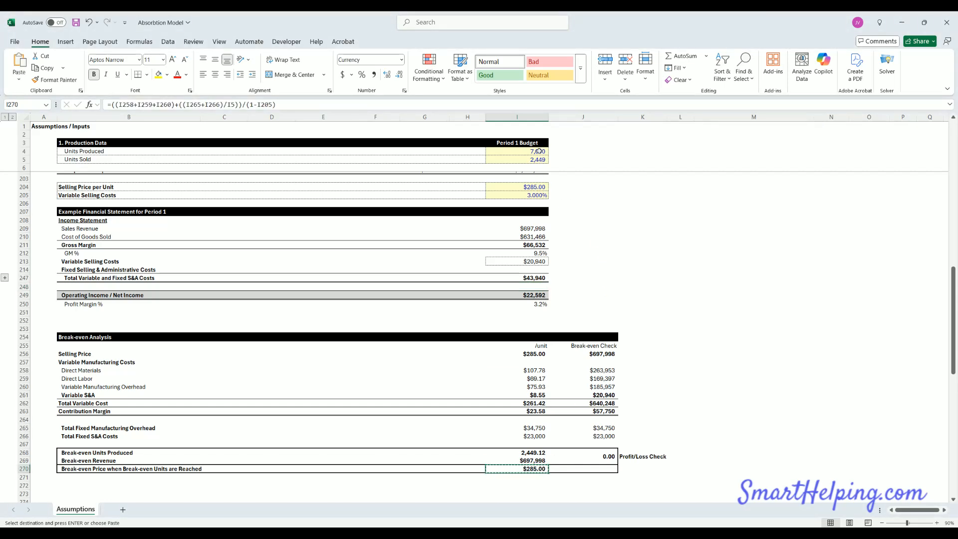
left_click(535, 186)
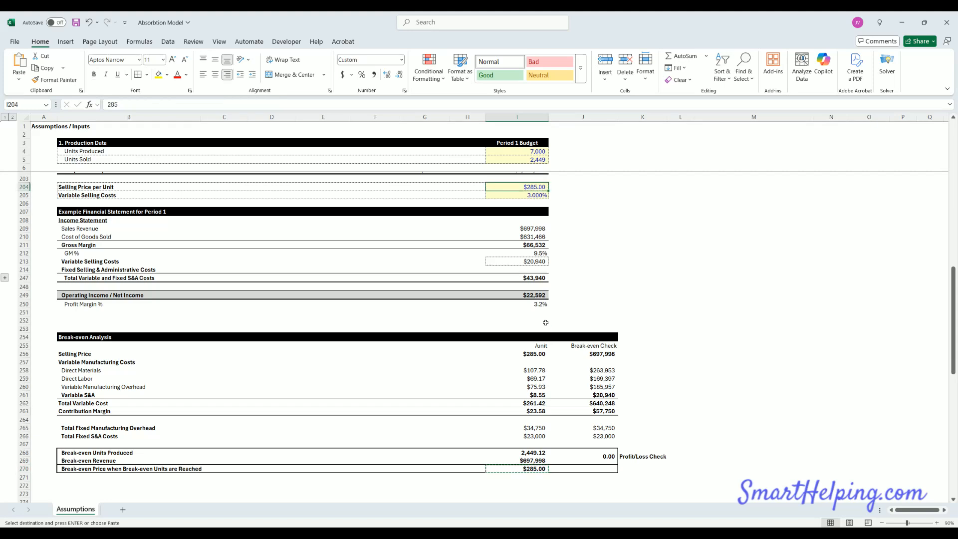
left_click(541, 160)
type("7,00")
type("00")
key("Return")
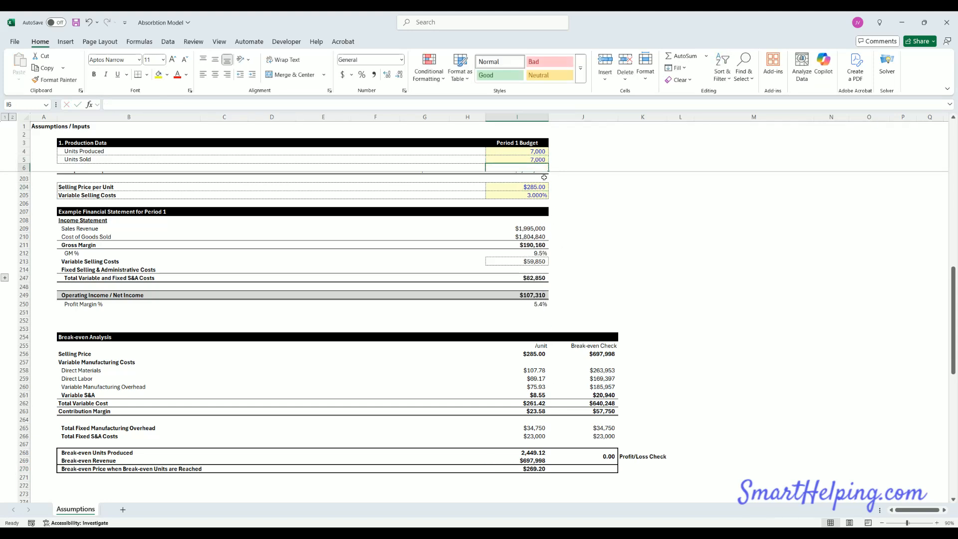
Step: Copy the Break-even Price when Break-even Units are Reached into Selling Price per Unit as a value
left_click(533, 295)
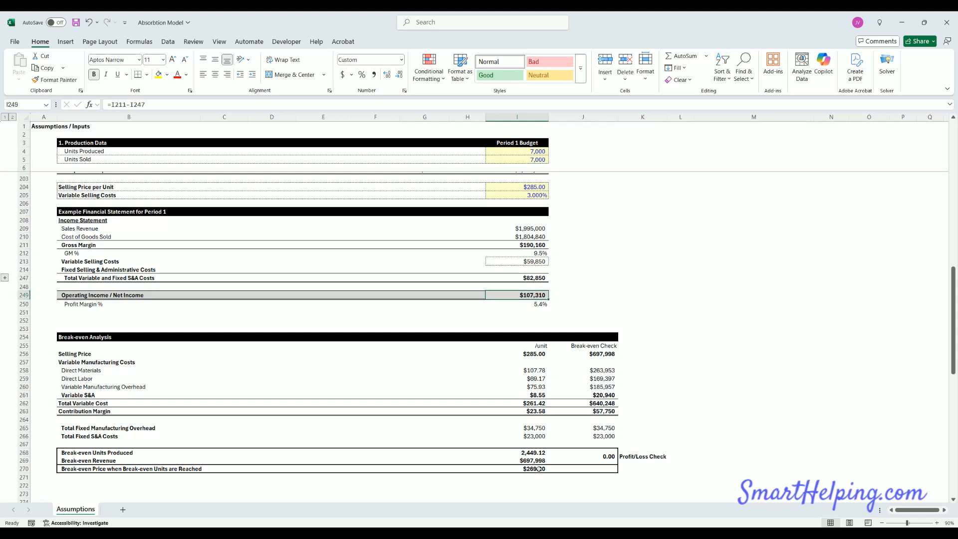
left_click(540, 469)
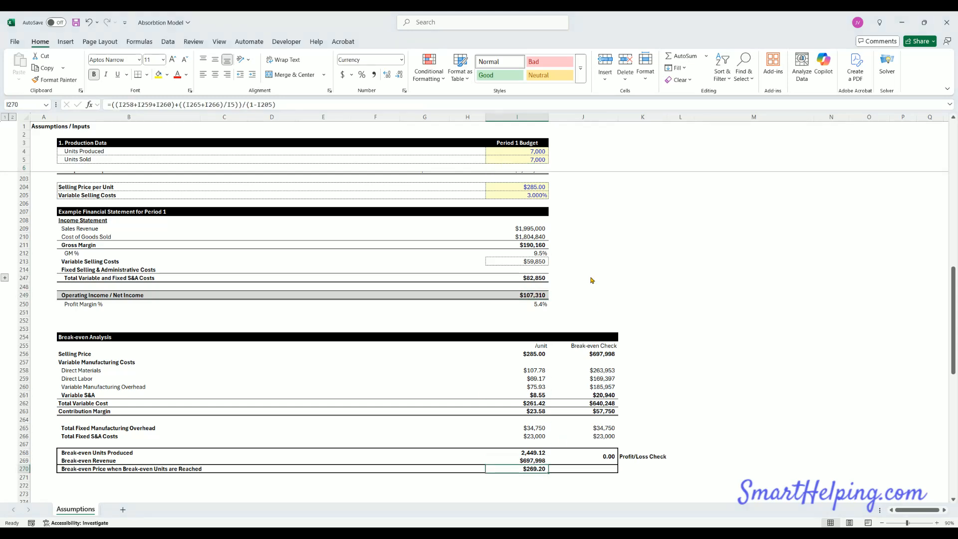
key("ctrl+c")
left_click(536, 188)
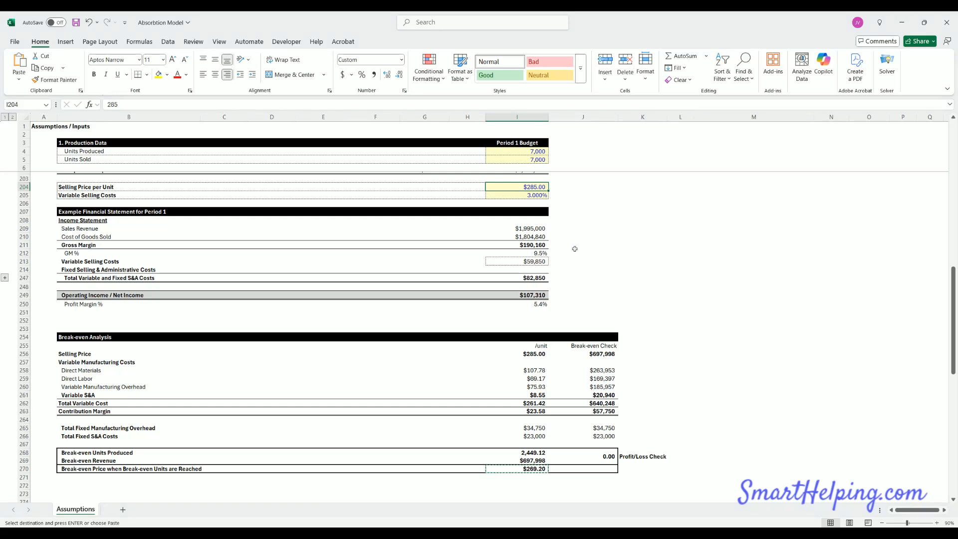
key("ctrl+shift+v")
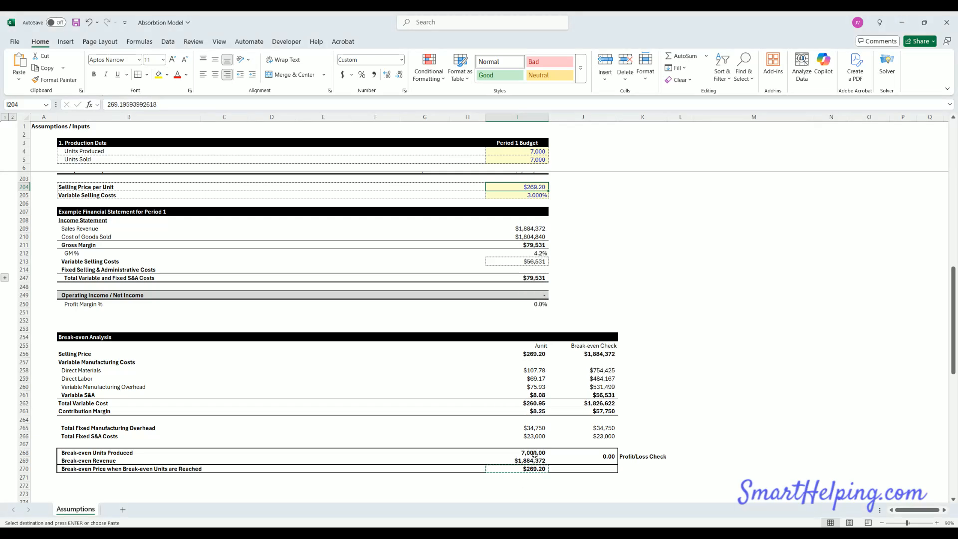
Step: Check the Units Sold and Units Produced inputs and save the workbook
left_click(538, 159)
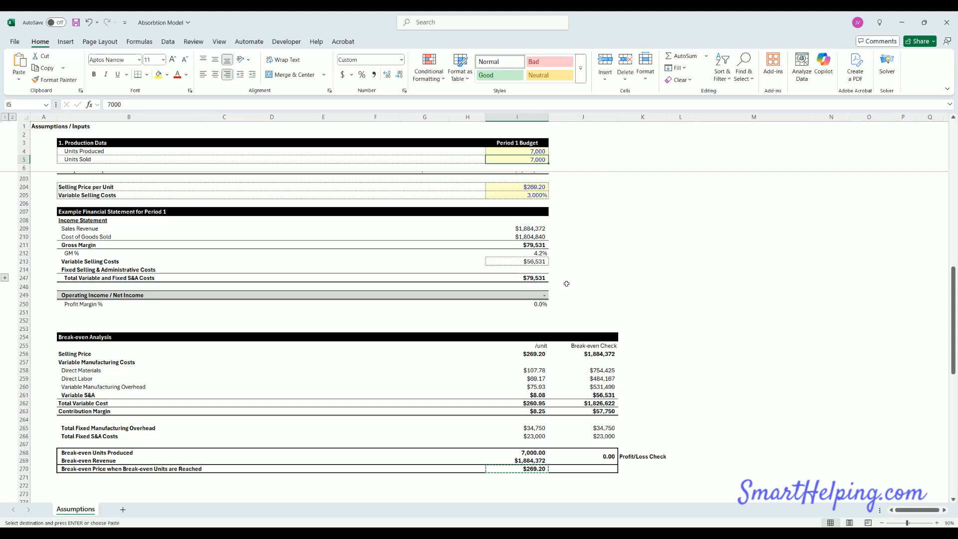
left_click(535, 149)
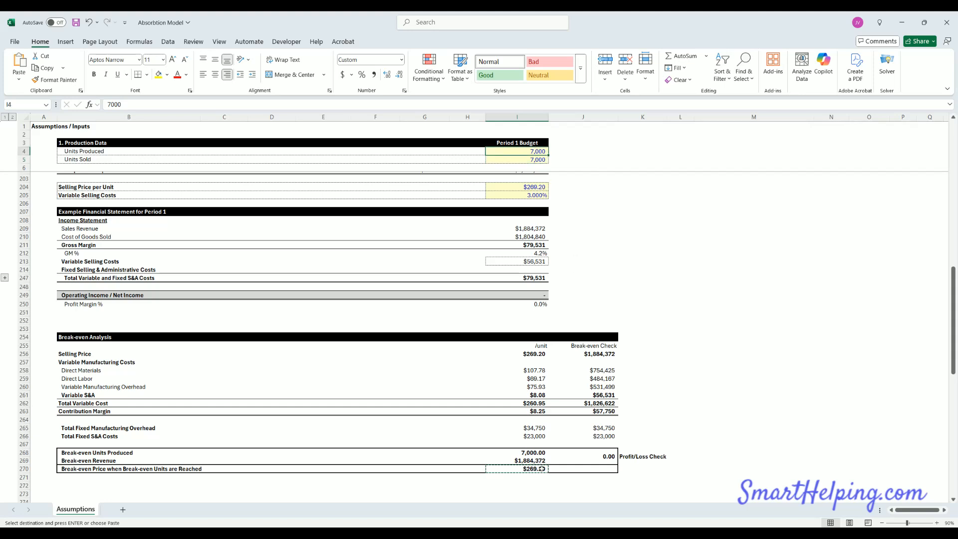
left_click(712, 363)
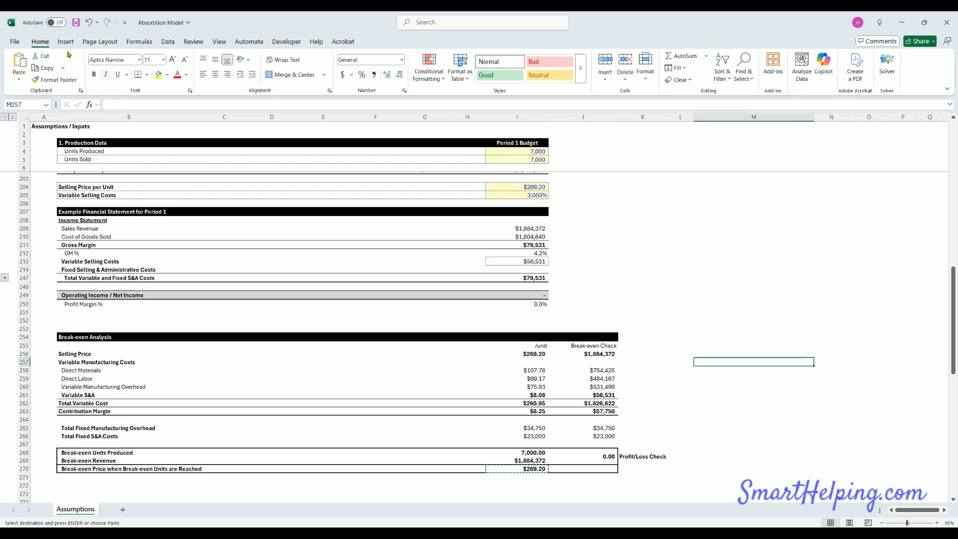
key("ctrl+s")
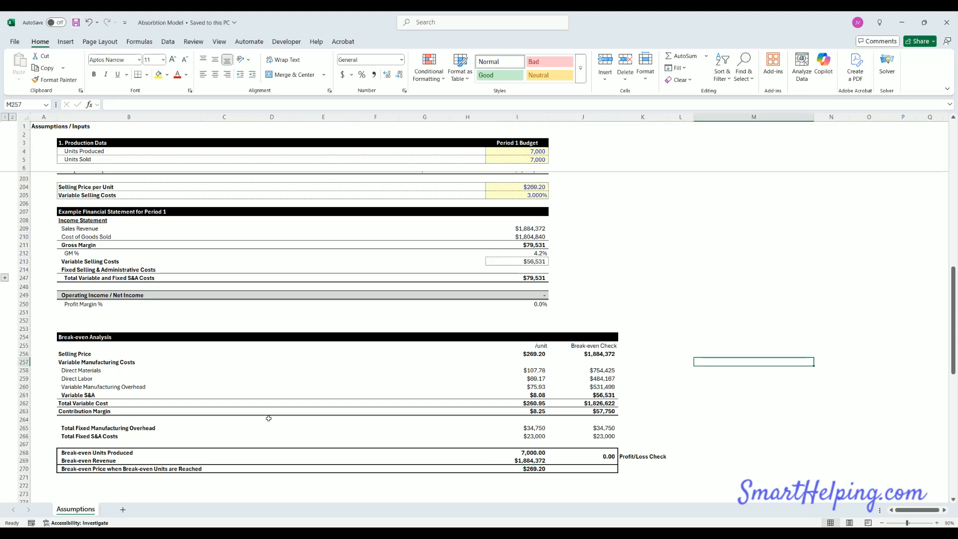
Step: Review the whole model, from direct costs and manufacturing overhead through the Absorption Cost Summary and selling inputs to the break-even analysis and sensitivity table
scroll(247, 391, "up", 10)
scroll(254, 401, "down", 20)
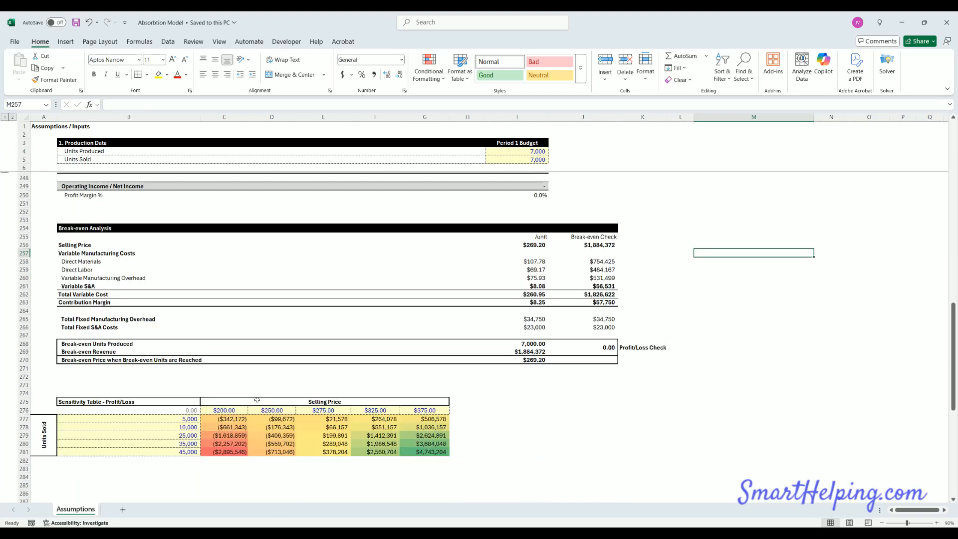
scroll(257, 400, "up", 20)
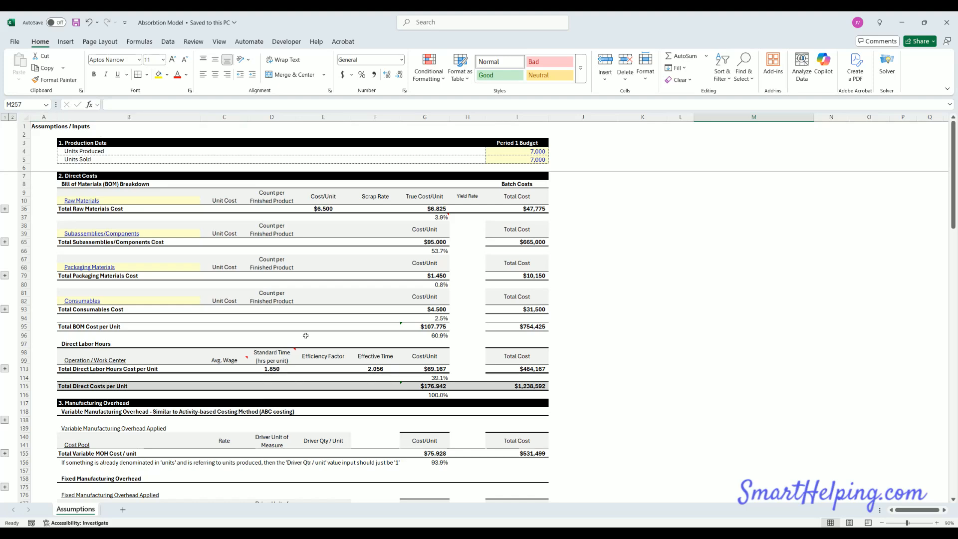
scroll(318, 361, "down", 20)
scroll(318, 361, "up", 4)
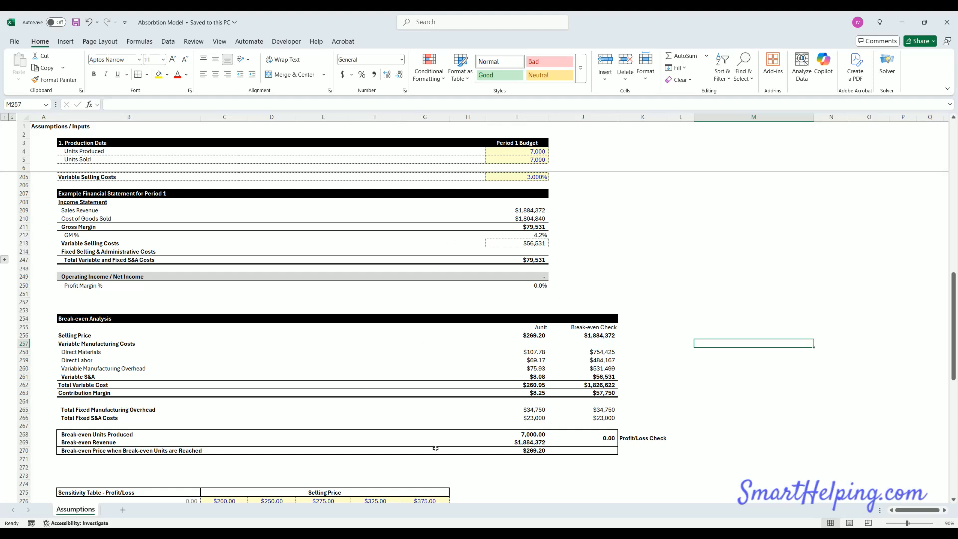
scroll(441, 352, "up", 11)
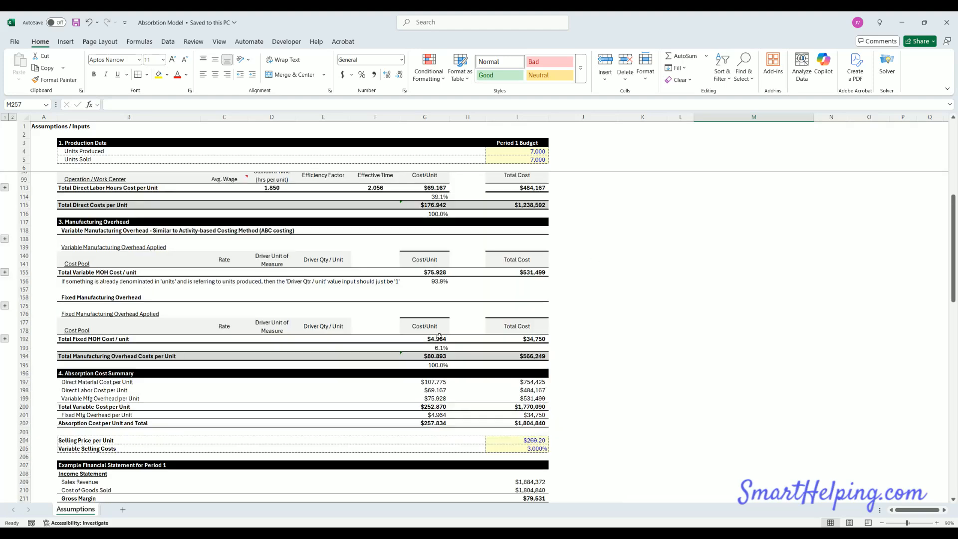
scroll(425, 351, "down", 3)
left_click_drag(75, 283, 501, 334)
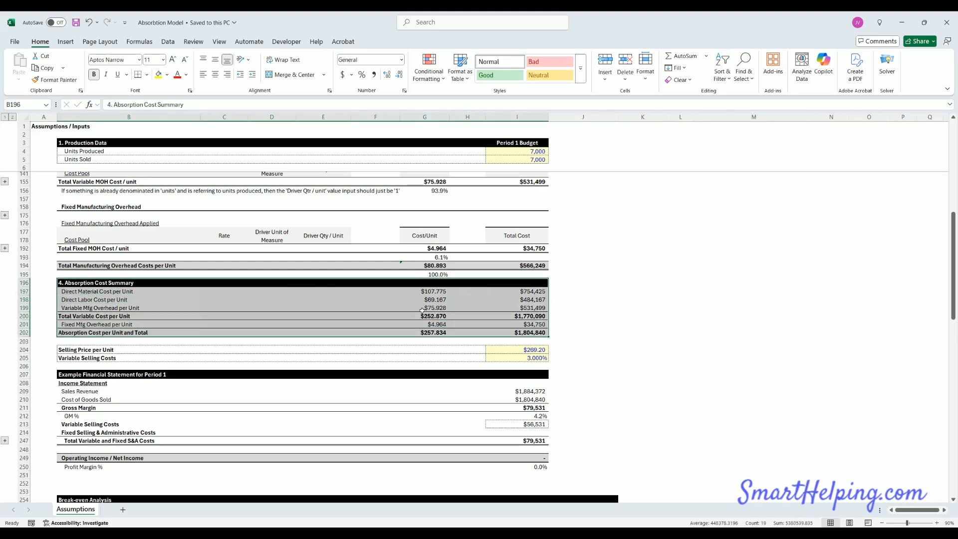
scroll(420, 324, "up", 11)
scroll(420, 324, "down", 11)
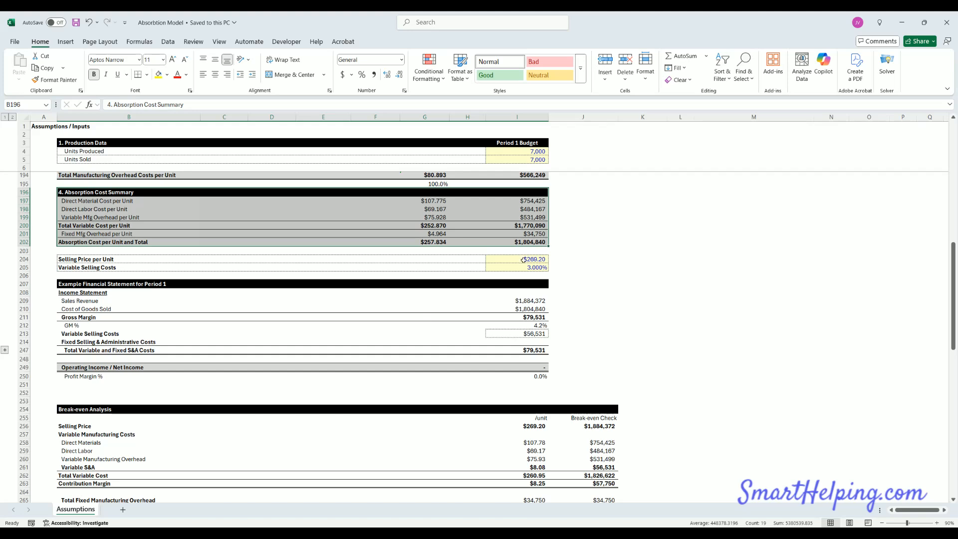
left_click_drag(524, 259, 523, 268)
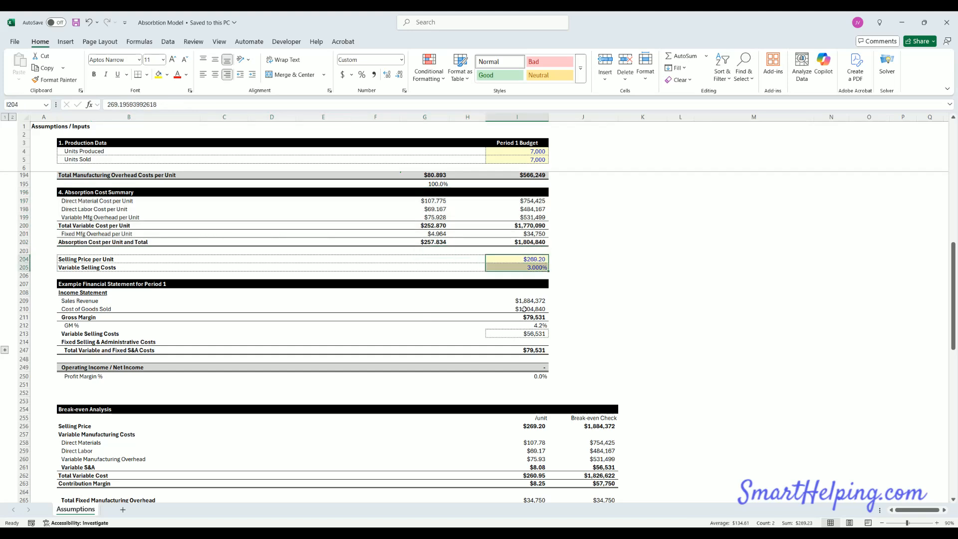
left_click(529, 267)
scroll(531, 319, "down", 8)
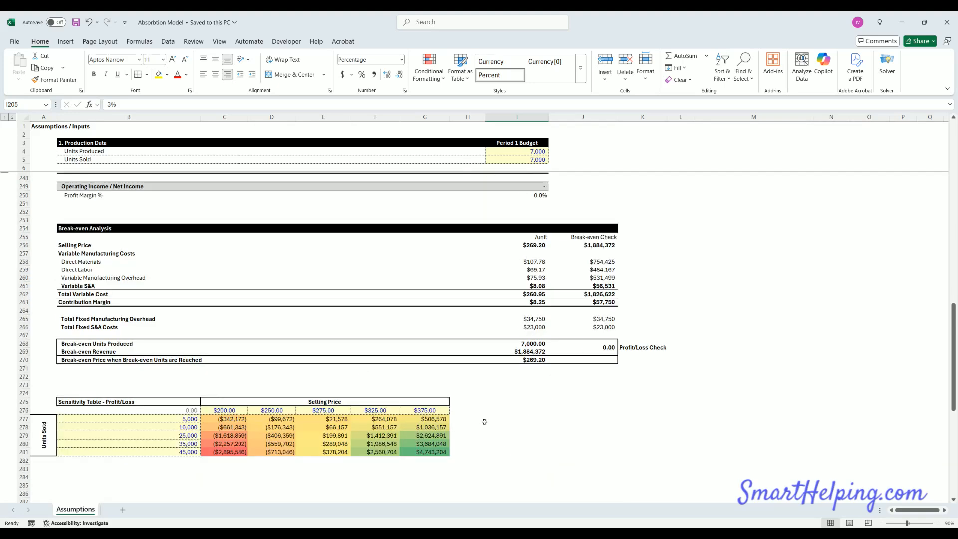
scroll(486, 420, "down", 7)
scroll(486, 409, "up", 20)
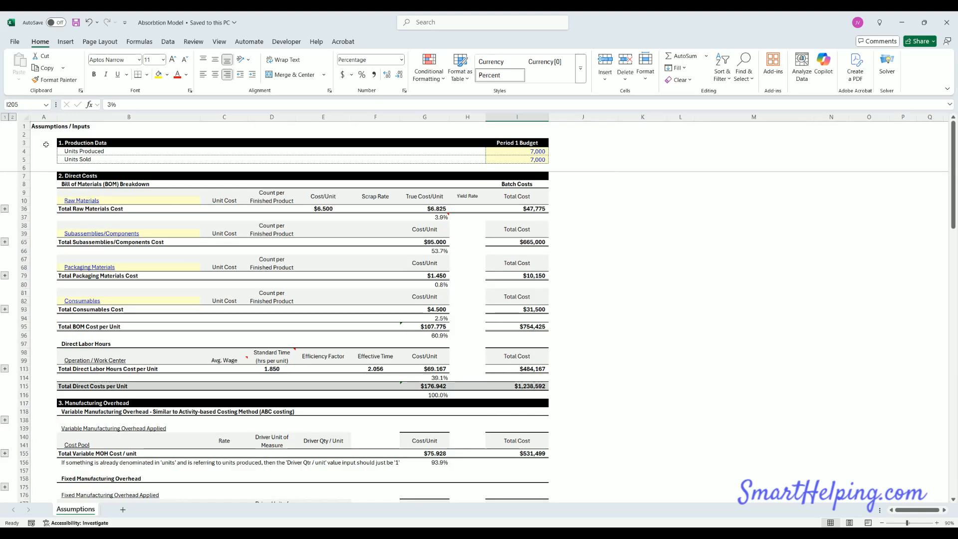
Step: Expand all grouped rows on the Assumptions sheet and save the workbook
left_click(12, 117)
scroll(257, 297, "down", 20)
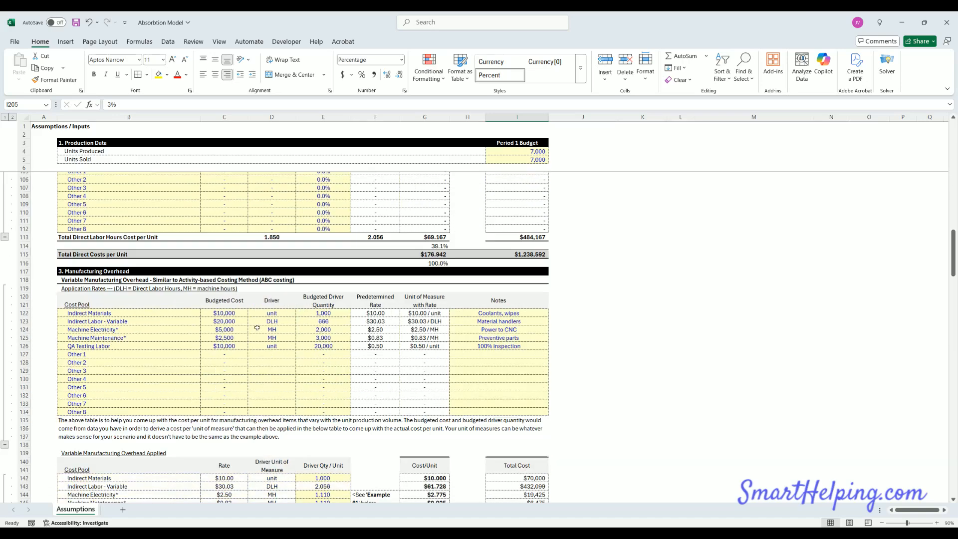
scroll(256, 327, "up", 20)
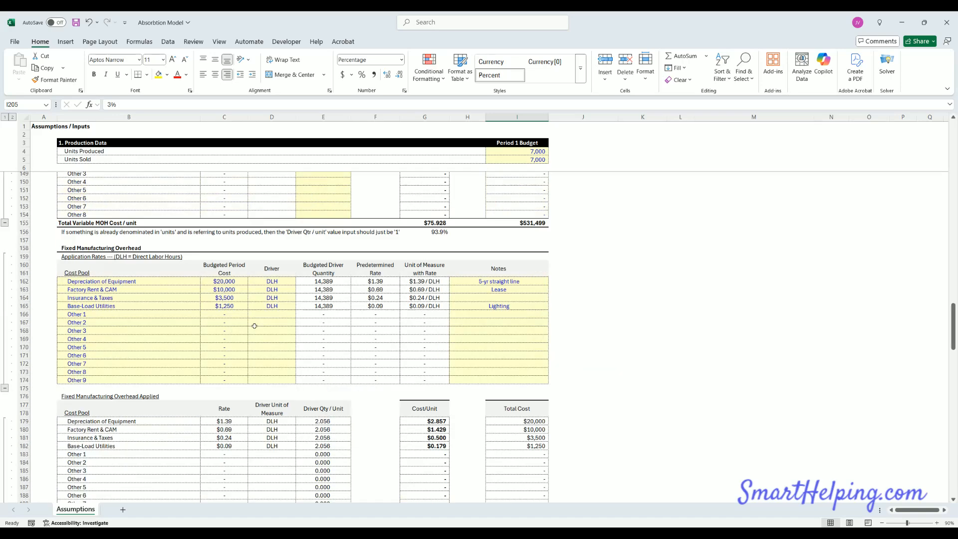
left_click(76, 22)
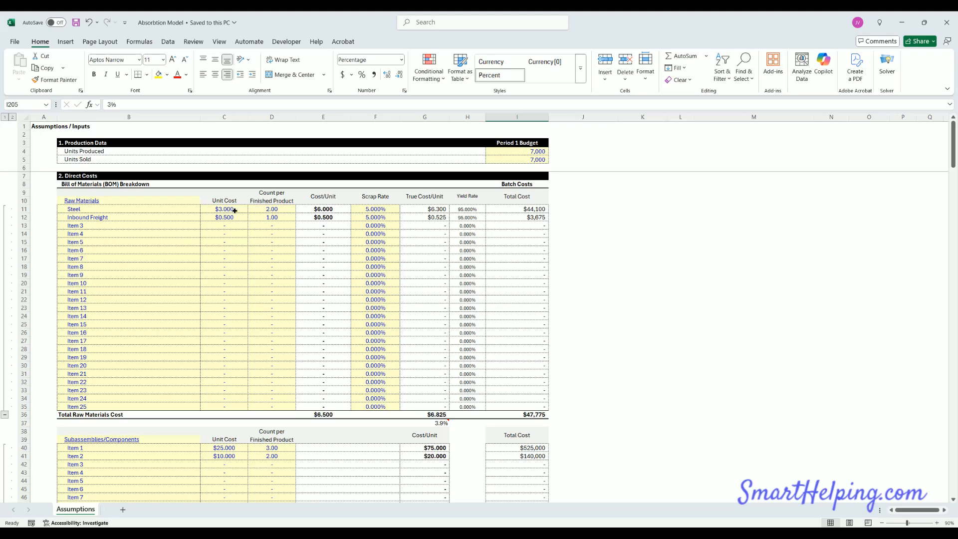
Step: Review the expanded raw materials, subassemblies, packaging and consumables input tables
left_click_drag(235, 210, 265, 286)
left_click(224, 250)
scroll(227, 377, "down", 15)
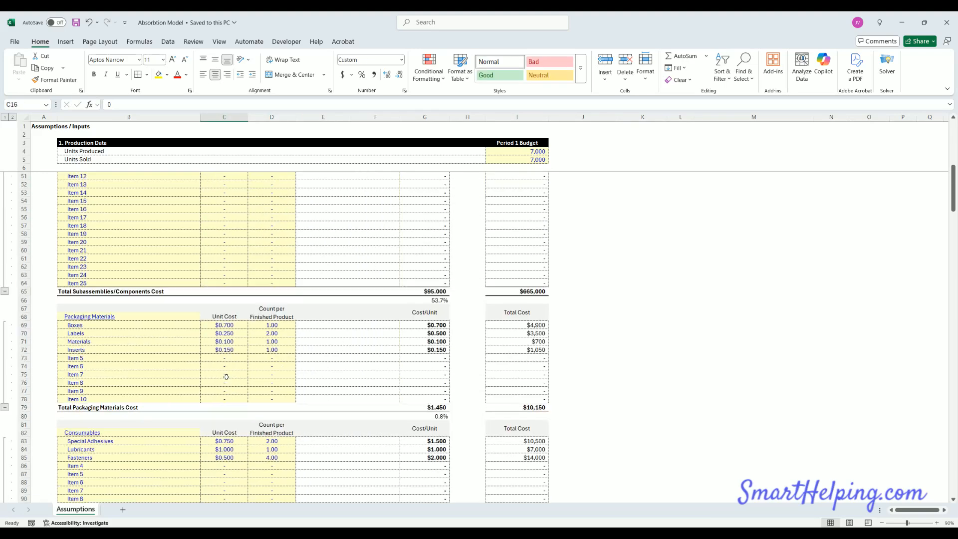
scroll(226, 376, "down", 4)
scroll(222, 369, "up", 18)
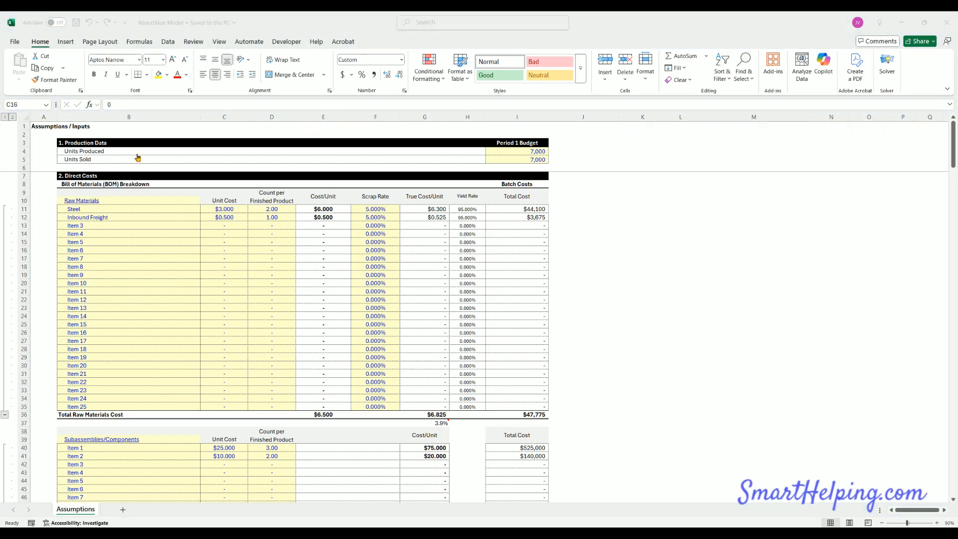
Step: Switch to the SmartHelping website in the browser and open the Accounting template category
key("alt+Tab")
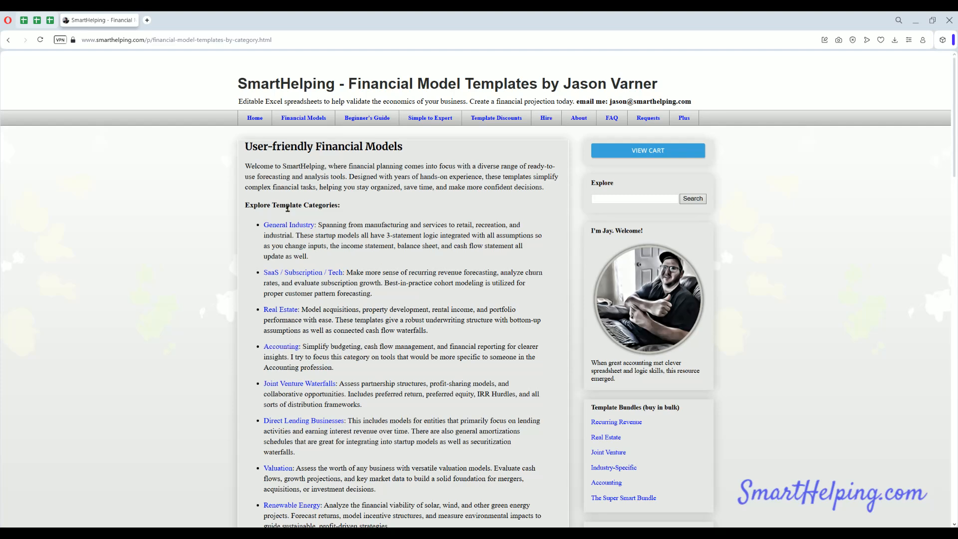
left_click(255, 118)
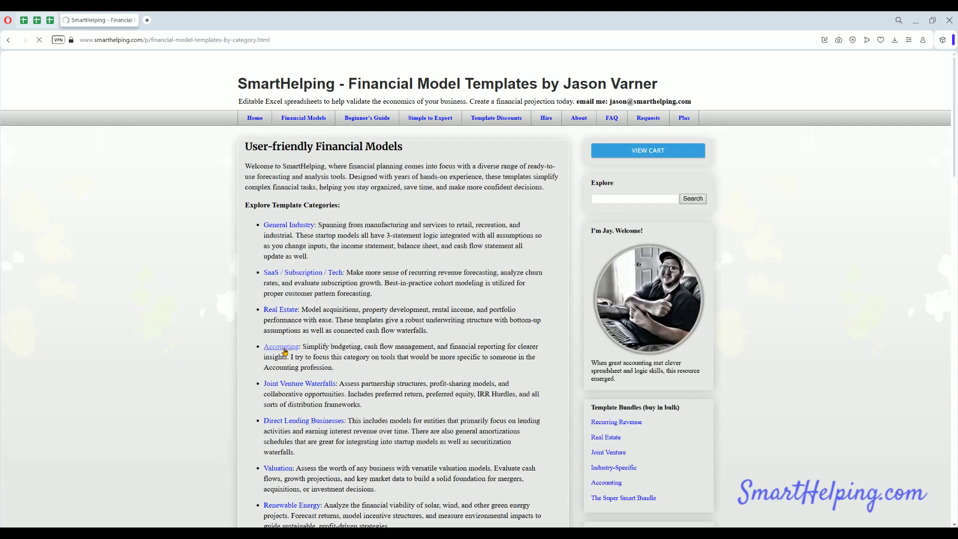
left_click(282, 348)
Step: Look through the Accounting page's Trackers and Tools and Calculators lists, including the Activity-Based Costing Model entry
scroll(284, 355, "down", 5)
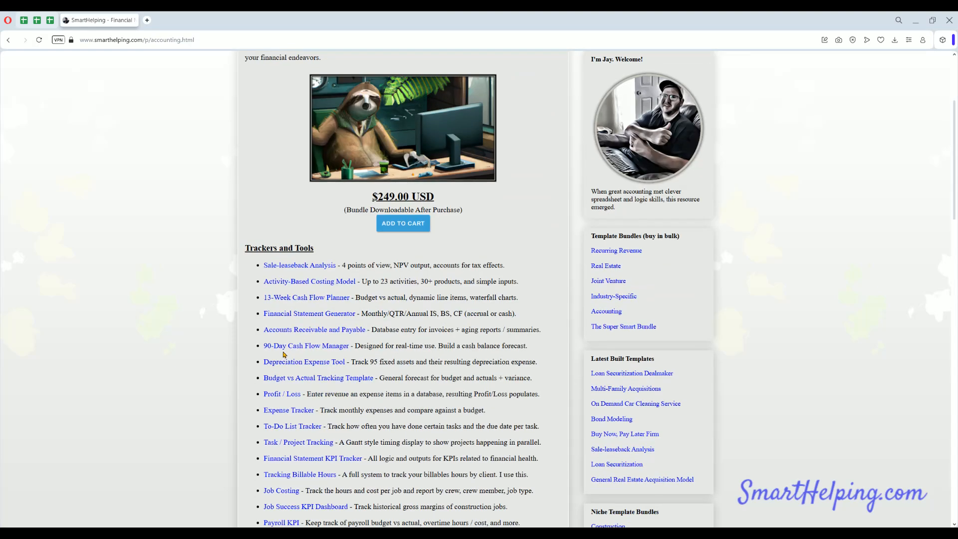
scroll(284, 354, "down", 7)
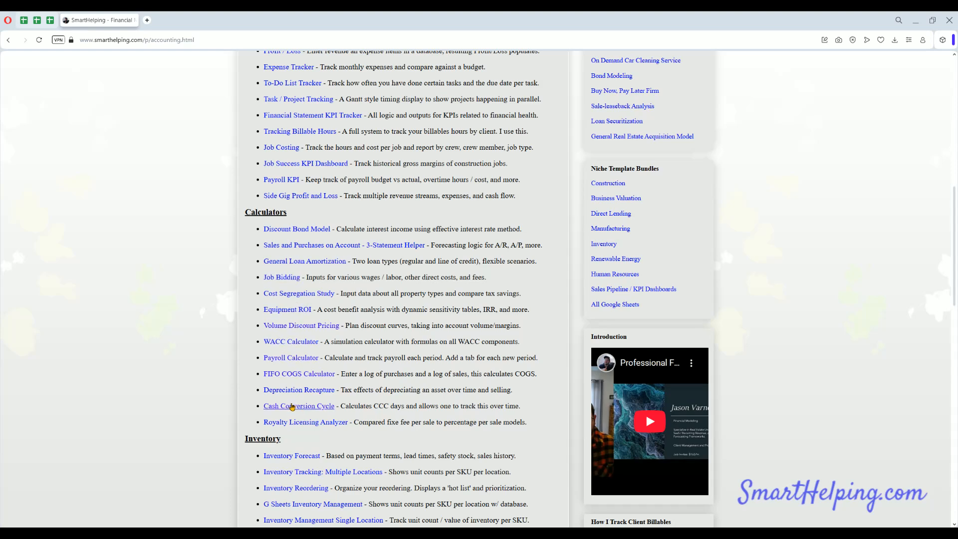
scroll(302, 368, "up", 3)
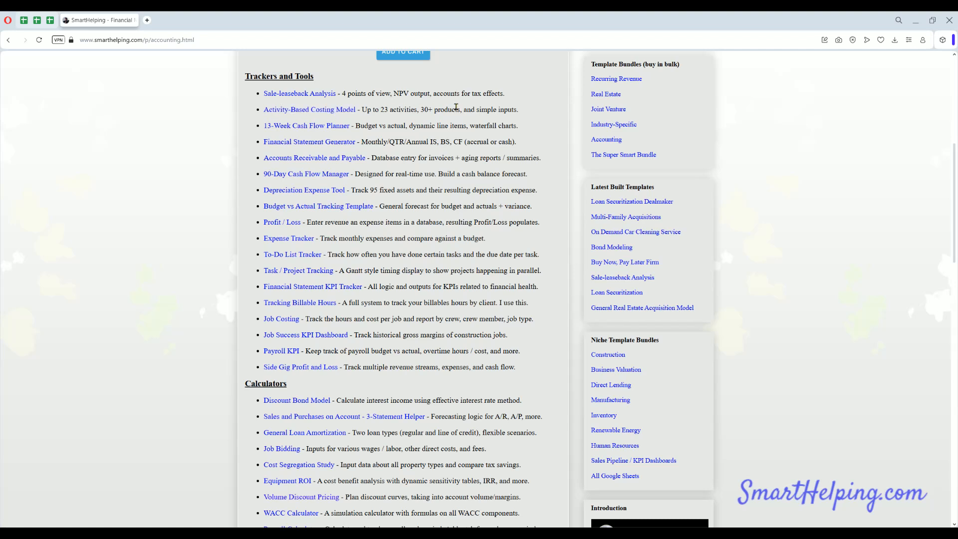
left_click_drag(456, 108, 367, 109)
left_click(349, 110)
scroll(442, 439, "up", 3)
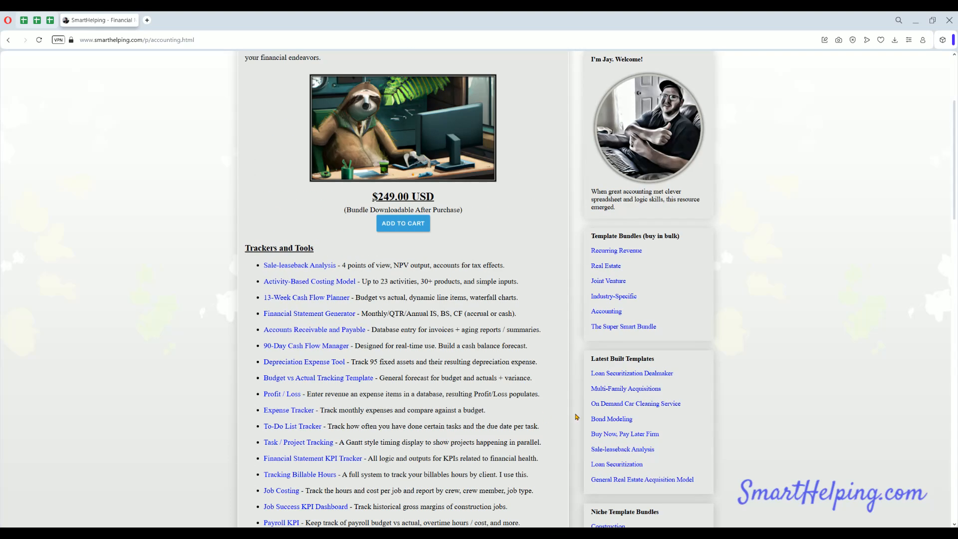
scroll(532, 411, "down", 3)
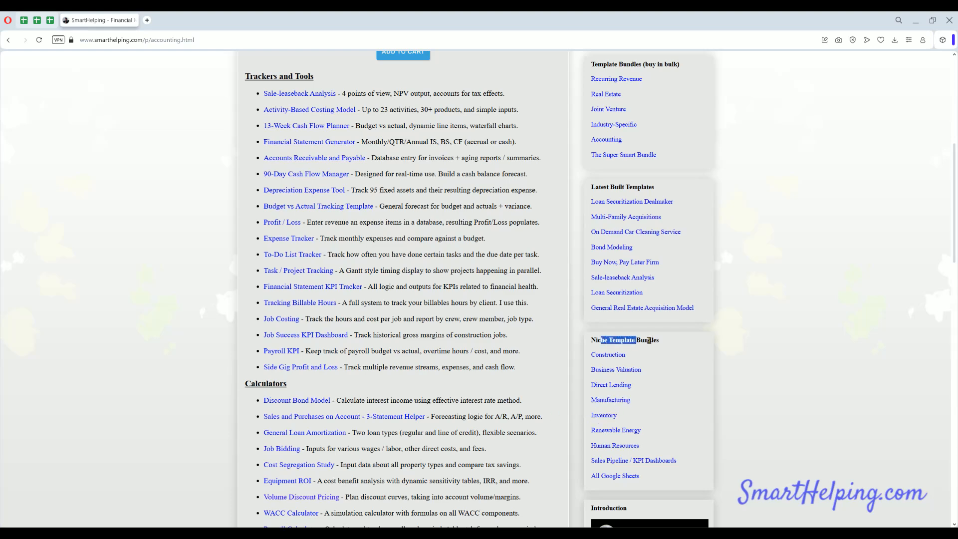
Step: Open the Manufacturing niche template bundle, view its included templates, and return to the Accounting page
left_click(607, 401)
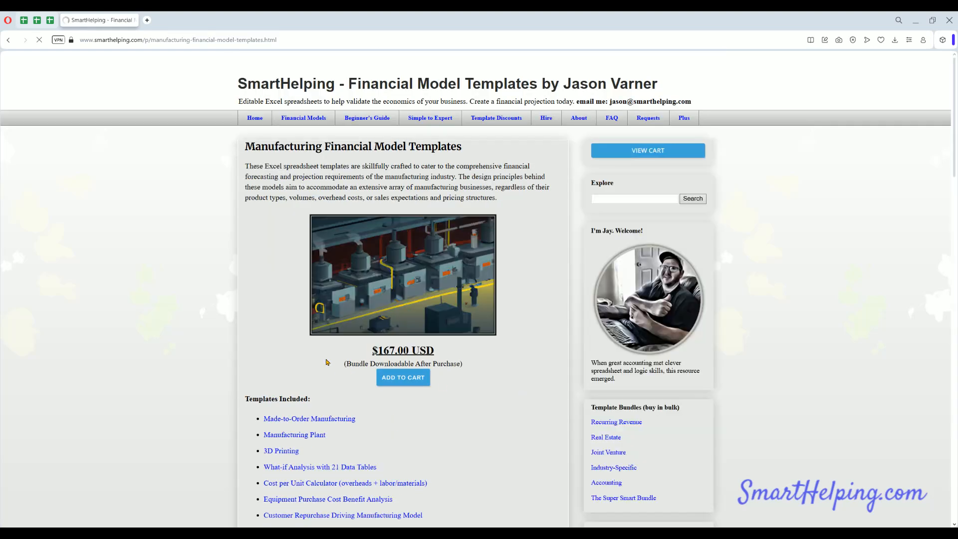
scroll(329, 364, "down", 3)
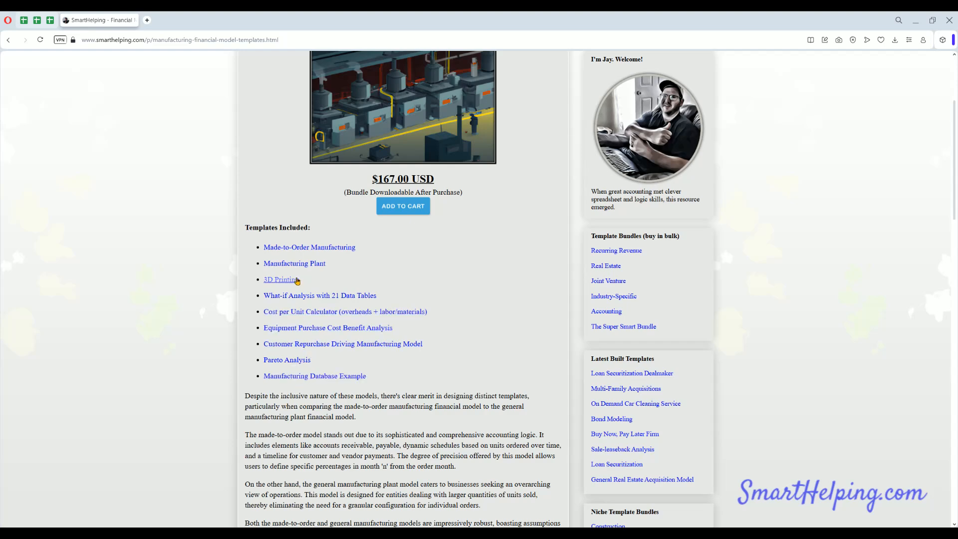
left_click(10, 41)
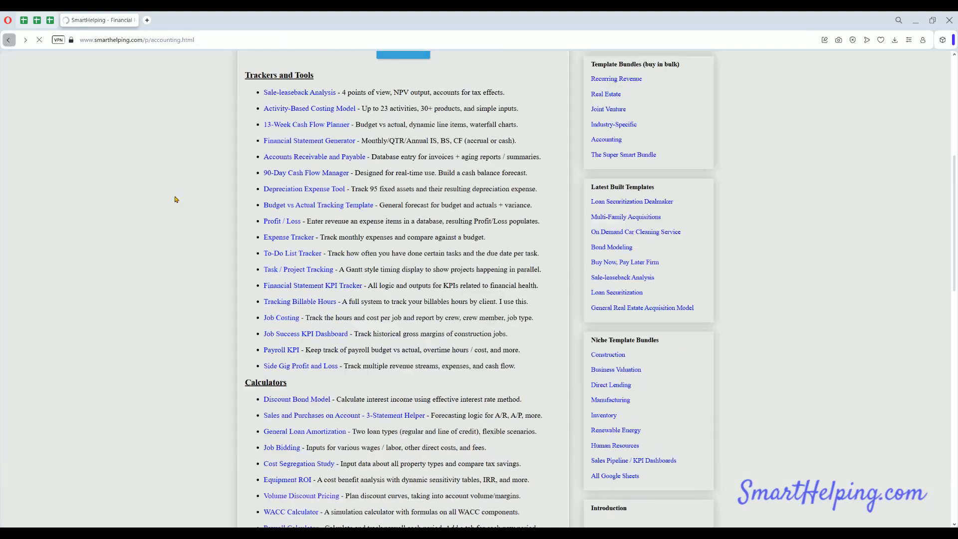
Step: View the Activity-Based Costing Model page, then go back and look over the Accounting templates and their bundle
left_click(296, 111)
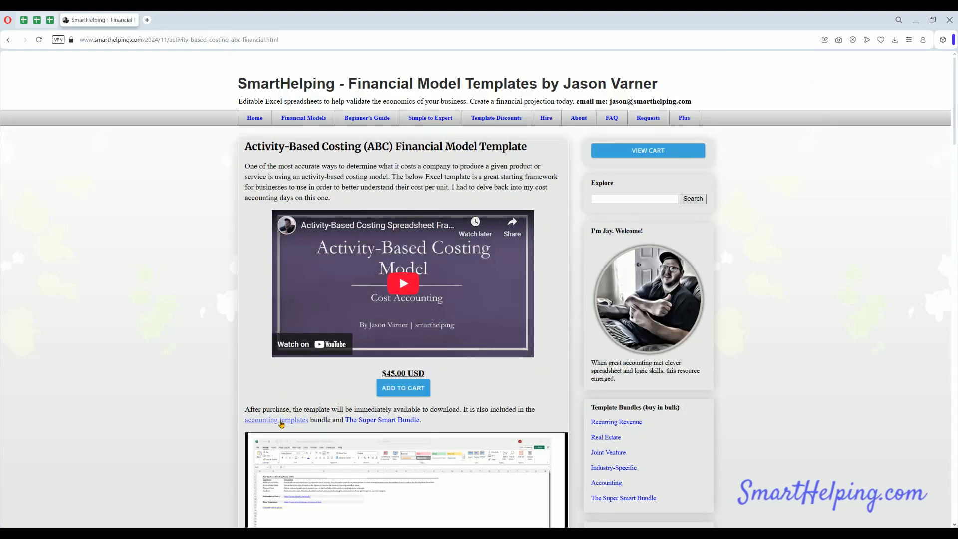
left_click(10, 41)
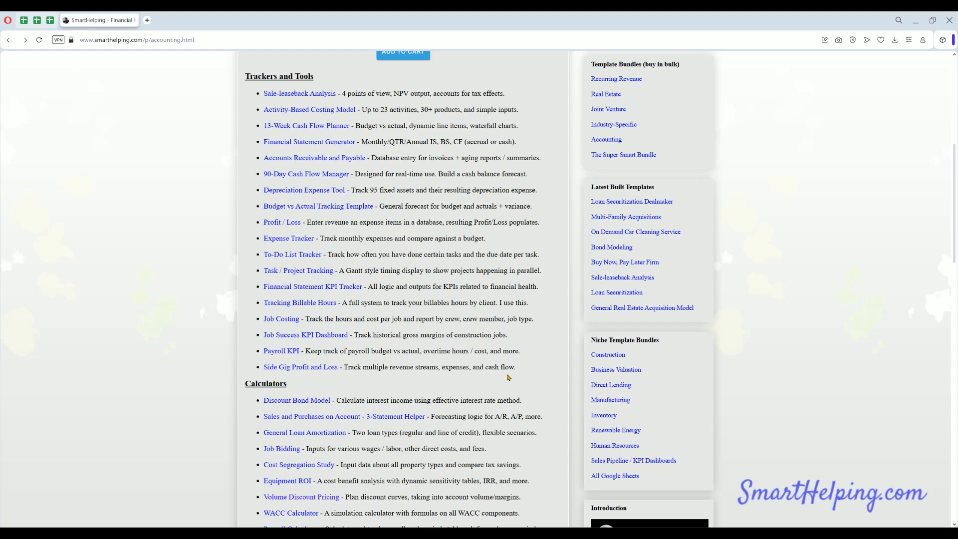
scroll(510, 373, "down", 3)
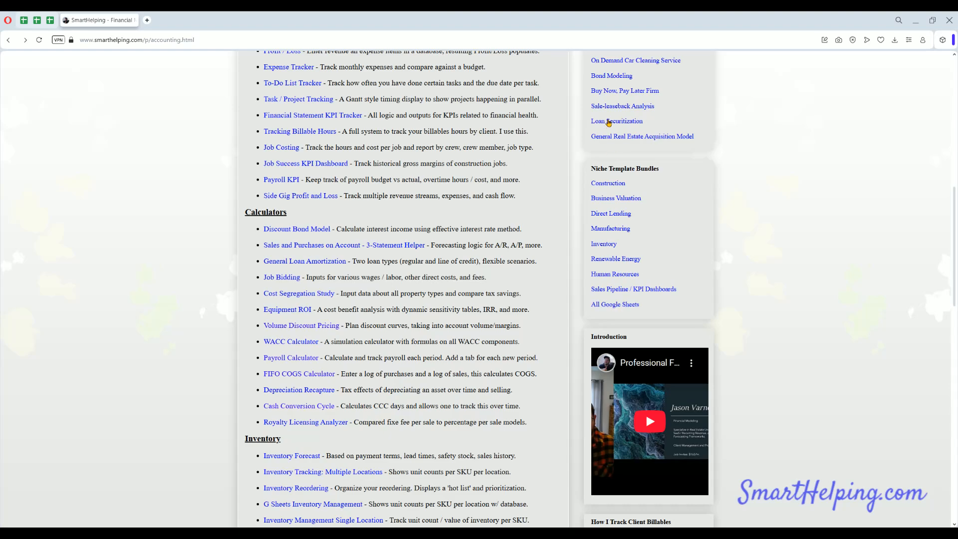
scroll(564, 188, "down", 3)
scroll(546, 246, "up", 6)
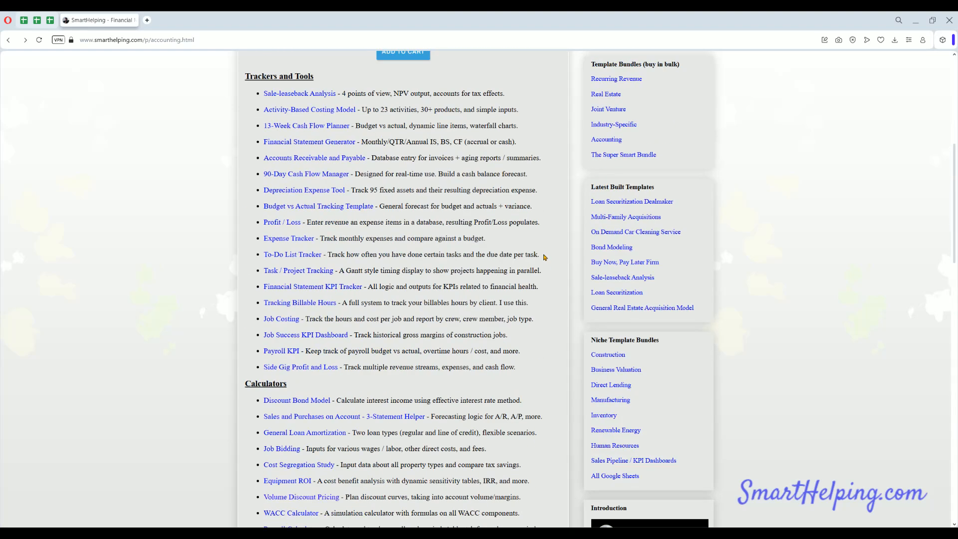
scroll(613, 310, "up", 7)
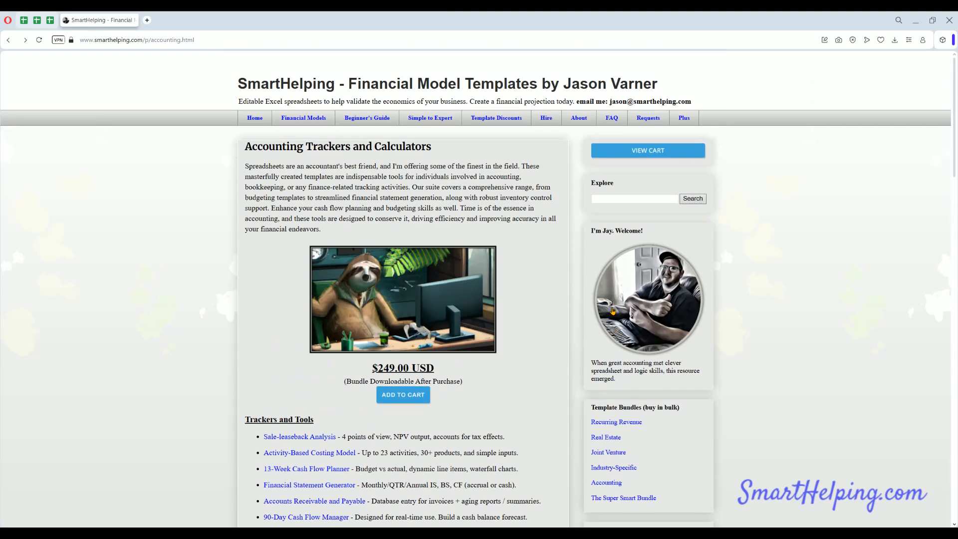
scroll(613, 311, "down", 4)
scroll(614, 309, "up", 3)
Step: Open the preconfigured template bundles list from the Template Discounts page and look over the bundles
left_click(511, 123)
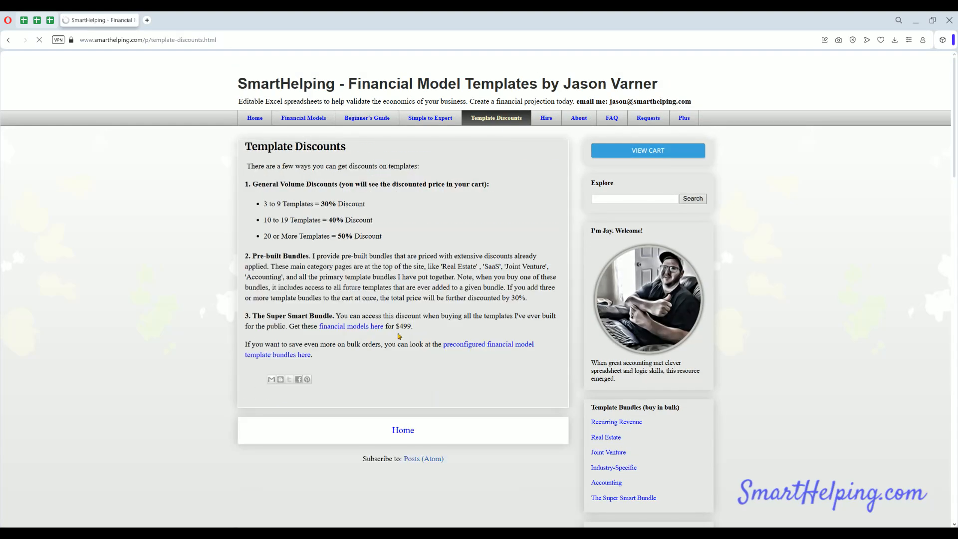
left_click(468, 347)
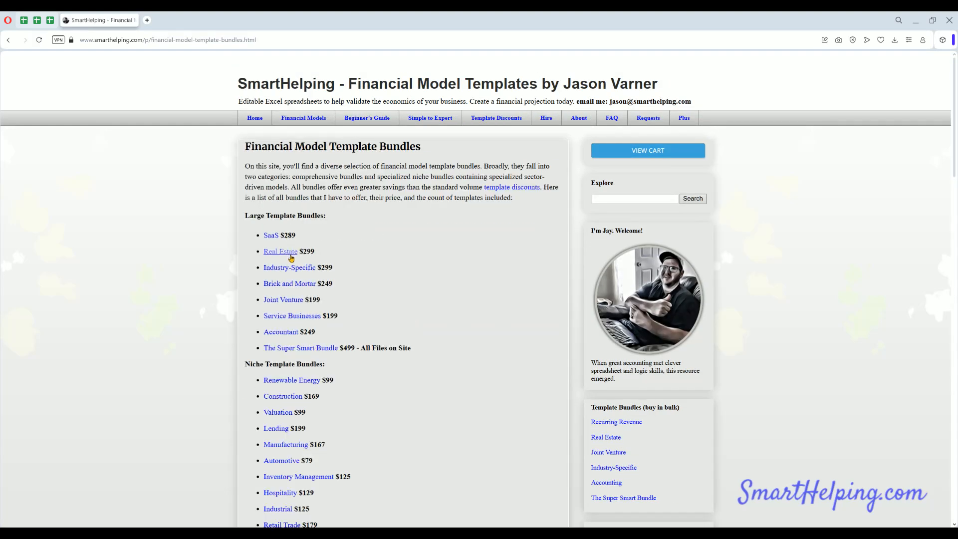
scroll(291, 258, "down", 3)
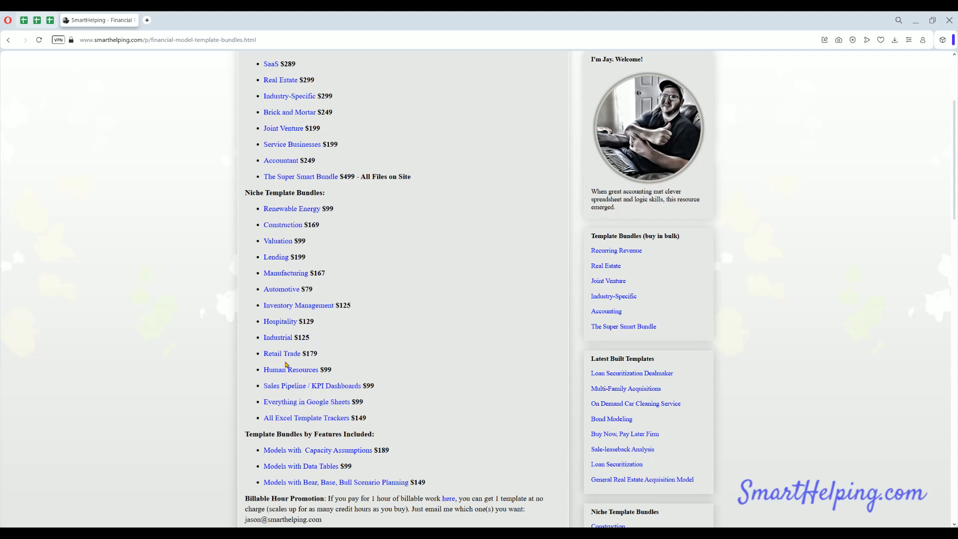
Step: Open the Models with Data Tables bundle and examine its list of included templates
left_click(297, 467)
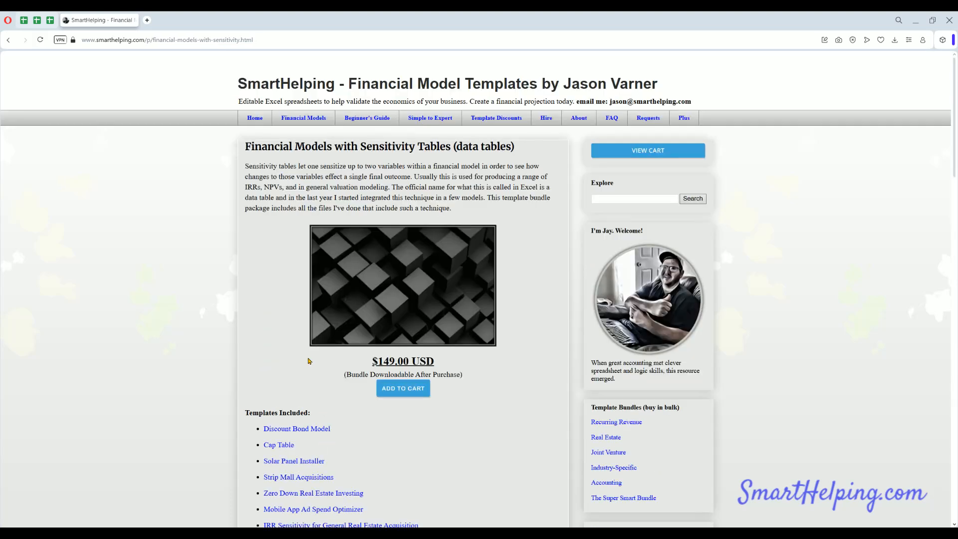
scroll(308, 361, "down", 3)
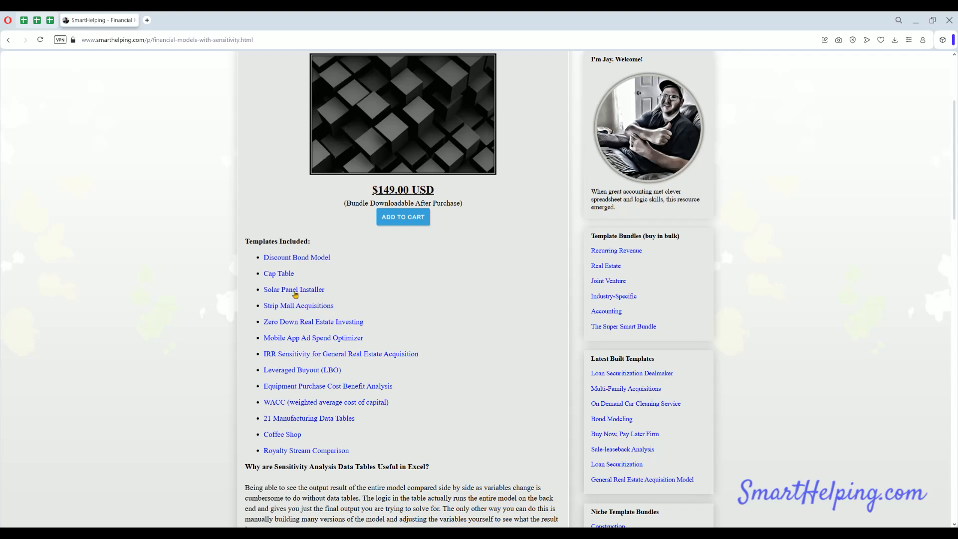
scroll(312, 310, "up", 3)
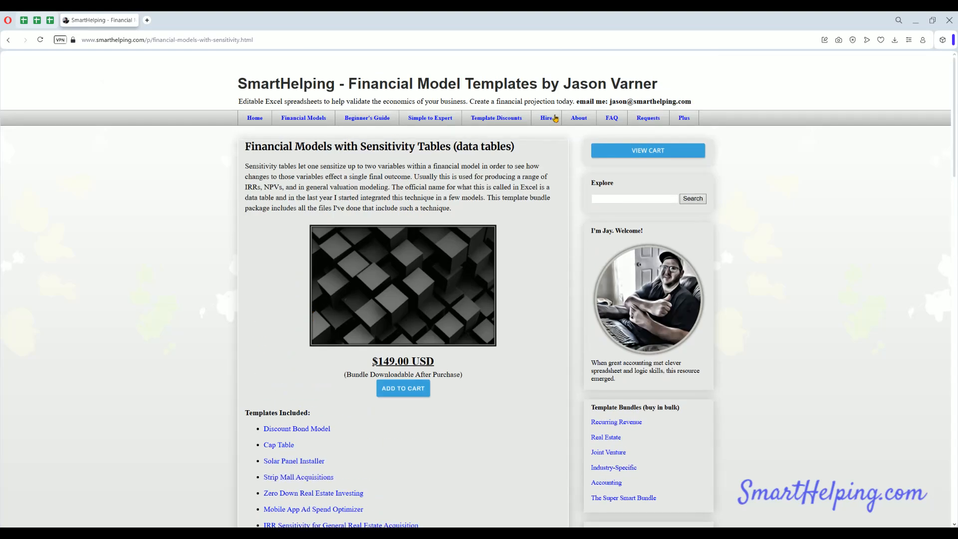
Step: Return to the bundles list through Template Discounts and view the Models with Data Tables bundle again
left_click(497, 117)
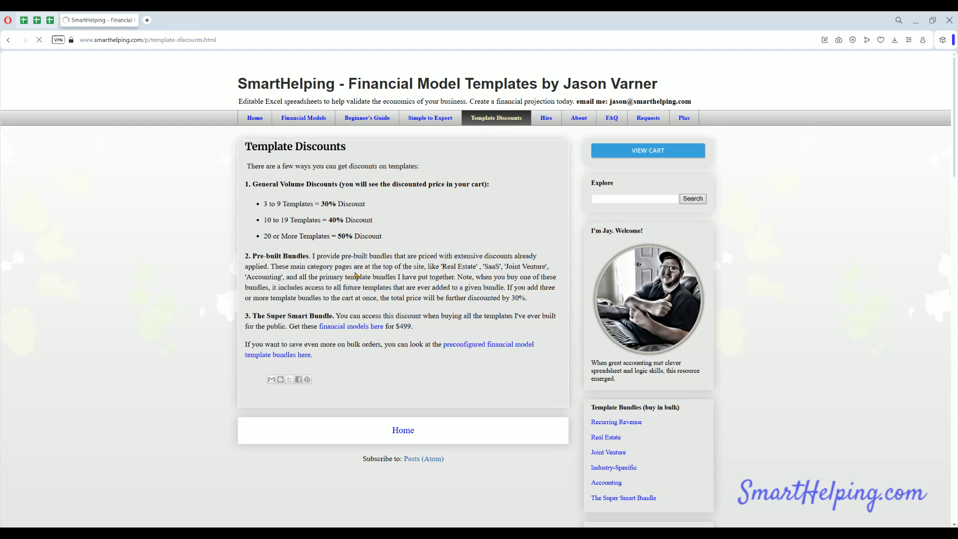
left_click(467, 345)
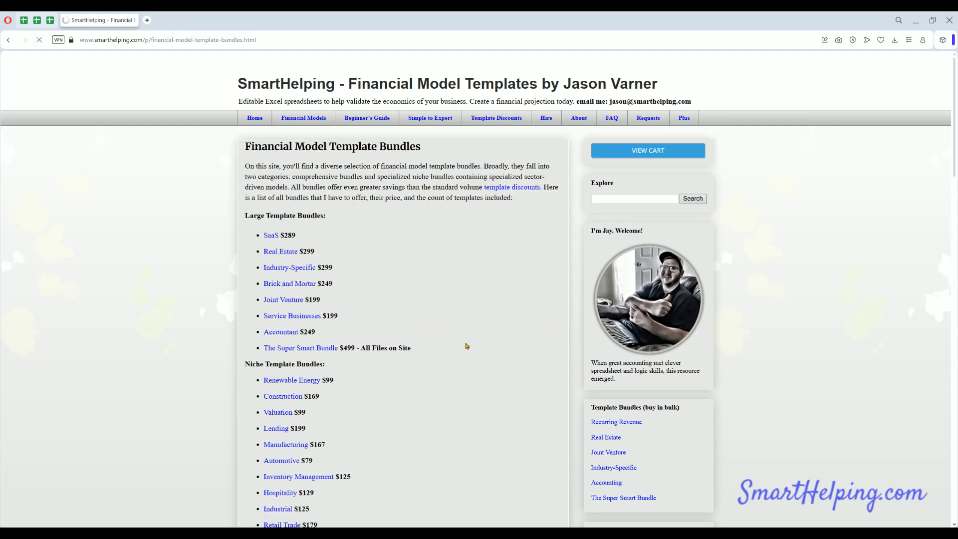
scroll(324, 265, "down", 3)
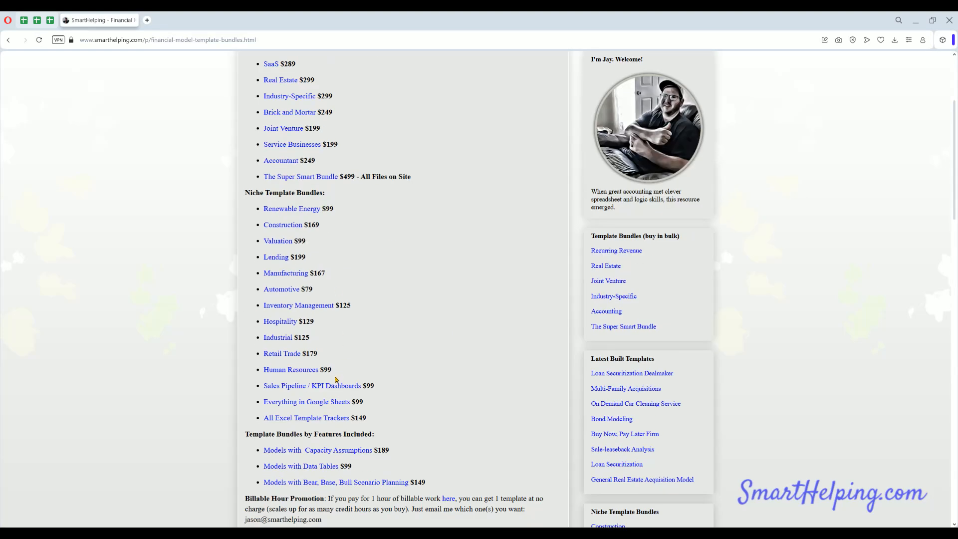
left_click(325, 469)
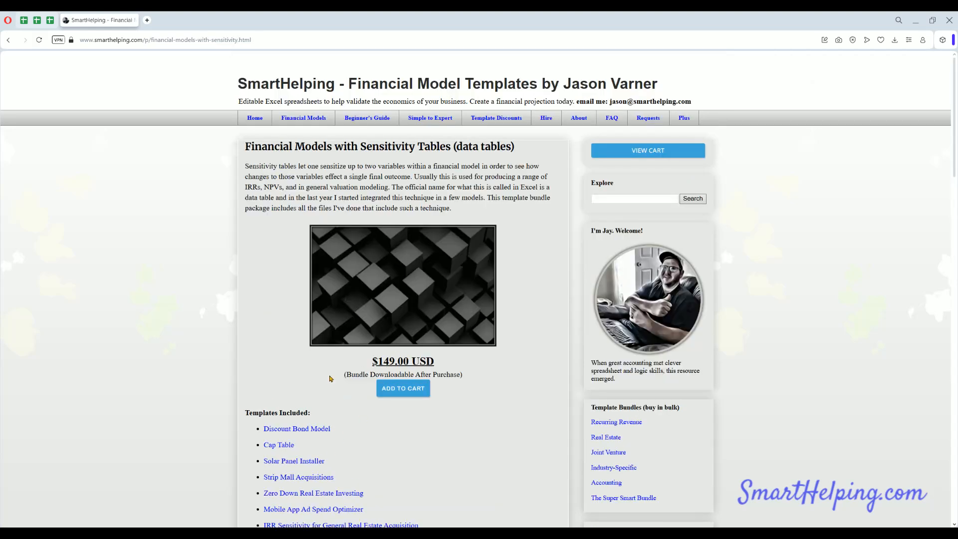
scroll(330, 378, "down", 3)
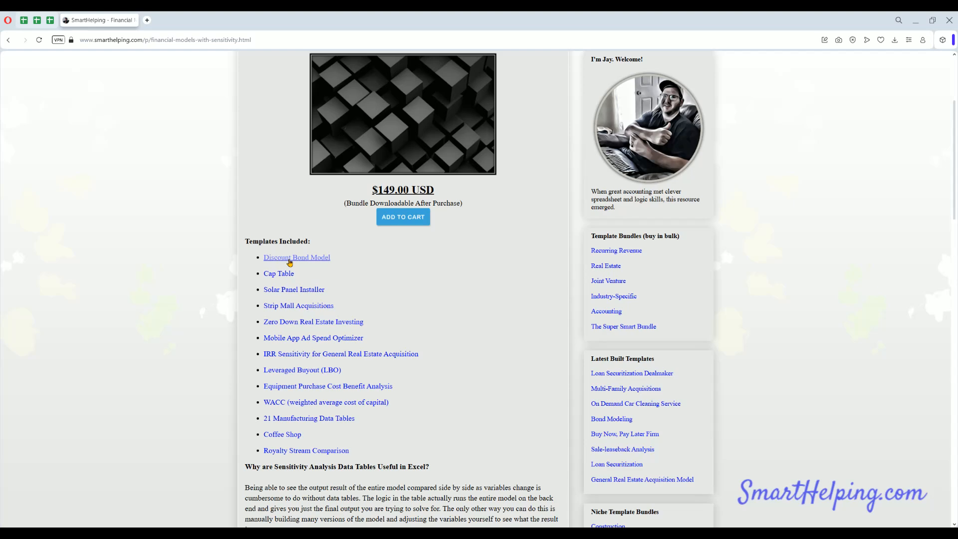
scroll(334, 359, "up", 3)
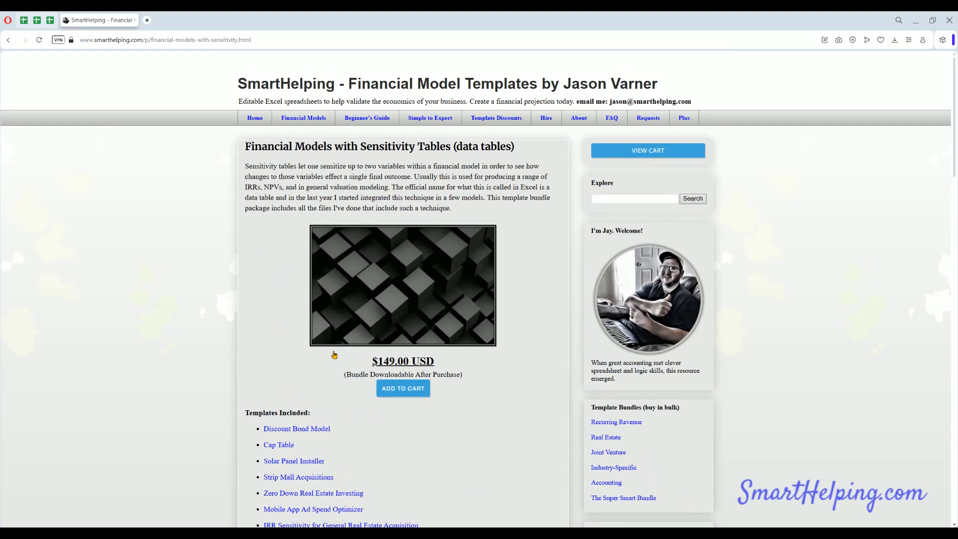
Step: View the Hire, Super Smart Bundle and Financial Models pages in turn
left_click(546, 118)
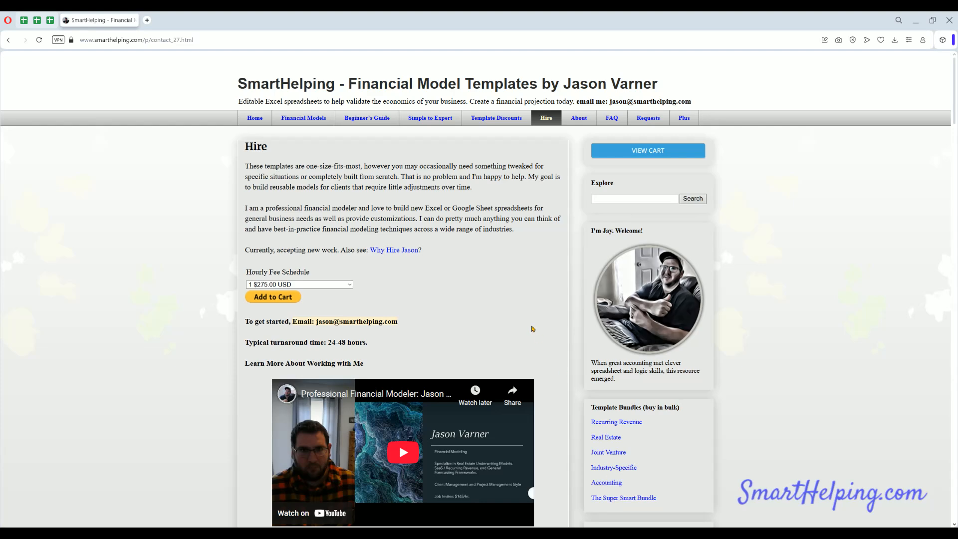
scroll(630, 500, "down", 3)
left_click(630, 327)
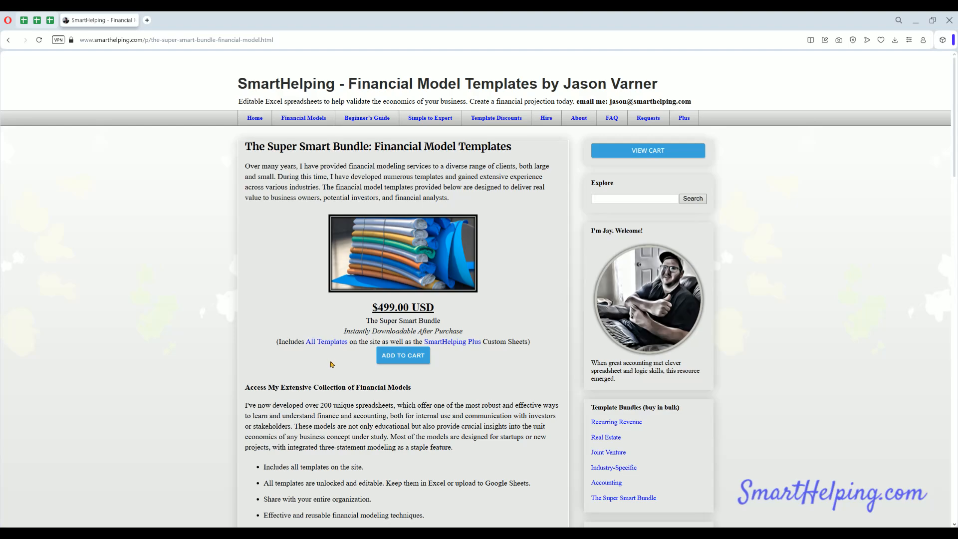
left_click(301, 120)
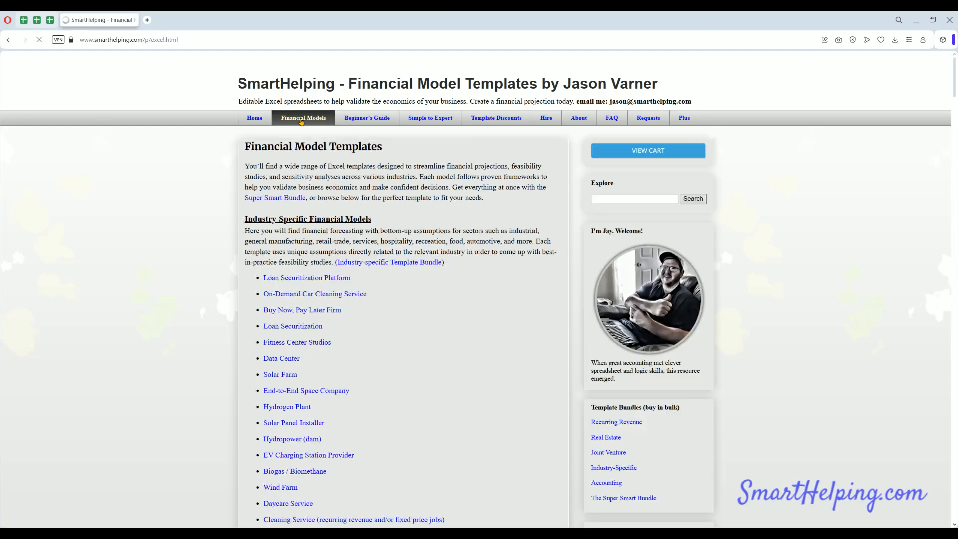
Step: Look through the industry-specific templates on the Financial Models page, down to the SaaS and subscription section
scroll(303, 305, "down", 3)
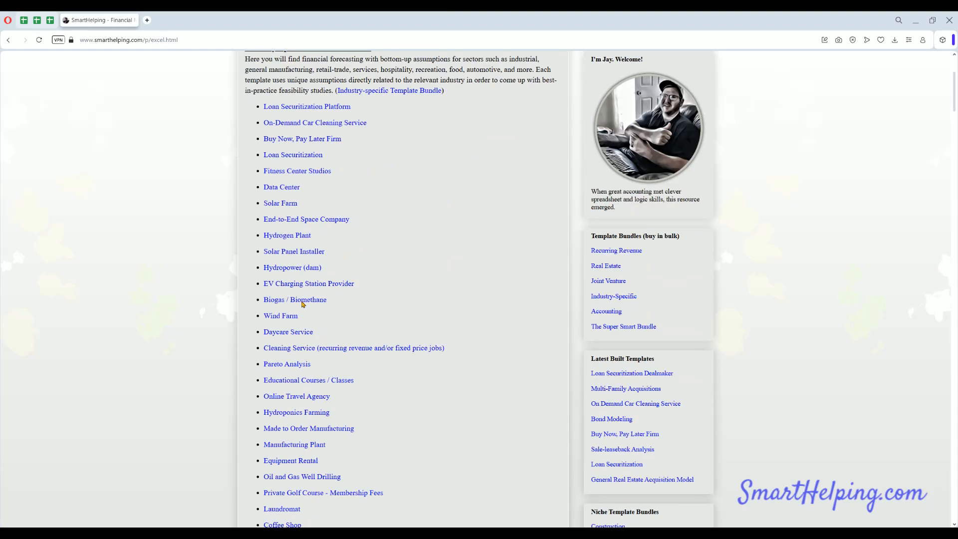
scroll(303, 304, "down", 9)
scroll(303, 299, "up", 12)
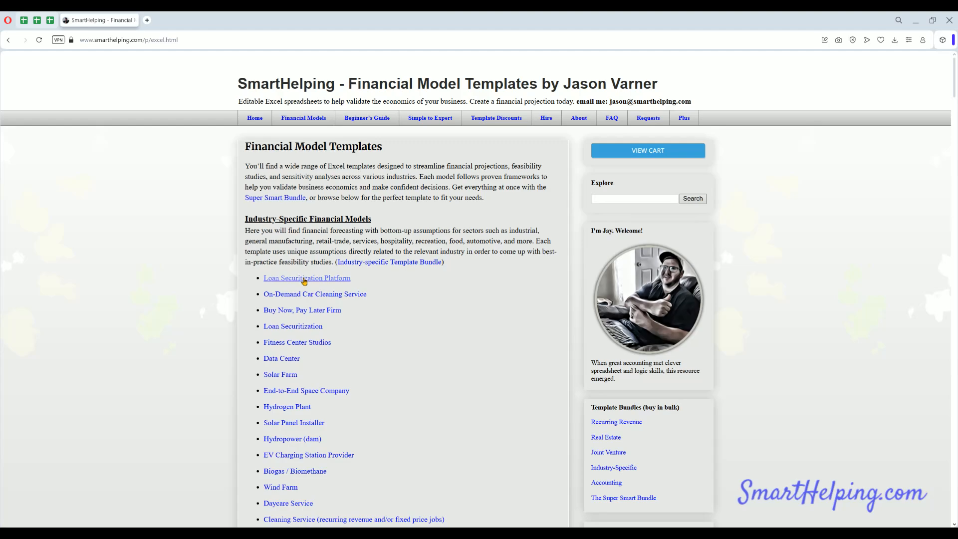
scroll(296, 294, "down", 12)
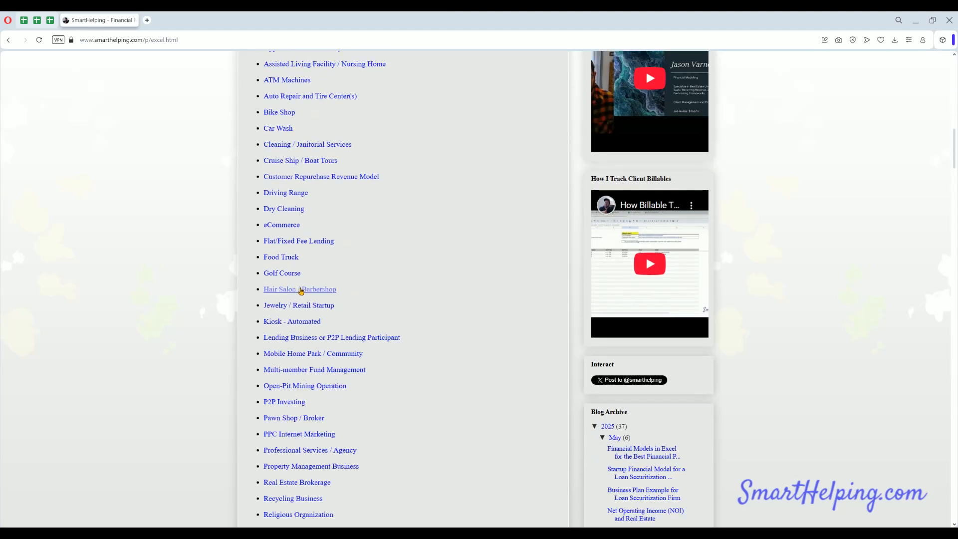
scroll(300, 289, "down", 10)
scroll(298, 281, "up", 3)
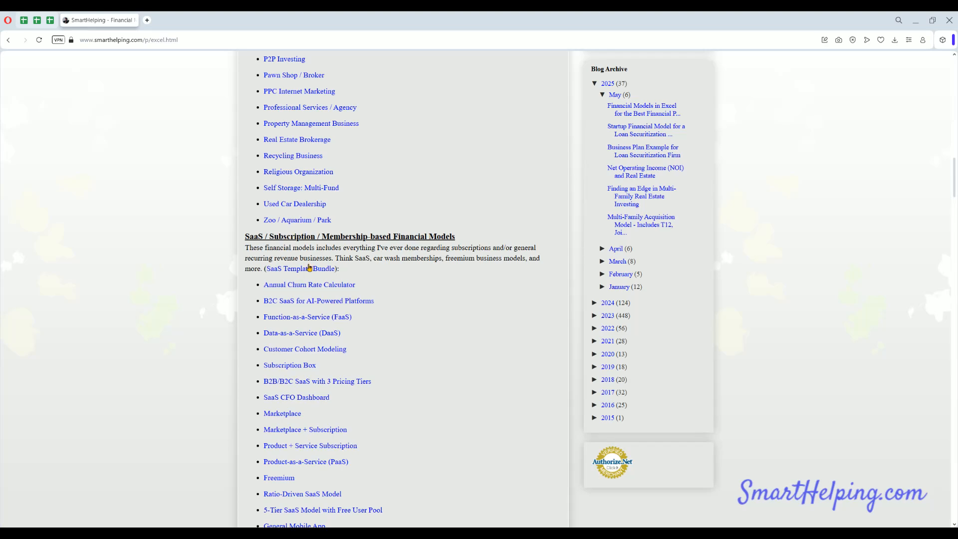
Step: Examine the real estate, joint venture, business valuation and accounting template lists, and return to the page's beginning
scroll(317, 249, "down", 10)
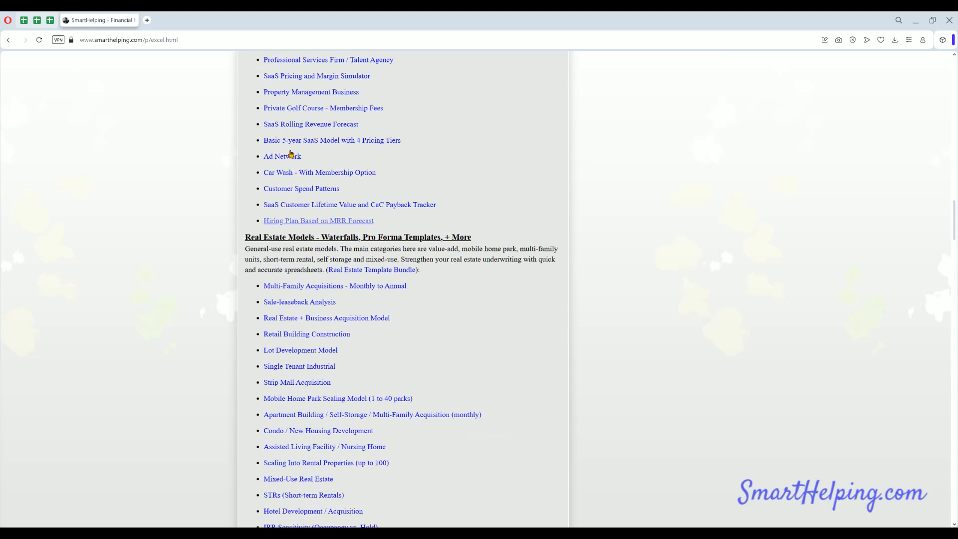
scroll(278, 284, "down", 3)
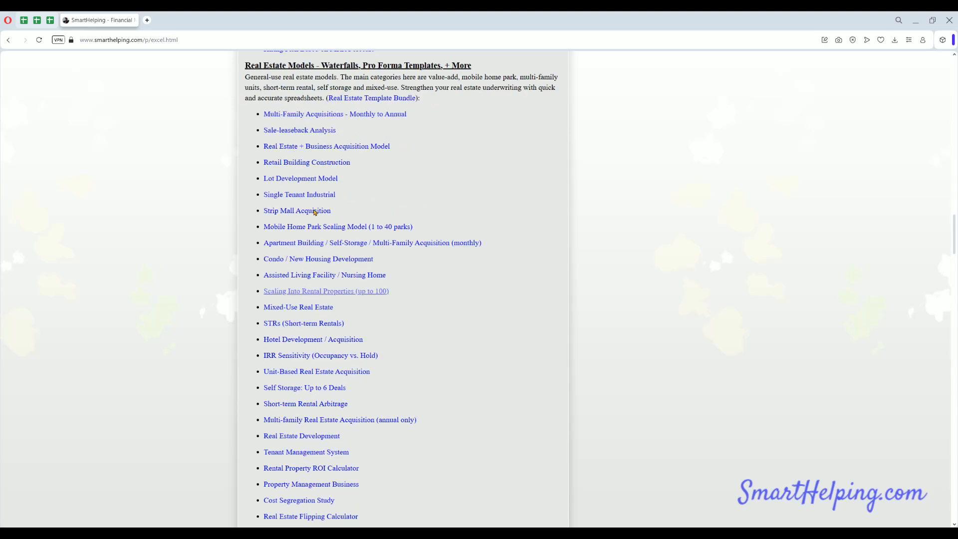
scroll(306, 257, "down", 10)
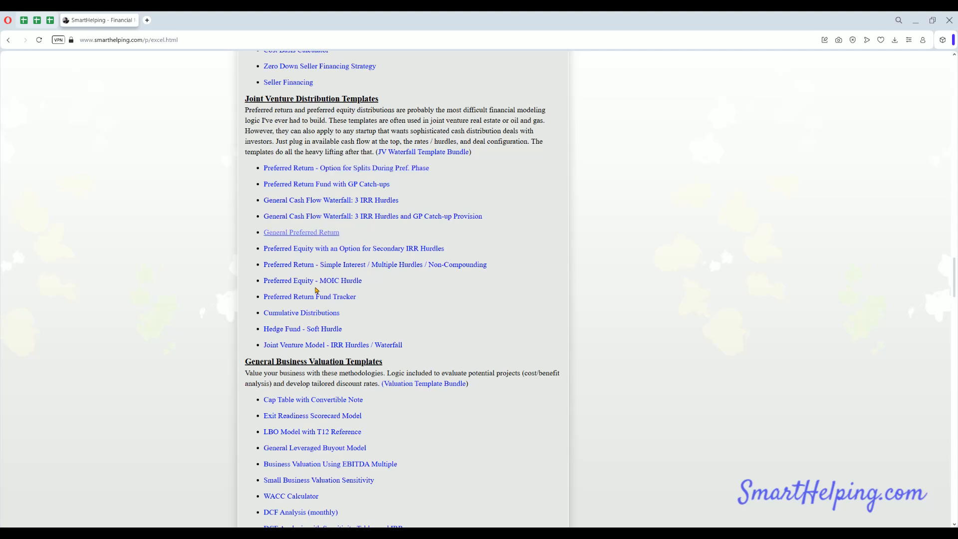
scroll(316, 292, "down", 3)
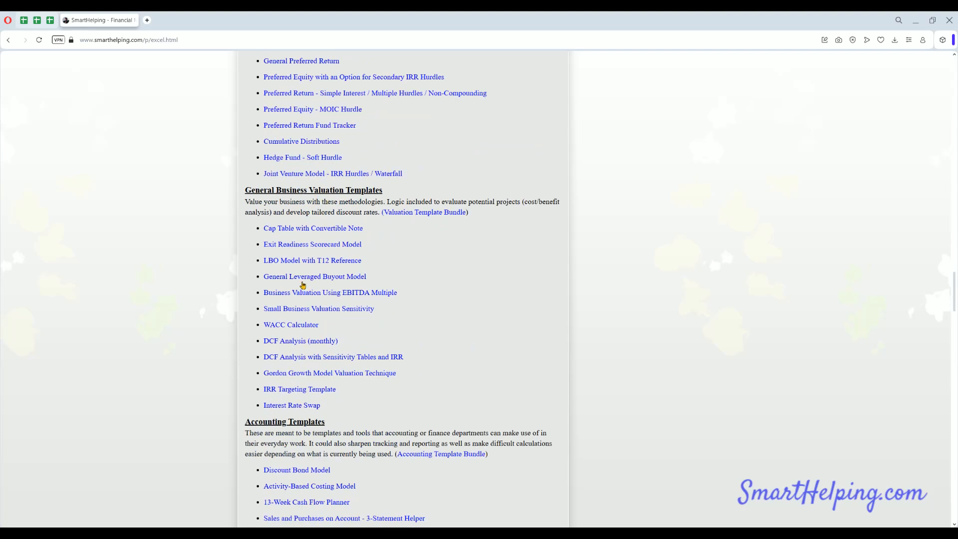
scroll(300, 280, "down", 3)
scroll(285, 249, "down", 3)
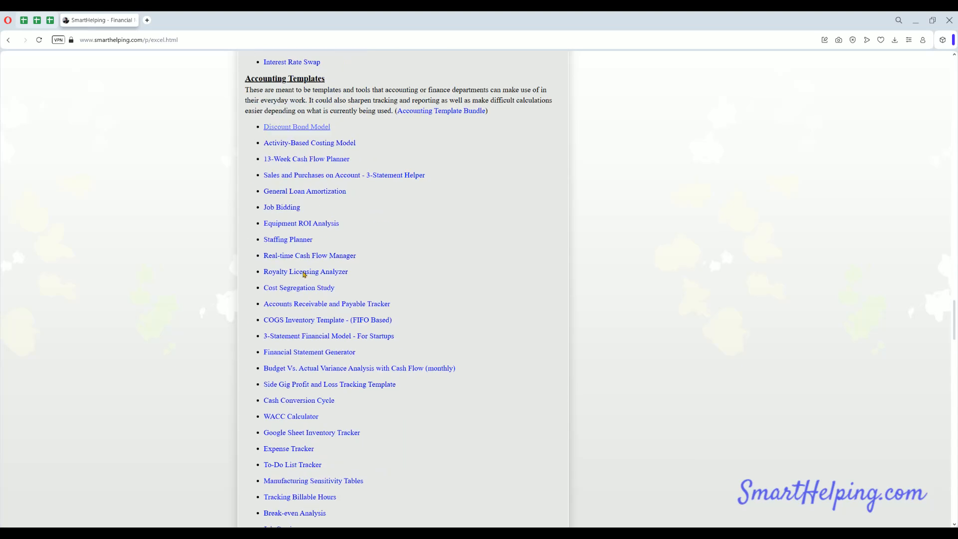
scroll(300, 230, "down", 12)
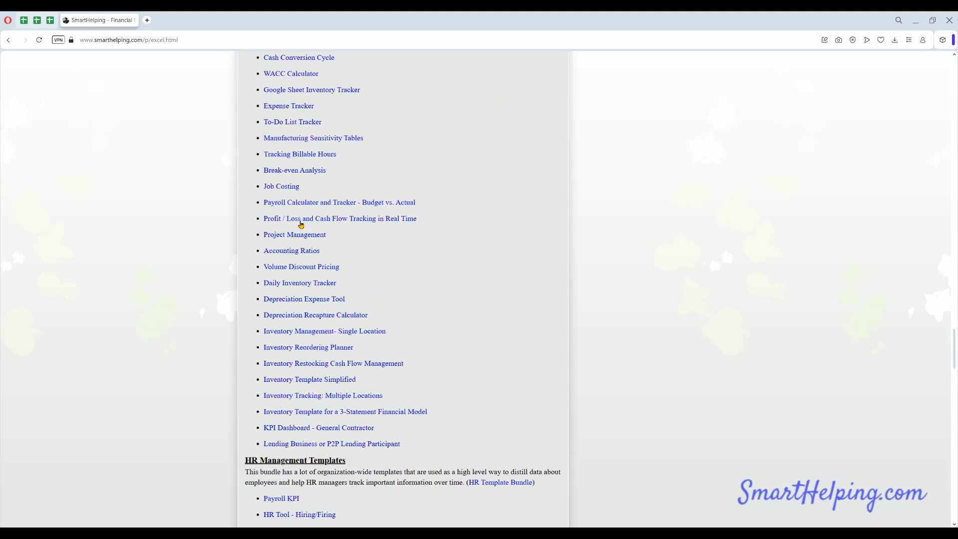
scroll(321, 254, "up", 20)
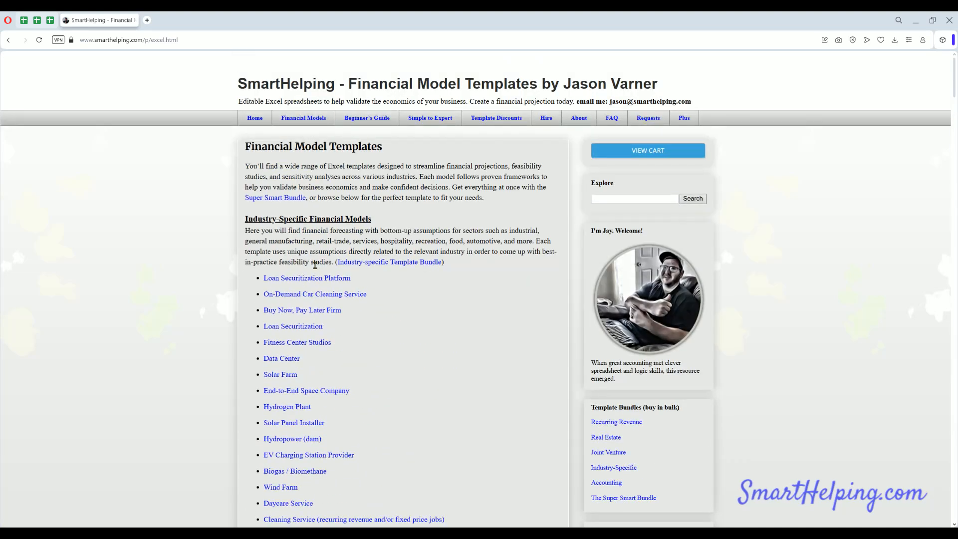